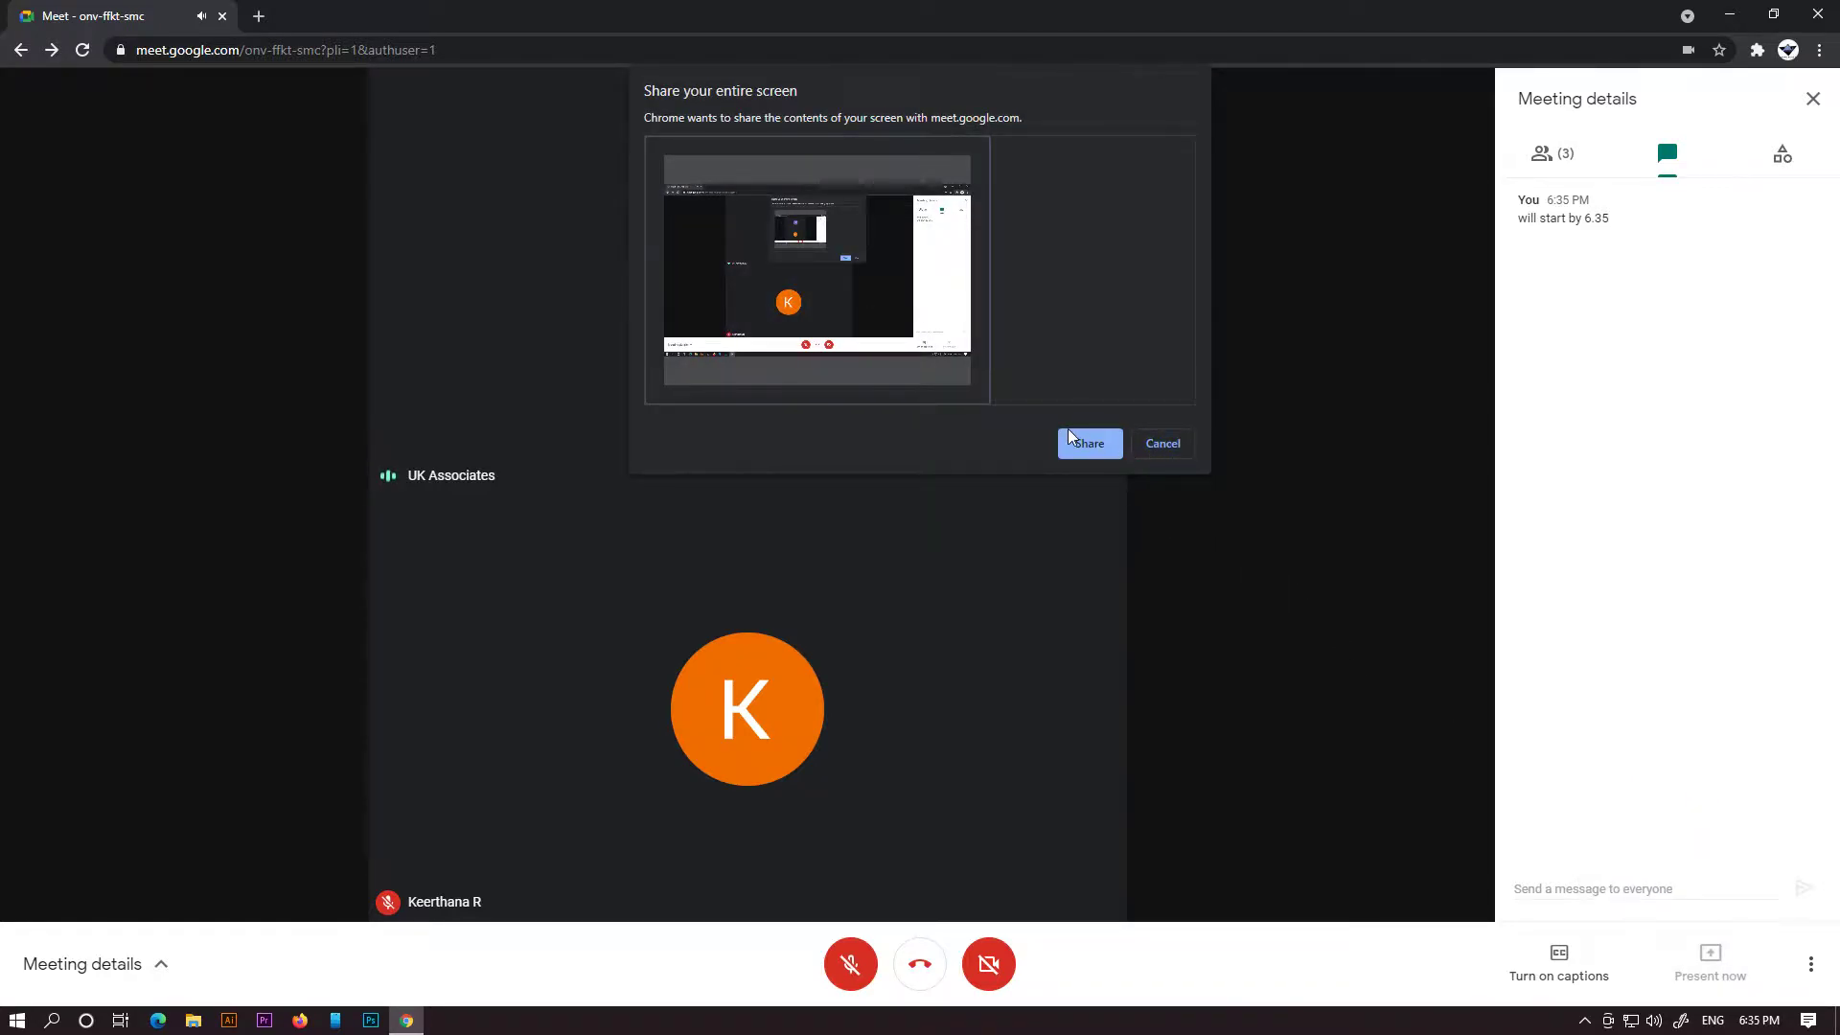
pyautogui.click(1085, 443)
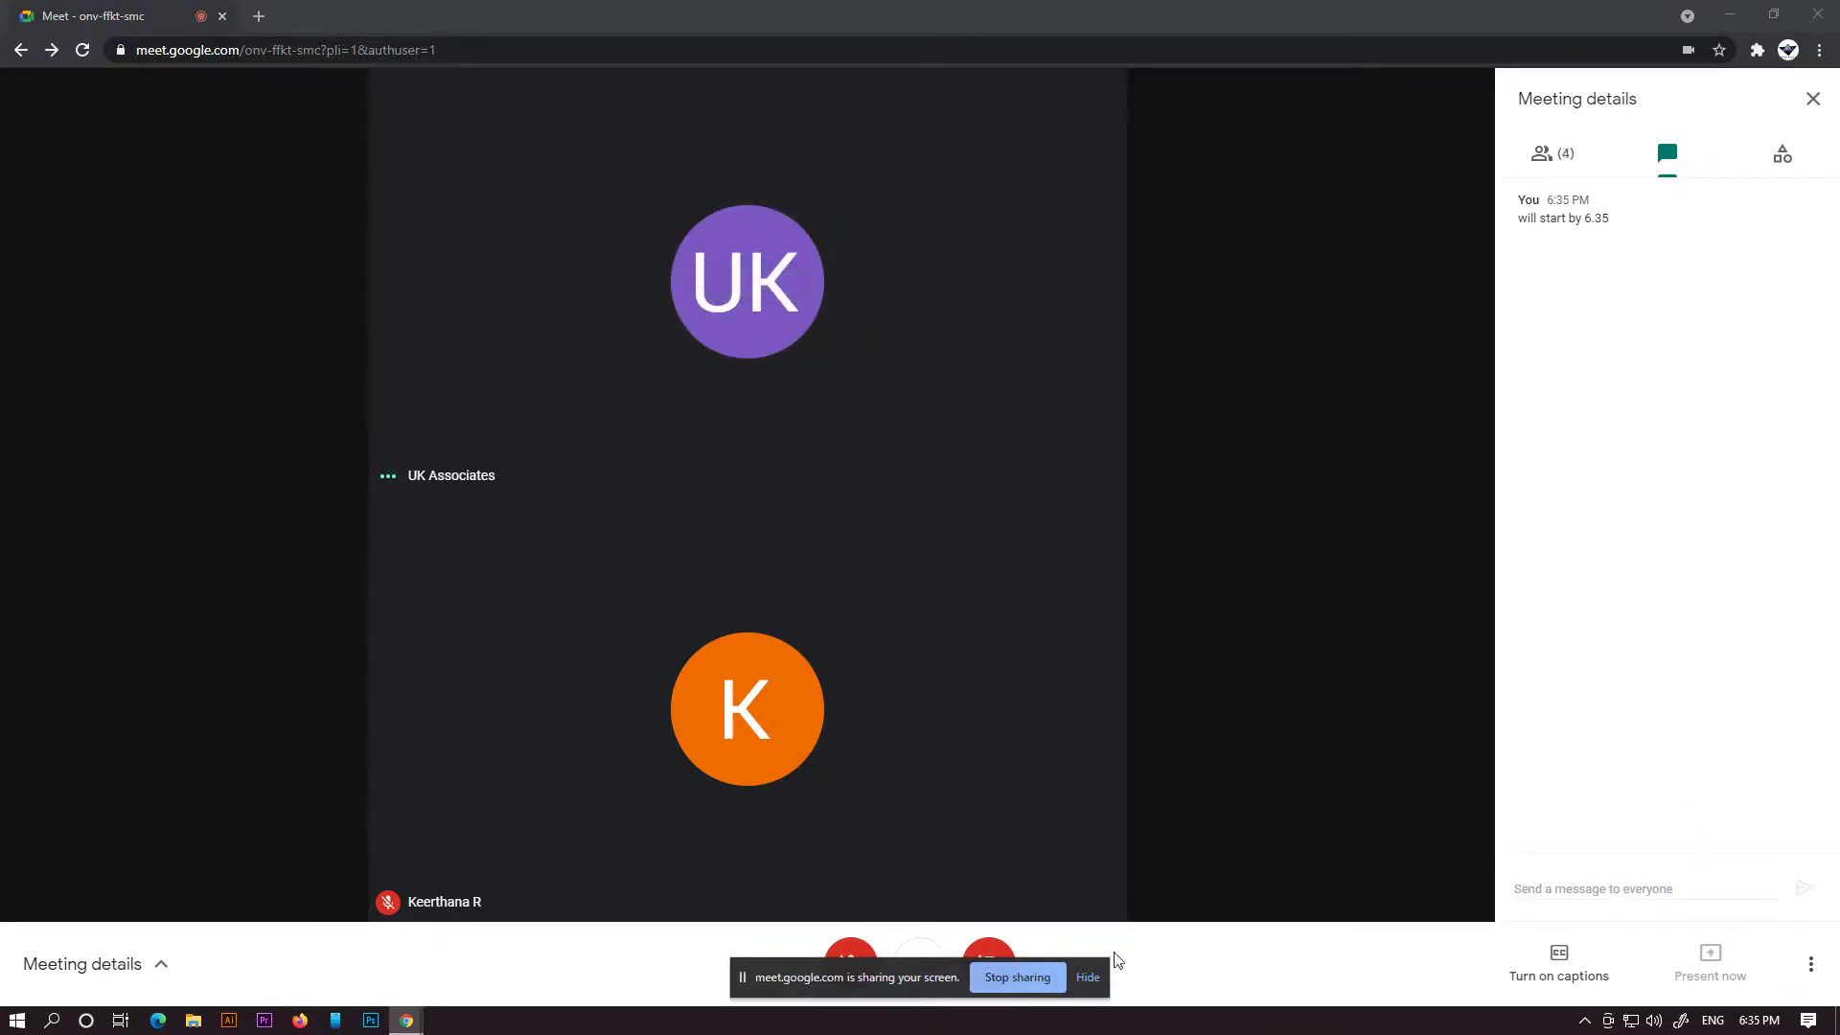
pyautogui.click(1100, 978)
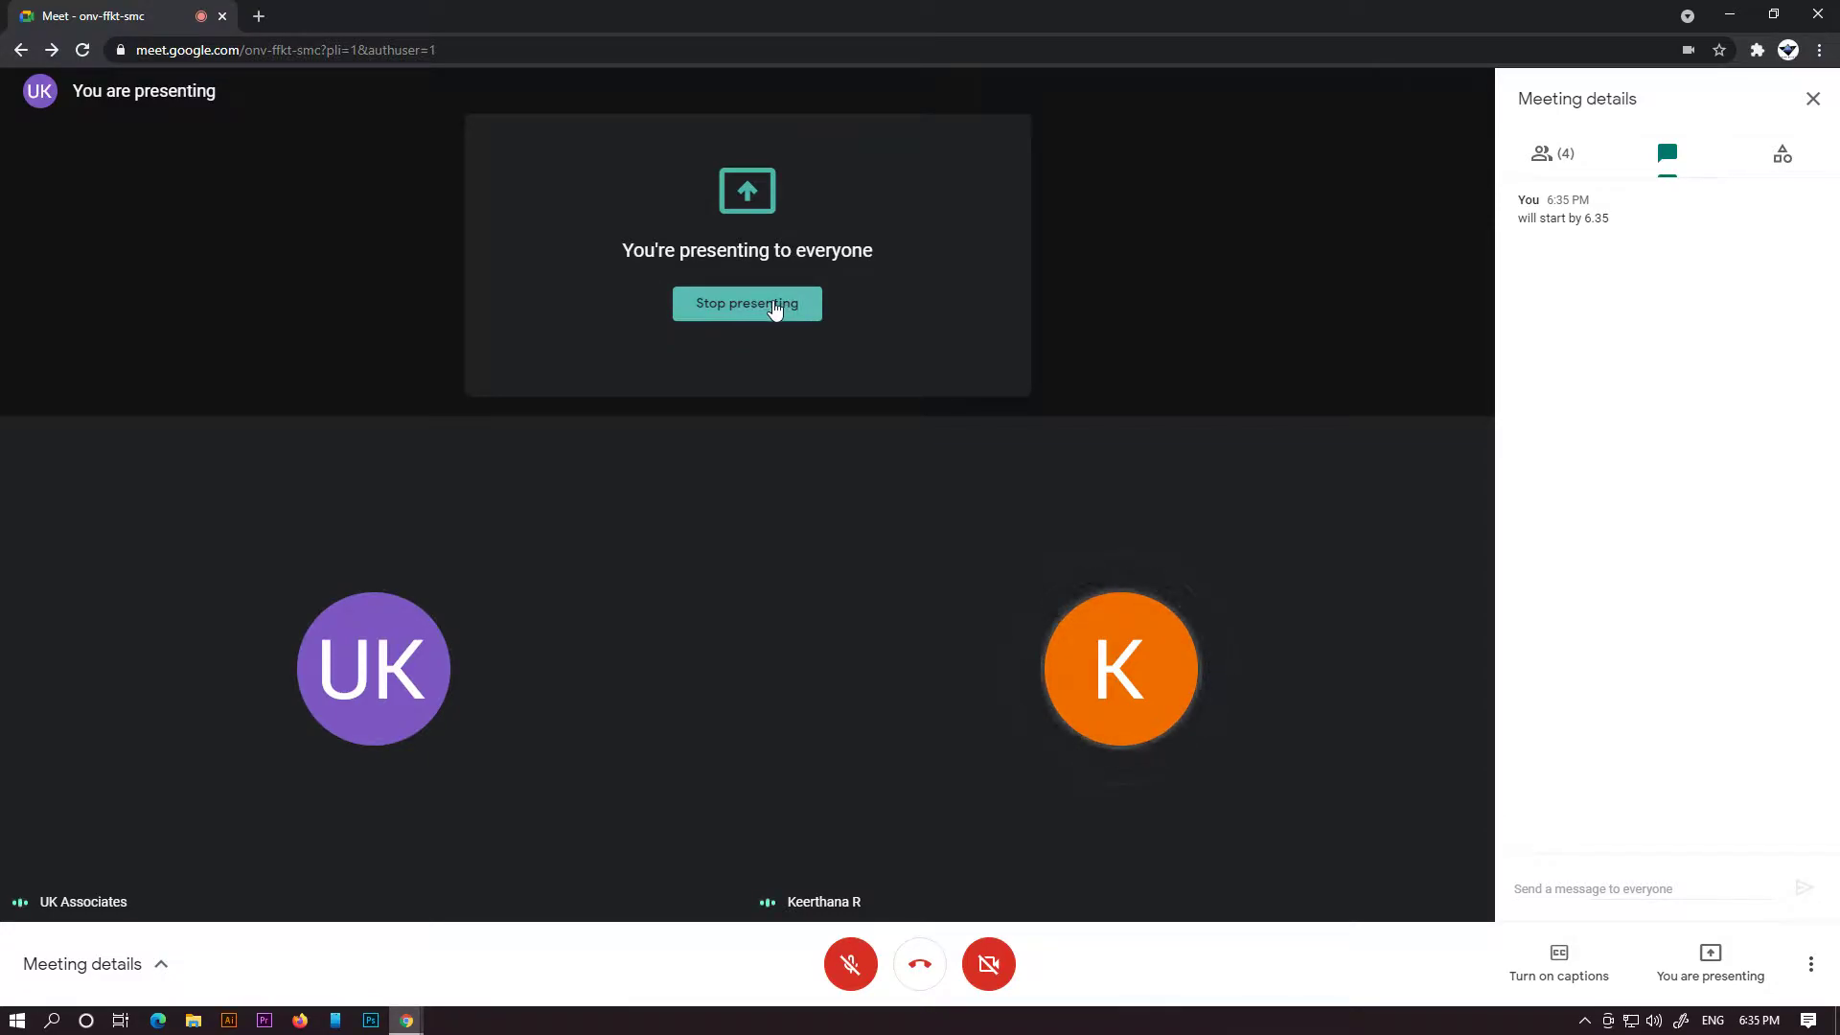
pyautogui.click(772, 305)
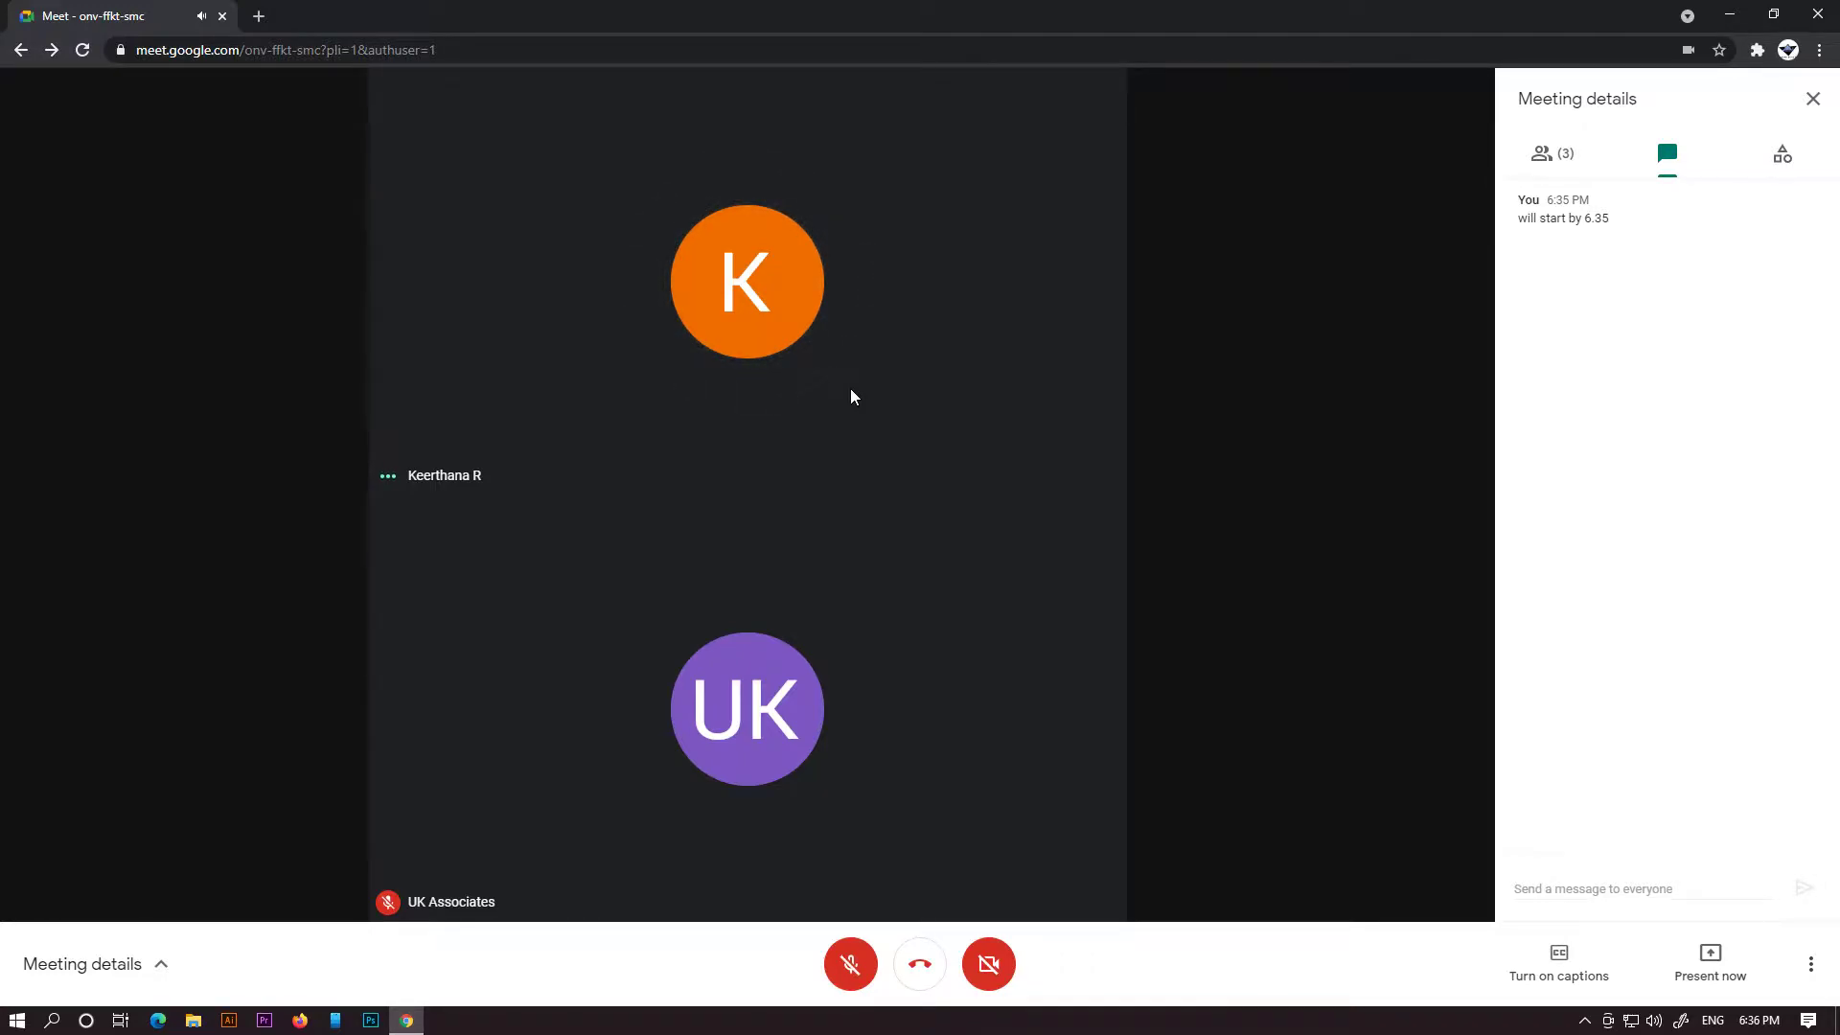
# - Show the meeting's participant list and present the entire screen to everyone in the call
pyautogui.click(1590, 153)
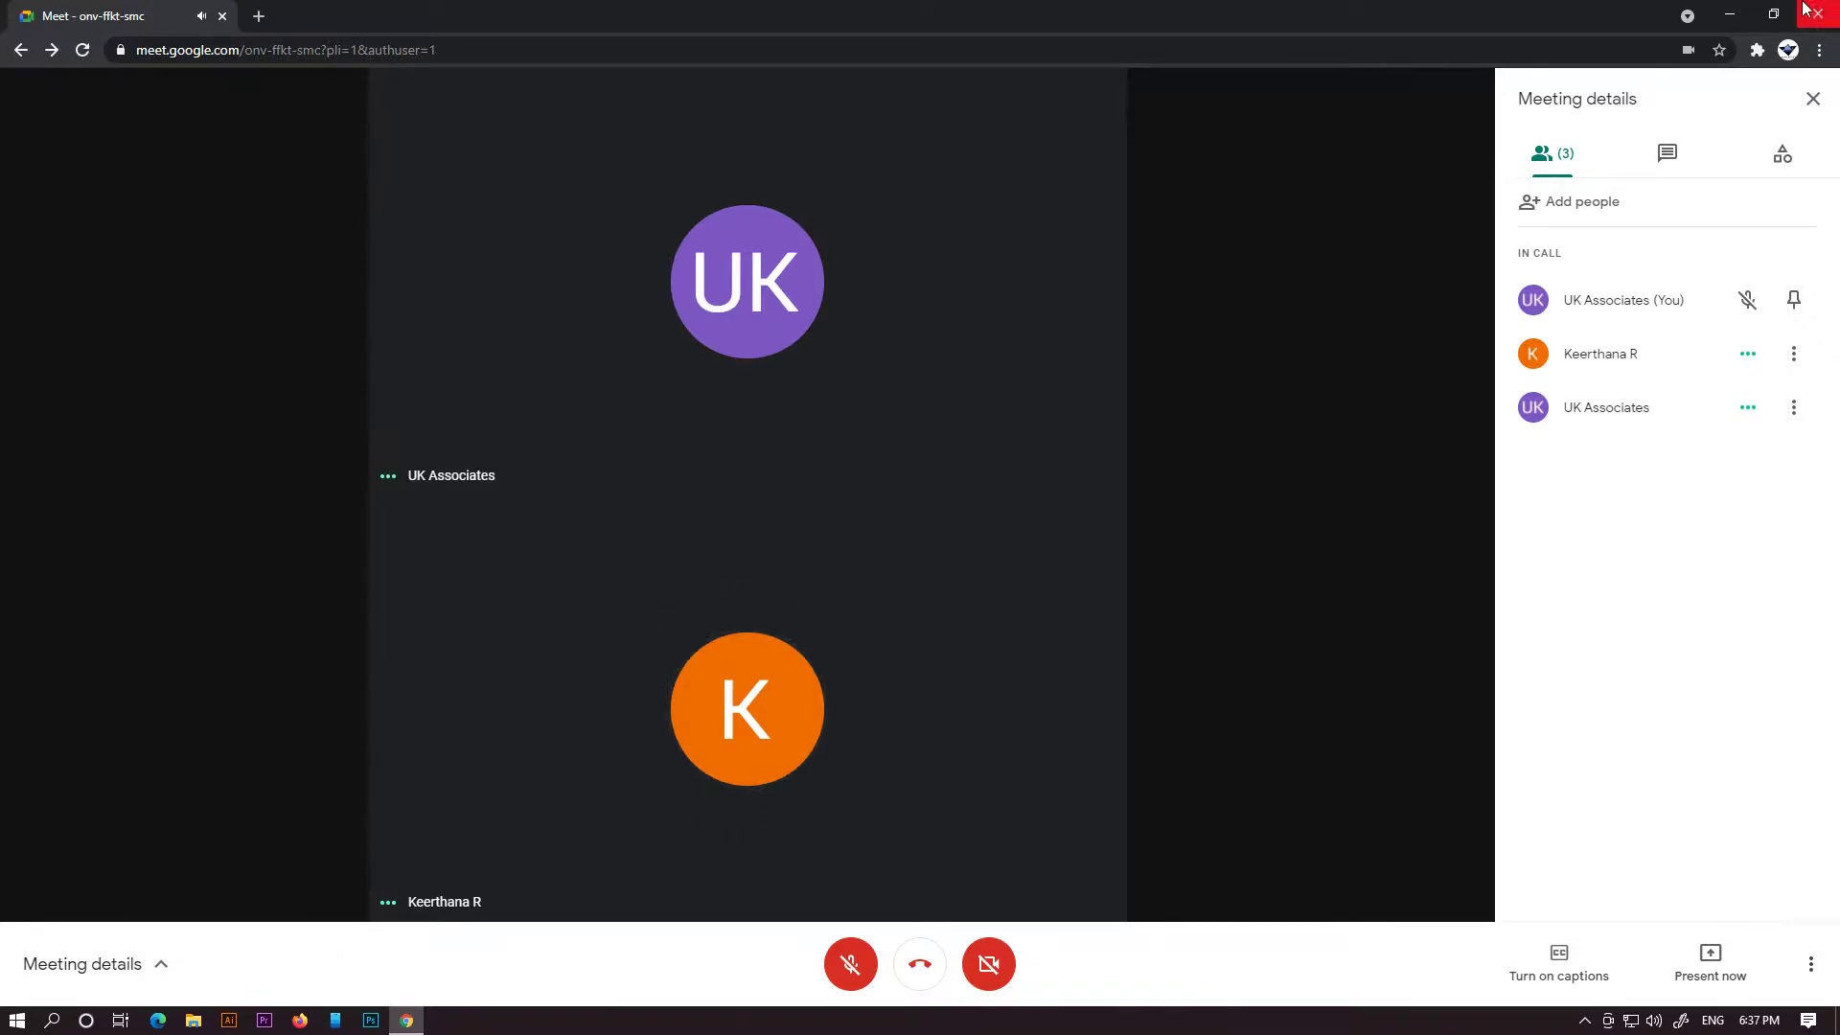
pyautogui.click(1735, 8)
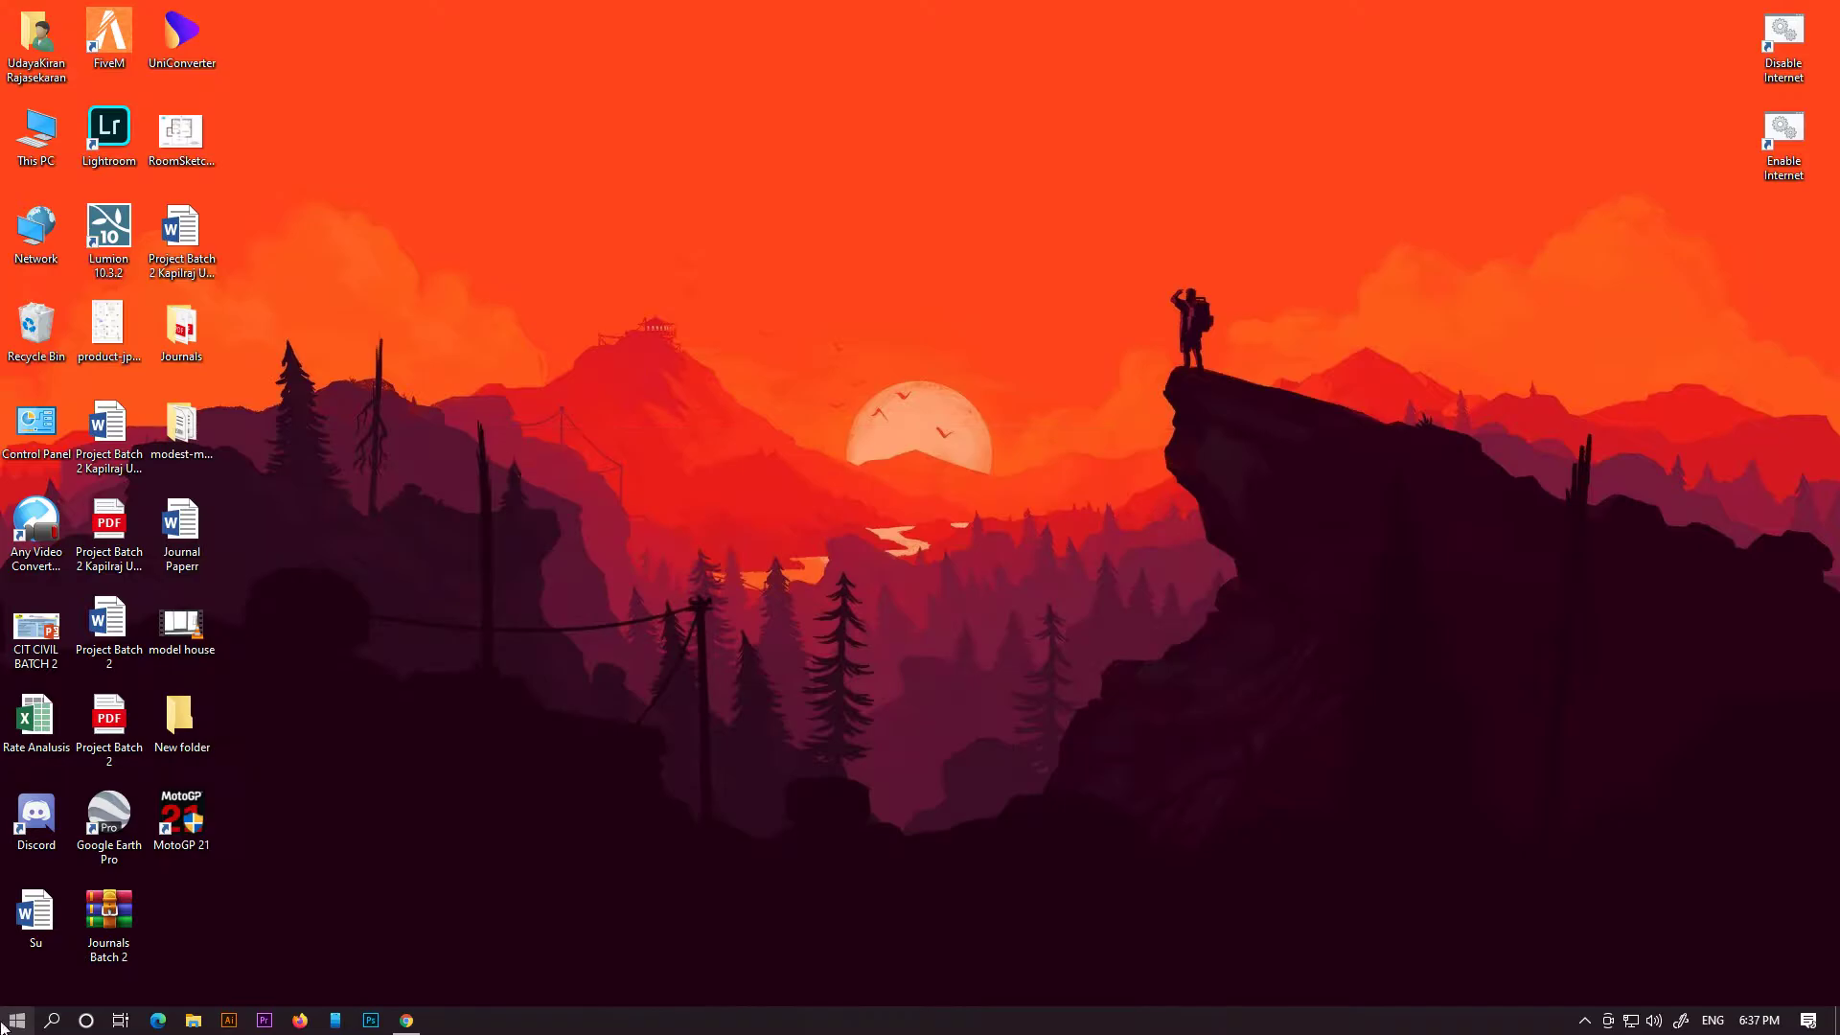
pyautogui.click(403, 1019)
pyautogui.click(1694, 961)
pyautogui.click(1684, 816)
pyautogui.click(1095, 448)
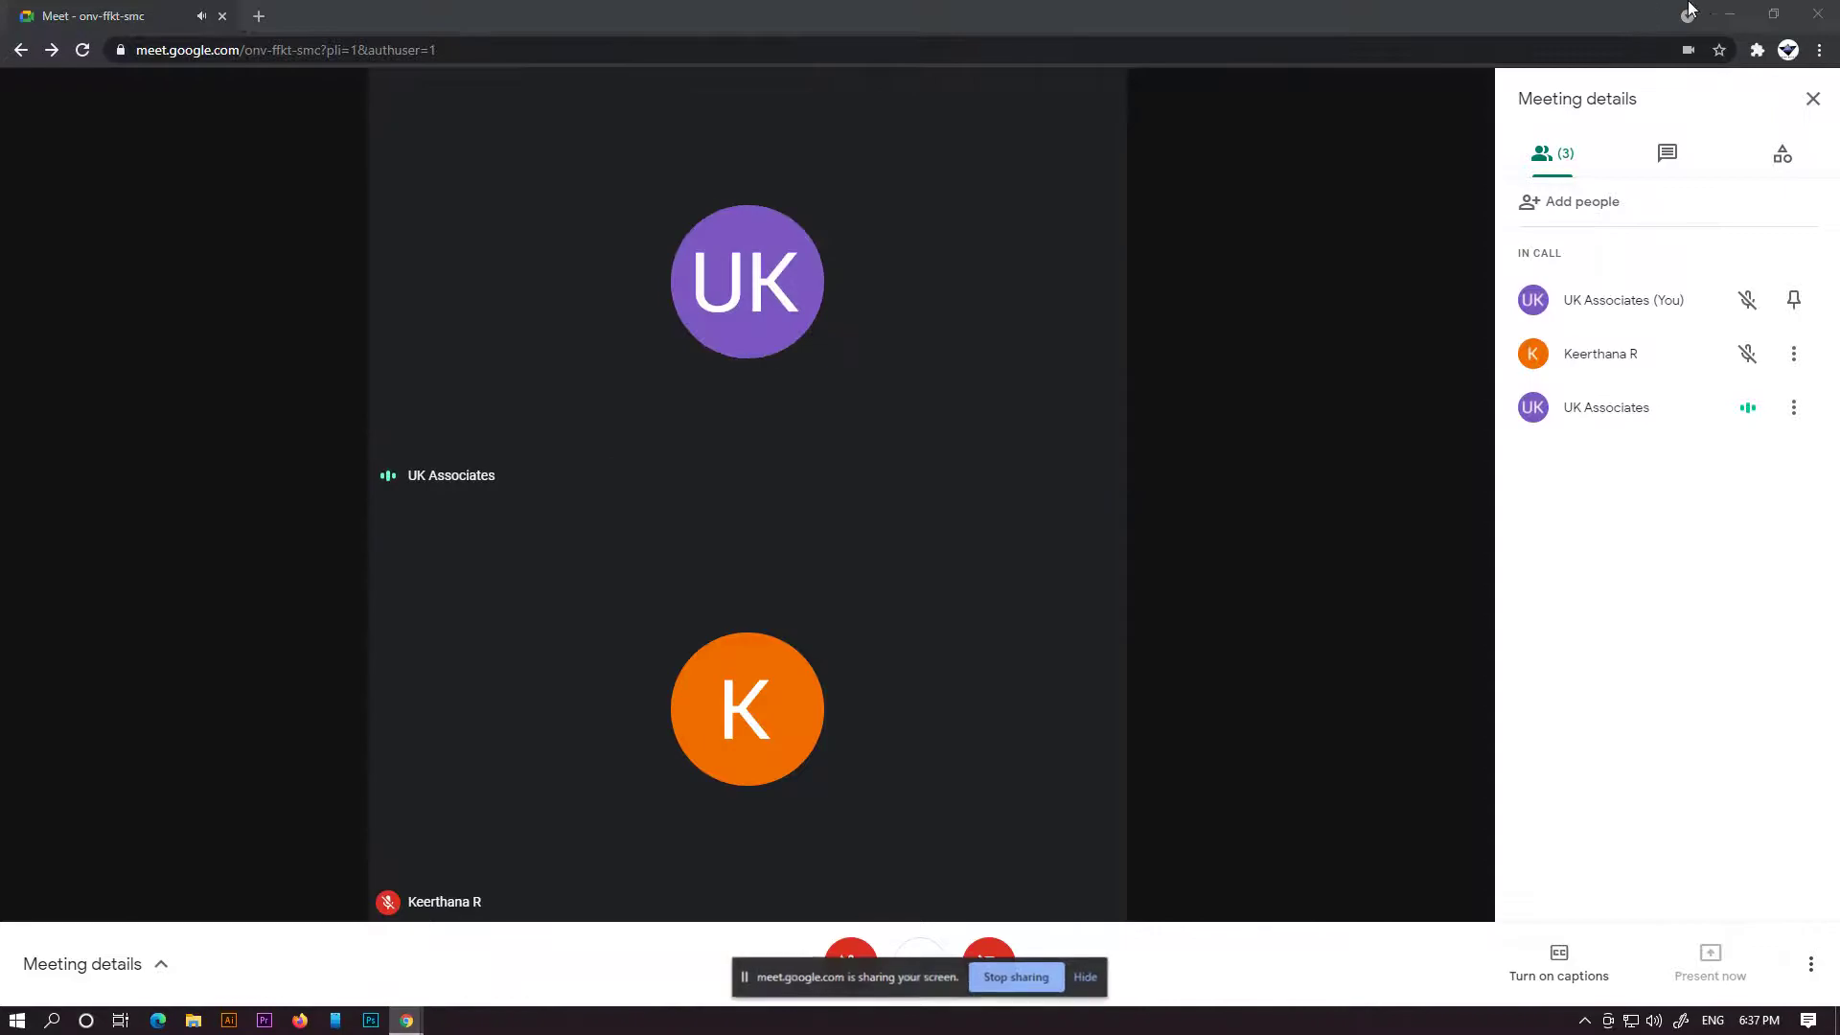
# - Switch to SketchUp 2020, open the recent file "Model House for session", and dismiss the screen-sharing notice and D5 Converter update dialog
pyautogui.click(1730, 14)
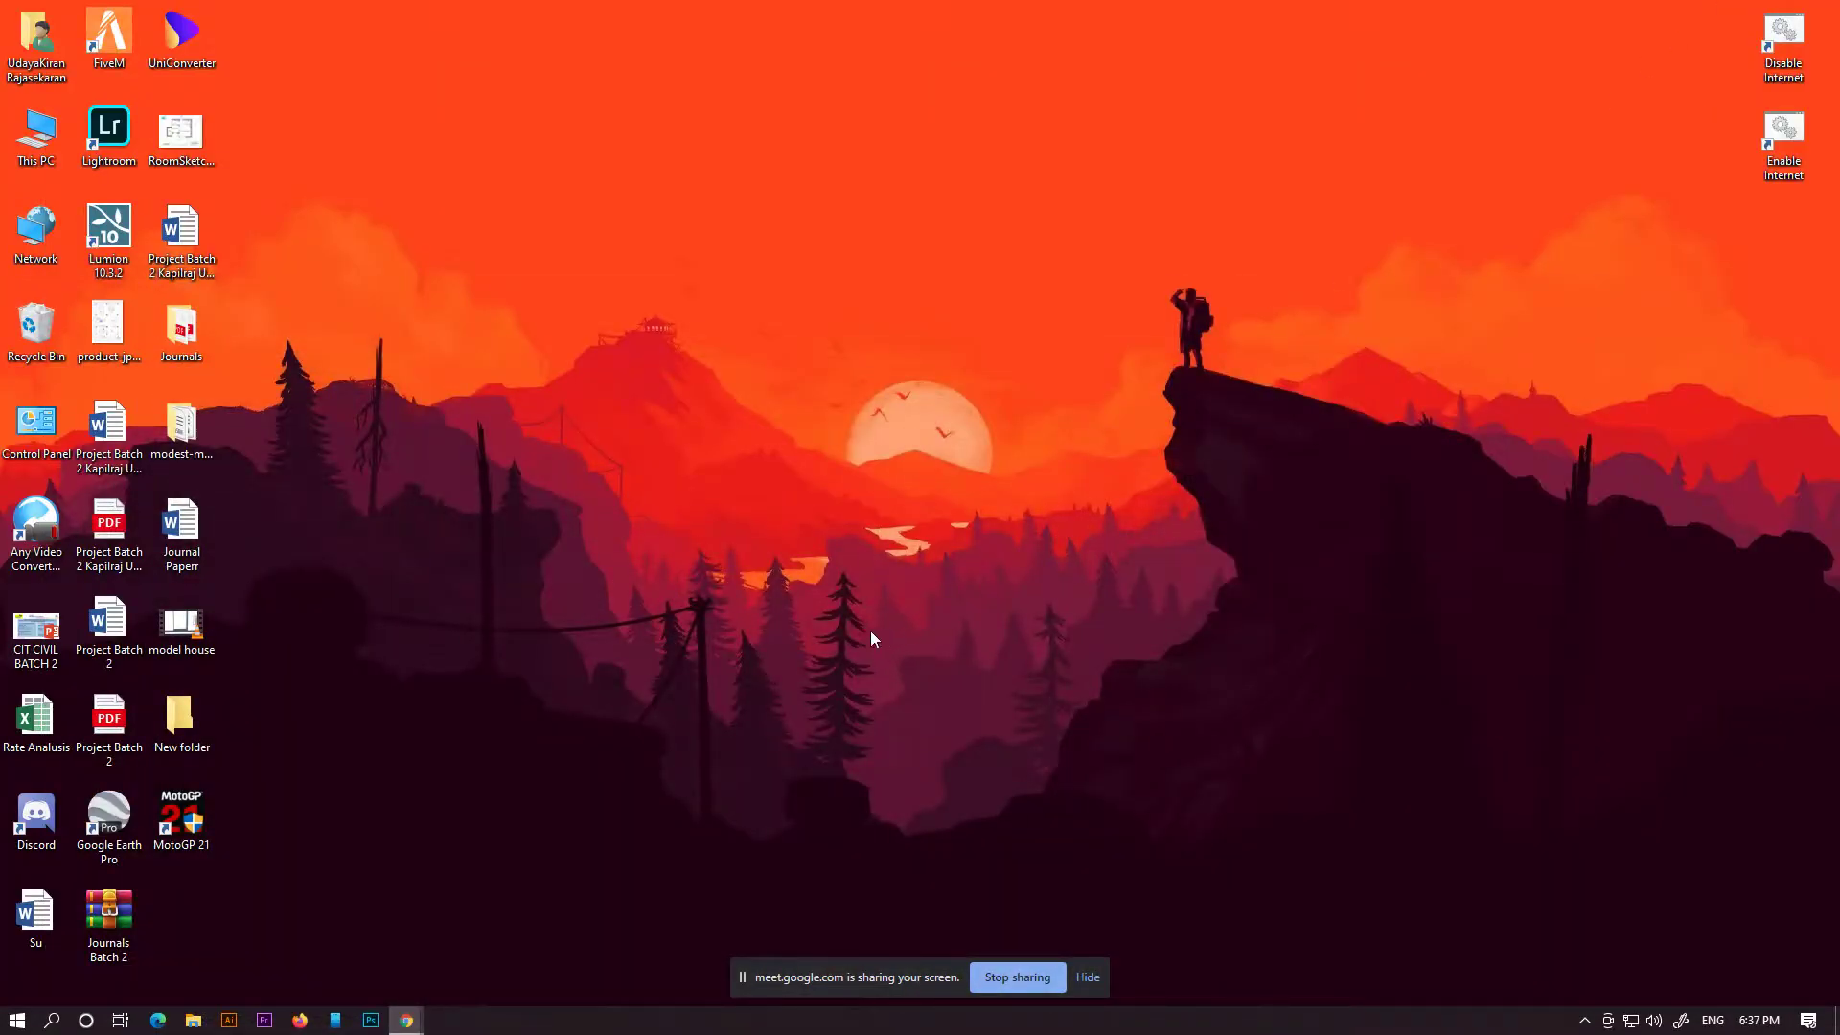
pyautogui.click(8, 1021)
pyautogui.write('sket')
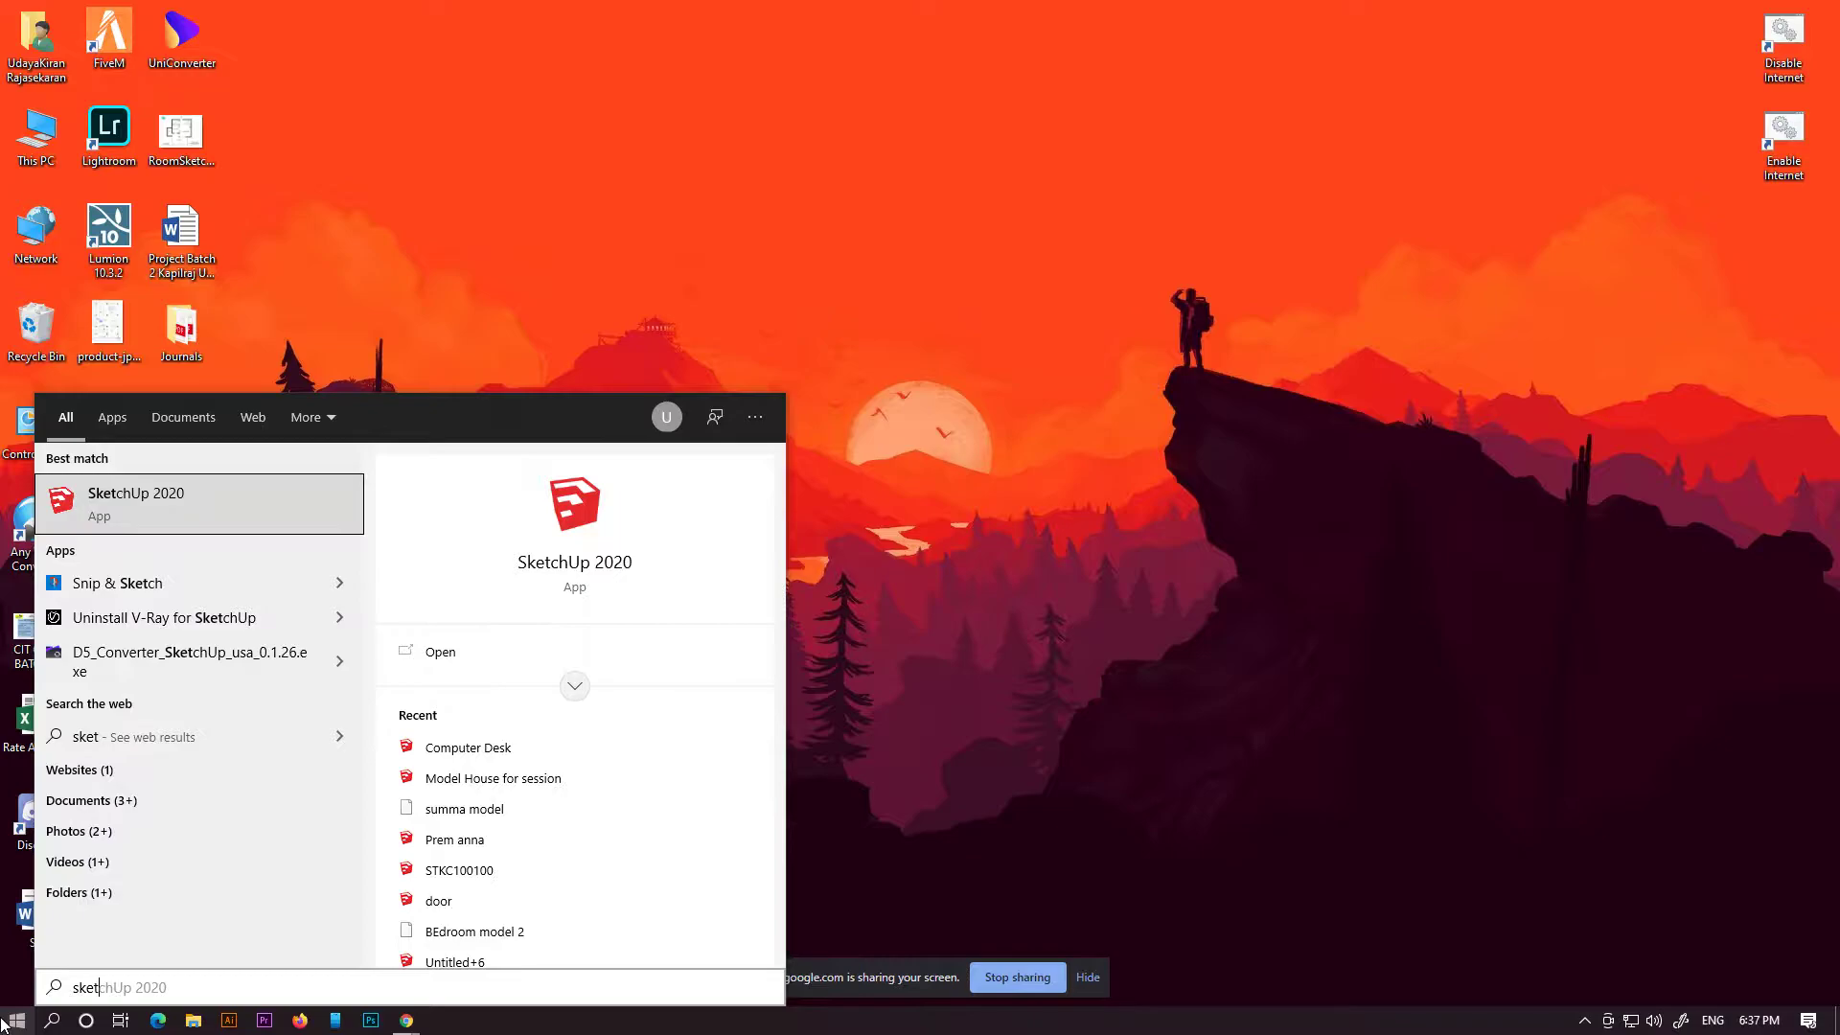
pyautogui.press('Return')
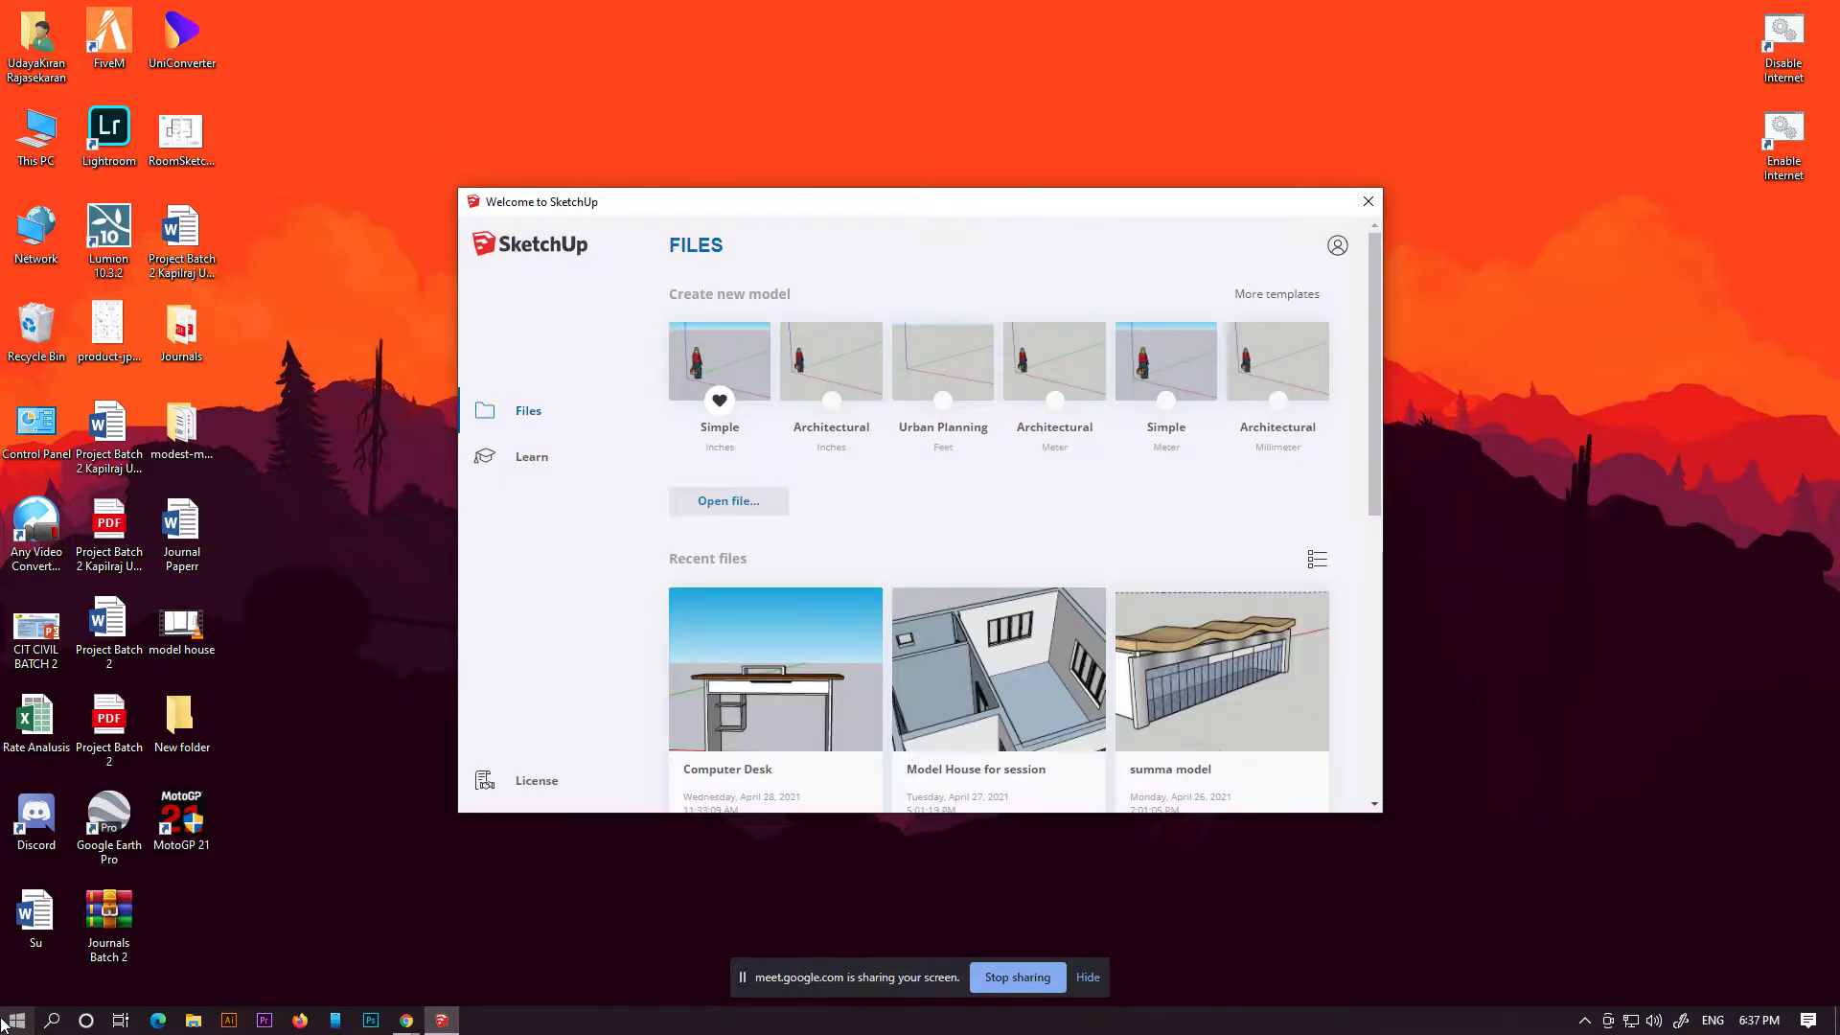
pyautogui.click(1007, 667)
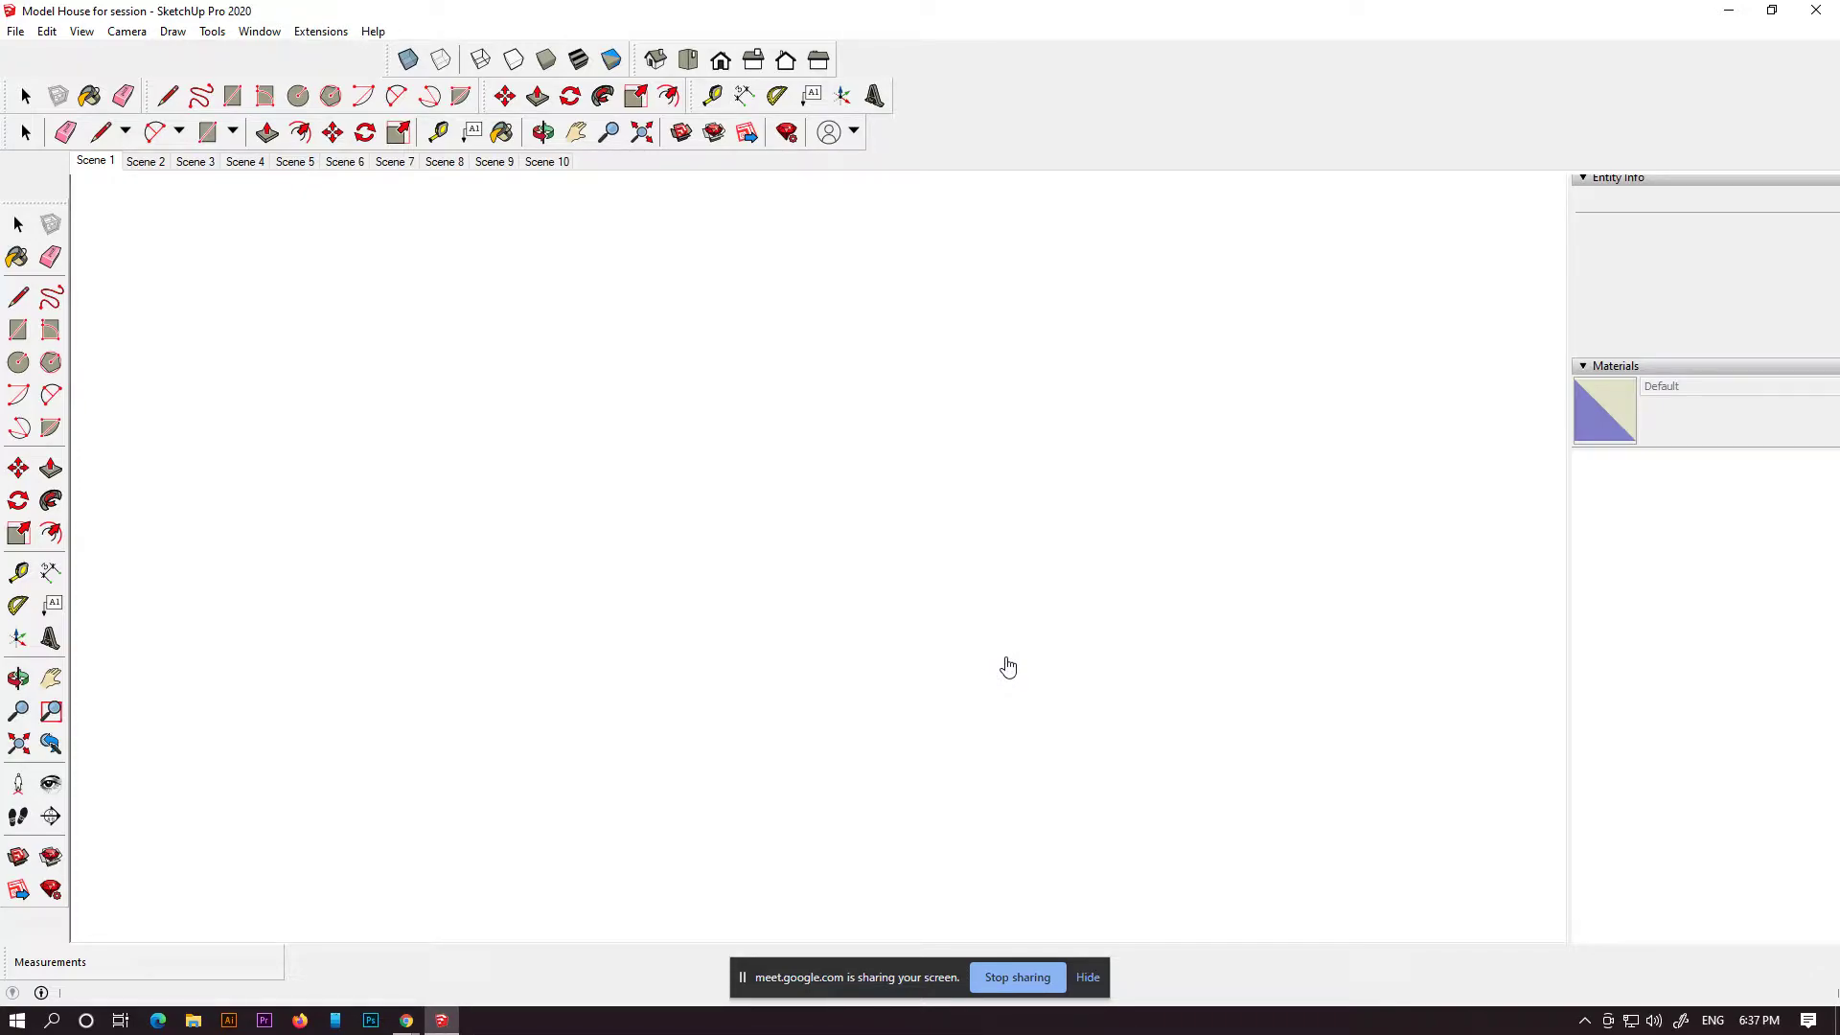
pyautogui.click(1088, 978)
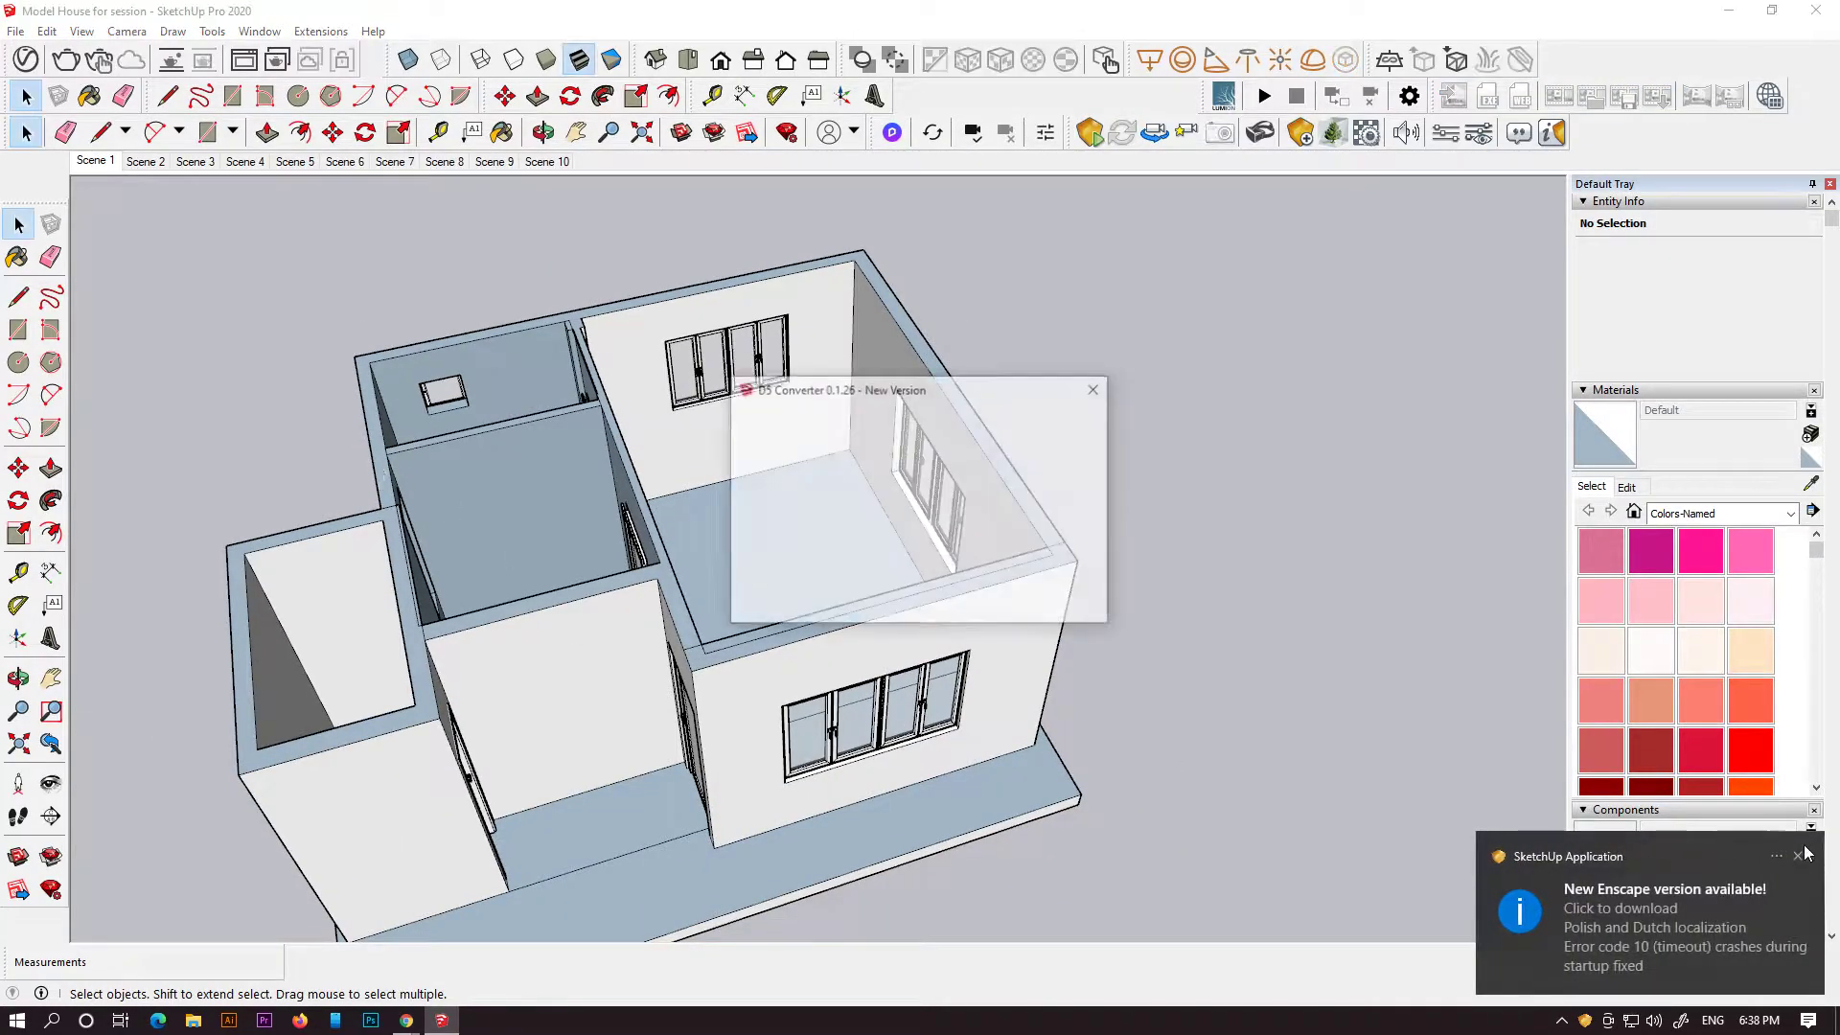
pyautogui.click(1095, 388)
# - Draw a rectangle on top of the walls from the large room's outer rear corner to the small front room's outer front corner
pyautogui.moveTo(1092, 505); pyautogui.dragTo(904, 684, button='middle')
pyautogui.scroll(3, 661, 780)
pyautogui.moveTo(984, 639); pyautogui.dragTo(762, 590, button='middle')
pyautogui.moveTo(828, 489); pyautogui.dragTo(534, 357, button='middle')
pyautogui.scroll(-3, 742, 541)
pyautogui.keyDown('shift'); pyautogui.moveTo(893, 601); pyautogui.dragTo(899, 603, button='middle'); pyautogui.keyUp('shift')
pyautogui.scroll(2, 1111, 556)
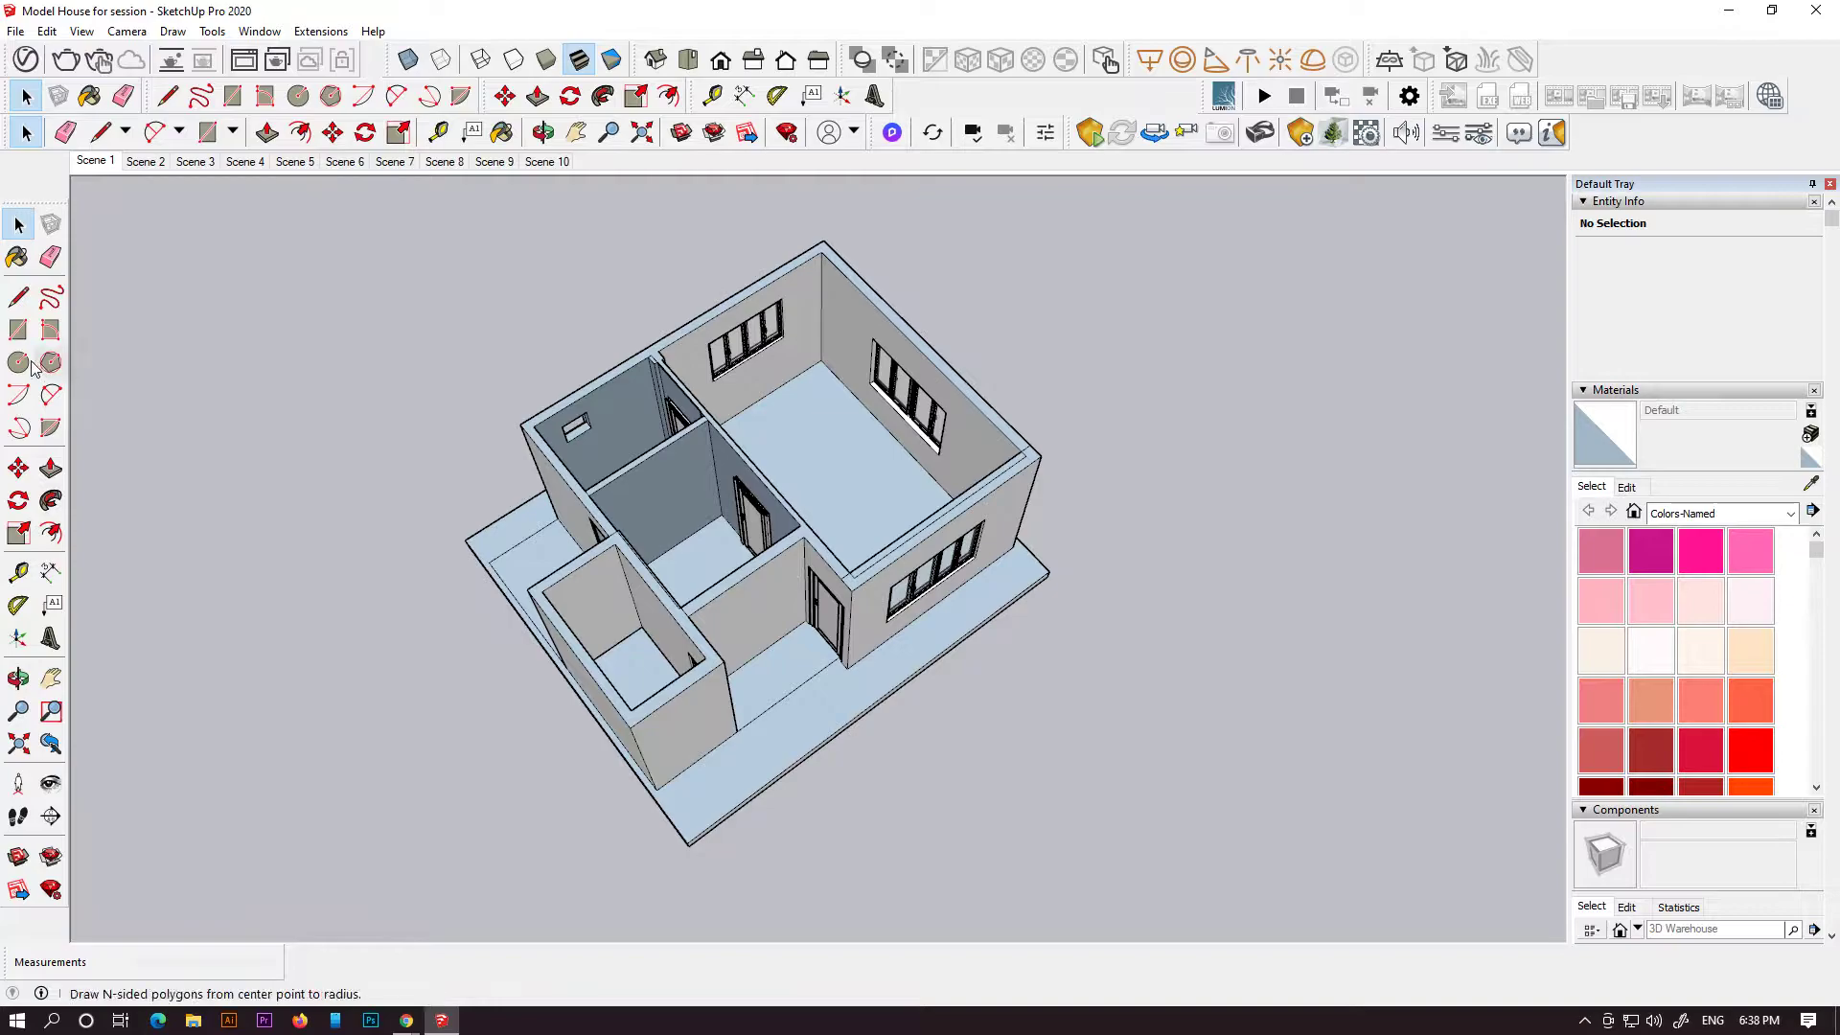
pyautogui.click(19, 329)
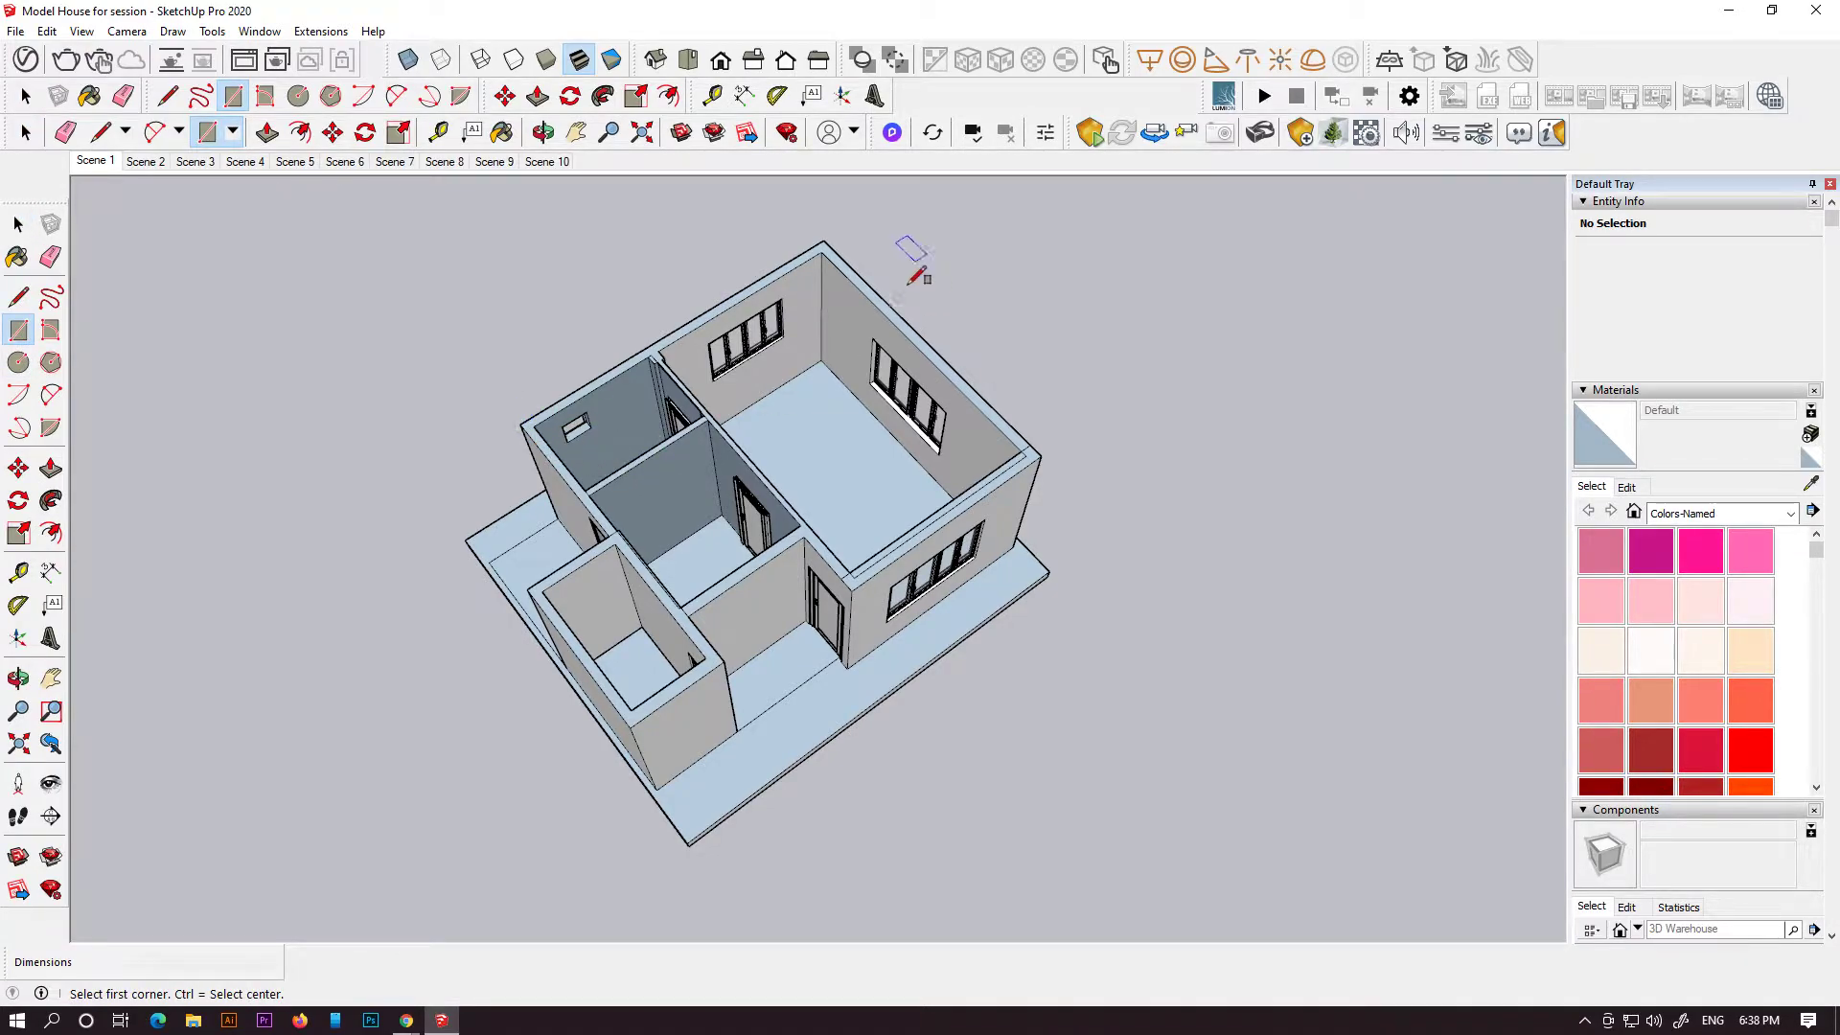
pyautogui.click(823, 241)
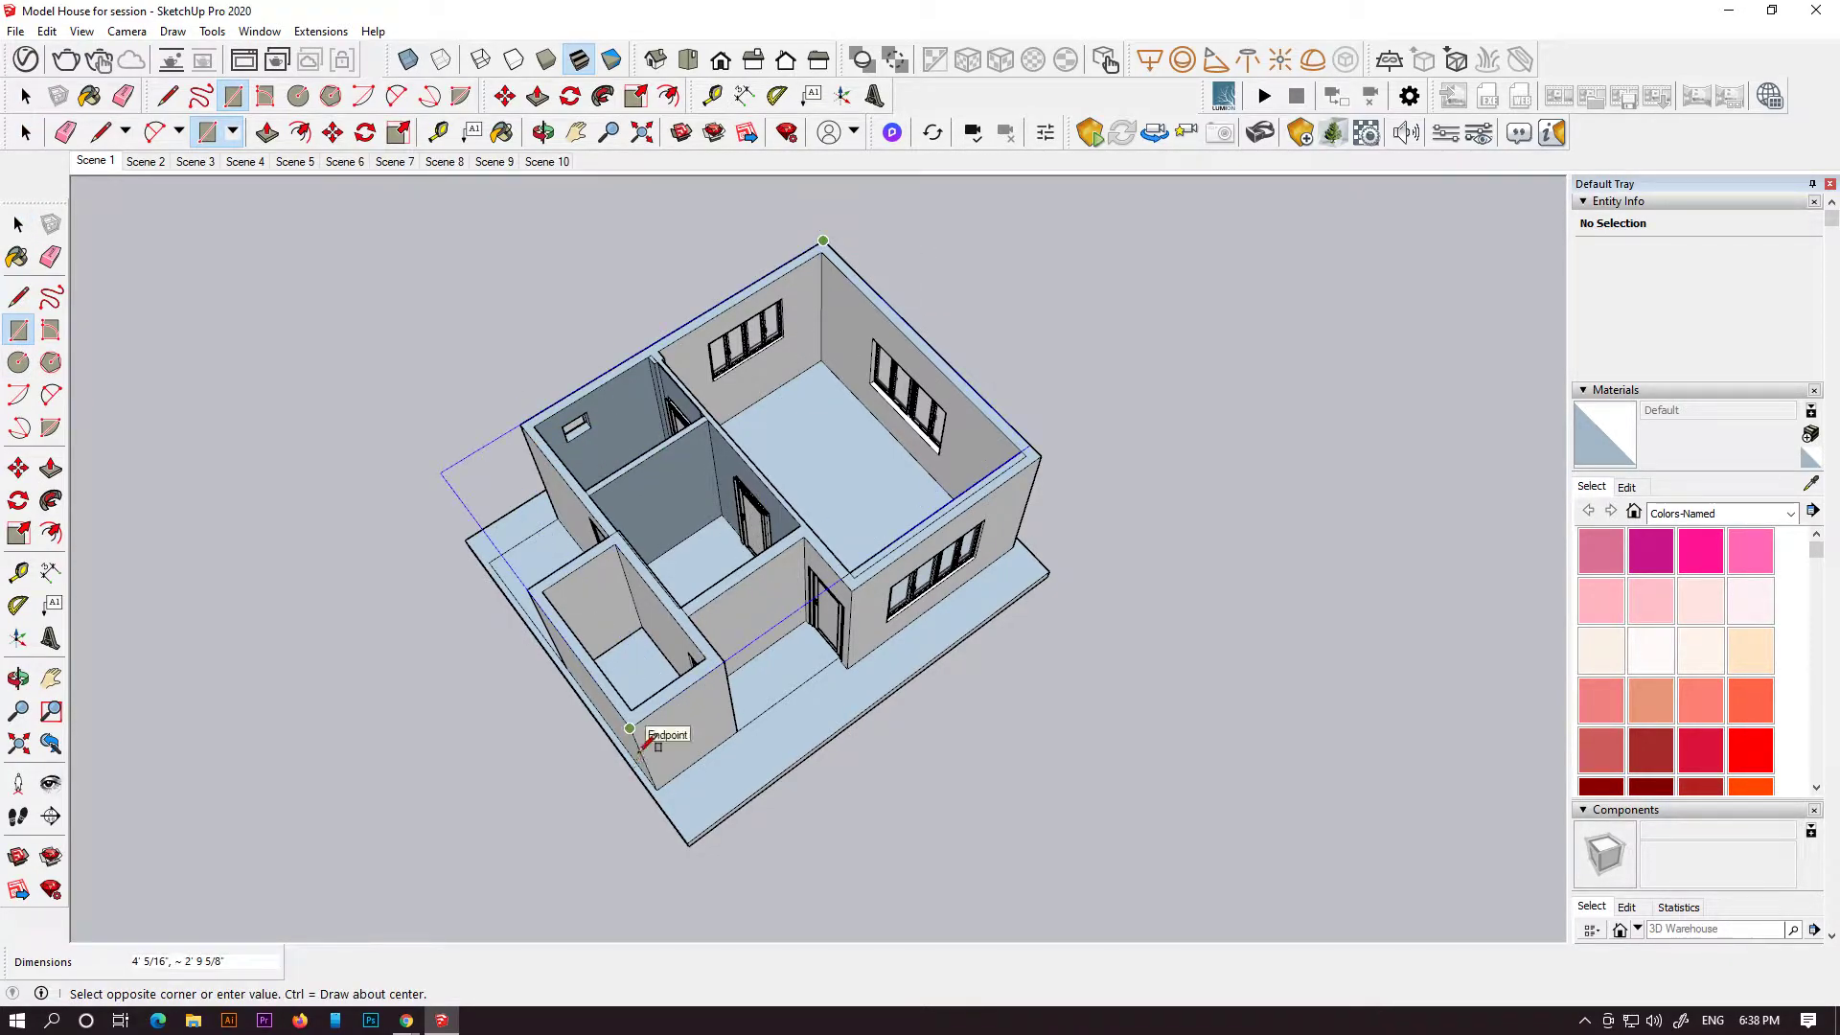
pyautogui.click(629, 729)
pyautogui.scroll(2, 631, 554)
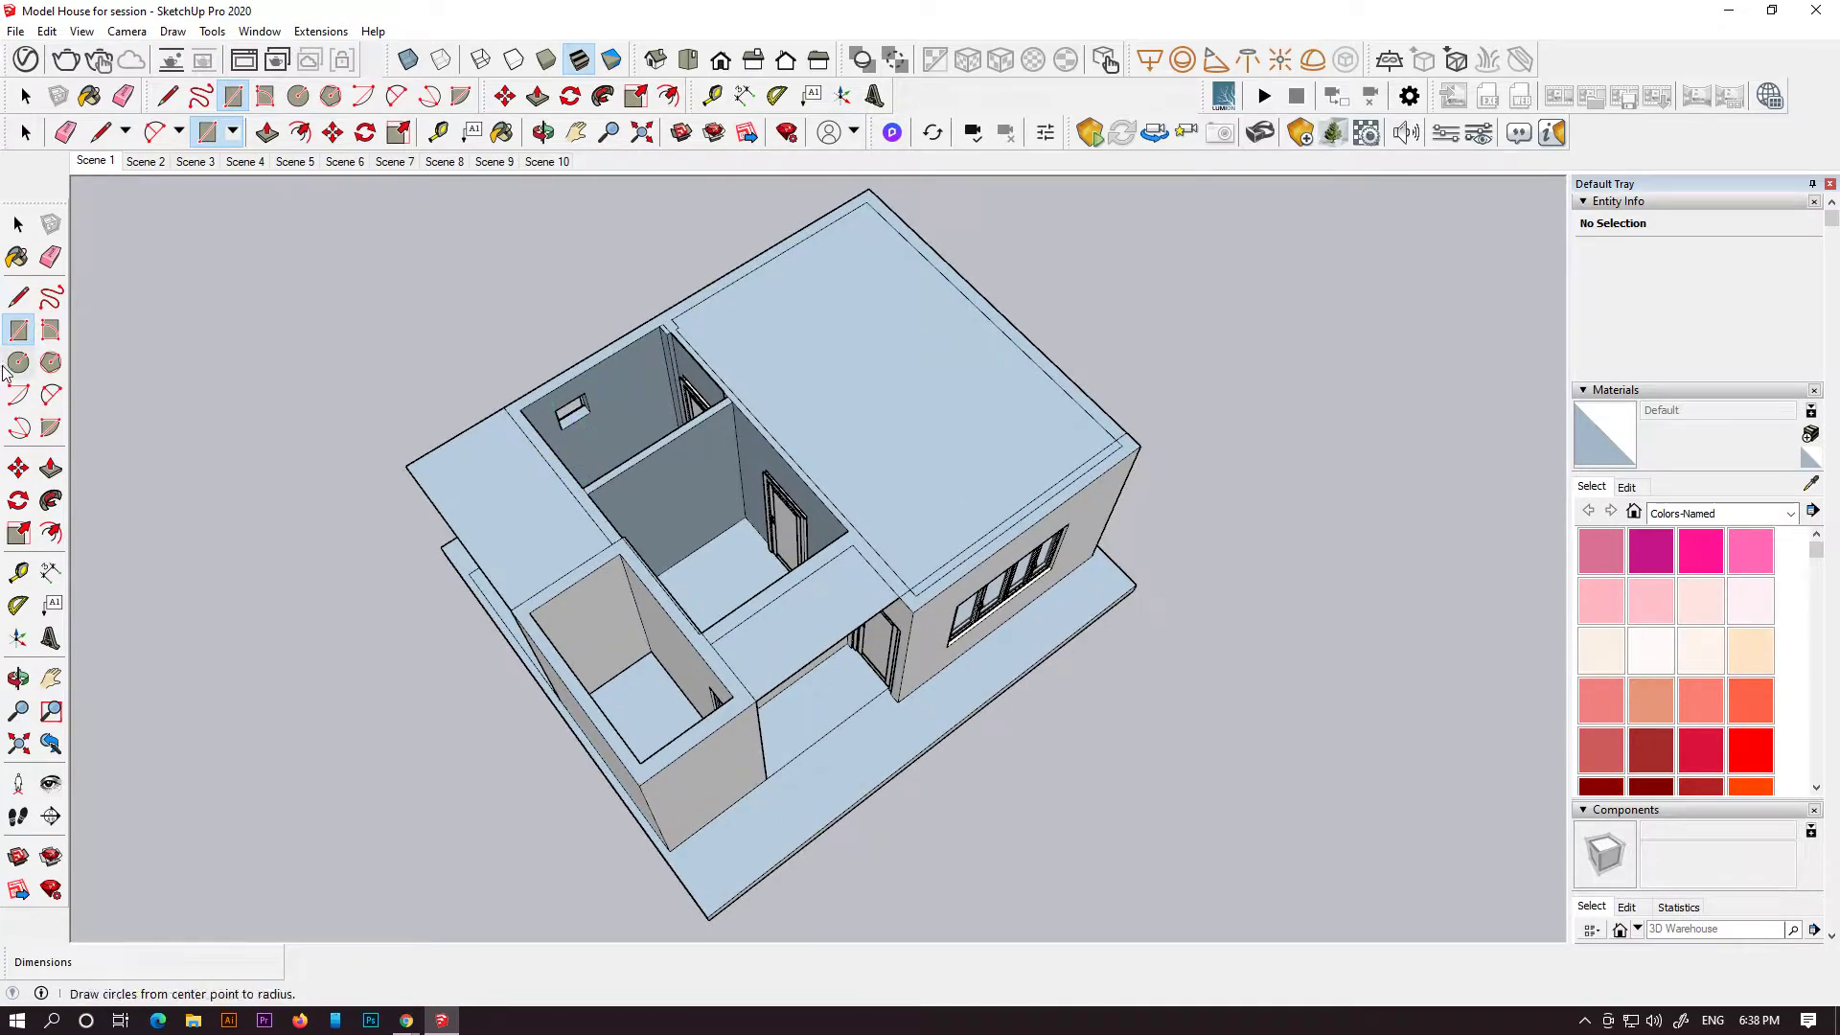
# - Draw a line across each of the three open rooms between opposite inner wall edges to close their roof faces
pyautogui.click(18, 297)
pyautogui.click(552, 448)
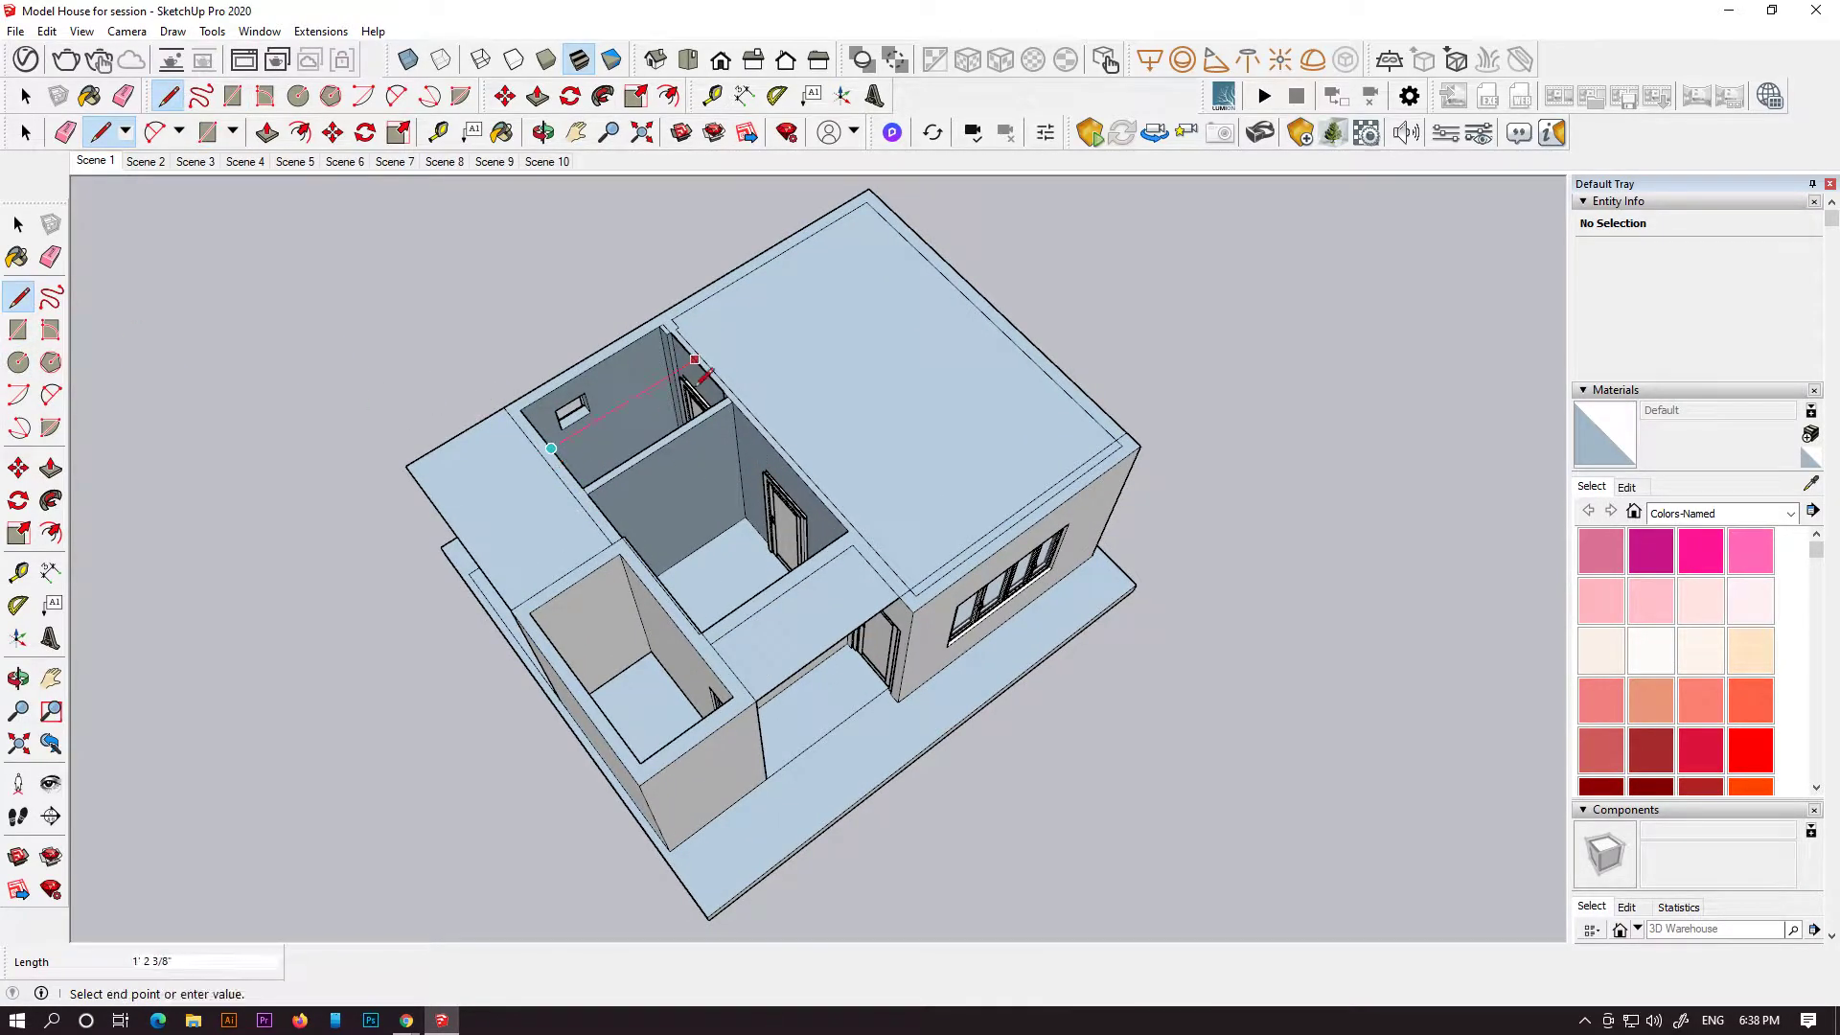
pyautogui.click(700, 380)
pyautogui.click(768, 479)
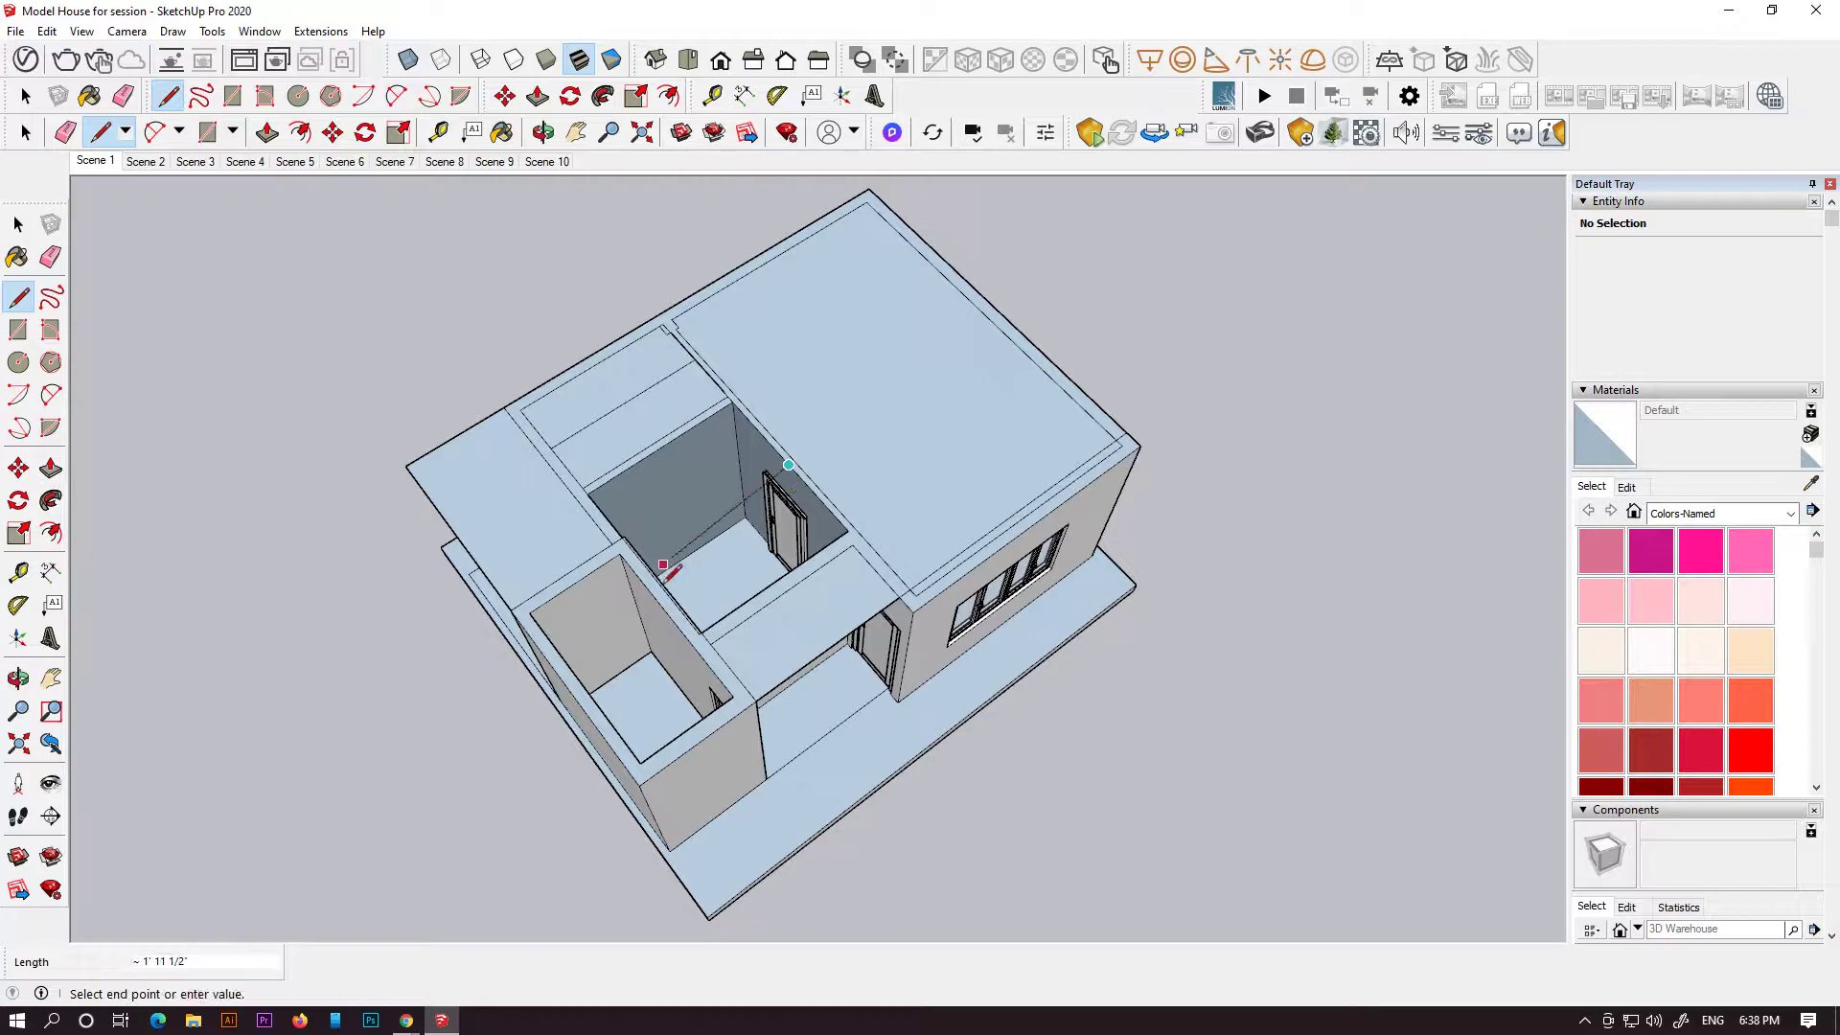
pyautogui.scroll(1, 644, 565)
pyautogui.scroll(1, 654, 573)
pyautogui.click(677, 561)
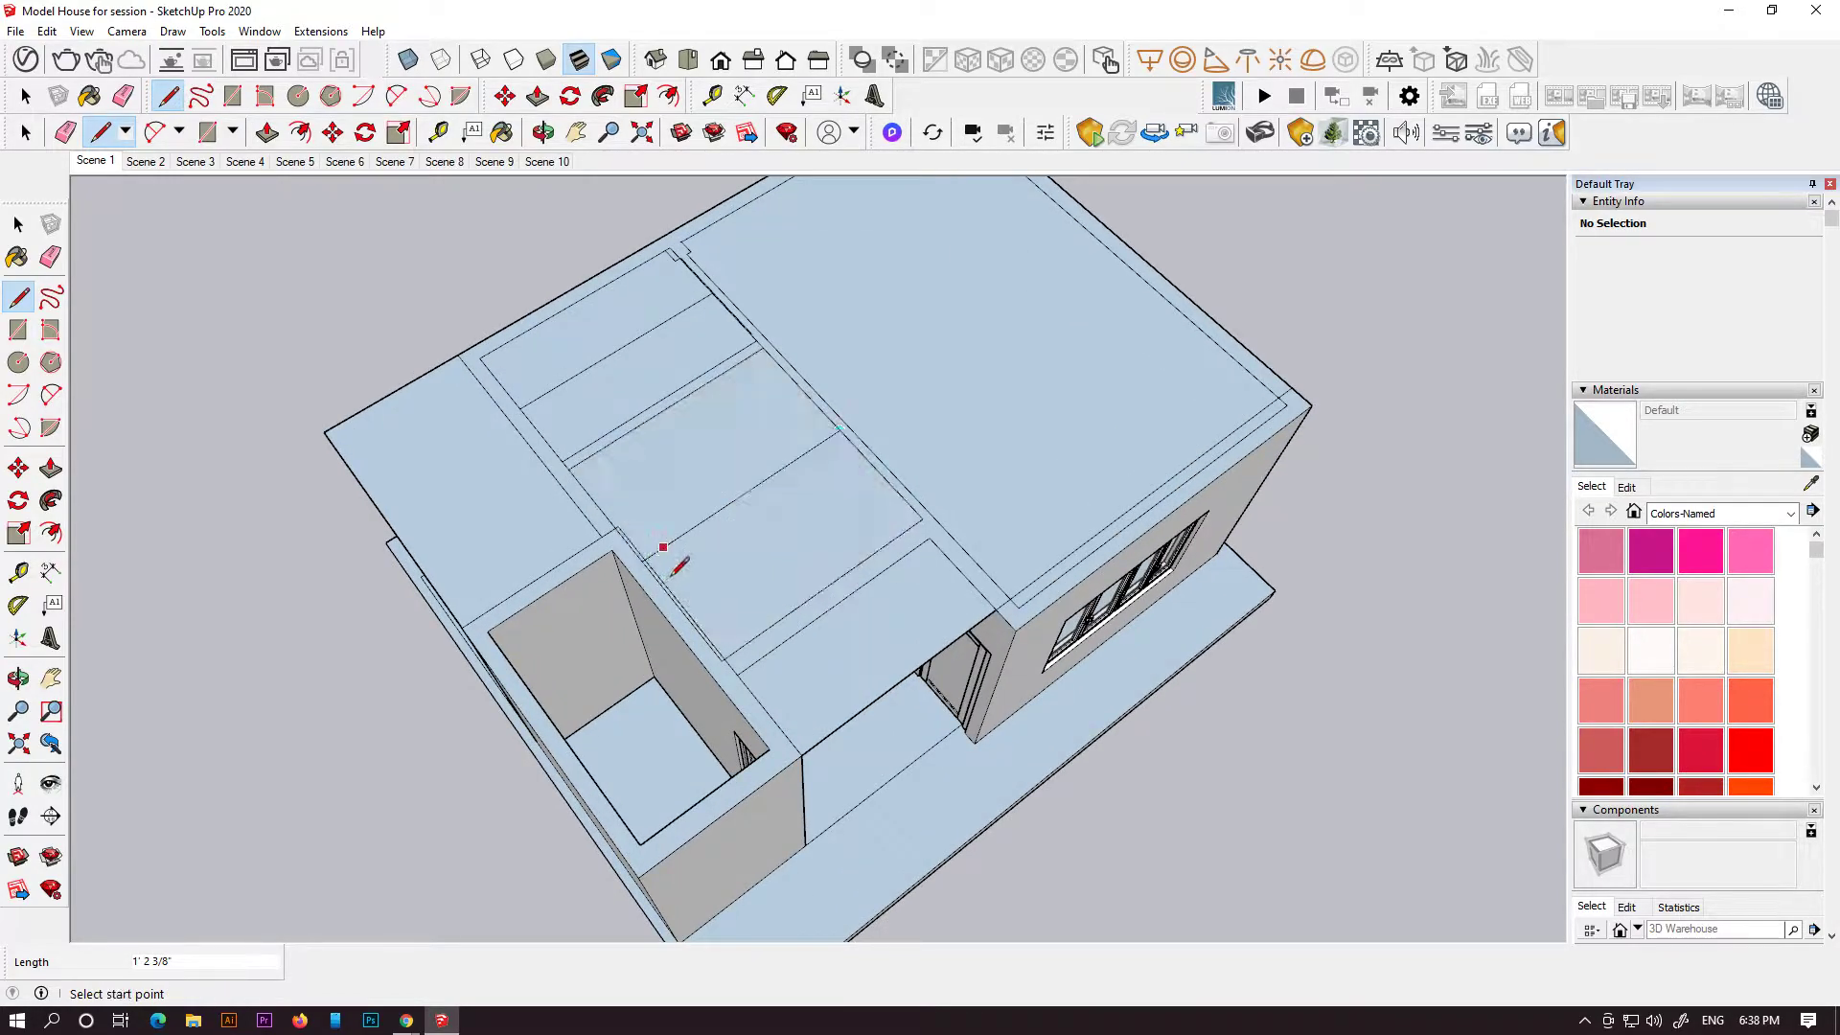
pyautogui.click(679, 636)
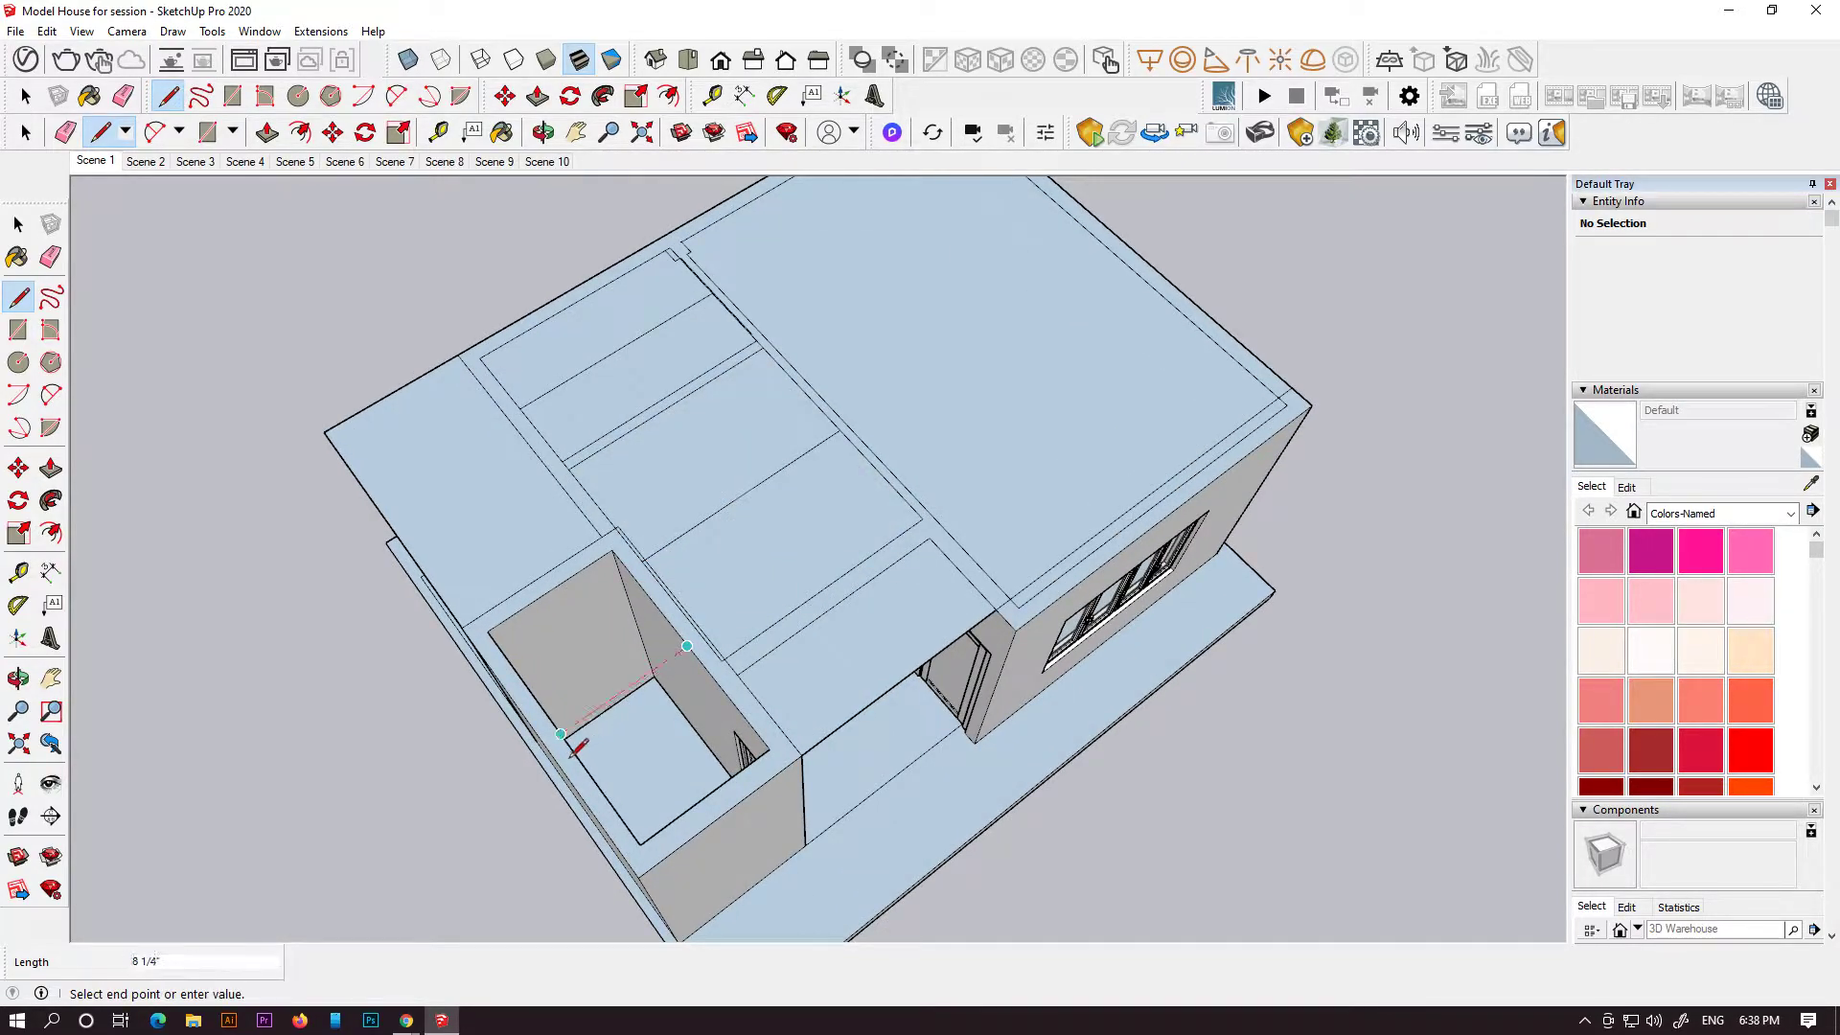
pyautogui.click(575, 750)
pyautogui.scroll(-2, 836, 739)
pyautogui.moveTo(840, 733); pyautogui.dragTo(994, 587, button='middle')
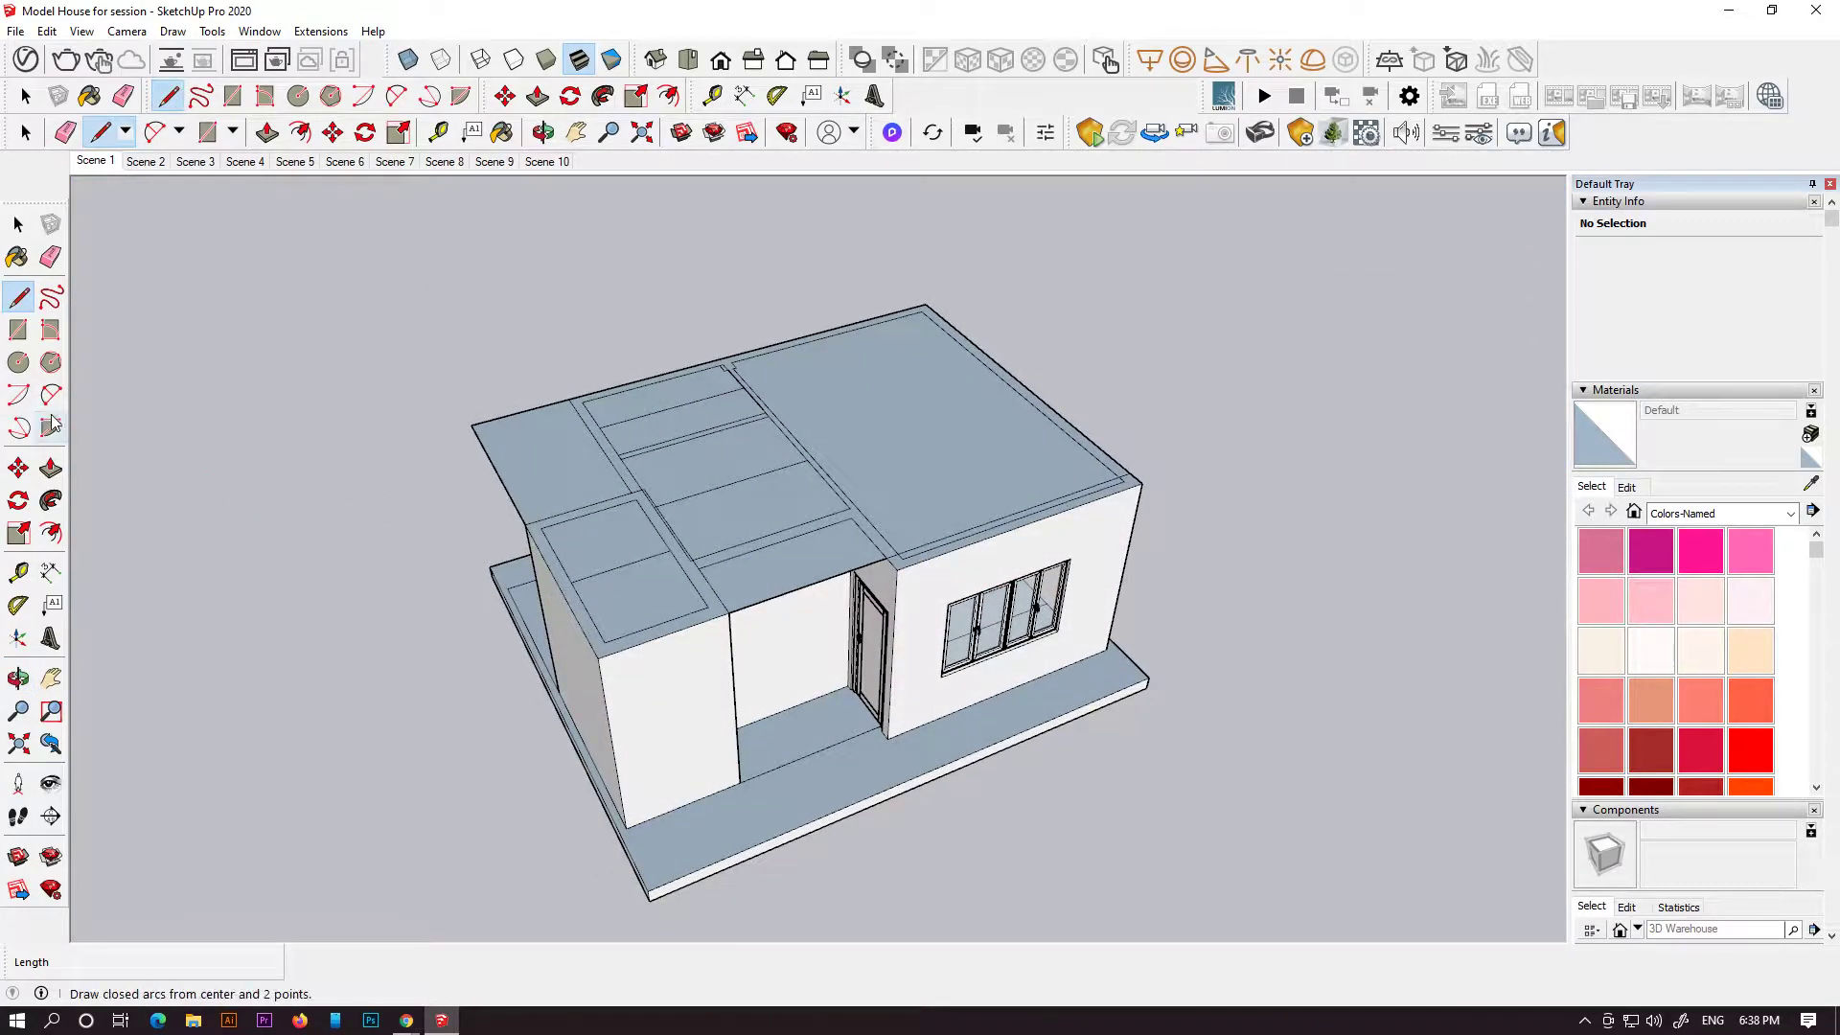
pyautogui.scroll(5, 532, 484)
pyautogui.scroll(-5, 644, 468)
pyautogui.moveTo(645, 469); pyautogui.dragTo(564, 610, button='middle')
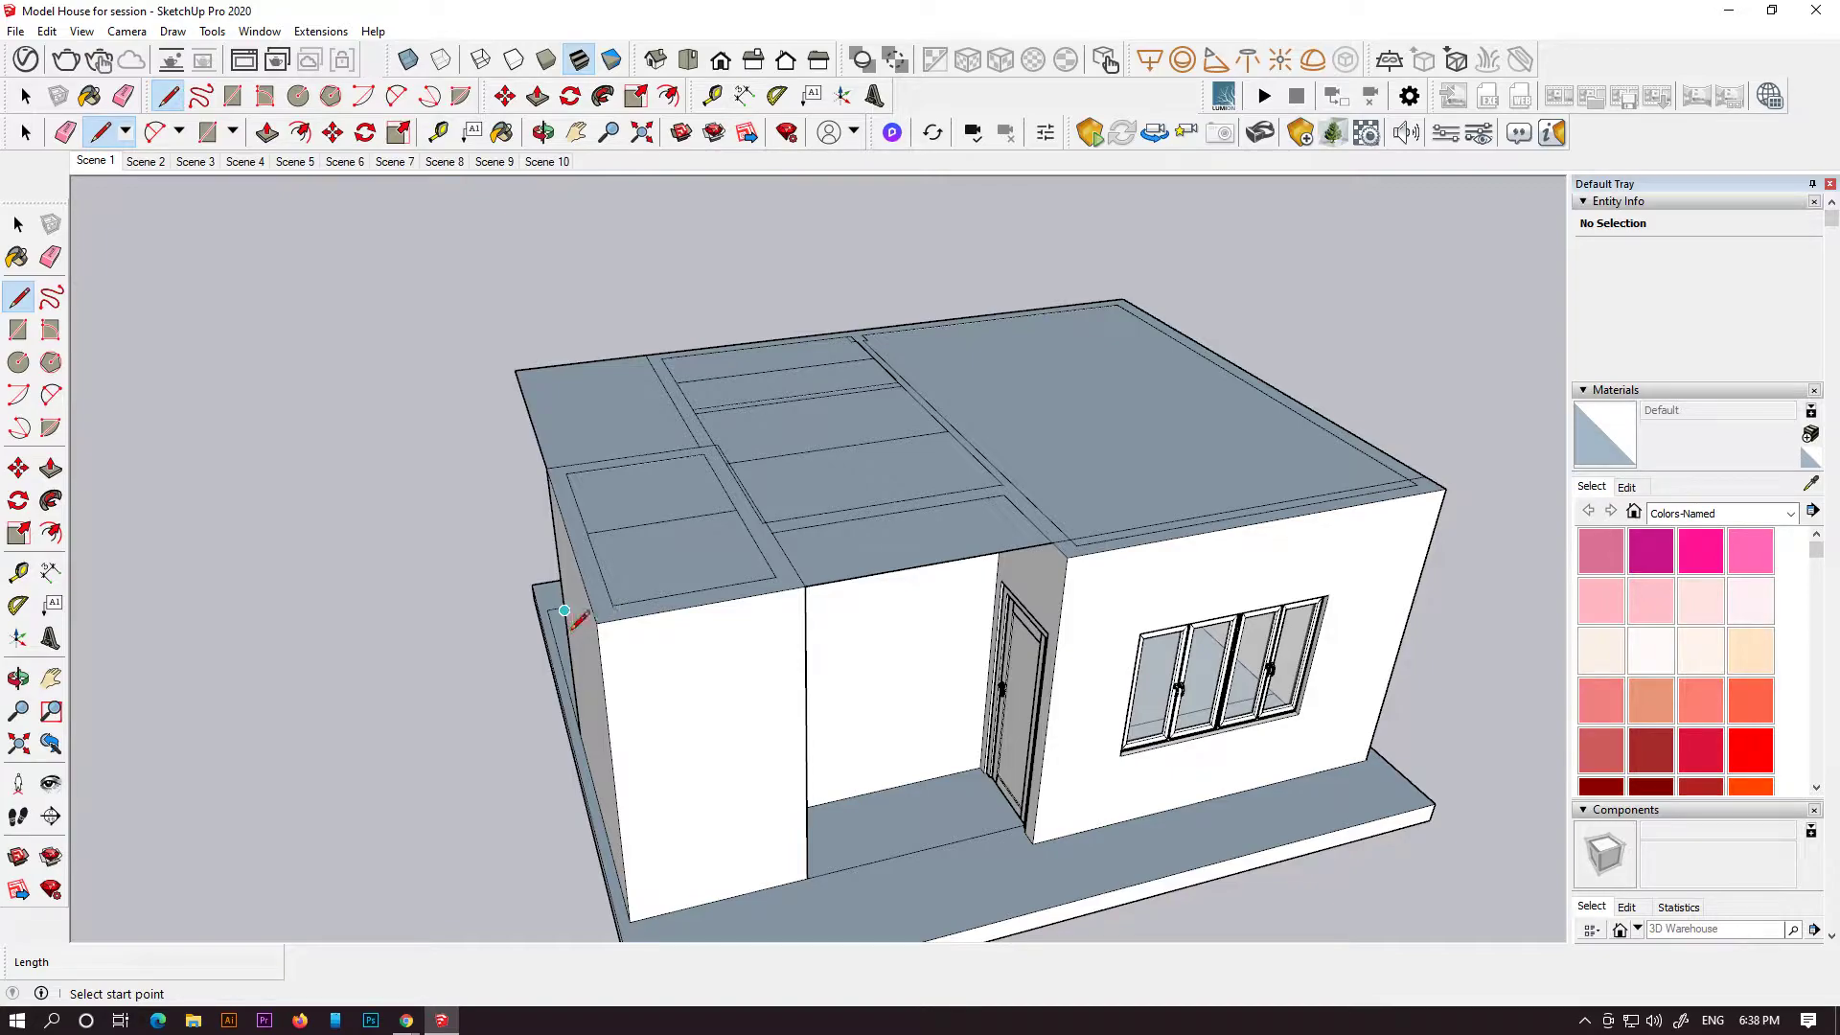
pyautogui.click(50, 467)
pyautogui.click(586, 396)
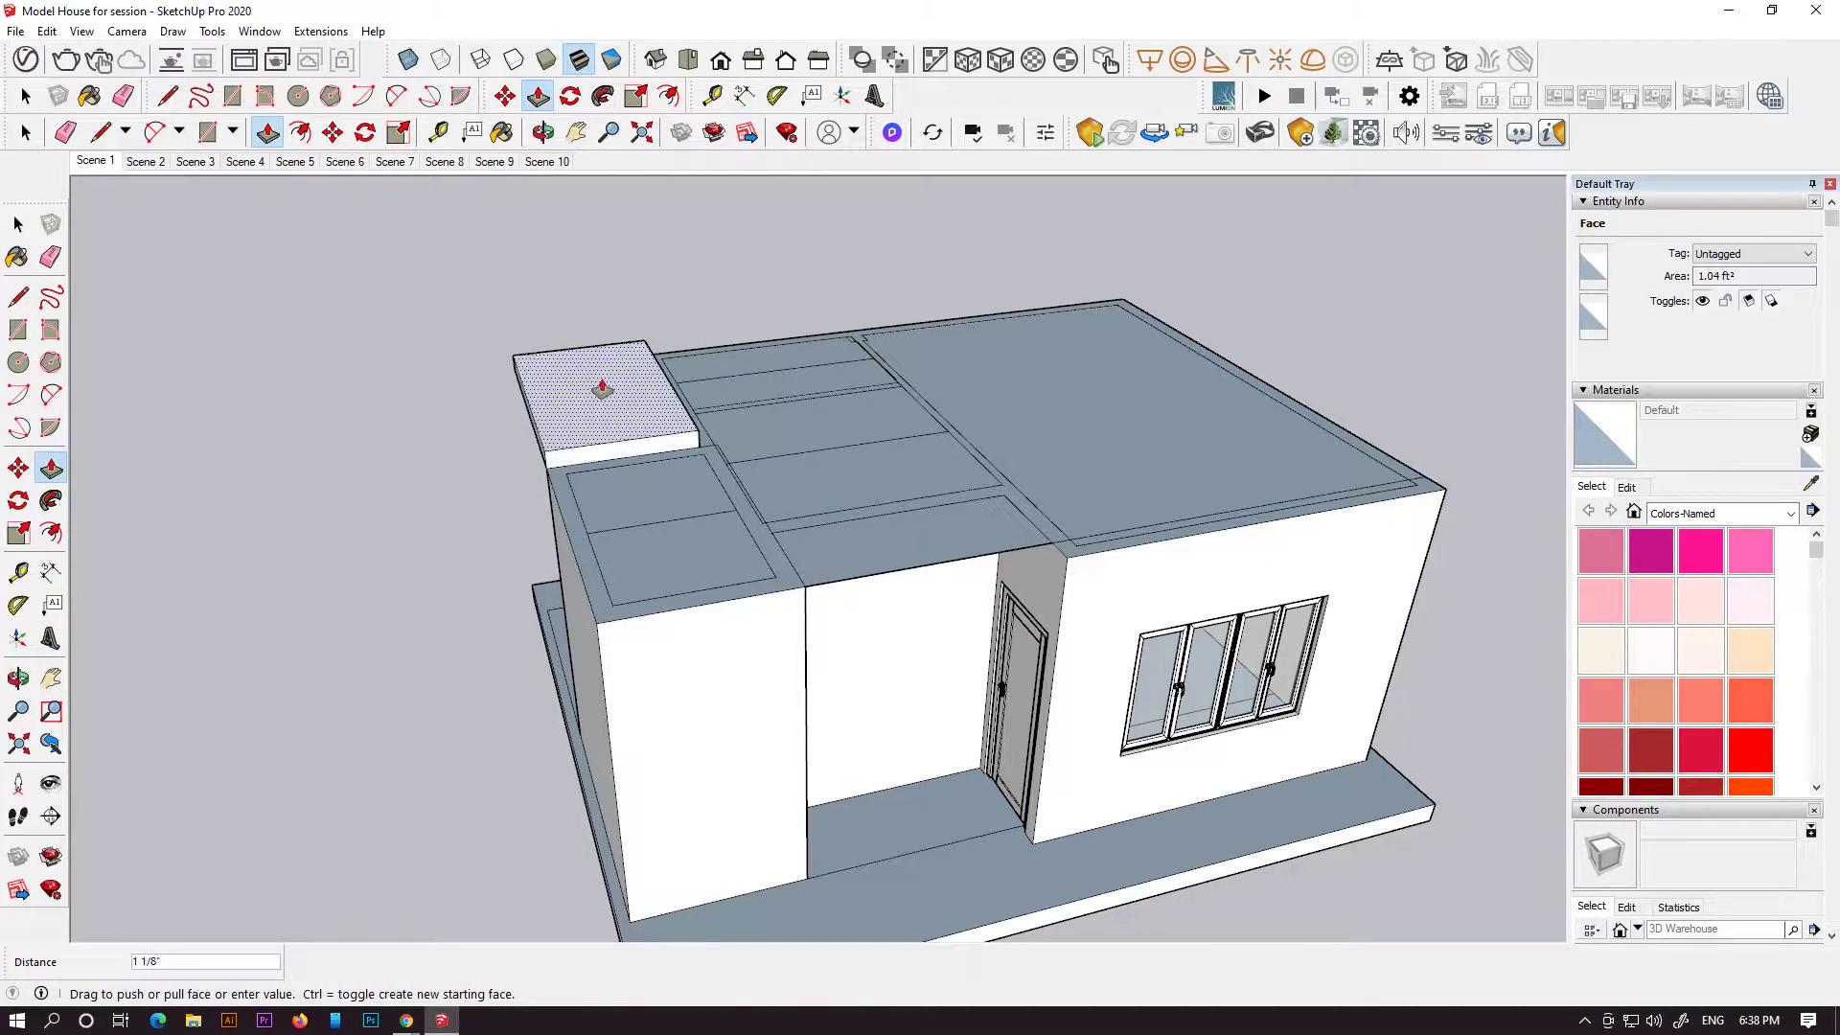
pyautogui.press('Escape')
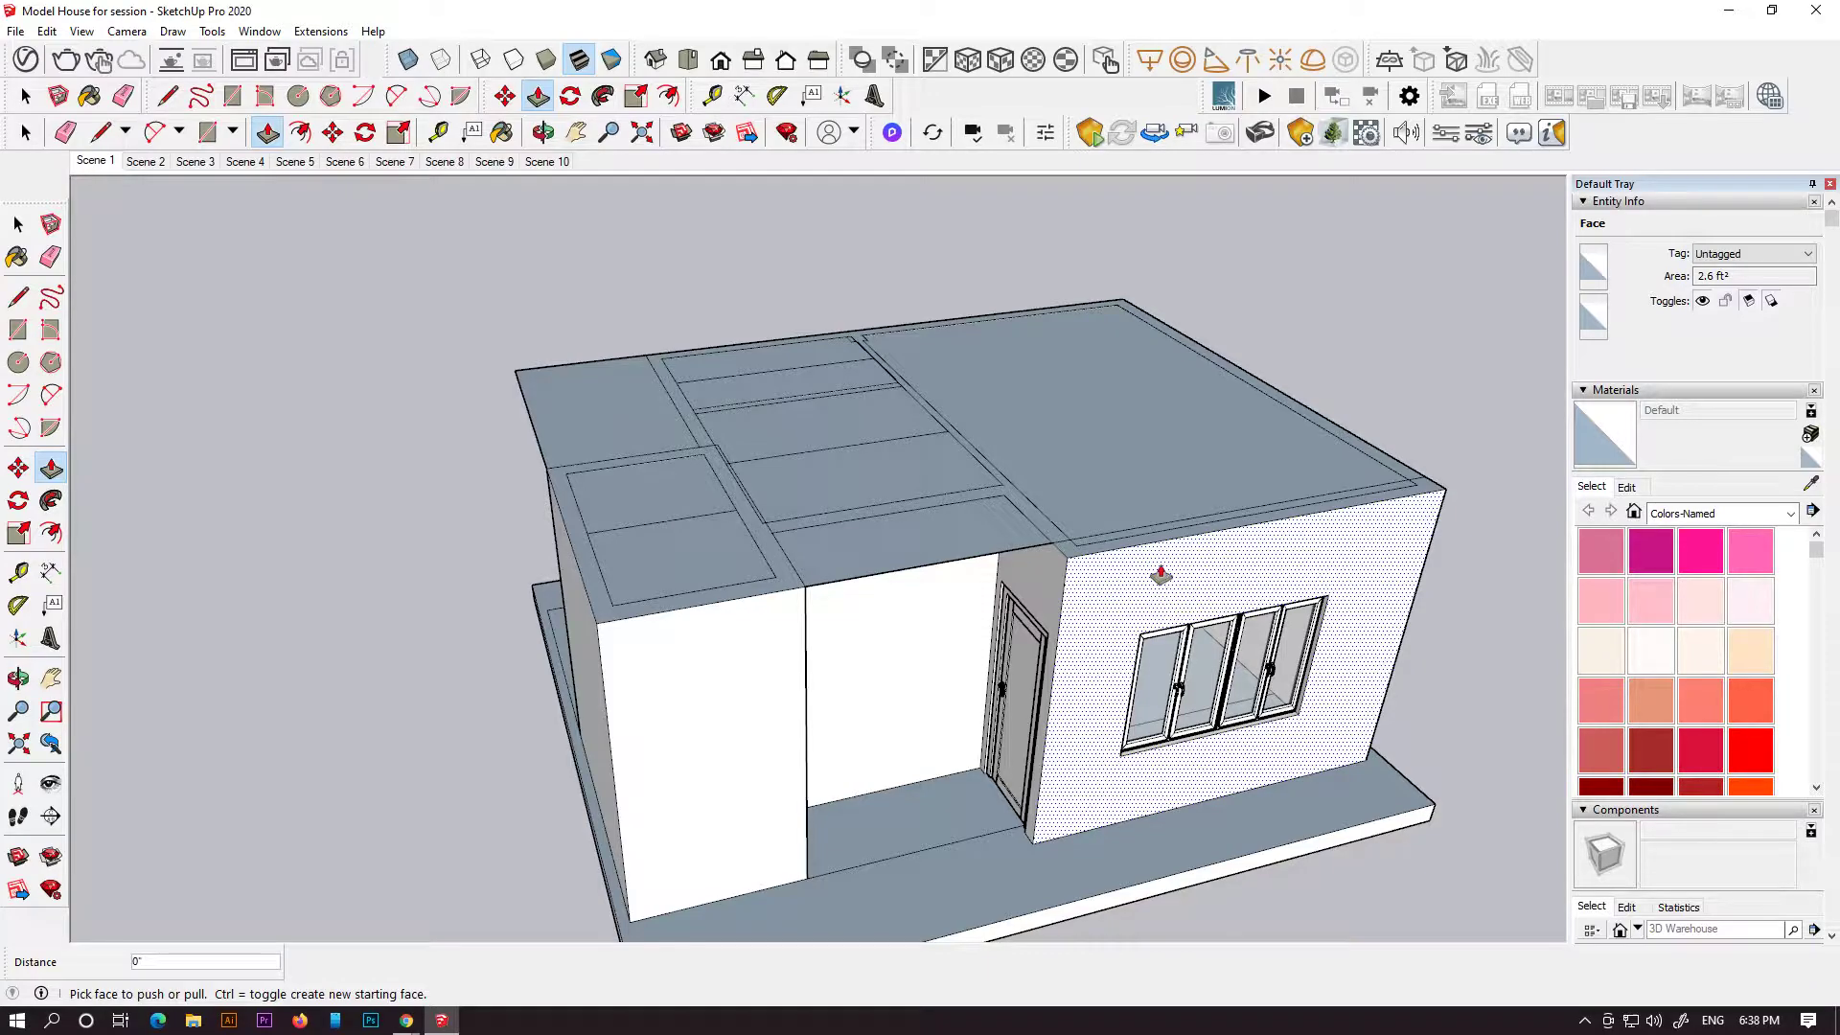
pyautogui.moveTo(1108, 546); pyautogui.dragTo(1113, 634, button='middle')
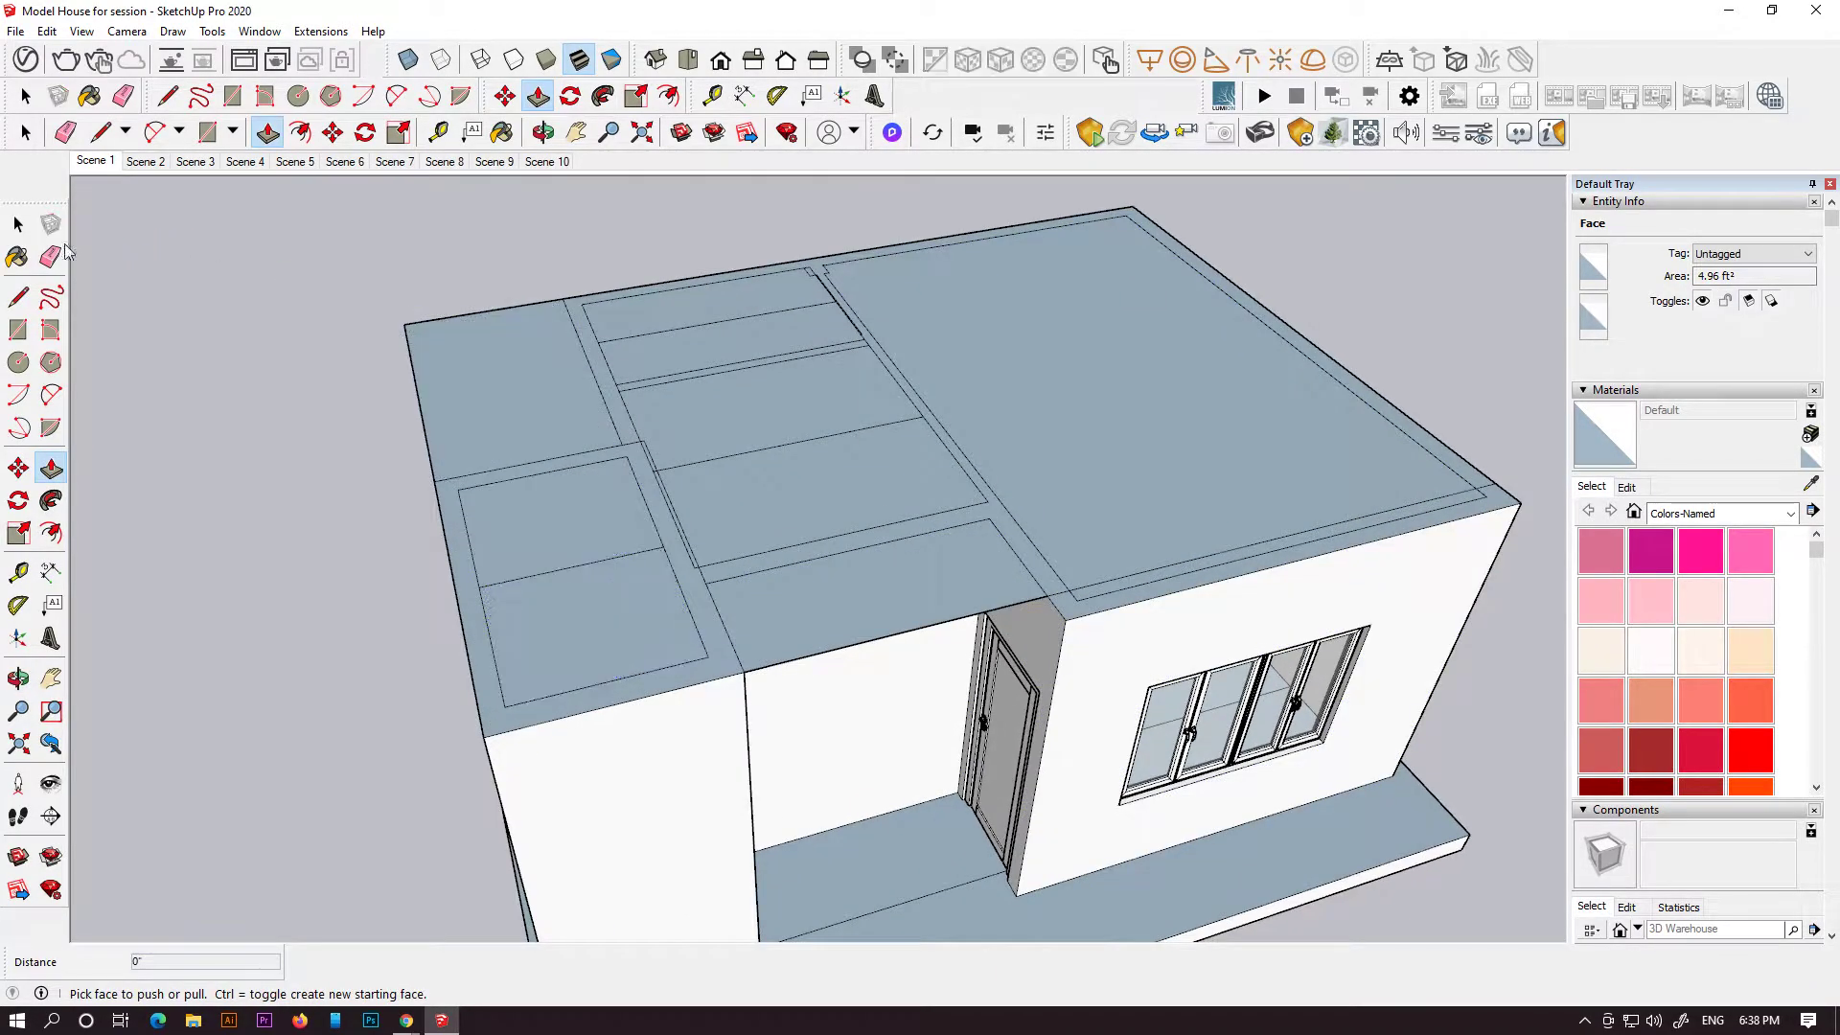
pyautogui.press('l')
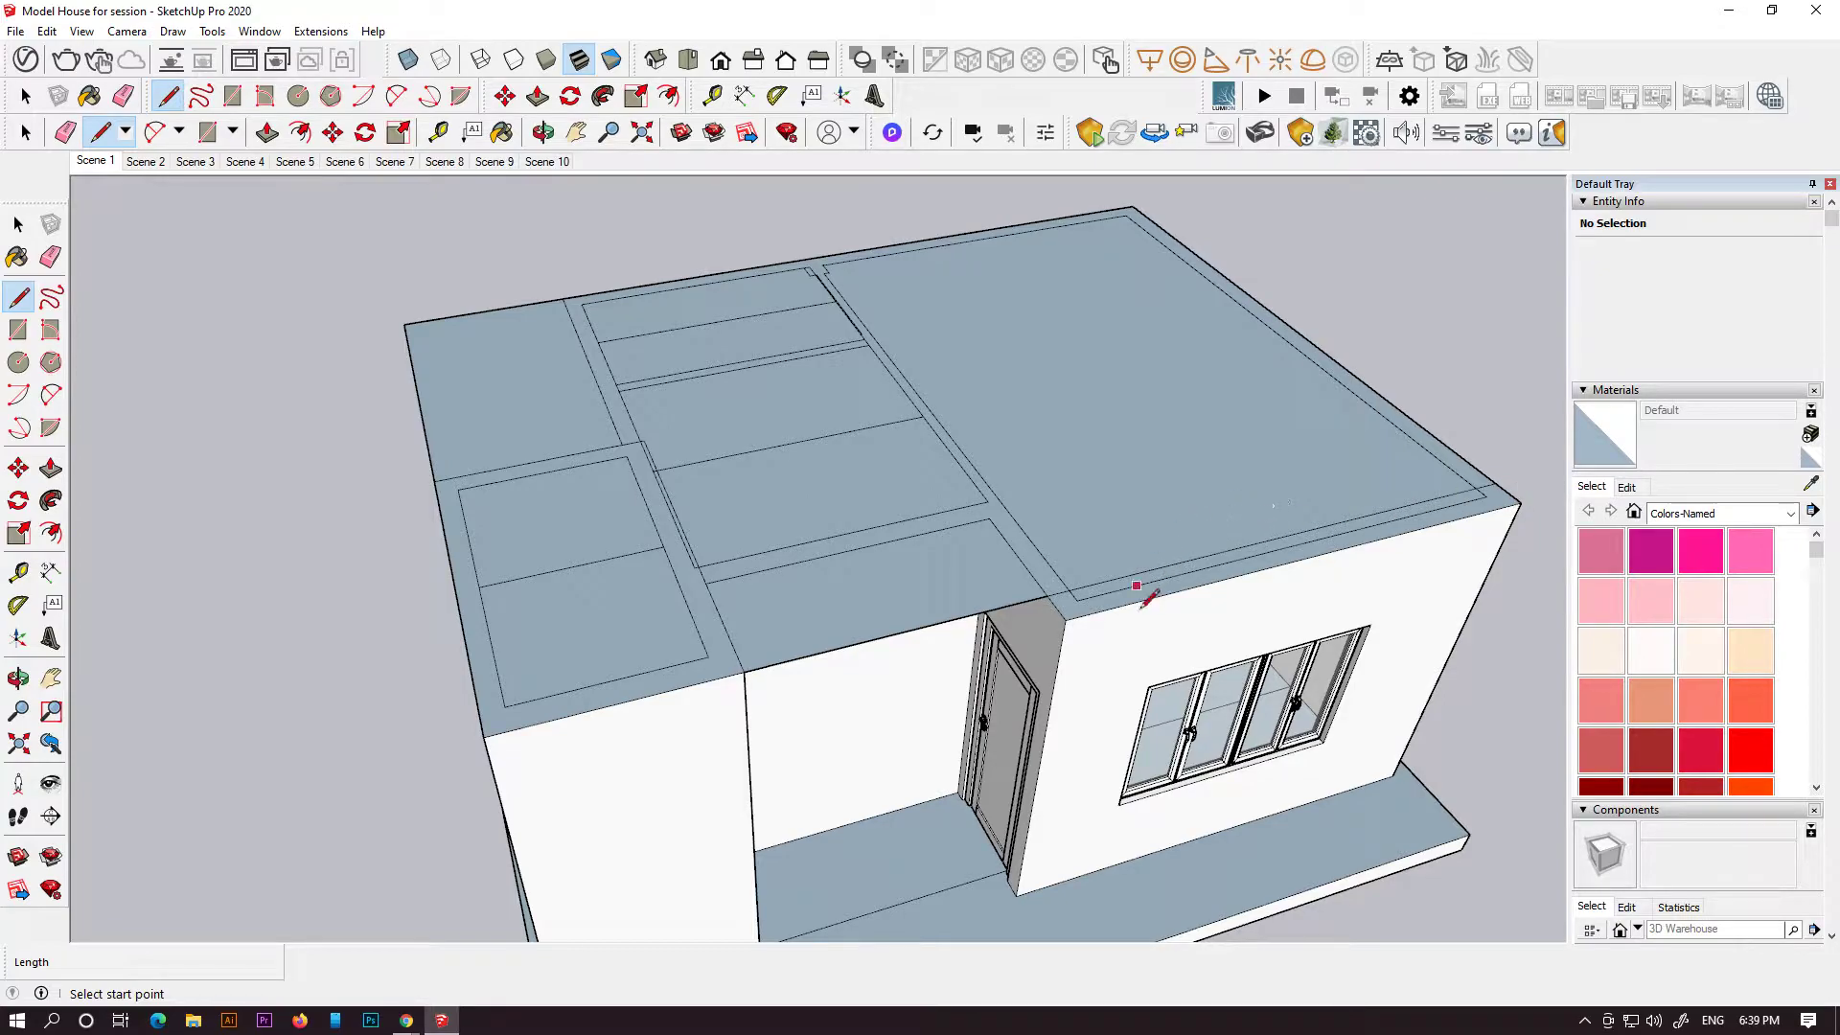
pyautogui.click(484, 737)
pyautogui.scroll(-3, 949, 719)
pyautogui.press('Escape')
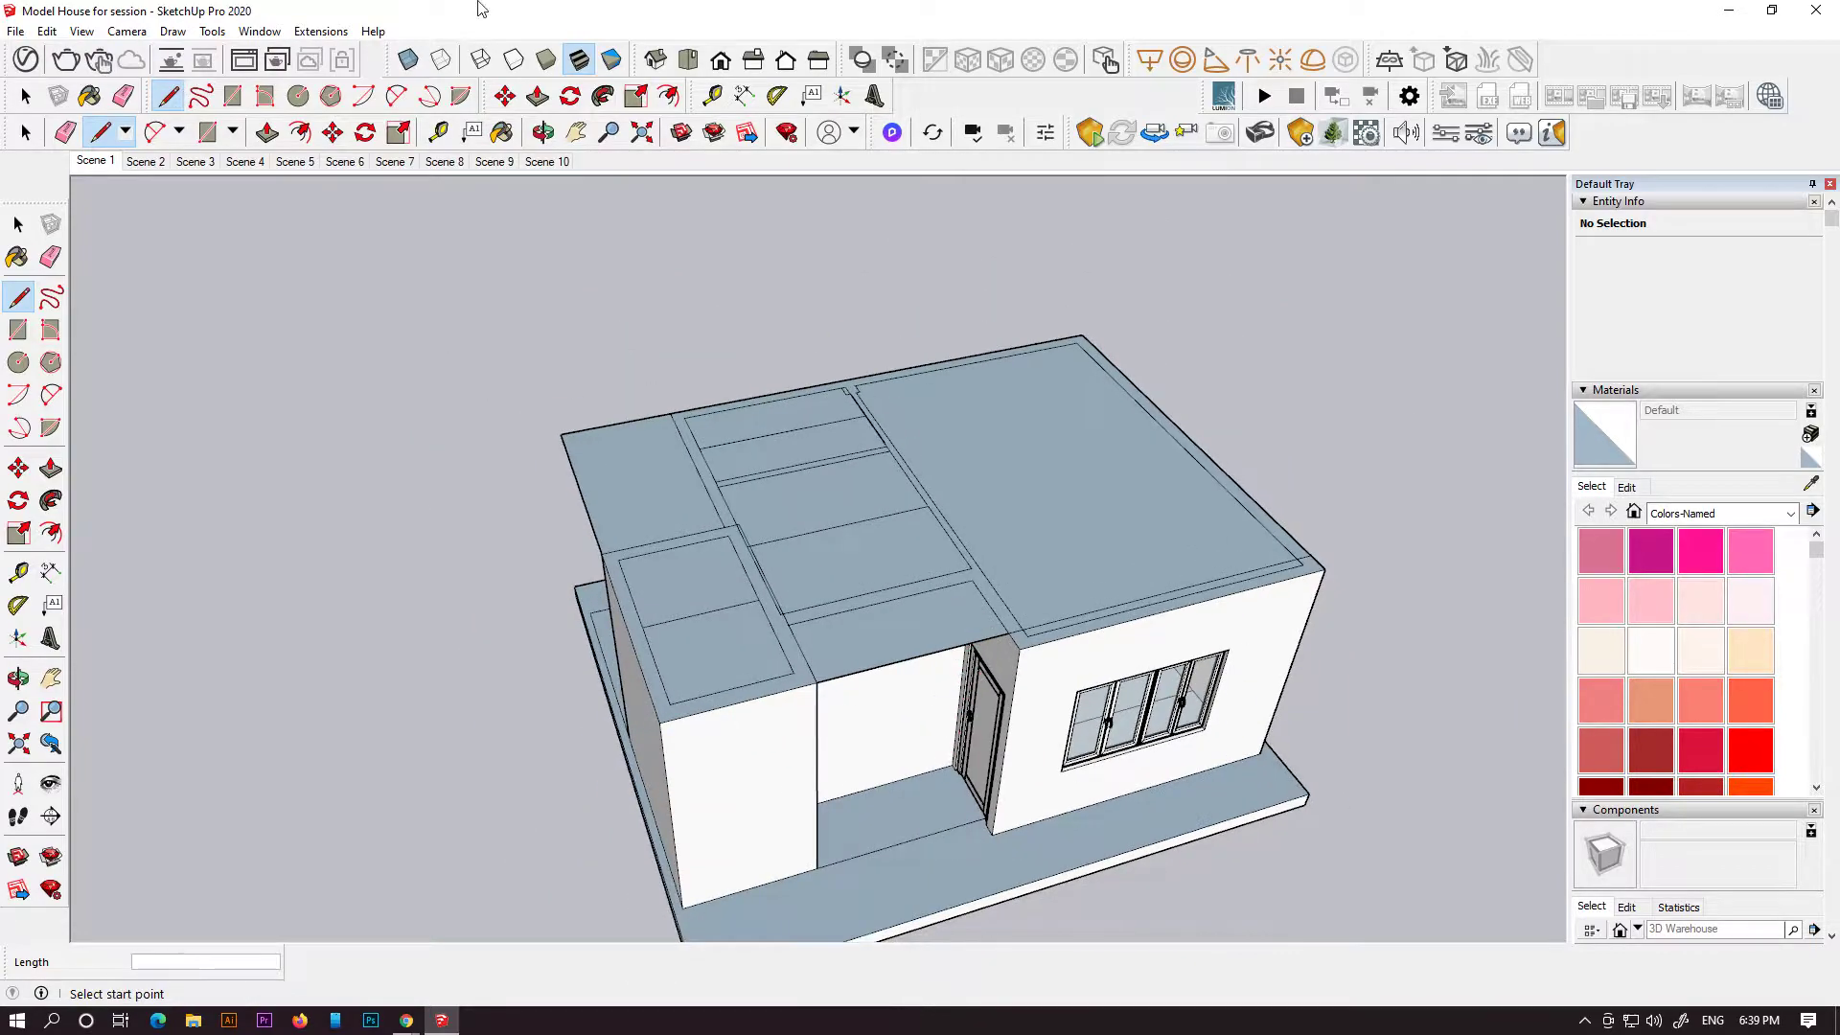
# - In the top view, draw a rectangle from the roof's outer front corner beyond the front wall, forming an overhang above the entrance
pyautogui.click(442, 60)
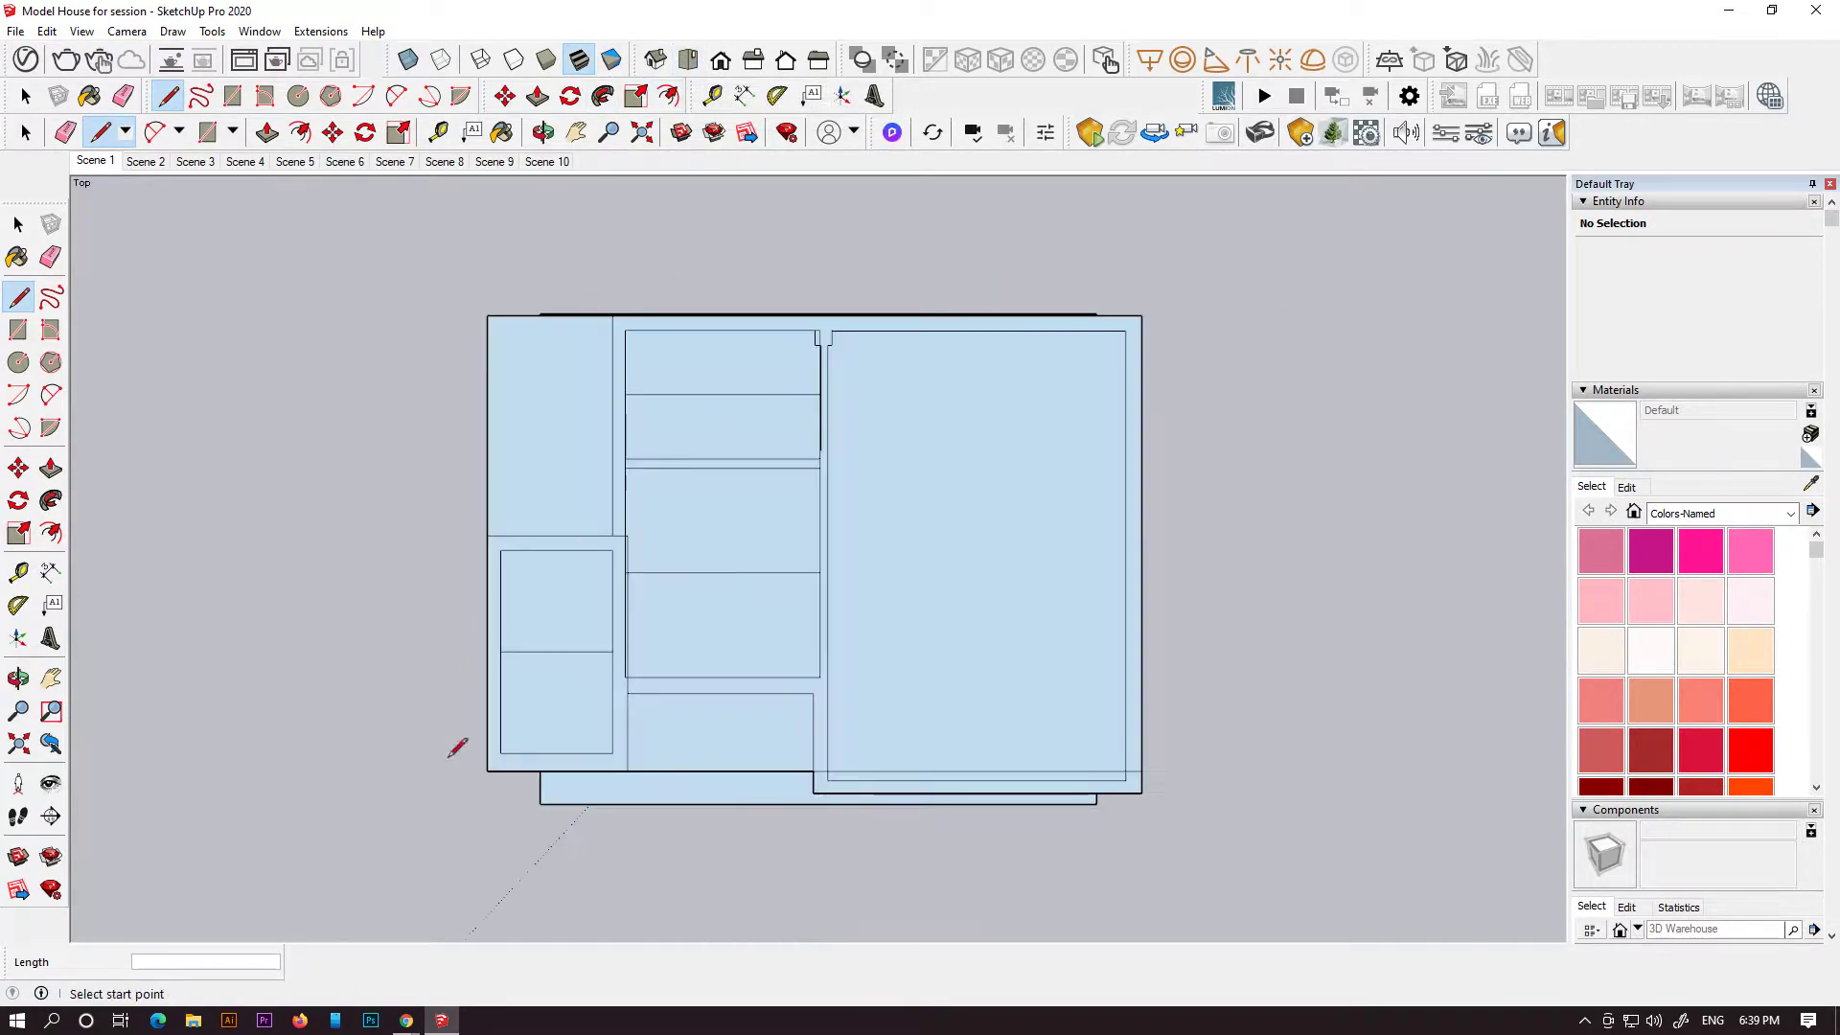
pyautogui.press('r')
pyautogui.click(487, 769)
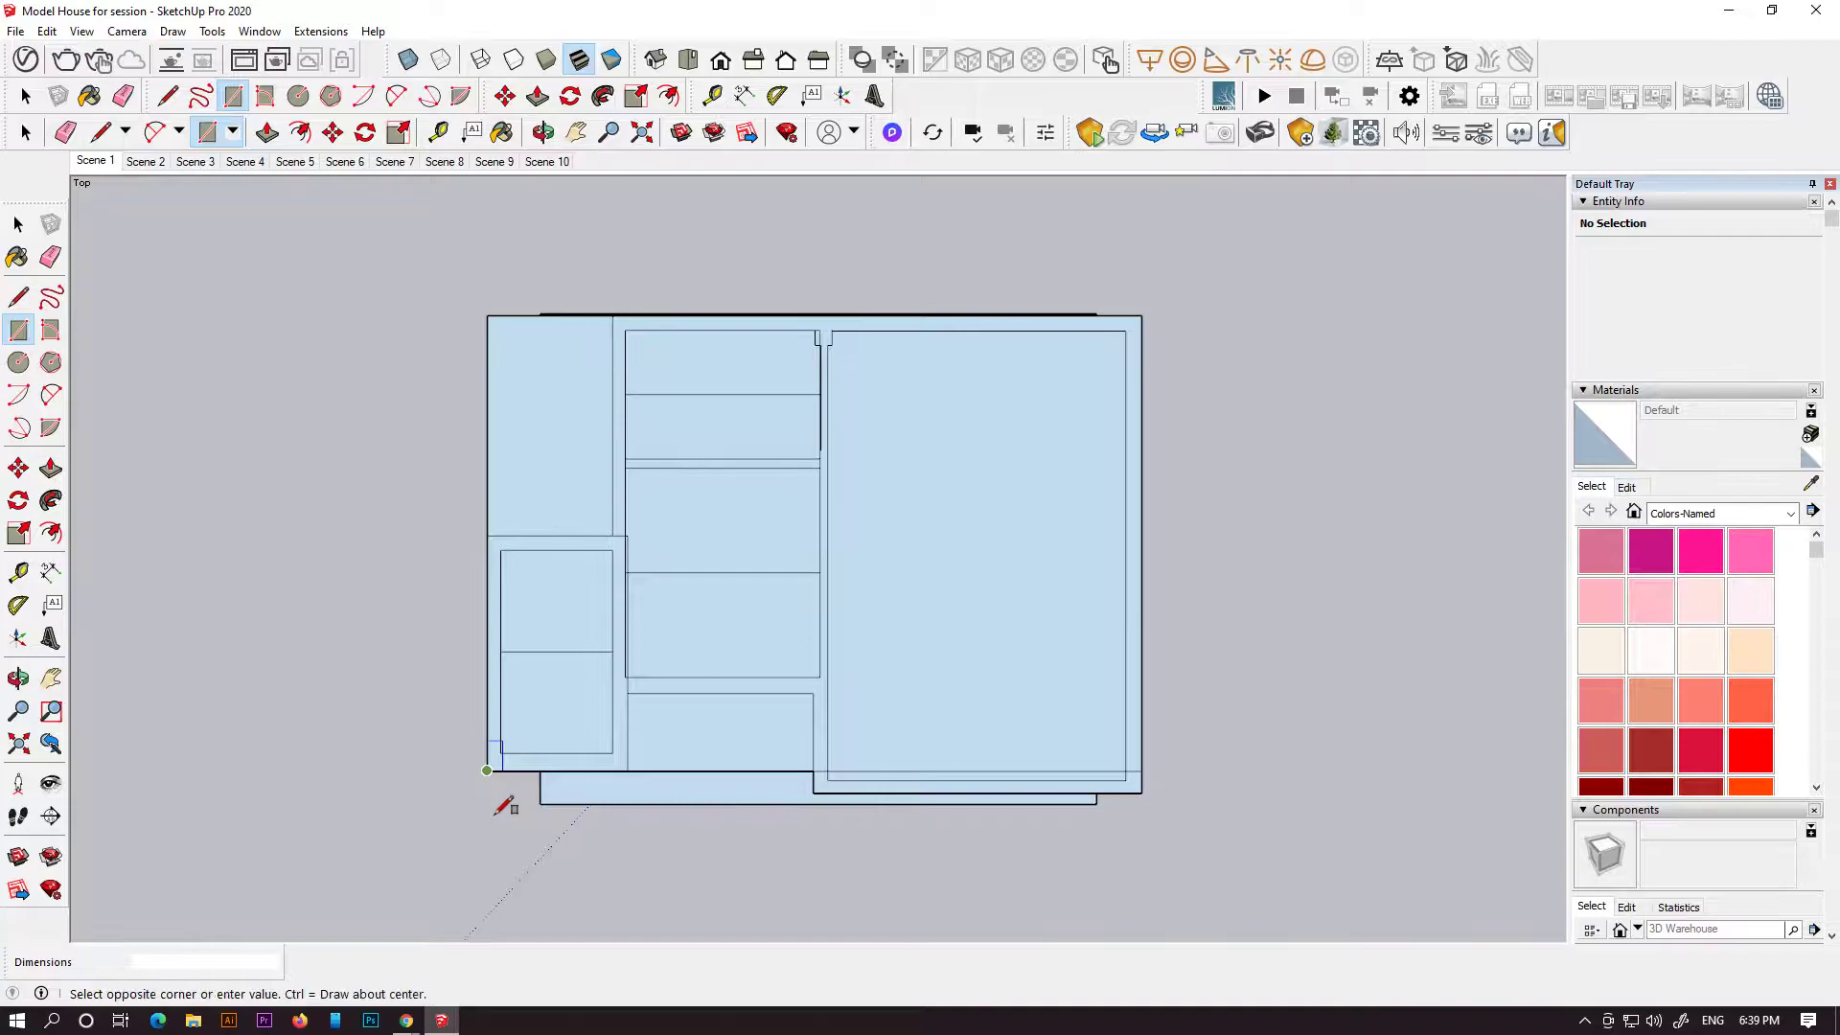
pyautogui.click(818, 864)
pyautogui.scroll(3, 831, 879)
pyautogui.moveTo(810, 824)
pyautogui.mouseDown(button='middle')
pyautogui.moveTo(797, 843)
pyautogui.moveTo(859, 672)
pyautogui.moveTo(821, 804)
pyautogui.moveTo(935, 602)
pyautogui.moveTo(1000, 358)
pyautogui.moveTo(994, 508)
pyautogui.mouseUp(button='middle')
pyautogui.press('e')
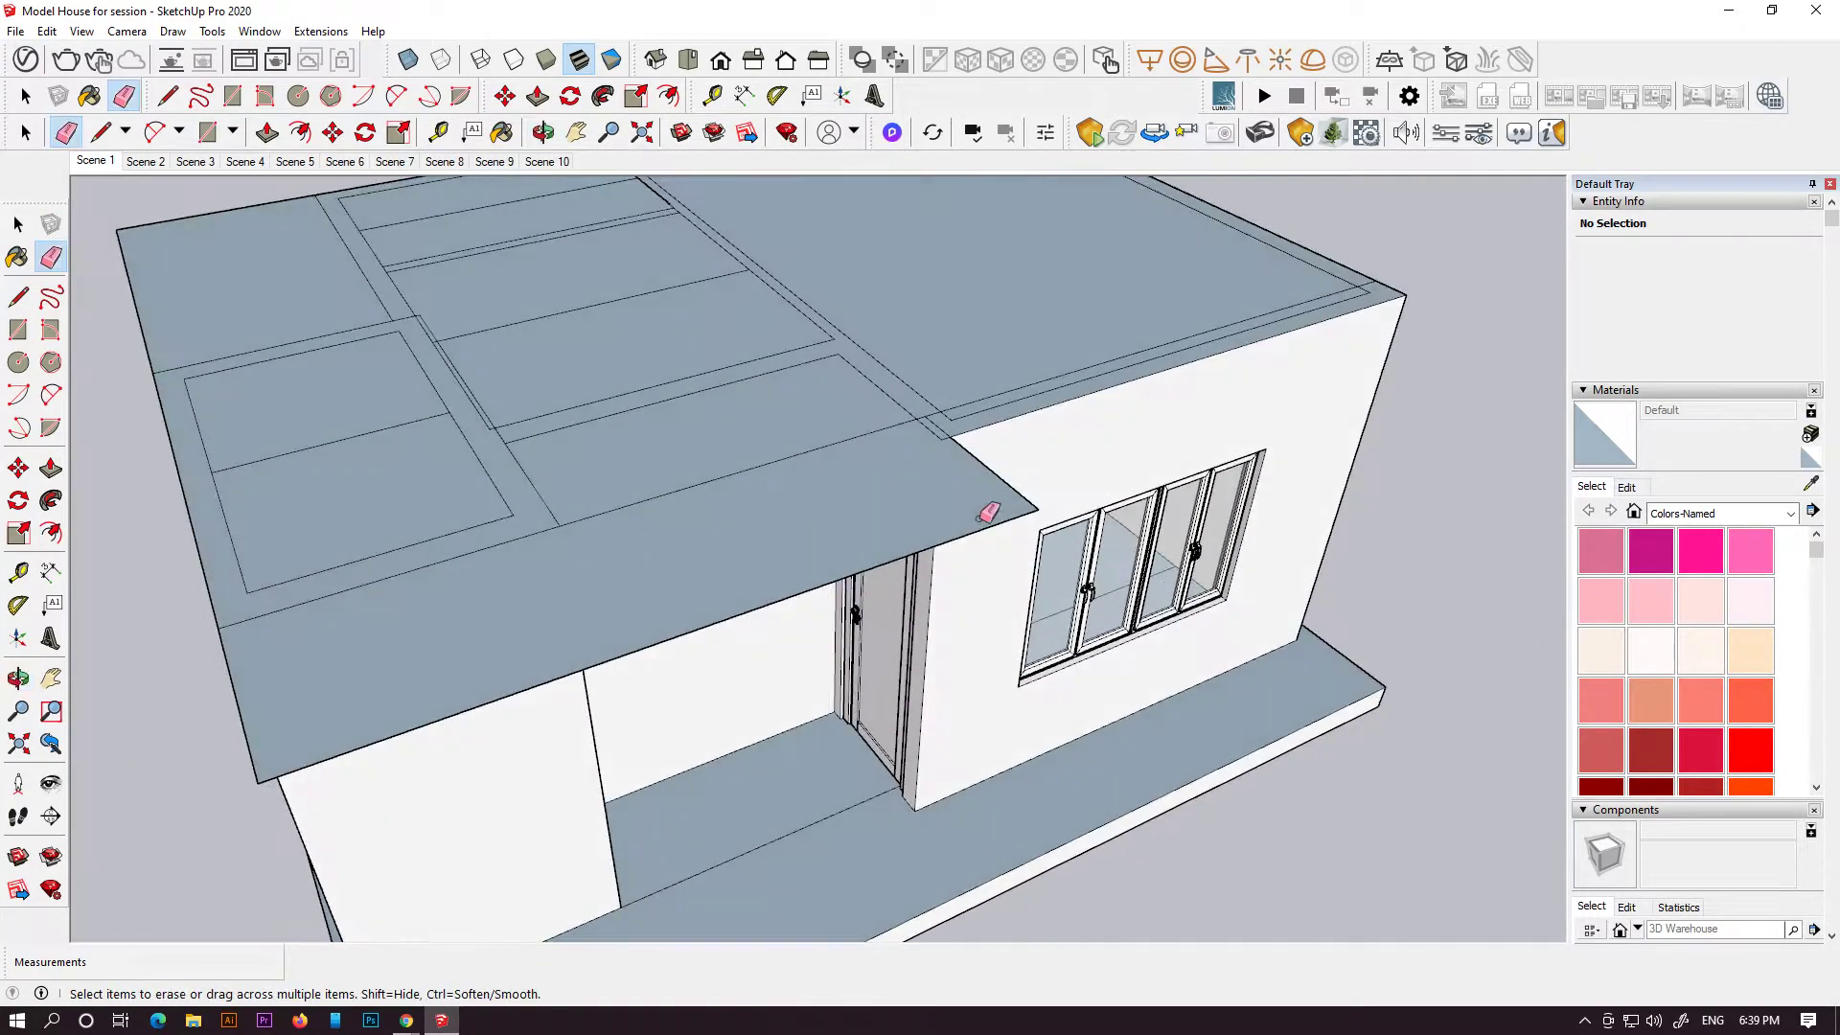
pyautogui.scroll(-4, 961, 523)
pyautogui.moveTo(806, 563); pyautogui.dragTo(746, 599, button='middle')
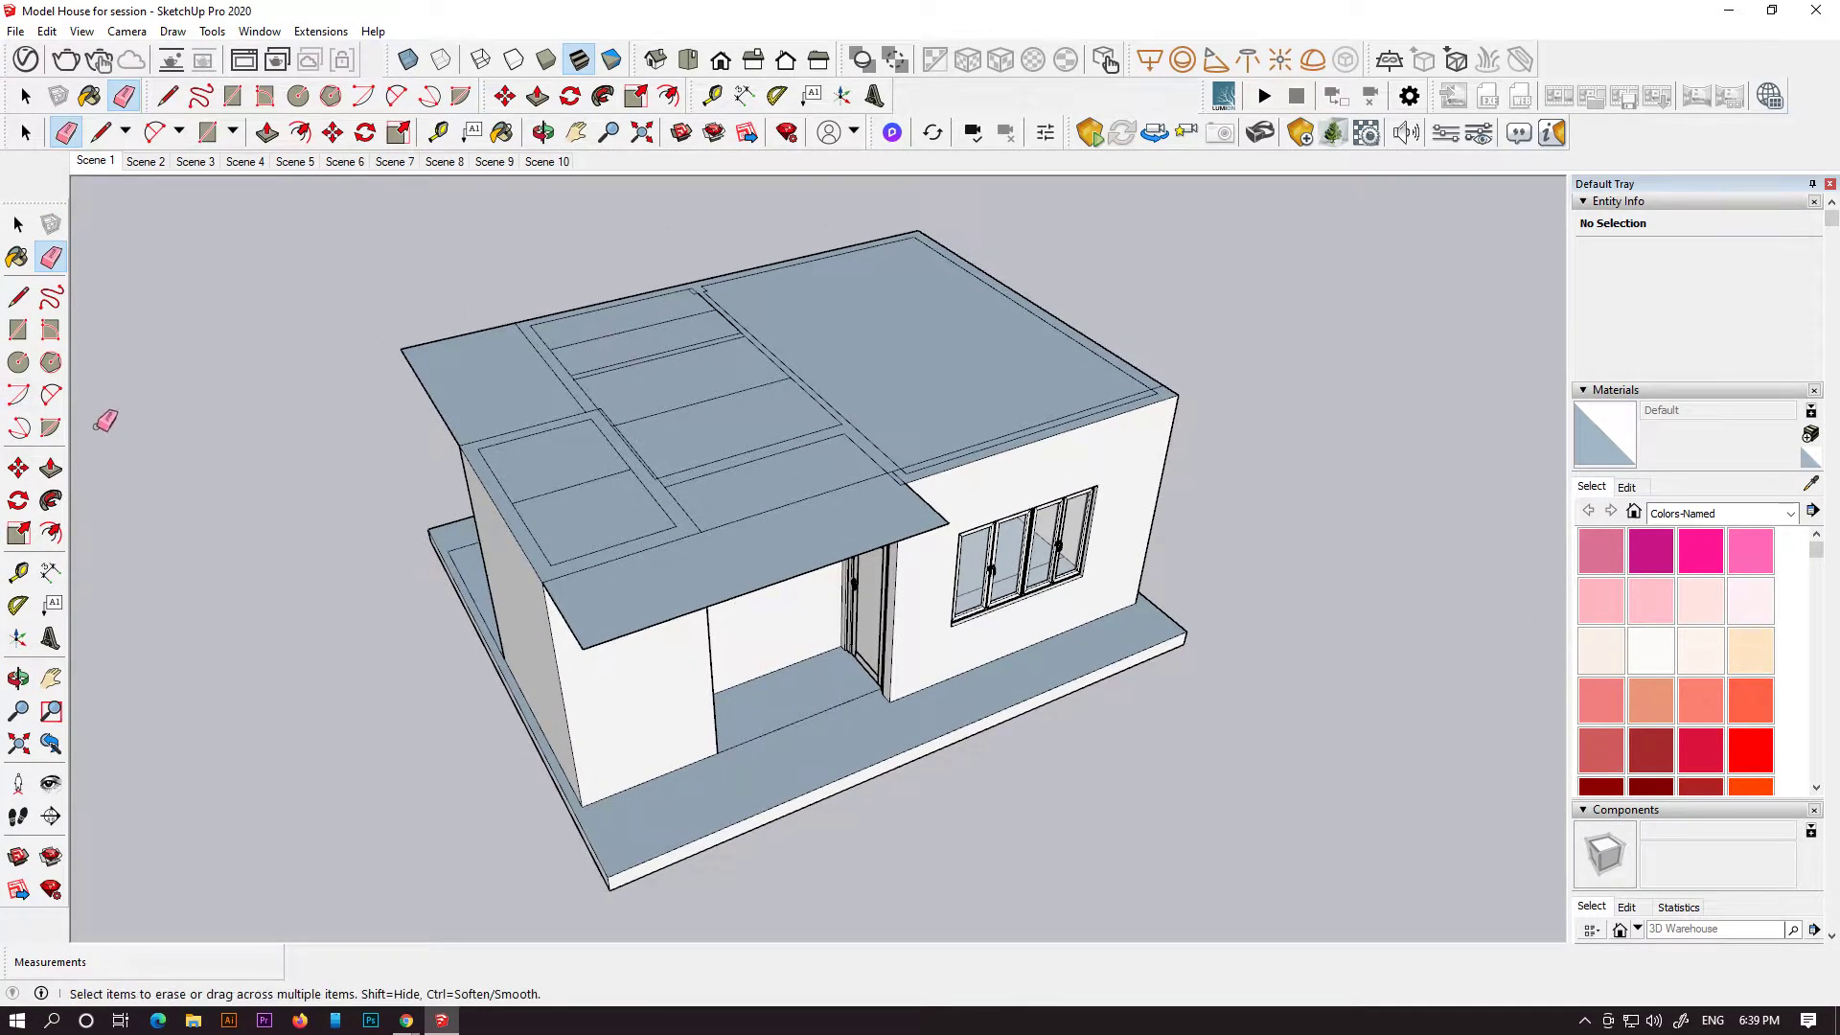
# - Push/Pull the roof face at the rear corner, behind the small front room, upward by 1.2
pyautogui.click(51, 468)
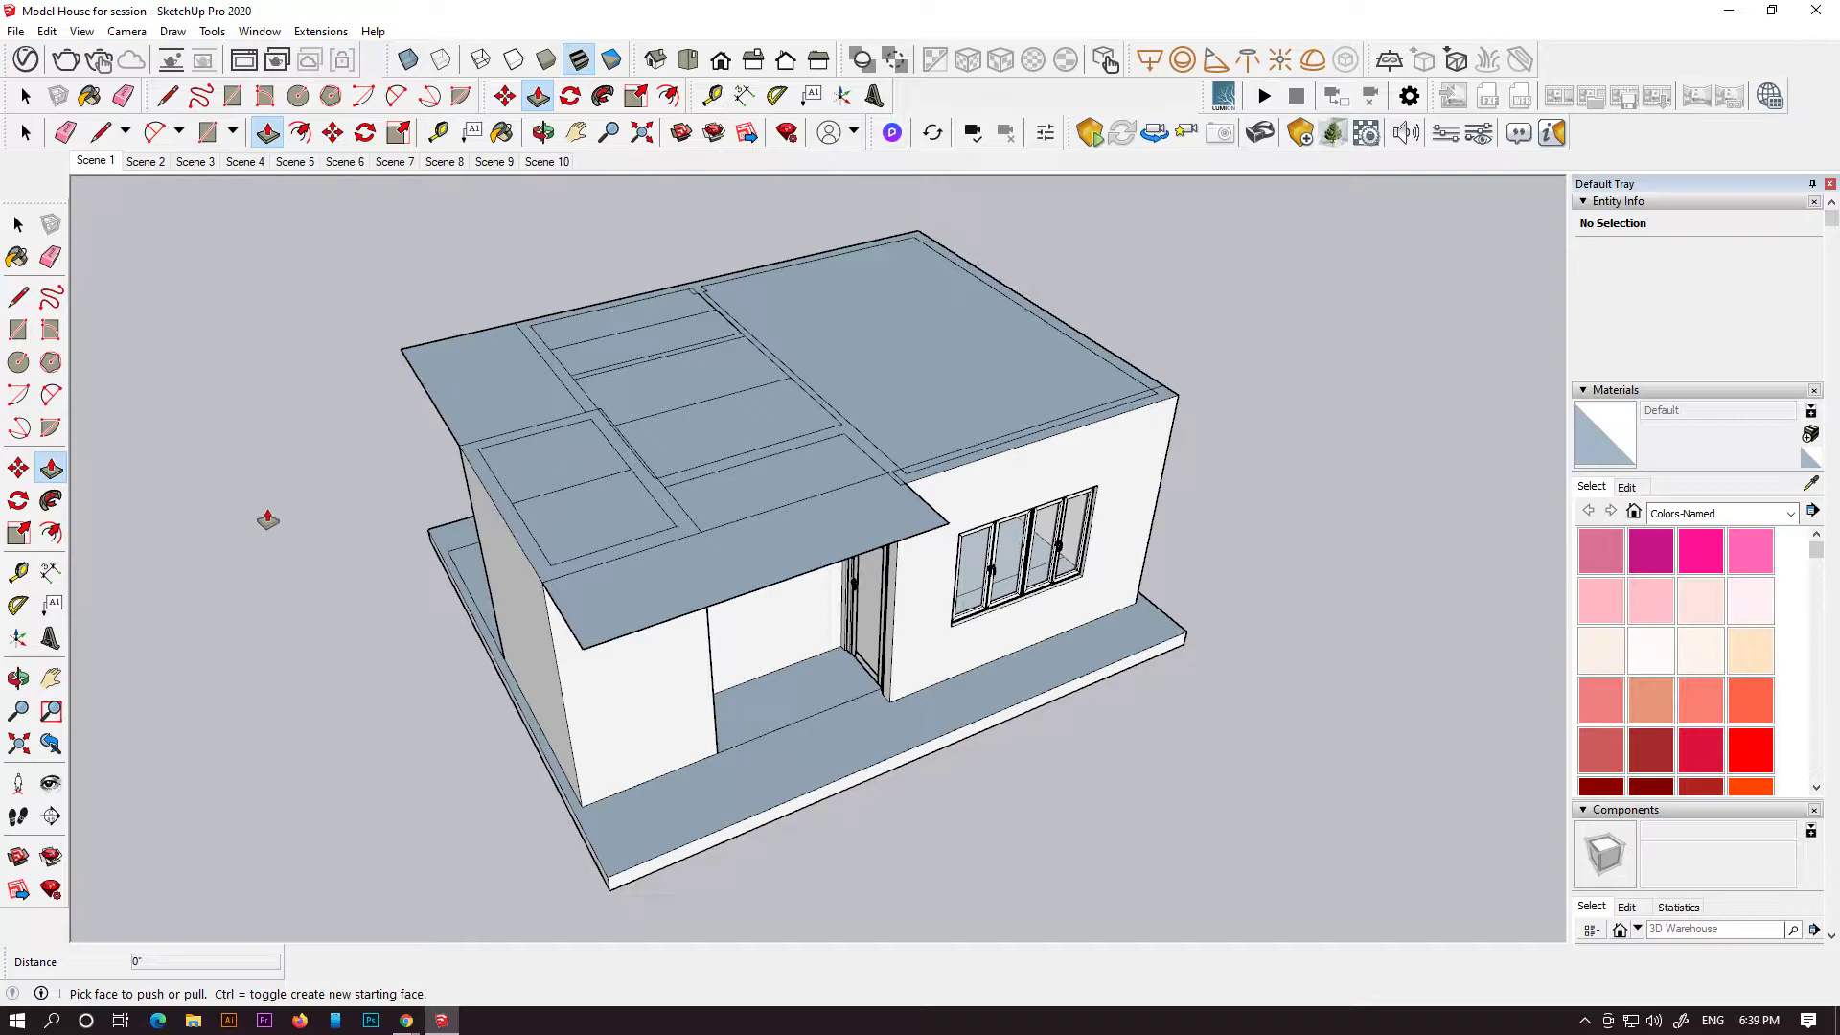
pyautogui.moveTo(928, 431); pyautogui.dragTo(894, 485, button='middle')
pyautogui.click(555, 377)
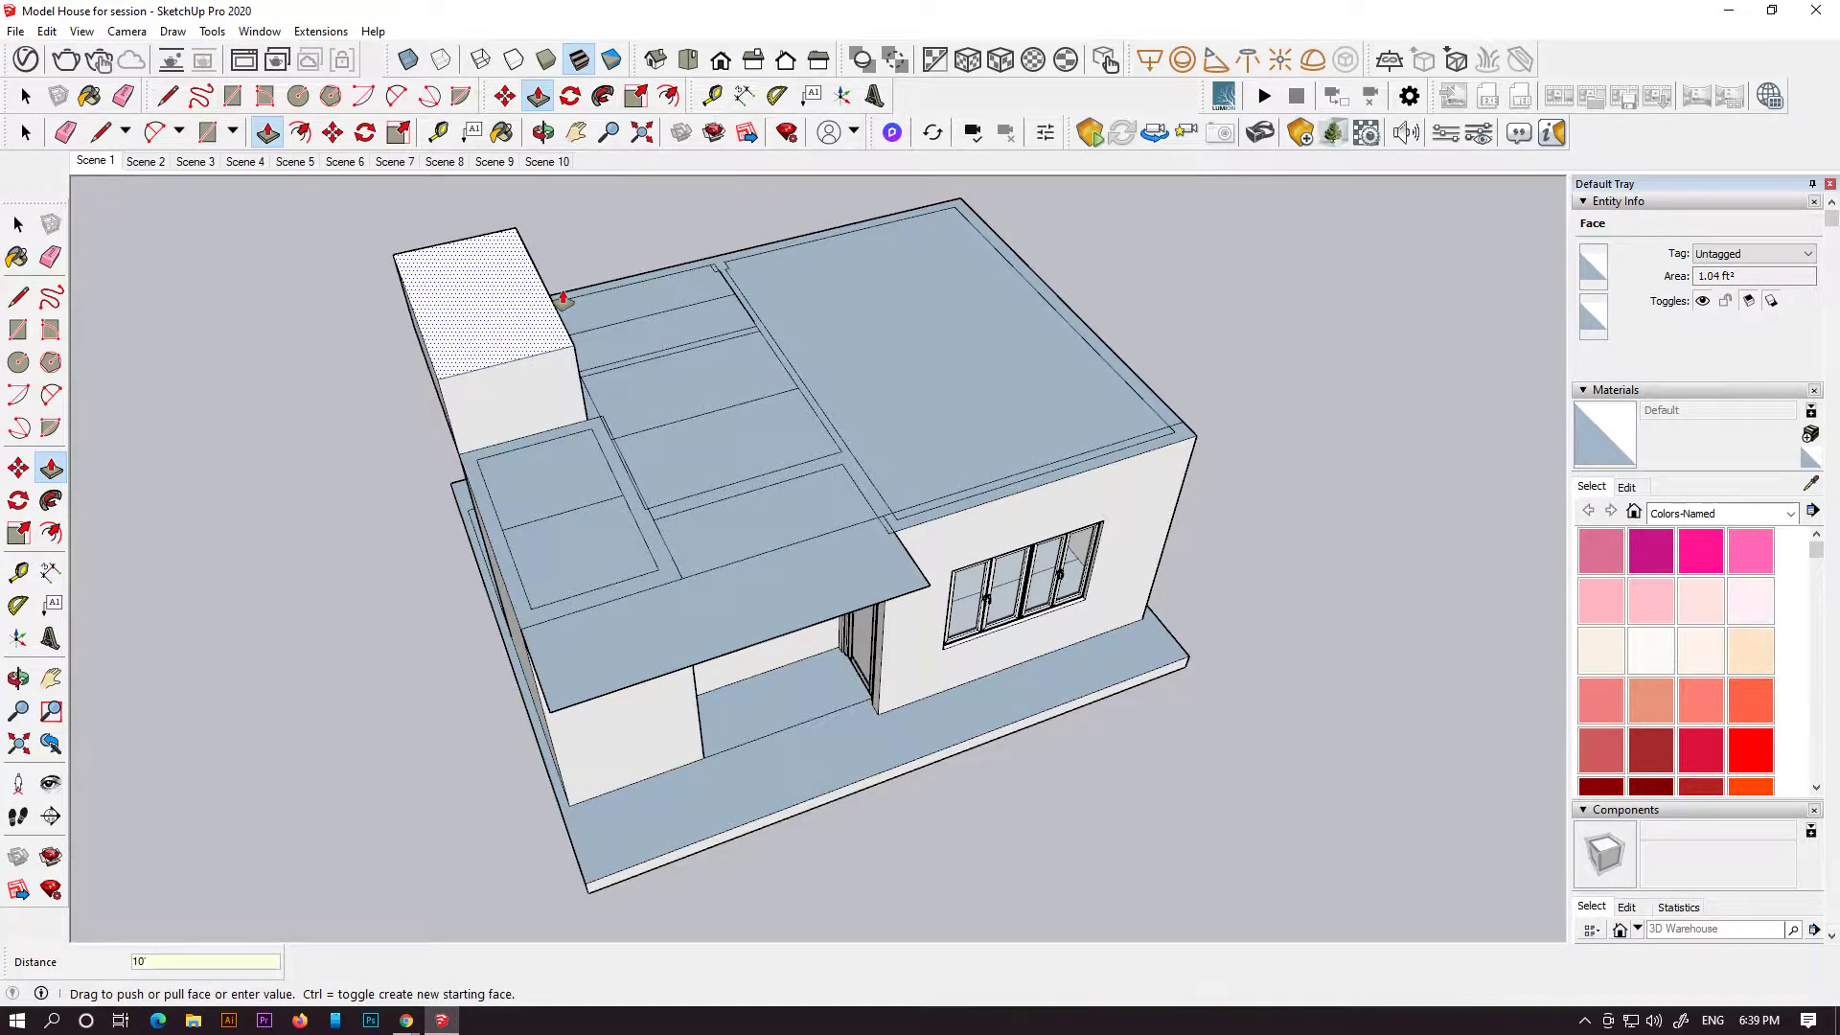
pyautogui.click(739, 499)
pyautogui.click(494, 398)
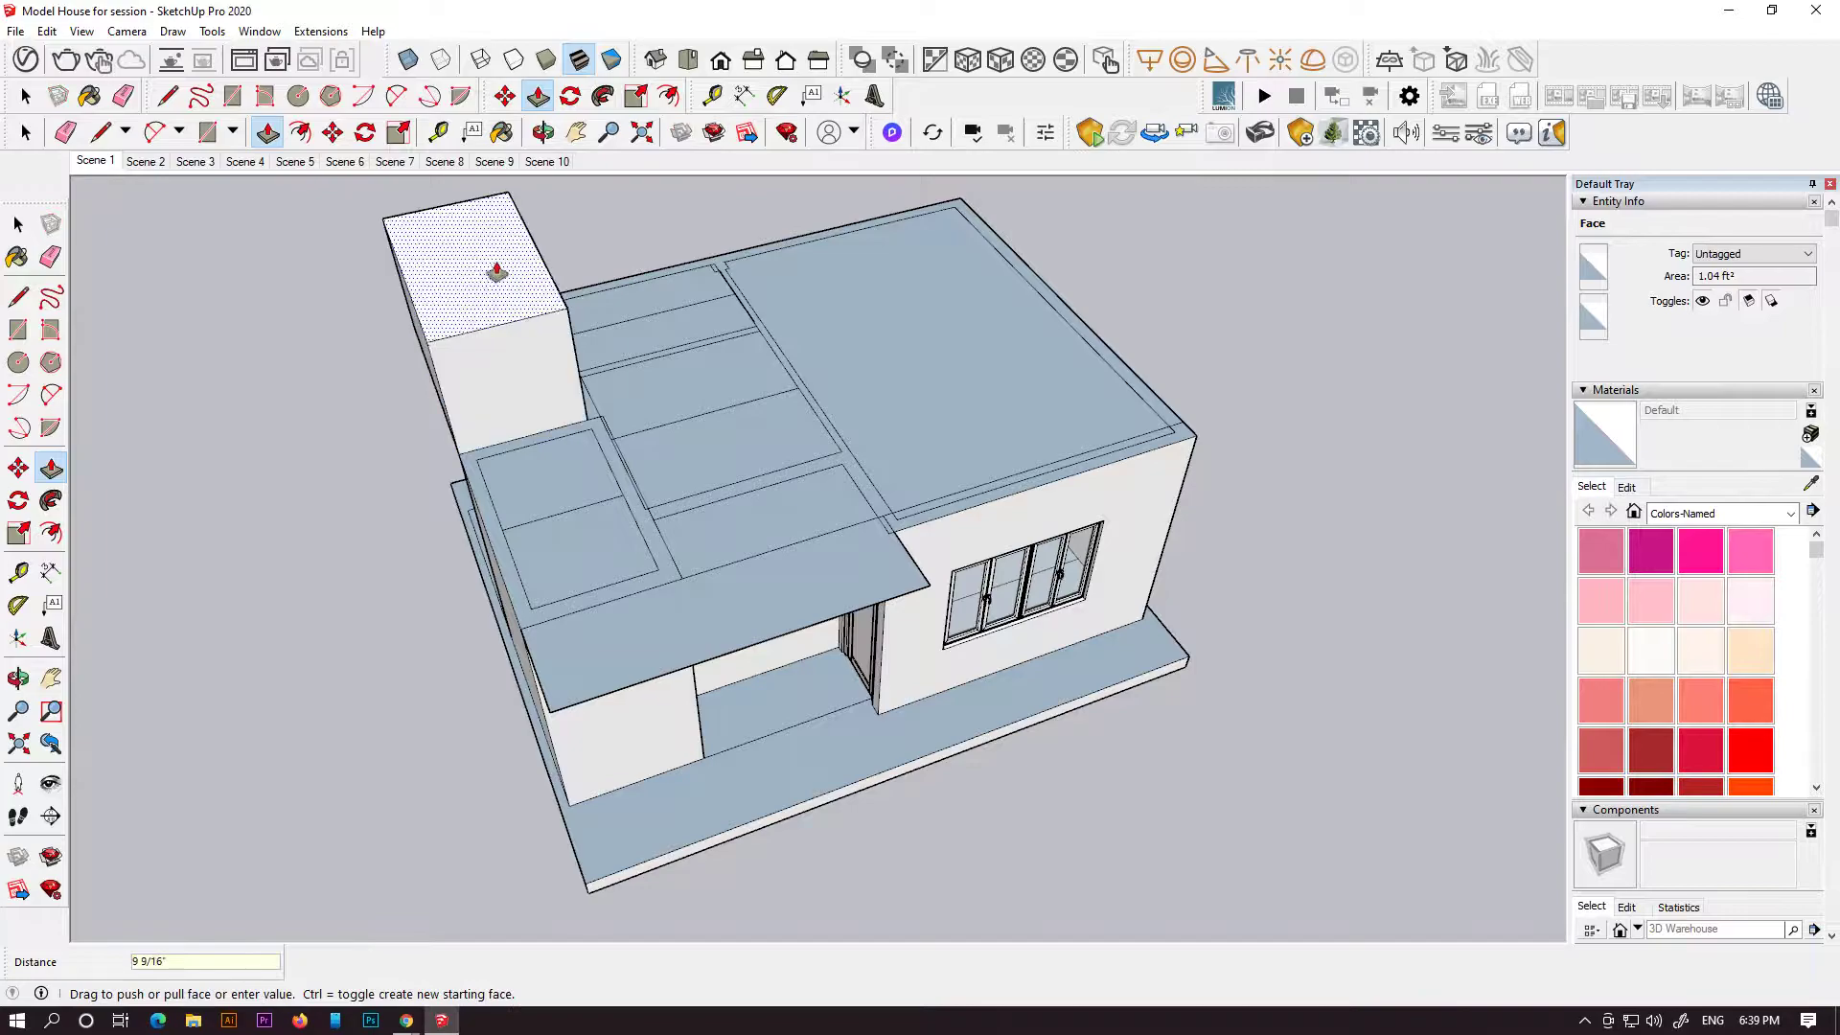
pyautogui.keyDown('shift'); pyautogui.moveTo(505, 342); pyautogui.dragTo(690, 492, button='middle'); pyautogui.keyUp('shift')
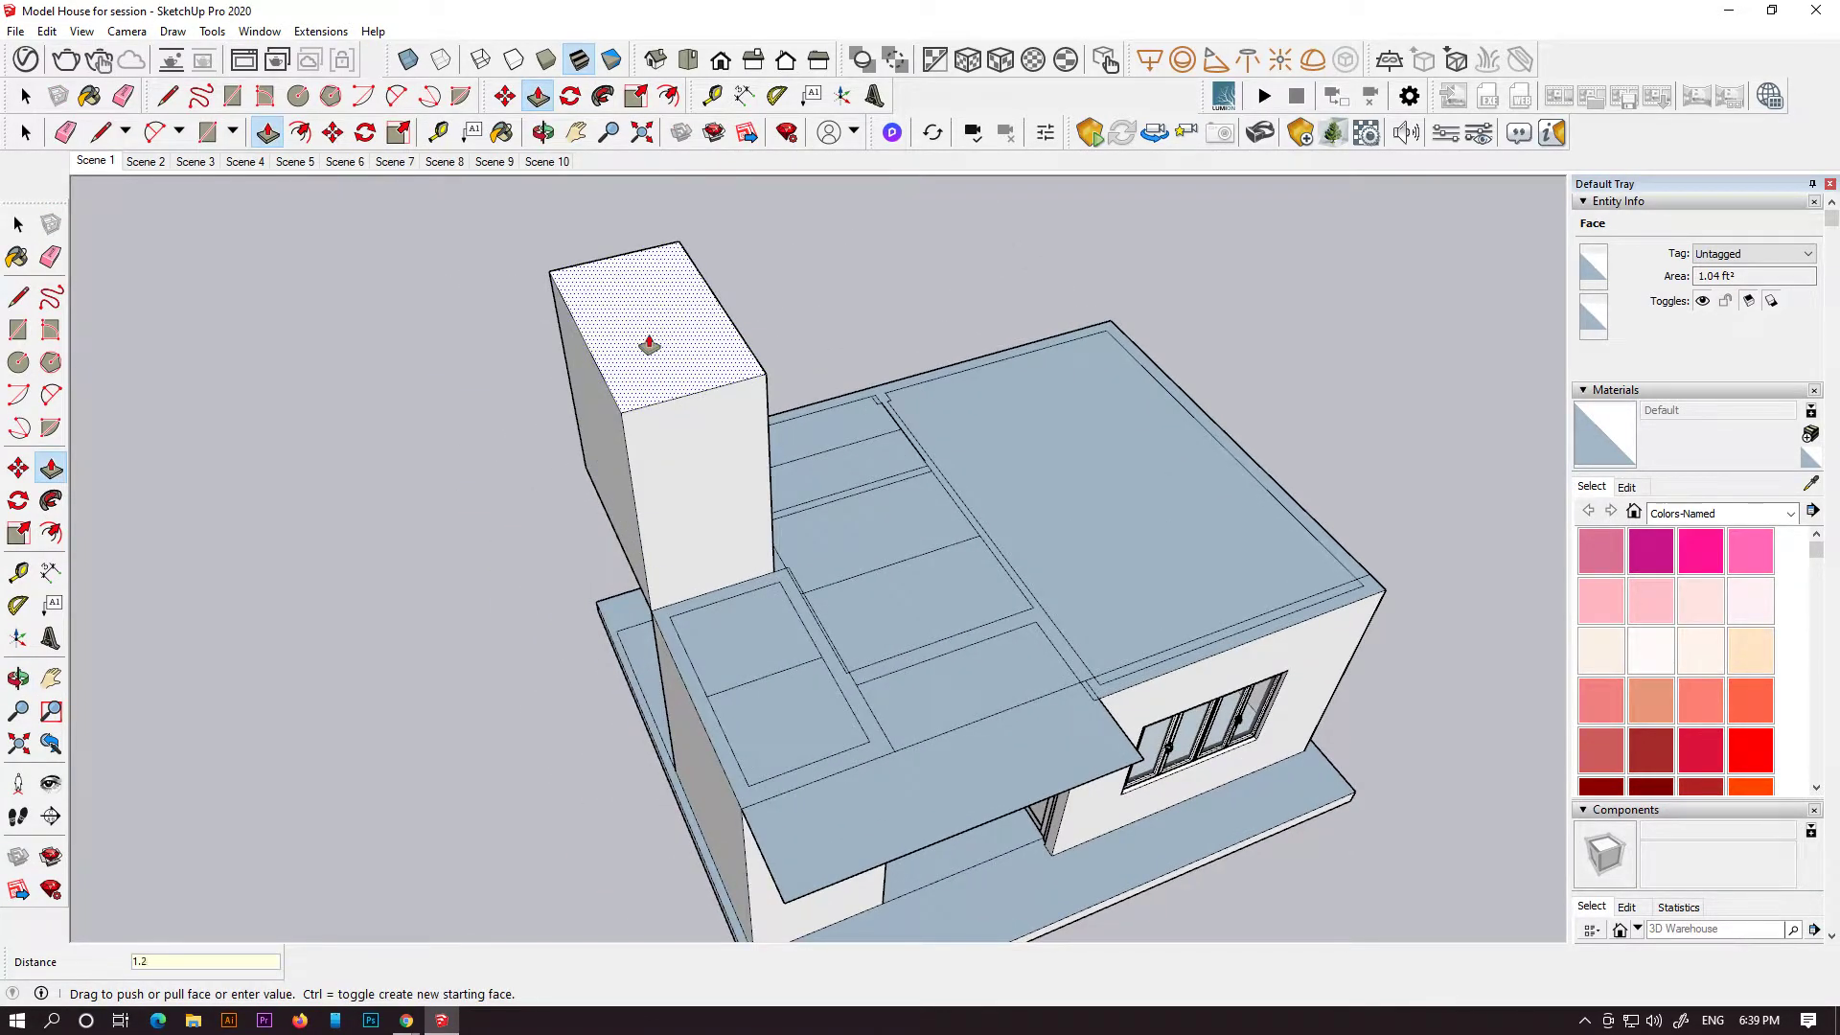
pyautogui.press('Return')
pyautogui.moveTo(636, 329); pyautogui.dragTo(834, 702, button='middle')
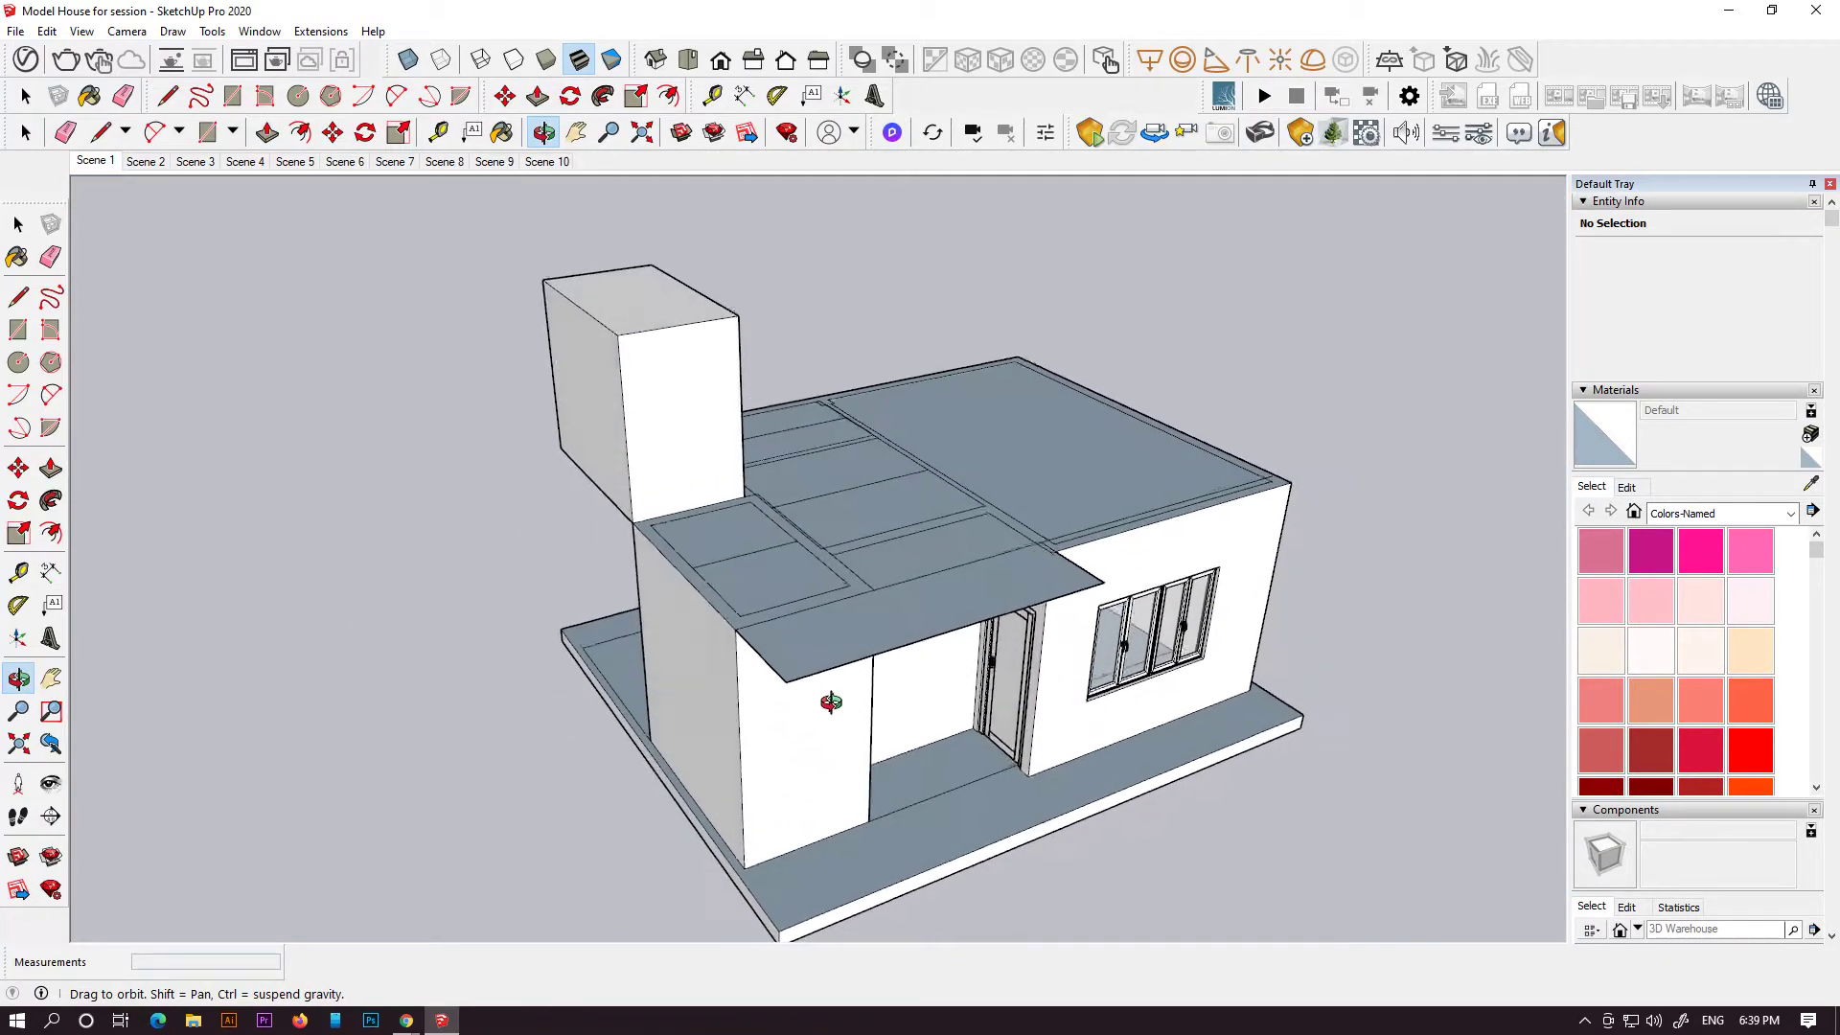
# - Repeat the upward Push/Pull on the wall border, the front roof faces and the large room's roof face to match the raised corner block
pyautogui.doubleClick(657, 544)
pyautogui.moveTo(952, 555); pyautogui.dragTo(785, 596, button='middle')
pyautogui.doubleClick(871, 556)
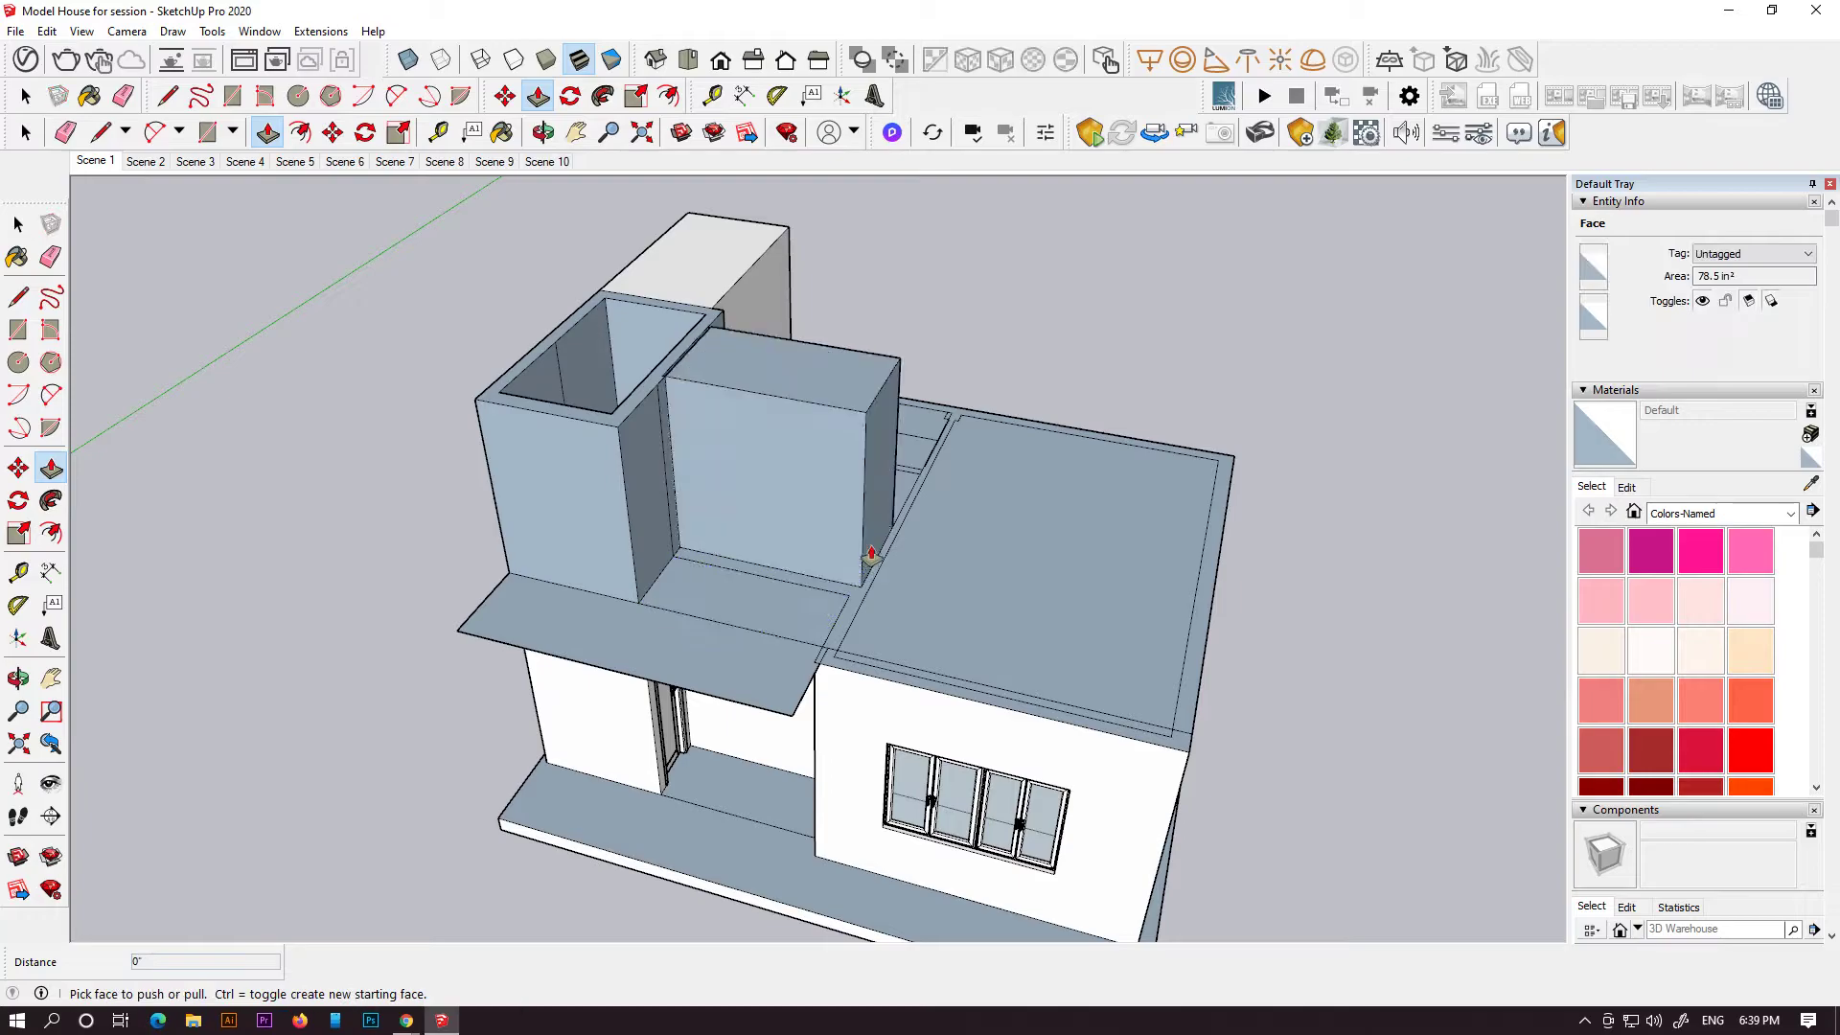
pyautogui.doubleClick(1027, 578)
pyautogui.click(764, 608)
pyautogui.click(895, 534)
# - Repeat the same upward Push/Pull on the remaining low roof faces between the corner block and the large room
pyautogui.moveTo(895, 534); pyautogui.dragTo(954, 726, button='middle')
pyautogui.doubleClick(792, 592)
pyautogui.doubleClick(710, 514)
pyautogui.doubleClick(649, 469)
pyautogui.moveTo(591, 449); pyautogui.dragTo(349, 440, button='middle')
pyautogui.scroll(2, 602, 449)
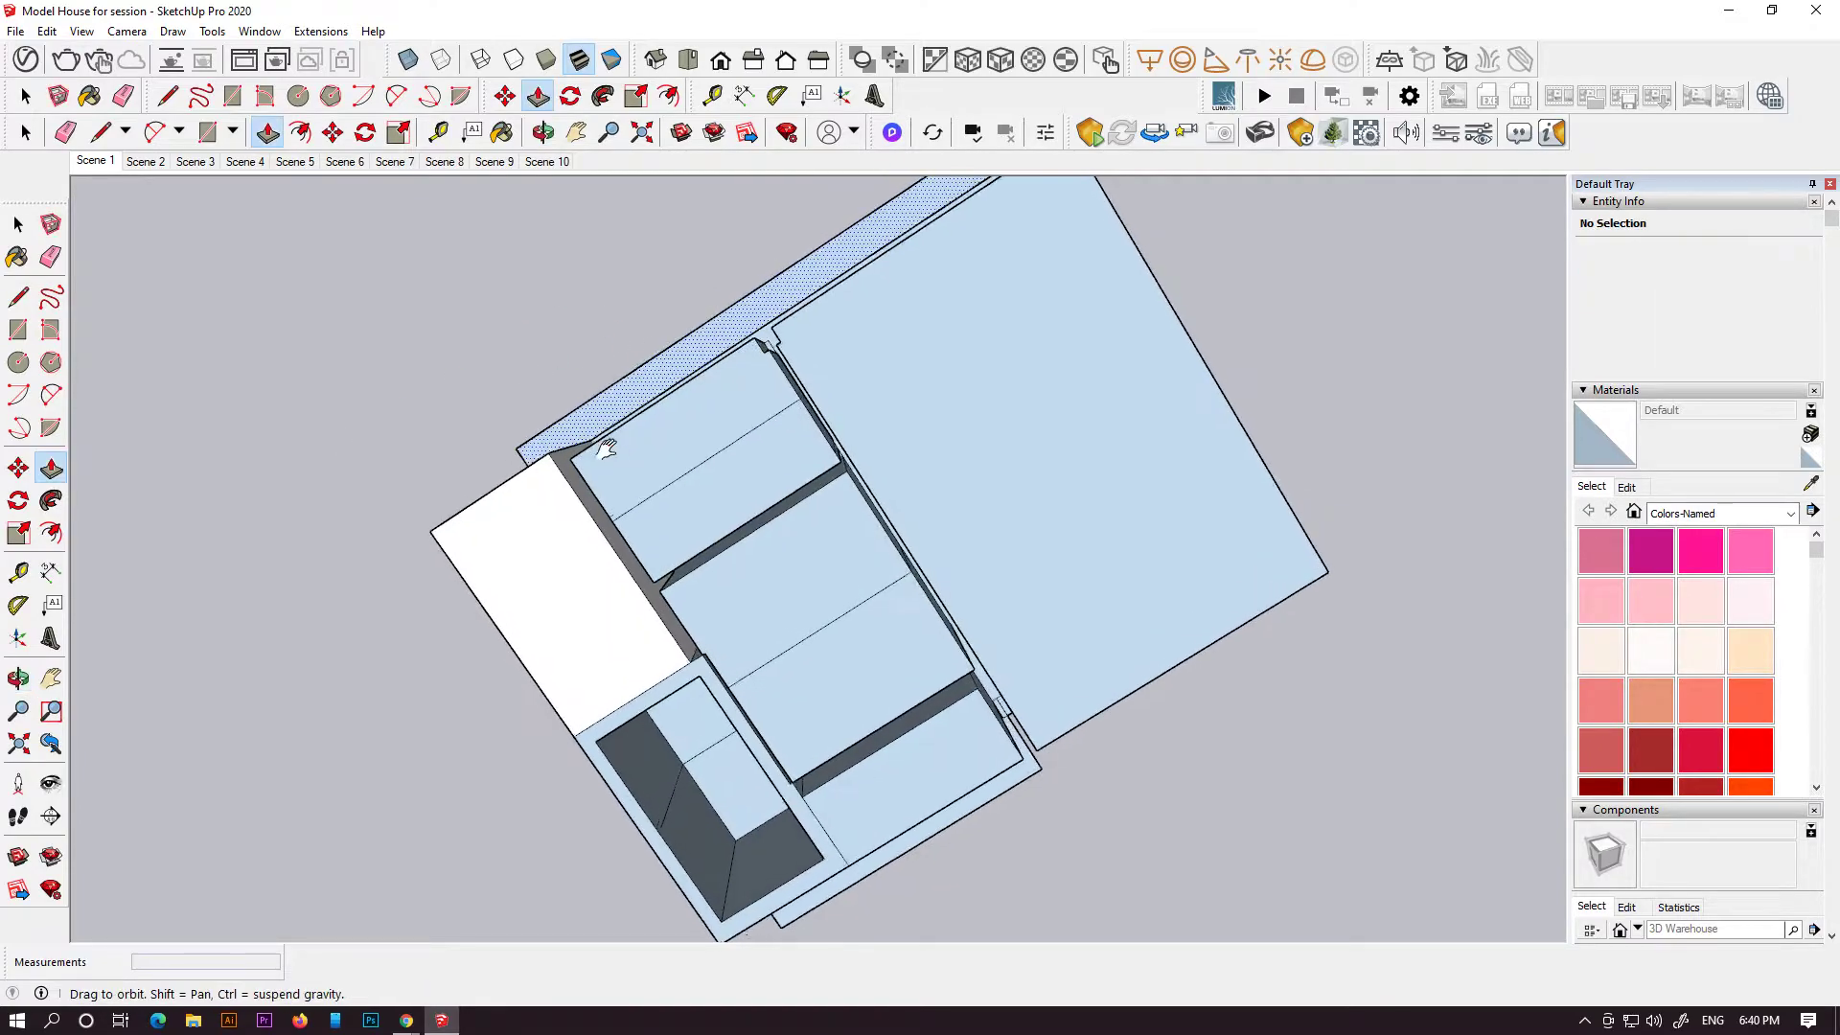
pyautogui.scroll(-1, 602, 448)
pyautogui.moveTo(604, 458); pyautogui.dragTo(889, 546, button='middle')
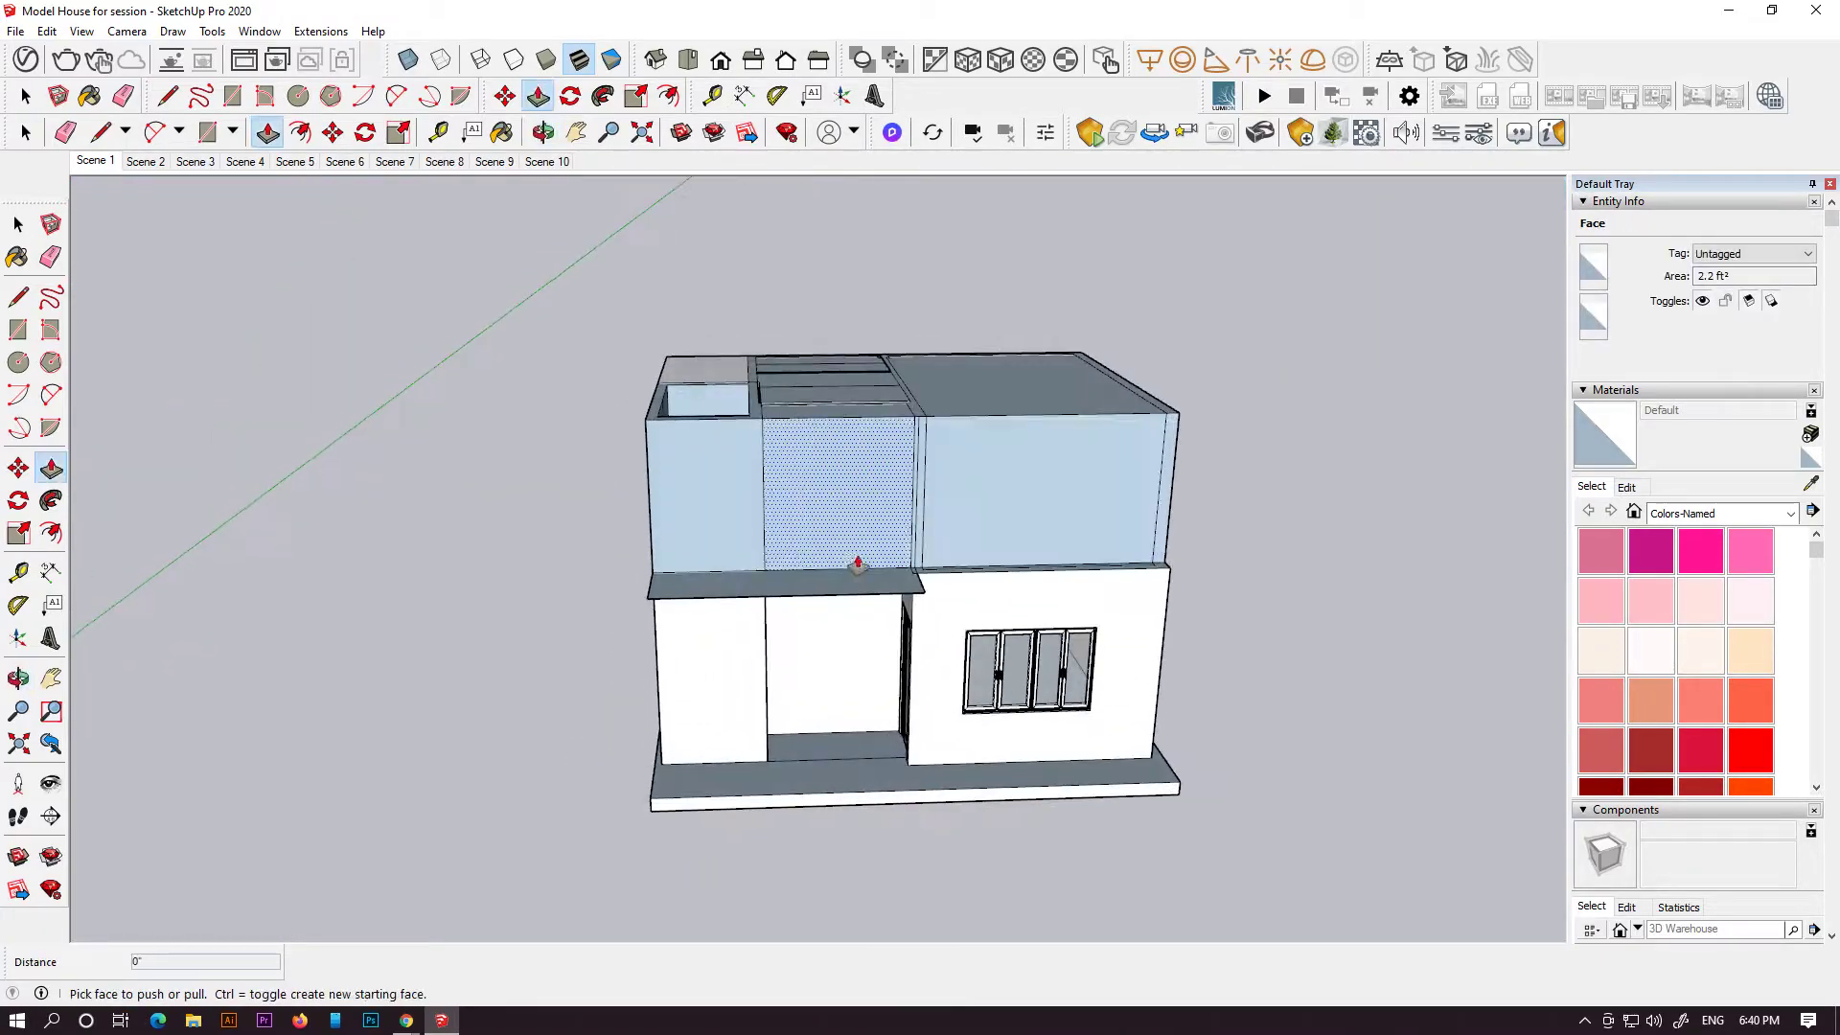
# - Push/Pull the flat overhang above the entrance to give it the thickness of a slab
pyautogui.scroll(3, 889, 546)
pyautogui.moveTo(841, 644); pyautogui.dragTo(558, 501, button='middle')
pyautogui.click(913, 369)
pyautogui.click(792, 581)
# - Extend the overhang slab's end face along the ledge above the large room's front window to the house's outer corner
pyautogui.scroll(3, 854, 645)
pyautogui.click(554, 466)
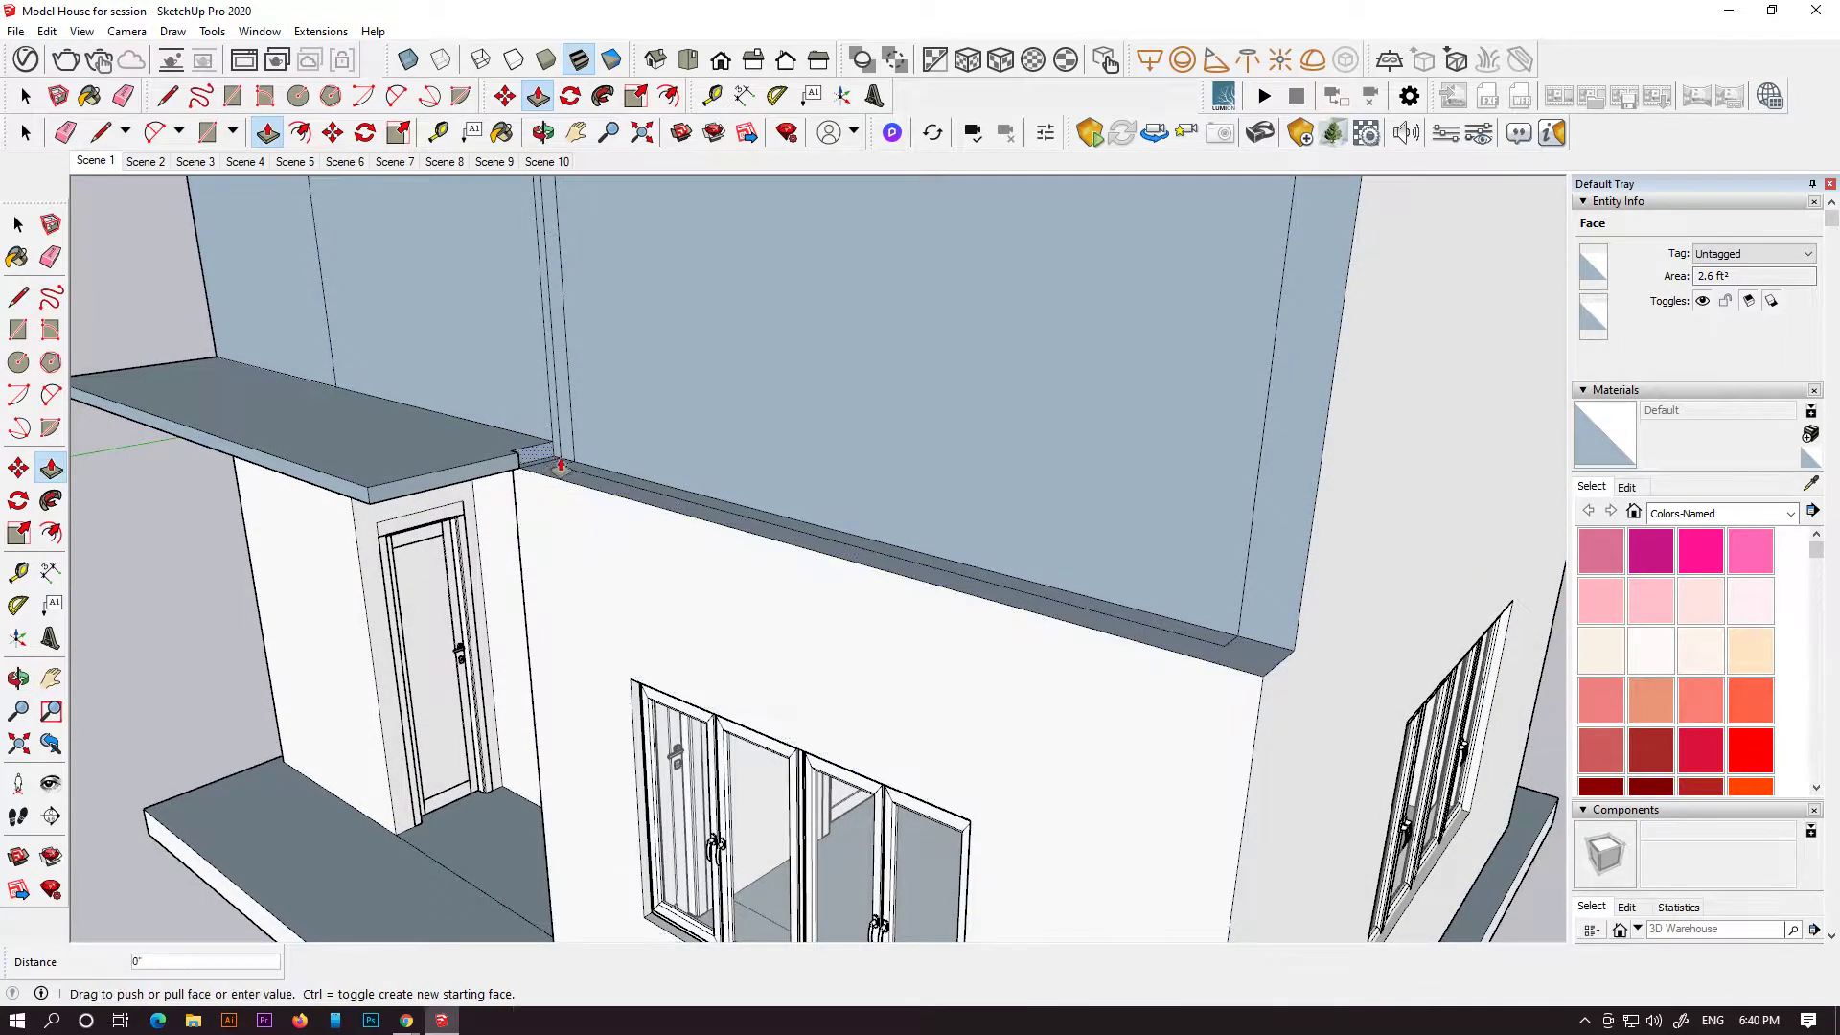
pyautogui.click(1280, 640)
pyautogui.click(554, 466)
pyautogui.click(851, 575)
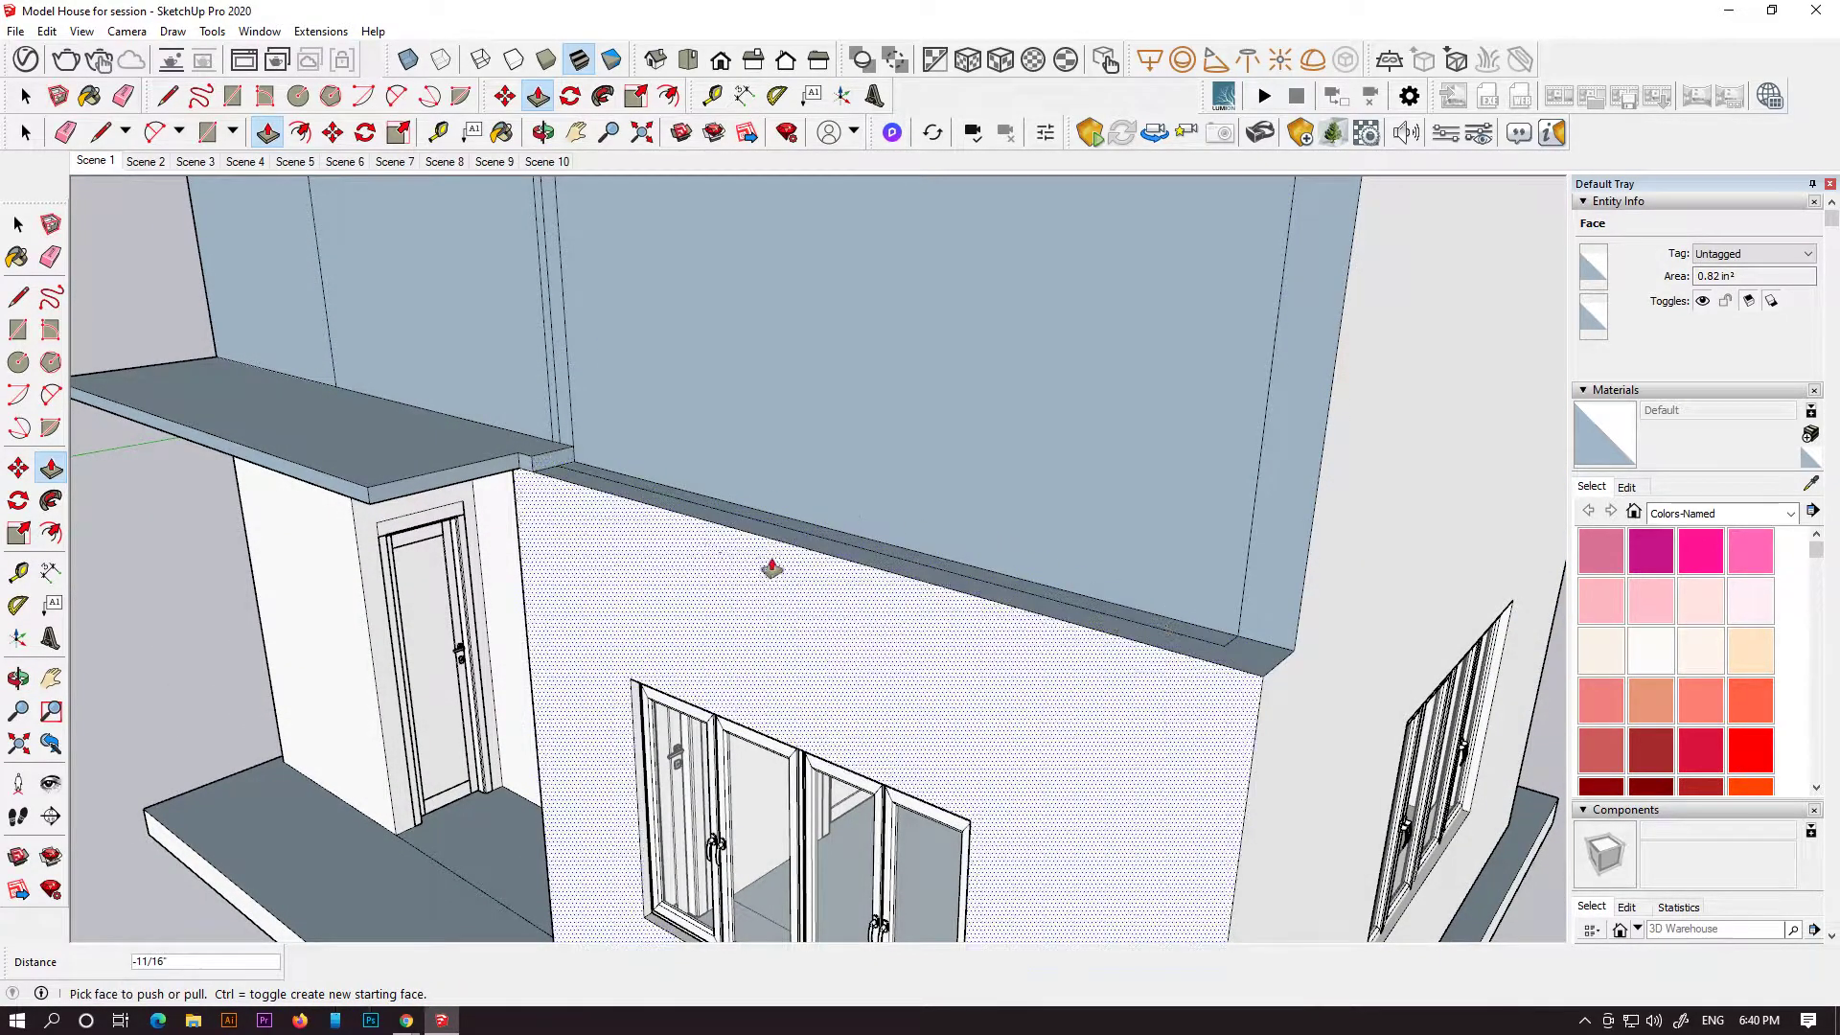
pyautogui.click(554, 466)
pyautogui.click(1111, 609)
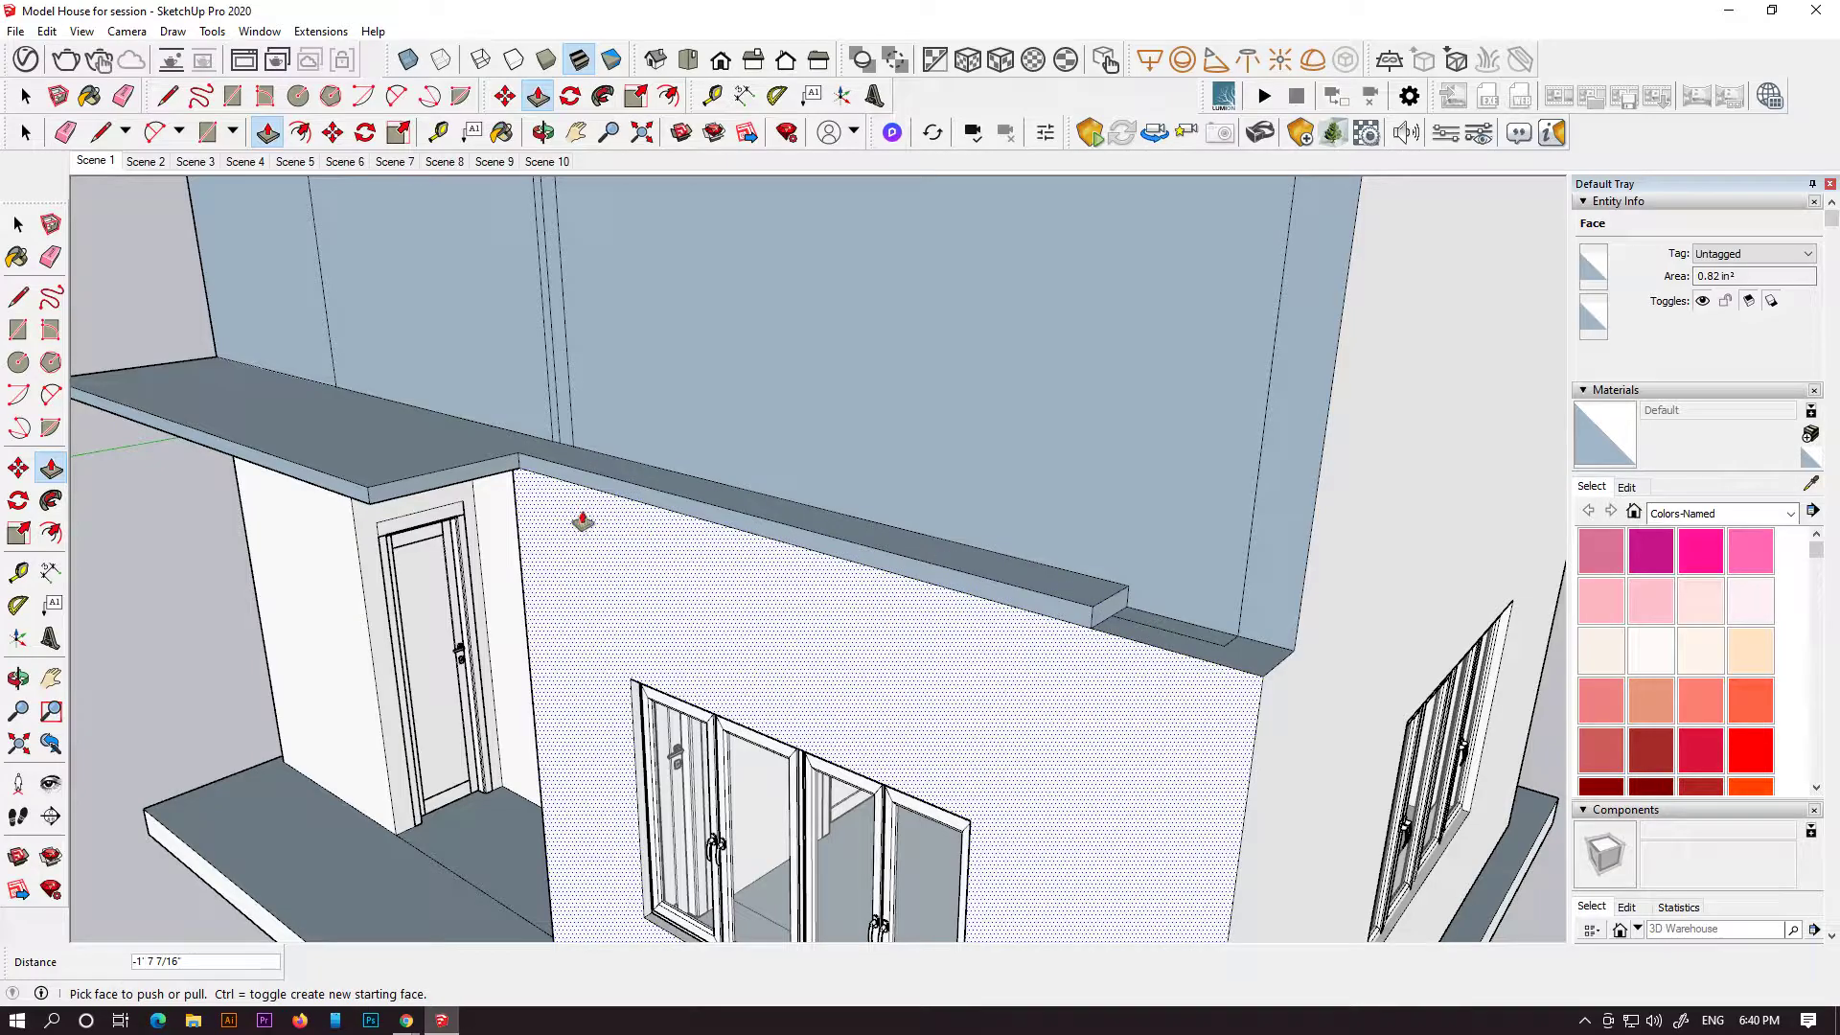
pyautogui.click(1126, 613)
pyautogui.click(1314, 658)
pyautogui.click(1240, 646)
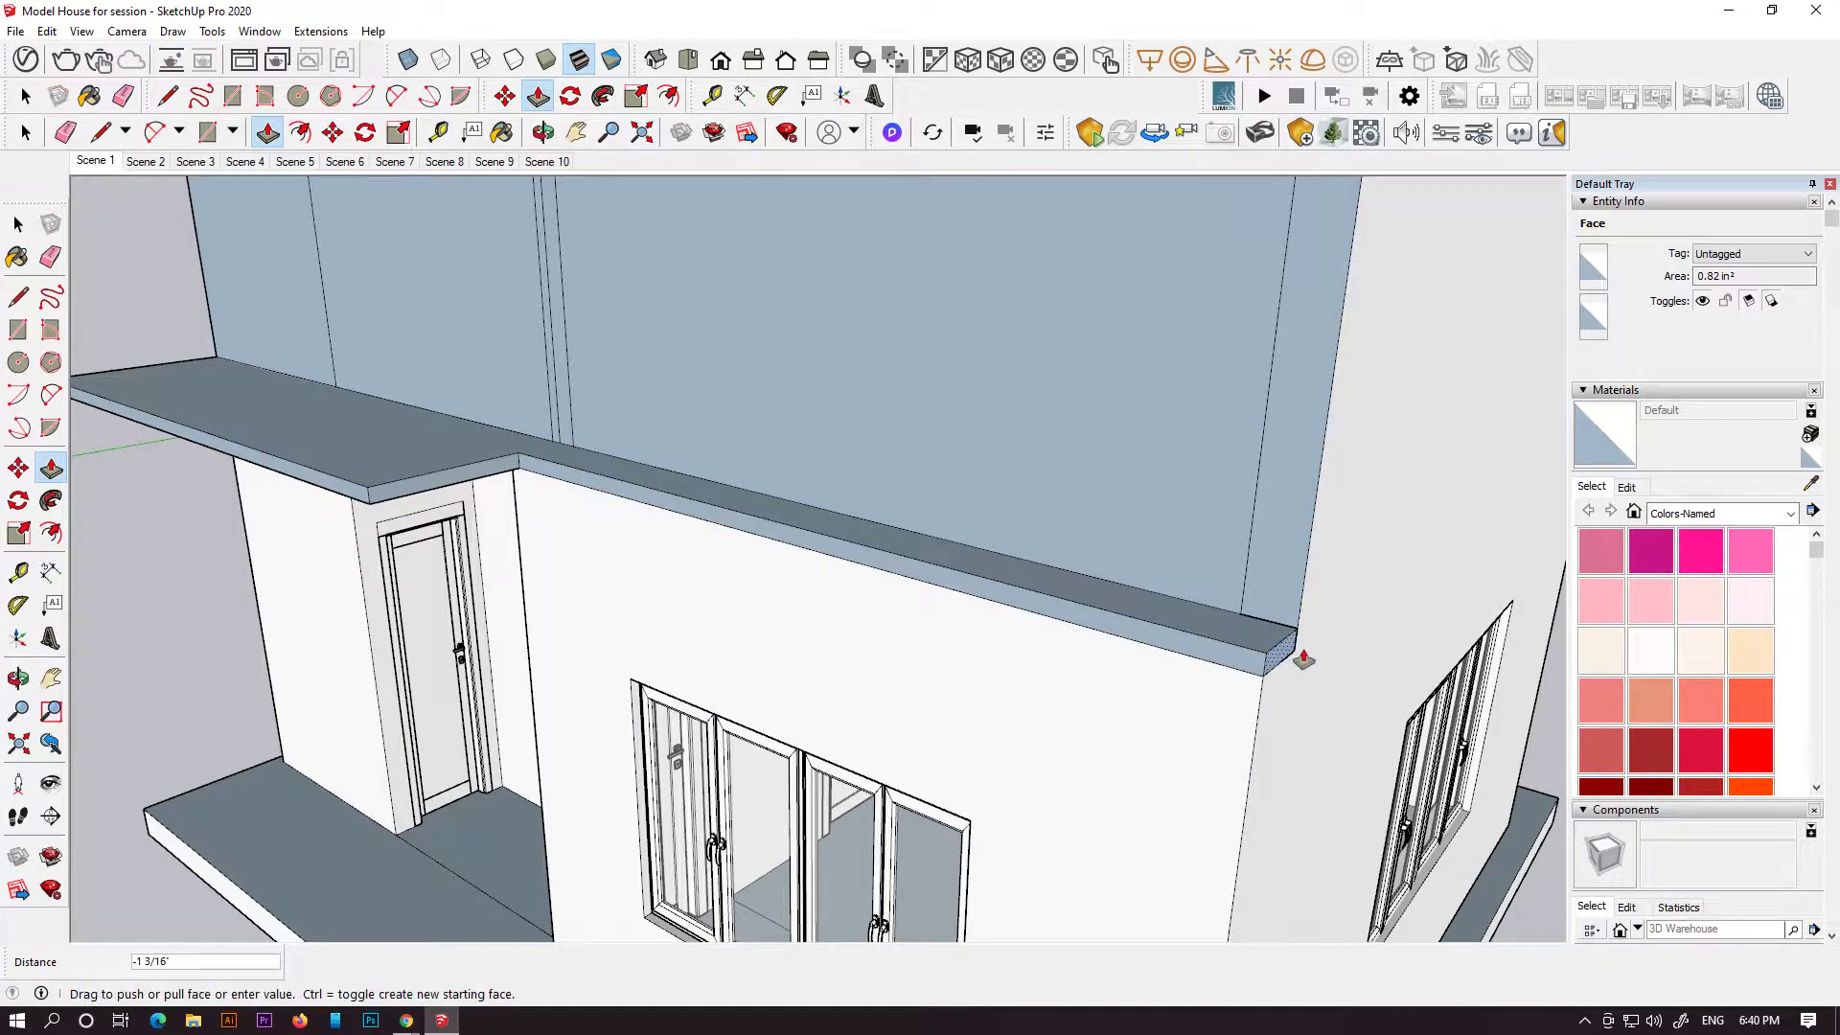
pyautogui.click(1313, 624)
# - Pull the large room's upper front wall face forward until it is flush with the wall below
pyautogui.scroll(-2, 604, 599)
pyautogui.moveTo(582, 598); pyautogui.dragTo(895, 625, button='middle')
pyautogui.scroll(-3, 671, 589)
pyautogui.moveTo(666, 575); pyautogui.dragTo(690, 607, button='middle')
pyautogui.click(887, 451)
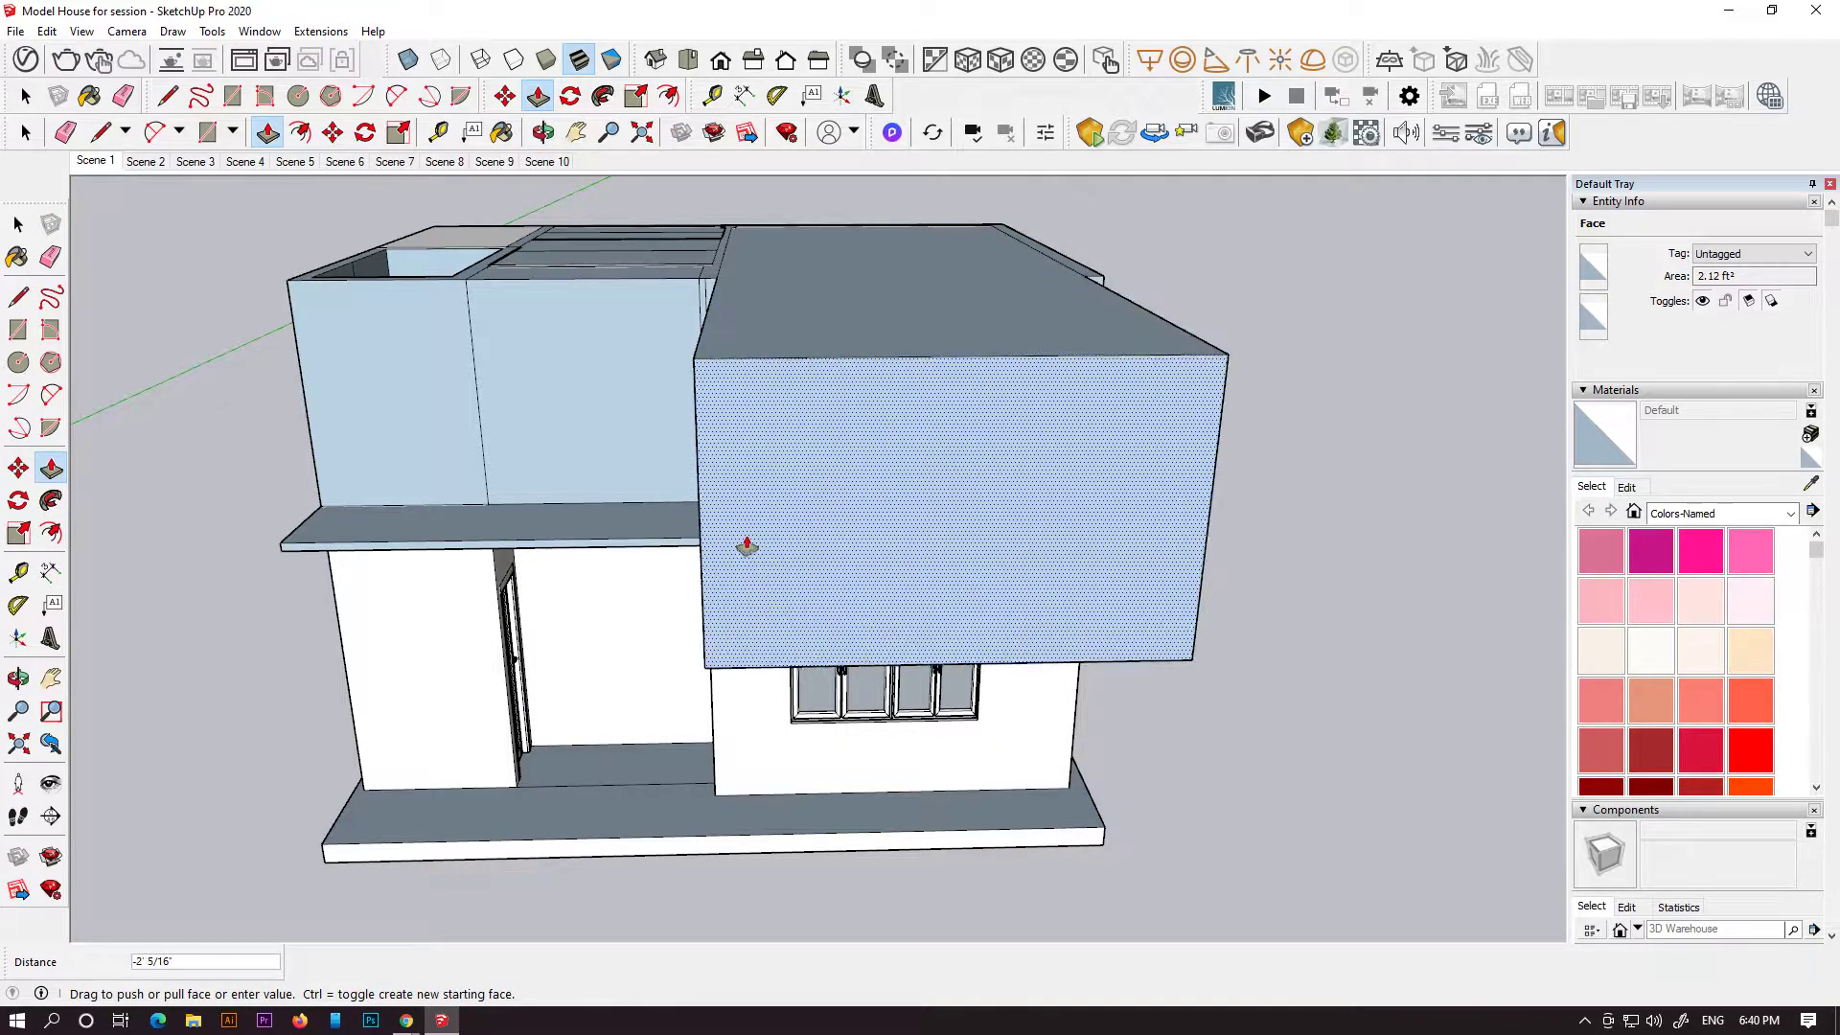
pyautogui.press('Escape')
pyautogui.moveTo(1035, 599); pyautogui.dragTo(895, 652, button='middle')
pyautogui.scroll(3, 901, 556)
pyautogui.click(904, 534)
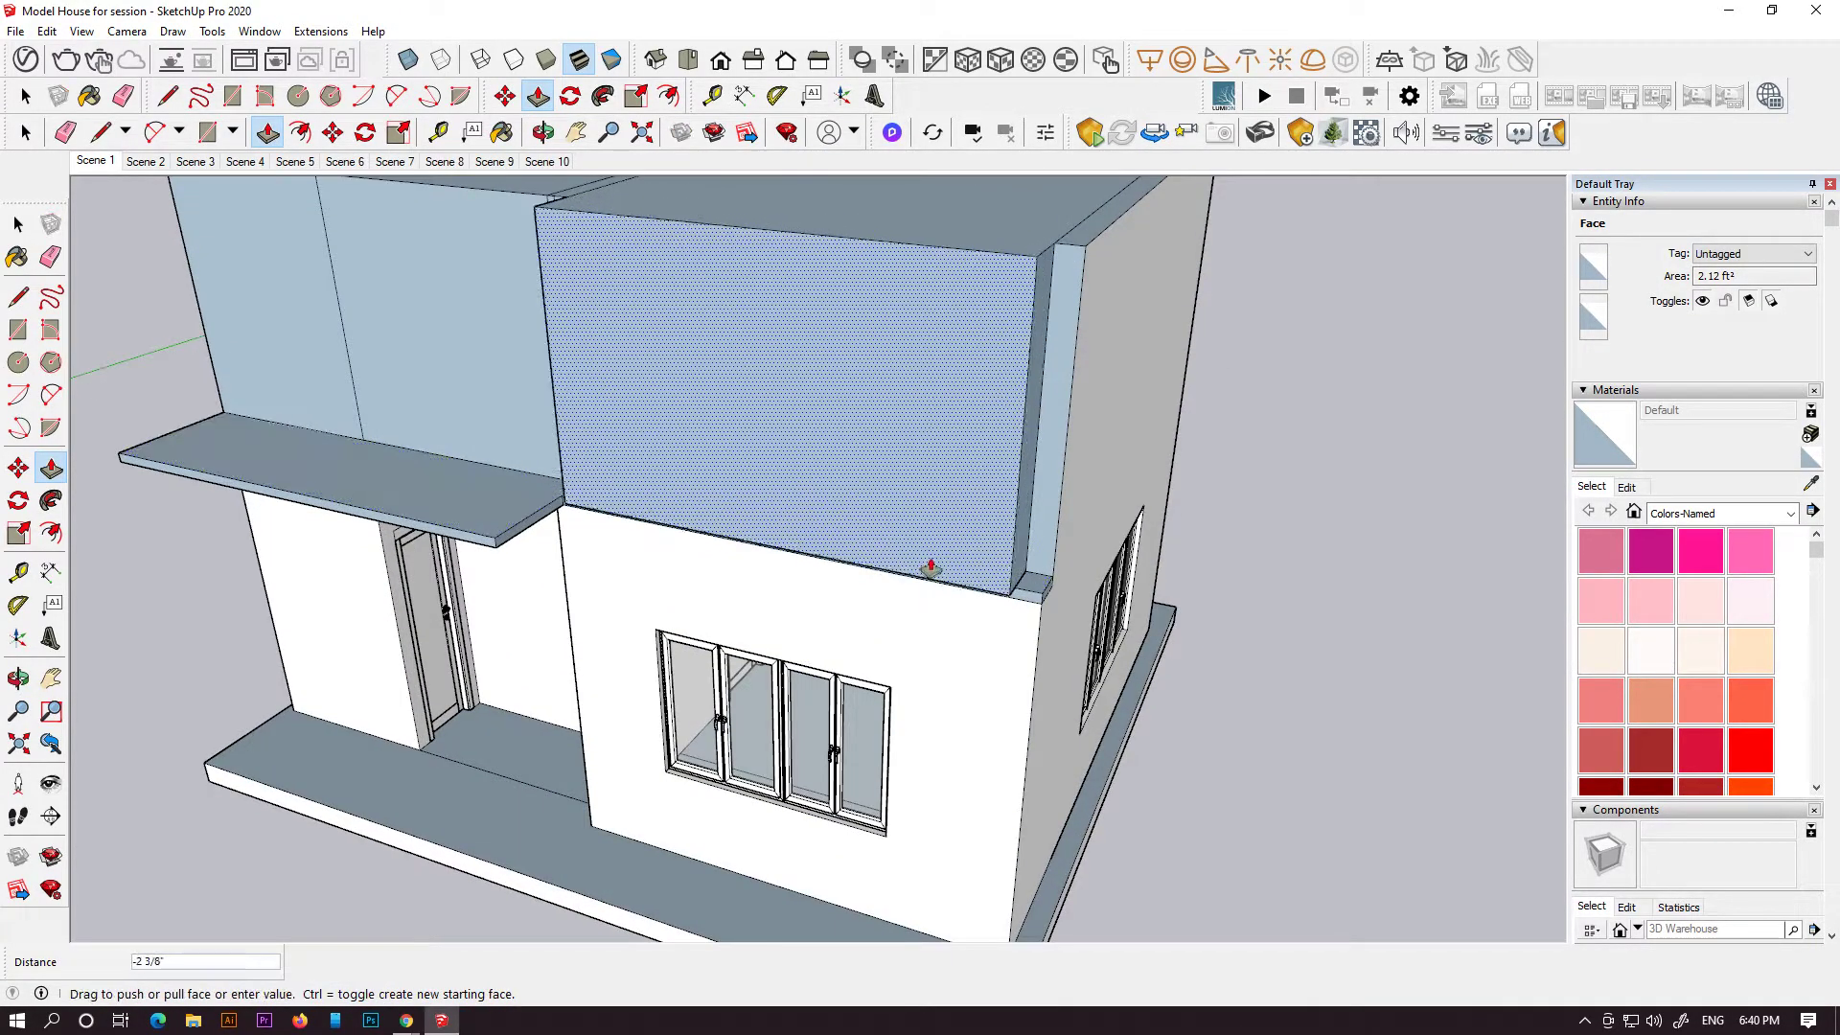
pyautogui.click(1036, 611)
pyautogui.click(1049, 539)
pyautogui.click(979, 556)
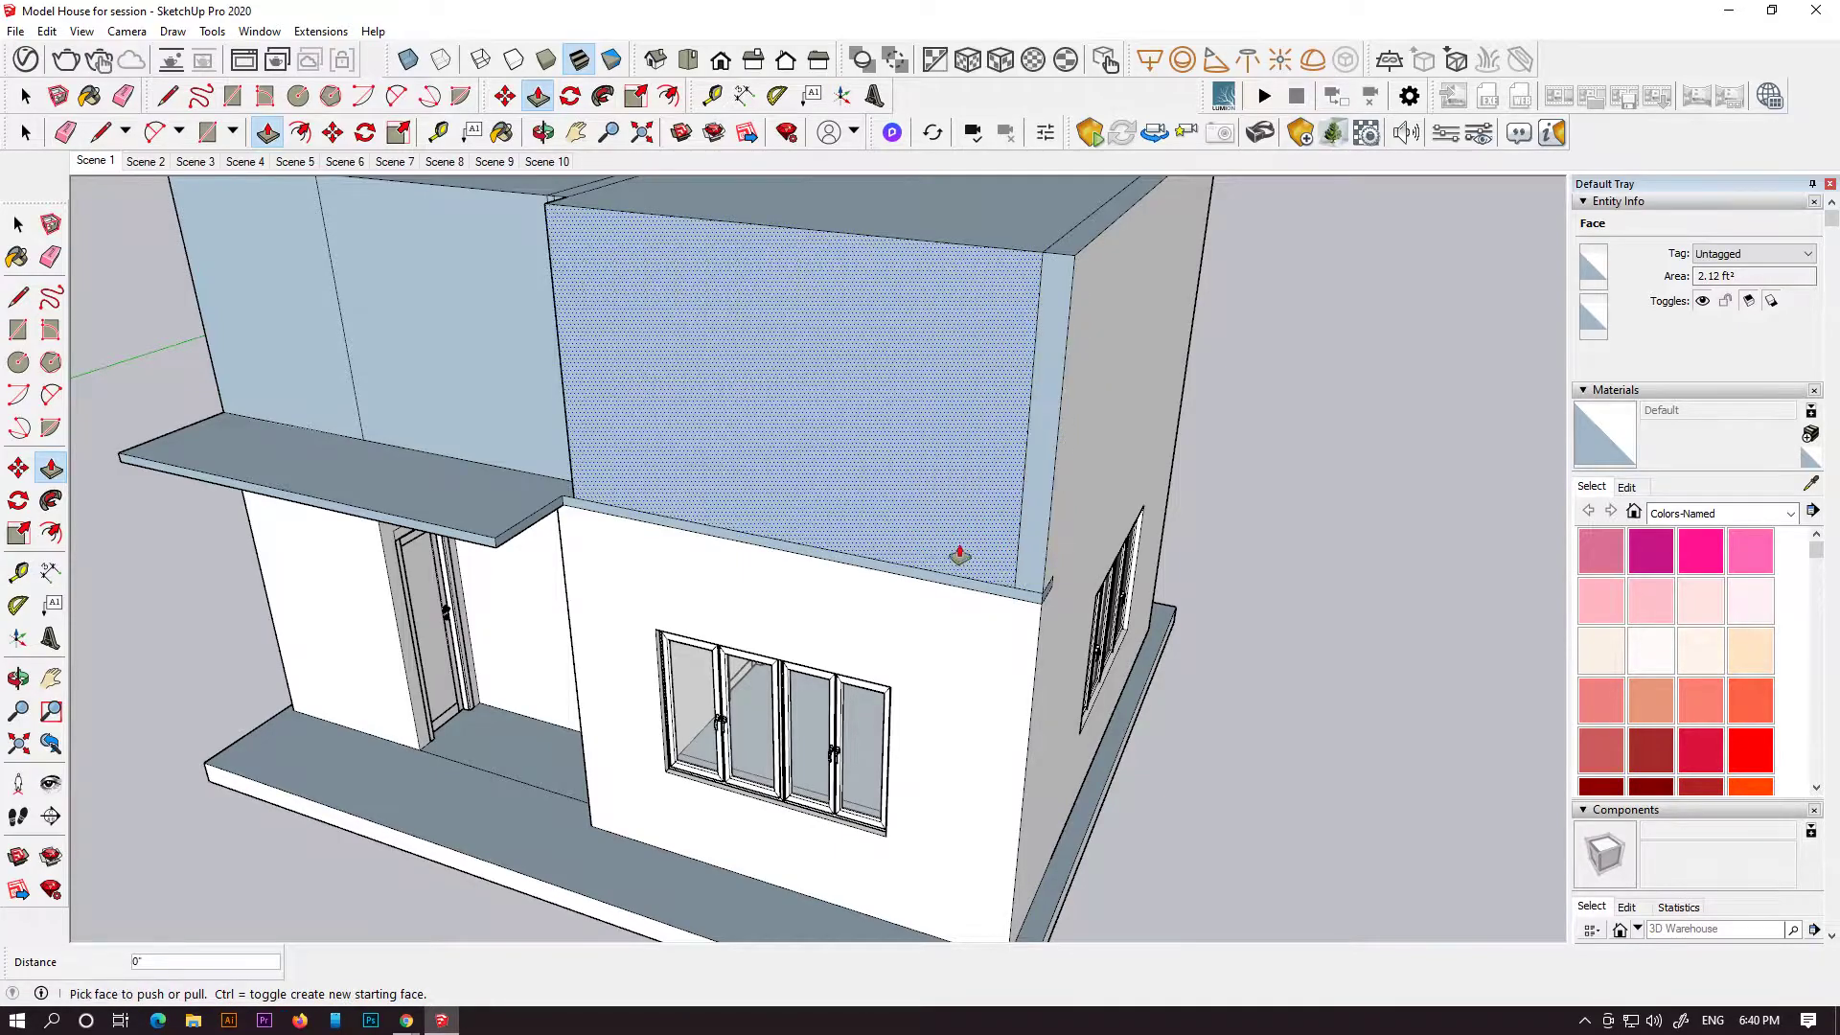
# - Draw a line across the open top of the small front block between its inner edges to close its roof face
pyautogui.scroll(-3, 978, 555)
pyautogui.moveTo(595, 555); pyautogui.dragTo(772, 645, button='middle')
pyautogui.scroll(-3, 772, 640)
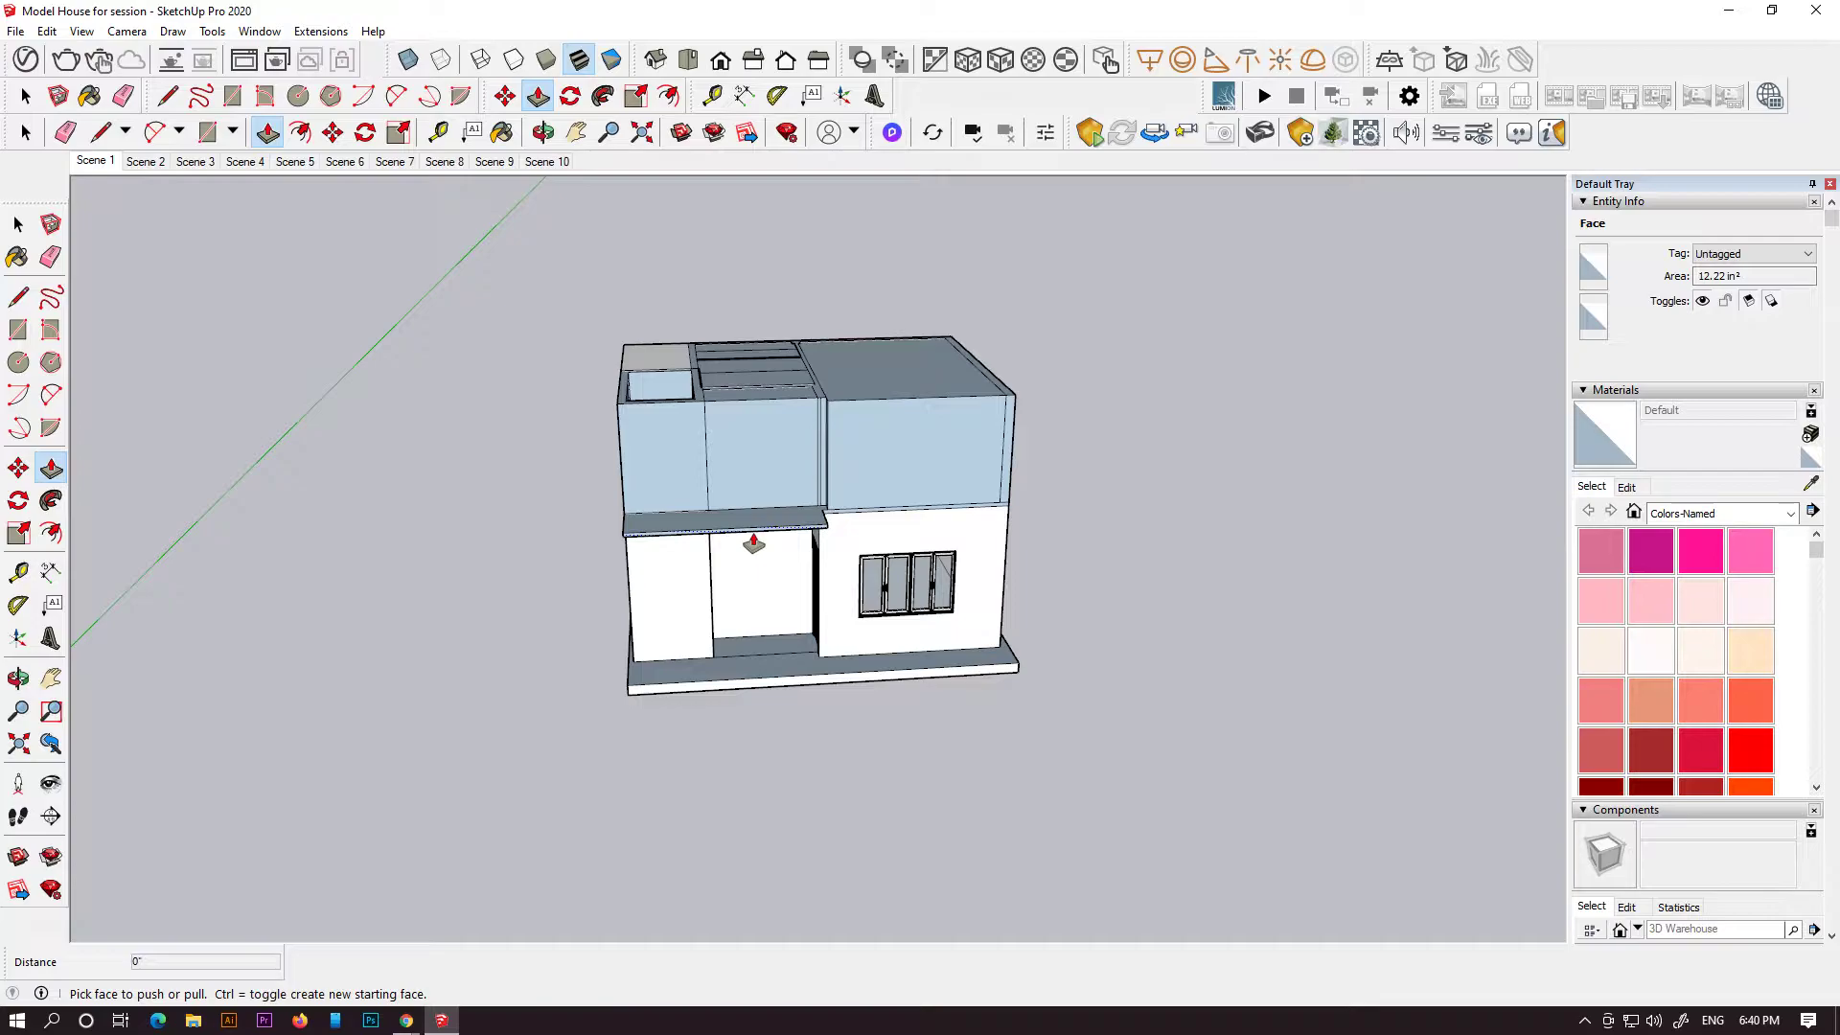
pyautogui.scroll(4, 753, 543)
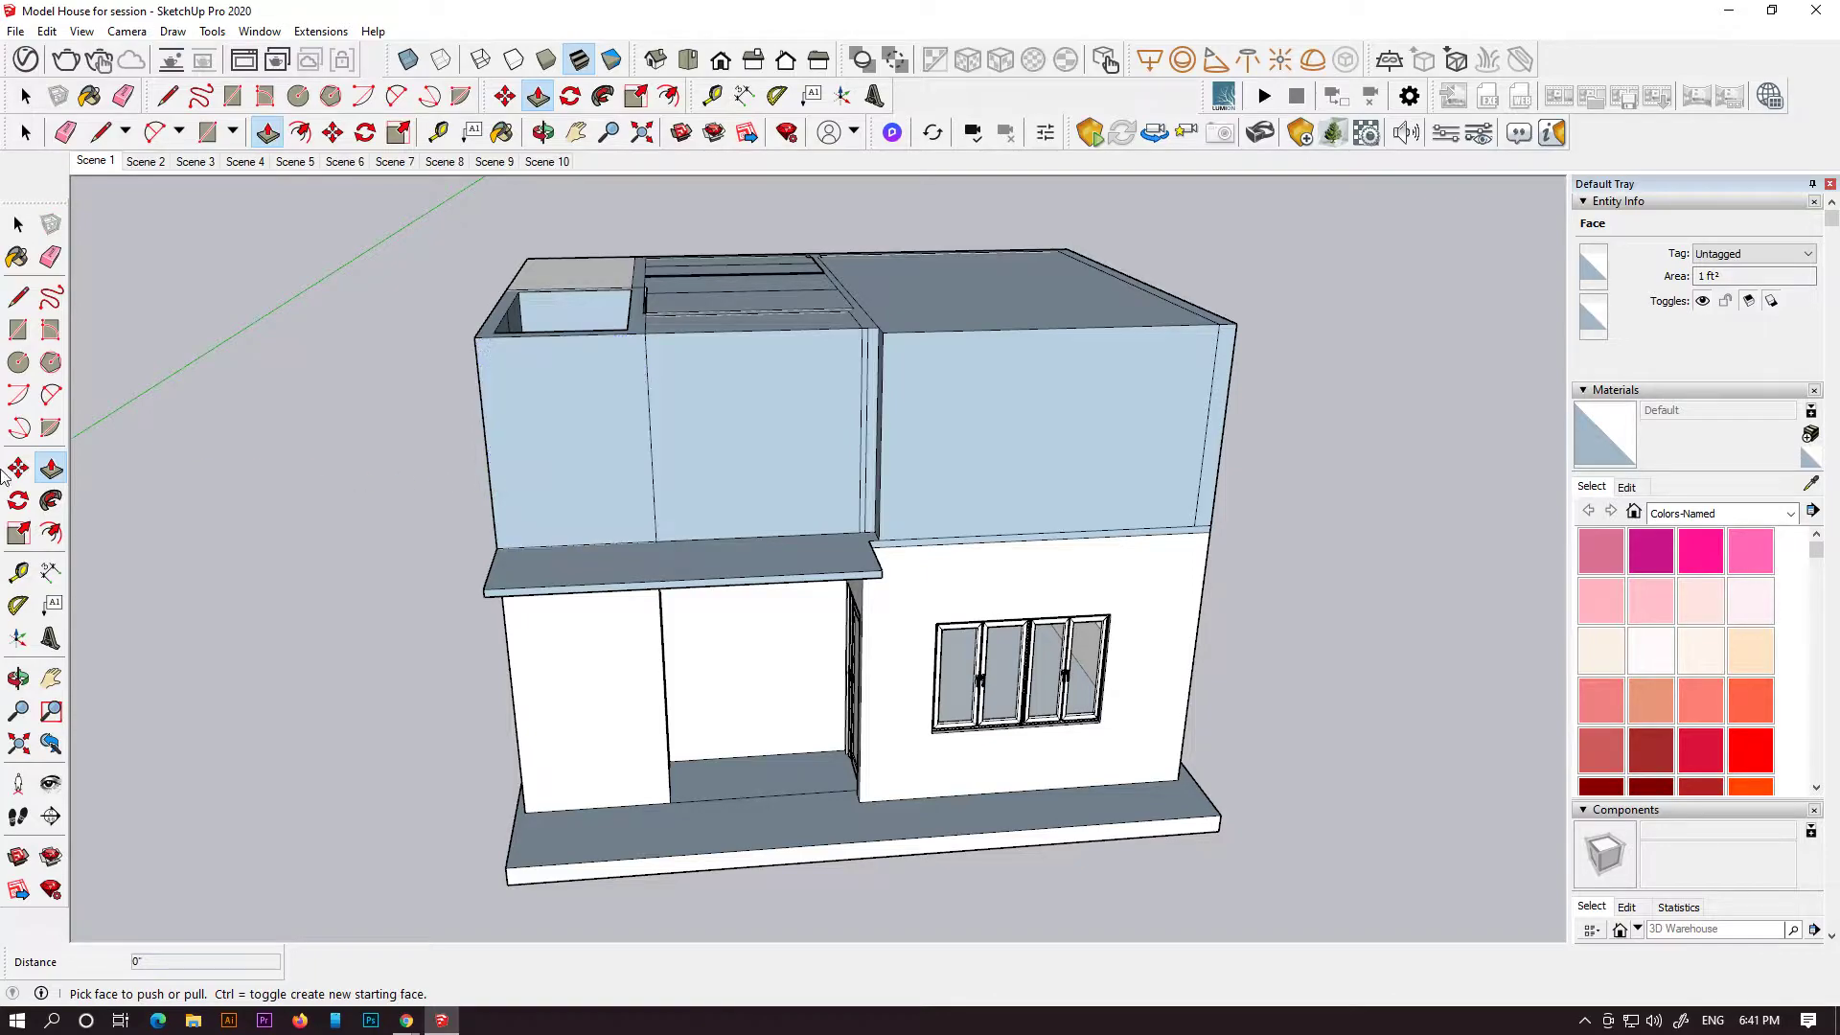
pyautogui.moveTo(661, 599); pyautogui.dragTo(751, 780, button='middle')
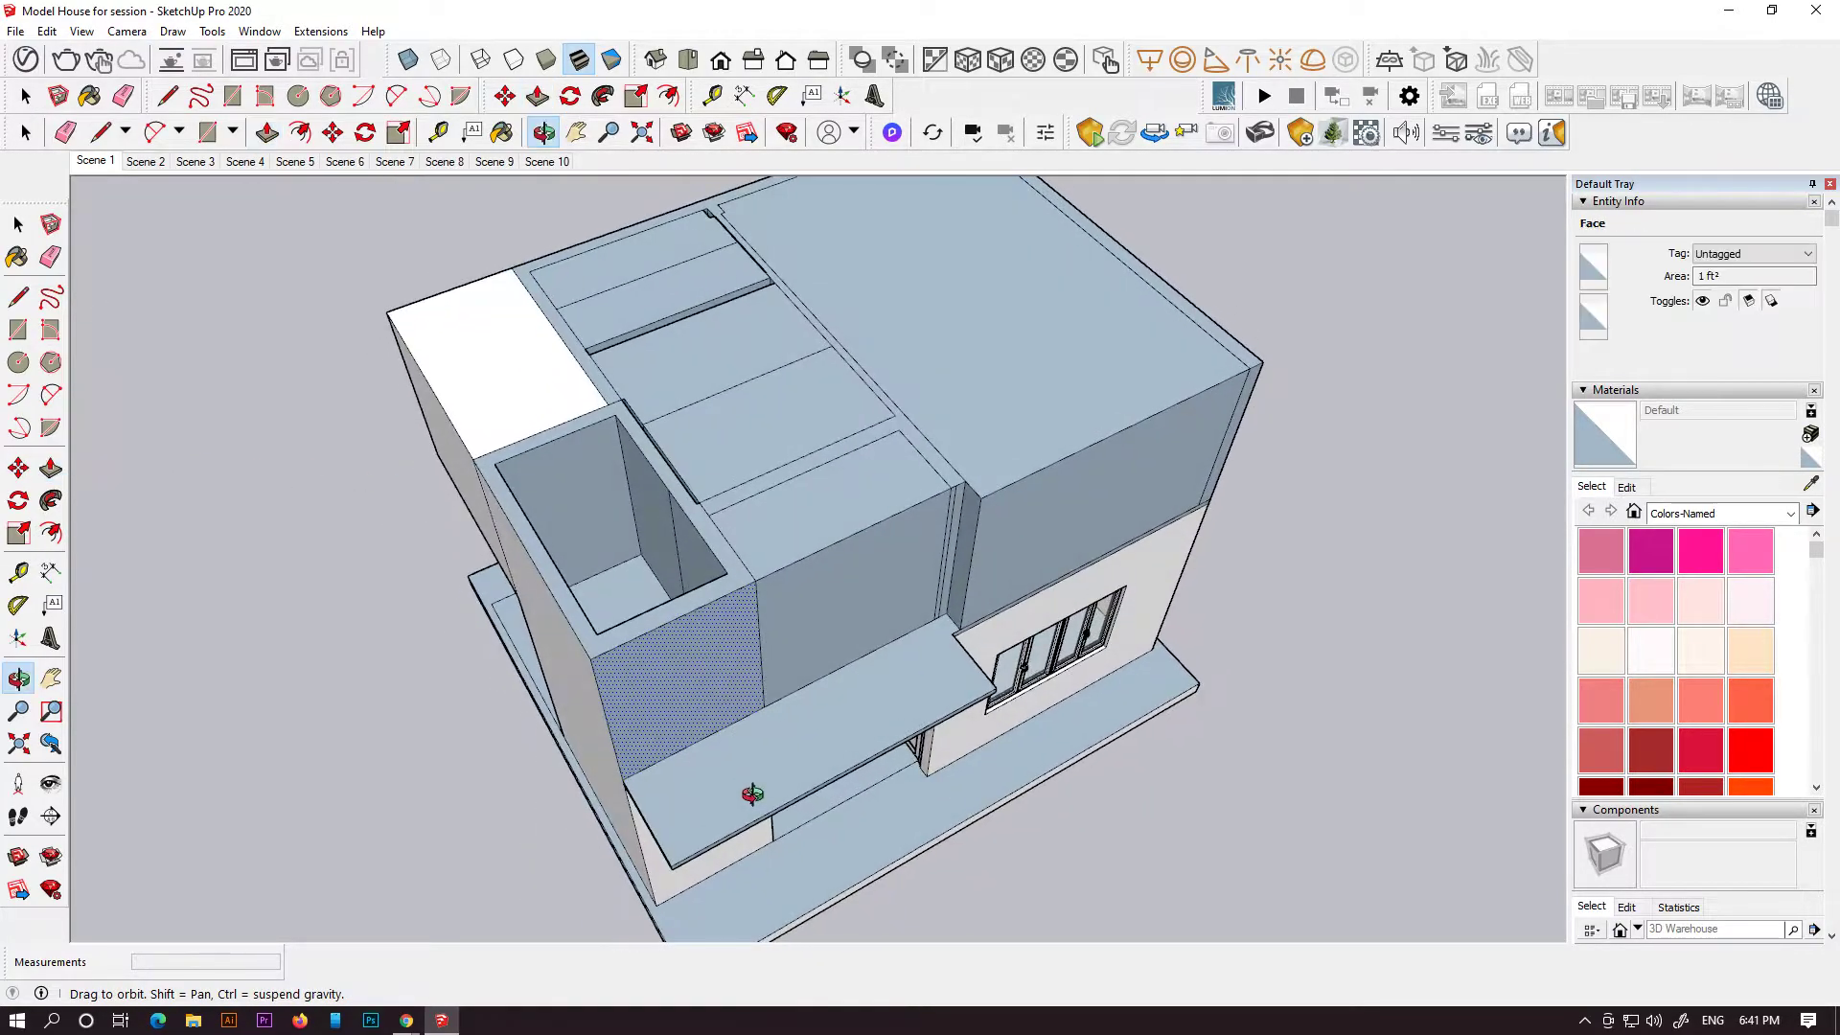
pyautogui.press('l')
pyautogui.click(546, 548)
pyautogui.click(675, 502)
# - Push the upper front face above the entrance inward to the wall behind it, opening a recess over the overhang
pyautogui.moveTo(687, 508); pyautogui.dragTo(801, 390, button='middle')
pyautogui.press('l')
pyautogui.scroll(3, 876, 393)
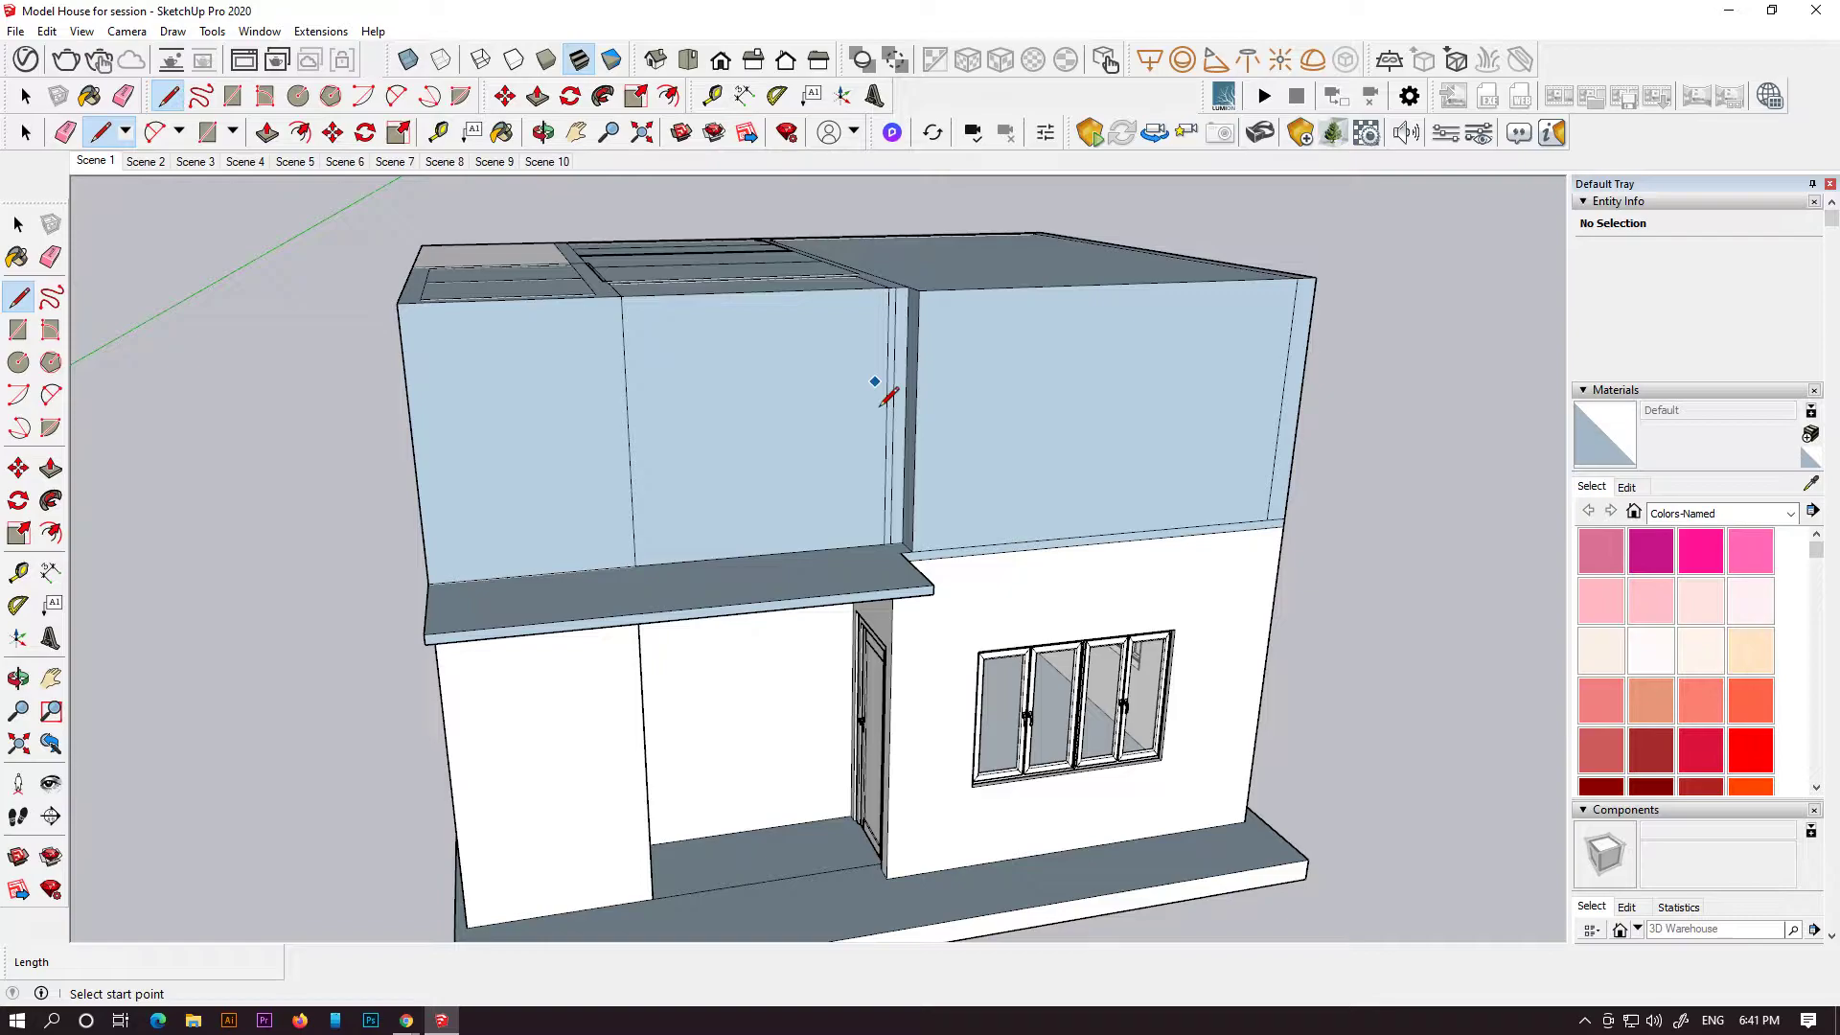
pyautogui.scroll(-3, 889, 393)
pyautogui.moveTo(698, 370); pyautogui.dragTo(526, 271, button='middle')
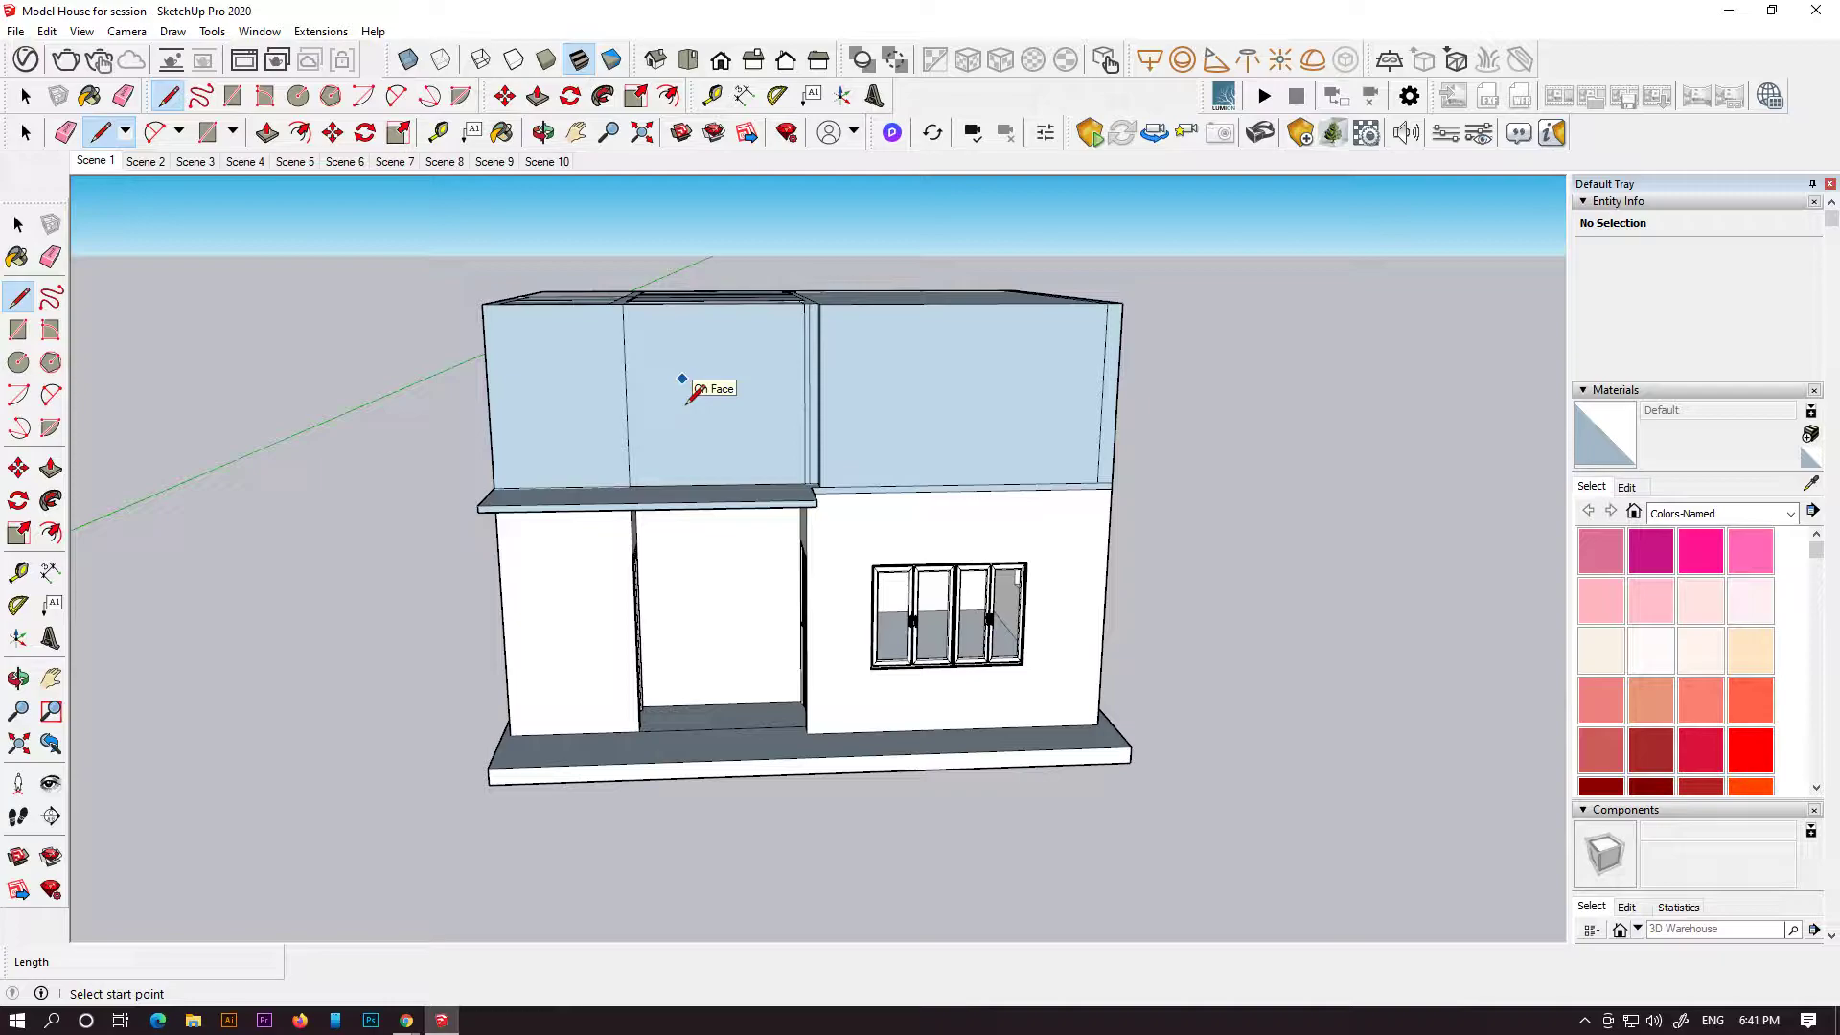
pyautogui.scroll(2, 698, 395)
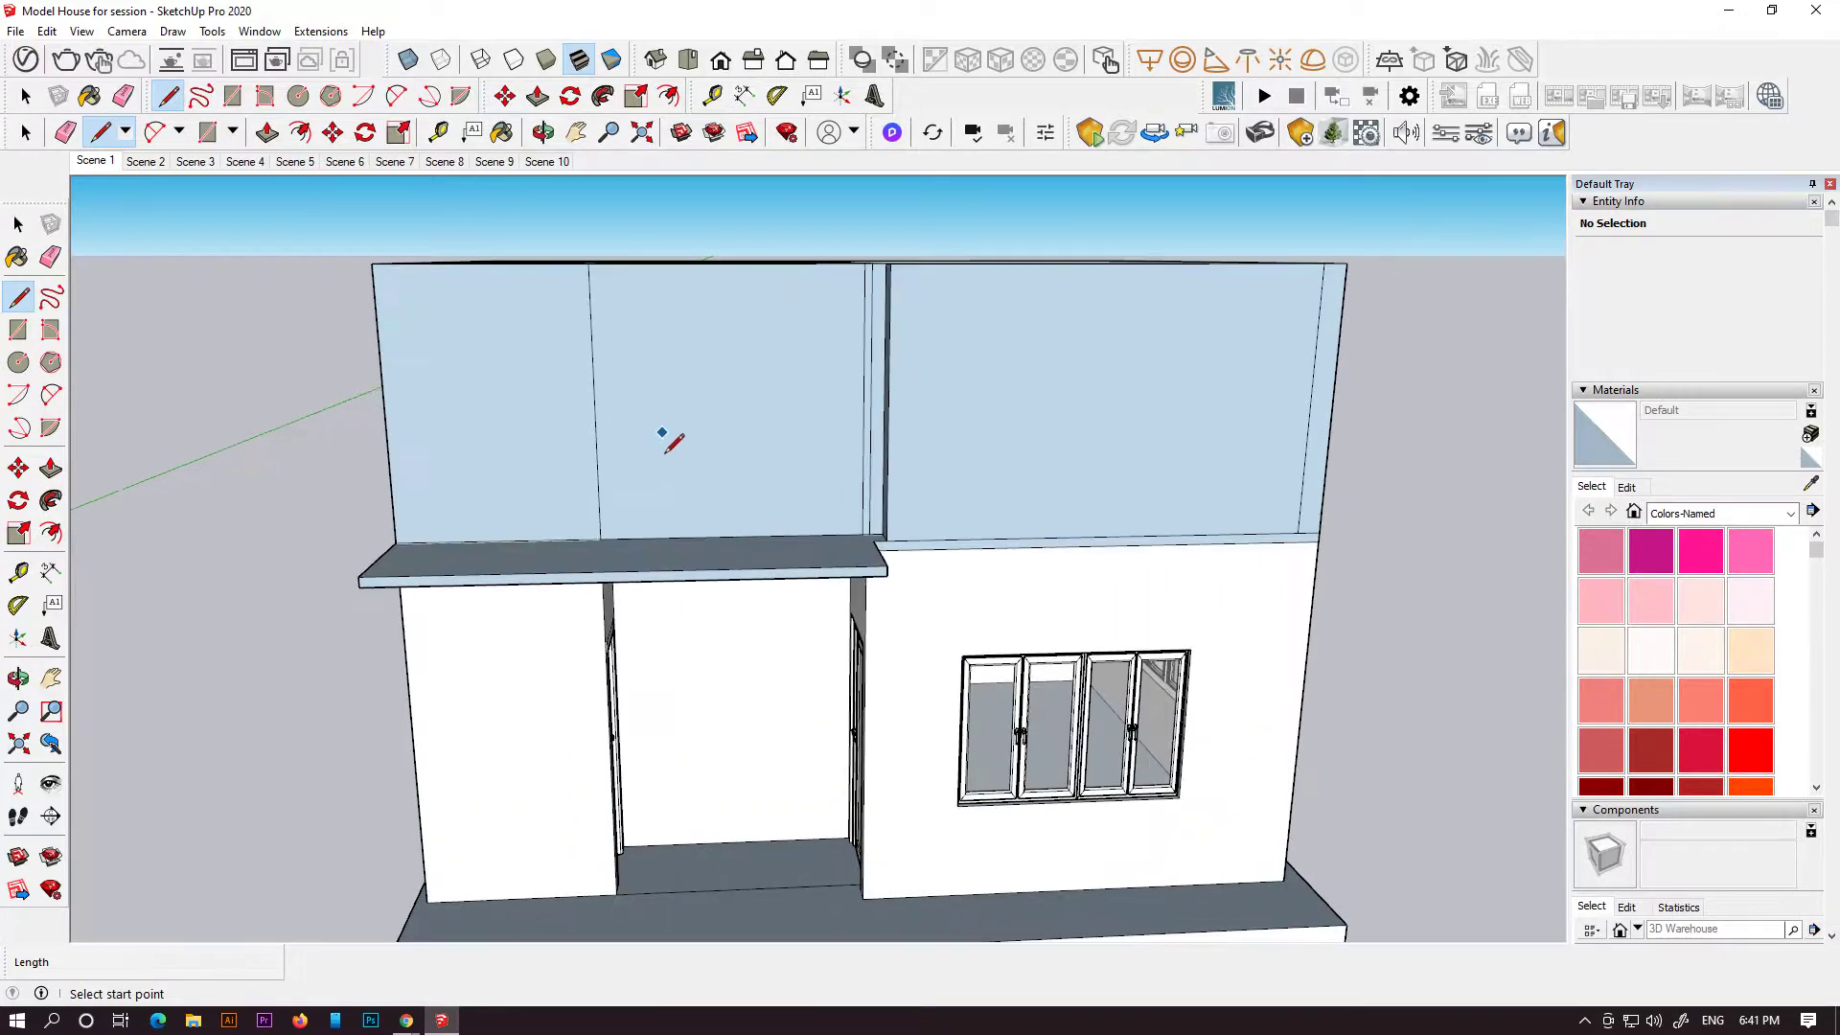
pyautogui.moveTo(669, 435); pyautogui.dragTo(837, 604, button='middle')
pyautogui.scroll(3, 837, 604)
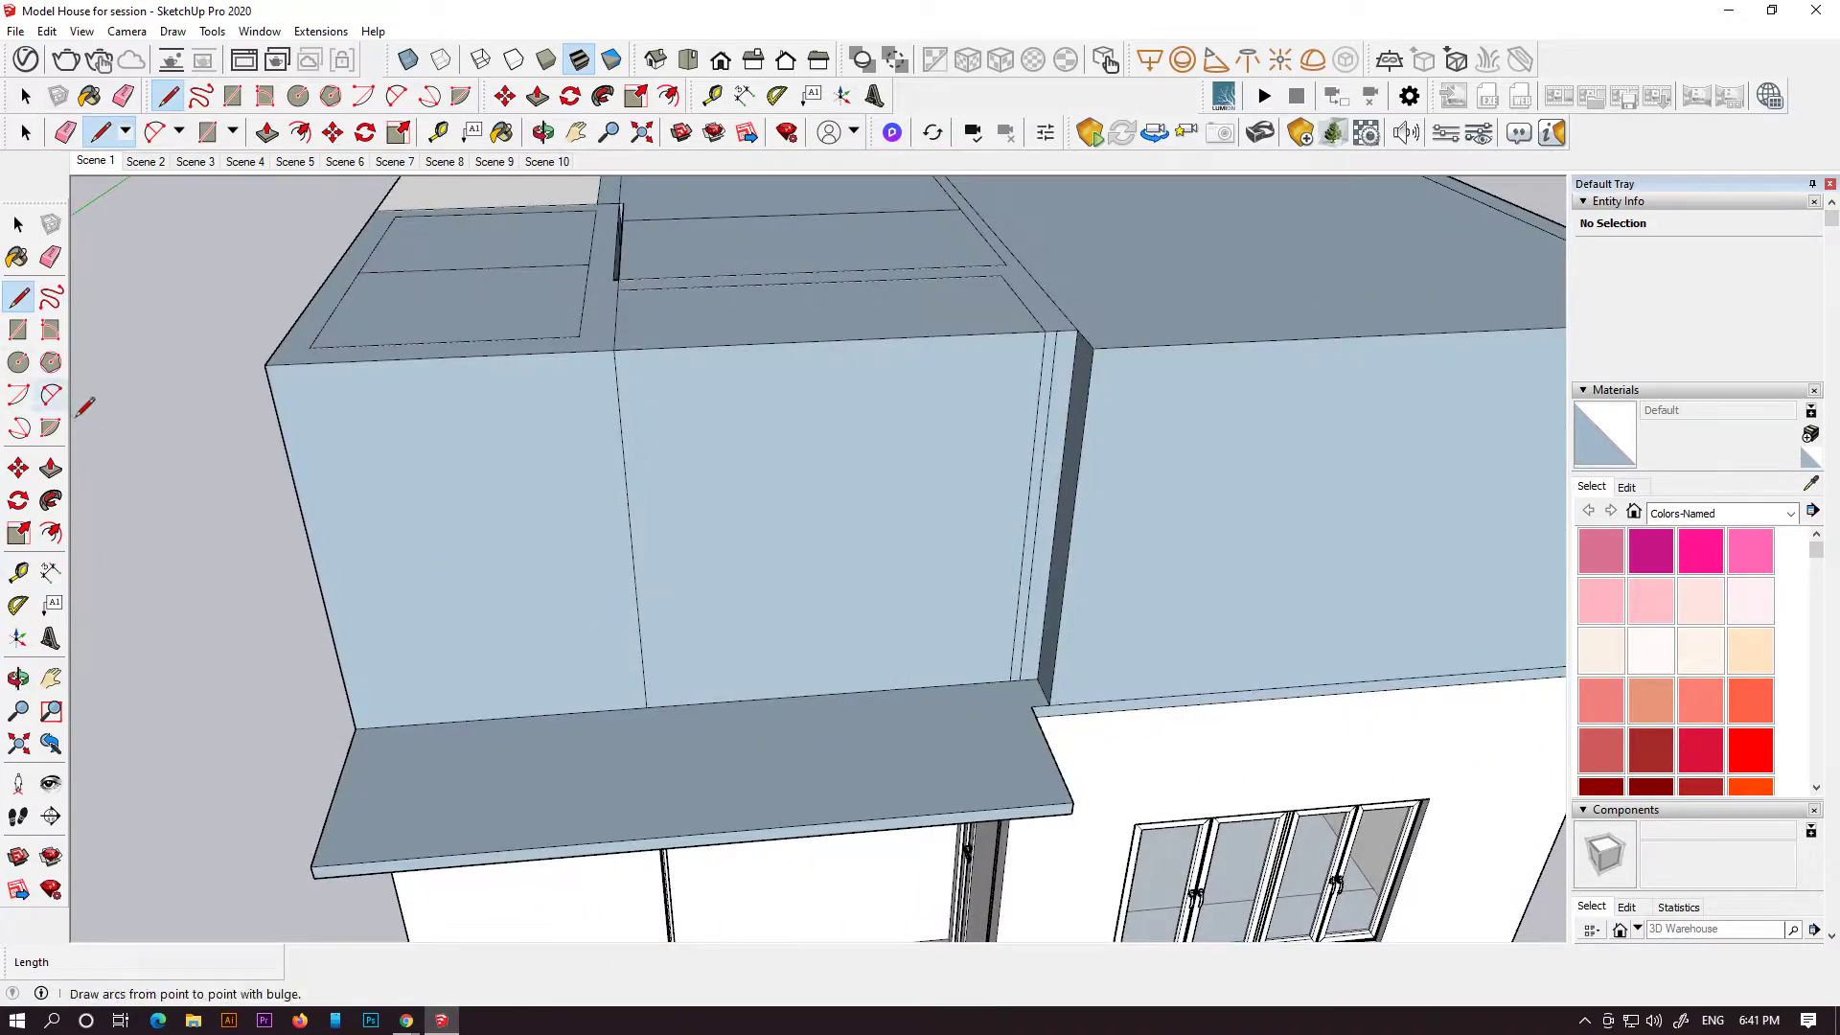
pyautogui.click(51, 467)
pyautogui.click(1016, 605)
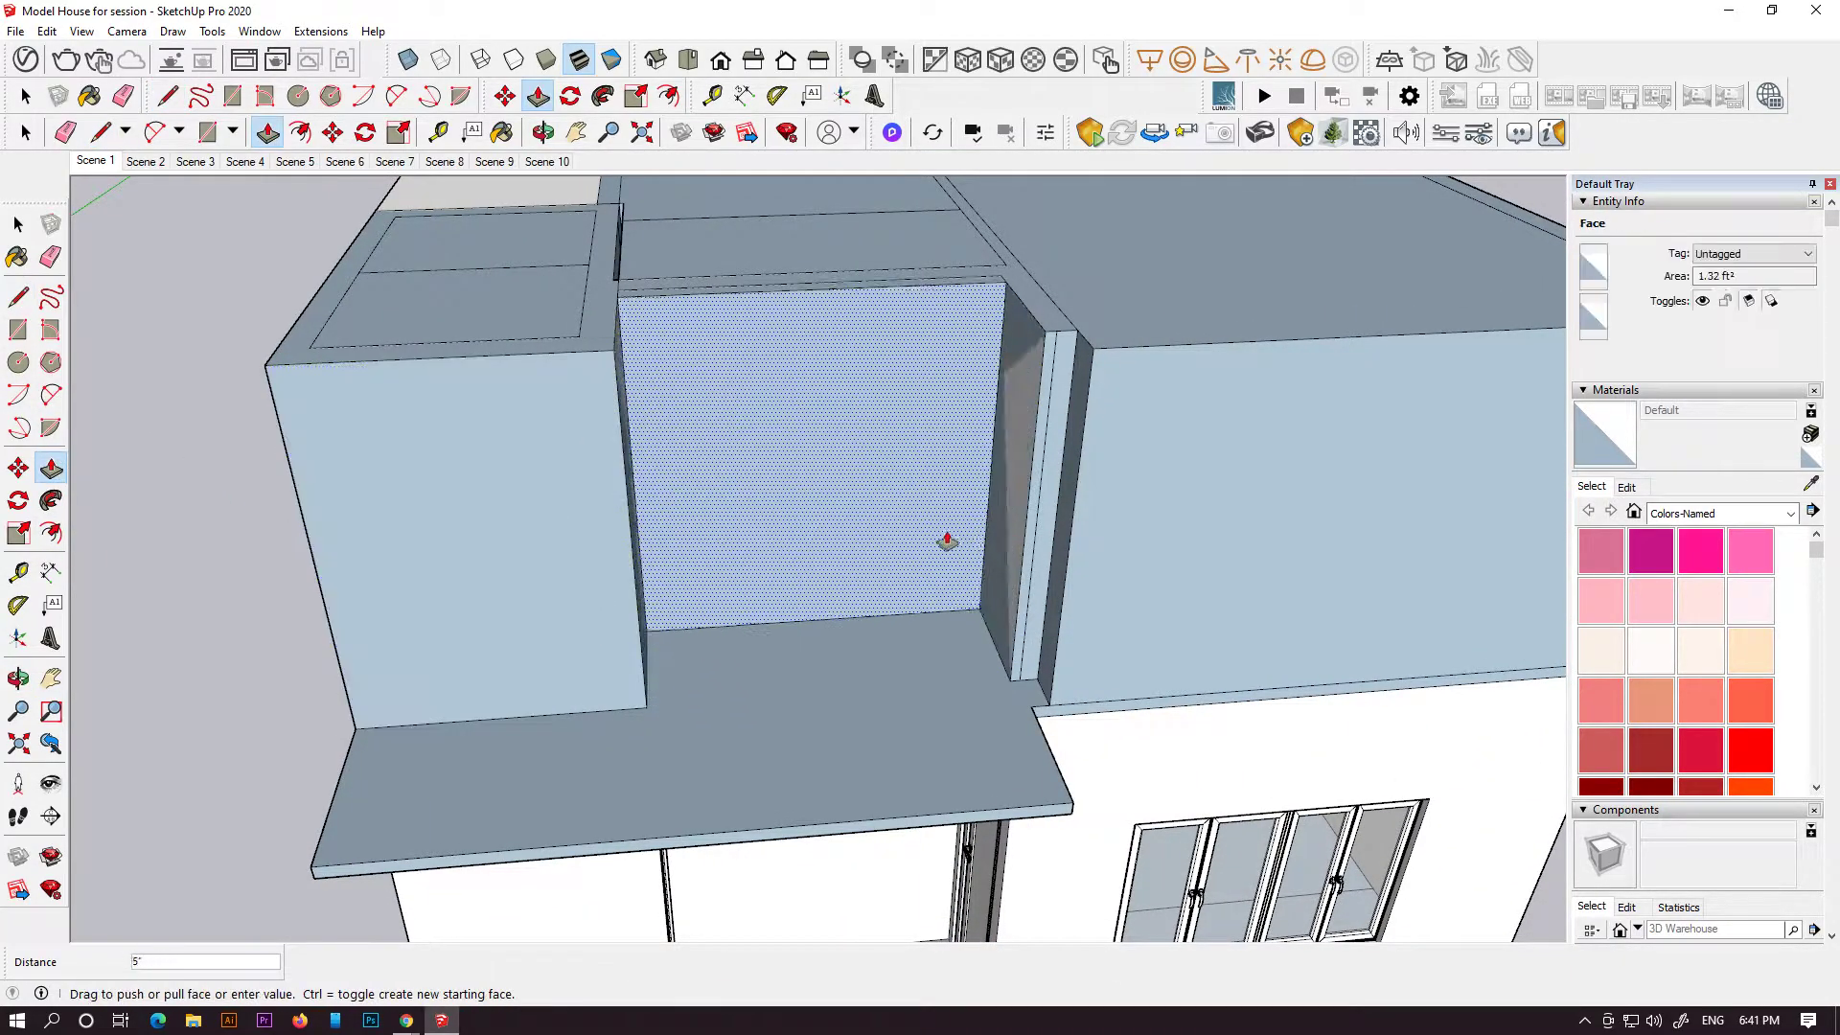
pyautogui.click(809, 361)
# - Push/Pull the narrow wall strips at the large room's front corner beside the recess until they are flush with its front wall
pyautogui.moveTo(809, 361); pyautogui.dragTo(1083, 604, button='middle')
pyautogui.scroll(3, 1174, 605)
pyautogui.click(1195, 550)
pyautogui.click(1252, 518)
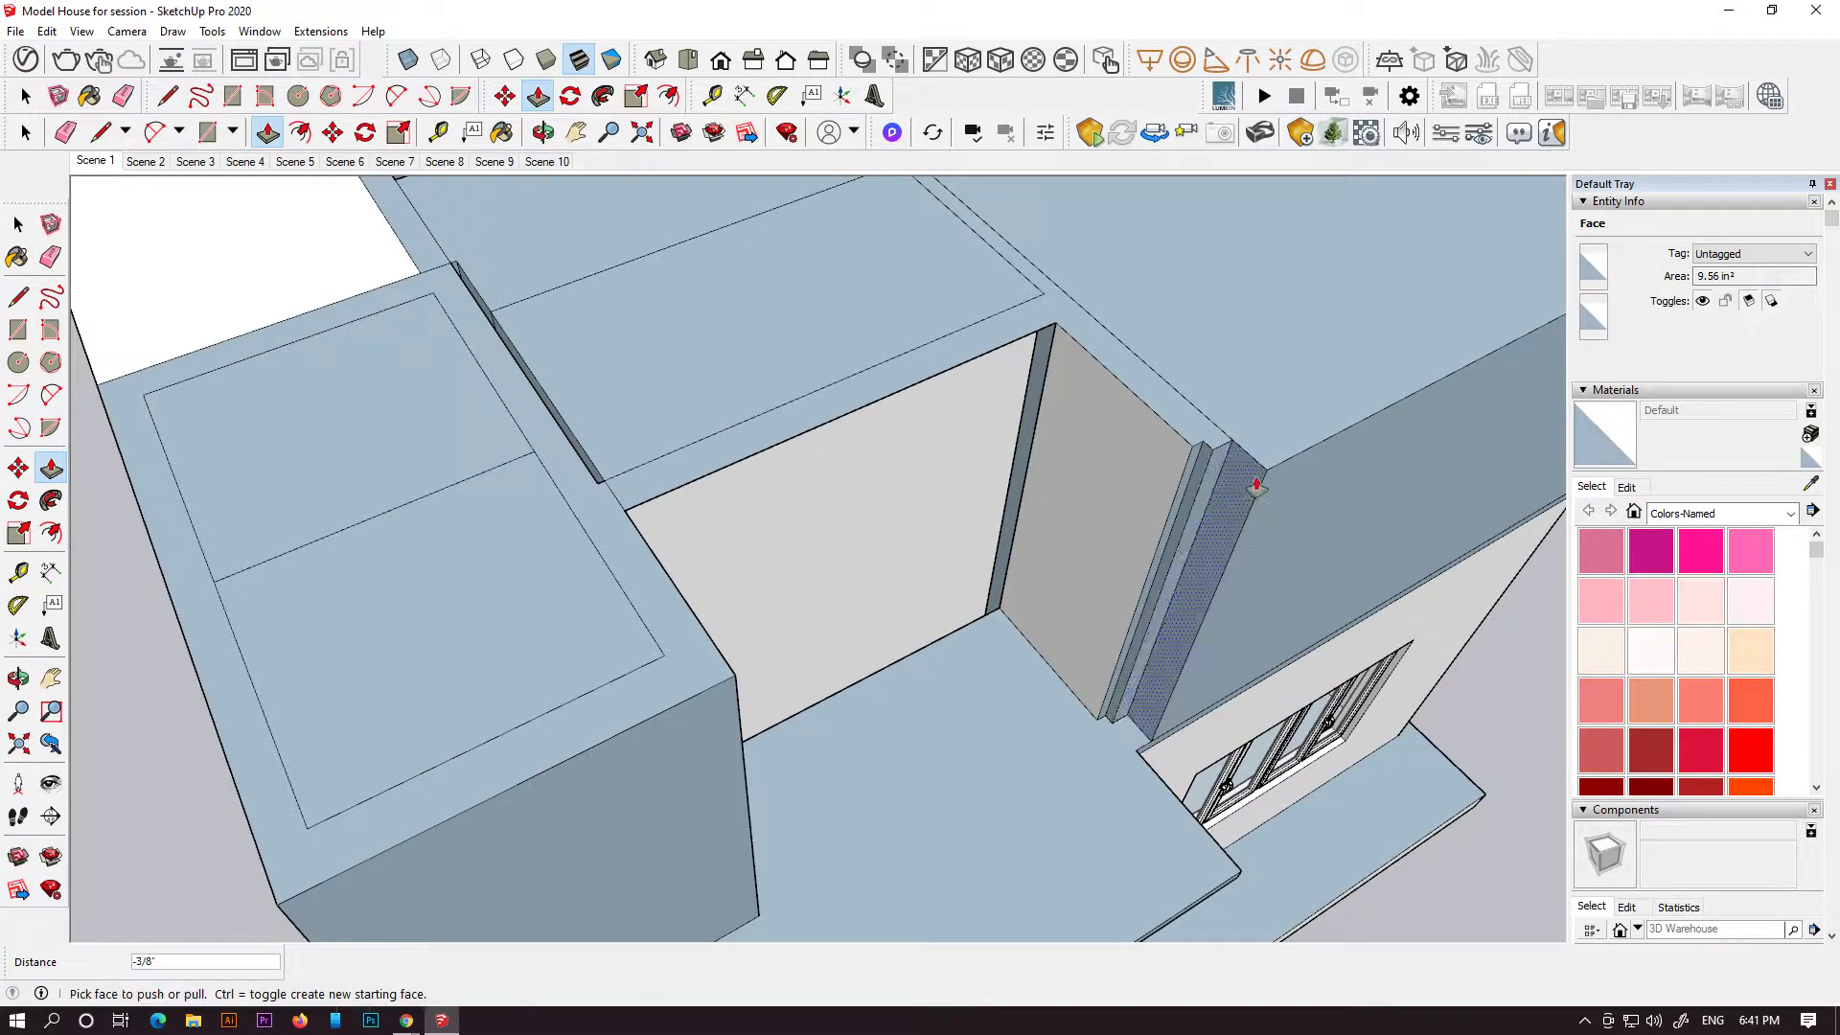
pyautogui.click(1211, 475)
pyautogui.click(1282, 505)
pyautogui.click(1244, 489)
pyautogui.click(1273, 500)
pyautogui.click(1221, 500)
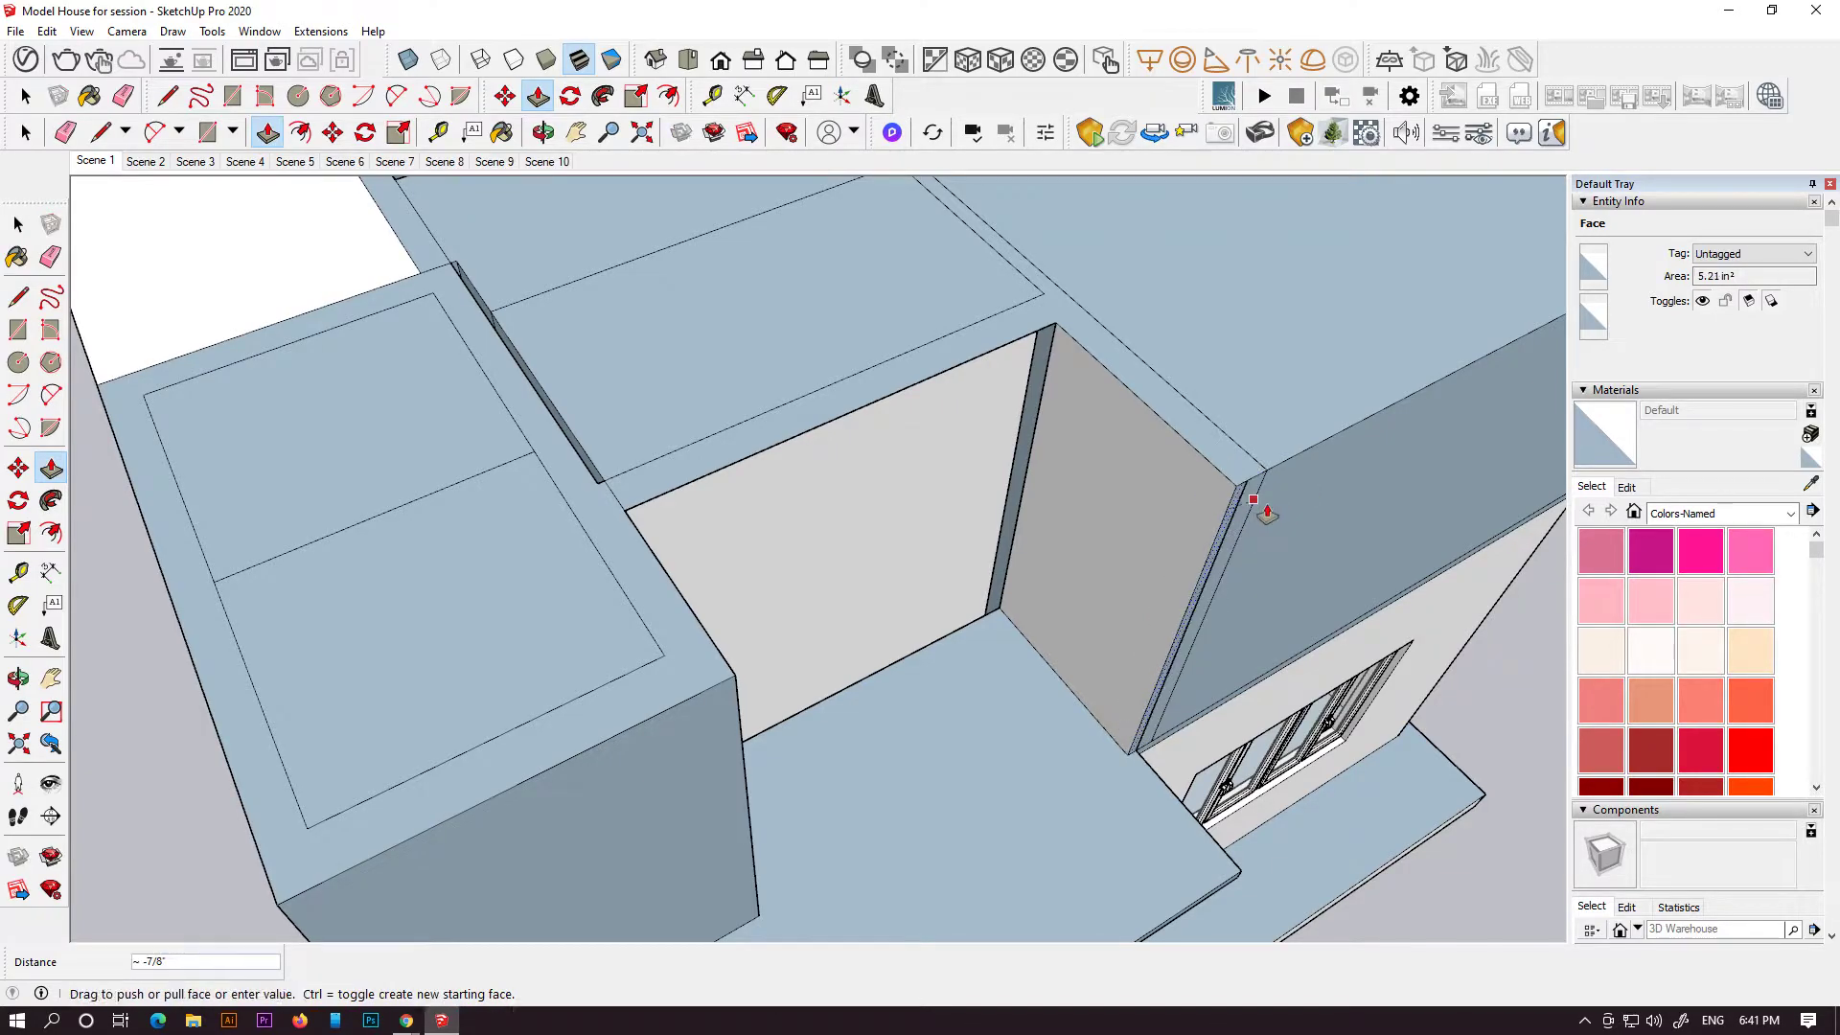
pyautogui.click(1262, 514)
# - Draw parapet lines on the roof from the front block's inner corner to the rear edge and along the rear side
pyautogui.scroll(-3, 825, 456)
pyautogui.moveTo(825, 456)
pyautogui.mouseDown(button='middle')
pyautogui.moveTo(406, 218)
pyautogui.moveTo(664, 516)
pyautogui.moveTo(670, 440)
pyautogui.moveTo(743, 521)
pyautogui.moveTo(701, 547)
pyautogui.moveTo(674, 511)
pyautogui.moveTo(763, 555)
pyautogui.mouseUp(button='middle')
pyautogui.click(18, 298)
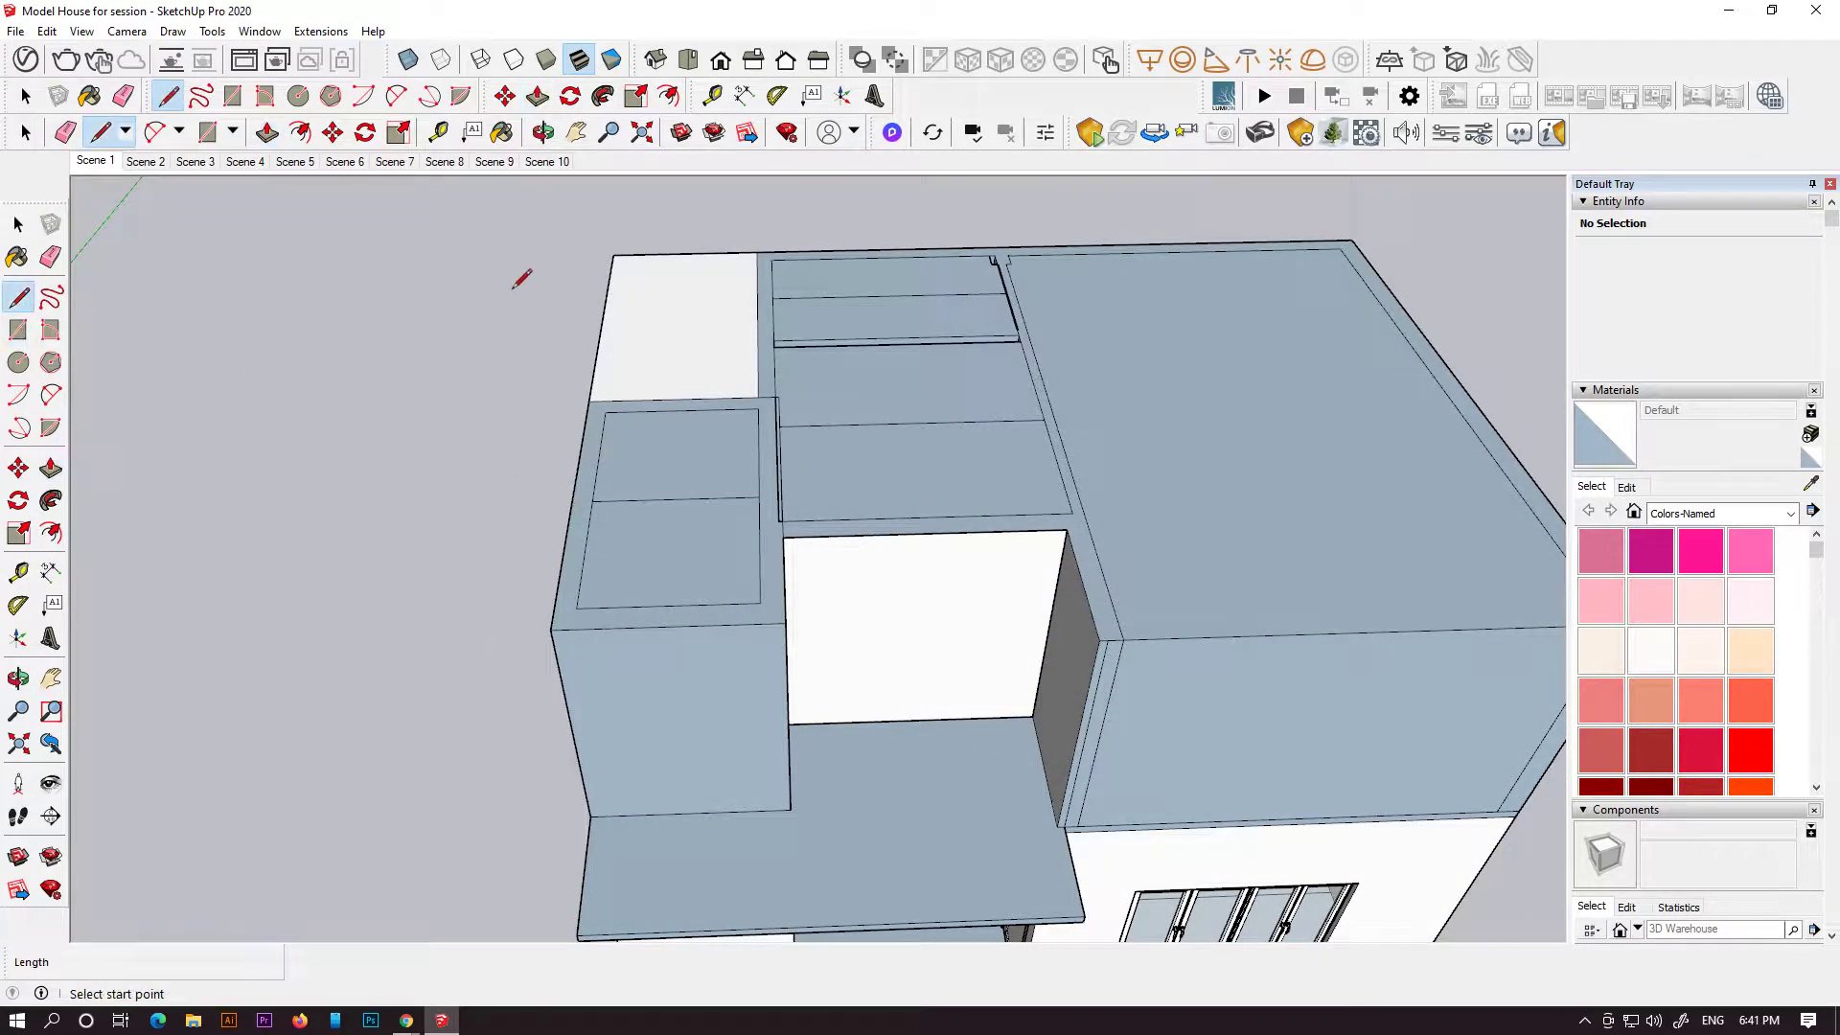
pyautogui.click(605, 412)
pyautogui.click(625, 276)
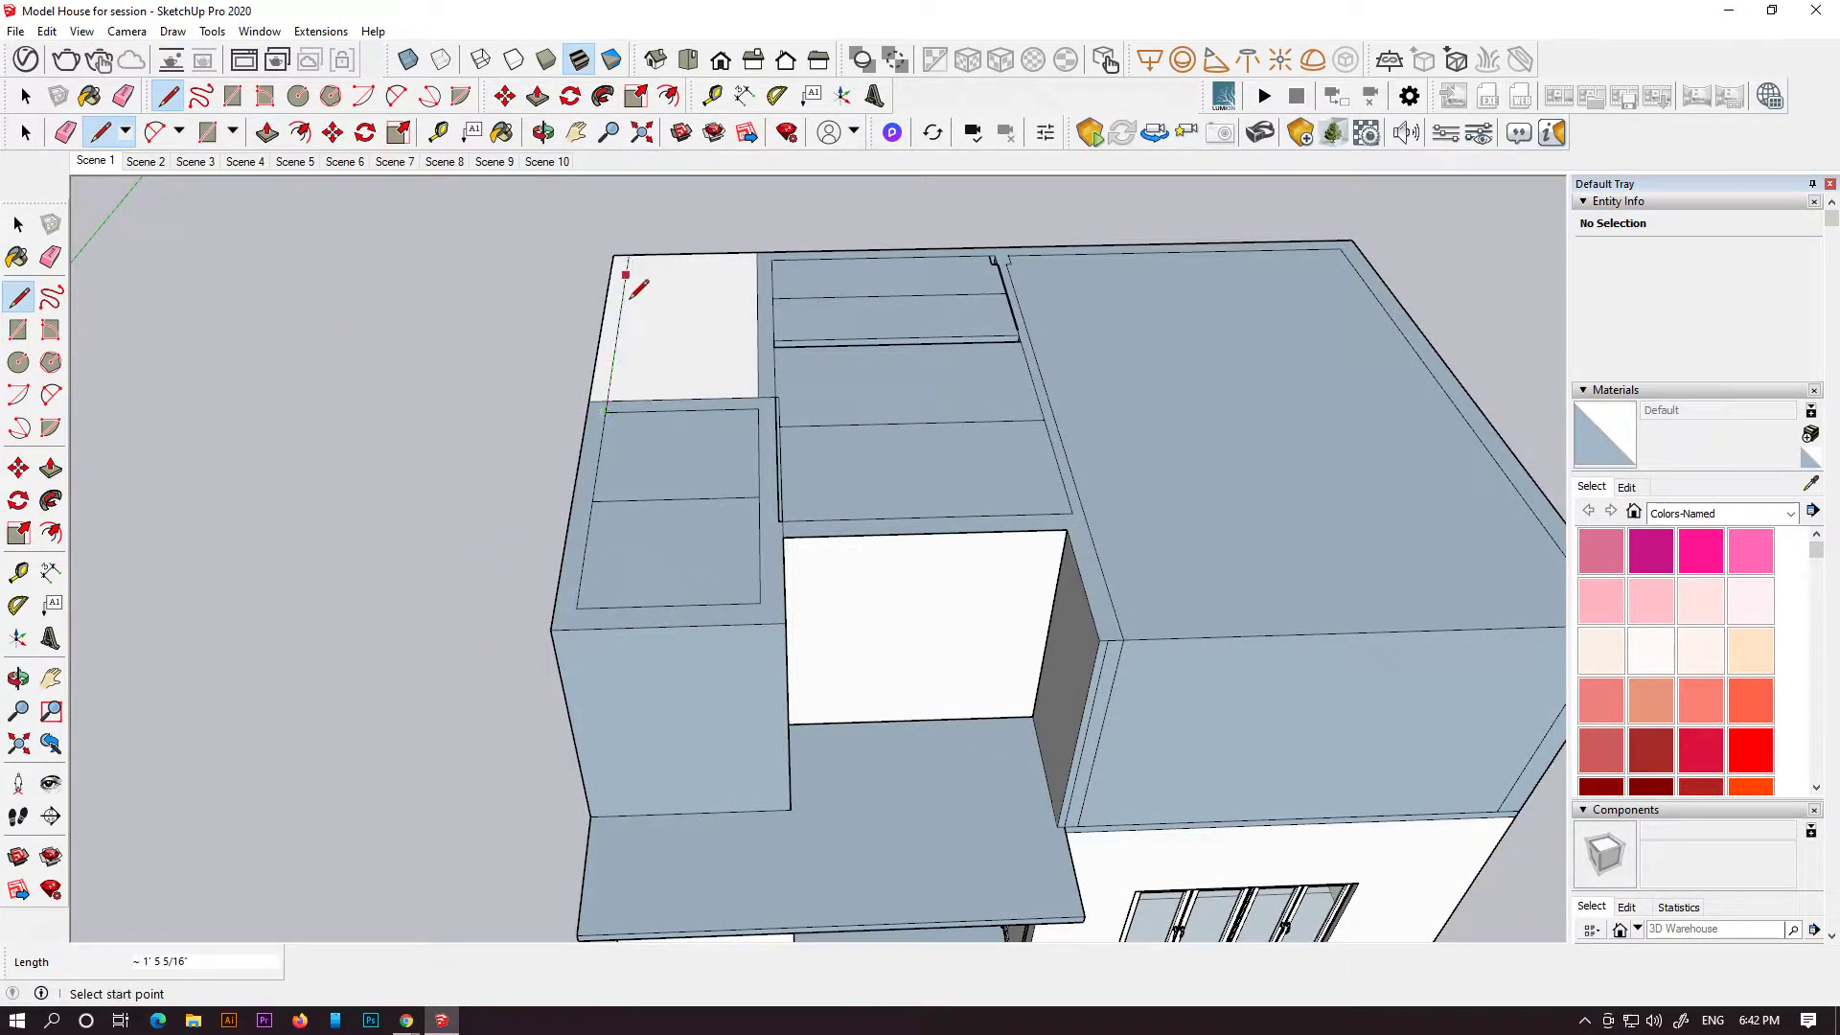
pyautogui.click(1007, 256)
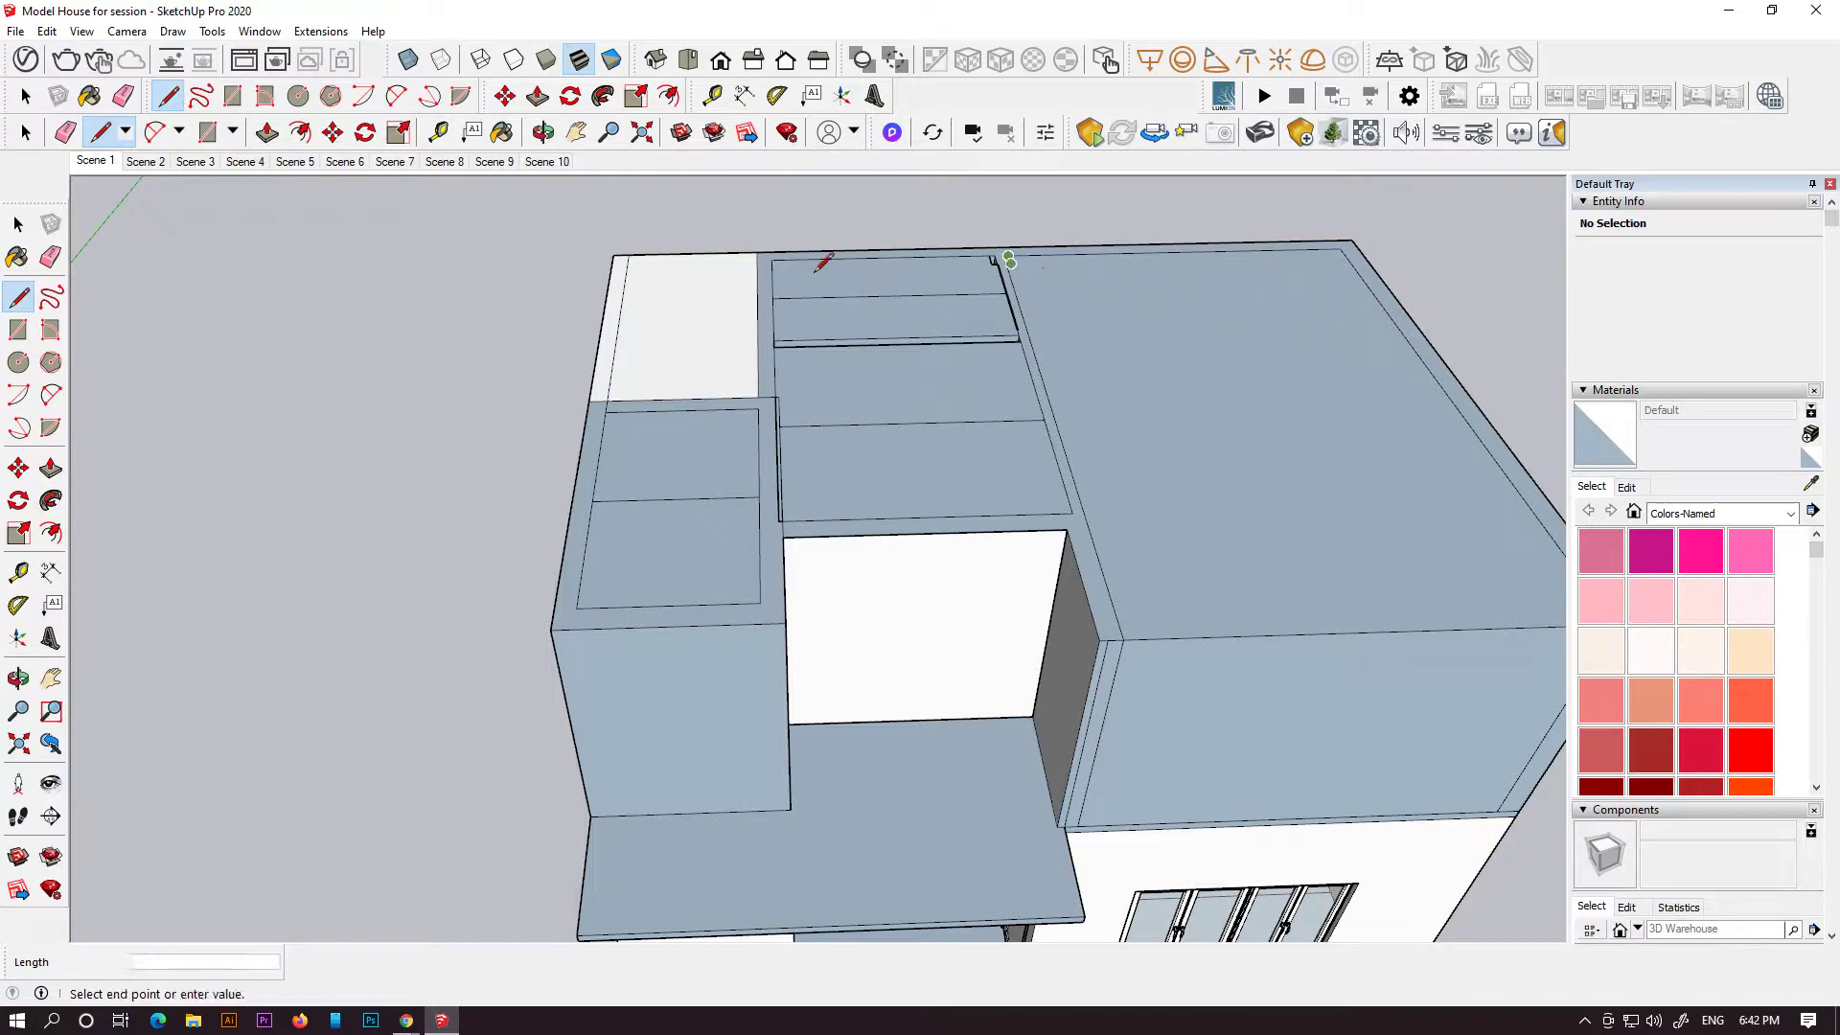
pyautogui.click(625, 257)
# - Draw the inner parapet line along the large room's front roof edge and erase the leftover edge segments around it
pyautogui.press('e')
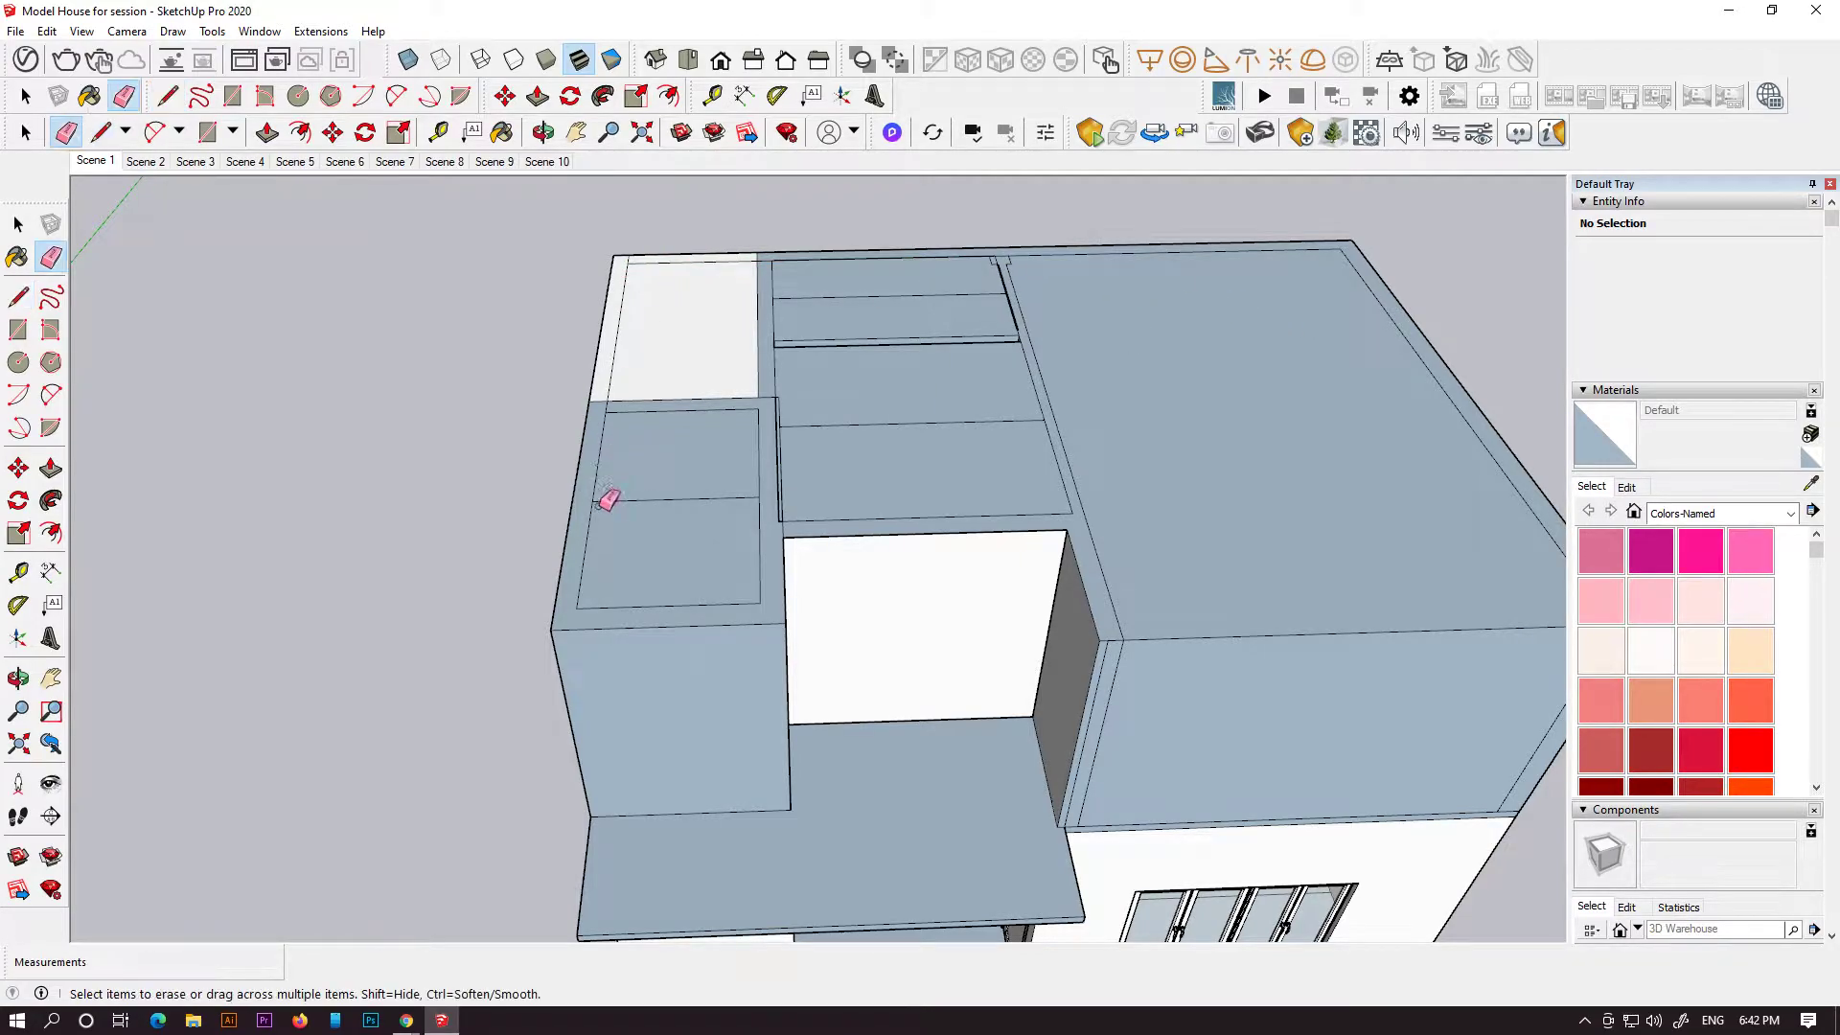
pyautogui.scroll(-3, 791, 629)
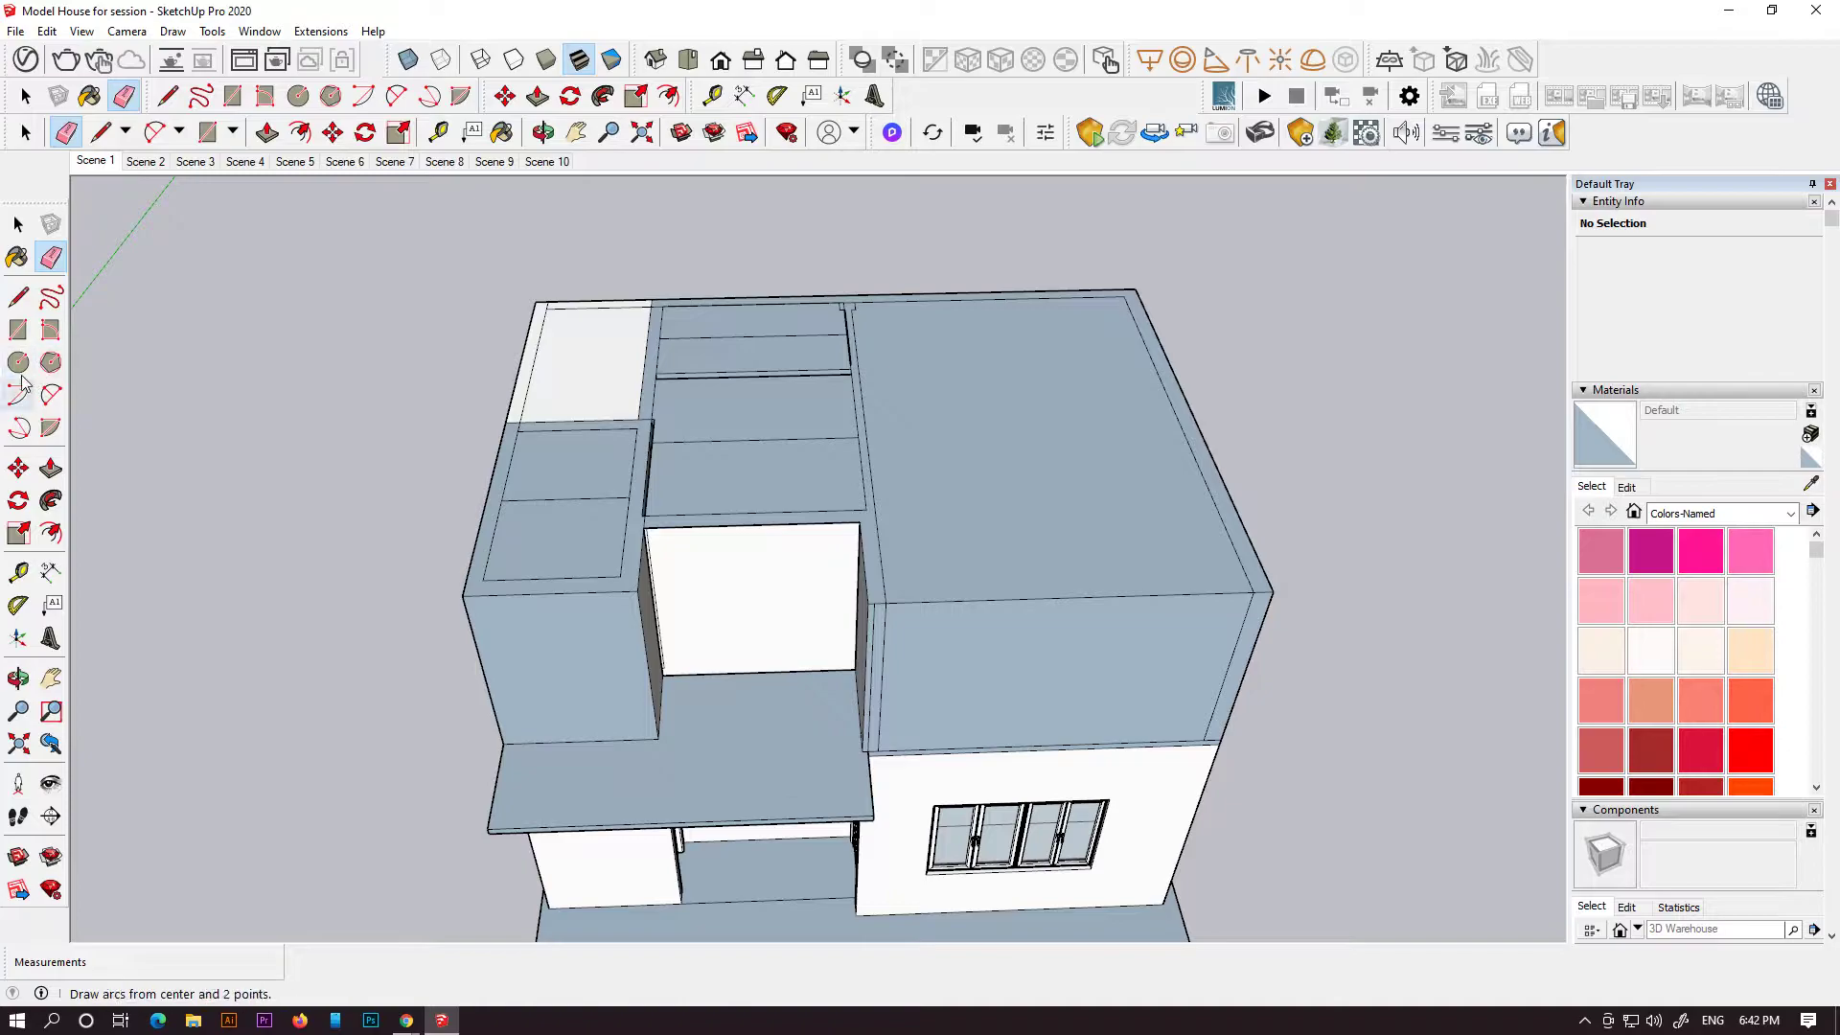
pyautogui.click(19, 298)
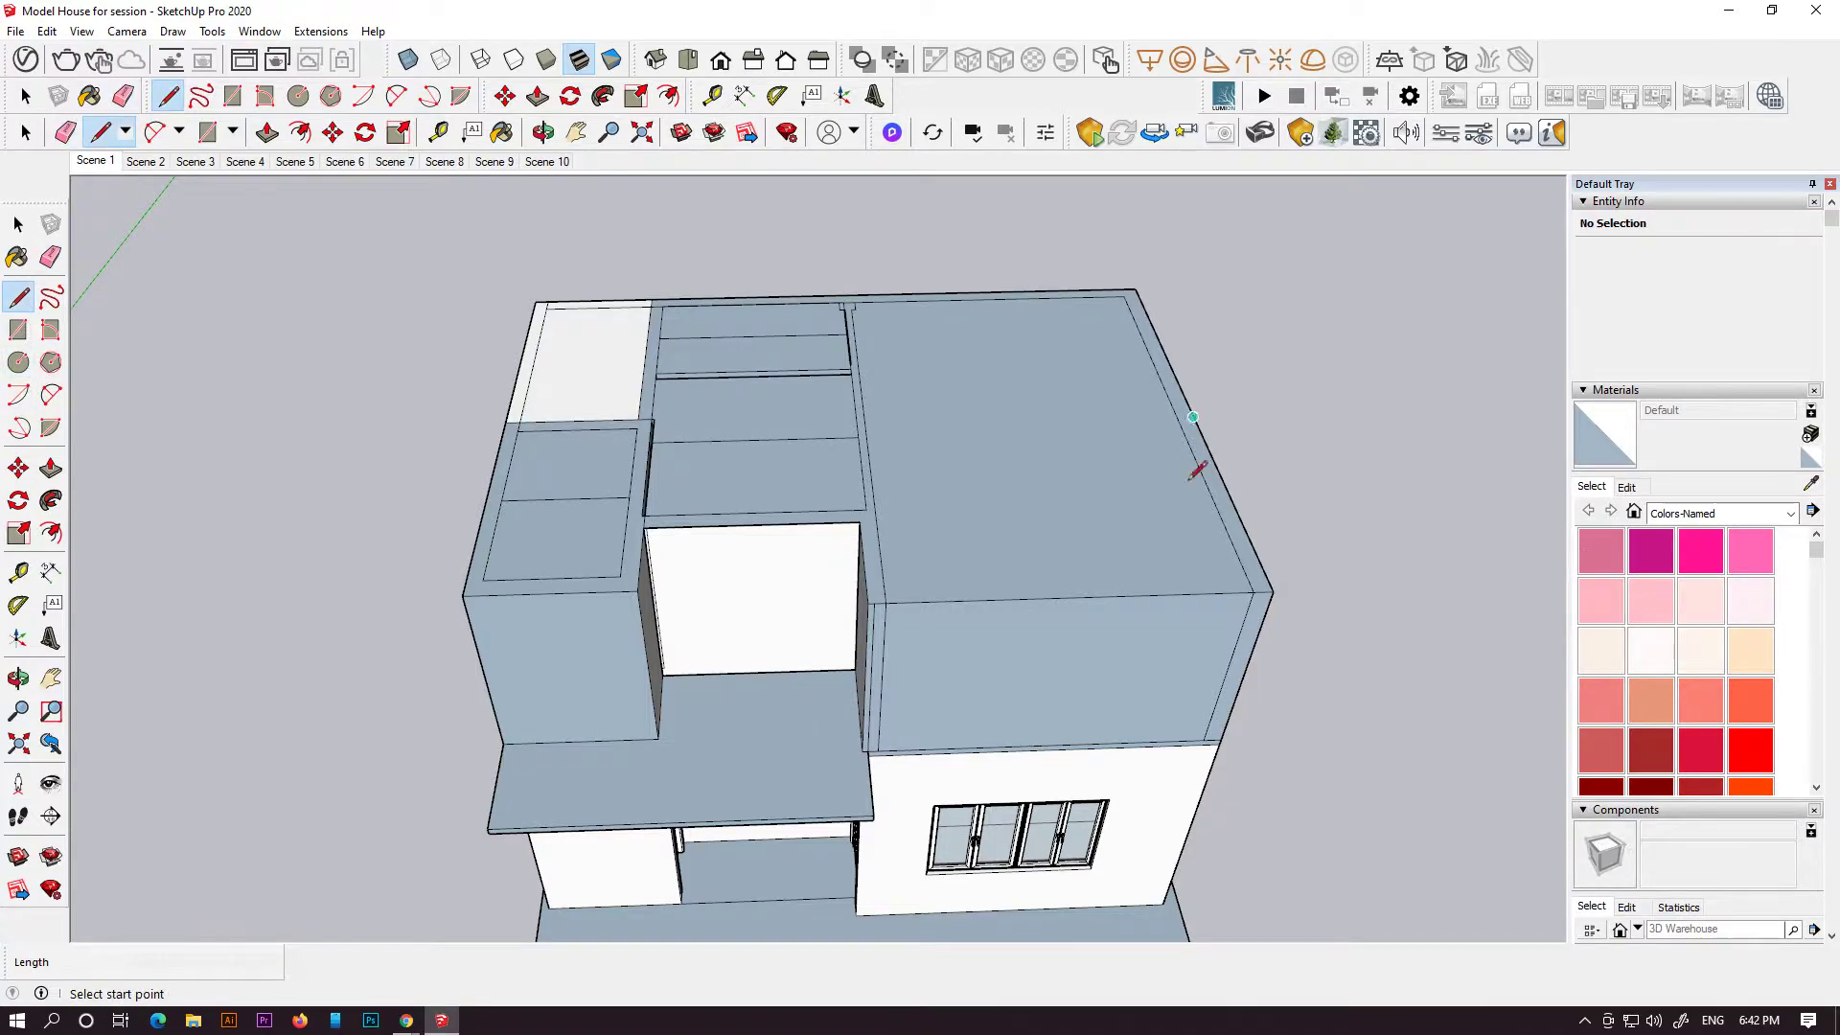
pyautogui.click(1251, 596)
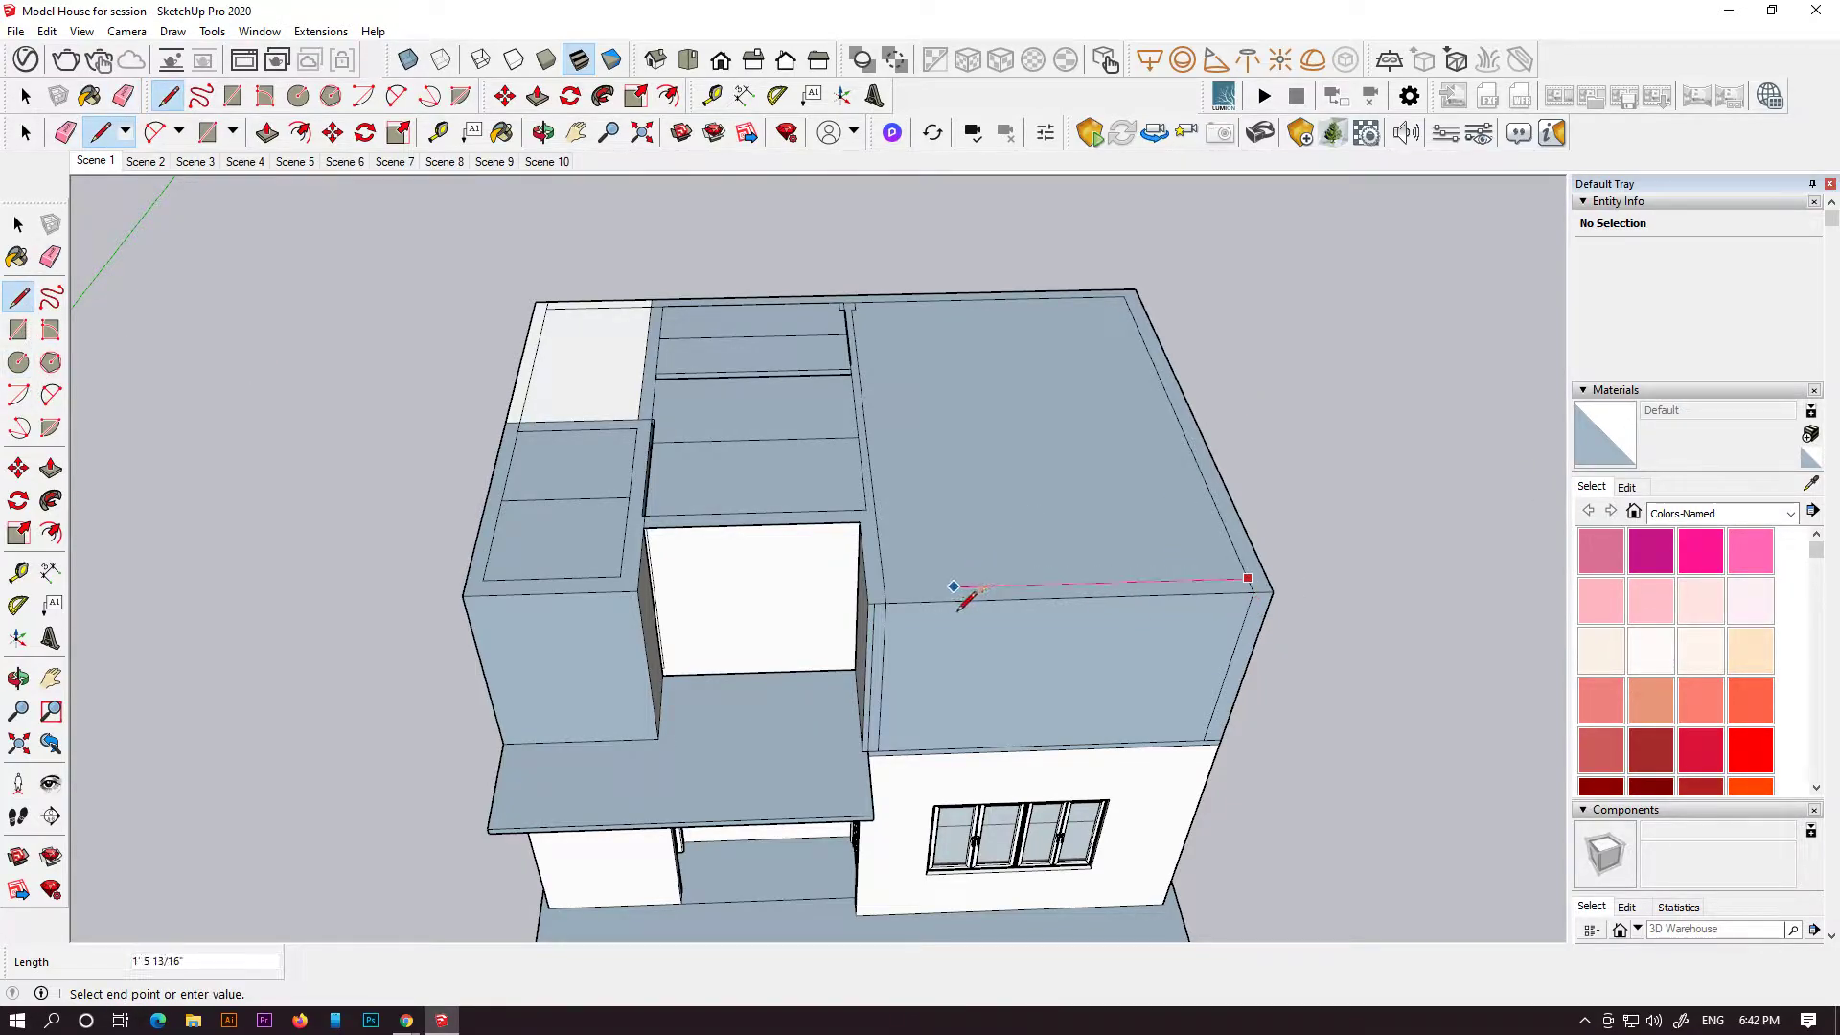
pyautogui.press('e')
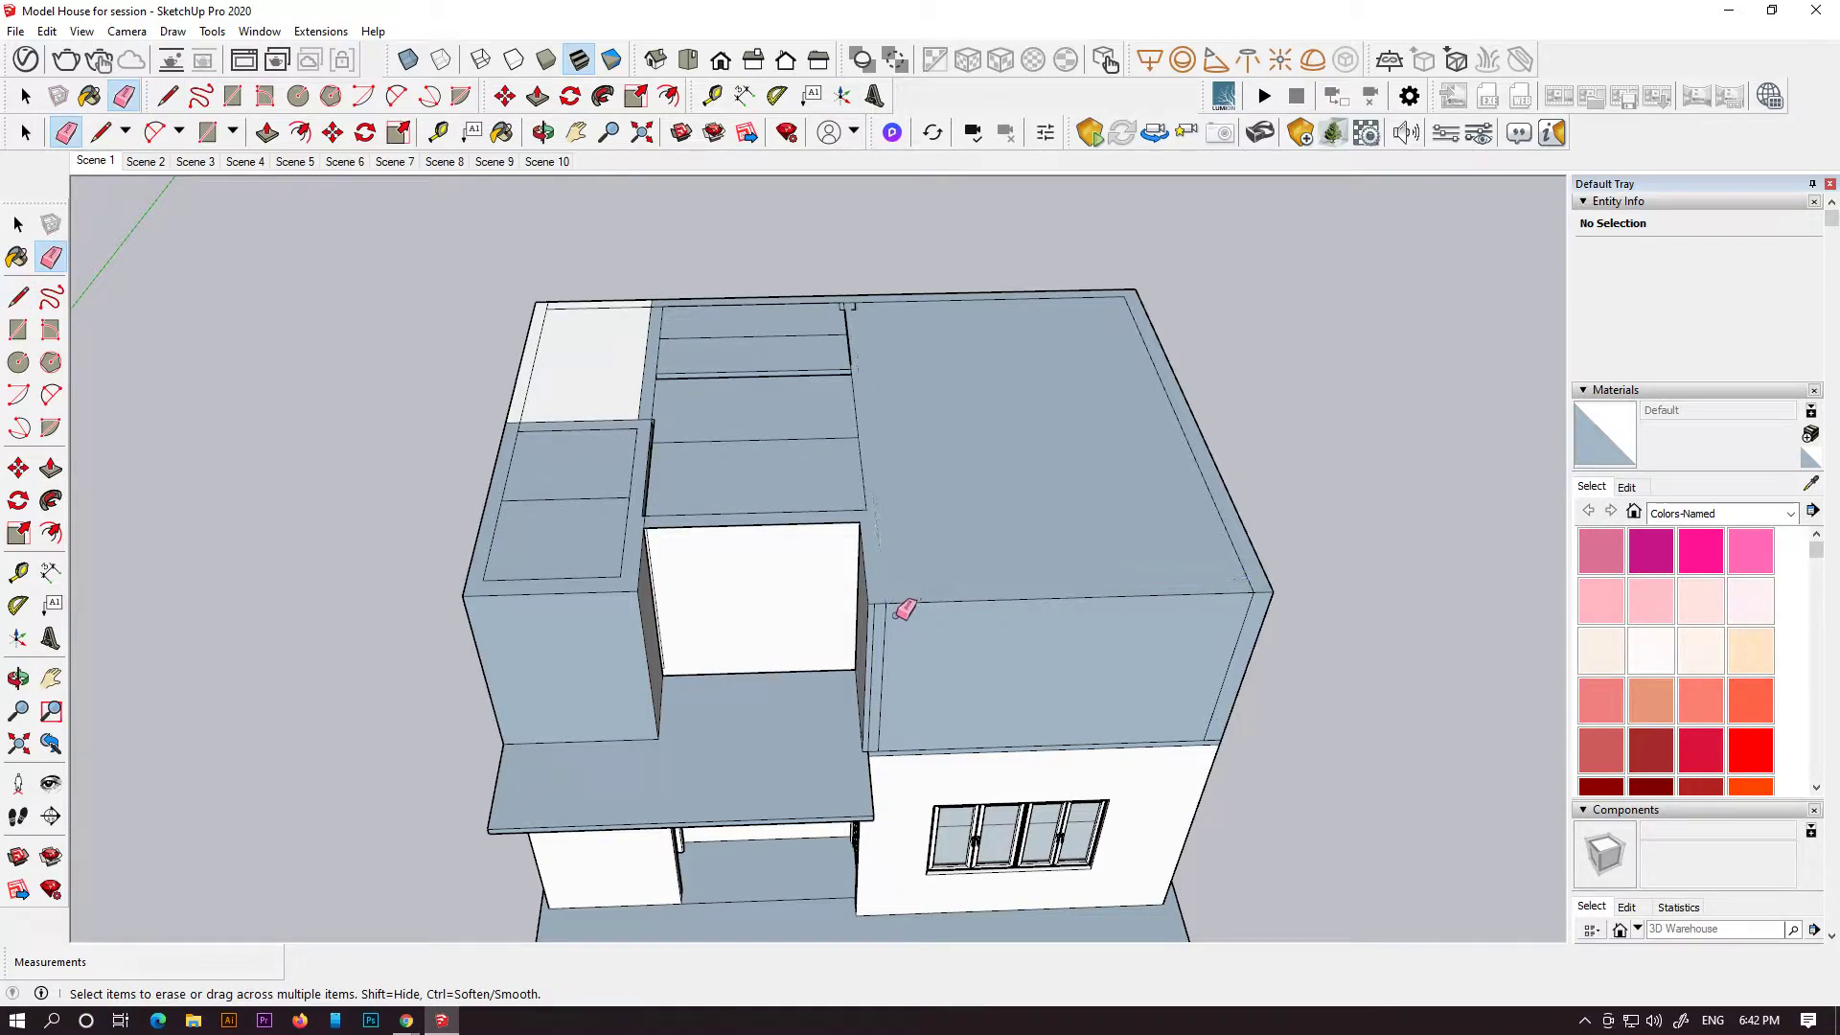
pyautogui.scroll(1, 1322, 628)
pyautogui.scroll(1, 1240, 607)
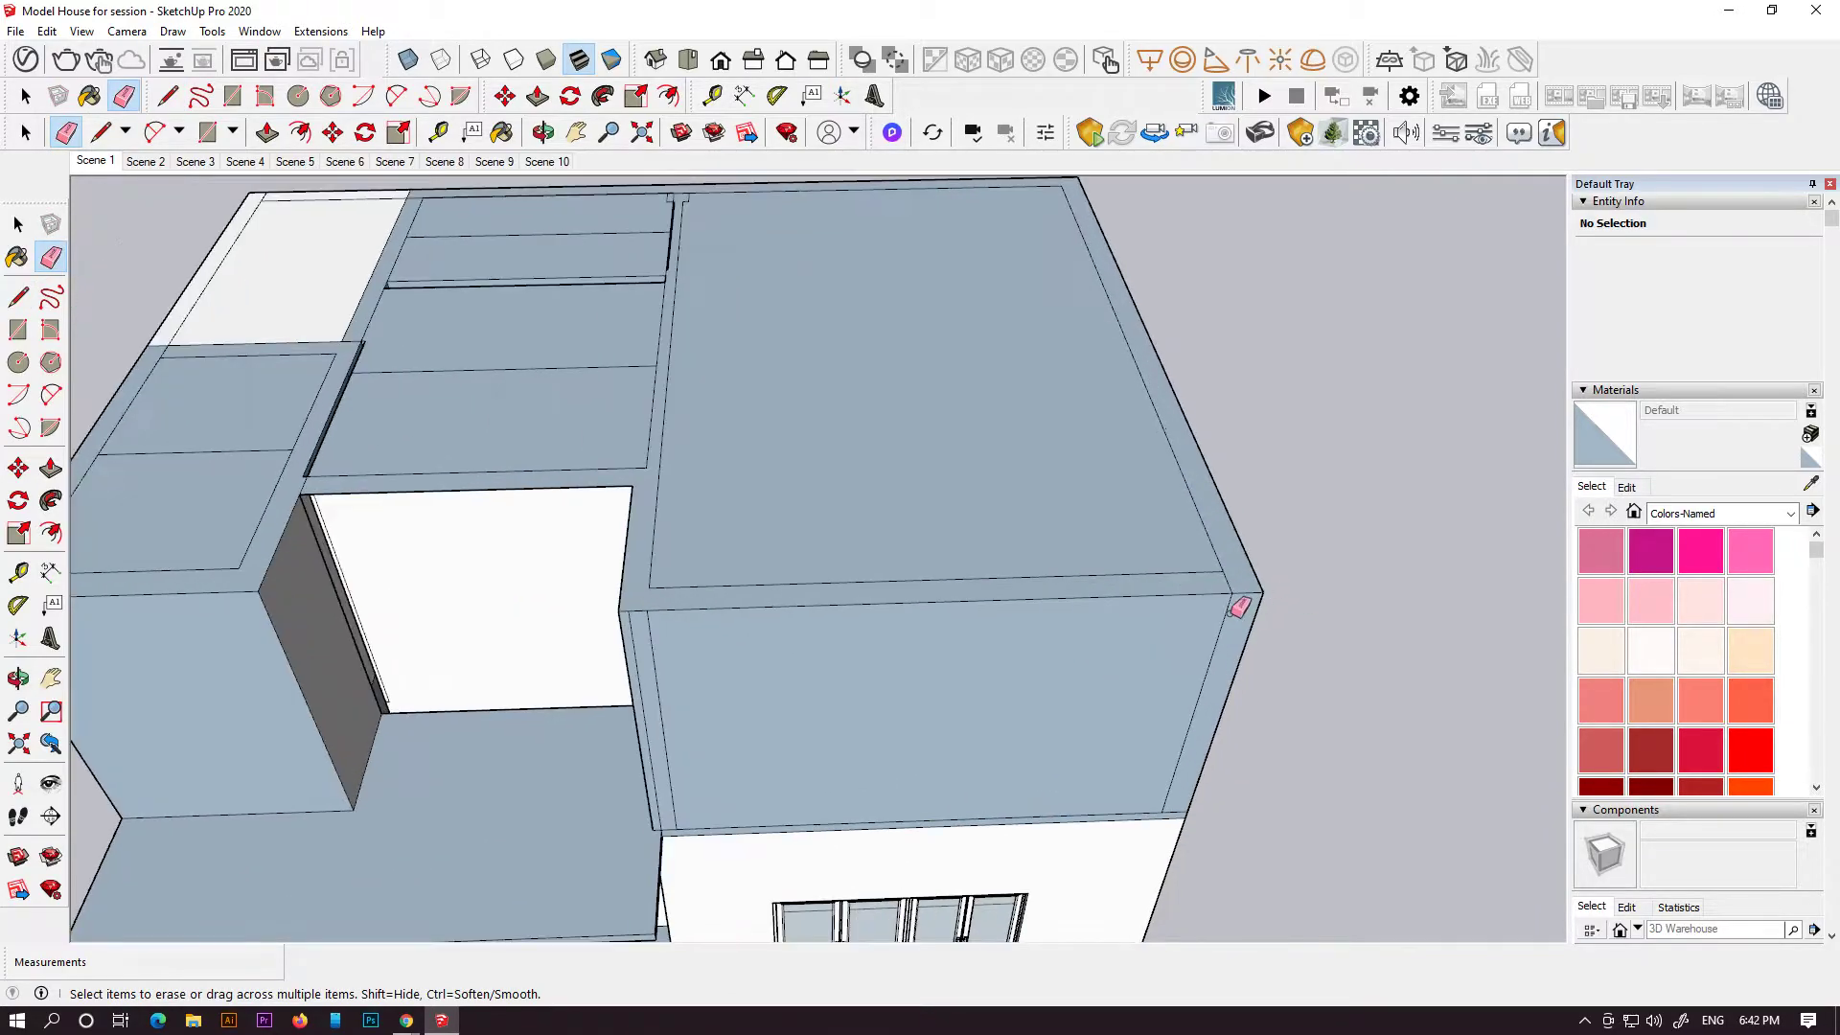
pyautogui.scroll(-2, 714, 537)
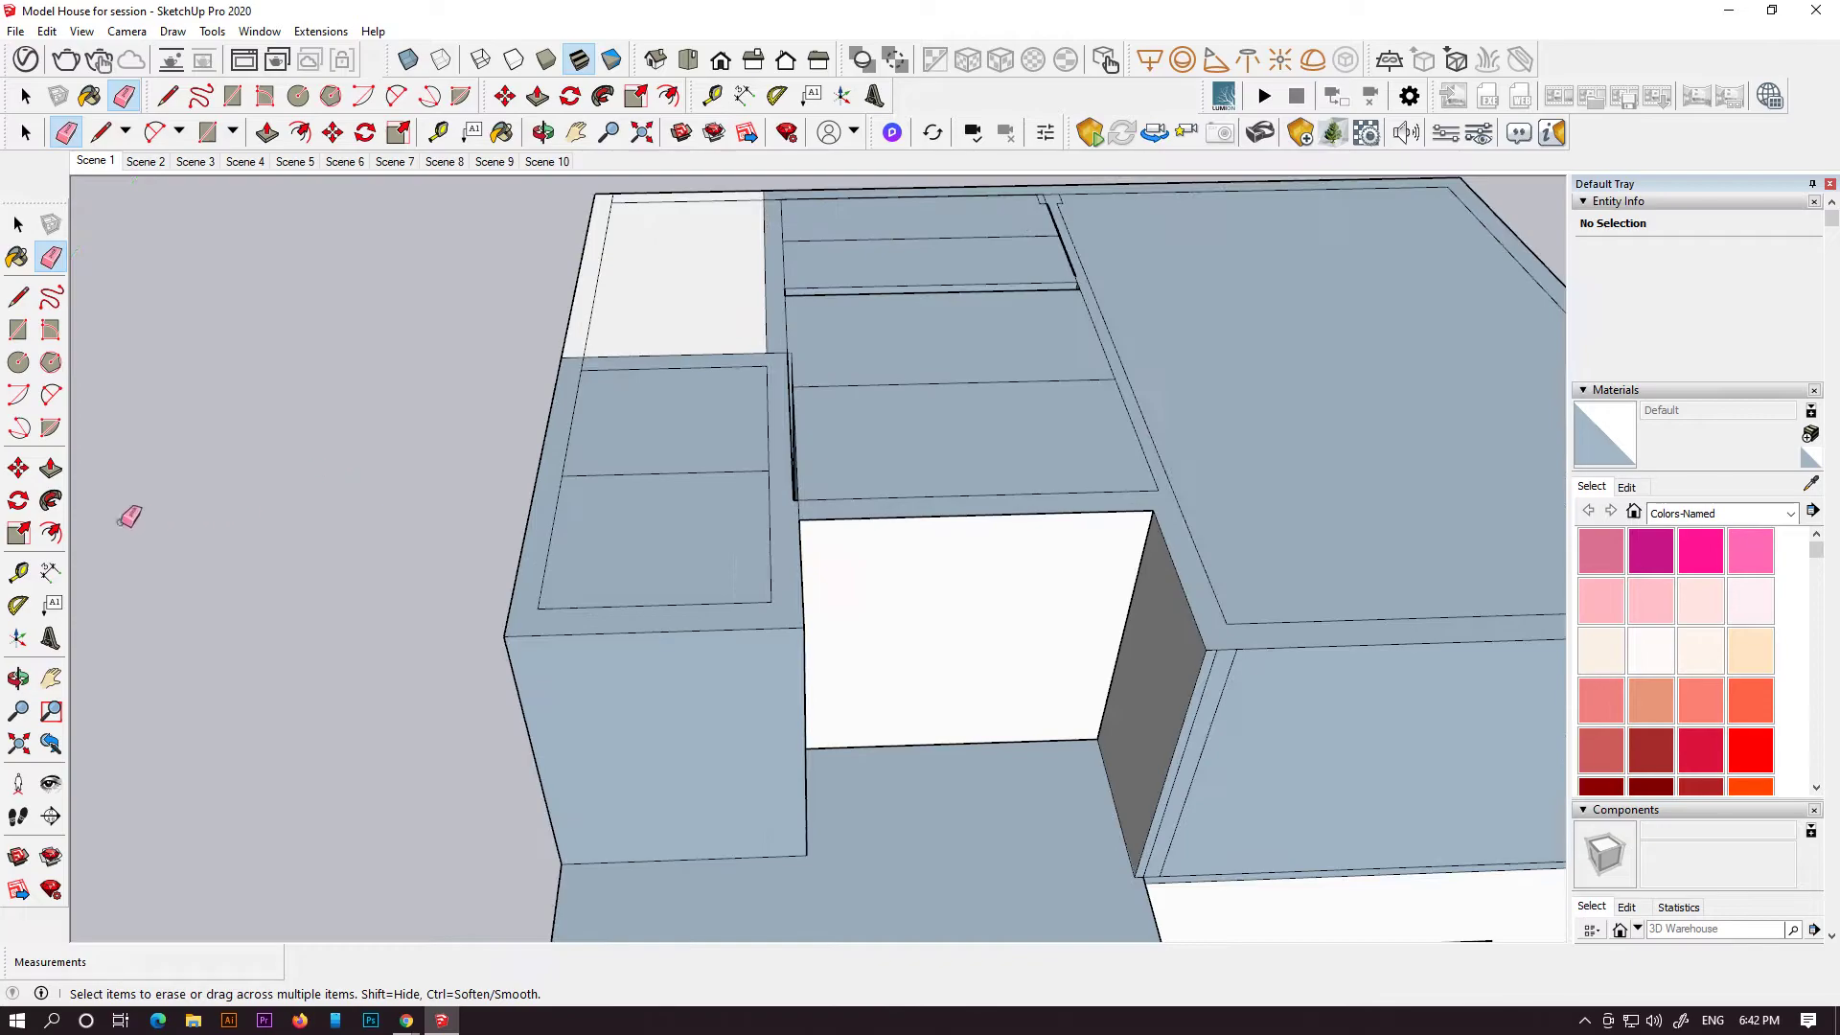
# - Pull the border face on top of the small front block upward to form a parapet
pyautogui.press('p')
pyautogui.click(791, 575)
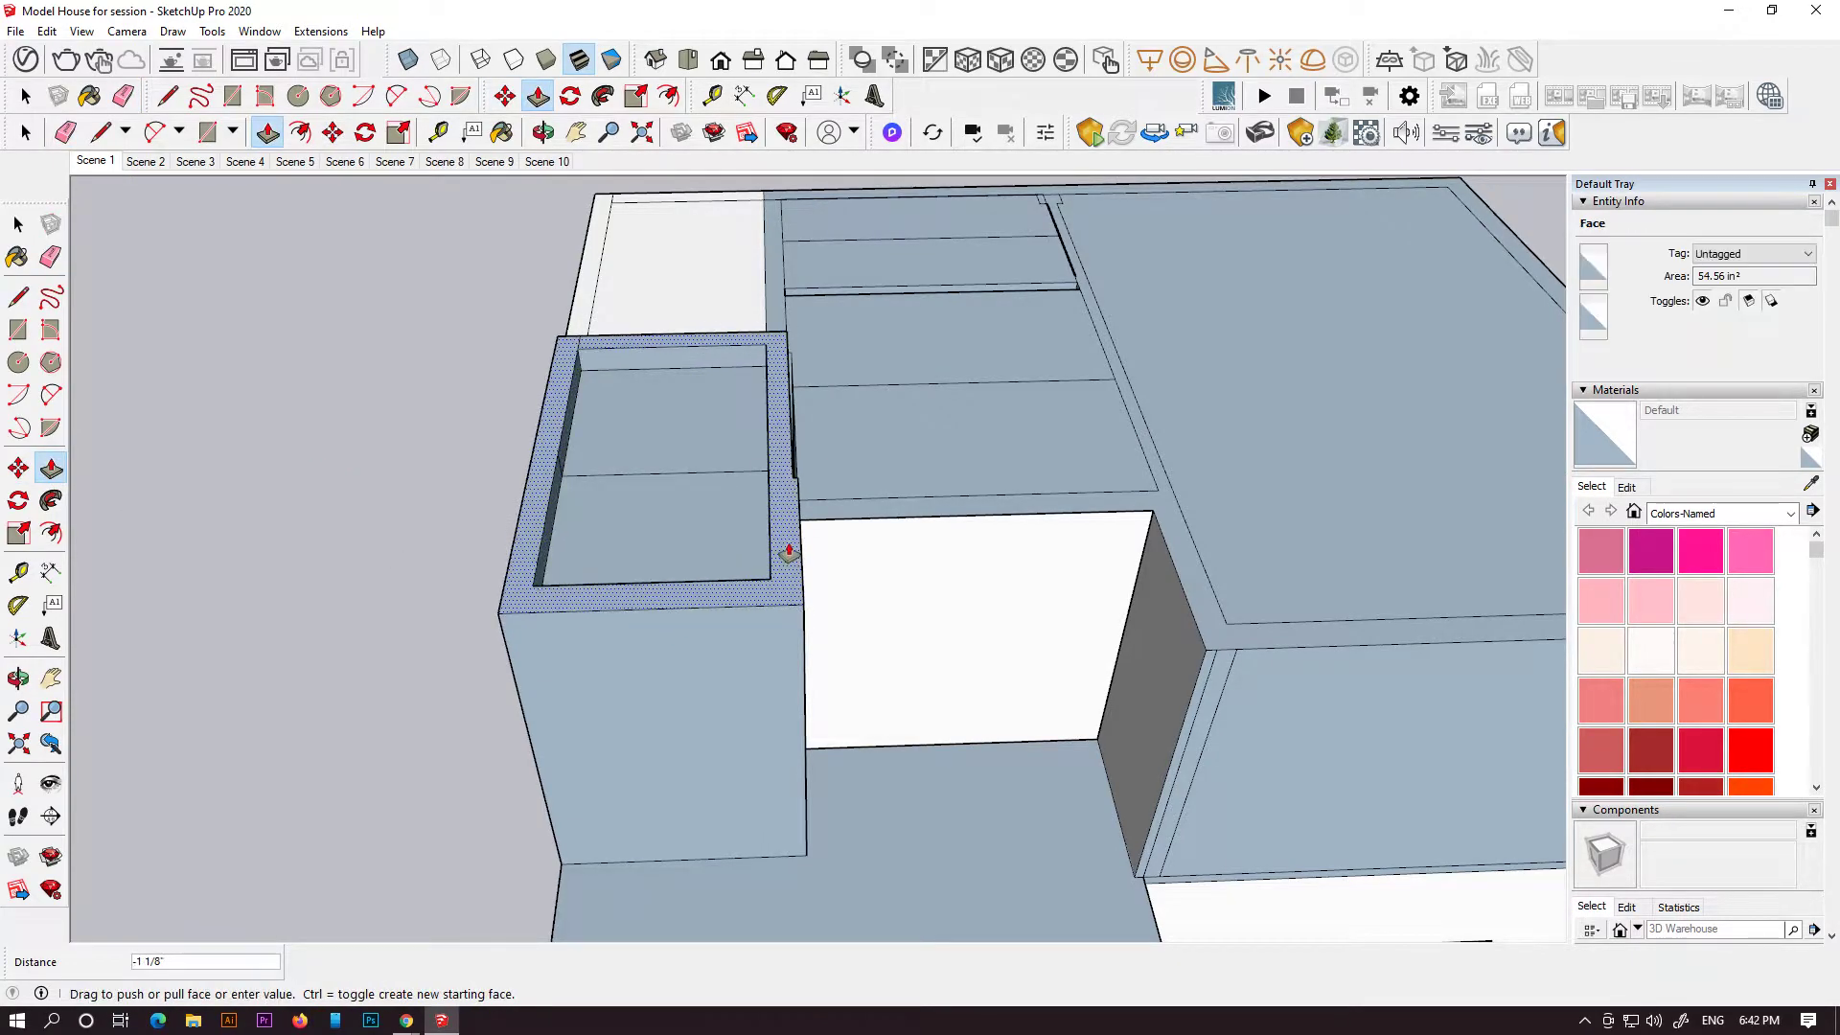
pyautogui.moveTo(792, 550); pyautogui.dragTo(807, 498)
pyautogui.moveTo(807, 498); pyautogui.dragTo(927, 463, button='middle')
# - Raise the rear corner block's outer roof strip to the front block's parapet height and repeat the pull on its adjoining strip
pyautogui.doubleClick(726, 523)
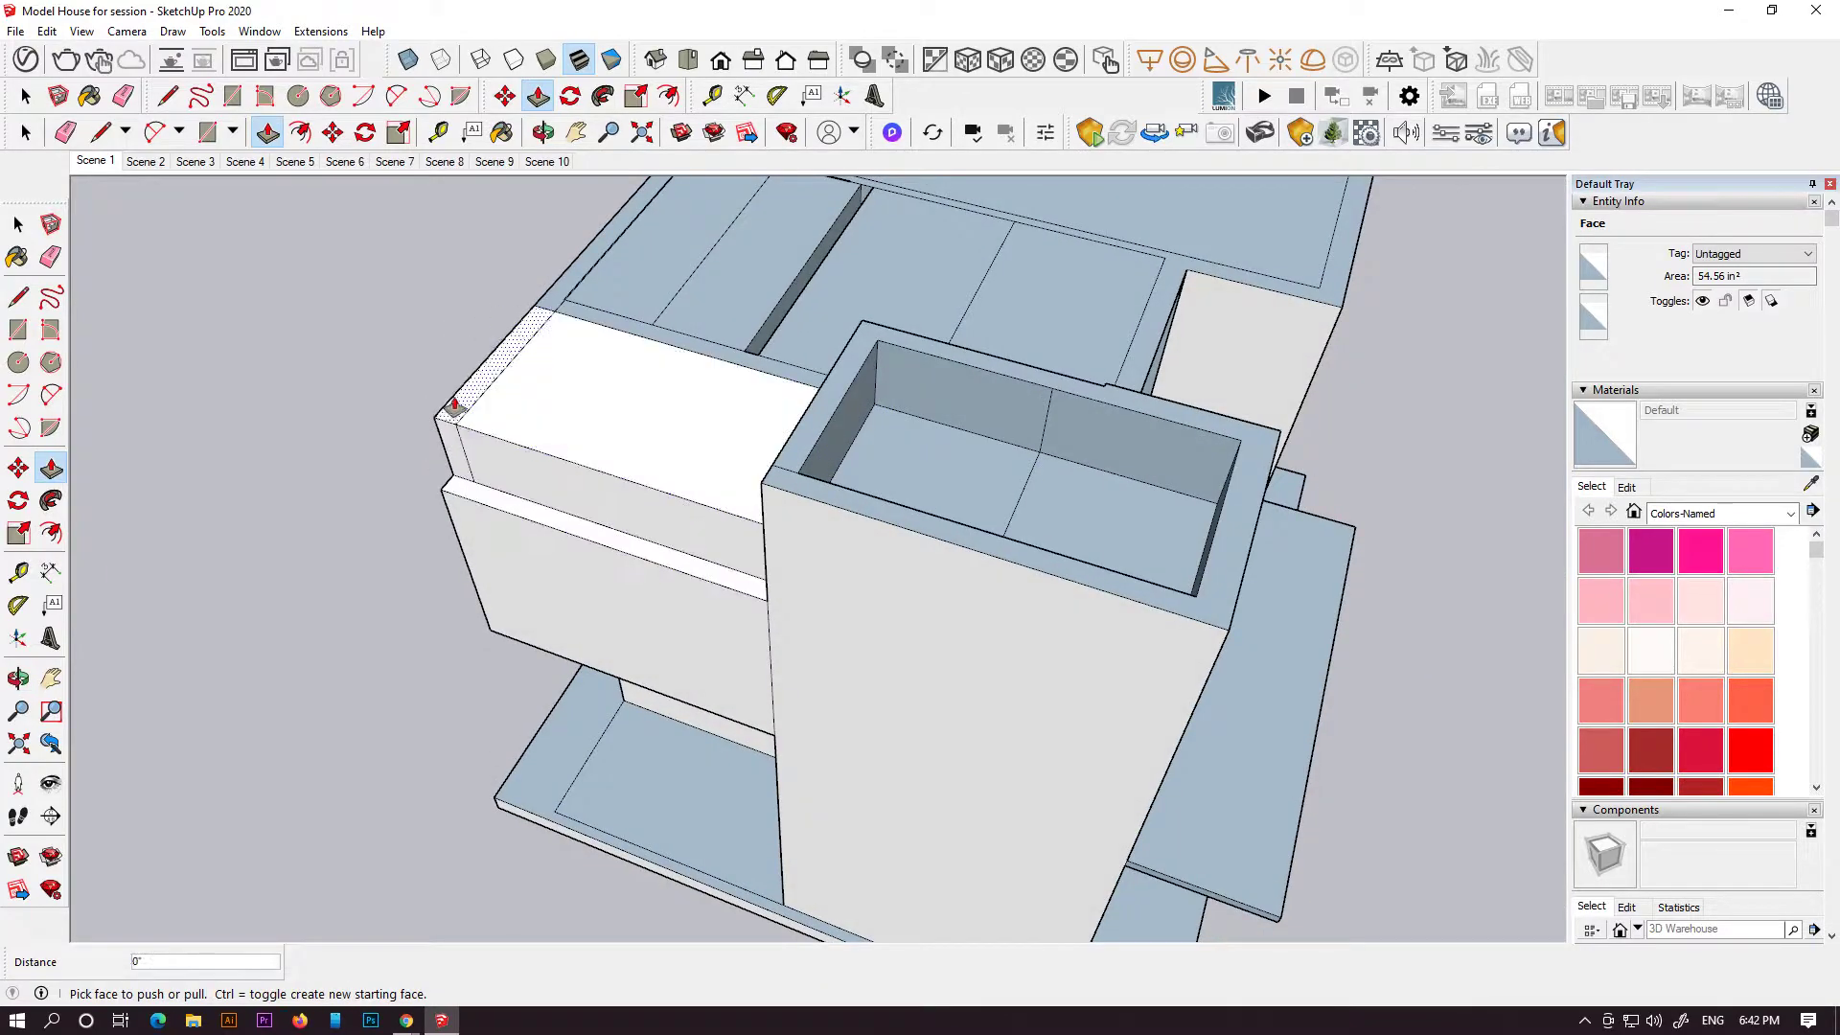
pyautogui.click(555, 488)
pyautogui.click(817, 400)
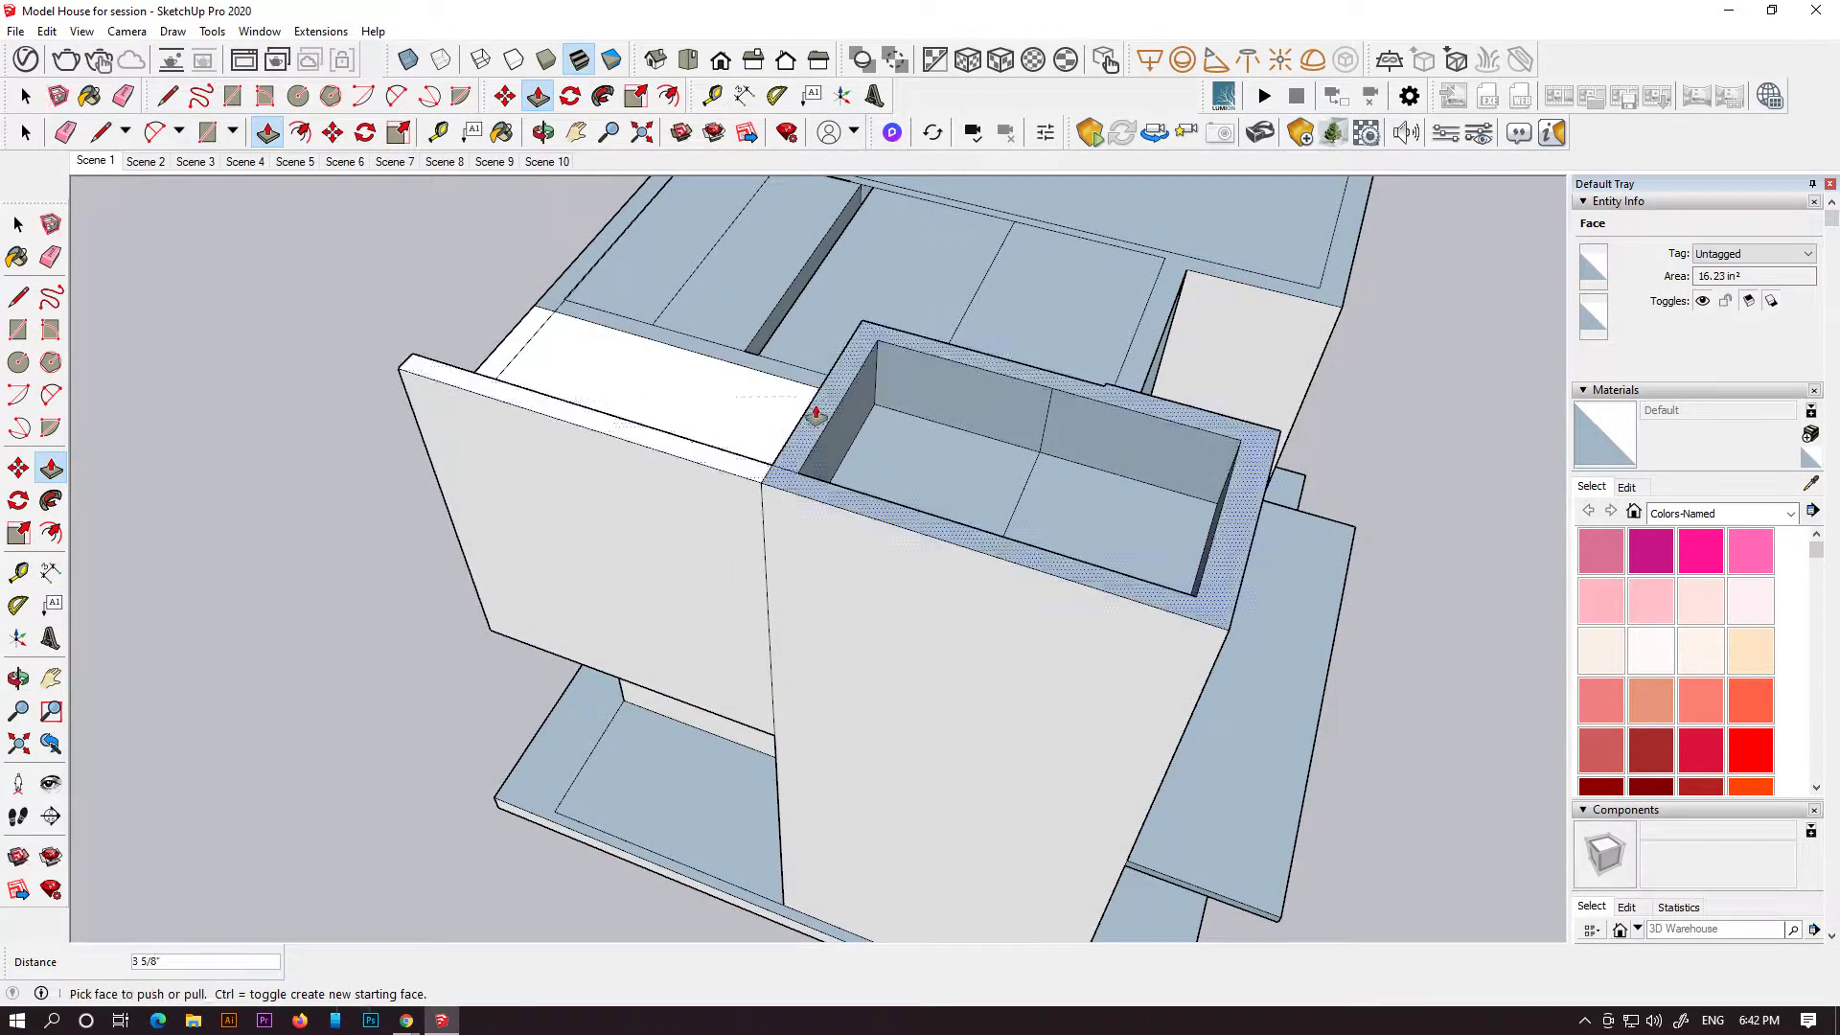
pyautogui.doubleClick(526, 353)
pyautogui.doubleClick(575, 299)
pyautogui.scroll(-3, 904, 433)
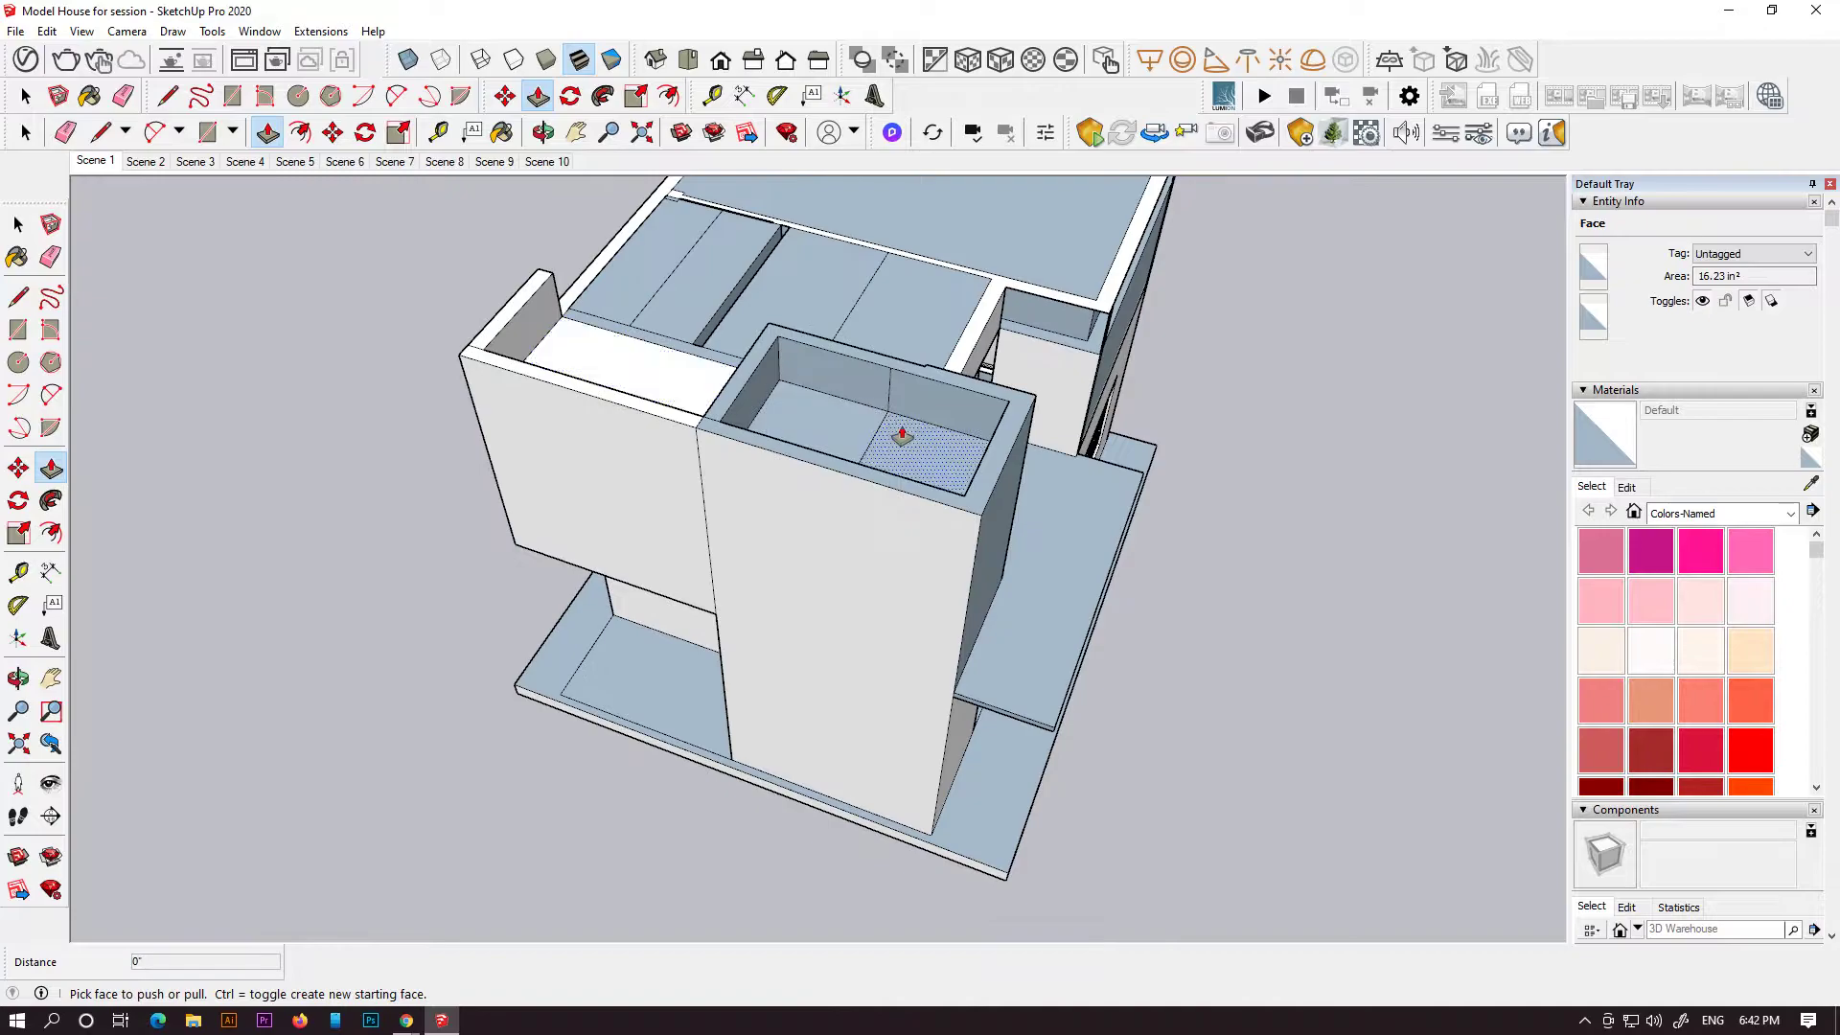
pyautogui.moveTo(904, 433); pyautogui.dragTo(356, 280, button='middle')
pyautogui.keyDown('shift'); pyautogui.moveTo(851, 337); pyautogui.dragTo(811, 621, button='middle'); pyautogui.keyUp('shift')
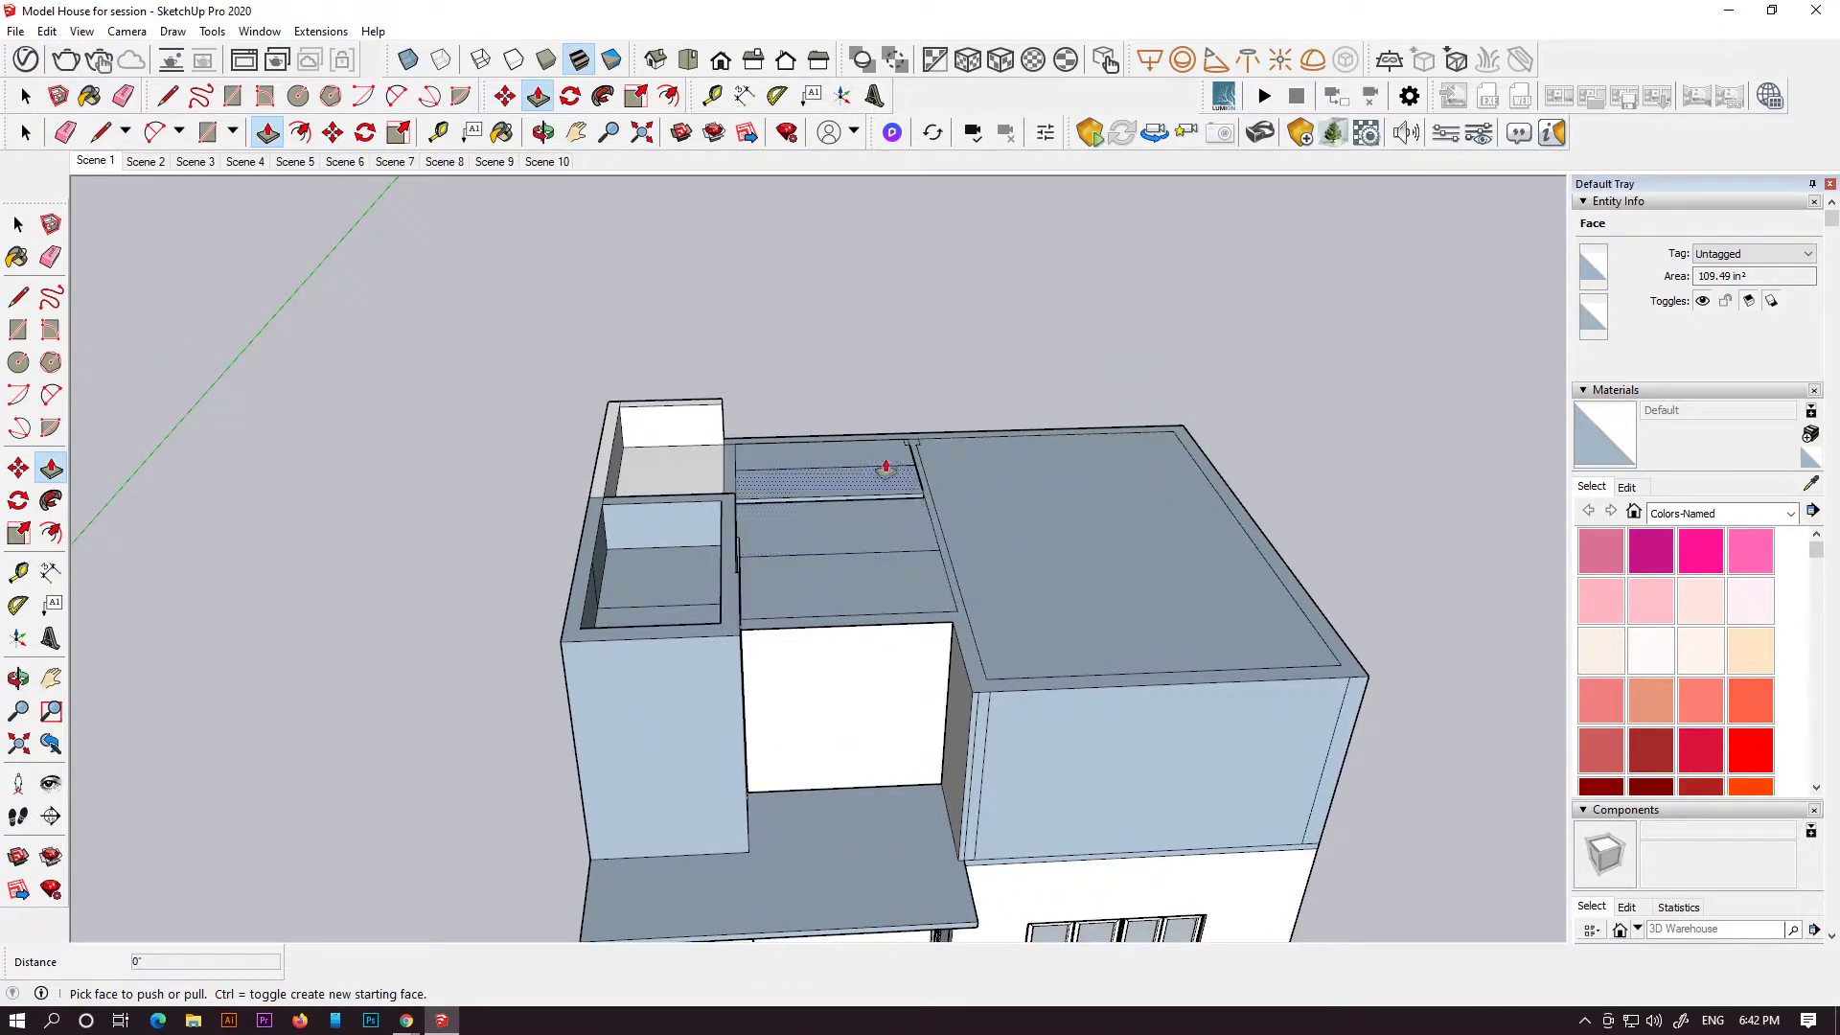
# - Raise the large room's roof border and the adjoining roof strips to the corner block's parapet height
pyautogui.click(766, 451)
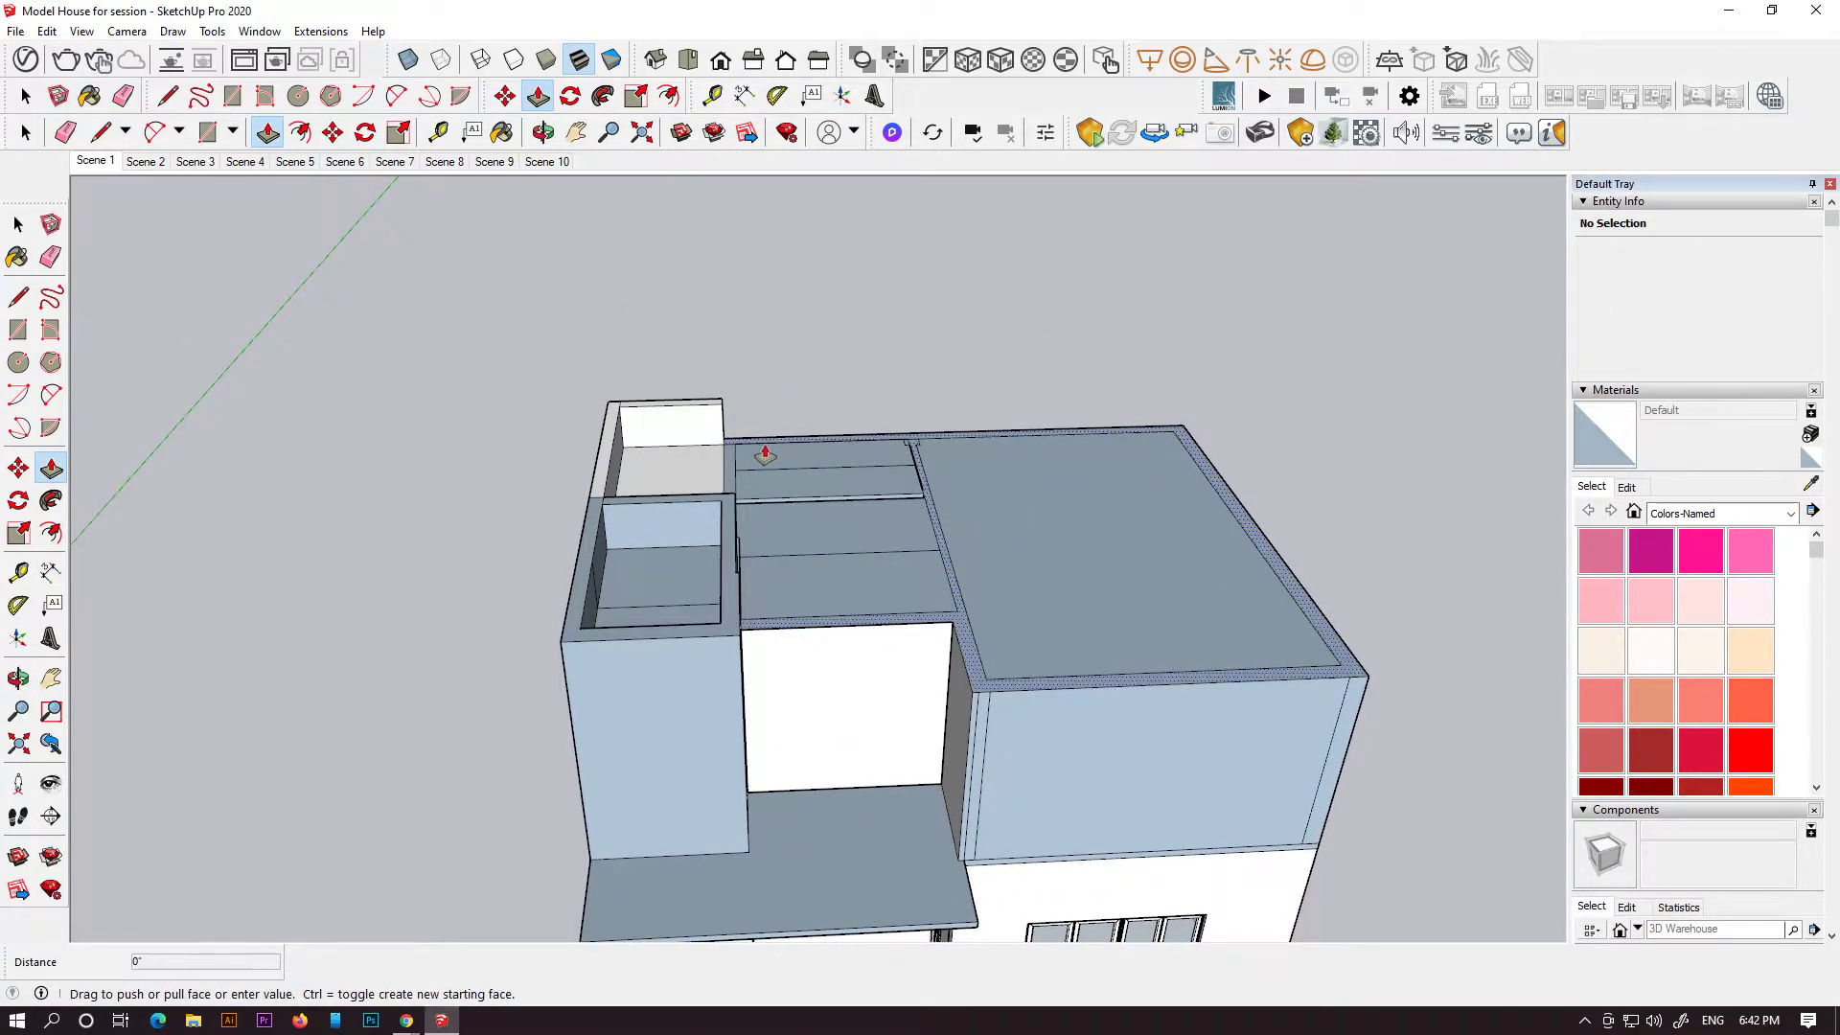
pyautogui.click(711, 407)
pyautogui.click(756, 434)
pyautogui.click(708, 422)
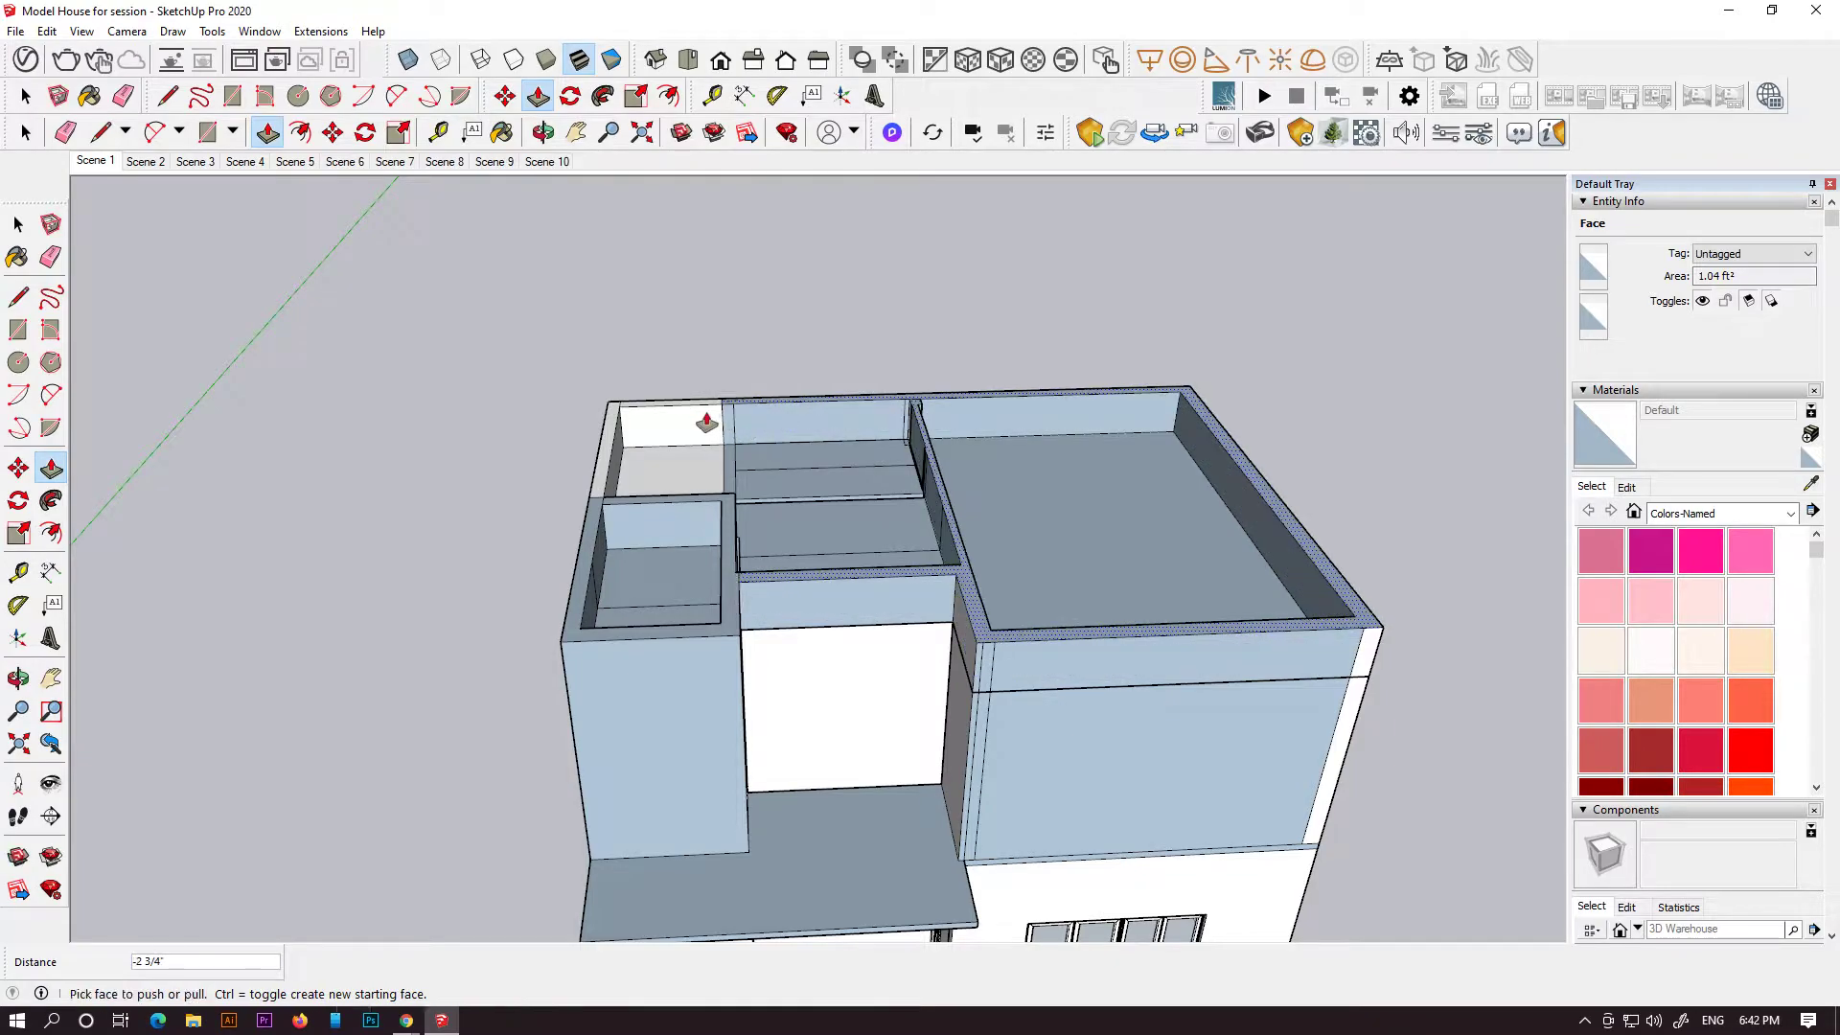
# - Adjust the parapet and wall faces between the front block and the upper entrance recess with Push/Pull
pyautogui.scroll(-5, 707, 423)
pyautogui.moveTo(821, 558); pyautogui.dragTo(579, 624, button='middle')
pyautogui.scroll(5, 612, 466)
pyautogui.moveTo(613, 505); pyautogui.dragTo(587, 550, button='middle')
pyautogui.scroll(5, 589, 510)
pyautogui.click(604, 451)
pyautogui.click(551, 424)
pyautogui.moveTo(551, 425); pyautogui.dragTo(686, 607, button='middle')
pyautogui.click(642, 605)
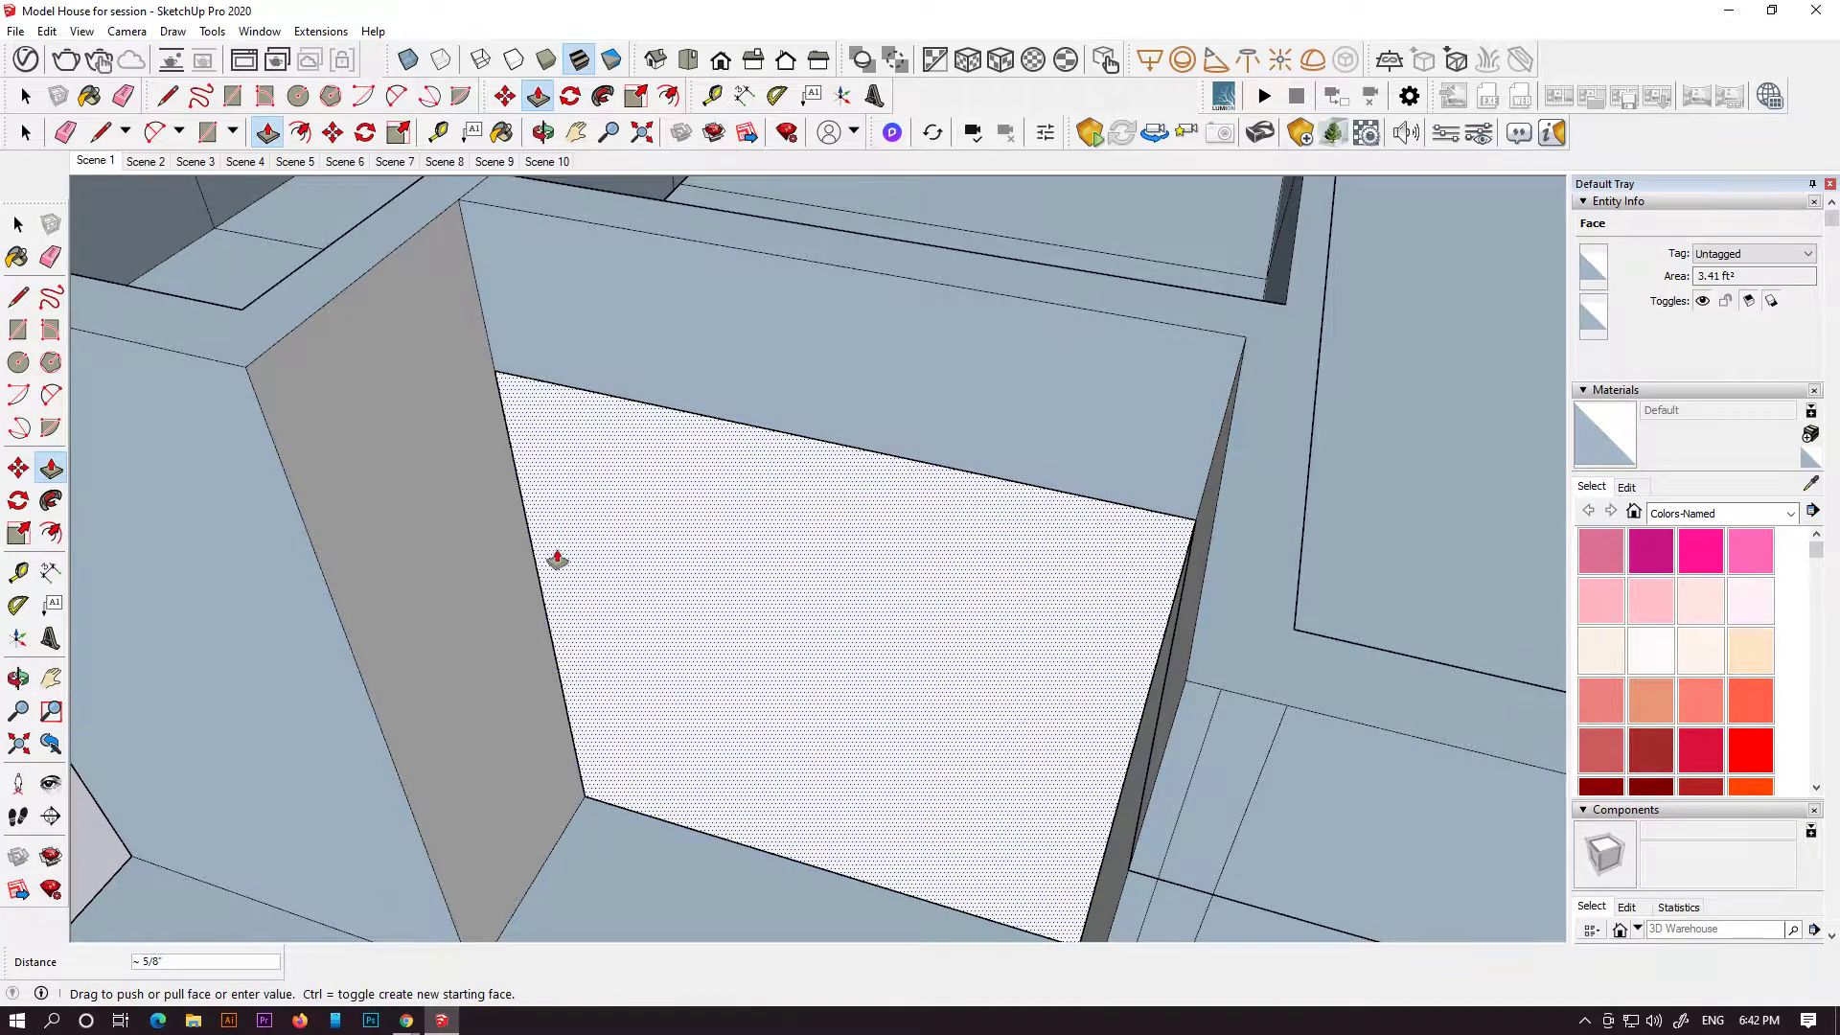
# - Draw door rectangles on the upper recess's two facing side walls, the front block's one about 1' 5/8" by 4 1/16"
pyautogui.scroll(-5, 628, 718)
pyautogui.moveTo(629, 719); pyautogui.dragTo(1054, 623, button='middle')
pyautogui.press('r')
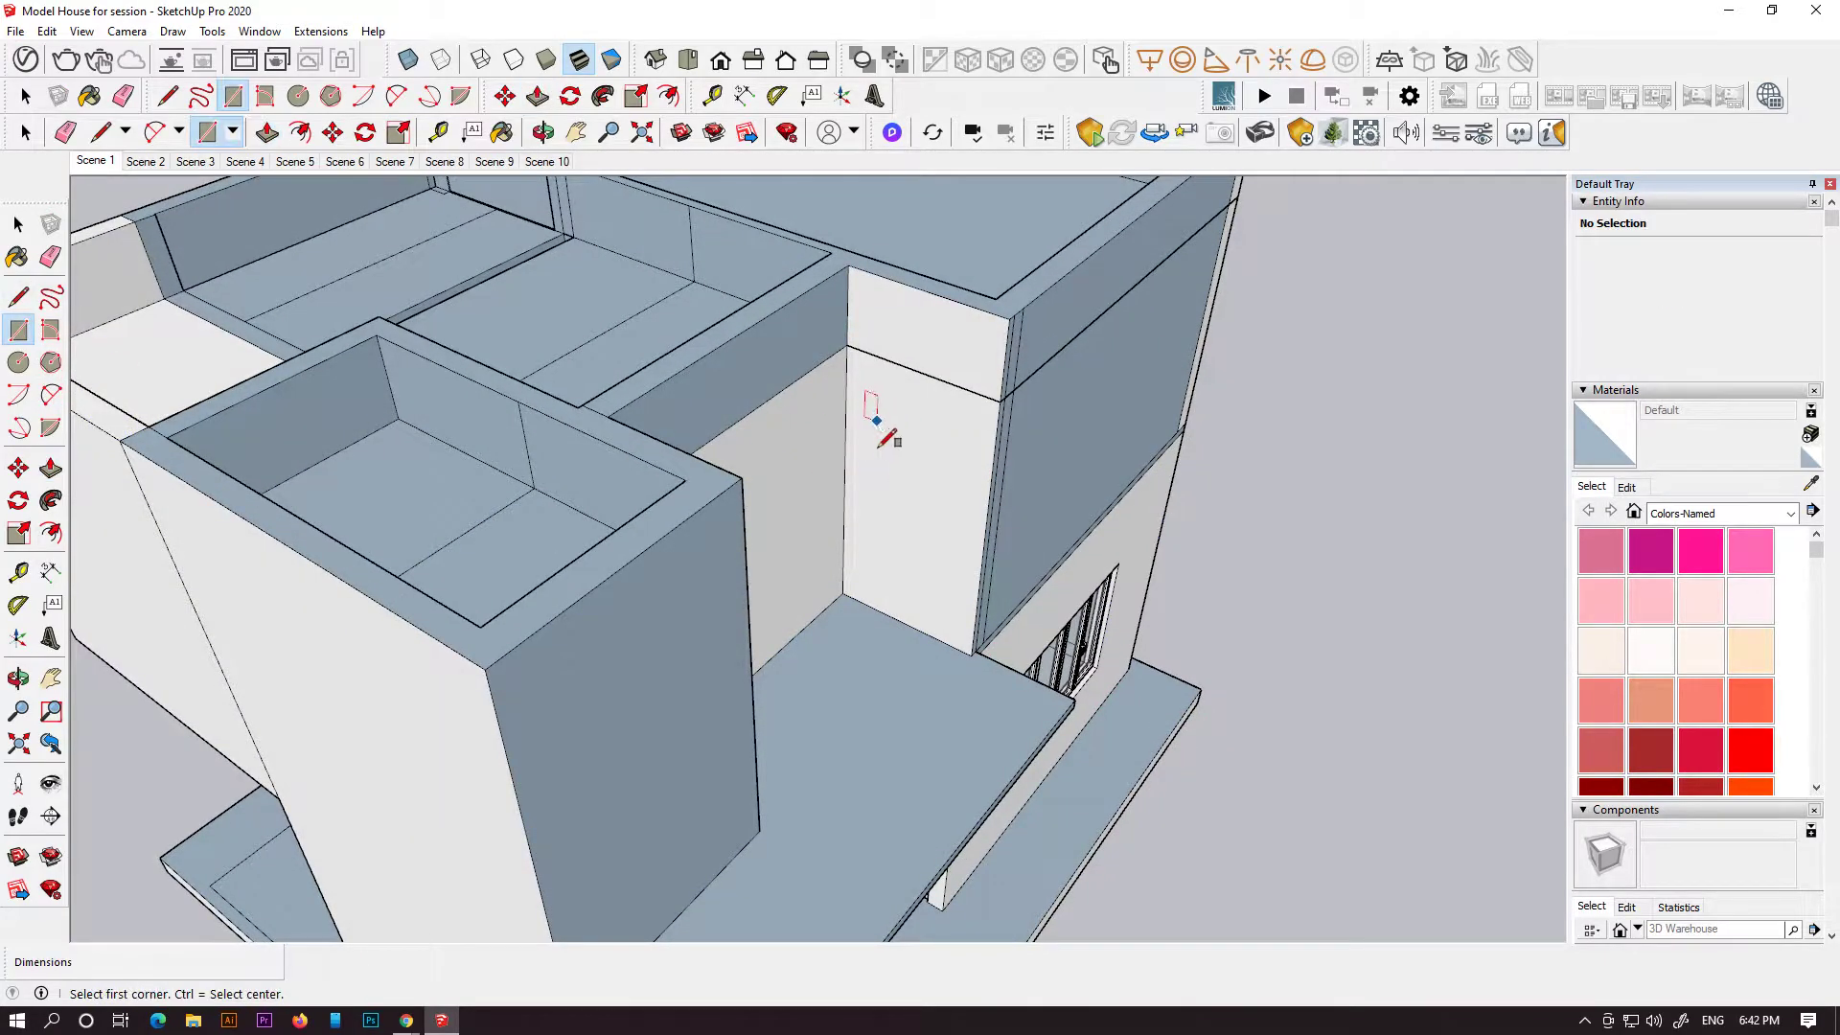
pyautogui.click(869, 403)
pyautogui.moveTo(1023, 654); pyautogui.dragTo(409, 301, button='middle')
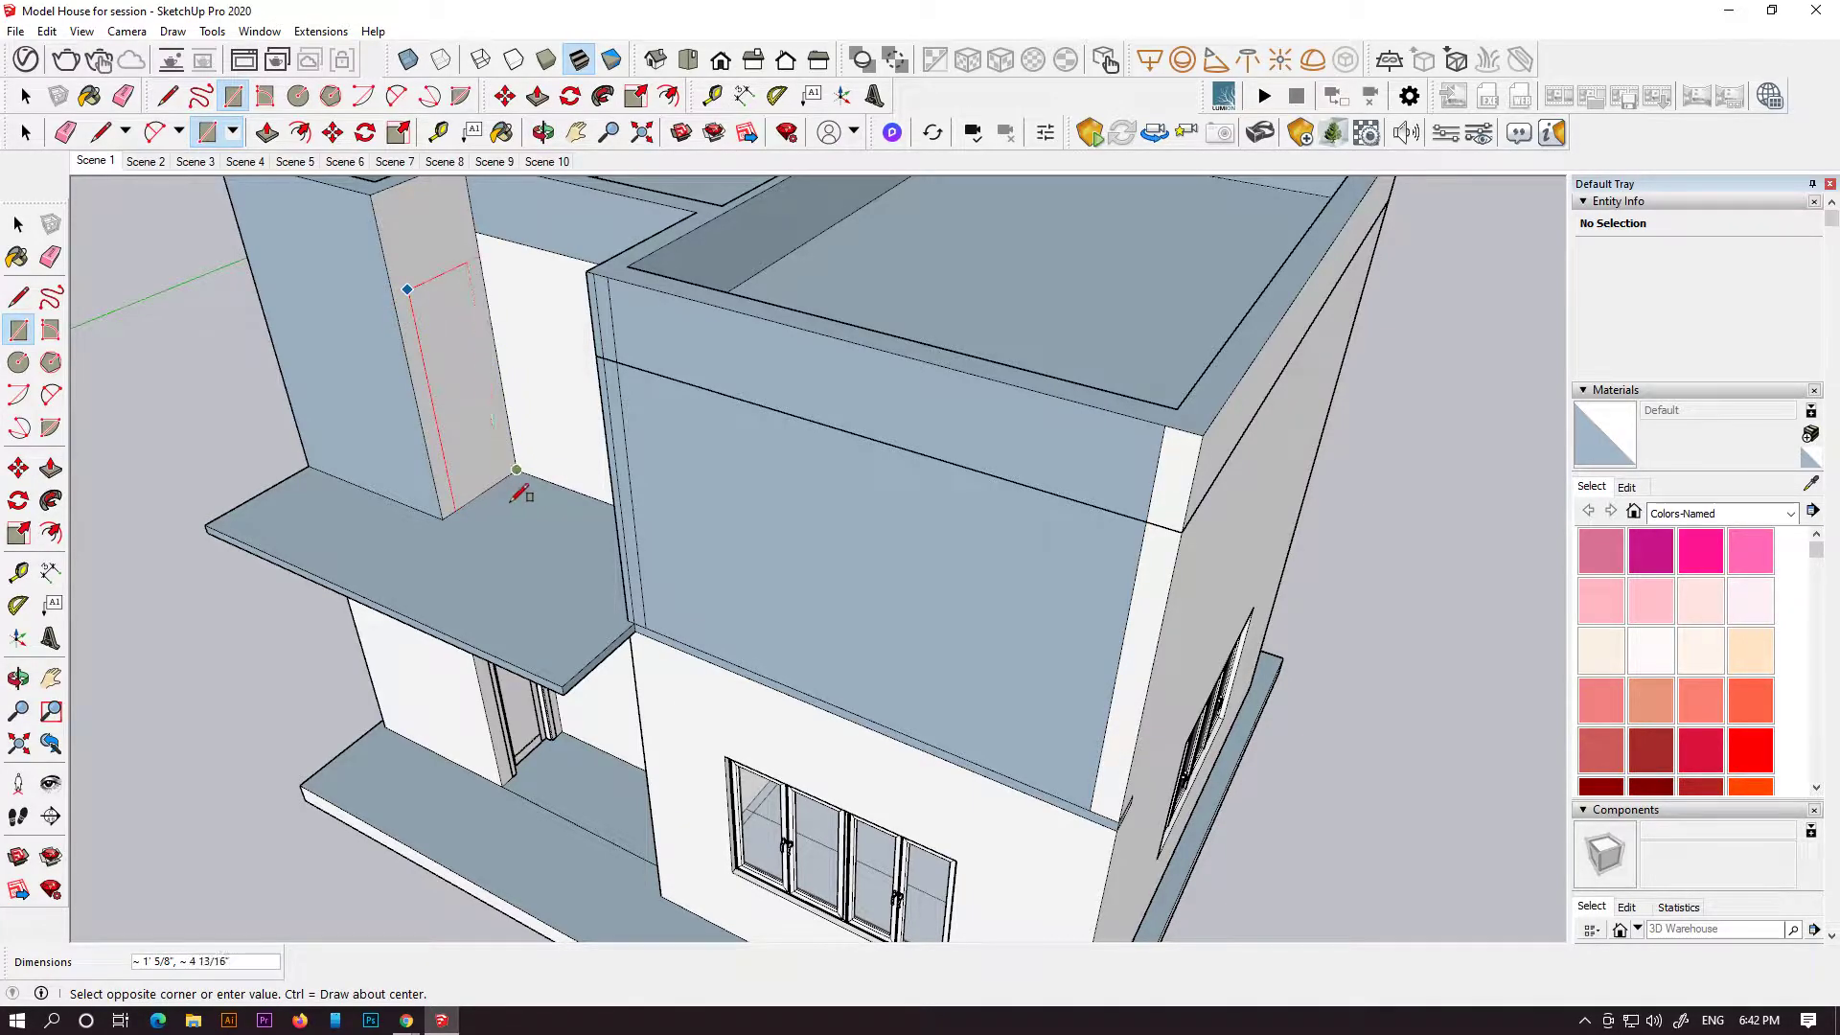
pyautogui.scroll(2, 515, 487)
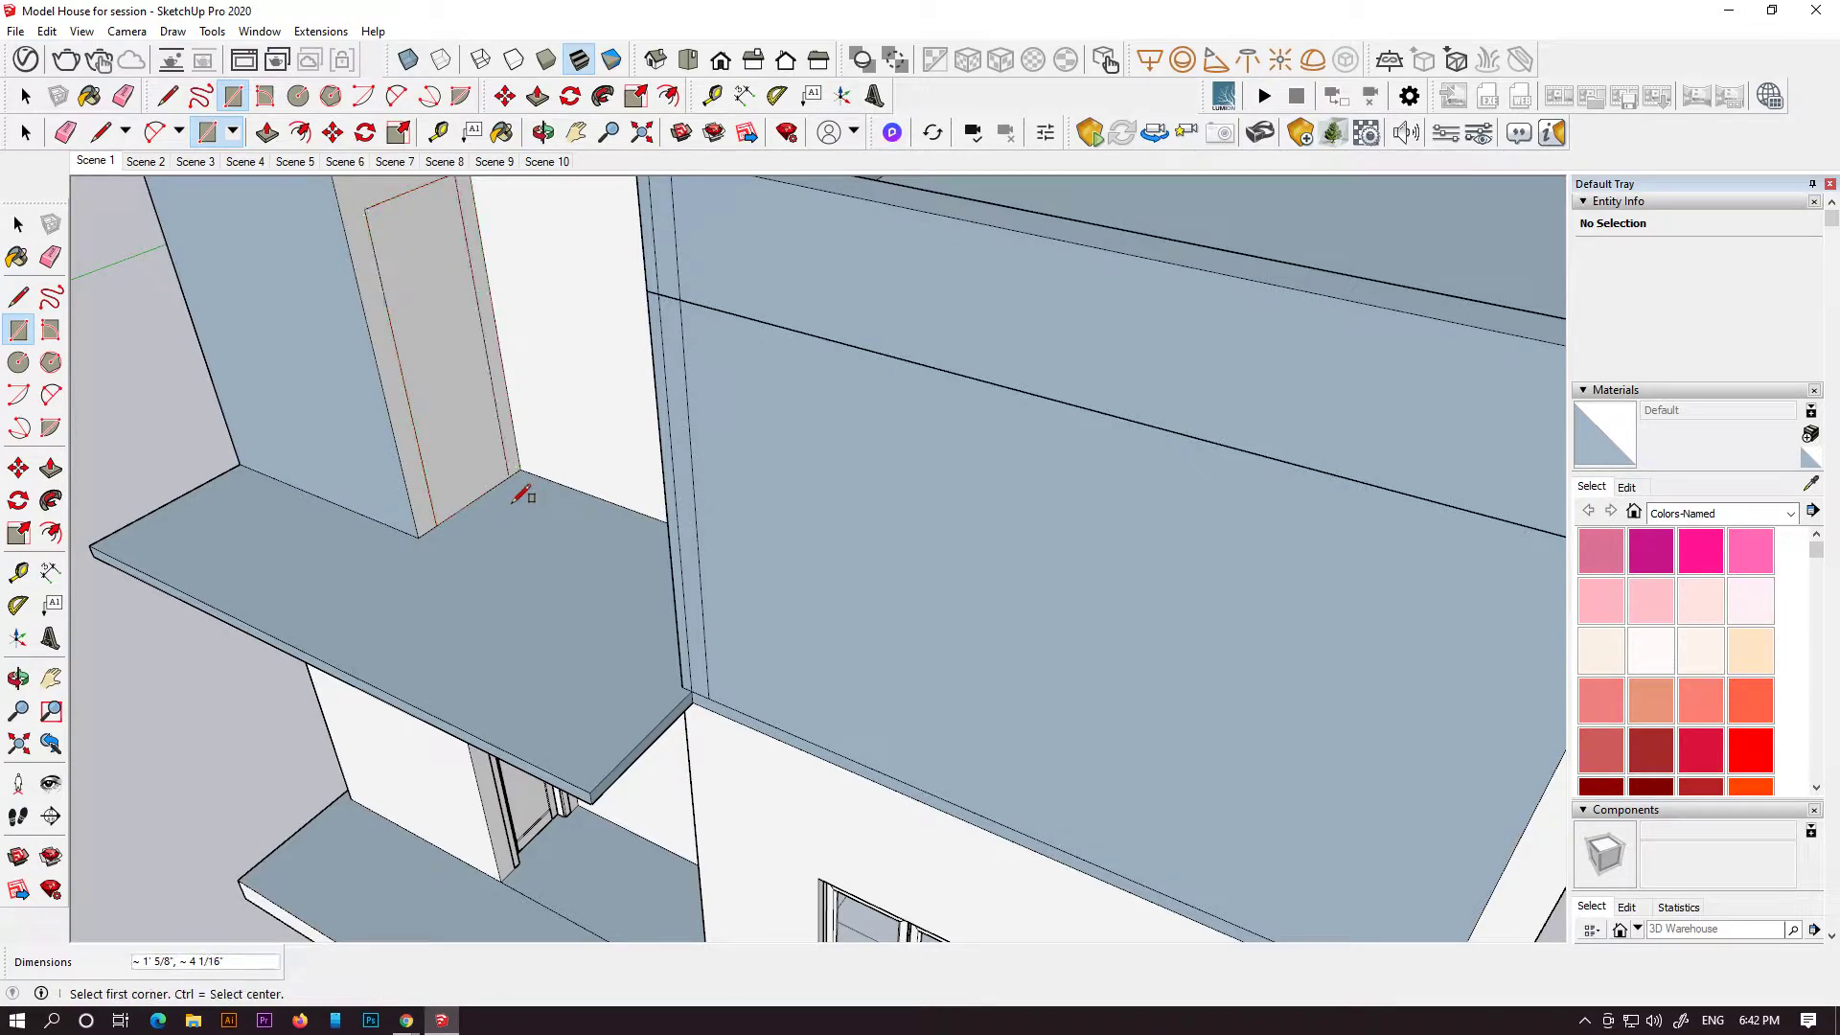
# - Push the door rectangle on the front block's side wall inward to form a door opening
pyautogui.click(52, 466)
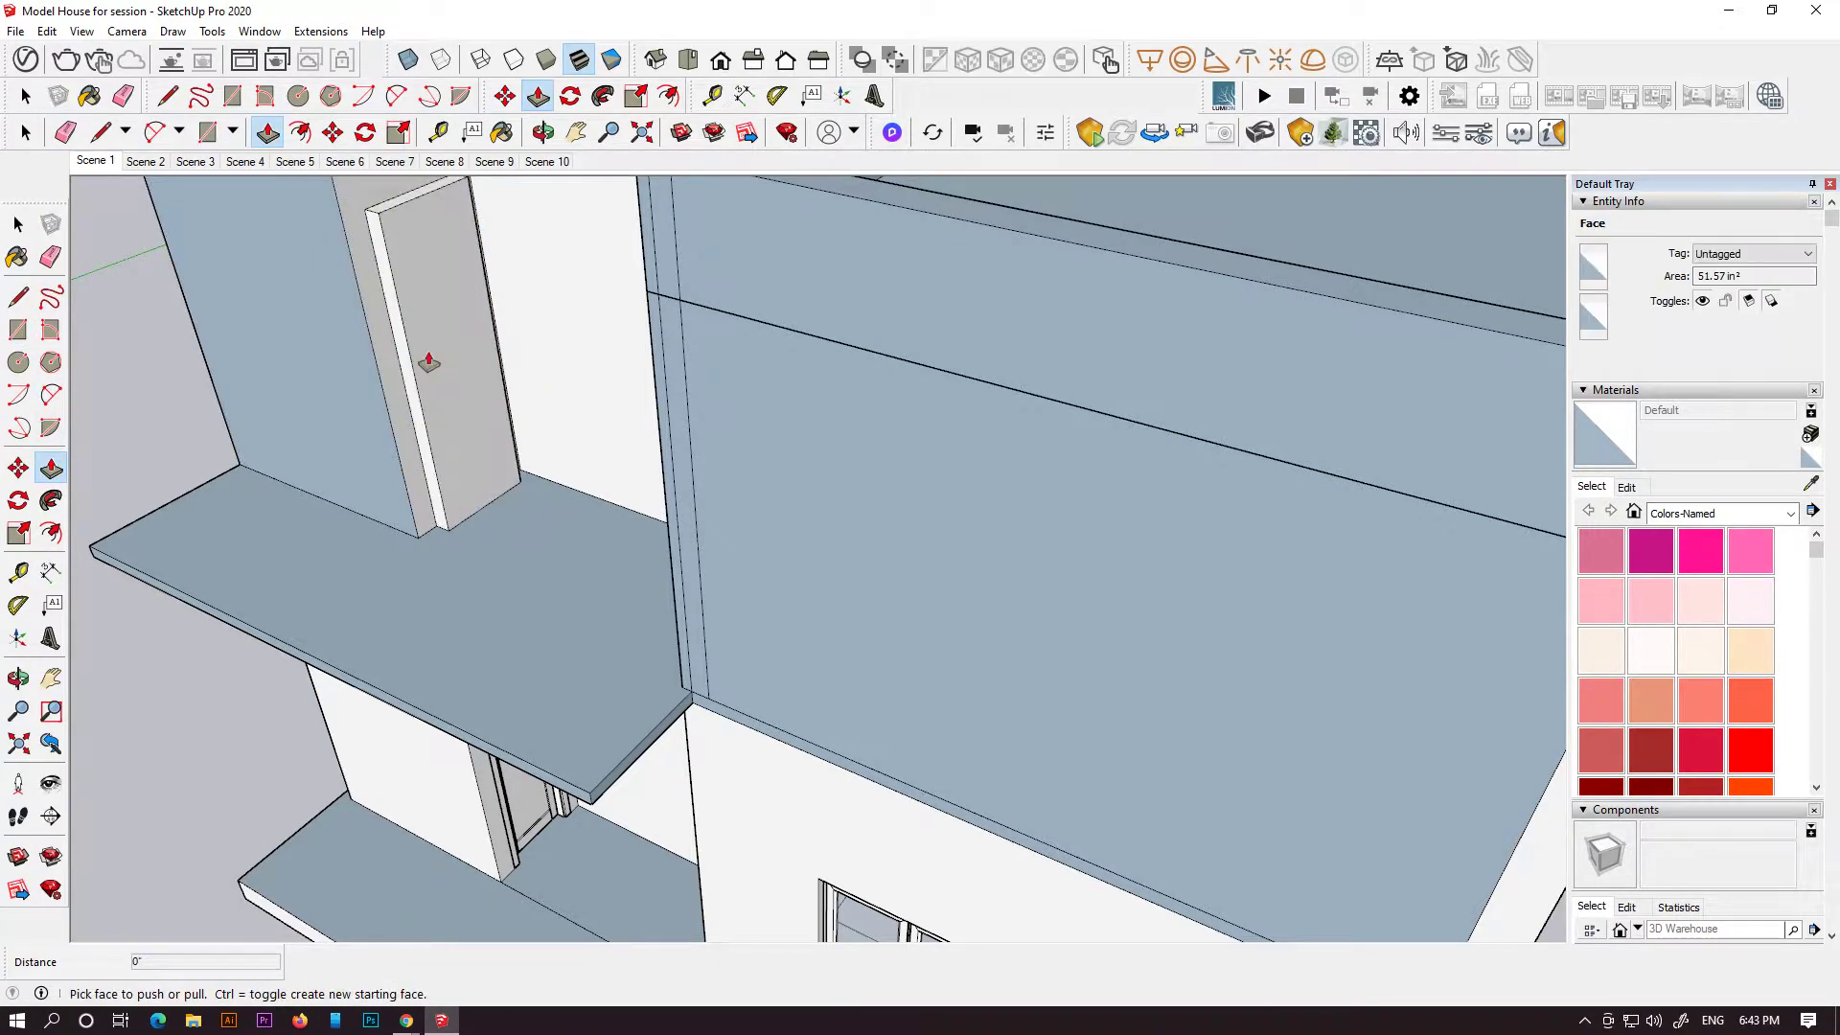
pyautogui.moveTo(487, 364); pyautogui.dragTo(815, 735, button='middle')
pyautogui.click(744, 690)
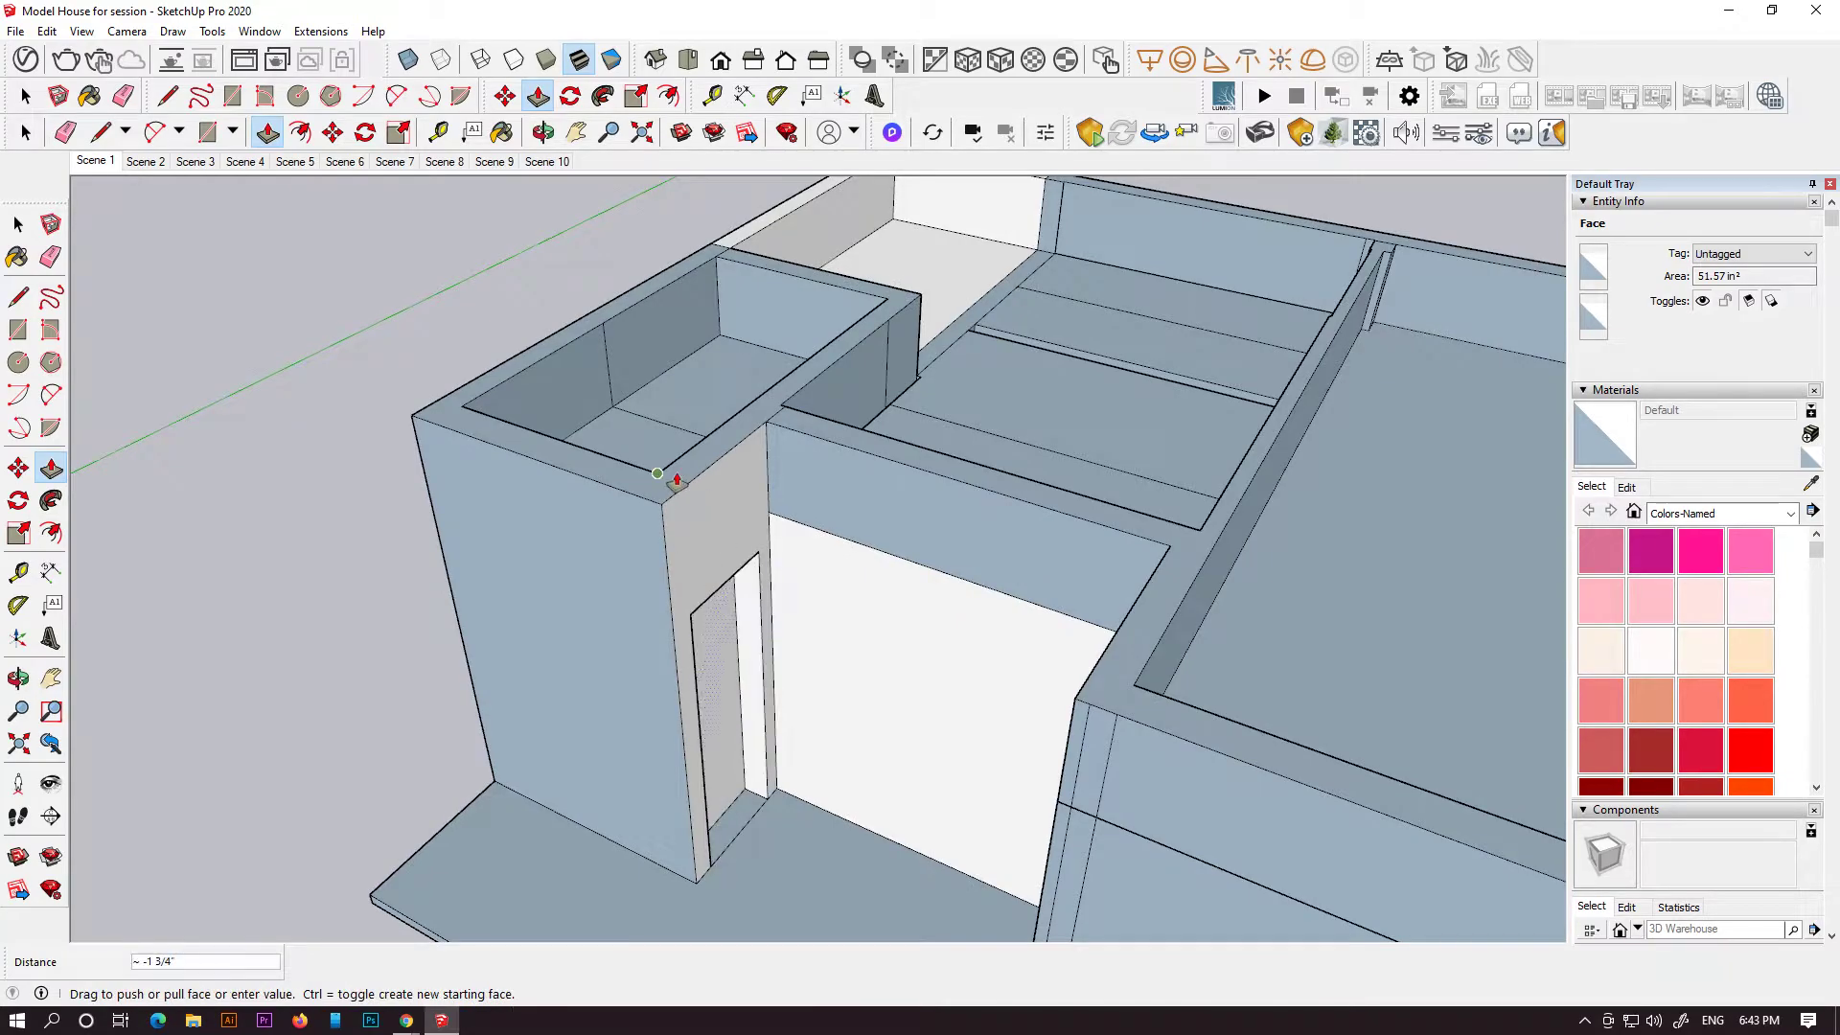
pyautogui.click(682, 476)
pyautogui.moveTo(706, 595); pyautogui.dragTo(862, 584, button='middle')
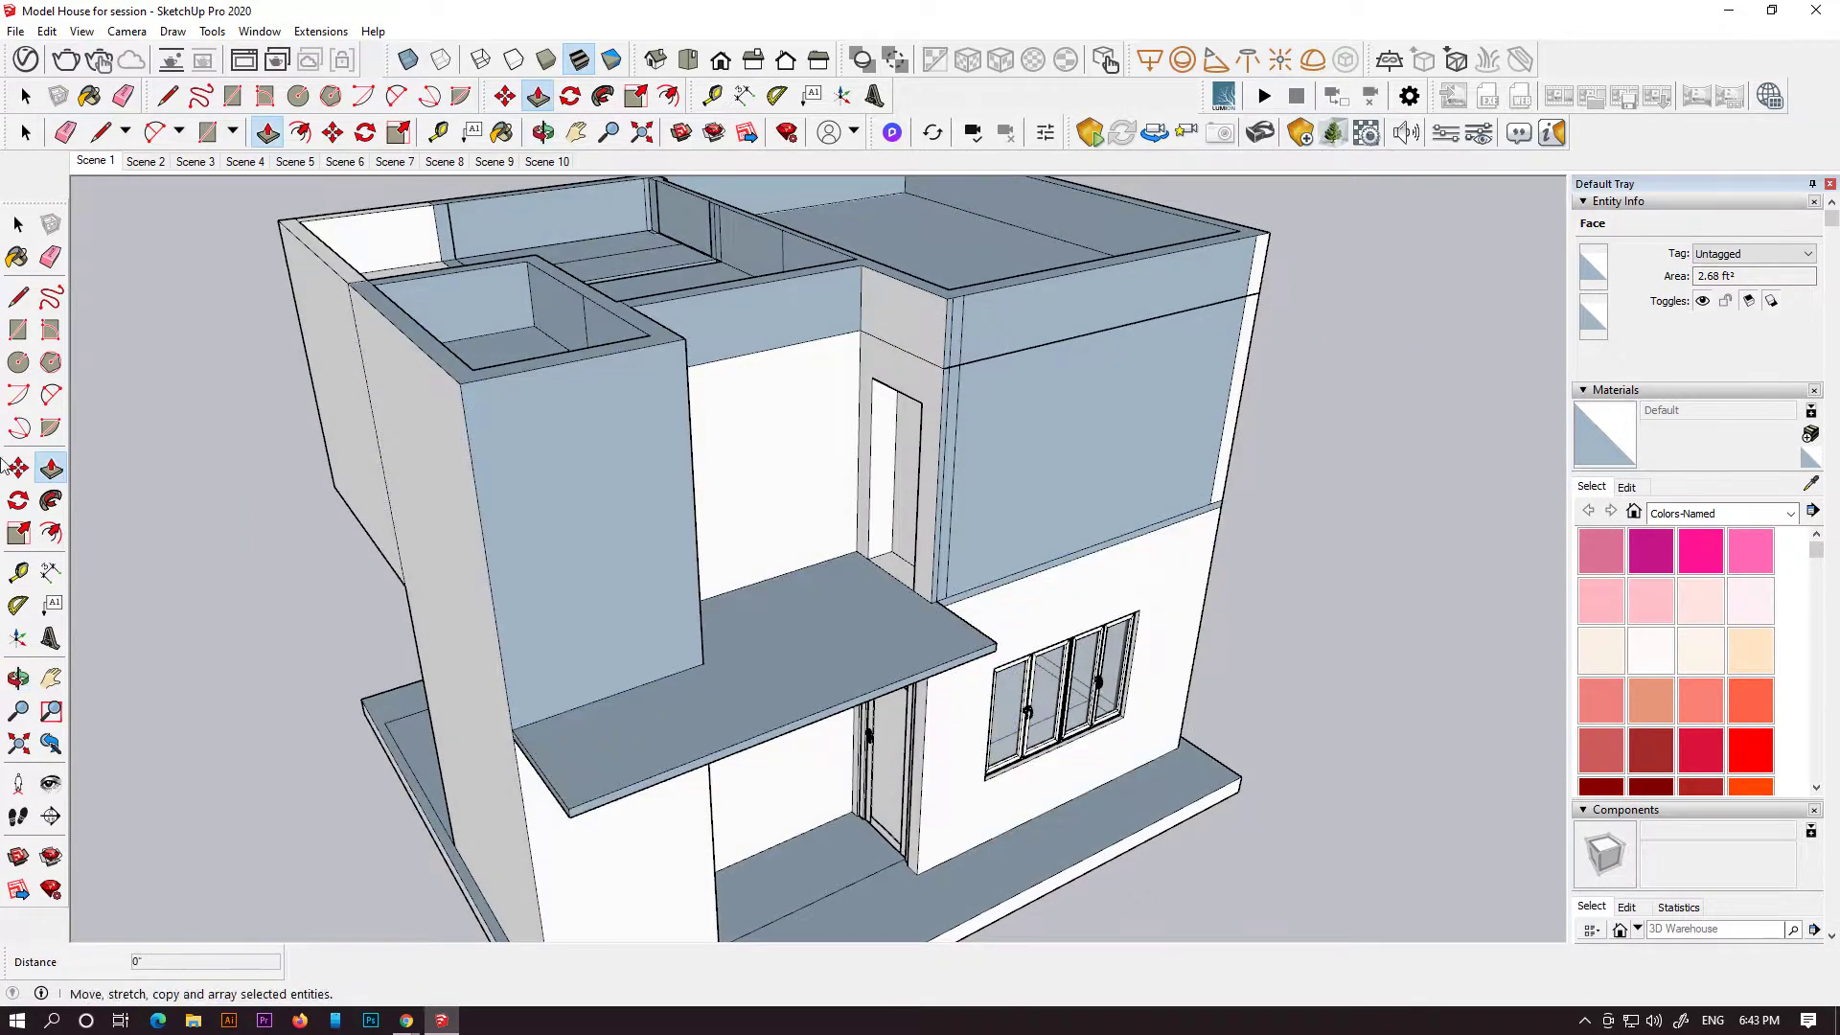
# - Copy the ground-floor door up to the bottom corner of the upper door opening in the large room's side wall
pyautogui.click(18, 226)
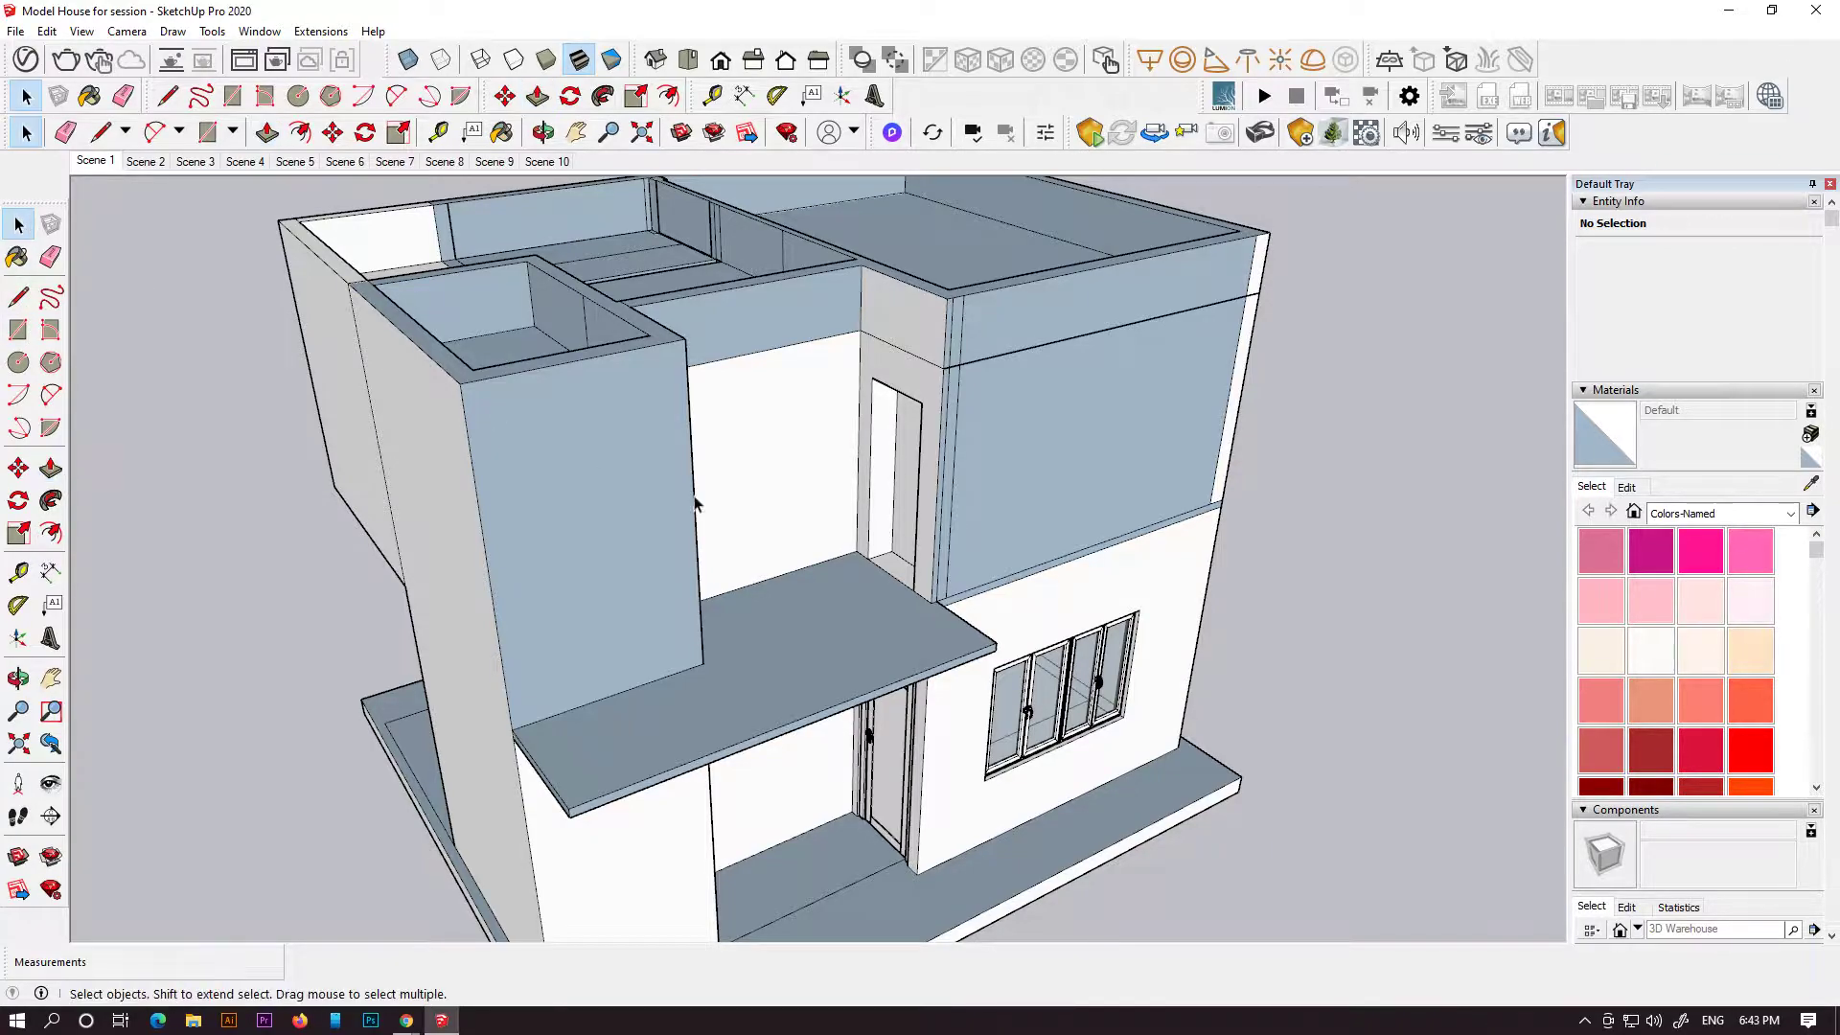
pyautogui.click(886, 810)
pyautogui.press('m')
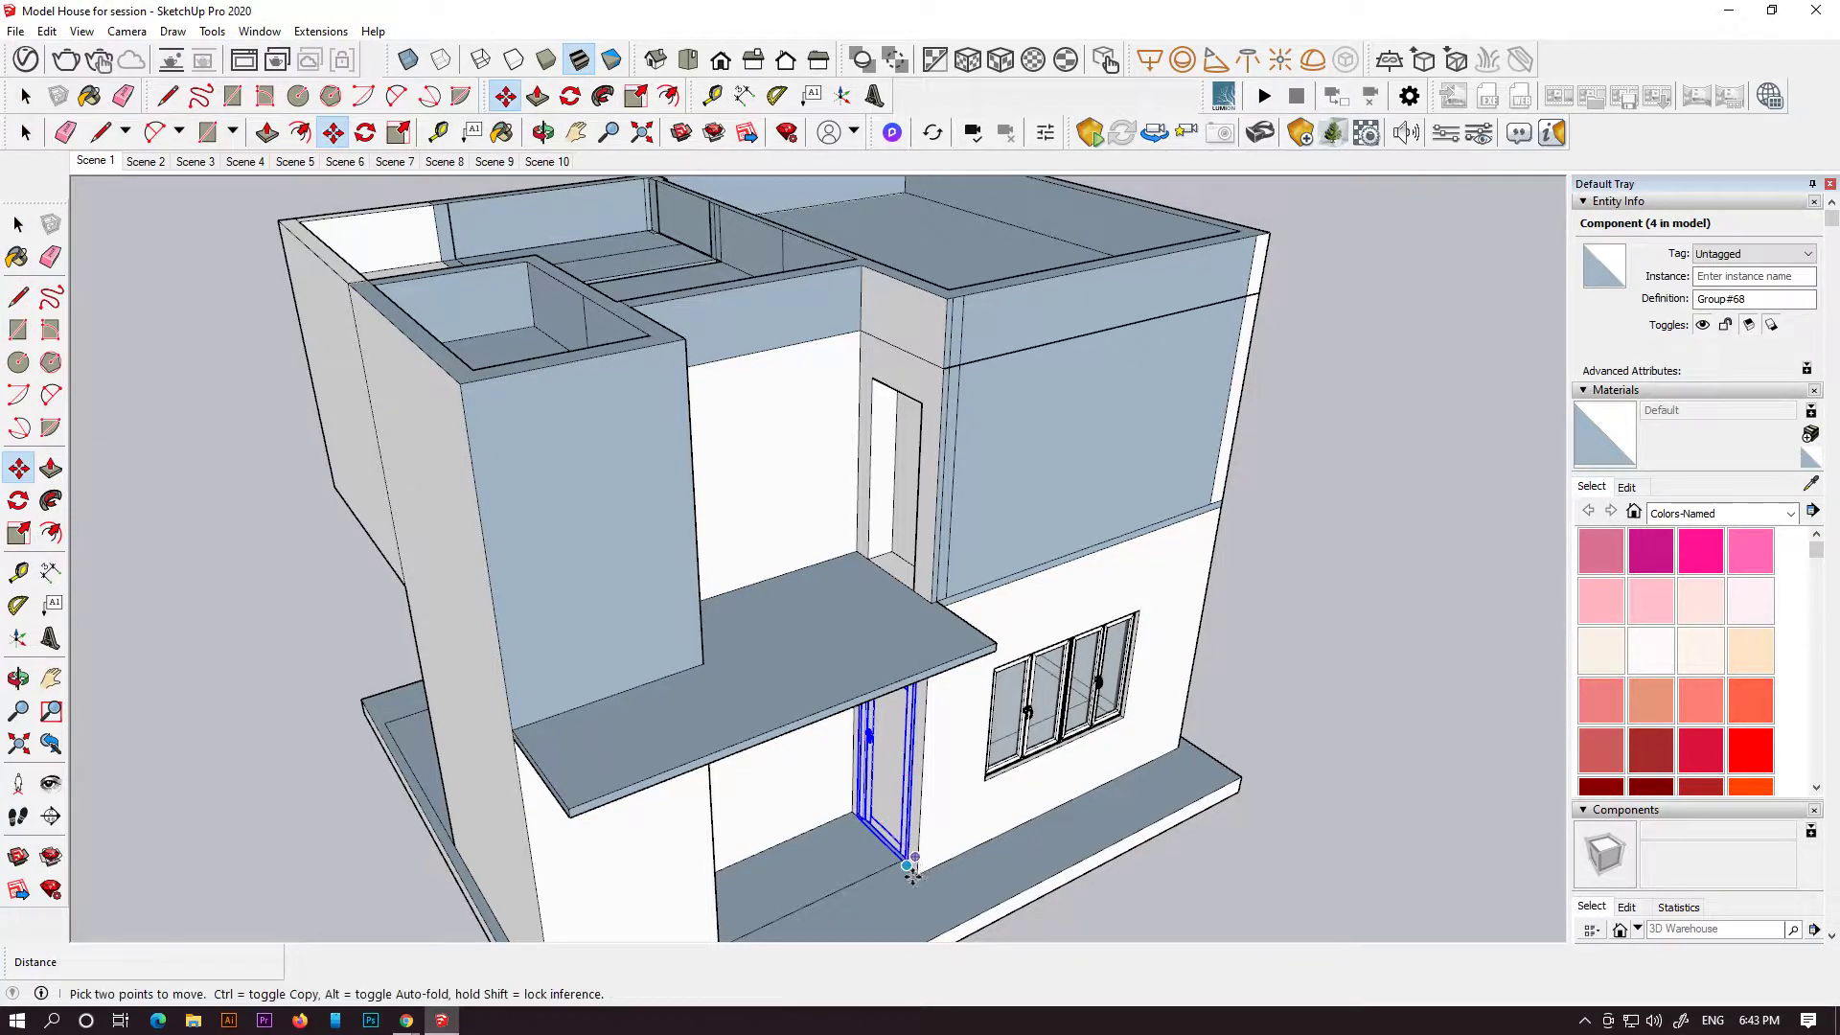
pyautogui.click(906, 865)
pyautogui.press('ctrl')
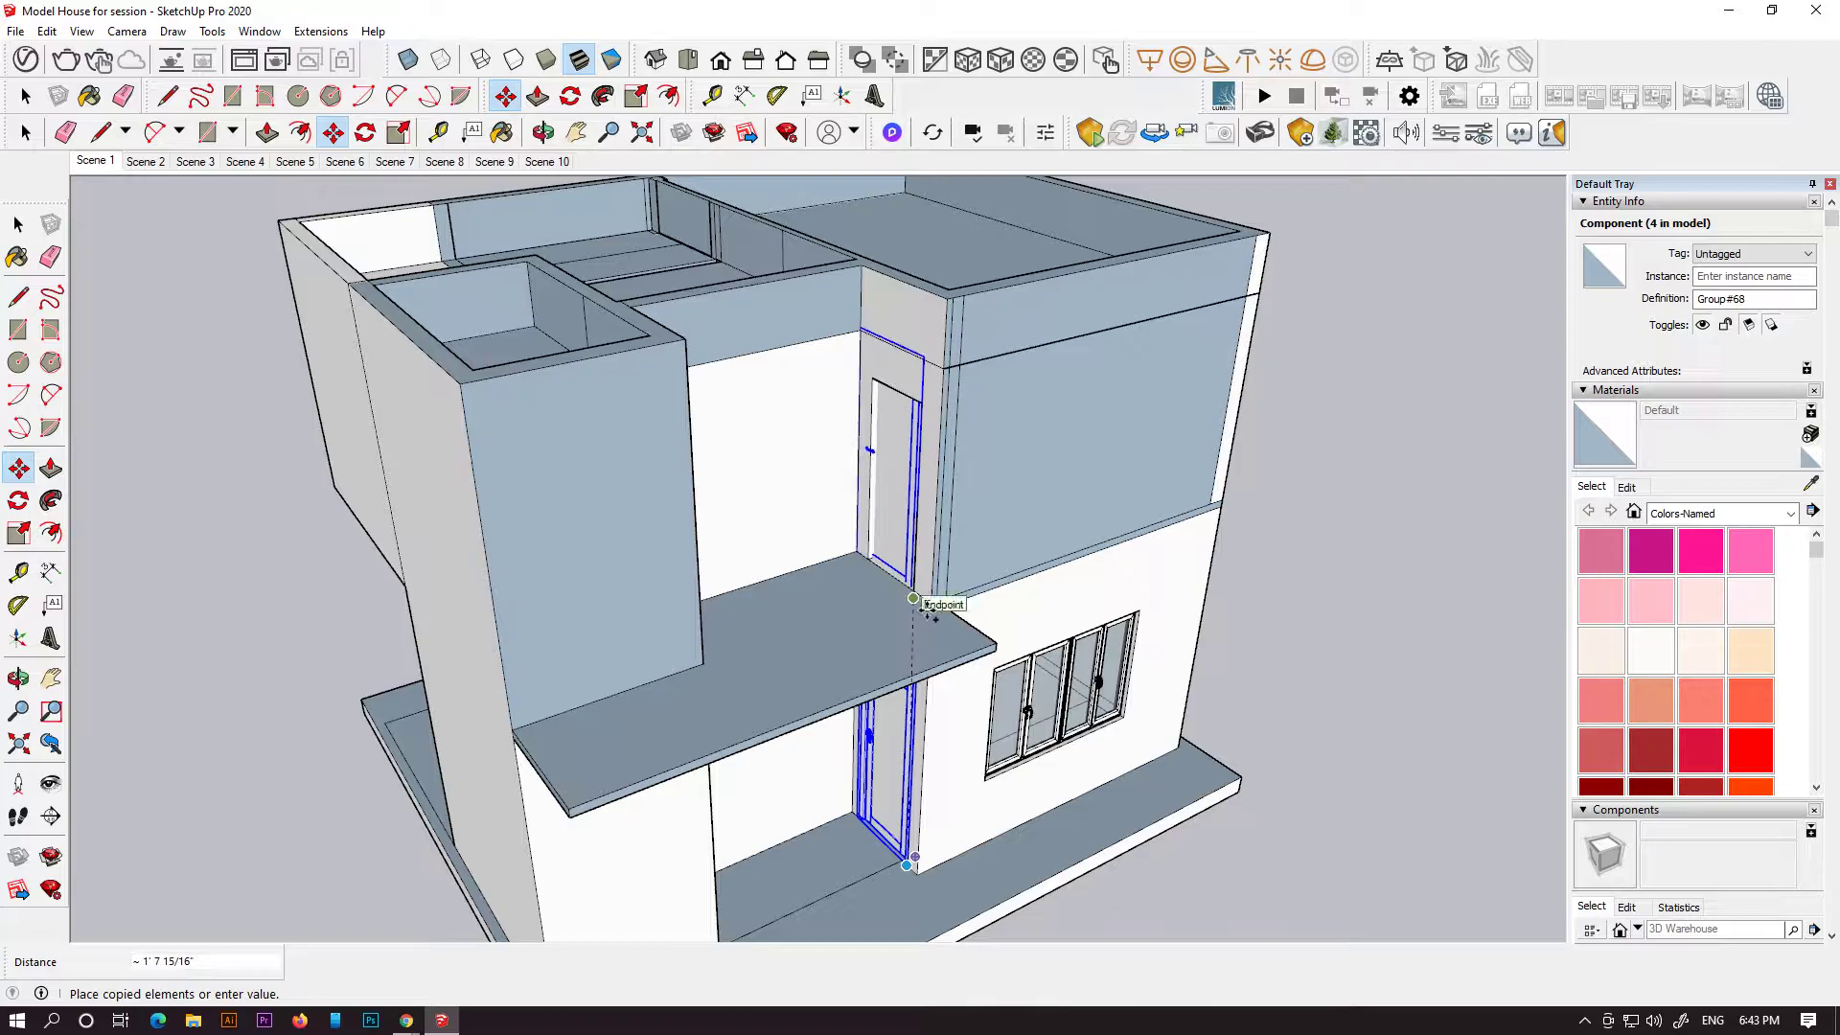
pyautogui.click(924, 601)
# - Scale the copied upper door down to about 0.79 in width and height to fit its opening
pyautogui.moveTo(924, 594); pyautogui.dragTo(951, 369, button='middle')
pyautogui.press('s')
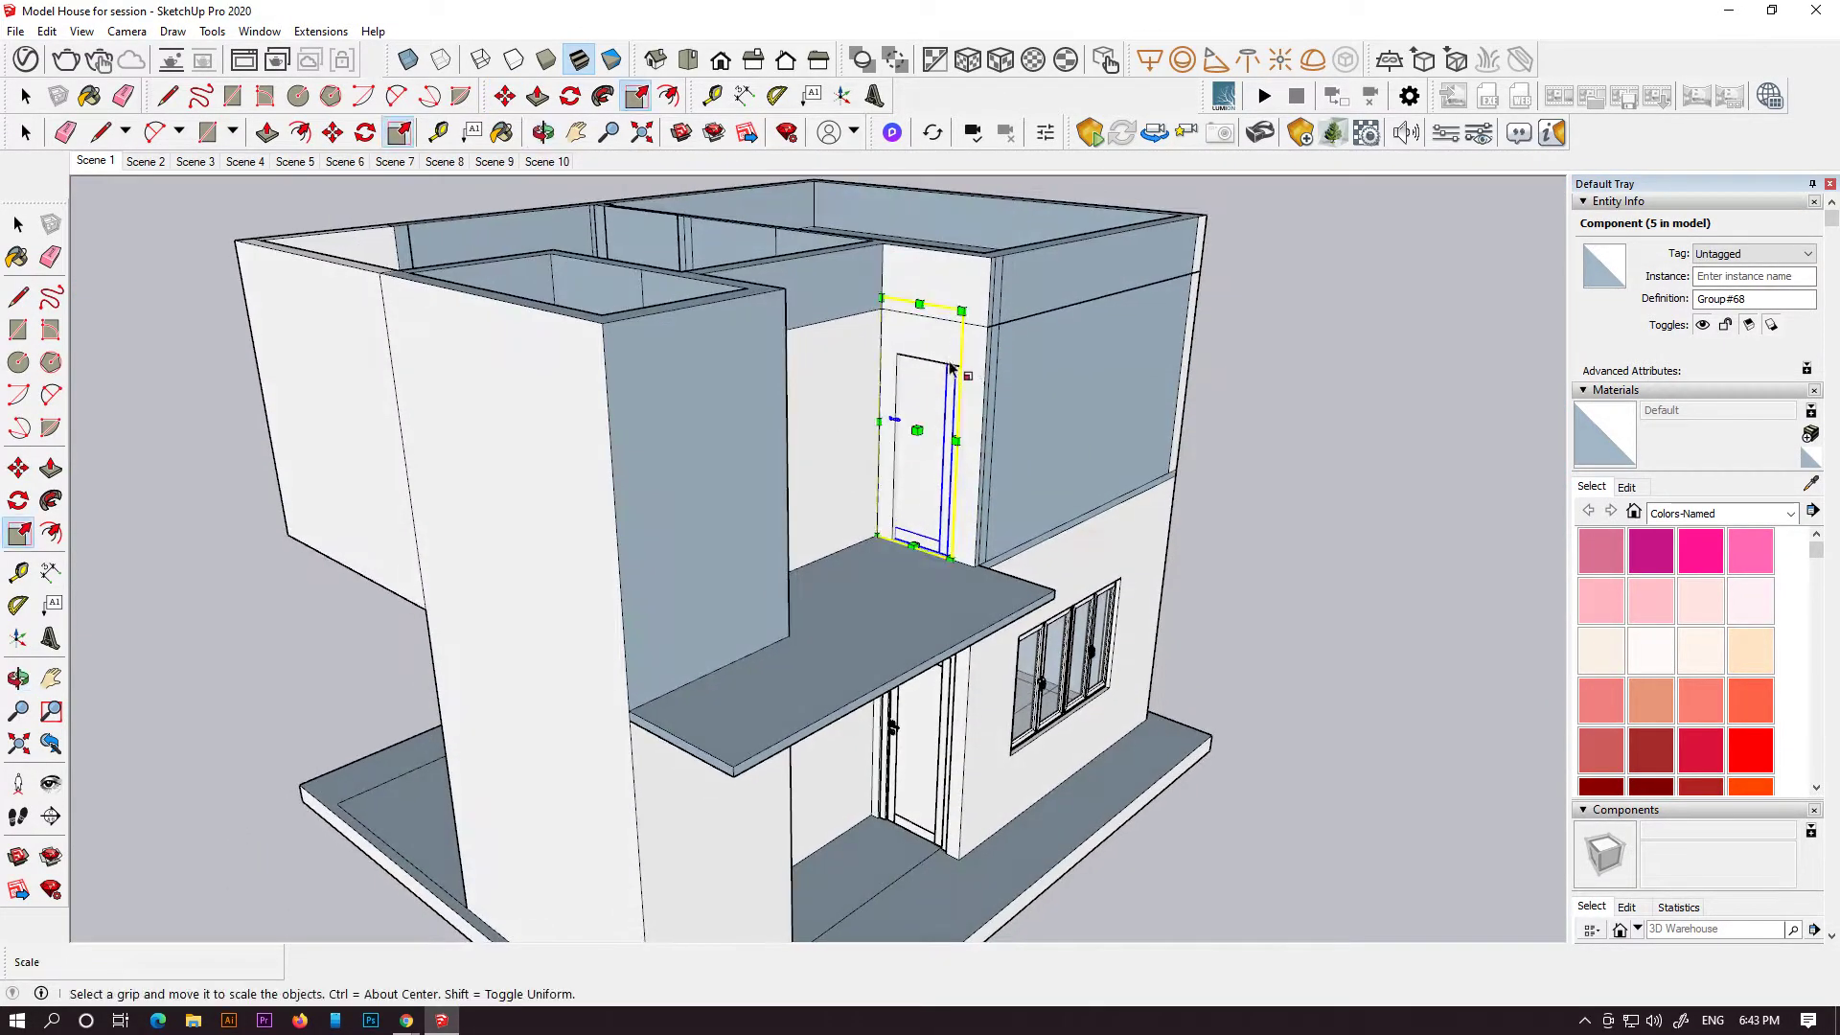
pyautogui.moveTo(894, 319); pyautogui.dragTo(903, 369)
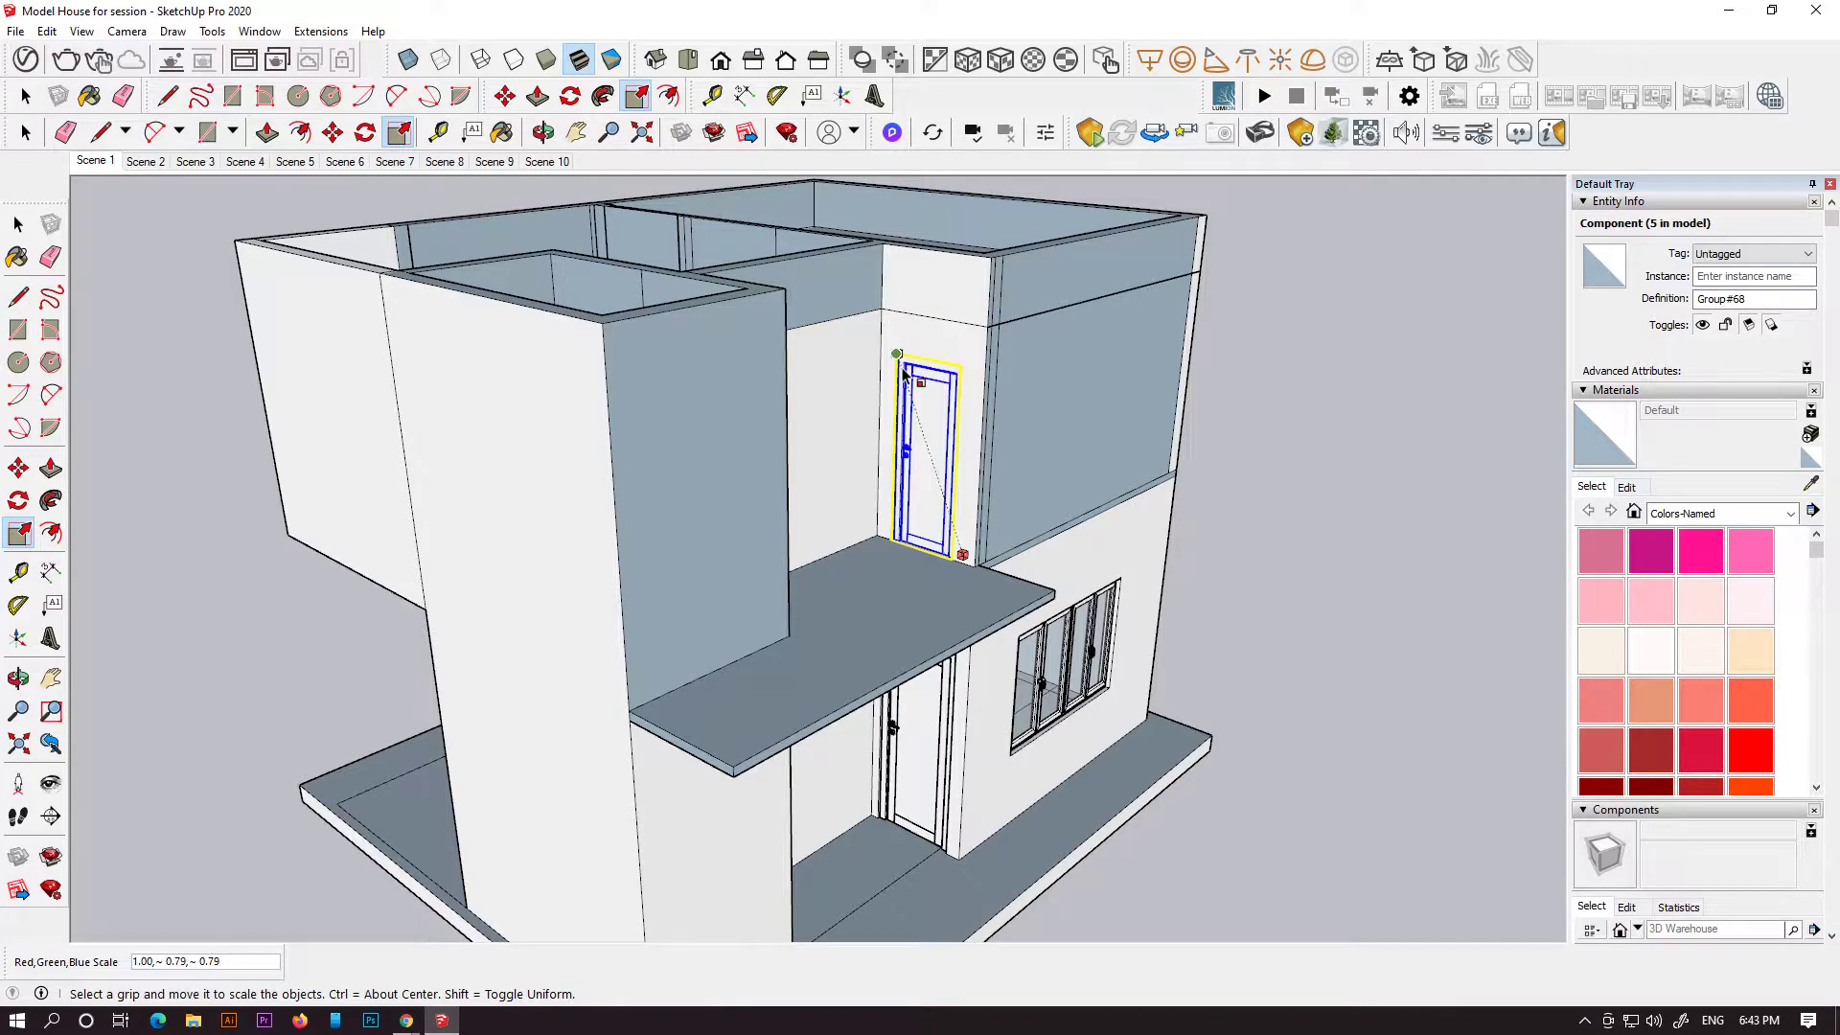
pyautogui.click(1054, 433)
# - Copy the upper door across the recess into the opening in the front block's side wall
pyautogui.scroll(-2, 1052, 451)
pyautogui.moveTo(1054, 560); pyautogui.dragTo(1198, 779, button='middle')
pyautogui.press('s')
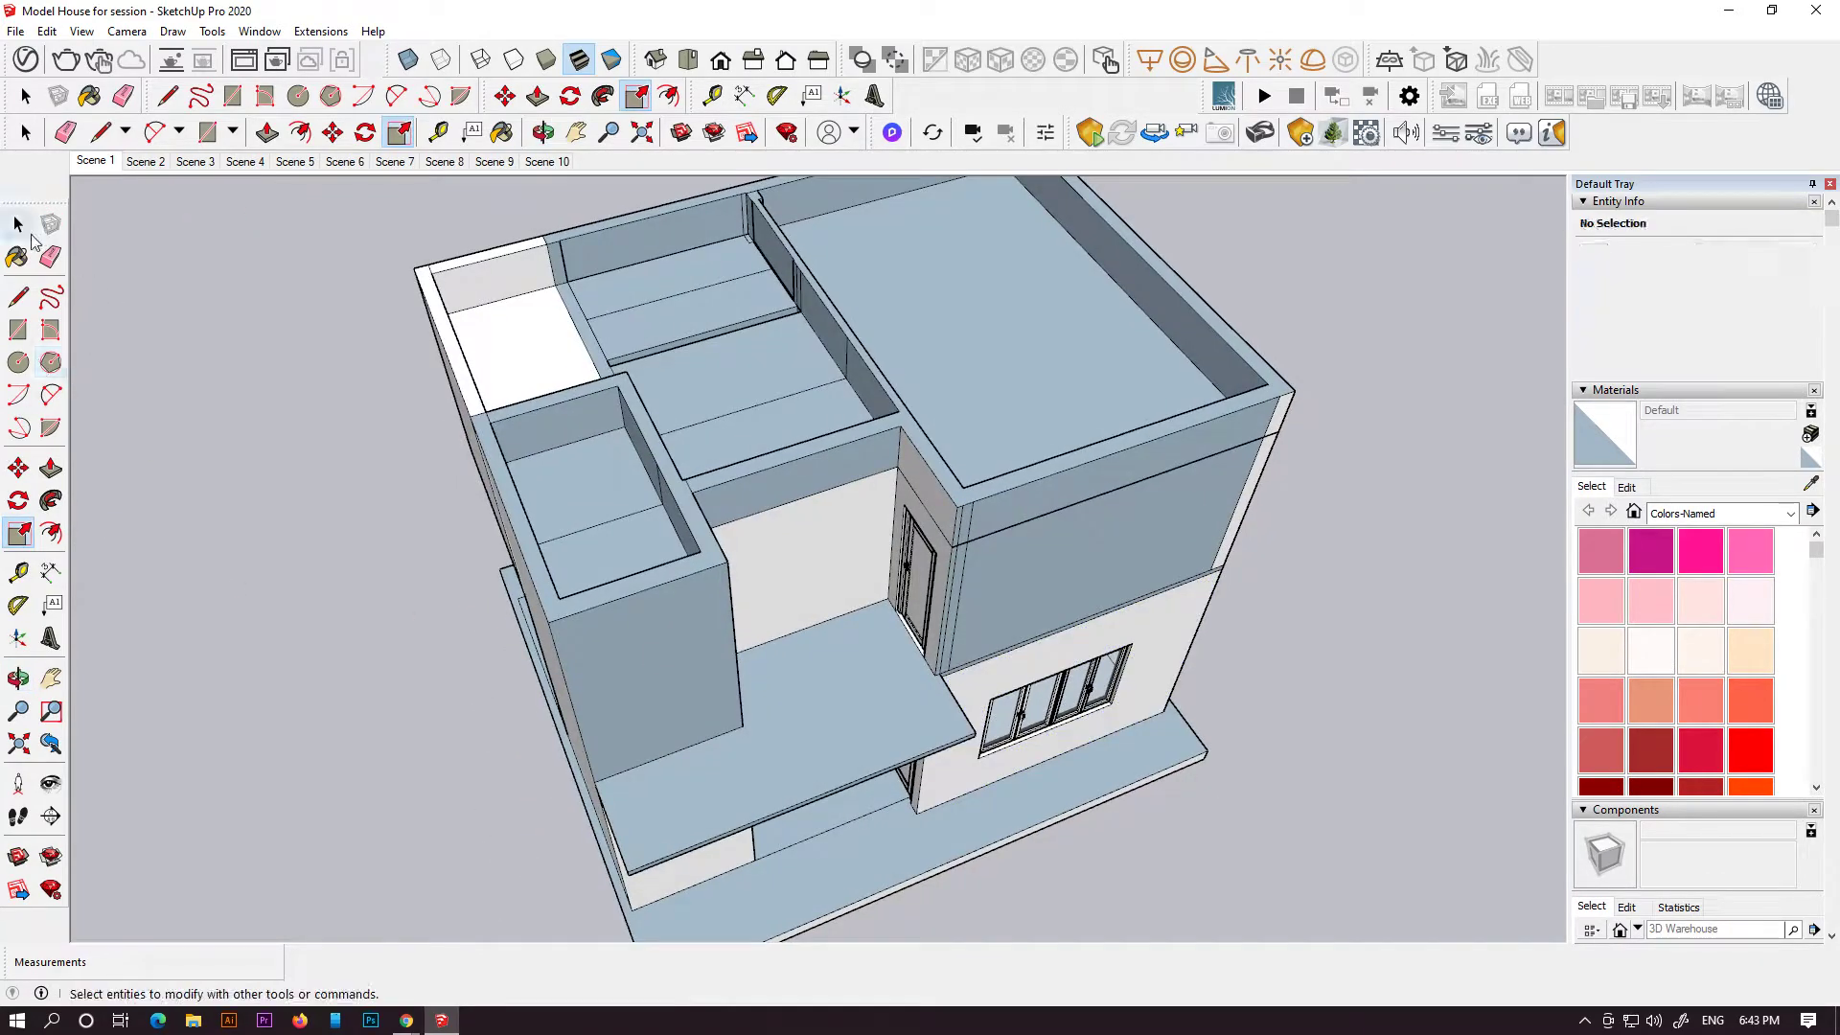
pyautogui.press('space')
pyautogui.click(929, 635)
pyautogui.press('m')
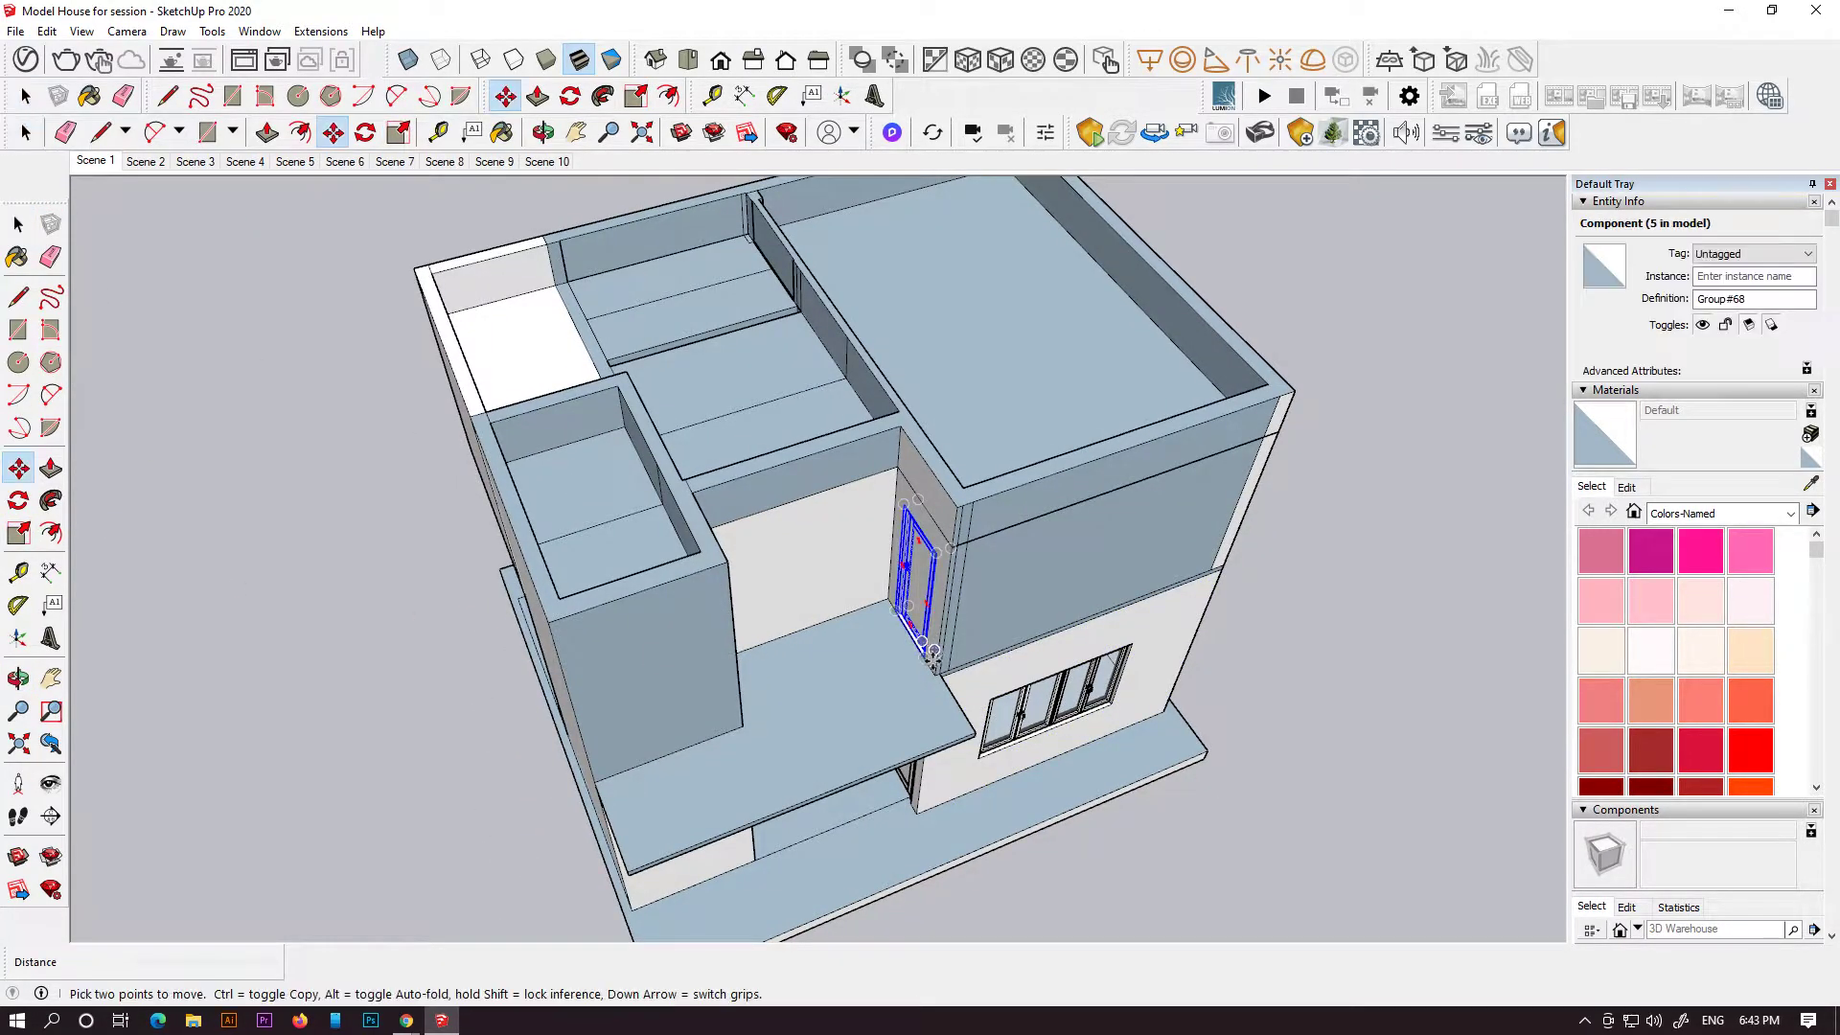
pyautogui.click(935, 668)
pyautogui.press('ctrl')
pyautogui.moveTo(920, 706); pyautogui.dragTo(636, 686, button='middle')
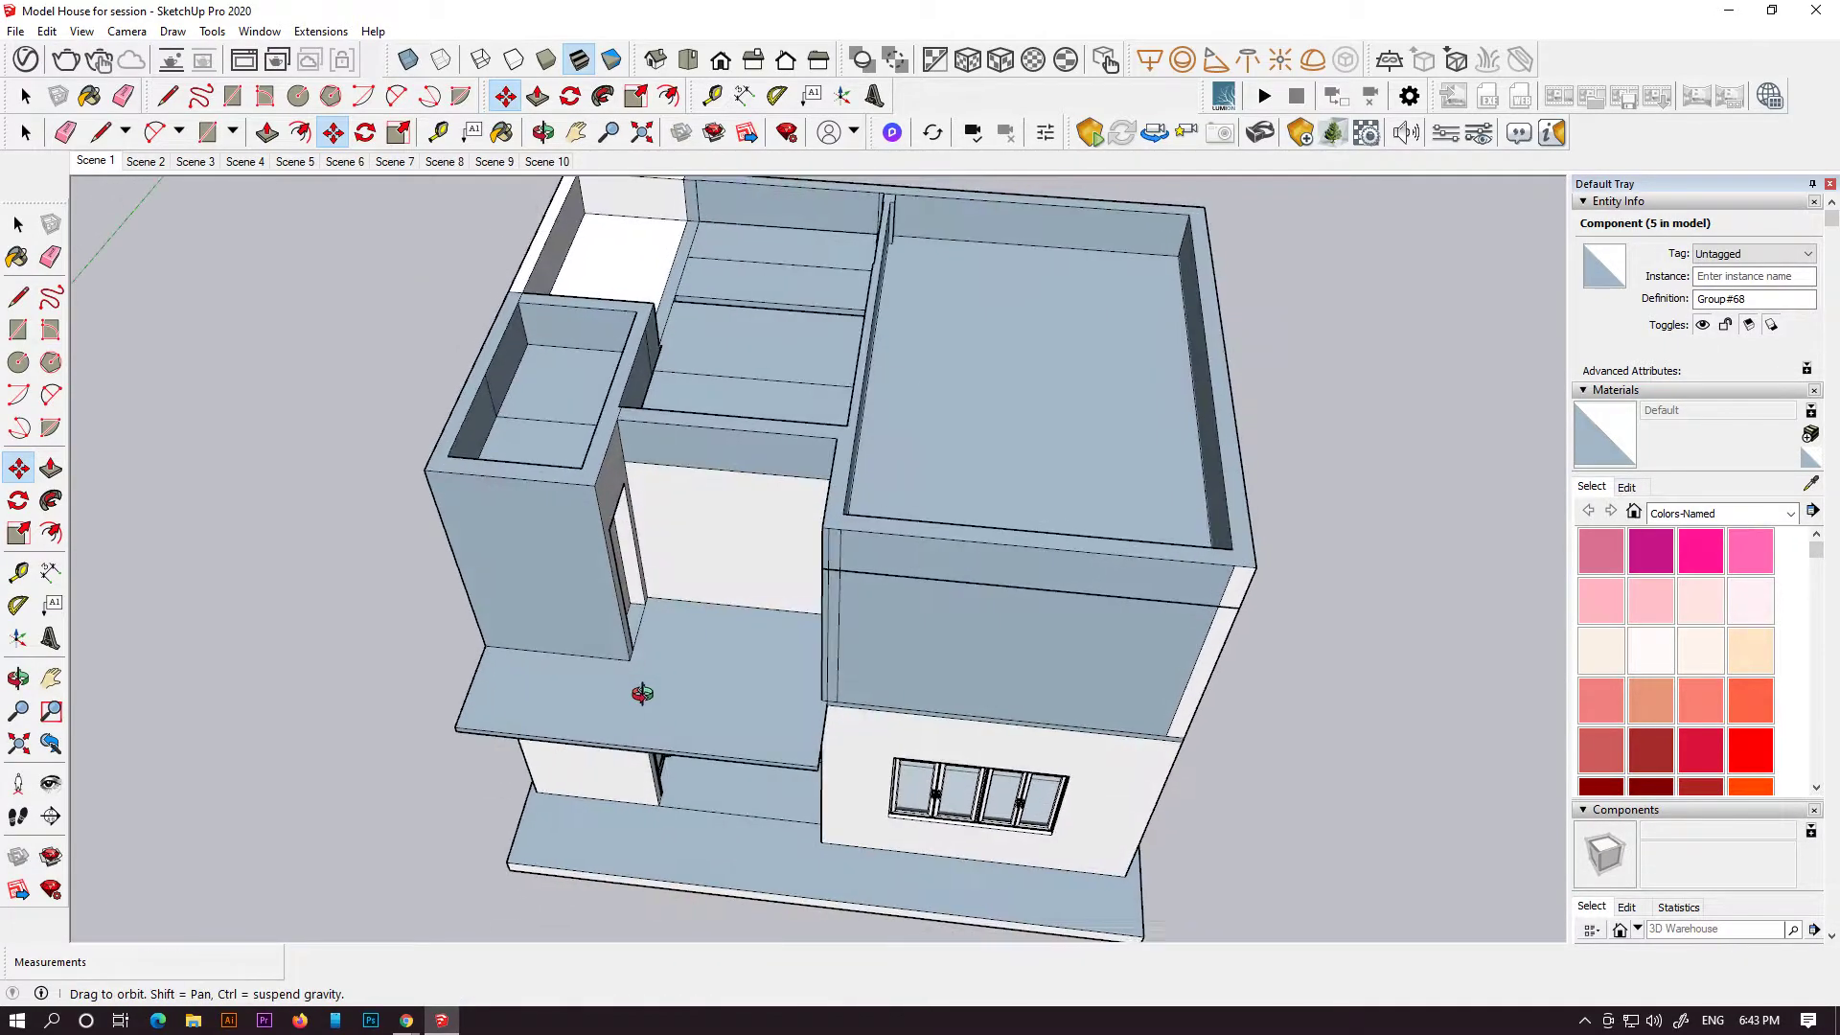
pyautogui.scroll(4, 636, 686)
pyautogui.scroll(3, 651, 664)
pyautogui.click(651, 664)
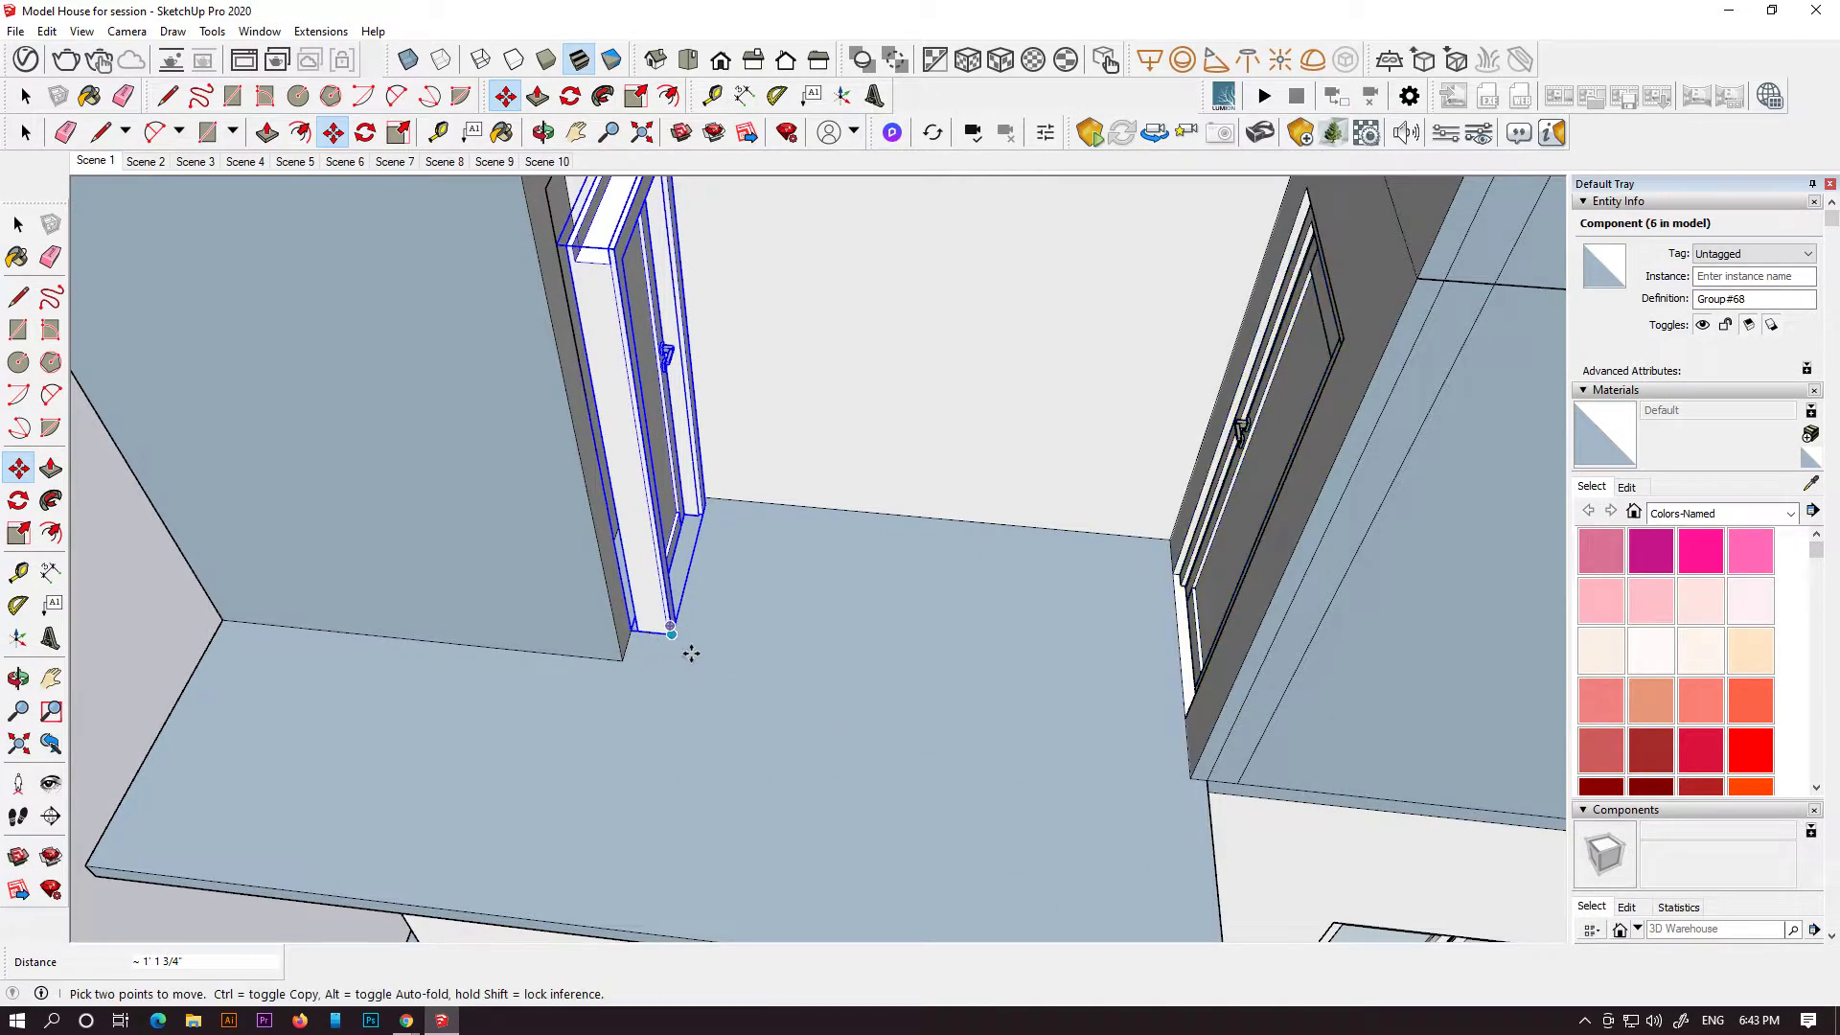
pyautogui.click(691, 653)
# - Scale the front block's upper door to about 0.90 in width and 1.06 in height to fit its opening
pyautogui.scroll(-4, 680, 647)
pyautogui.moveTo(680, 646); pyautogui.dragTo(793, 756, button='middle')
pyautogui.press('s')
pyautogui.moveTo(753, 357); pyautogui.dragTo(746, 342)
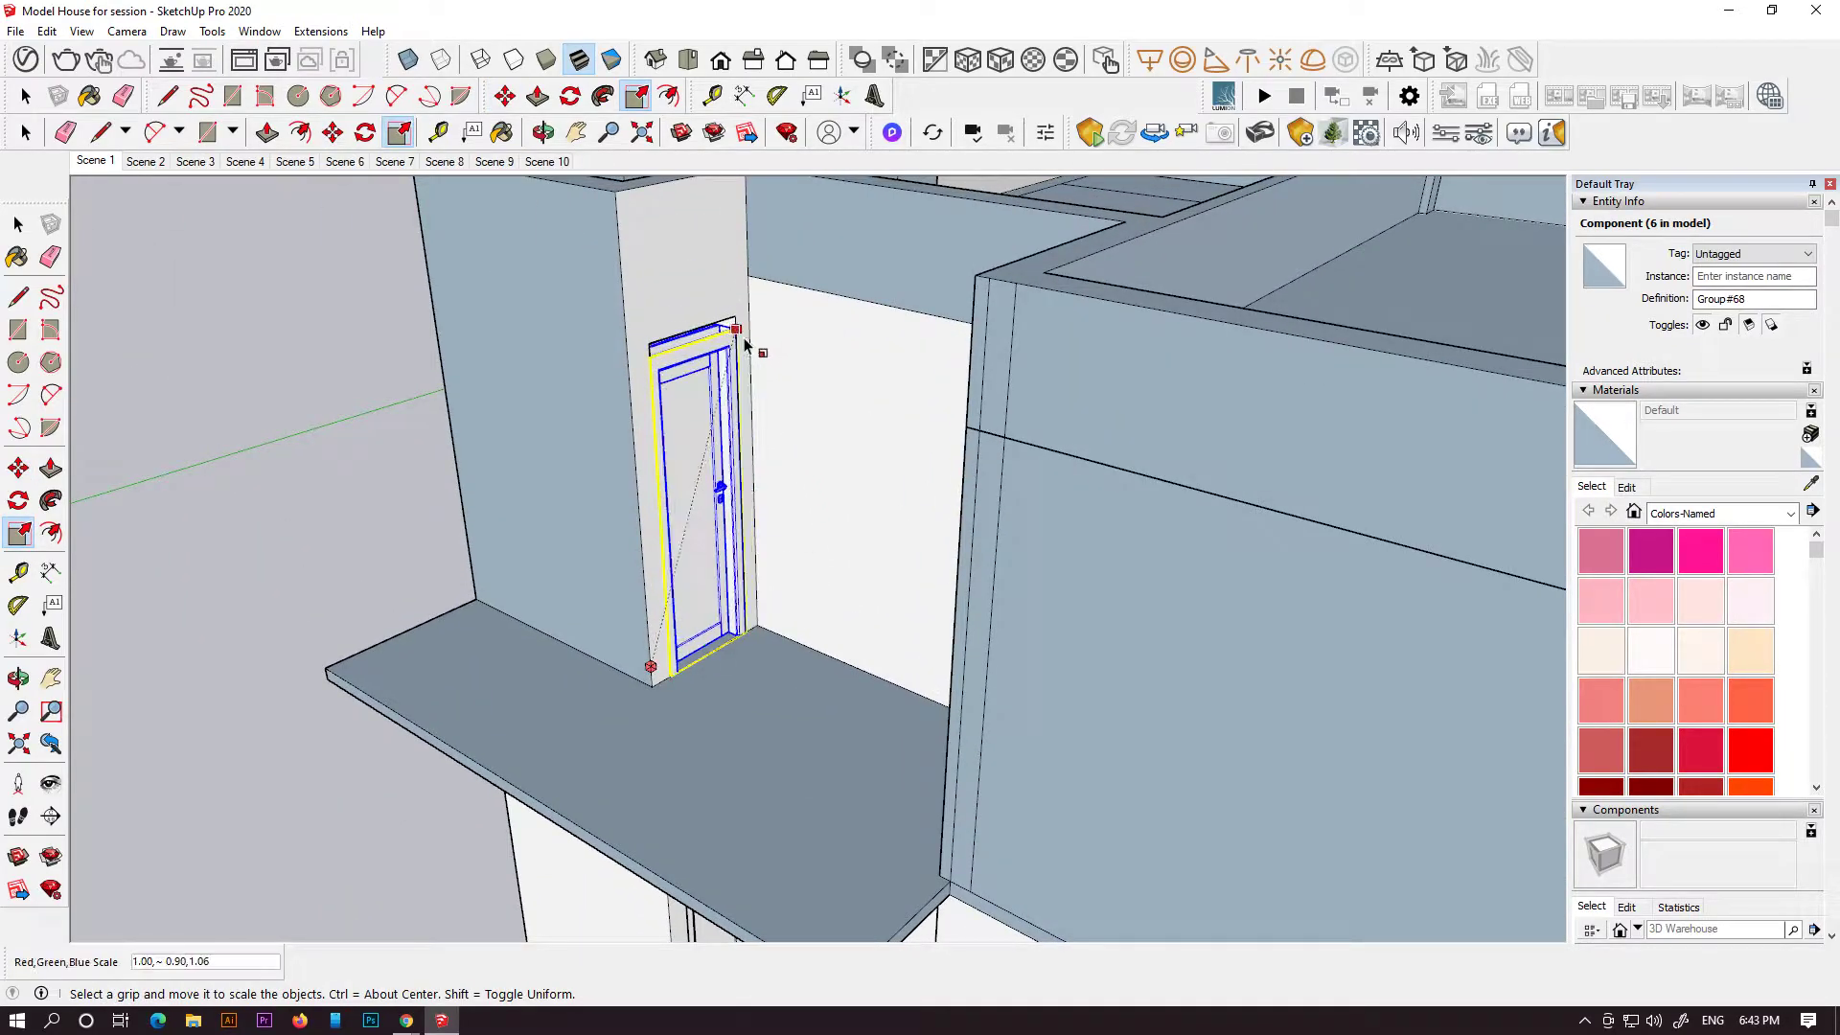
pyautogui.click(810, 433)
# - Draw a rectangle under the overhang spanning the ground-floor entrance from the front block's corner to the large room's wall
pyautogui.scroll(-5, 728, 575)
pyautogui.moveTo(731, 611); pyautogui.dragTo(968, 508, button='middle')
pyautogui.keyDown('shift'); pyautogui.moveTo(969, 584); pyautogui.dragTo(623, 287, button='middle'); pyautogui.keyUp('shift')
pyautogui.scroll(-2, 830, 443)
pyautogui.scroll(4, 605, 331)
pyautogui.scroll(3, 606, 373)
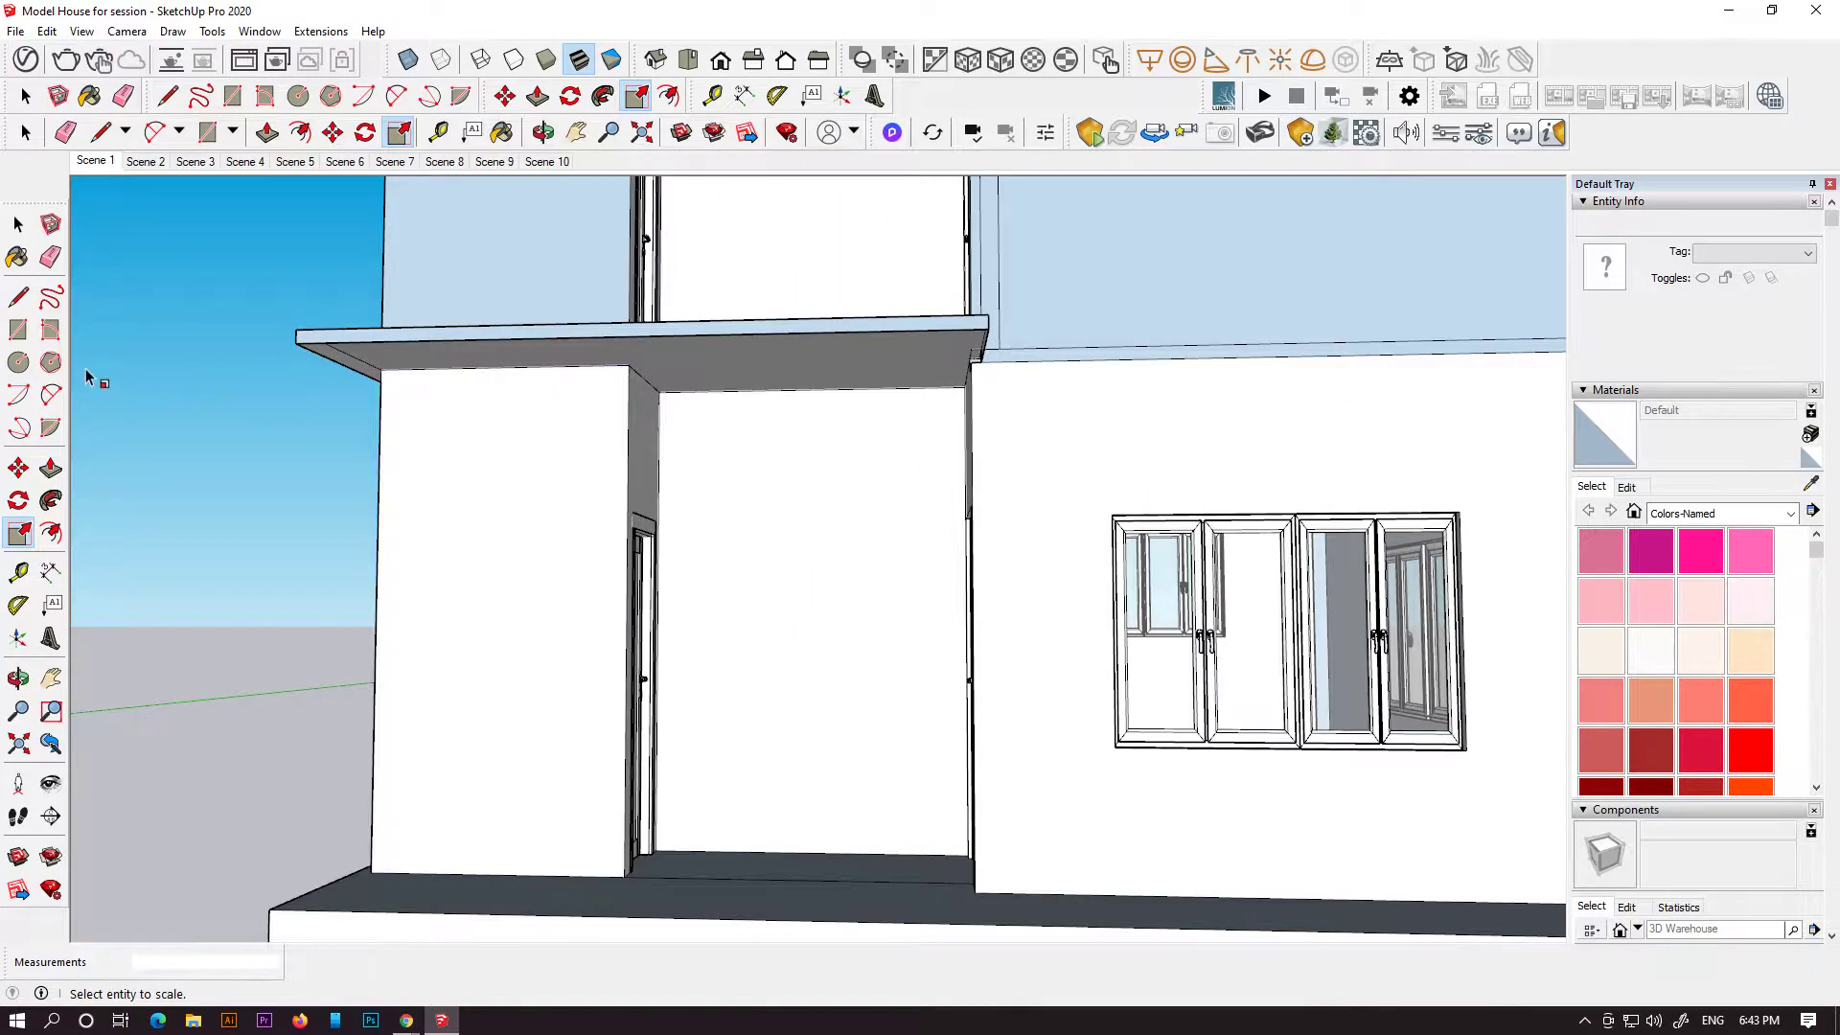
pyautogui.click(18, 329)
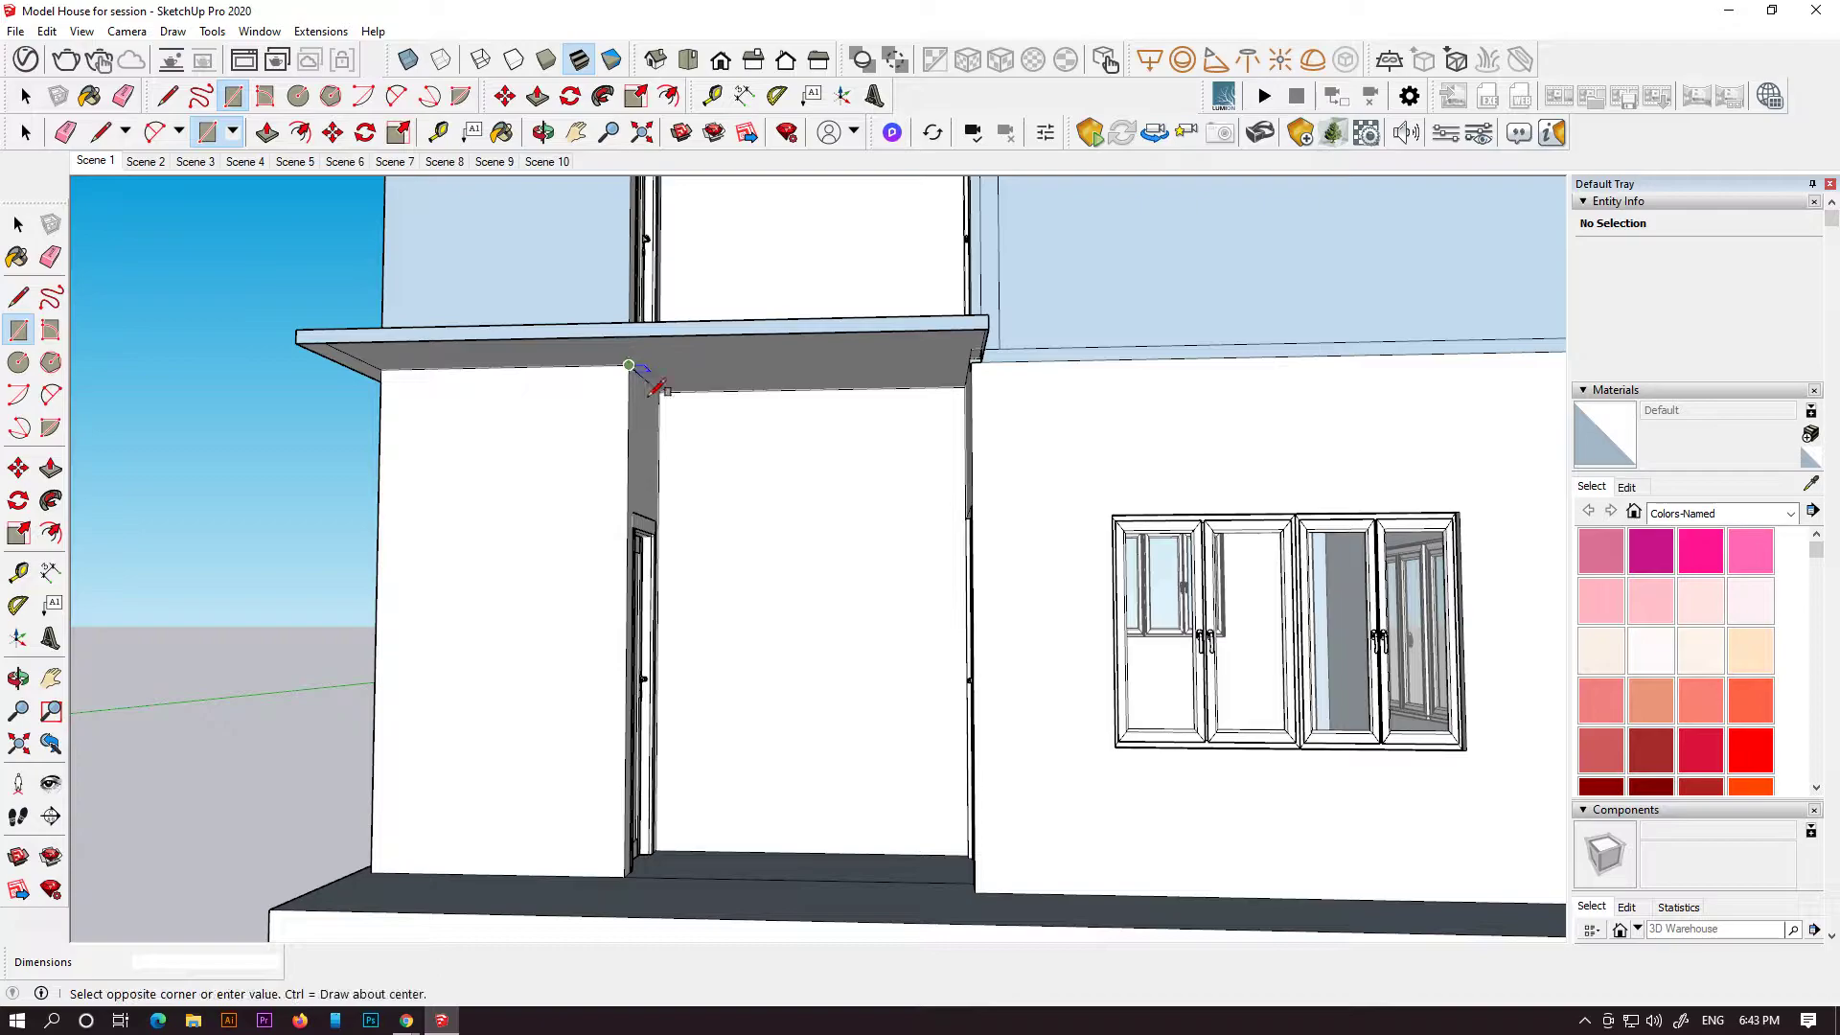
pyautogui.moveTo(980, 440); pyautogui.dragTo(668, 585, button='middle')
pyautogui.click(1188, 478)
pyautogui.scroll(-2, 1191, 498)
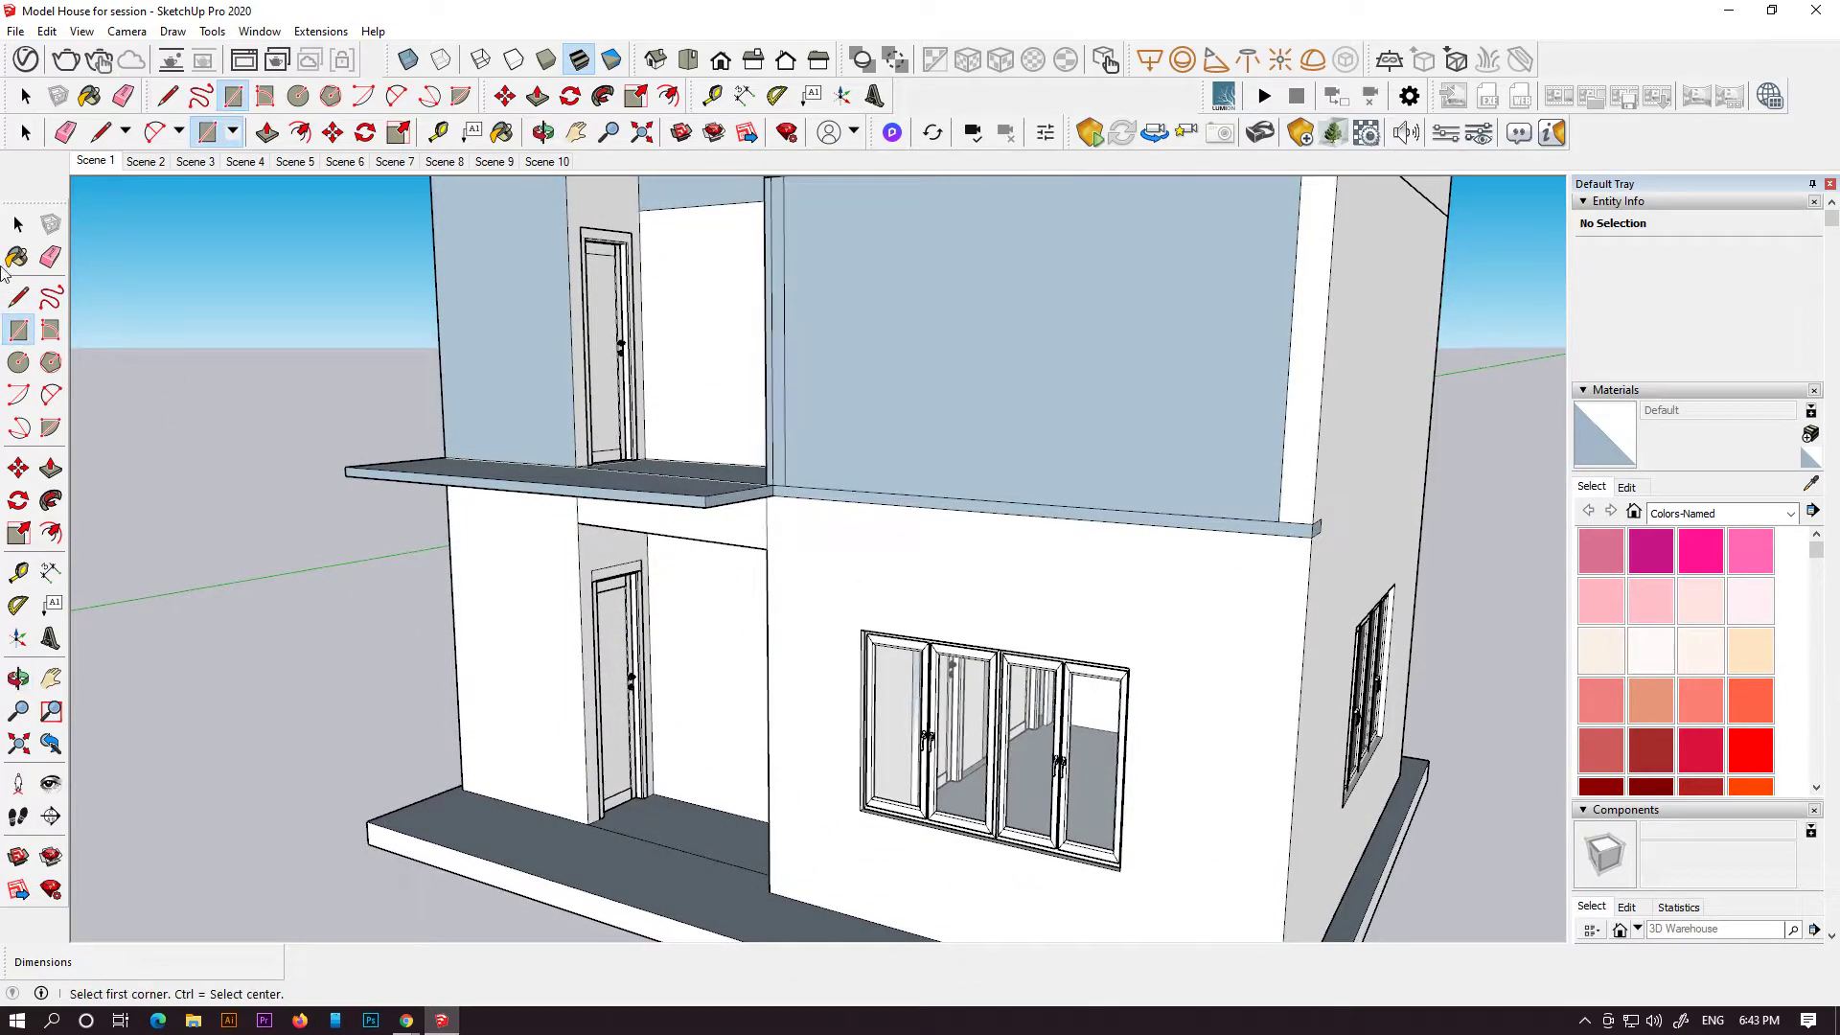
# - Draw a rectangle across the upper recess between the front block and the large room at roof level and erase a leftover edge
pyautogui.scroll(-2, 649, 501)
pyautogui.moveTo(648, 501); pyautogui.dragTo(681, 399, button='middle')
pyautogui.scroll(3, 661, 326)
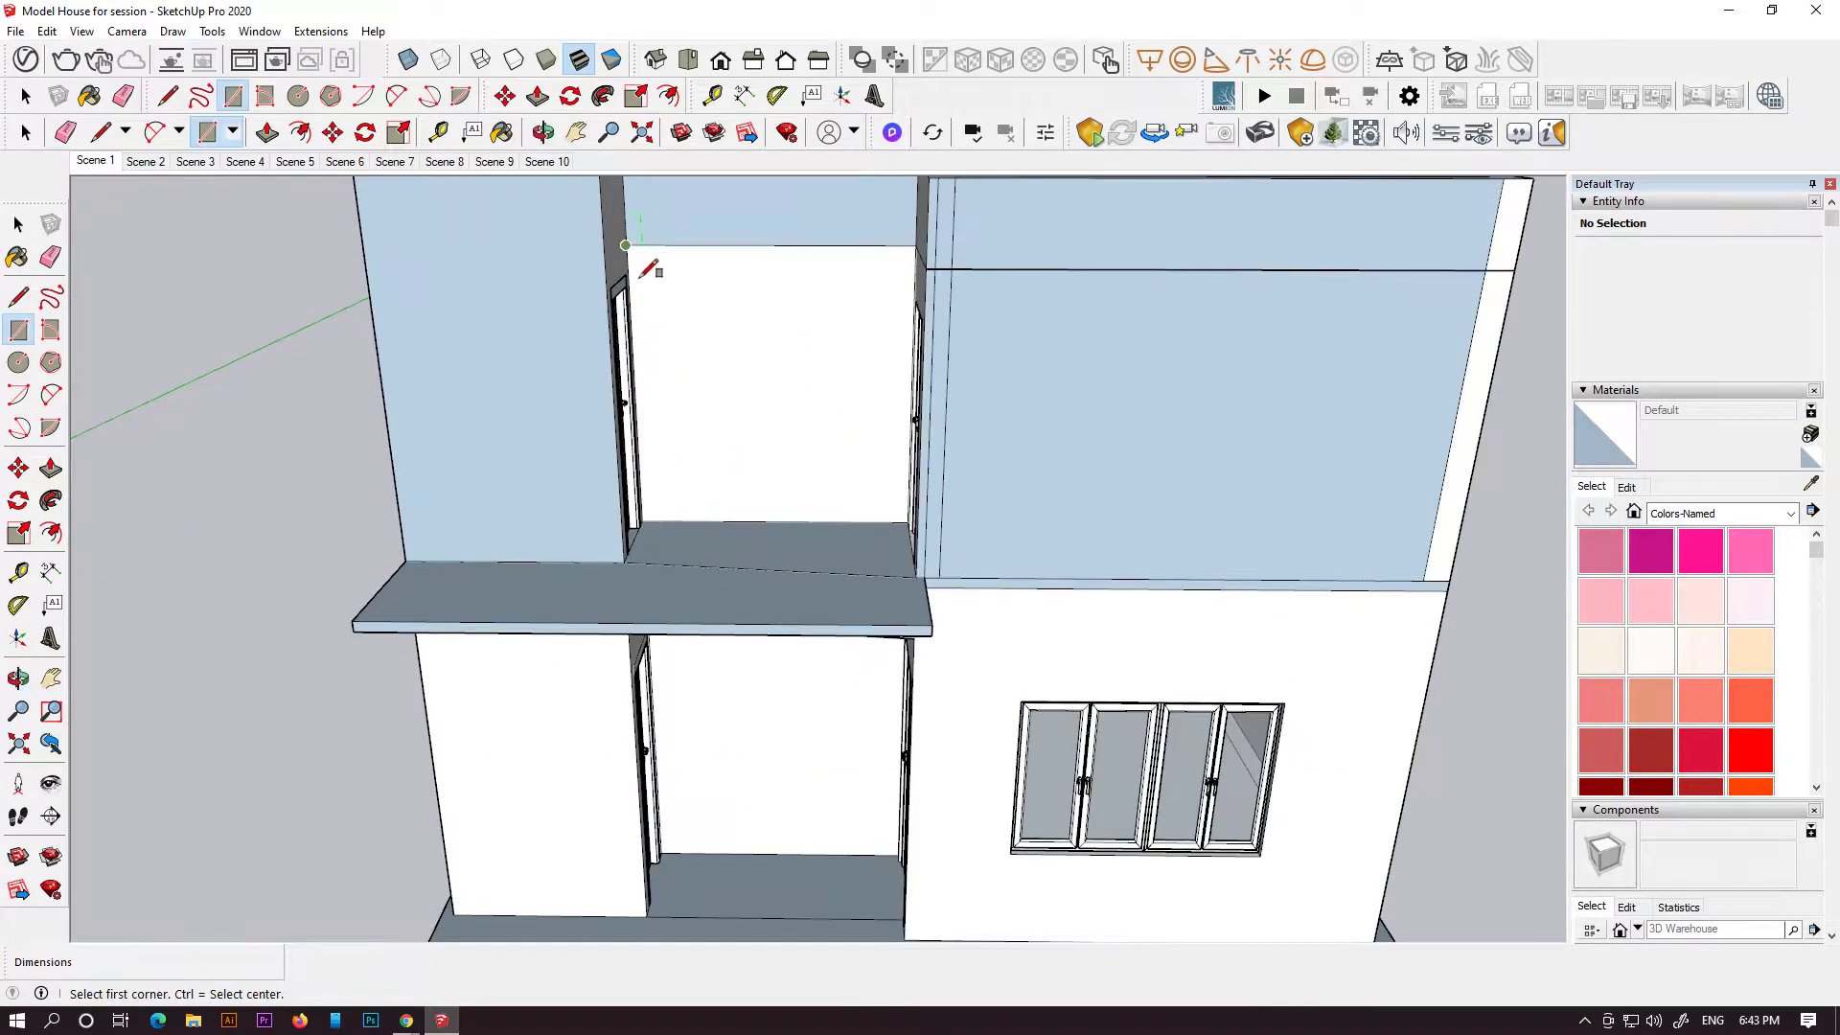
pyautogui.scroll(-4, 668, 268)
pyautogui.moveTo(690, 320); pyautogui.dragTo(479, 300, button='middle')
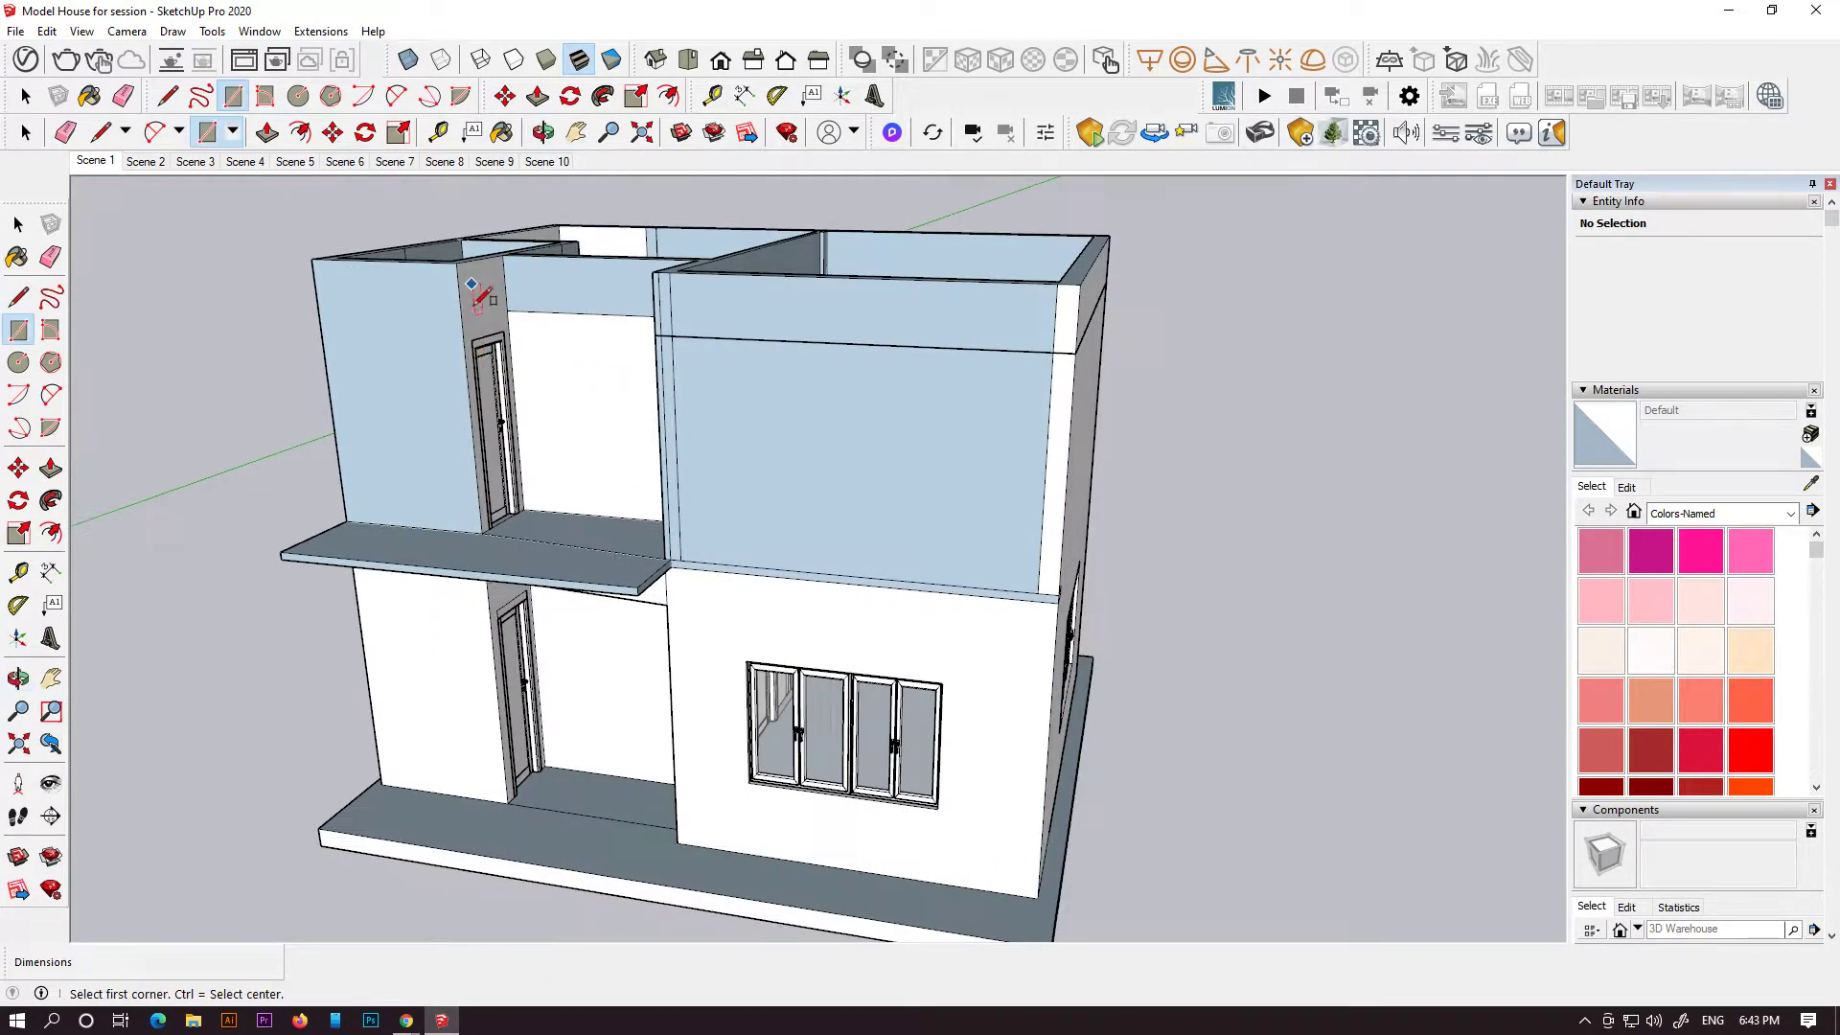
pyautogui.click(456, 263)
pyautogui.moveTo(637, 350); pyautogui.dragTo(5, 261, button='middle')
pyautogui.click(927, 446)
pyautogui.press('e')
pyautogui.click(946, 656)
# - Examine the upper recess's ceiling, its back wall and the underside of the overhang from below and close up
pyautogui.moveTo(946, 654)
pyautogui.mouseDown(button='middle')
pyautogui.moveTo(1118, 472)
pyautogui.moveTo(954, 637)
pyautogui.moveTo(1236, 521)
pyautogui.moveTo(635, 270)
pyautogui.moveTo(595, 472)
pyautogui.moveTo(690, 307)
pyautogui.moveTo(734, 295)
pyautogui.mouseUp(button='middle')
pyautogui.scroll(4, 734, 296)
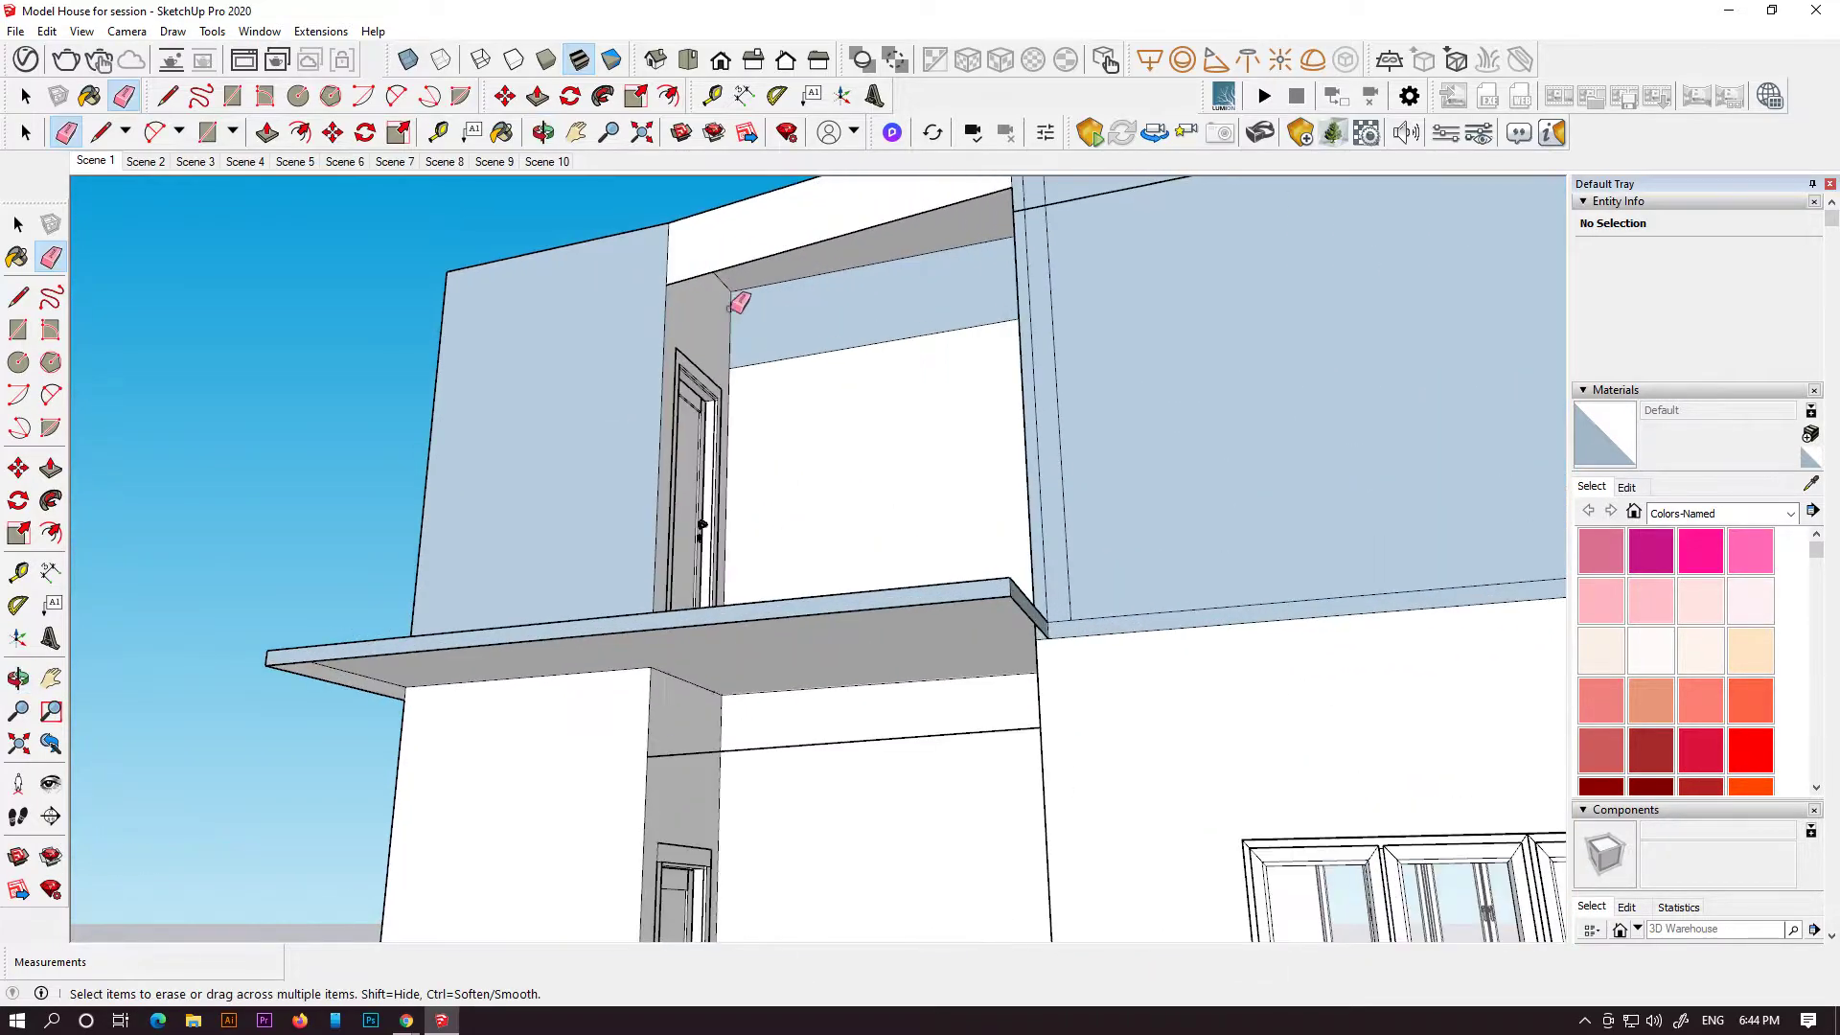
pyautogui.click(17, 297)
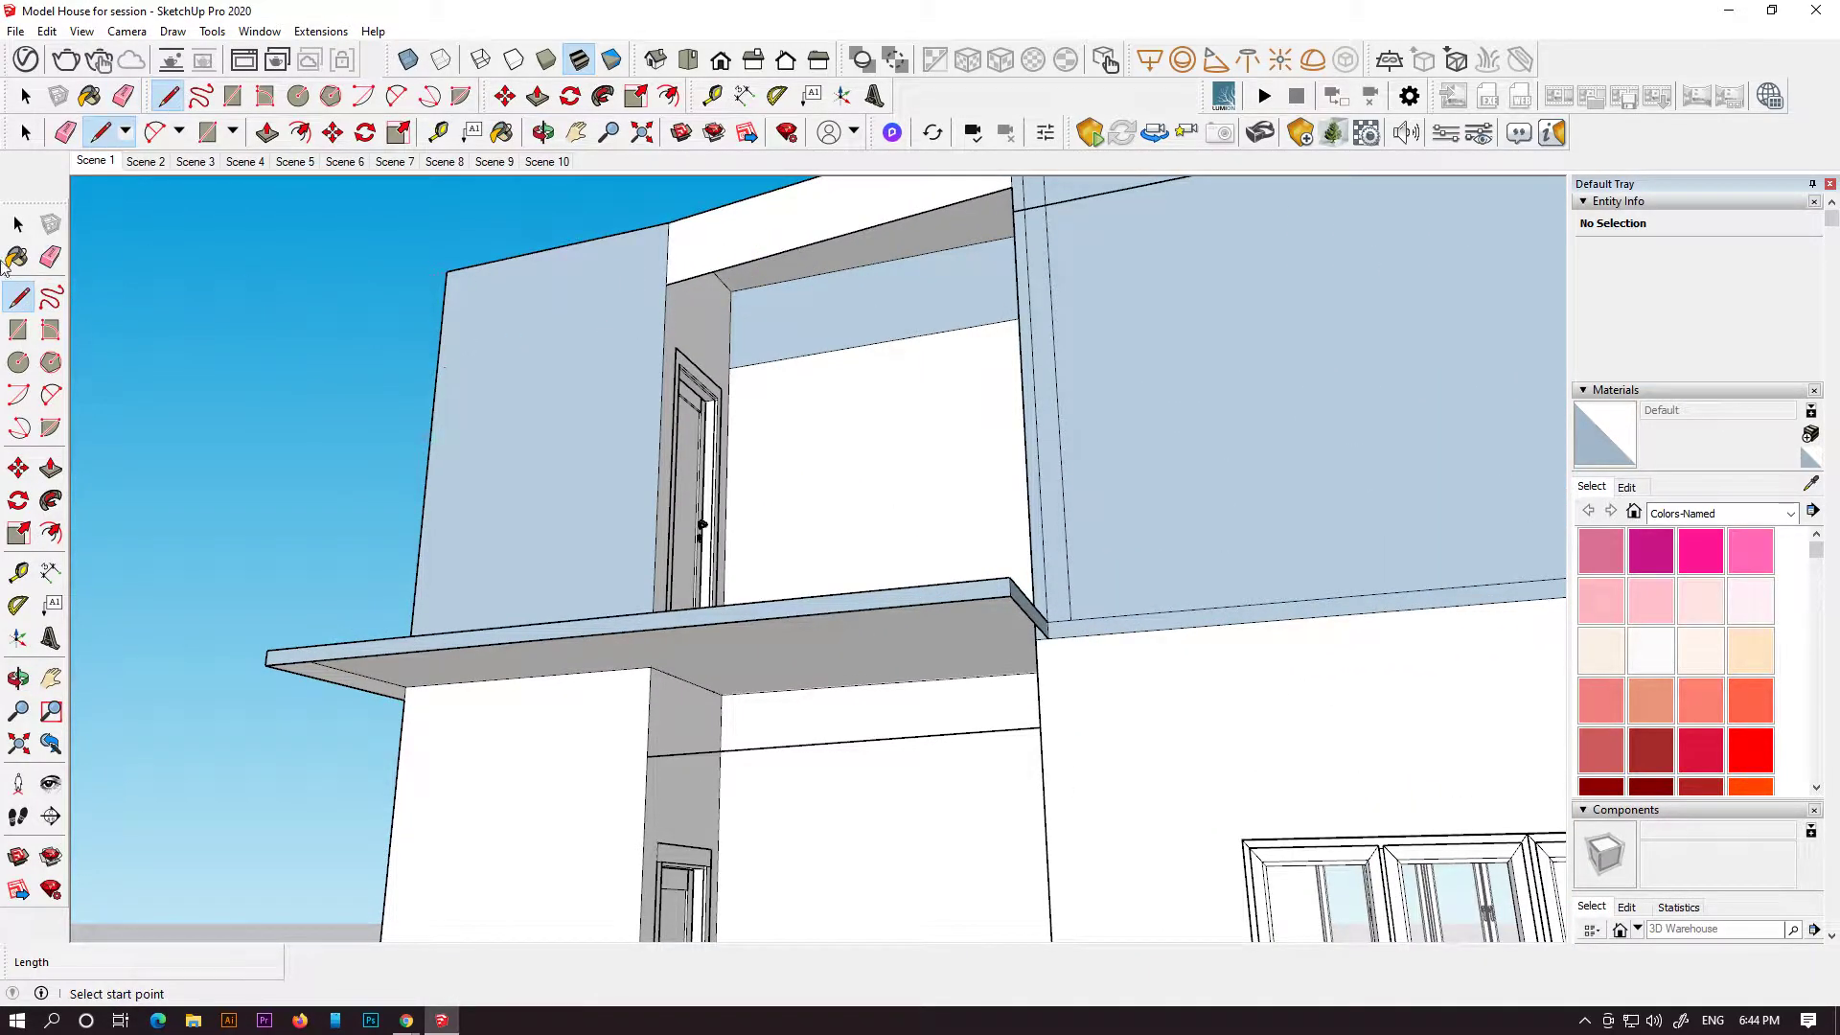
pyautogui.click(51, 469)
pyautogui.scroll(6, 746, 240)
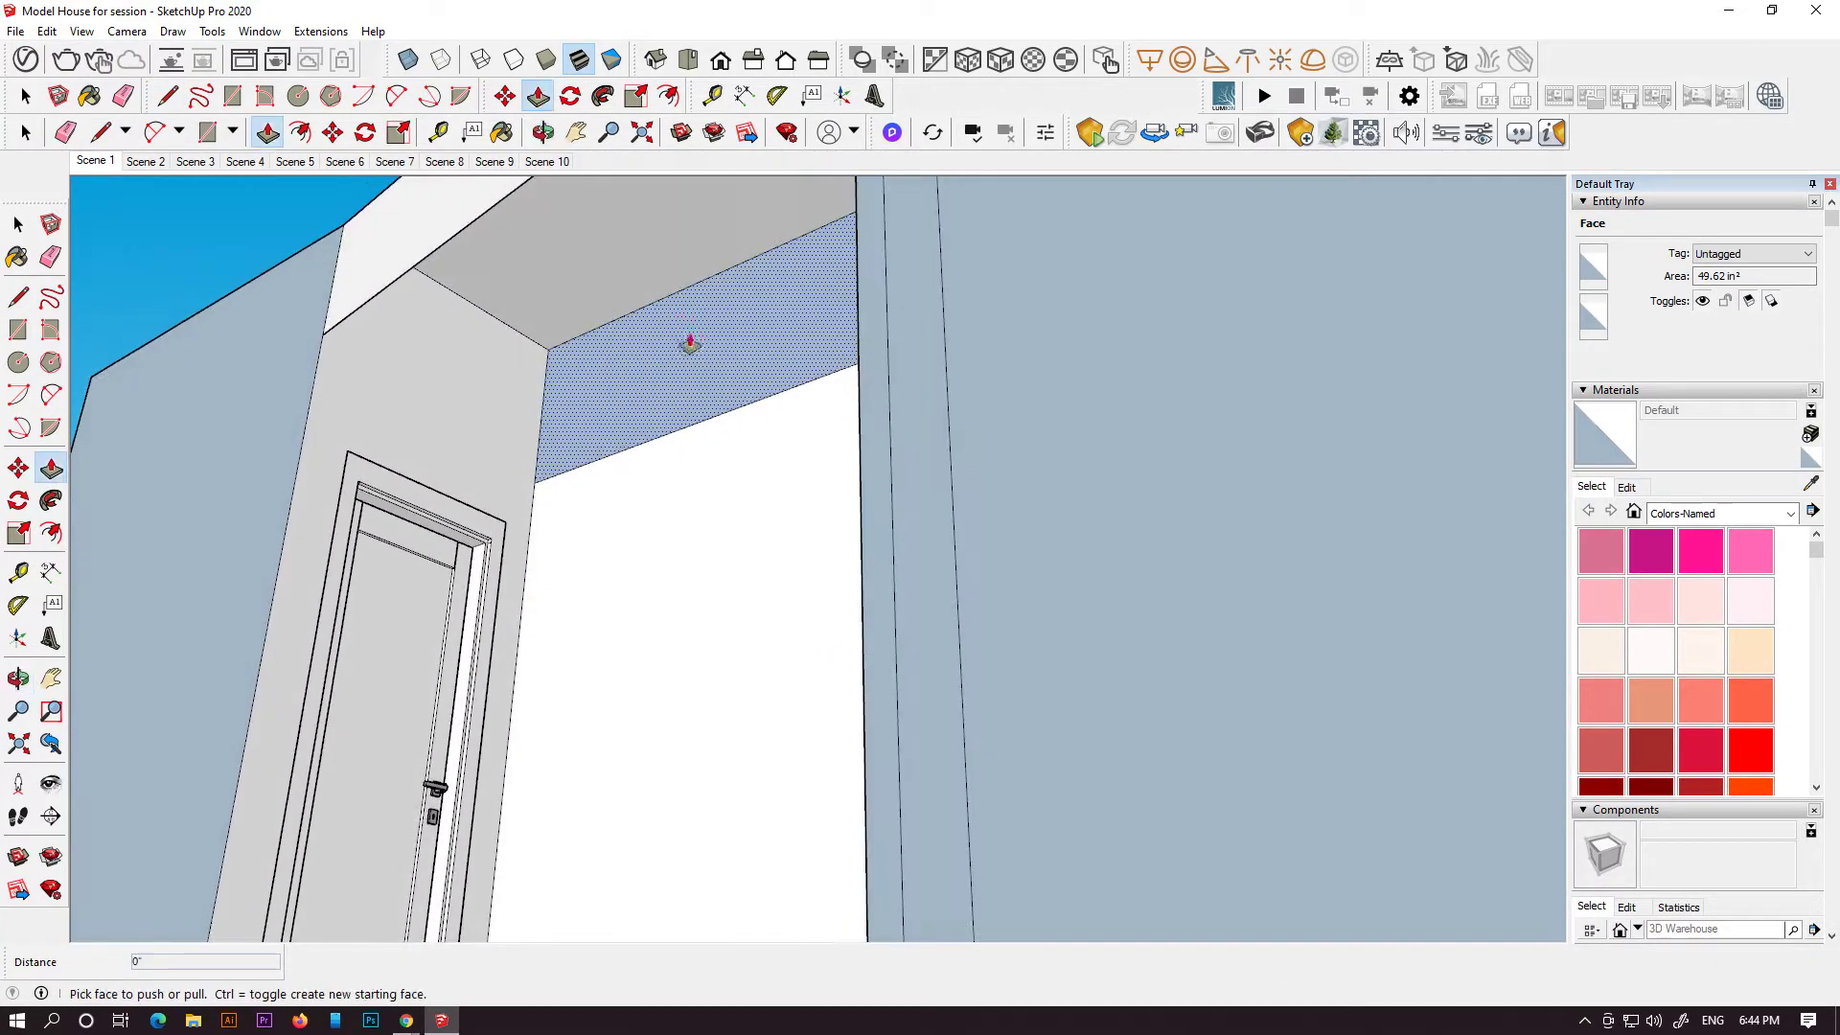
pyautogui.moveTo(690, 345); pyautogui.dragTo(146, 596, button='middle')
pyautogui.scroll(4, 661, 496)
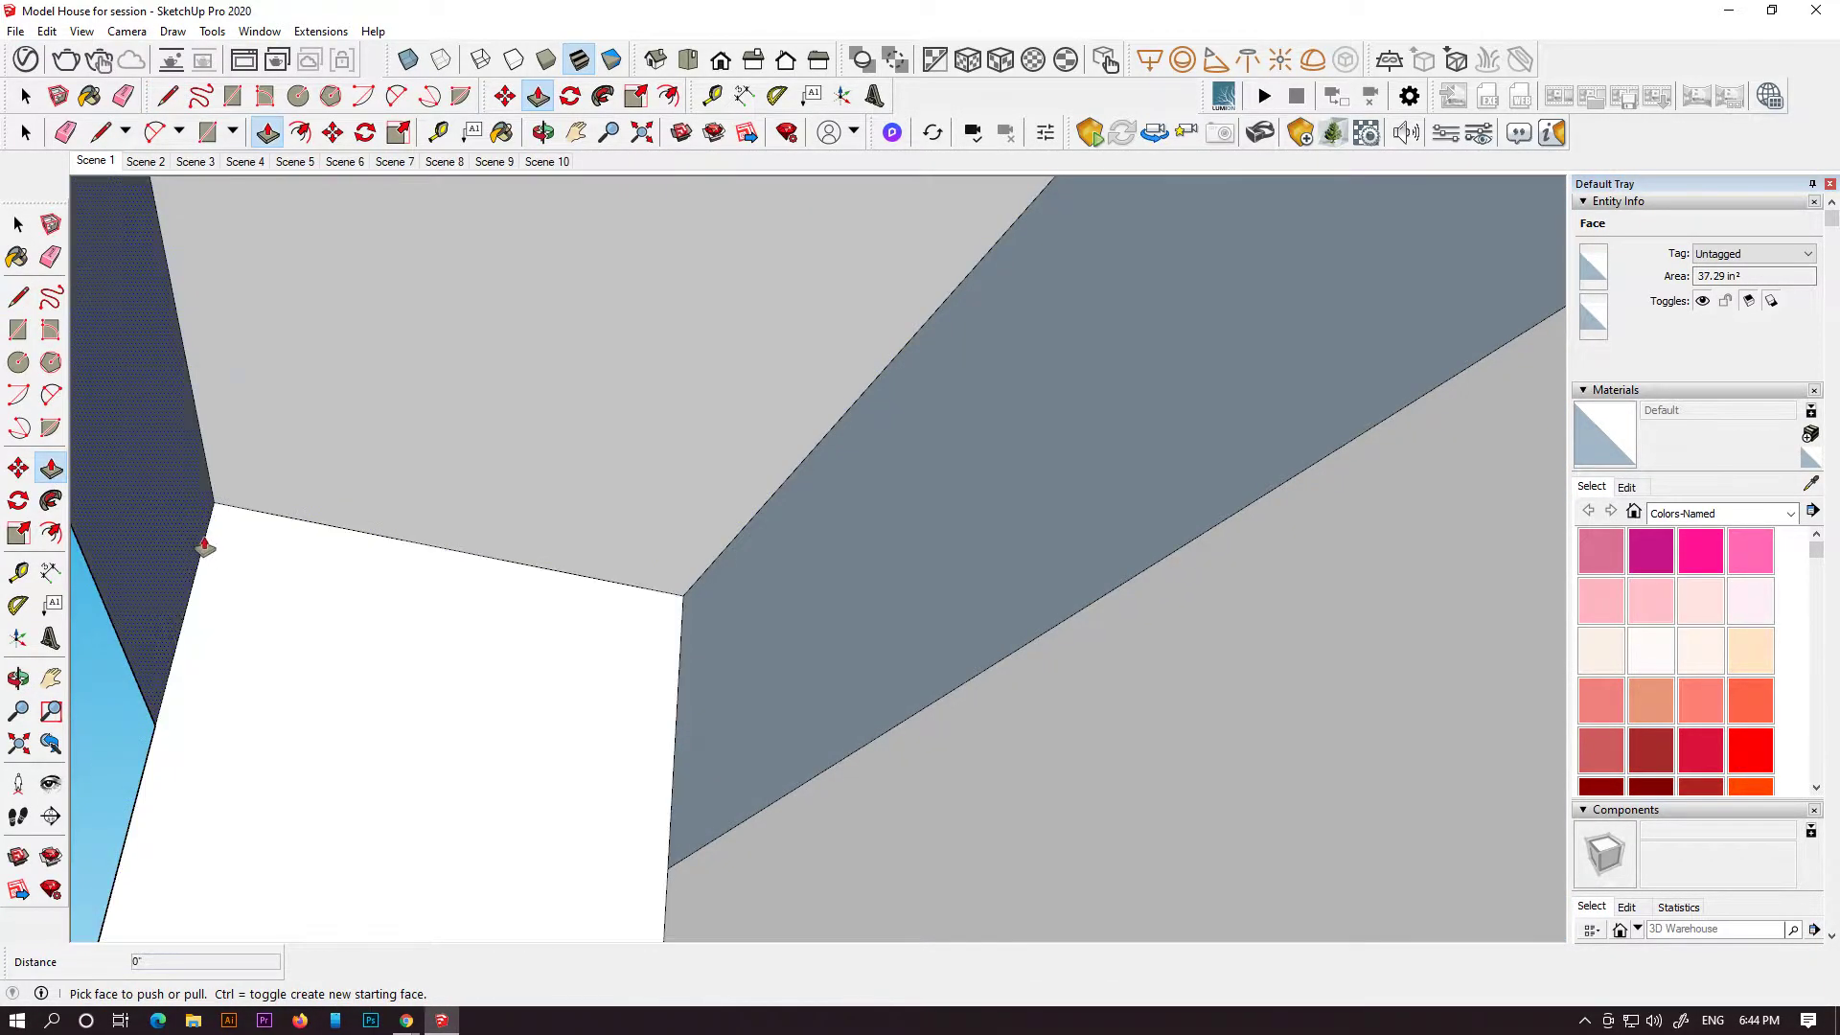
pyautogui.moveTo(291, 571); pyautogui.dragTo(1019, 765, button='middle')
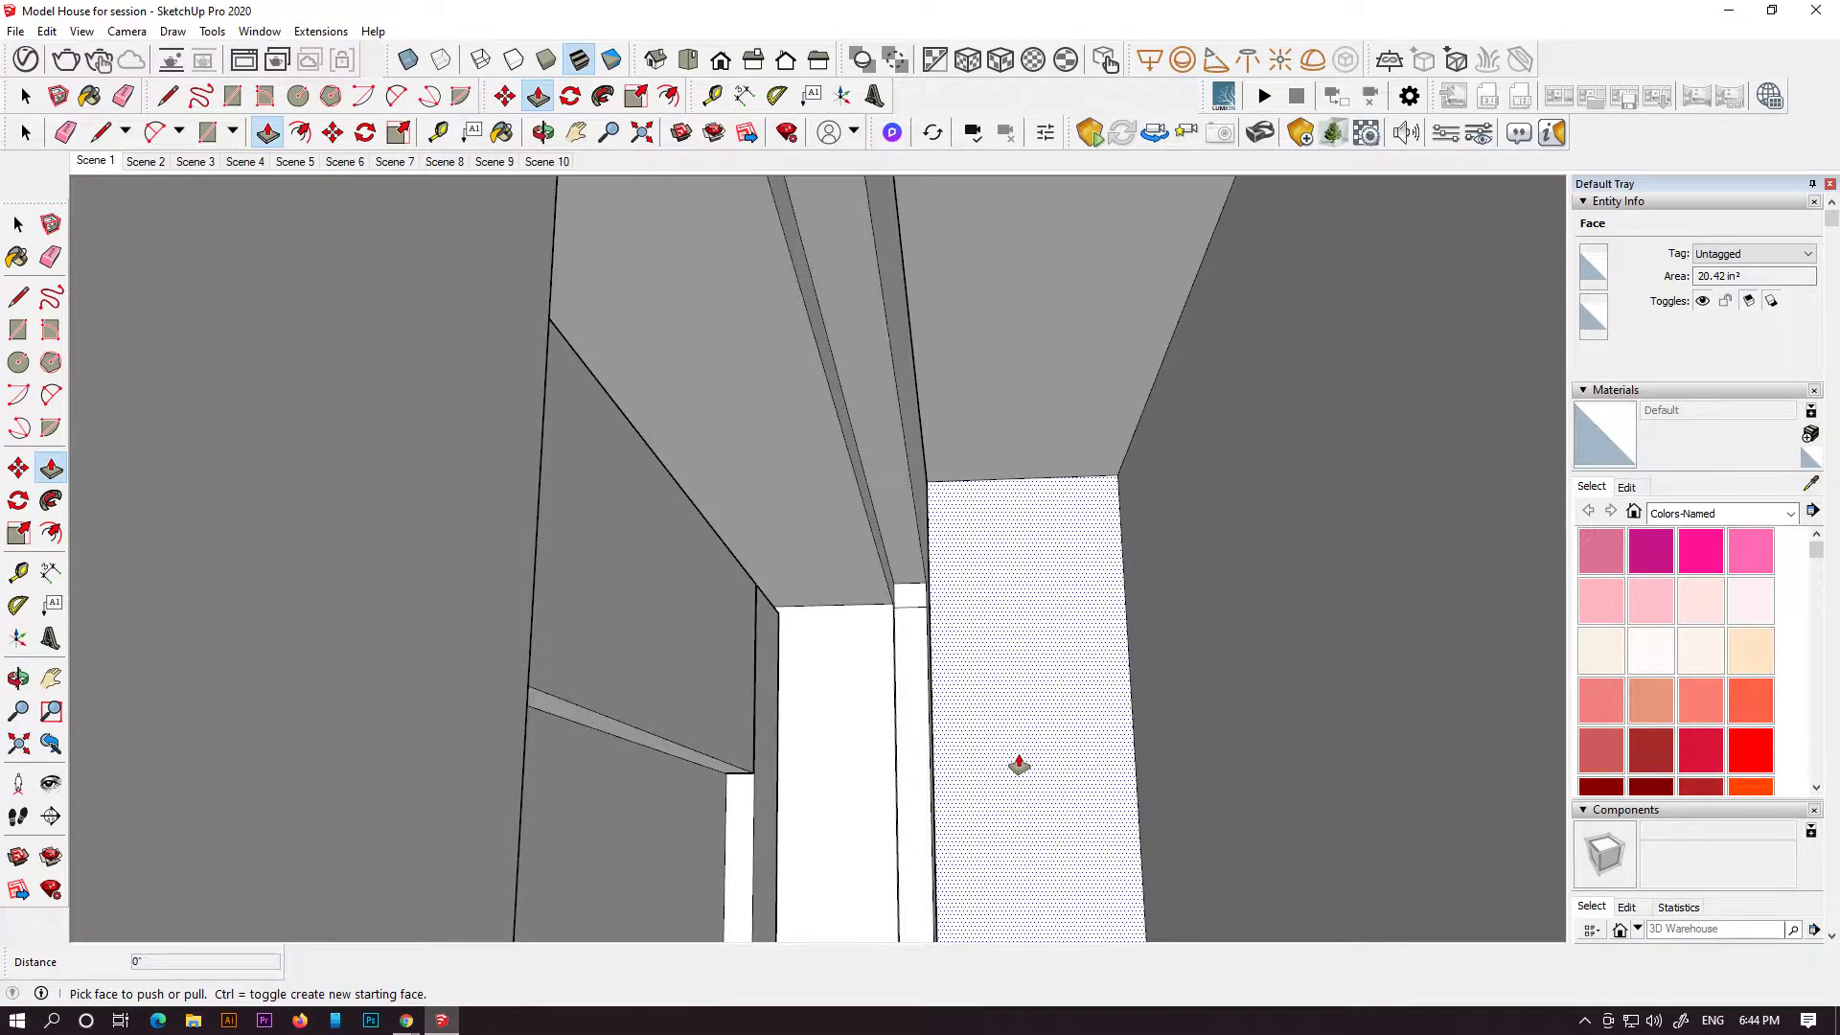
pyautogui.scroll(4, 1054, 733)
pyautogui.scroll(-3, 1188, 686)
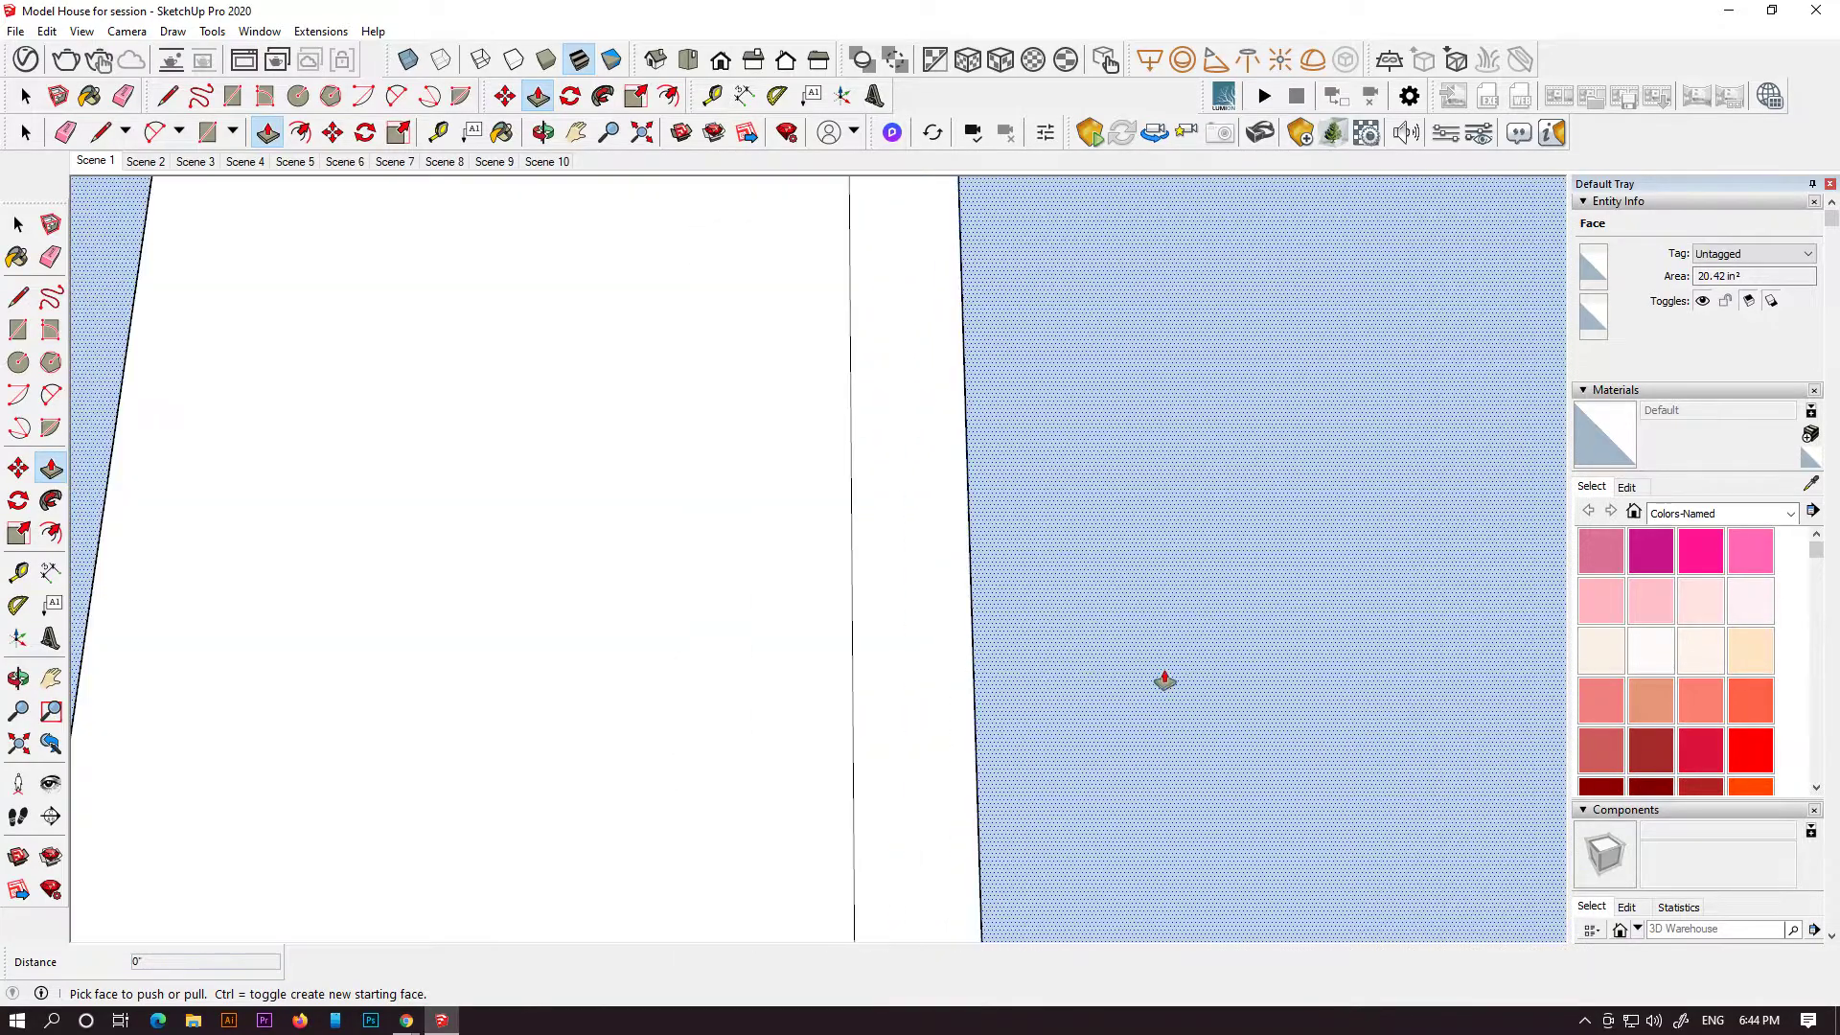
pyautogui.scroll(-4, 624, 597)
pyautogui.scroll(-5, 934, 652)
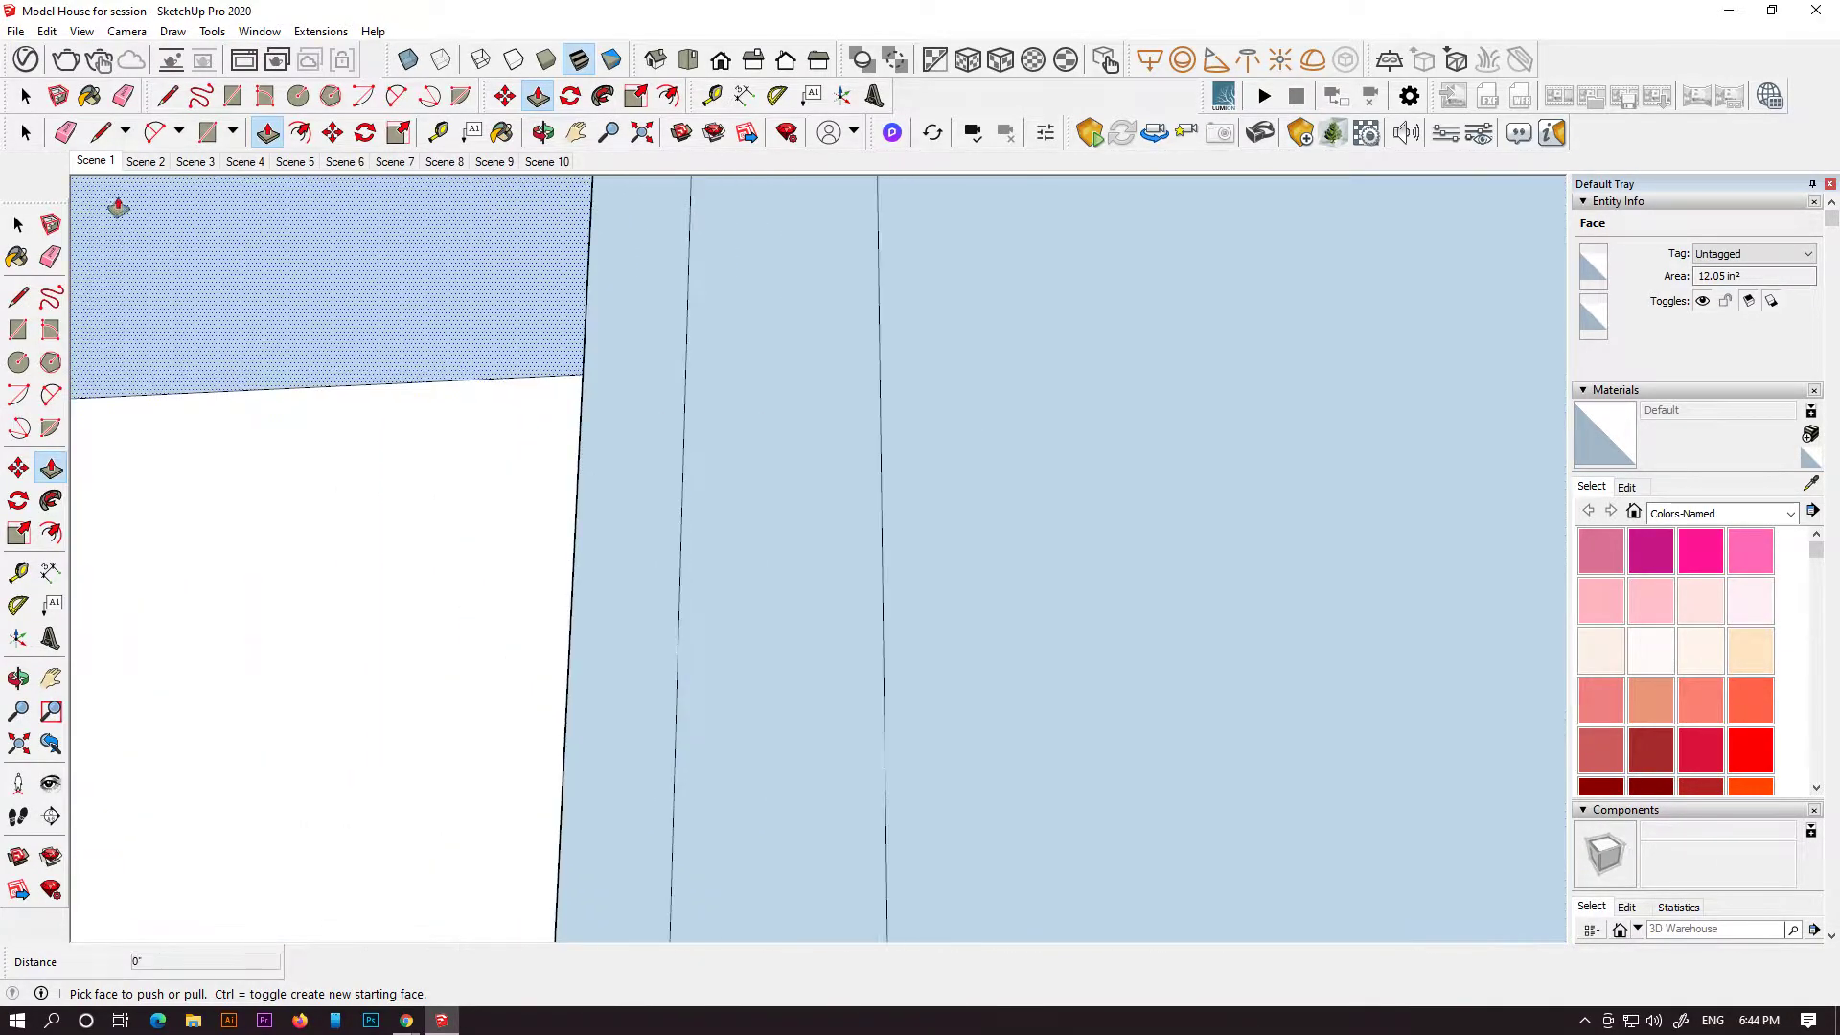
pyautogui.click(99, 168)
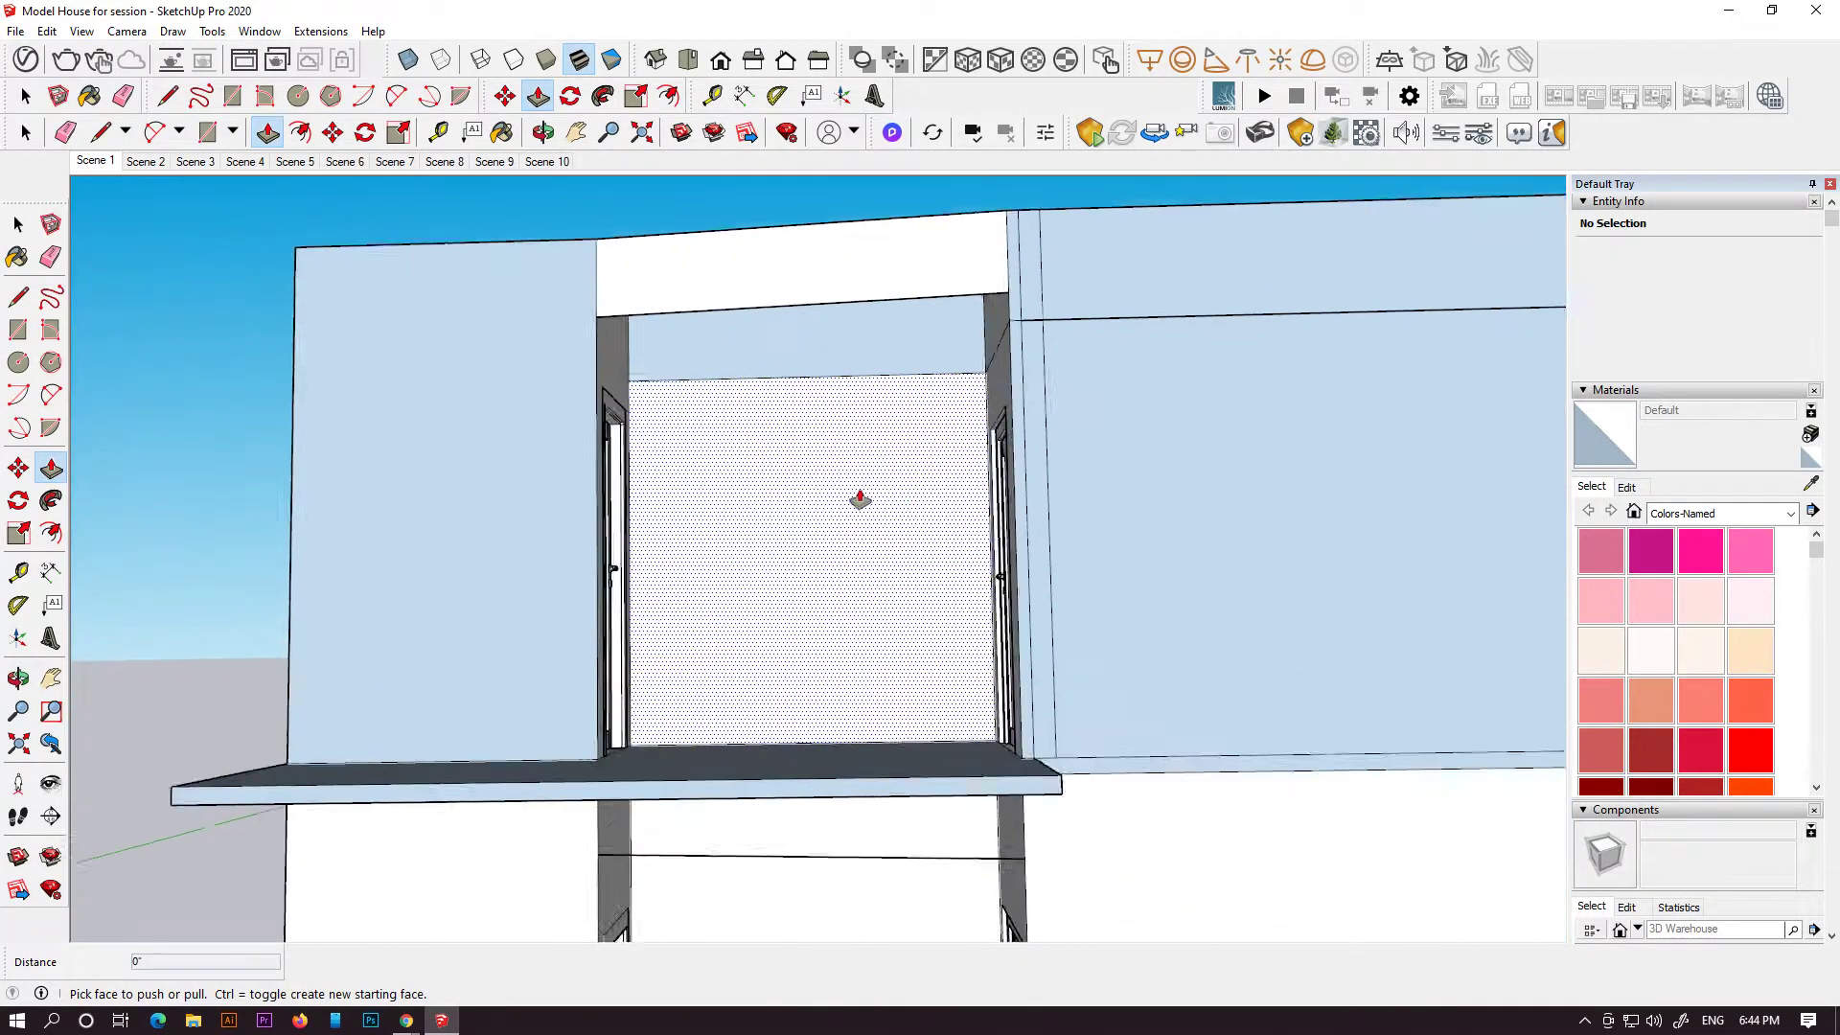
pyautogui.scroll(6, 834, 480)
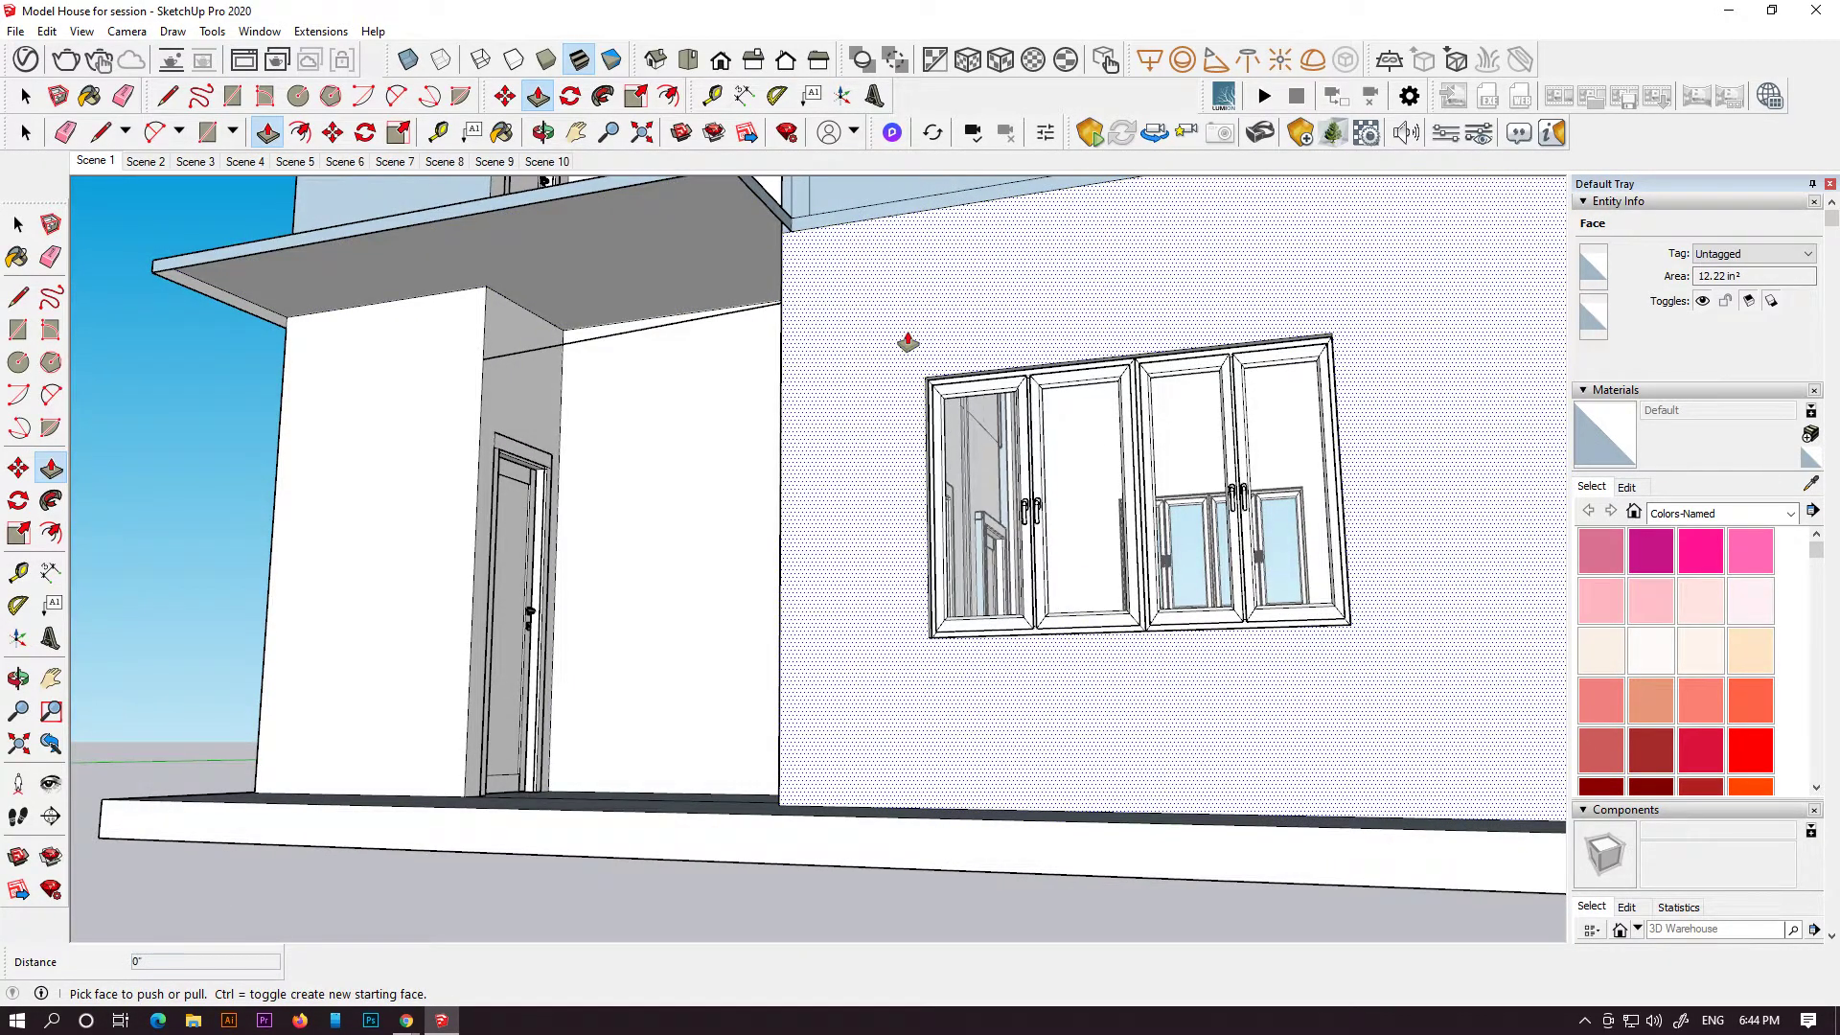
pyautogui.keyDown('shift'); pyautogui.moveTo(917, 369); pyautogui.dragTo(910, 537, button='middle'); pyautogui.keyUp('shift')
# - Try to push and pull the faces around the entrance recess
pyautogui.scroll(3, 853, 412)
pyautogui.click(850, 398)
pyautogui.click(630, 345)
pyautogui.moveTo(630, 345); pyautogui.dragTo(1100, 544, button='middle')
pyautogui.doubleClick(1194, 488)
# - Draw a rectangle from the roof corner across the upper recess's front down to the back wall's line, and erase the leftover edge
pyautogui.moveTo(1196, 501); pyautogui.dragTo(457, 272, button='middle')
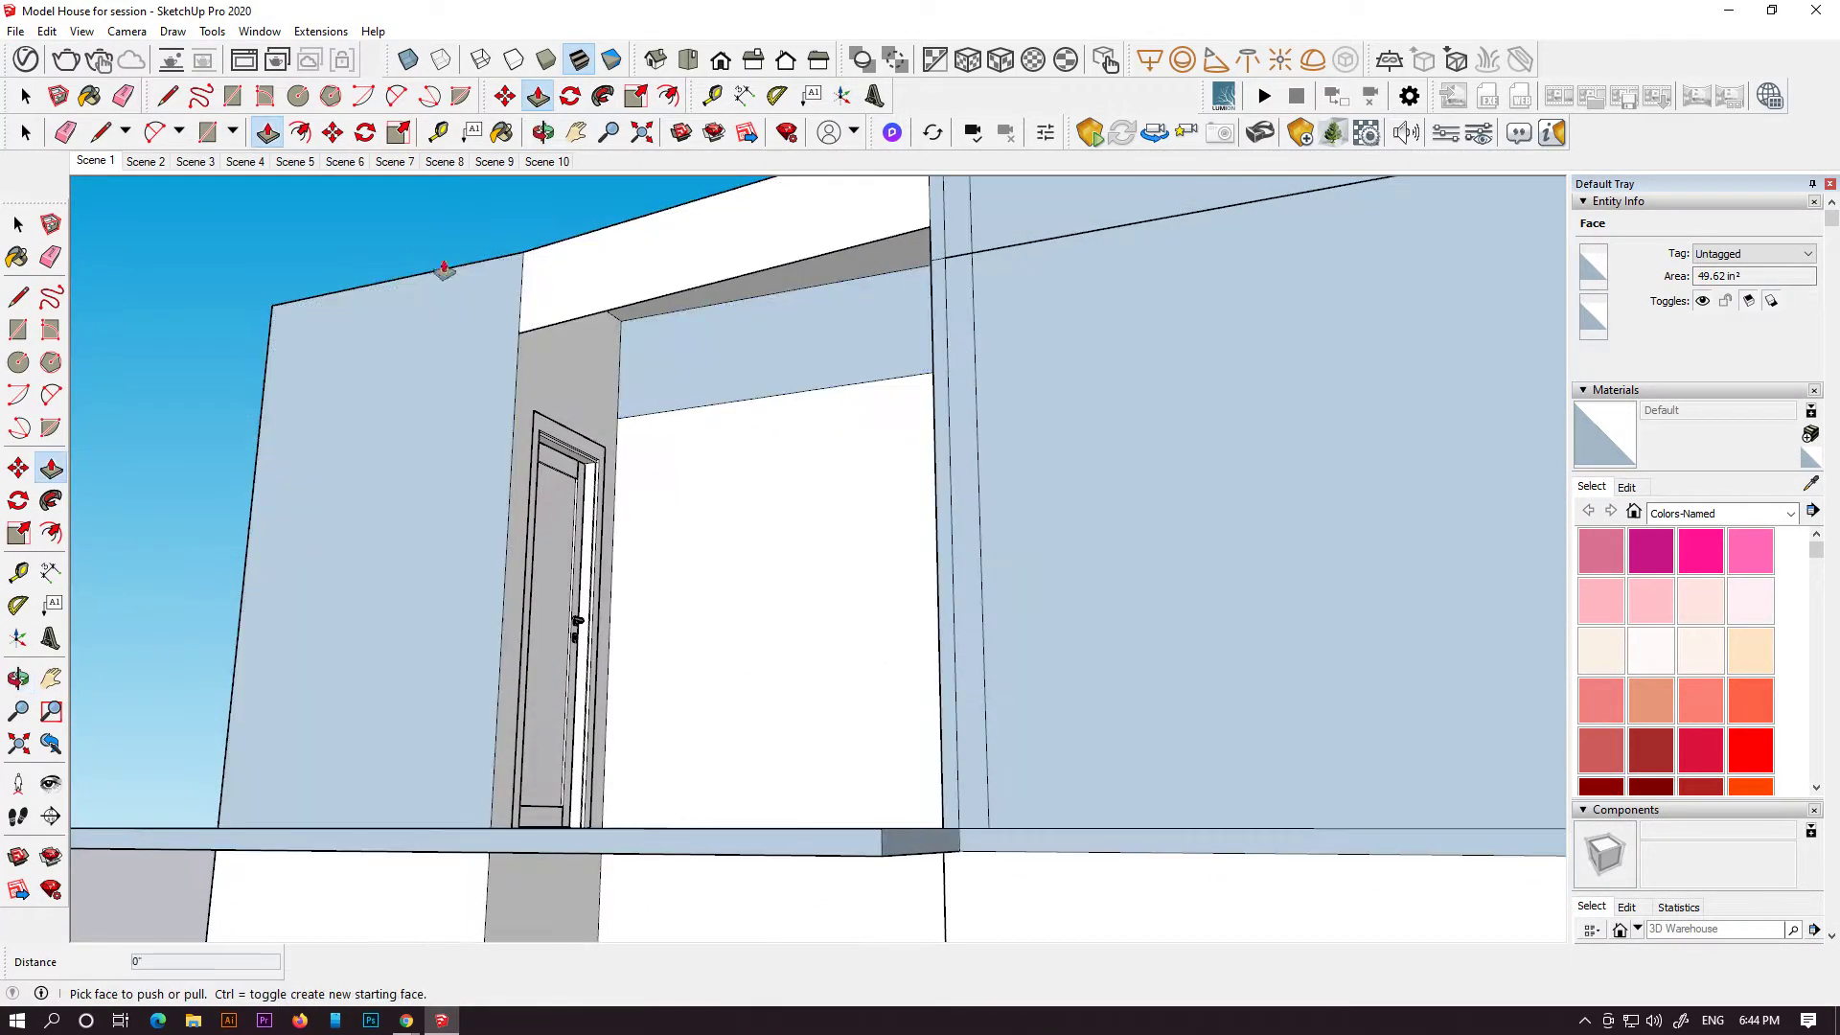
pyautogui.click(18, 329)
pyautogui.click(523, 252)
pyautogui.moveTo(866, 431); pyautogui.dragTo(1141, 546, button='middle')
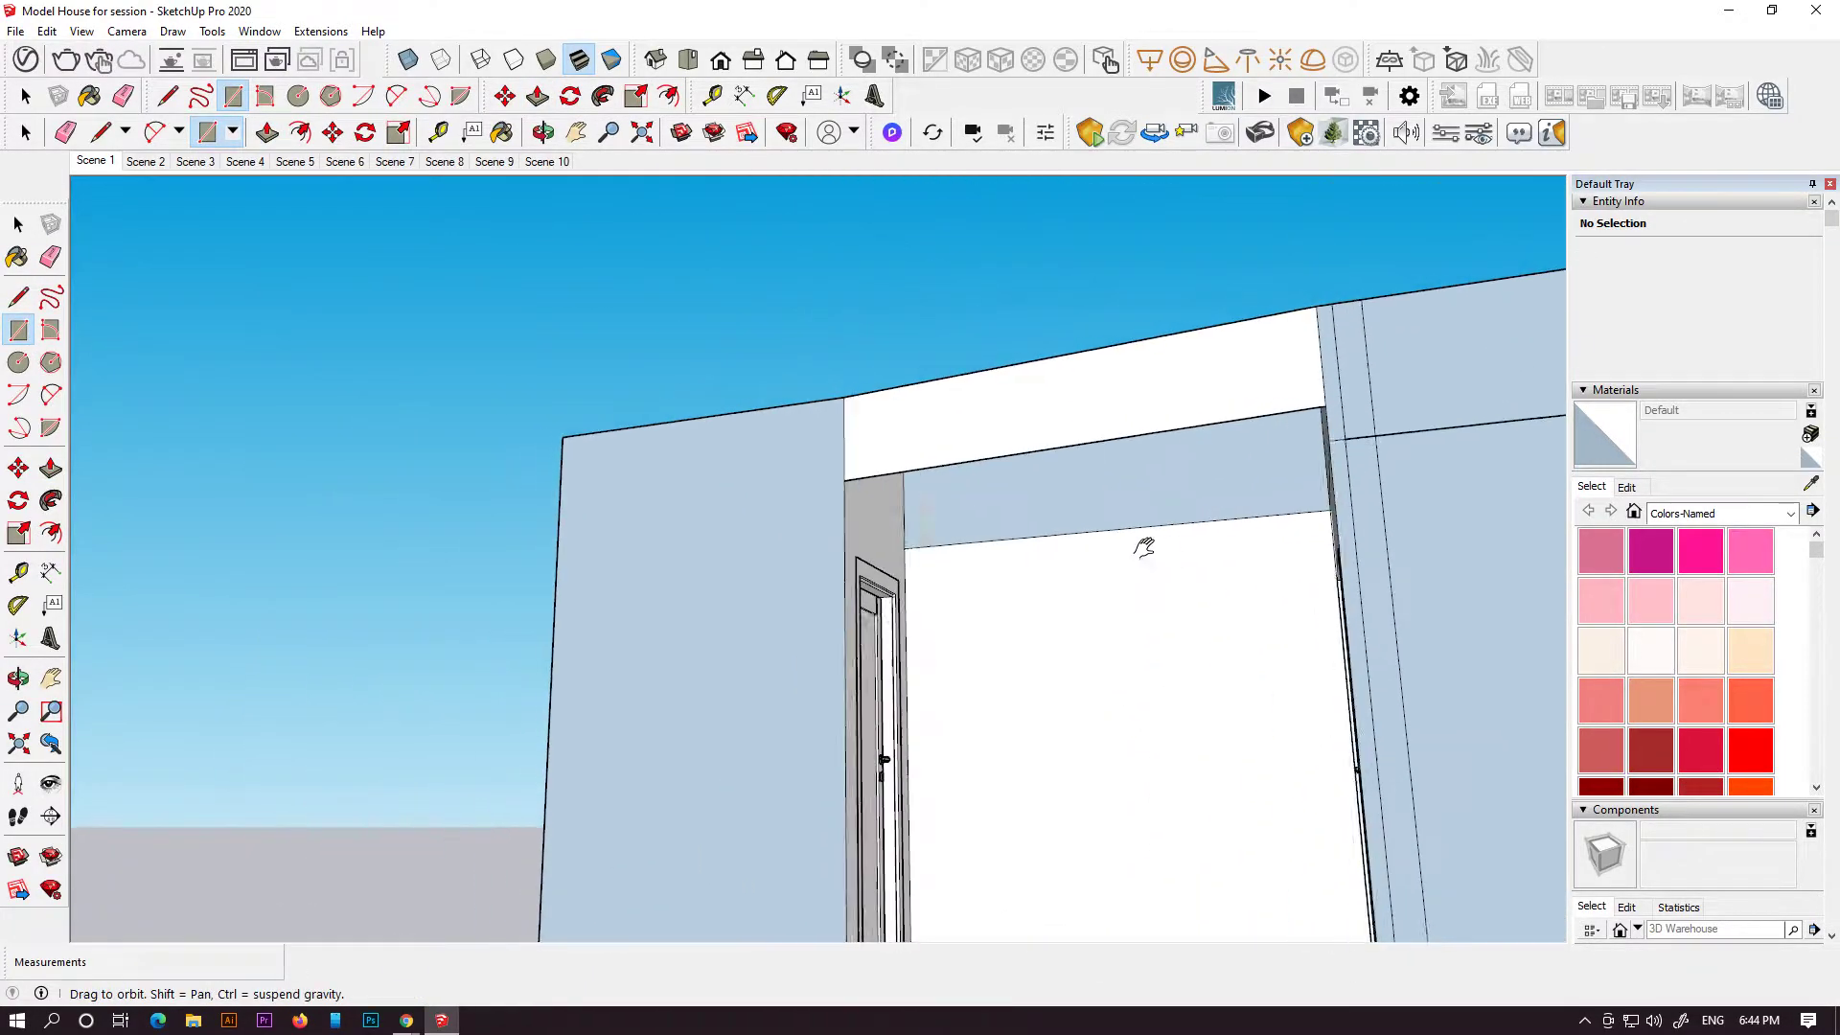
pyautogui.click(1341, 513)
pyautogui.moveTo(1334, 509); pyautogui.dragTo(1343, 628, button='middle')
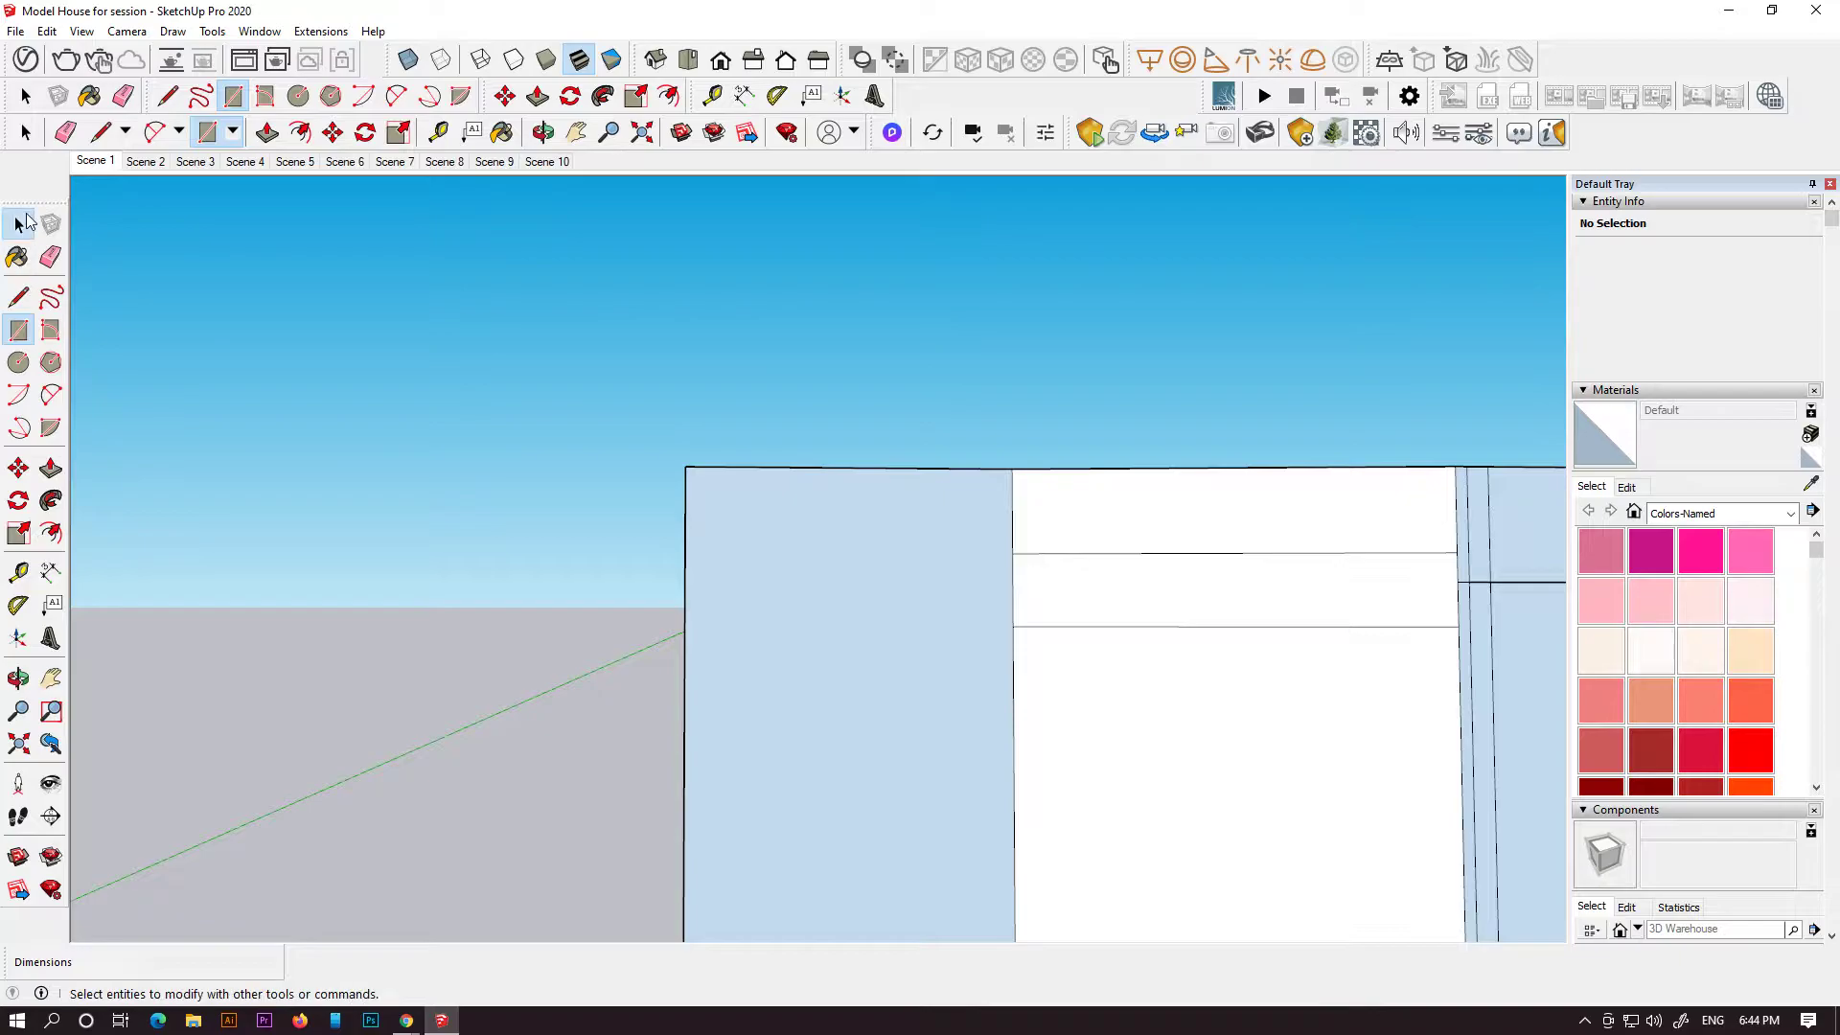
pyautogui.click(20, 223)
pyautogui.moveTo(1191, 604)
pyautogui.mouseDown(button='middle')
pyautogui.moveTo(990, 542)
pyautogui.moveTo(706, 530)
pyautogui.moveTo(1169, 772)
pyautogui.moveTo(1009, 526)
pyautogui.moveTo(854, 567)
pyautogui.mouseUp(button='middle')
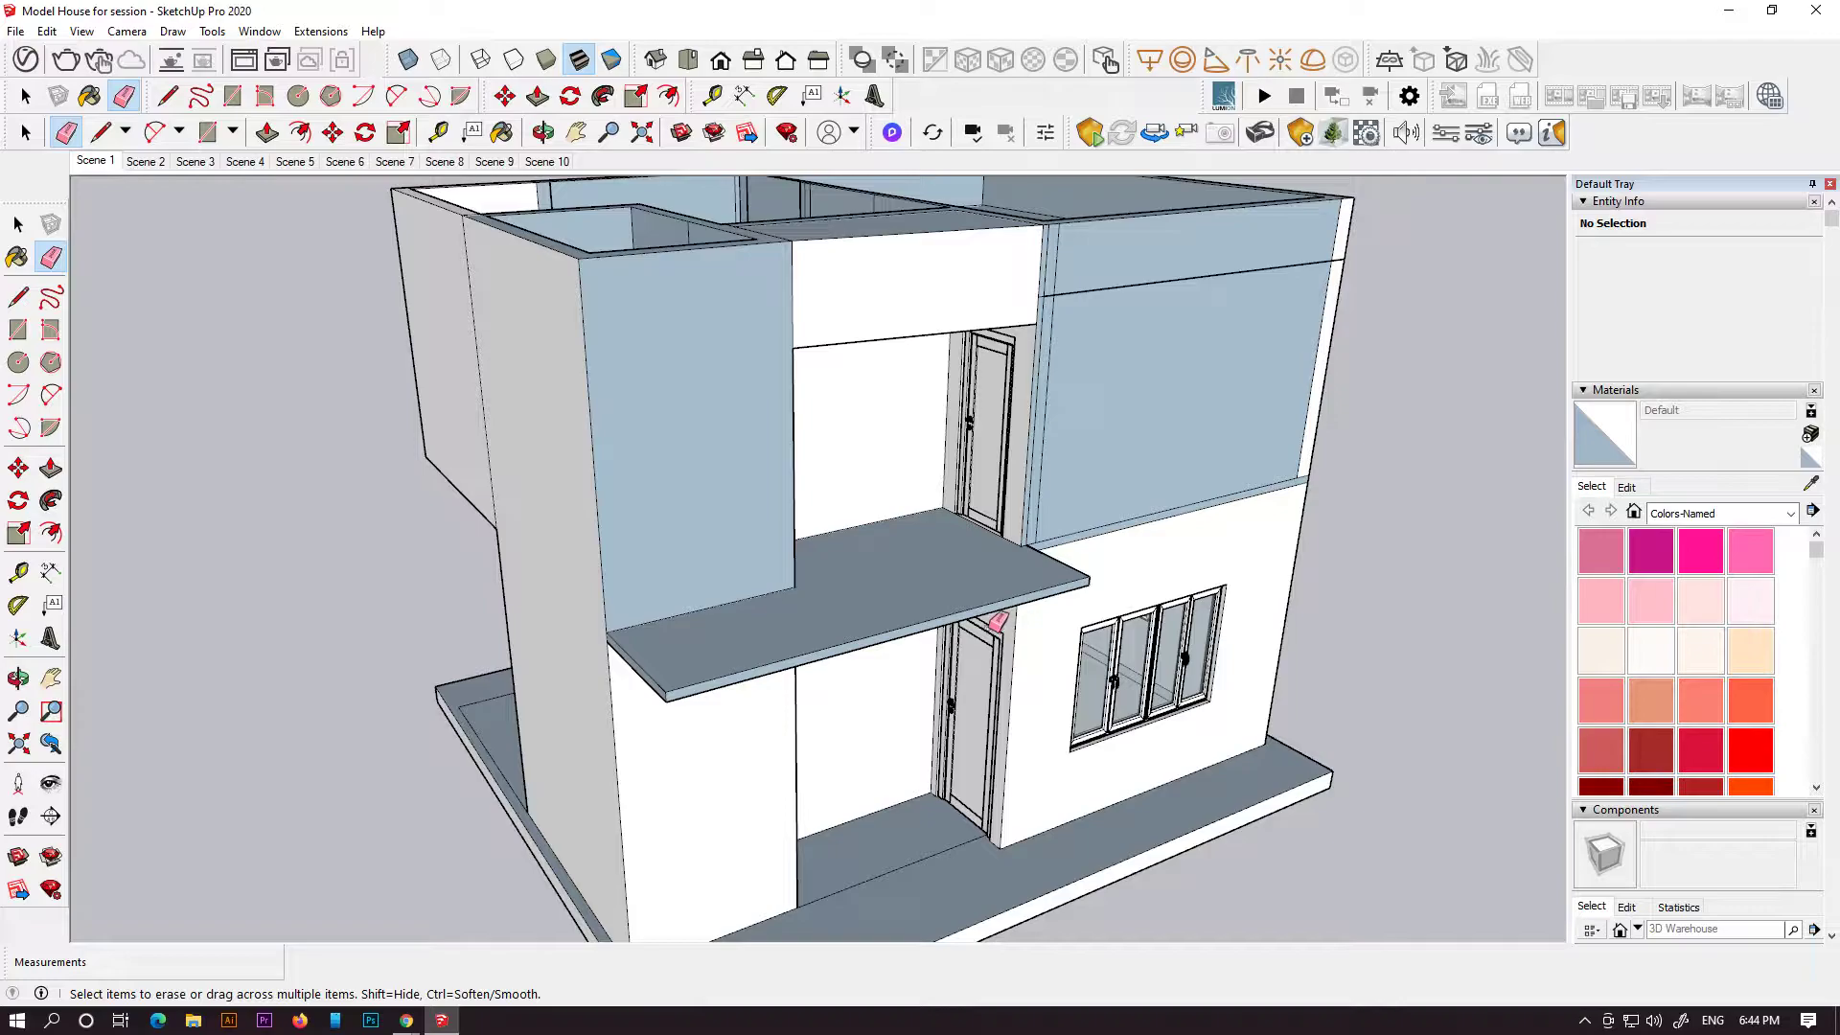
# - Draw lines set slightly in from the overhang slab's three outer edges, between the front block and the large room, and erase stray edges
pyautogui.scroll(3, 739, 649)
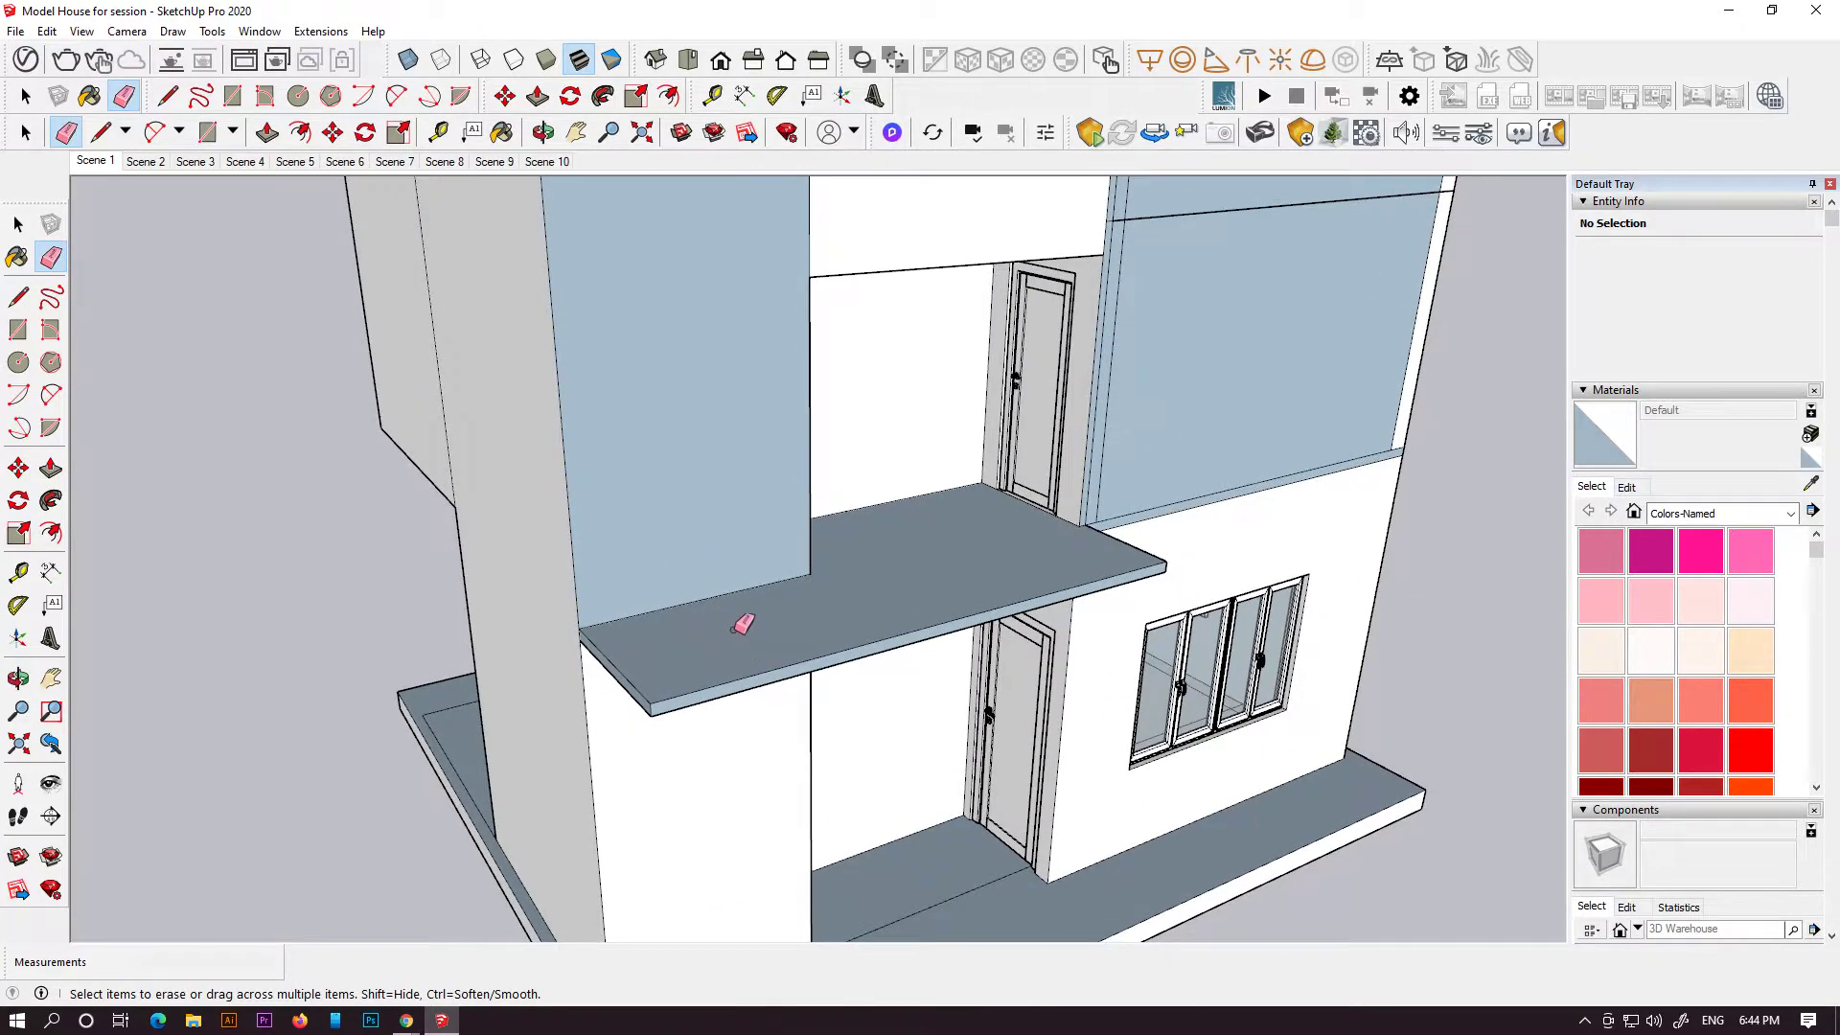
pyautogui.scroll(-3, 744, 625)
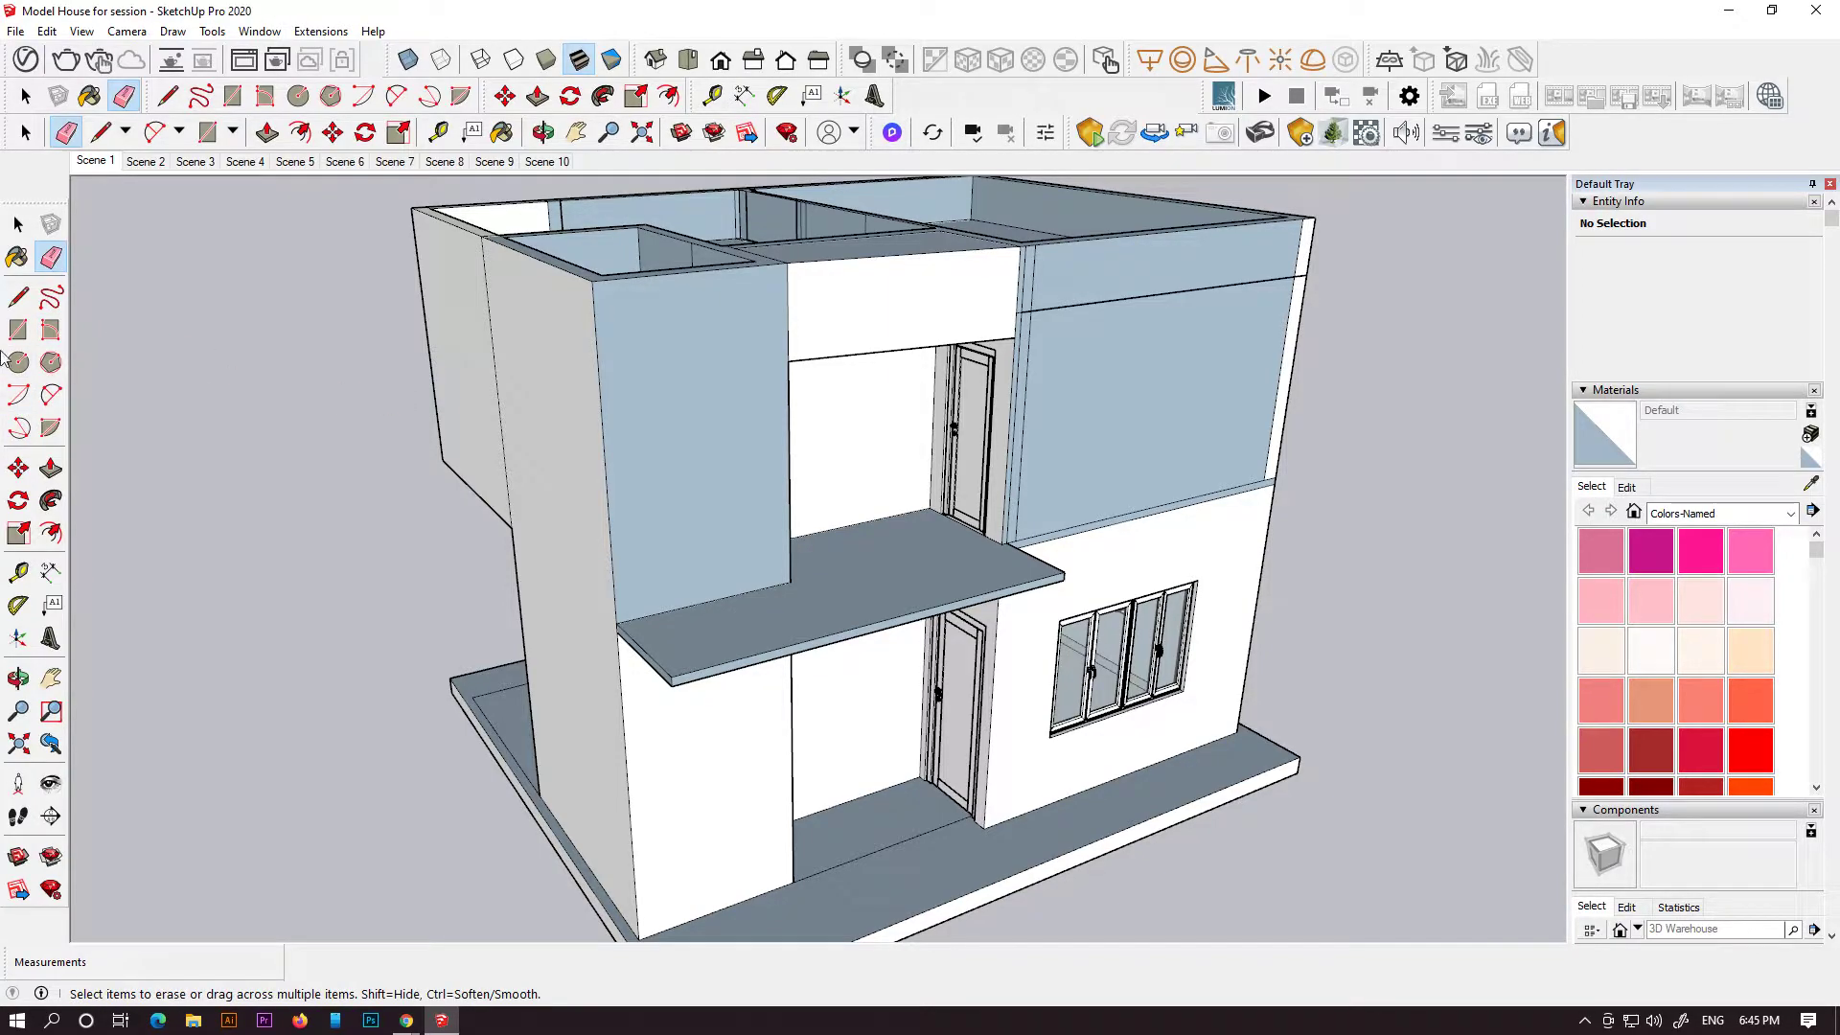
pyautogui.click(18, 298)
pyautogui.scroll(6, 590, 564)
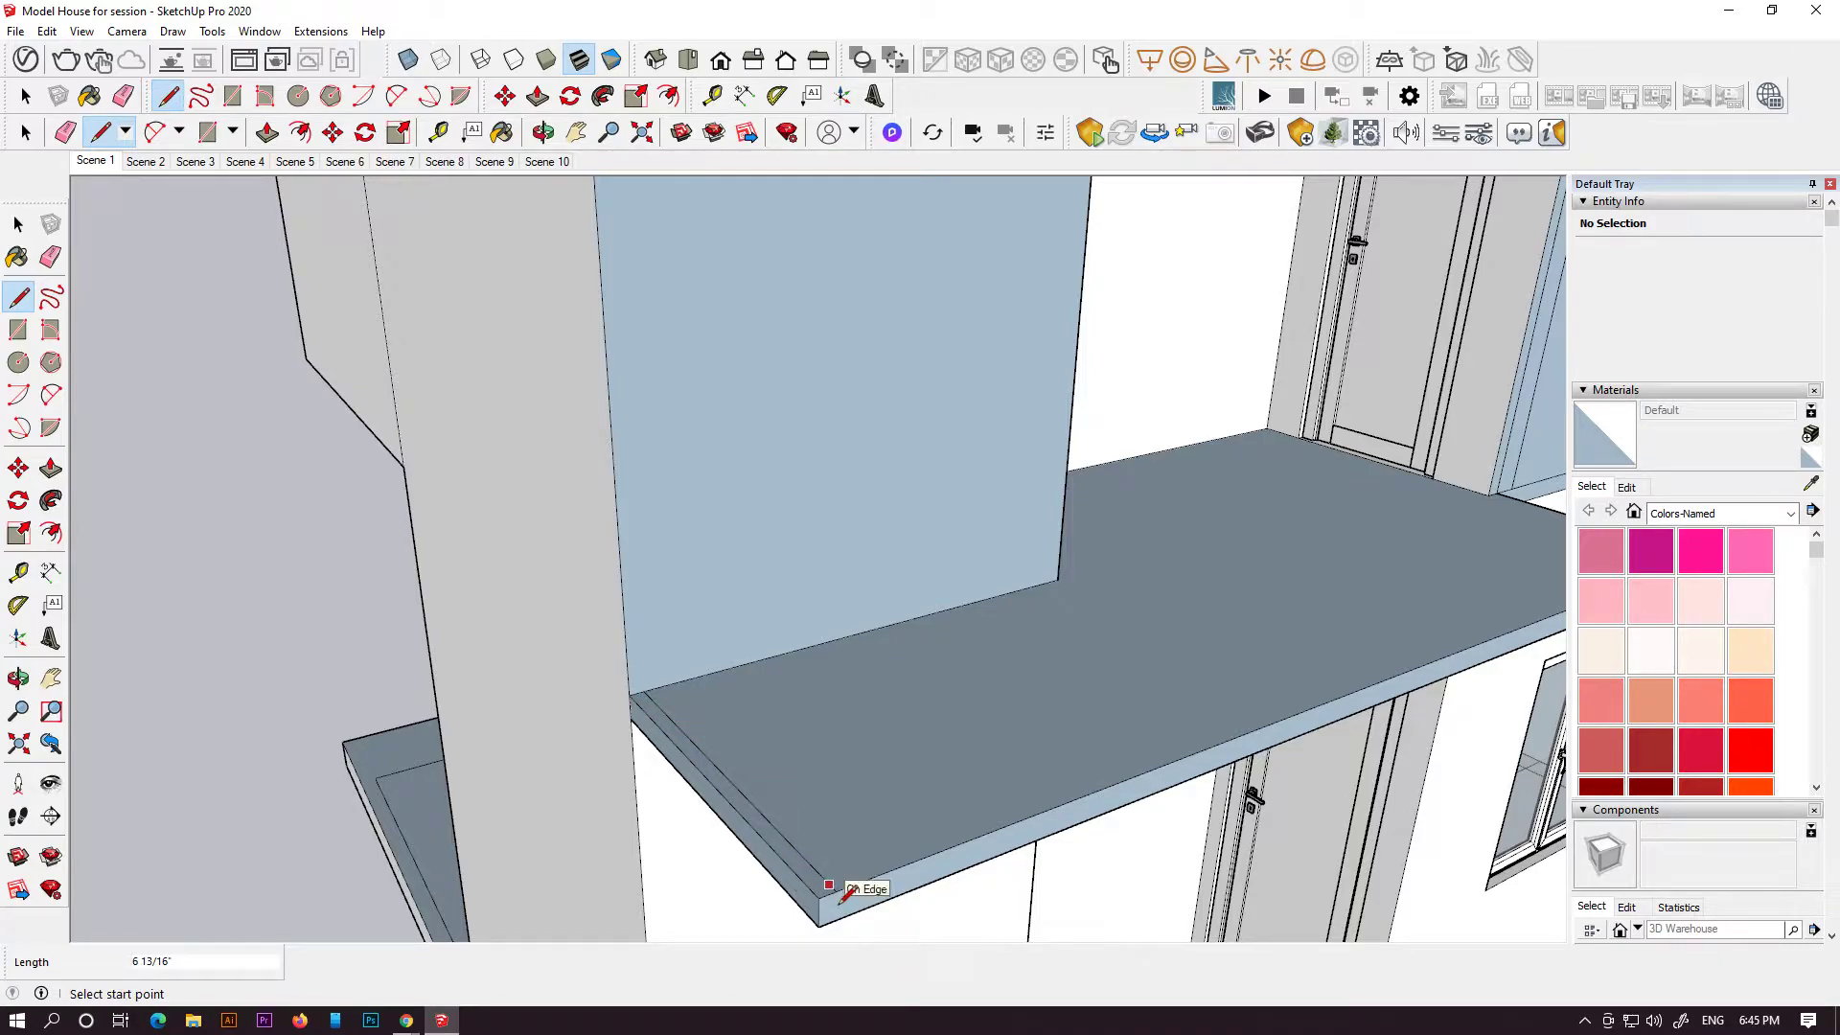
pyautogui.moveTo(1366, 757); pyautogui.dragTo(792, 830, button='middle')
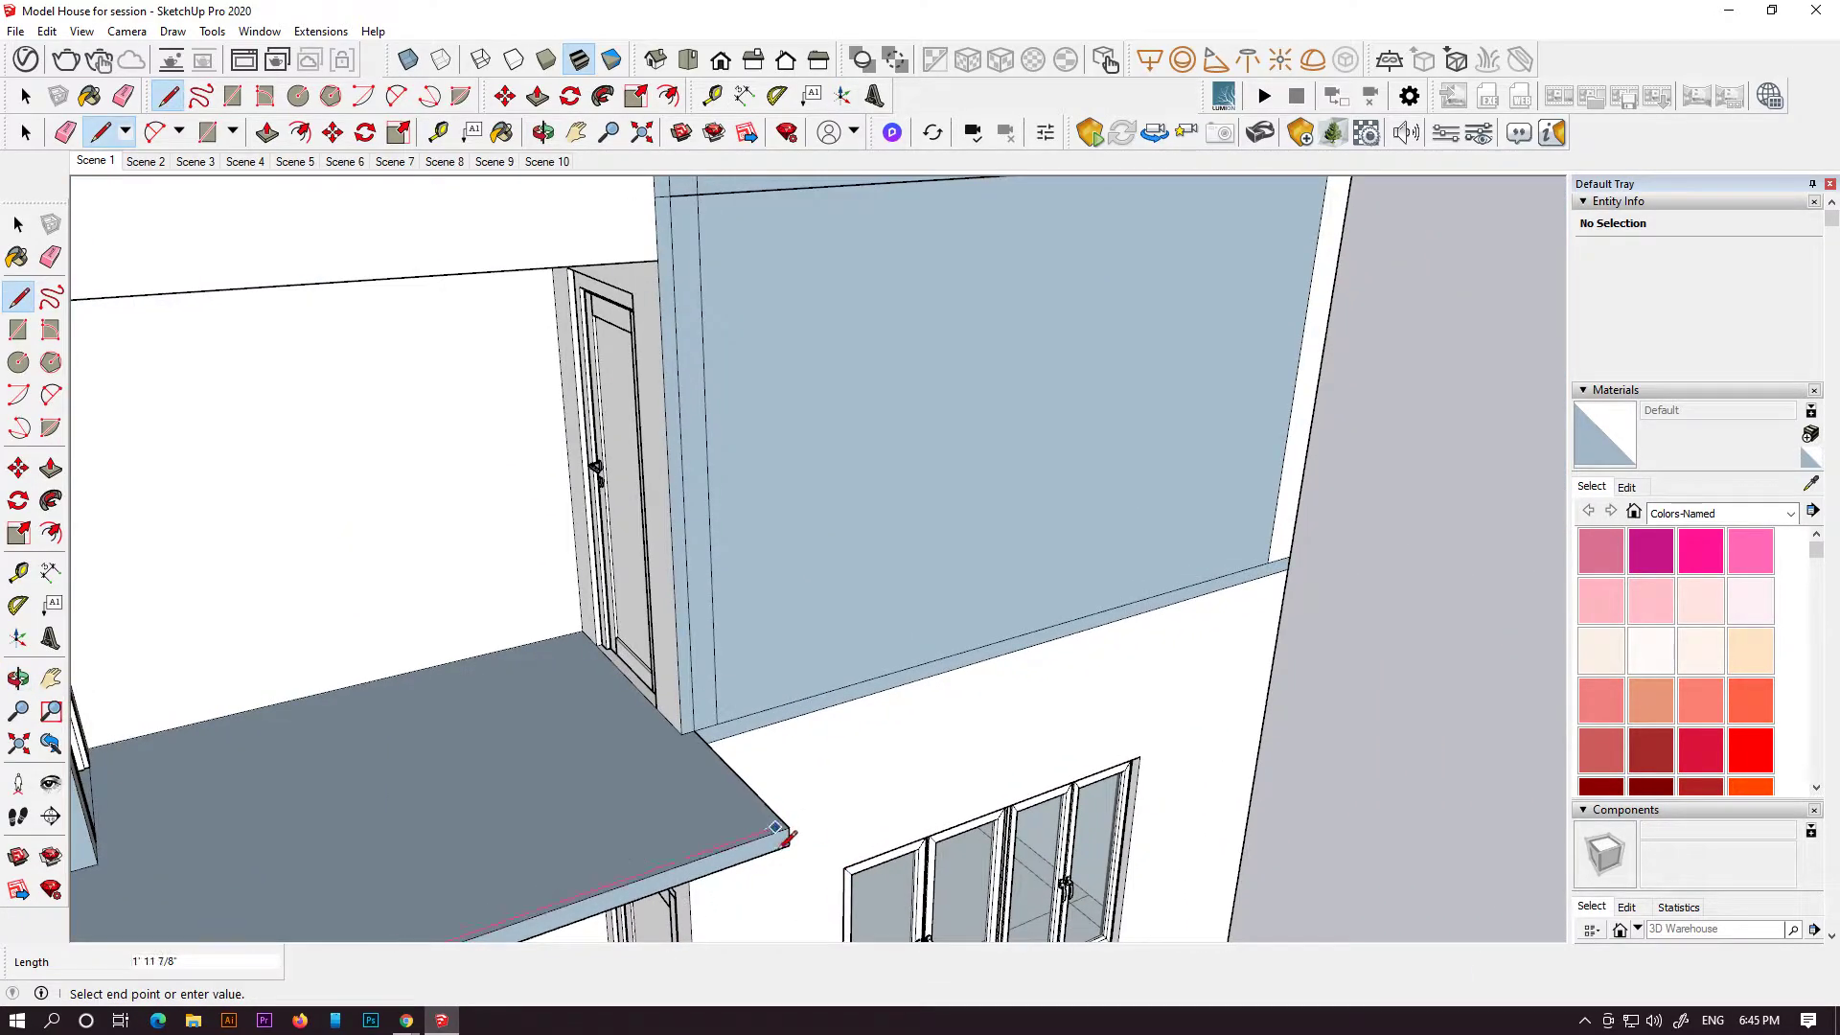
pyautogui.scroll(2, 790, 832)
pyautogui.scroll(1, 791, 840)
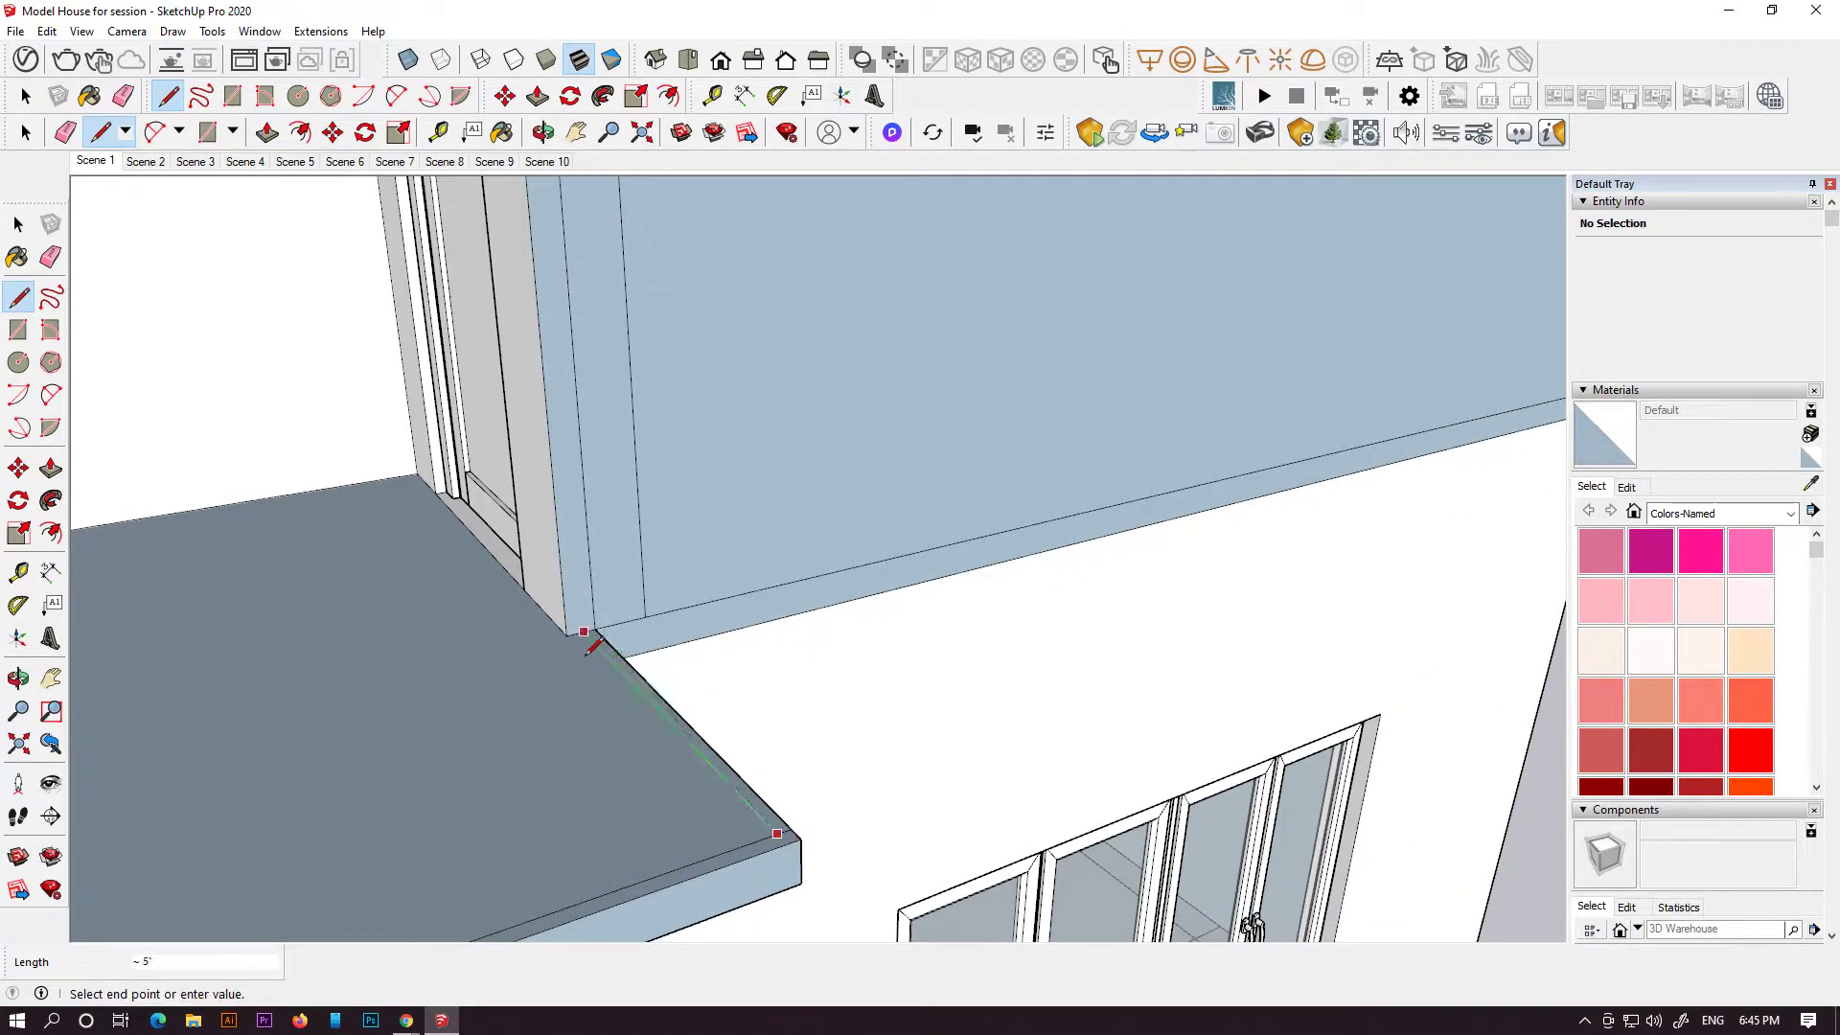
pyautogui.press('e')
pyautogui.moveTo(733, 822)
pyautogui.mouseDown(button='middle')
pyautogui.moveTo(1245, 526)
pyautogui.moveTo(879, 669)
pyautogui.moveTo(1404, 544)
pyautogui.moveTo(767, 764)
pyautogui.mouseUp(button='middle')
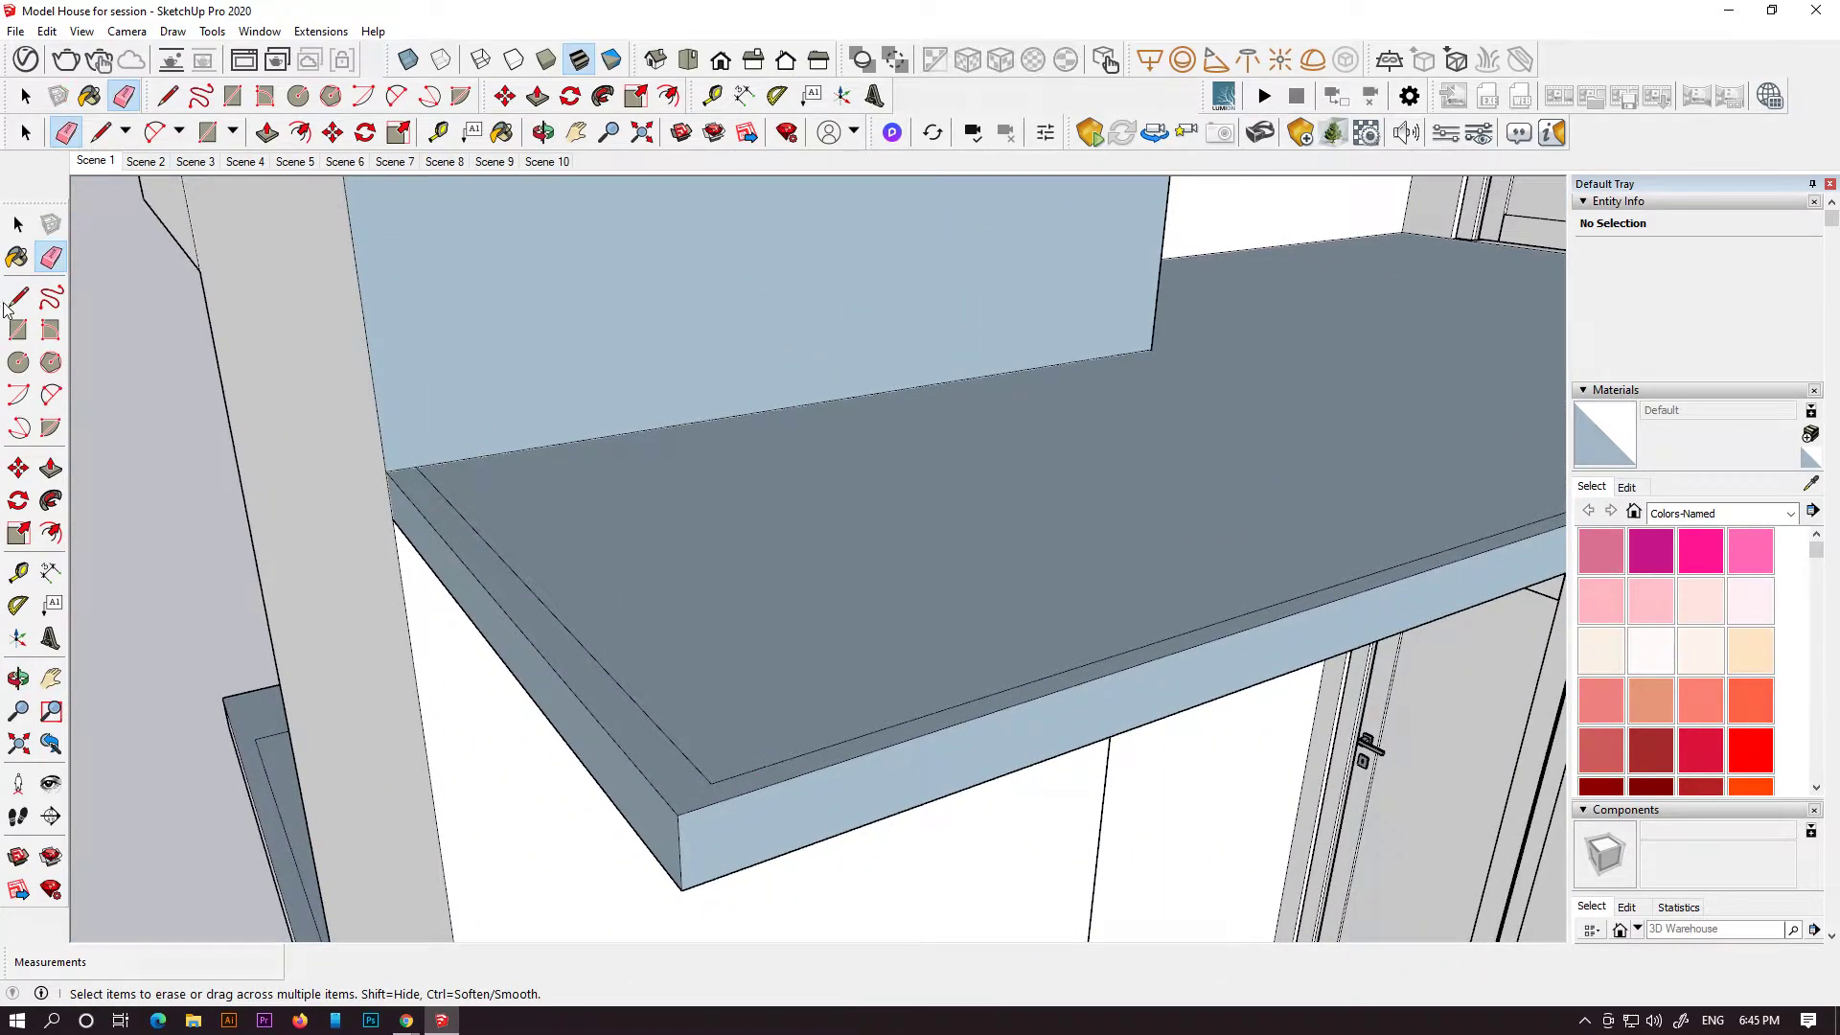
# - Try to stack copies of the overhang's three inset edges above the slab in the front view
pyautogui.click(20, 226)
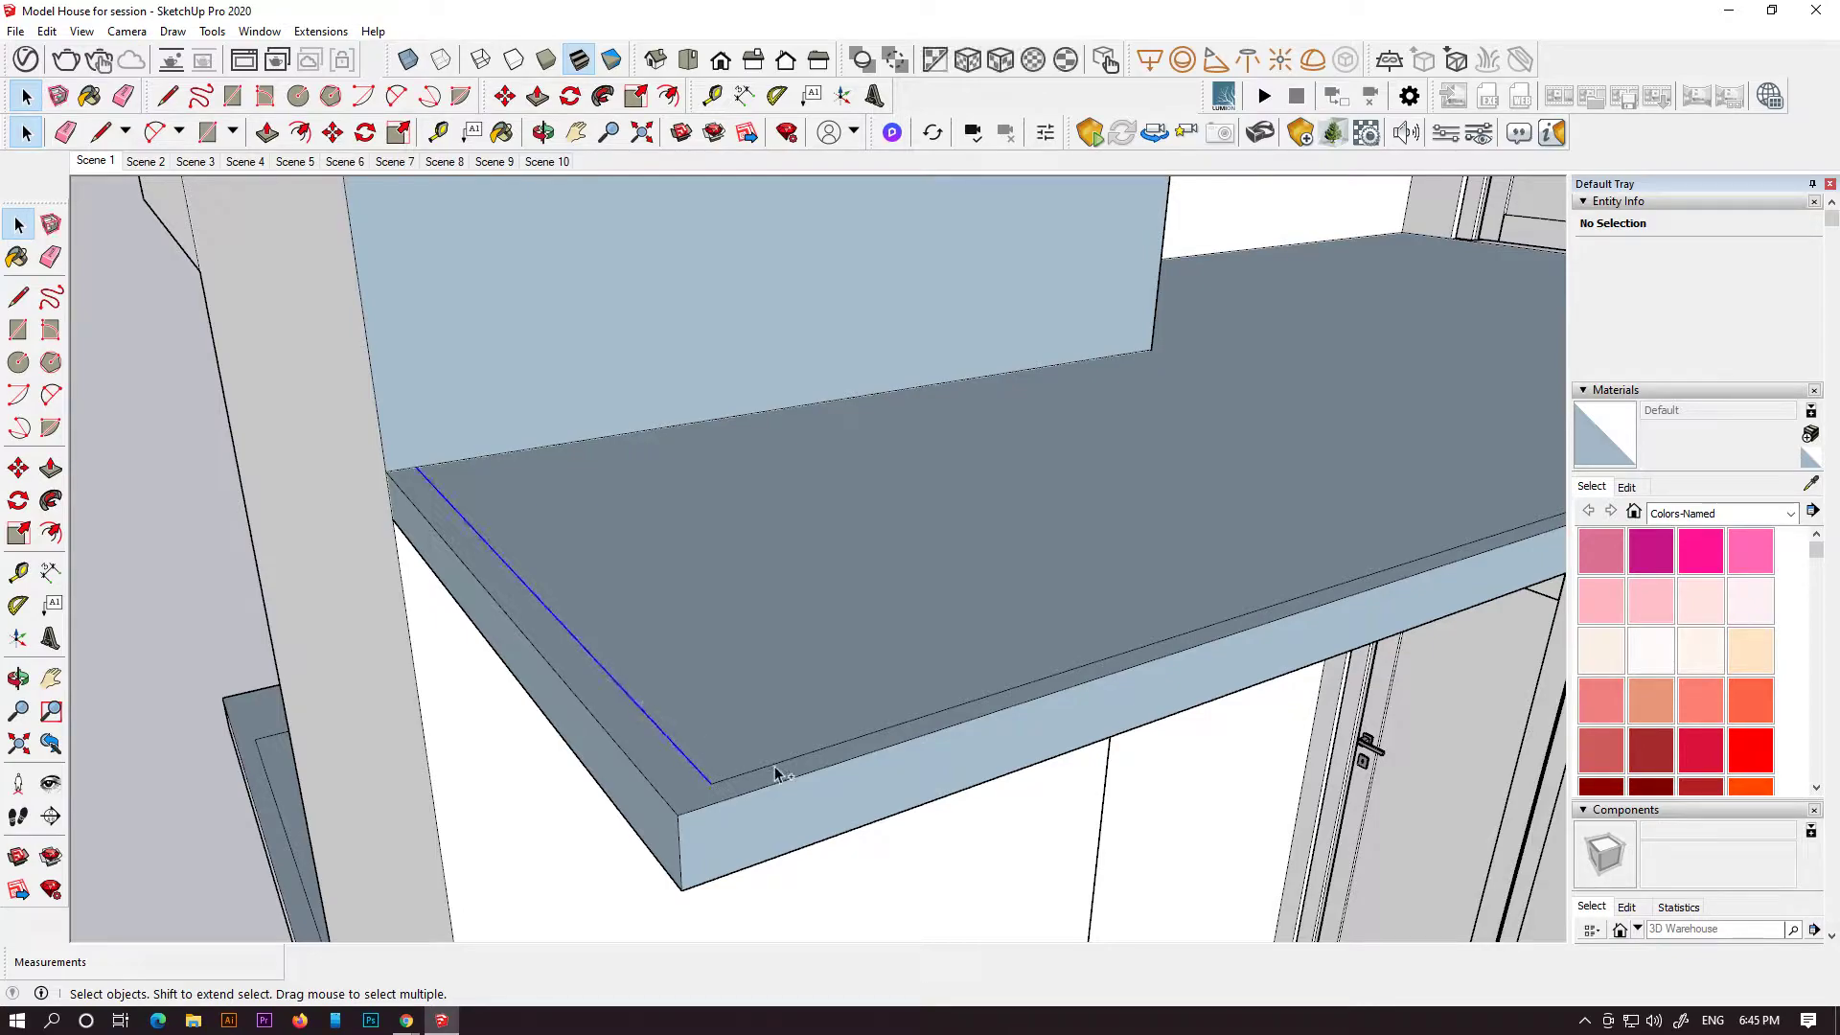
pyautogui.scroll(-3, 777, 772)
pyautogui.keyDown('shift'); pyautogui.moveTo(1119, 663); pyautogui.dragTo(604, 842, button='middle'); pyautogui.keyUp('shift')
pyautogui.scroll(2, 1234, 648)
pyautogui.scroll(2, 1227, 647)
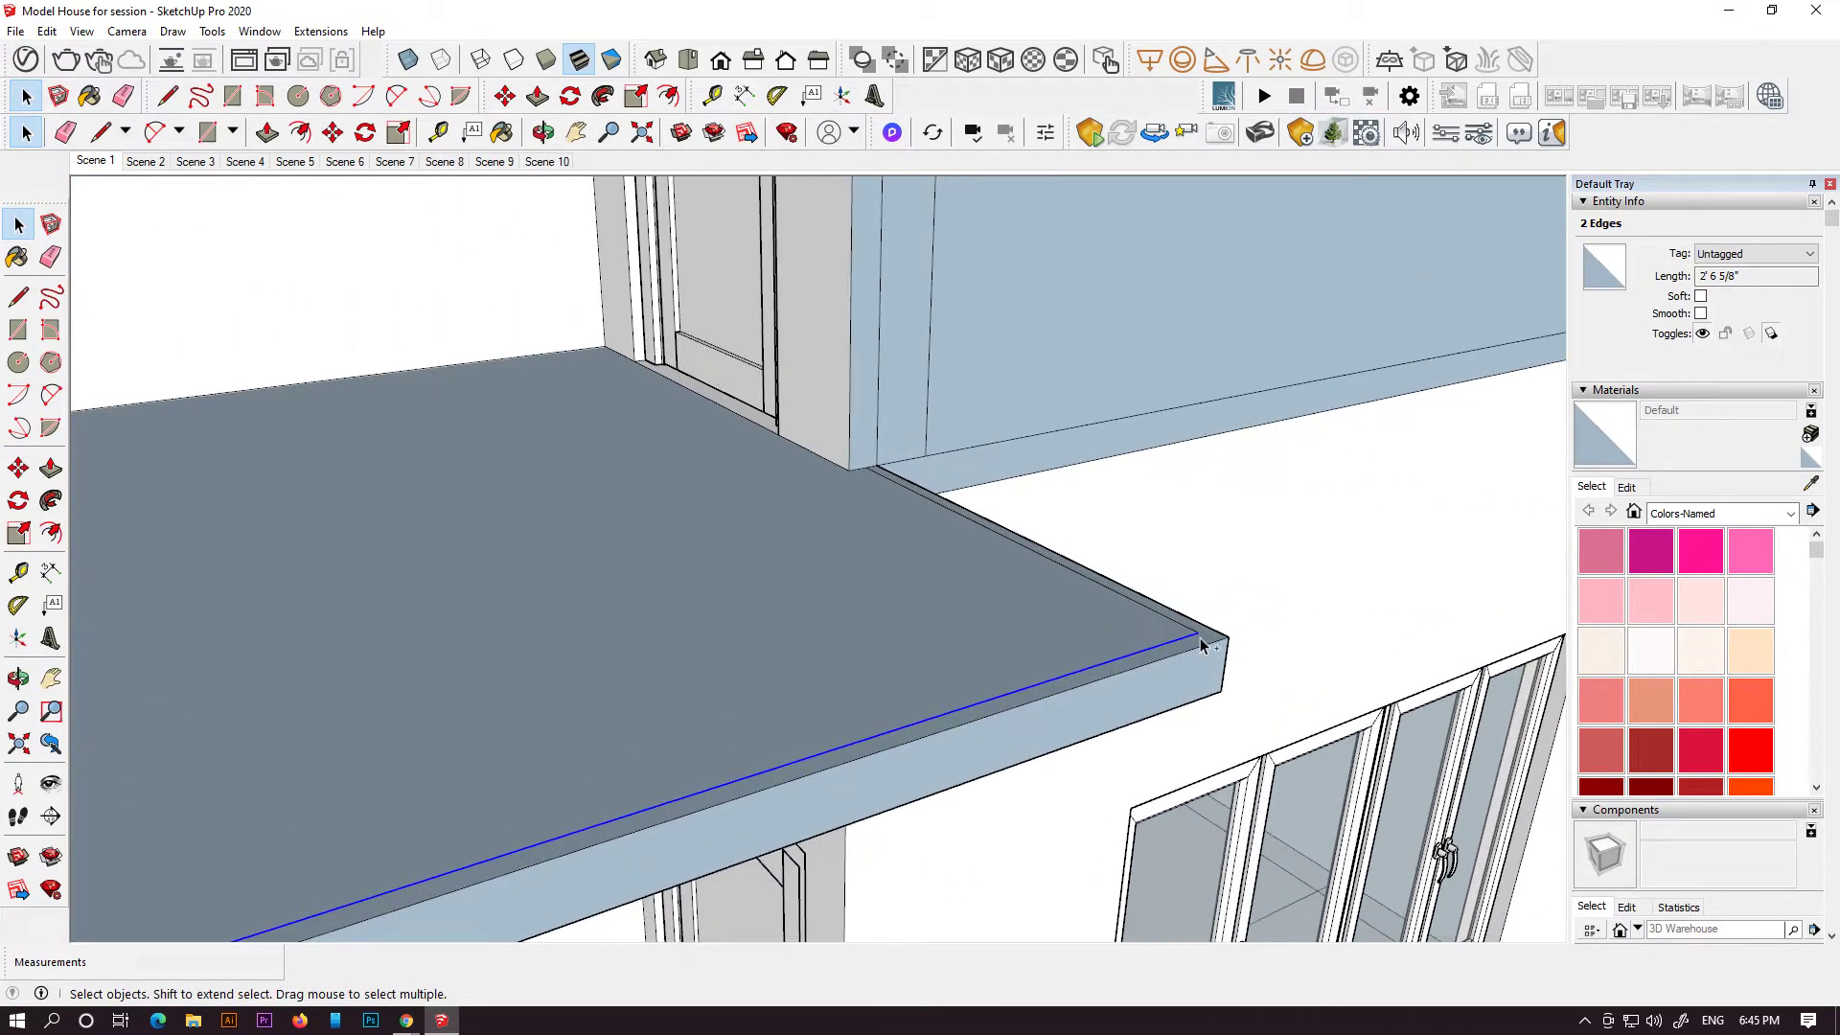
pyautogui.scroll(-3, 1193, 643)
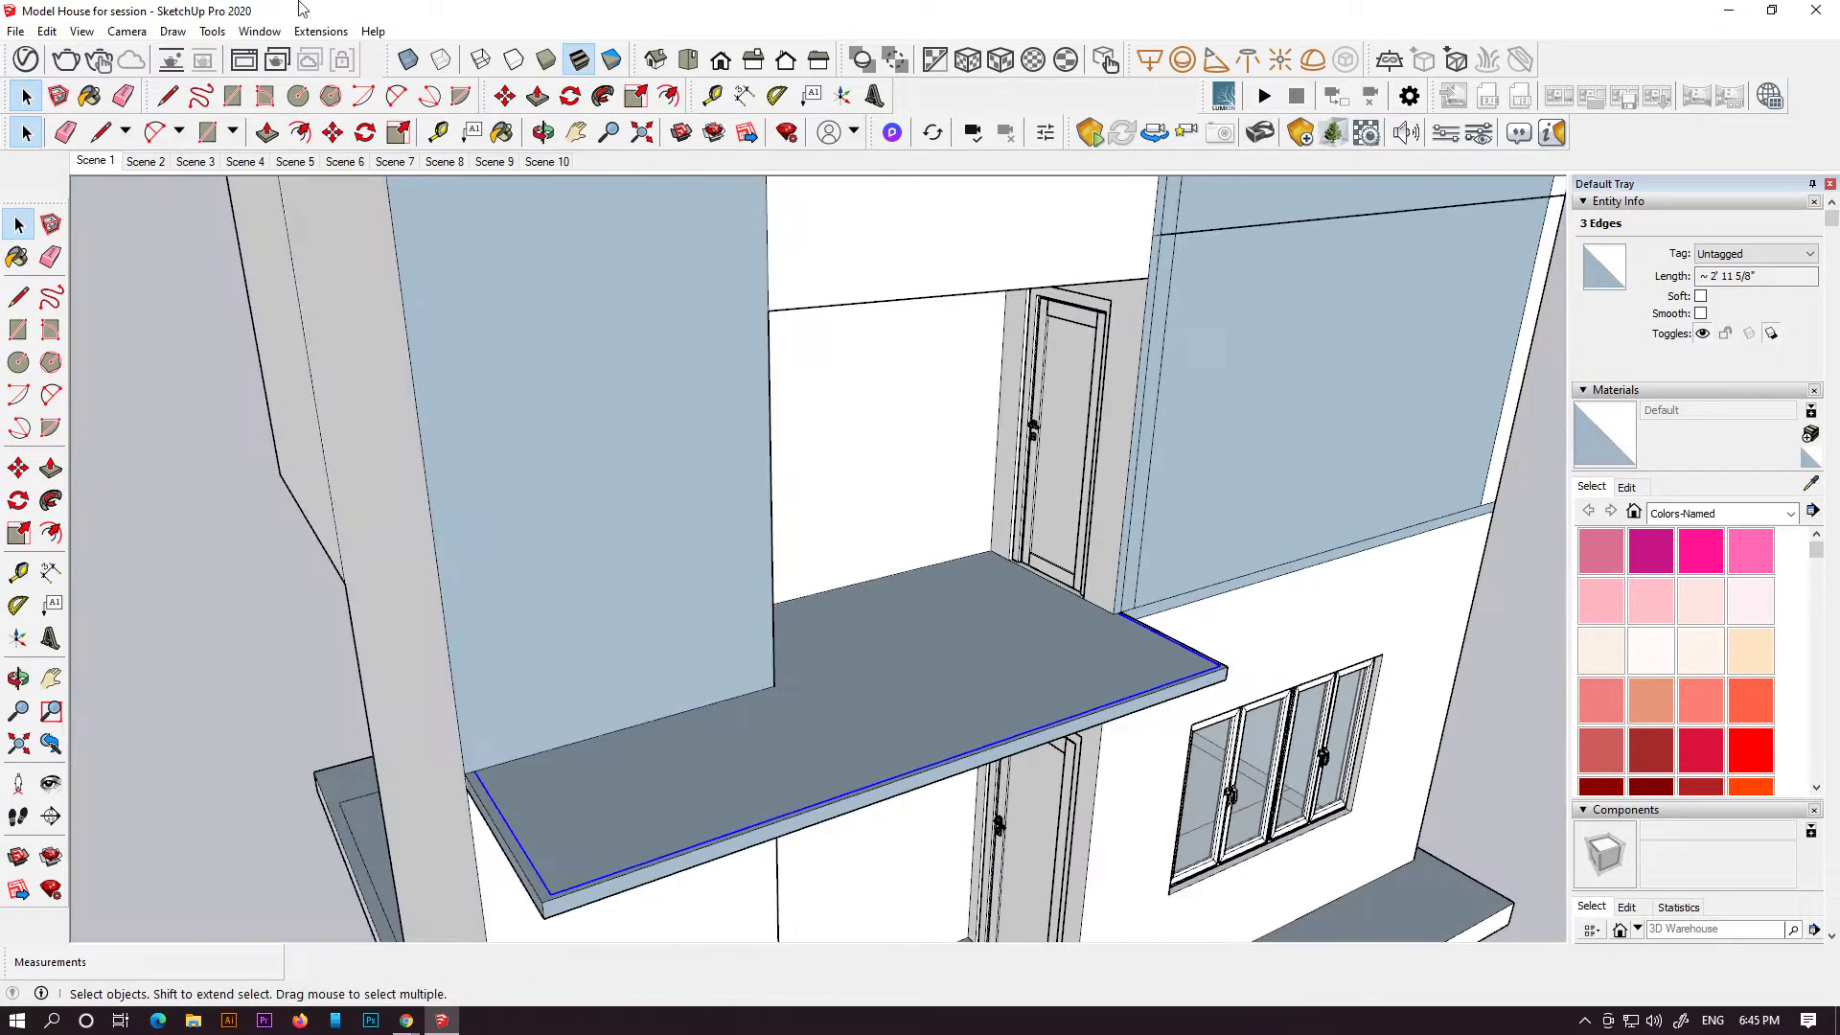
pyautogui.click(733, 69)
pyautogui.press('m')
pyautogui.click(832, 438)
pyautogui.press('ctrl')
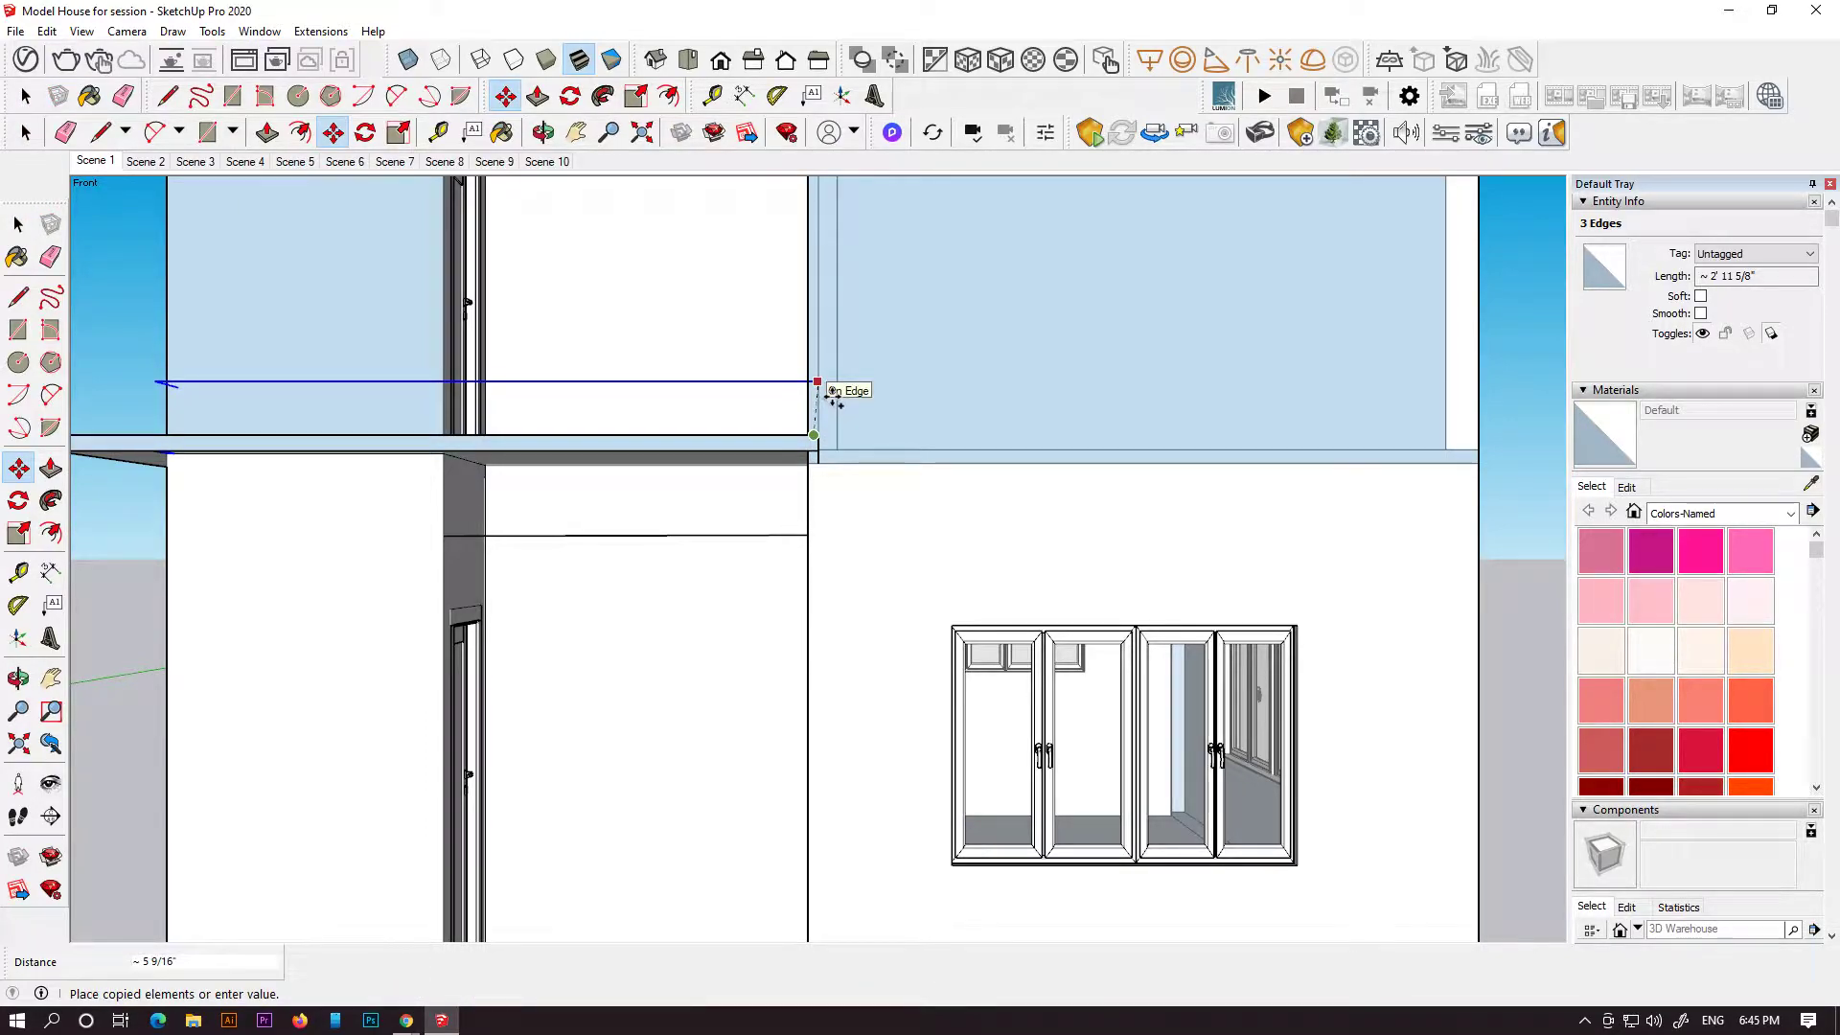
pyautogui.click(841, 405)
pyautogui.click(834, 404)
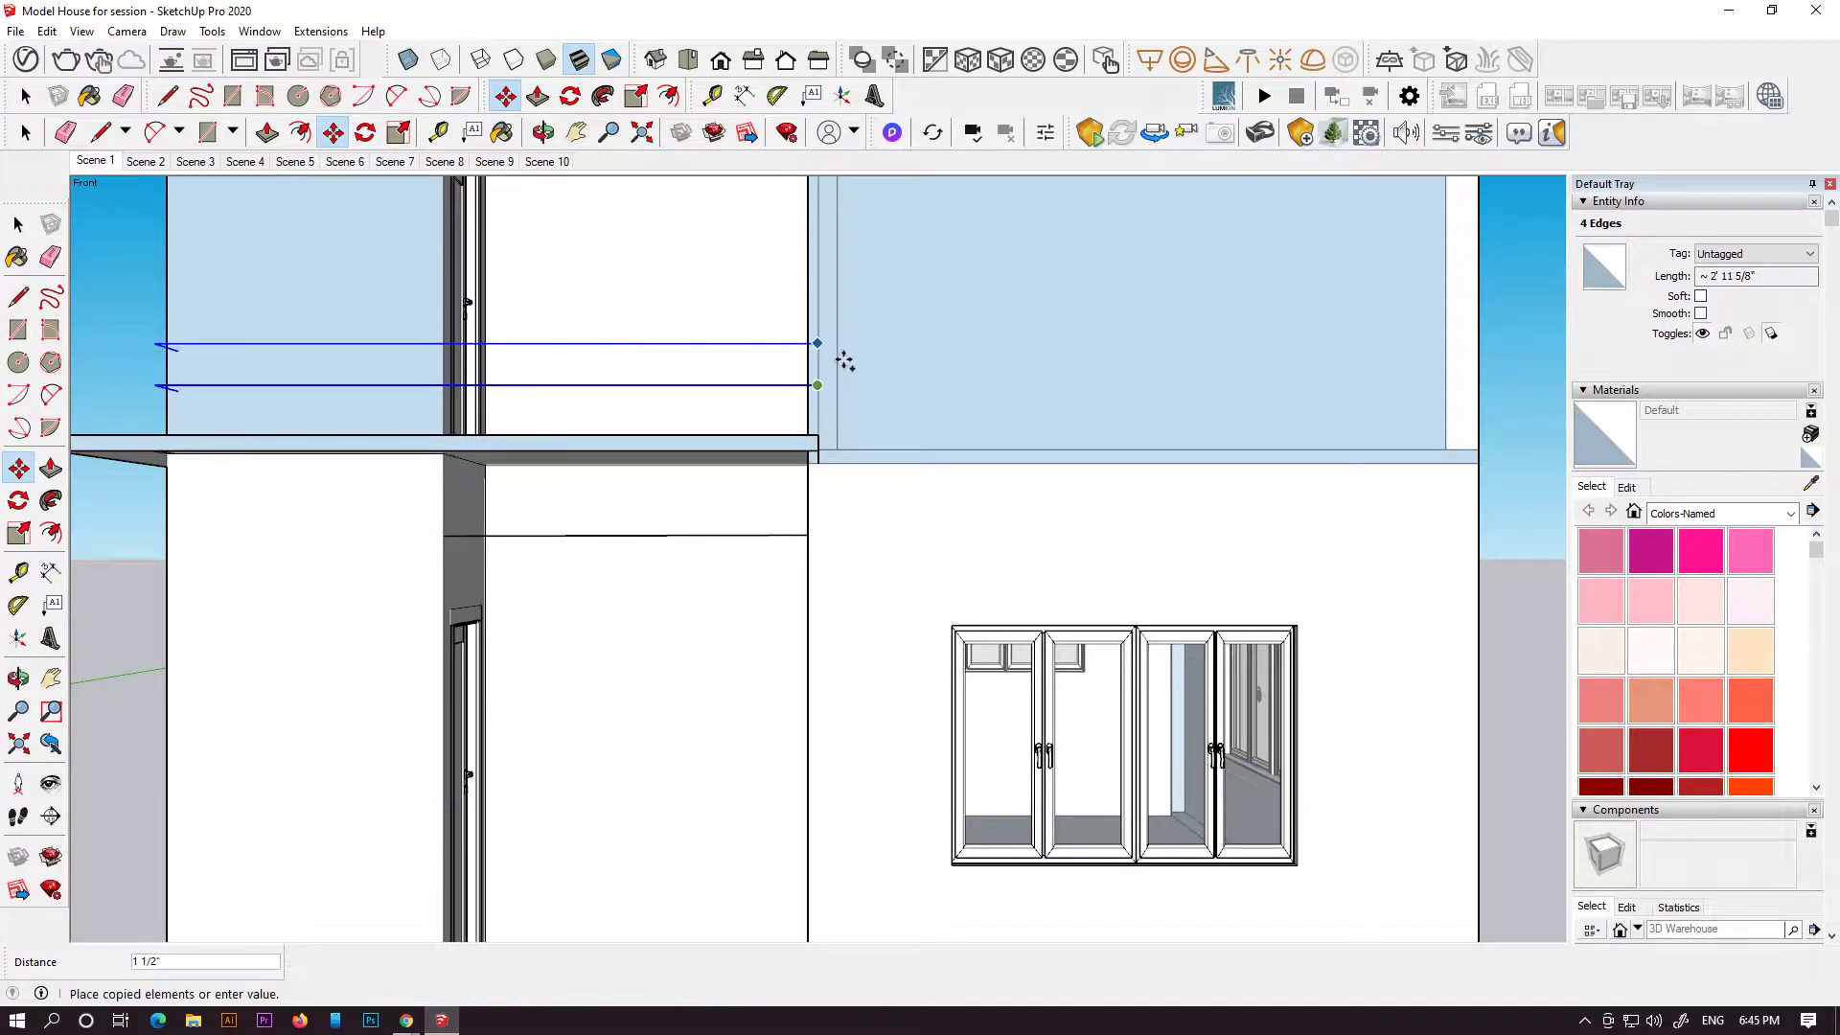
pyautogui.click(843, 362)
pyautogui.click(839, 360)
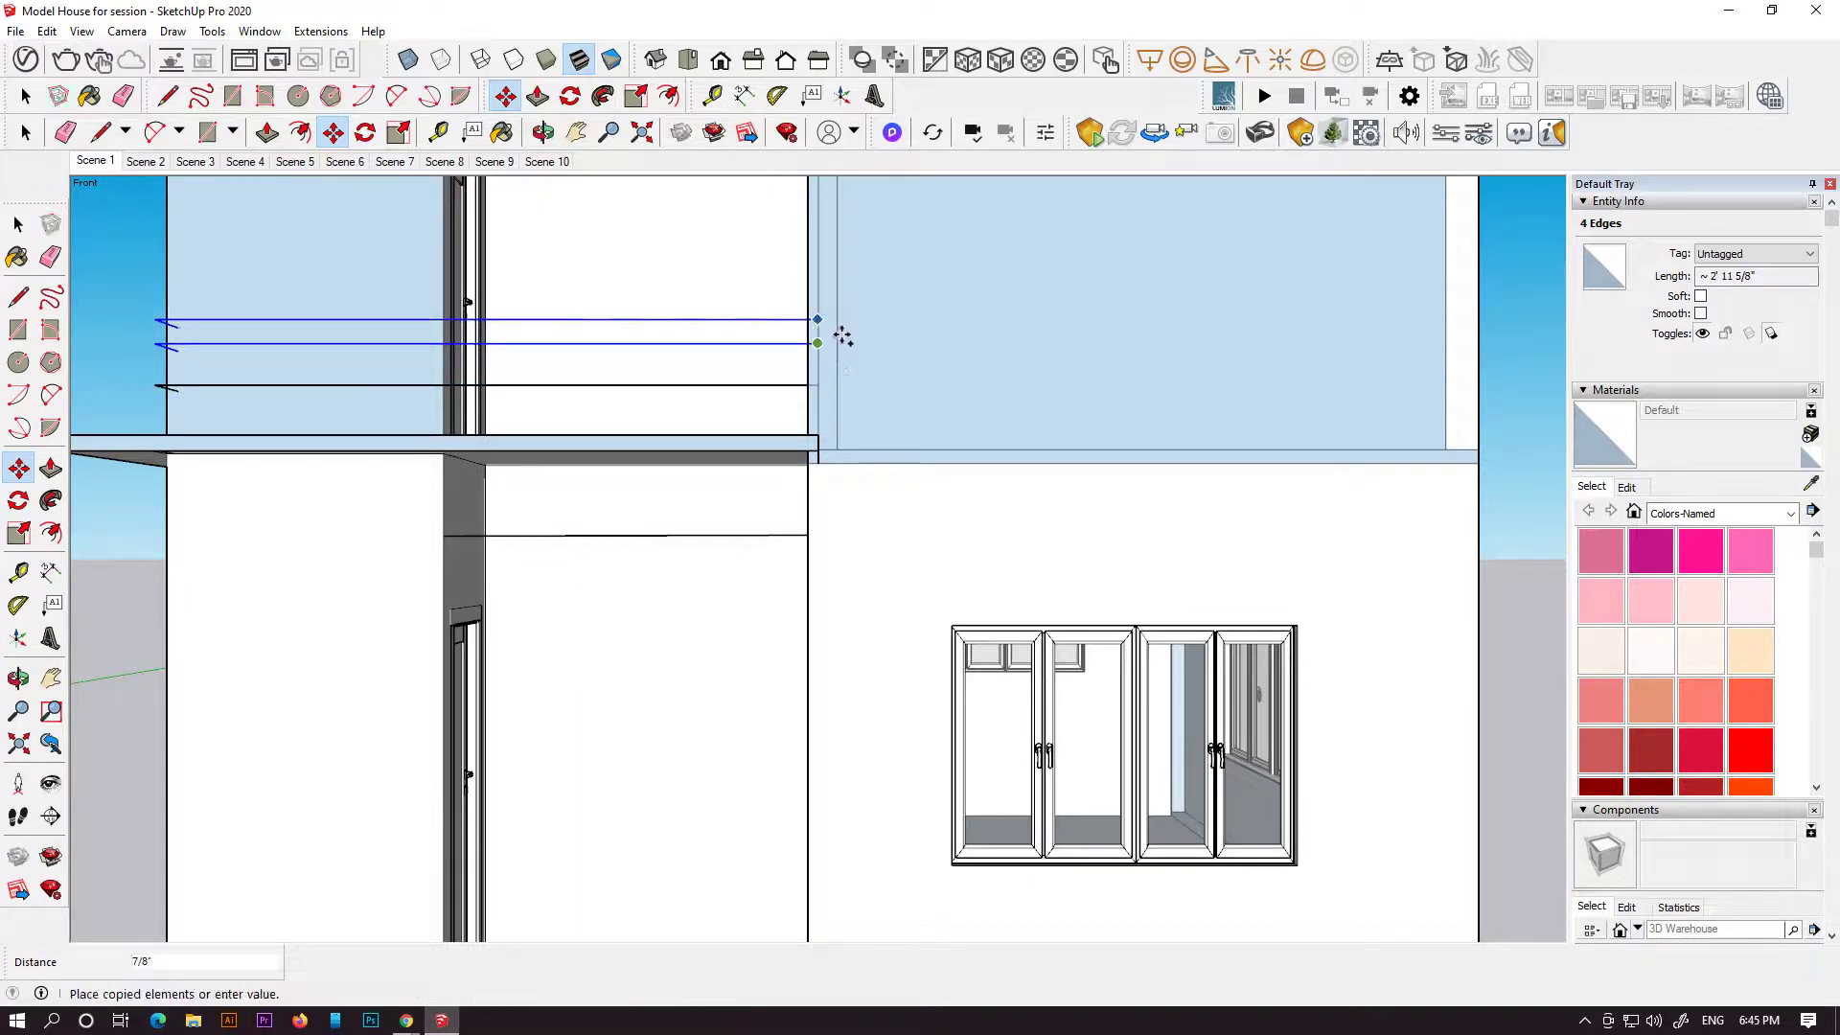
pyautogui.click(846, 337)
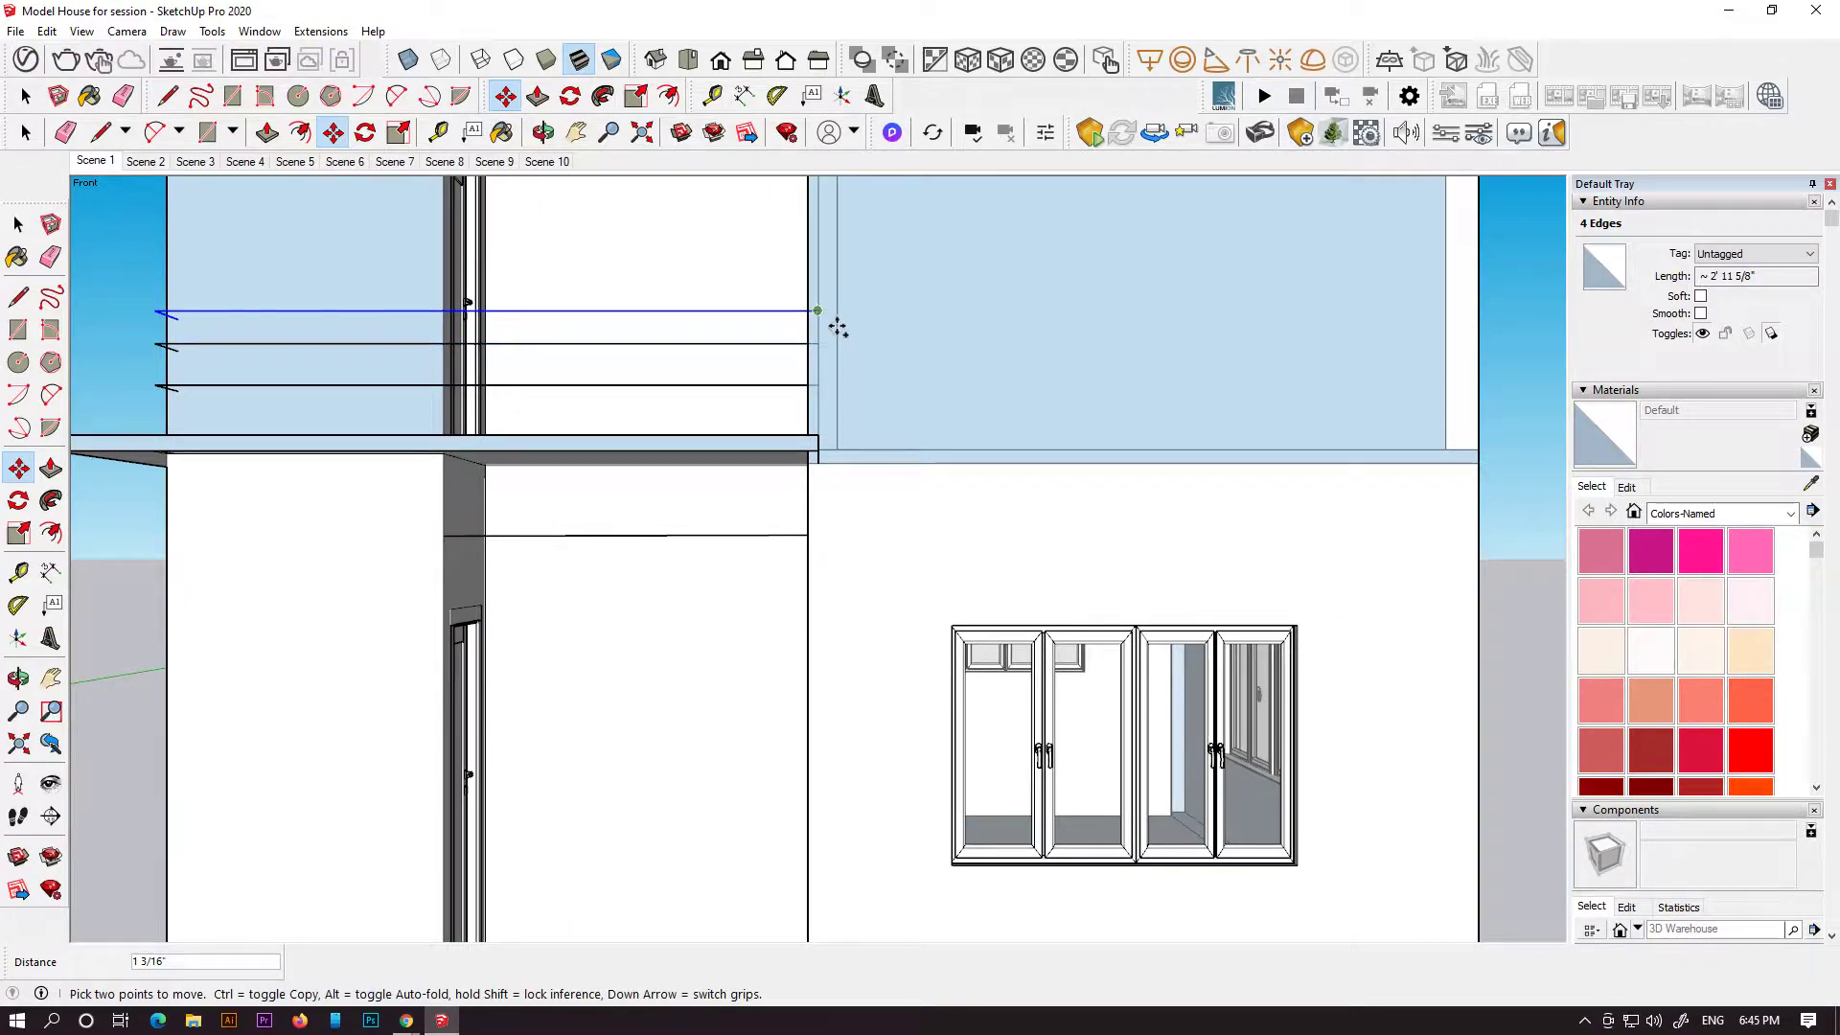
pyautogui.click(838, 329)
pyautogui.click(839, 265)
pyautogui.moveTo(743, 341); pyautogui.dragTo(766, 625, button='middle')
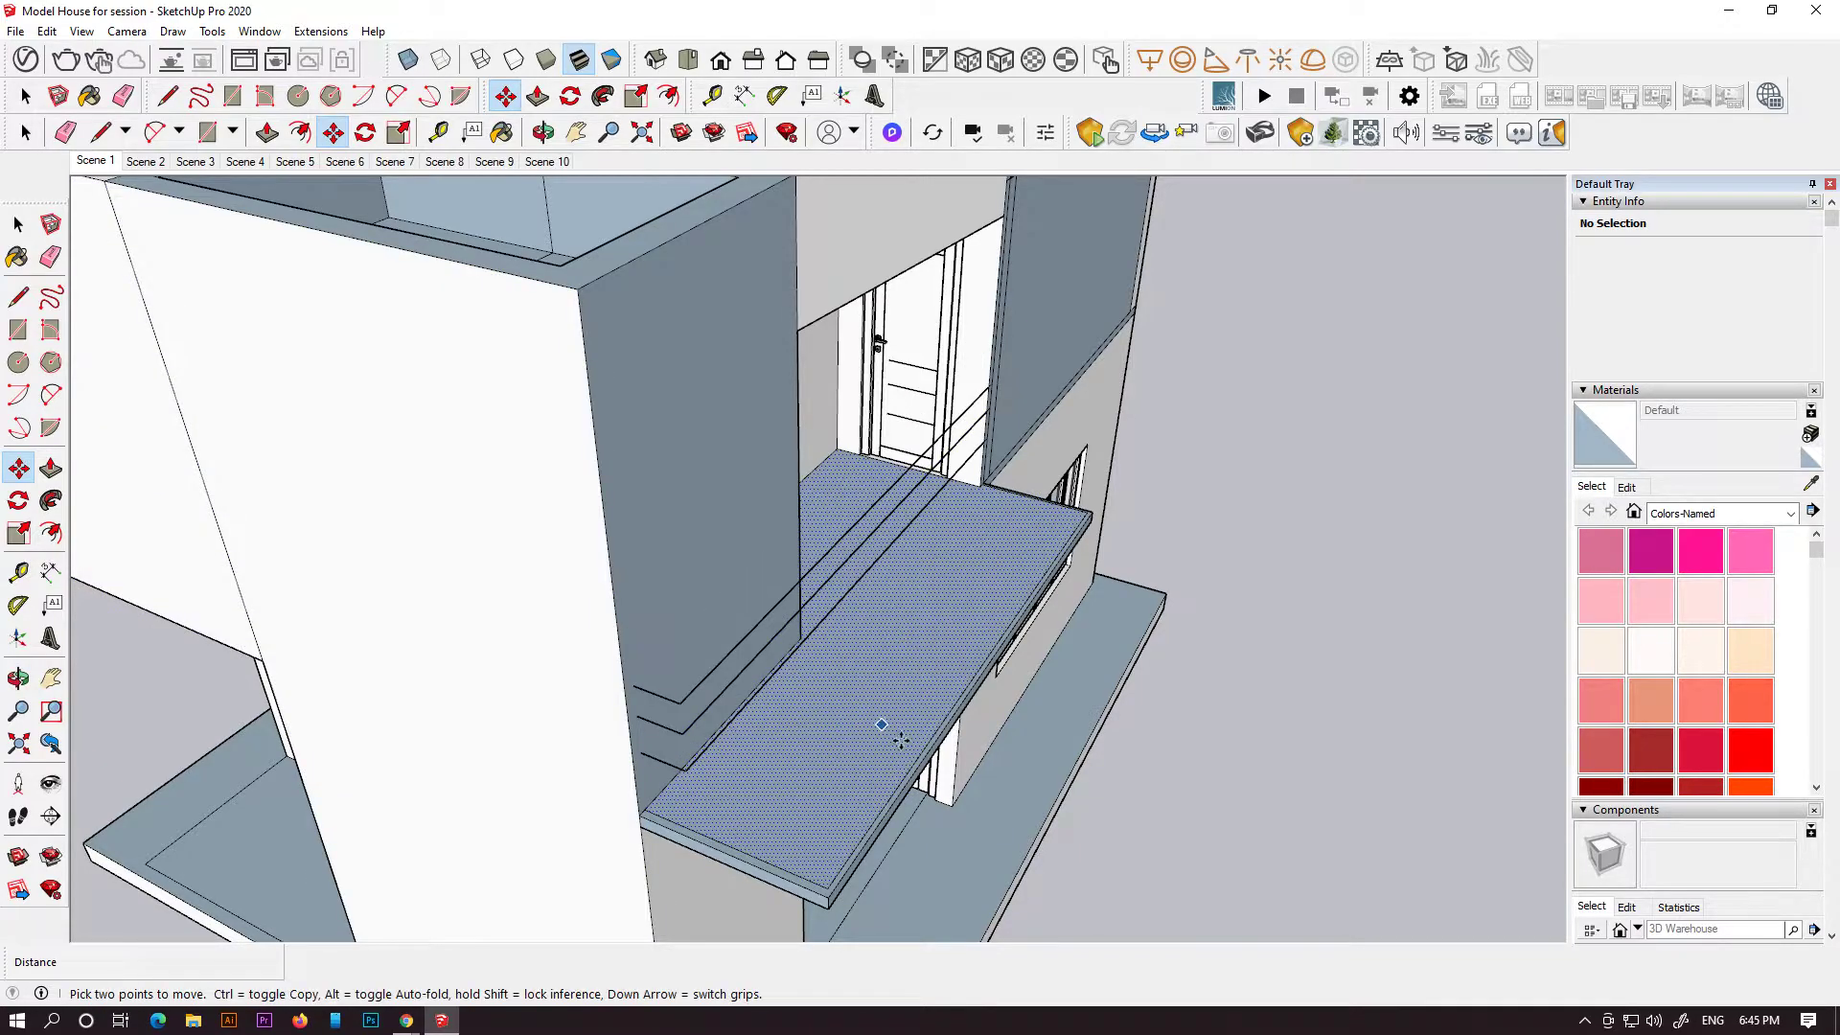
# - Select the overhang's three inset edges and copy them 1 3/8" straight up along the blue axis
pyautogui.click(18, 224)
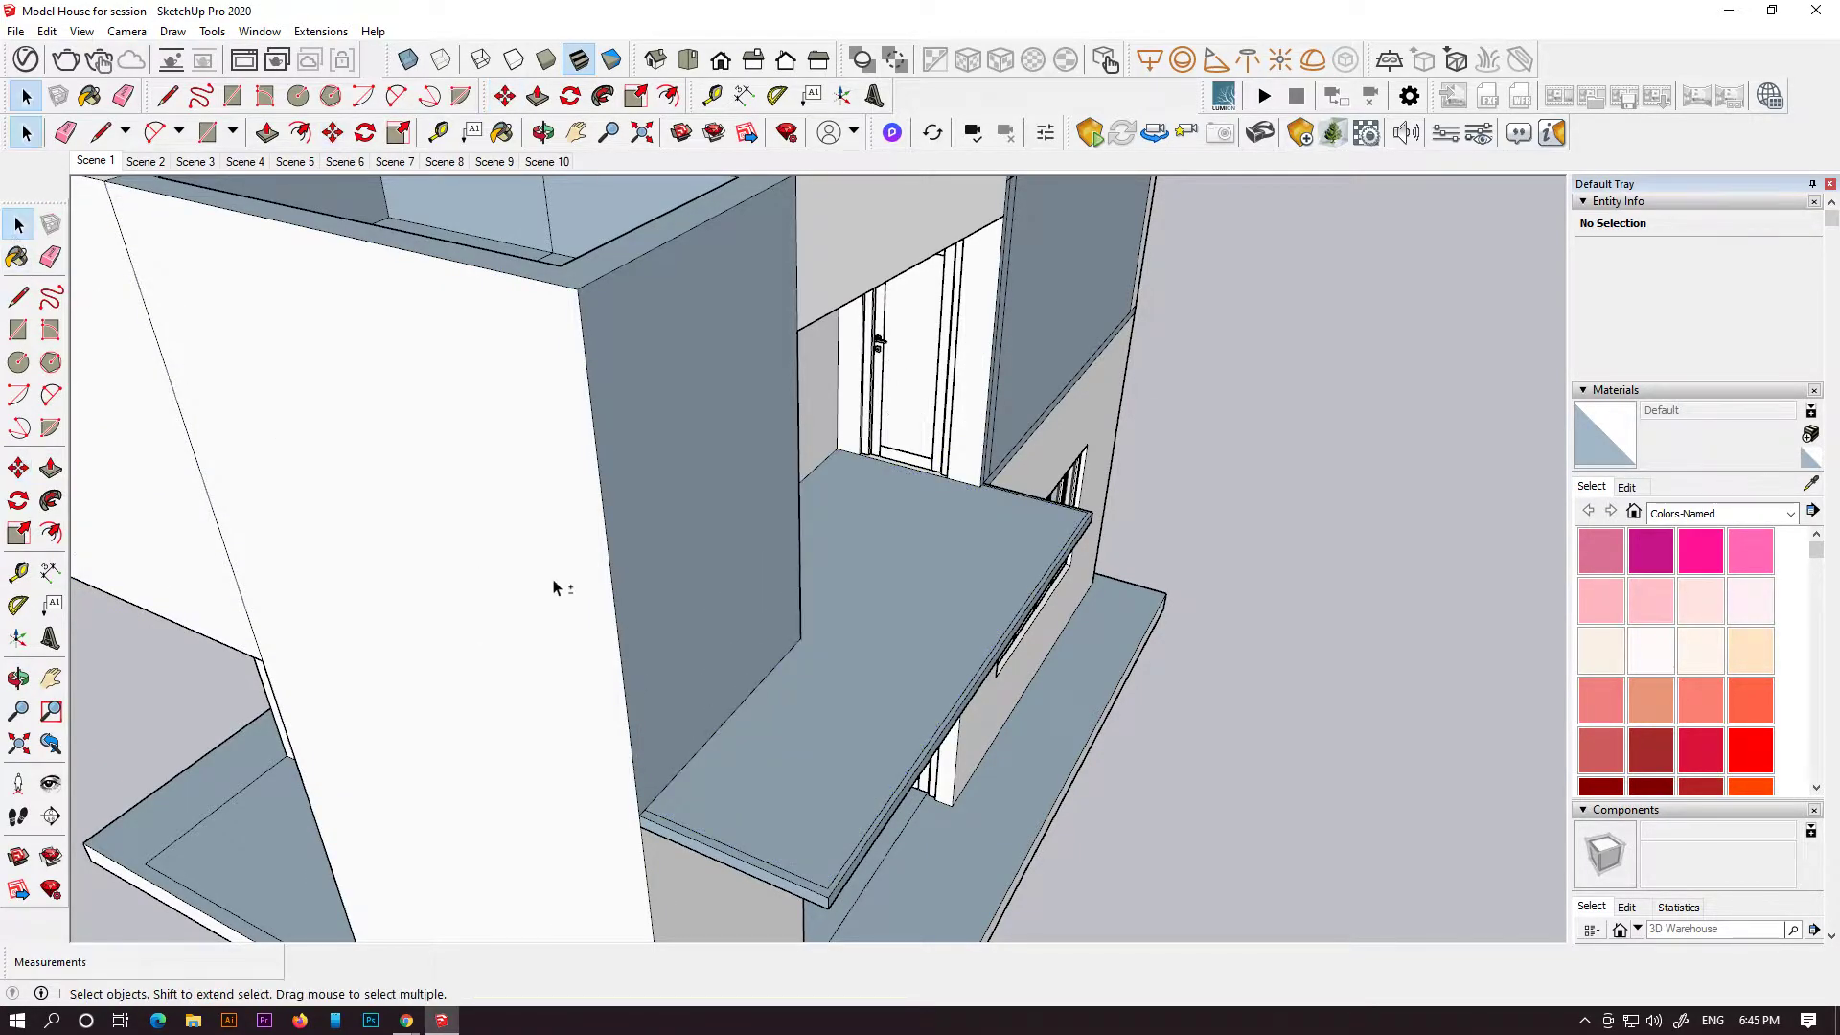
pyautogui.scroll(6, 623, 821)
pyautogui.click(765, 770)
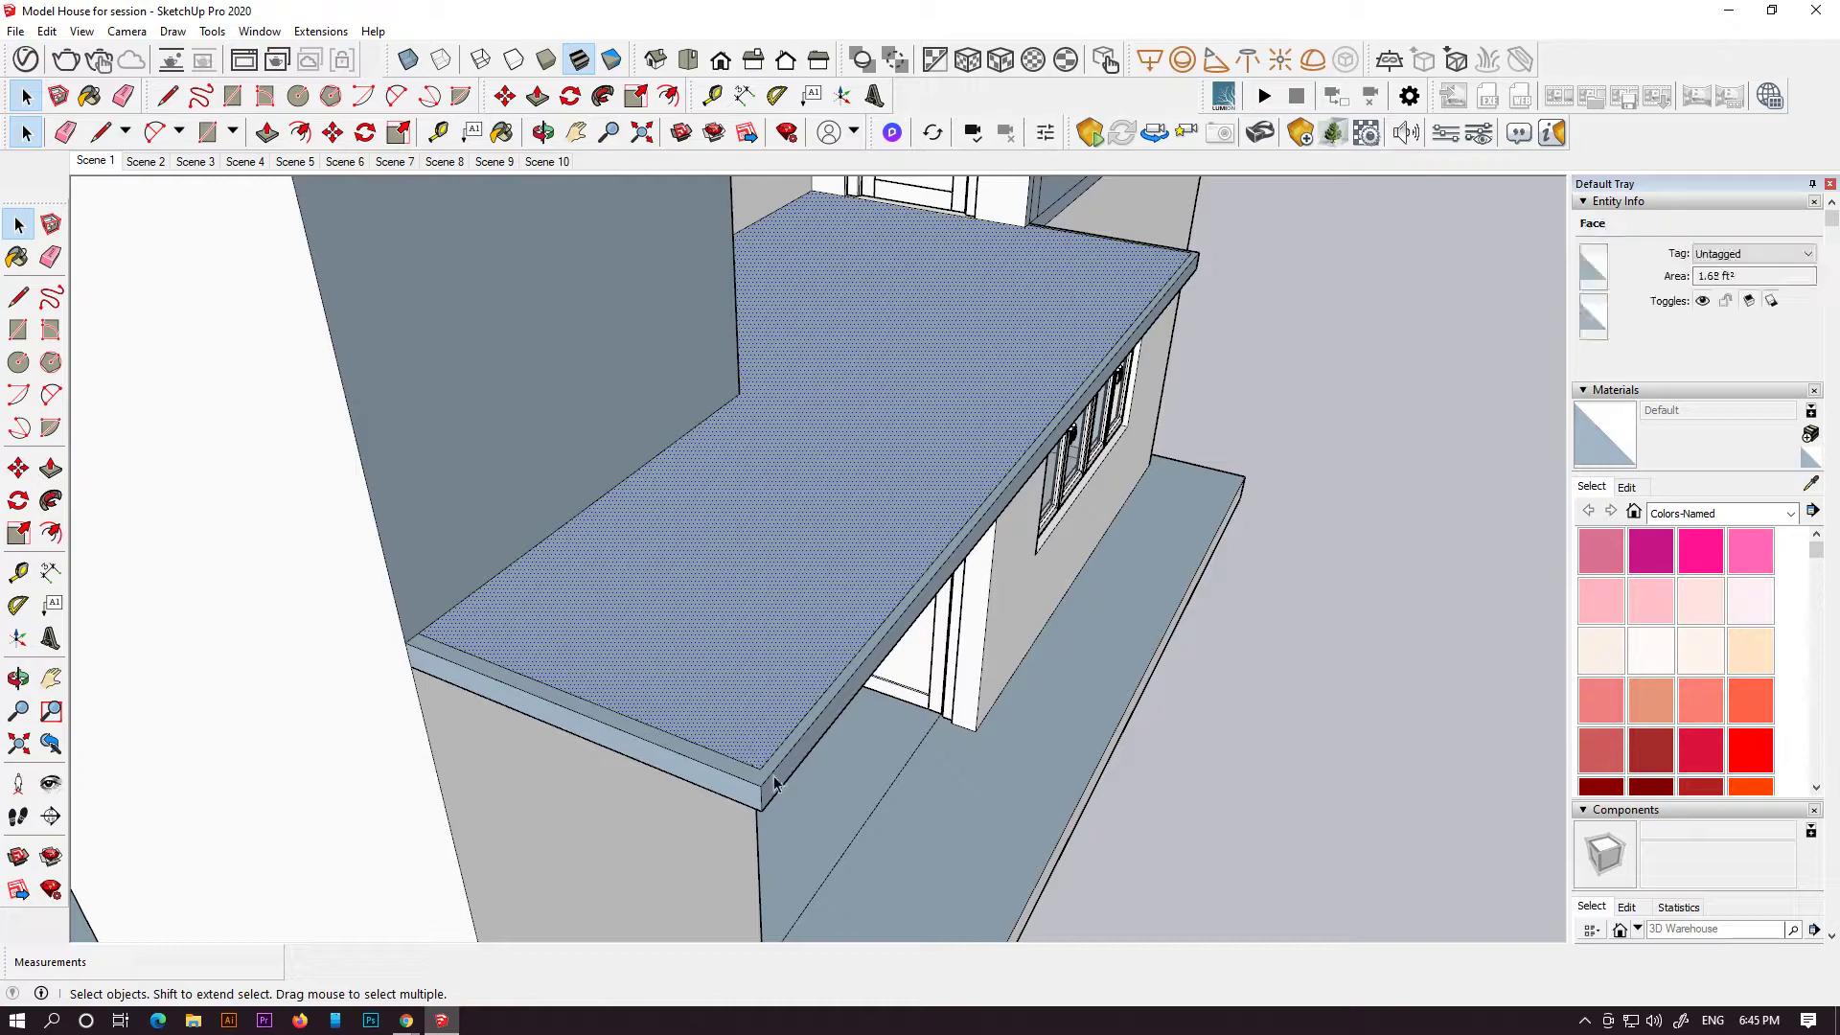
pyautogui.moveTo(1119, 383); pyautogui.dragTo(1016, 494, button='middle')
pyautogui.keyDown('ctrl'); pyautogui.click(1006, 476); pyautogui.keyUp('ctrl')
pyautogui.scroll(-5, 995, 522)
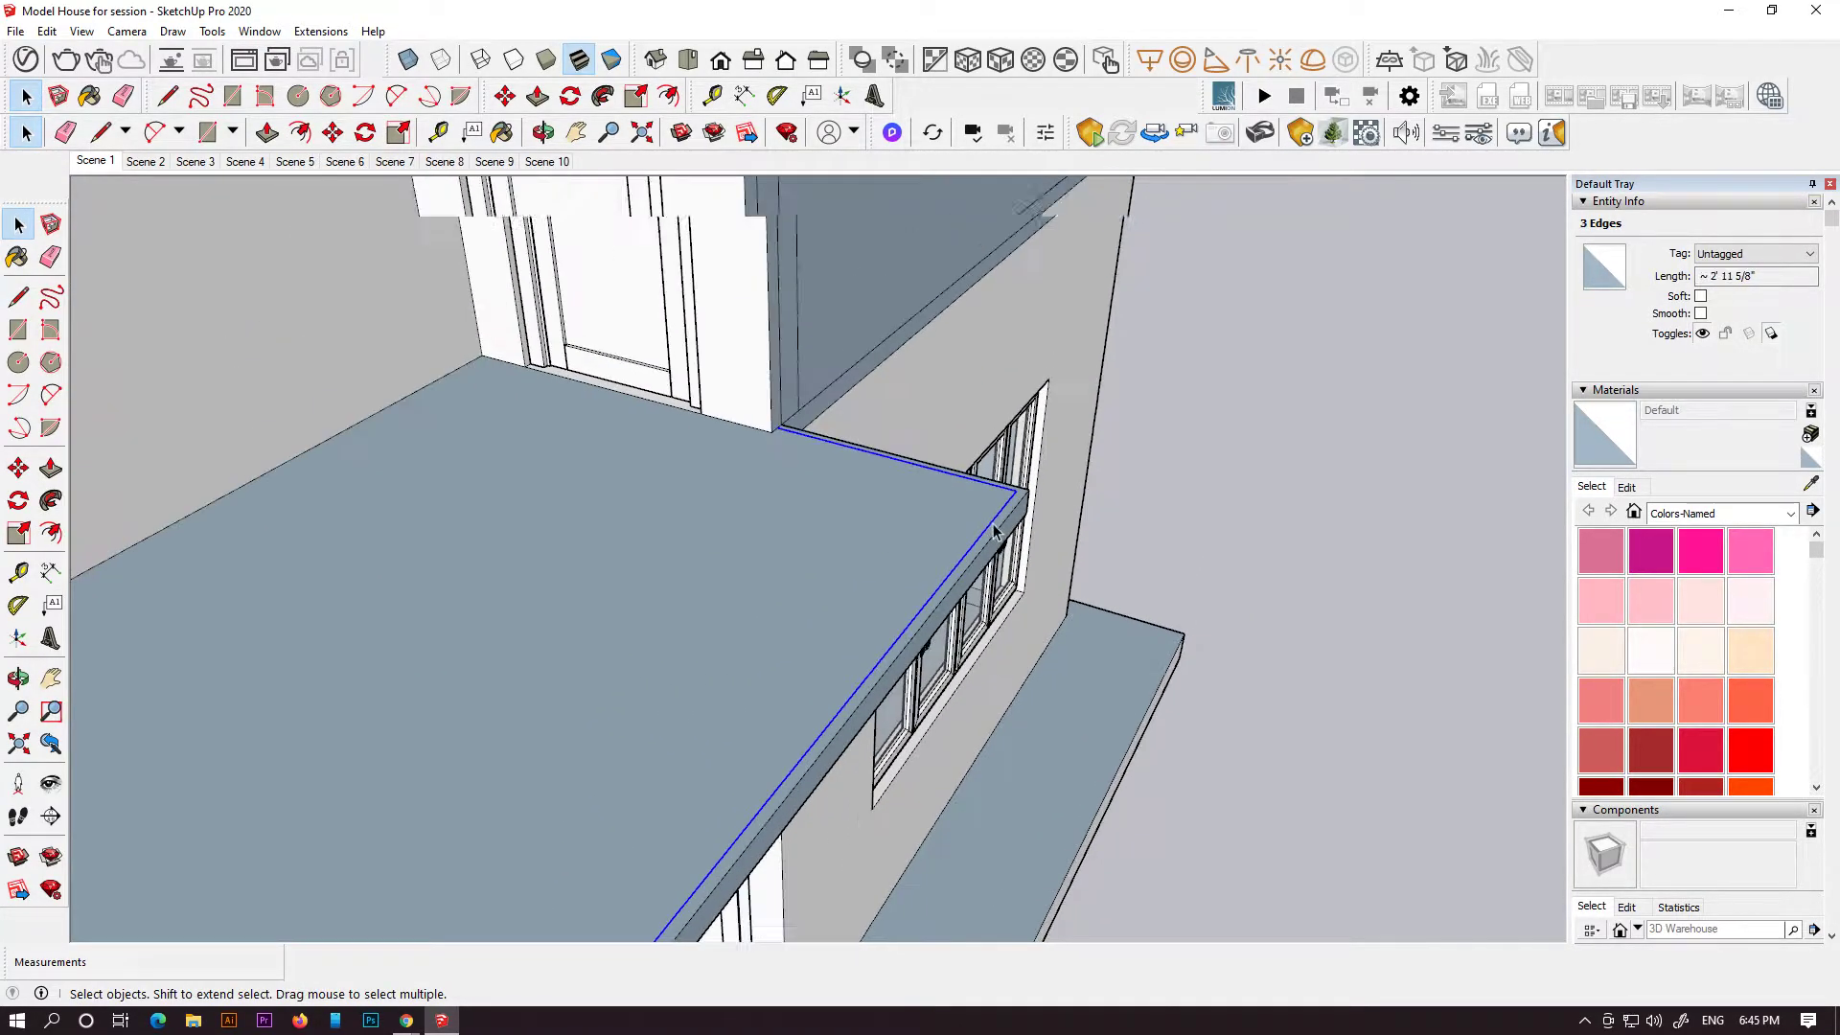
pyautogui.keyDown('shift'); pyautogui.moveTo(751, 650); pyautogui.dragTo(1010, 353, button='middle'); pyautogui.keyUp('shift')
pyautogui.press('m')
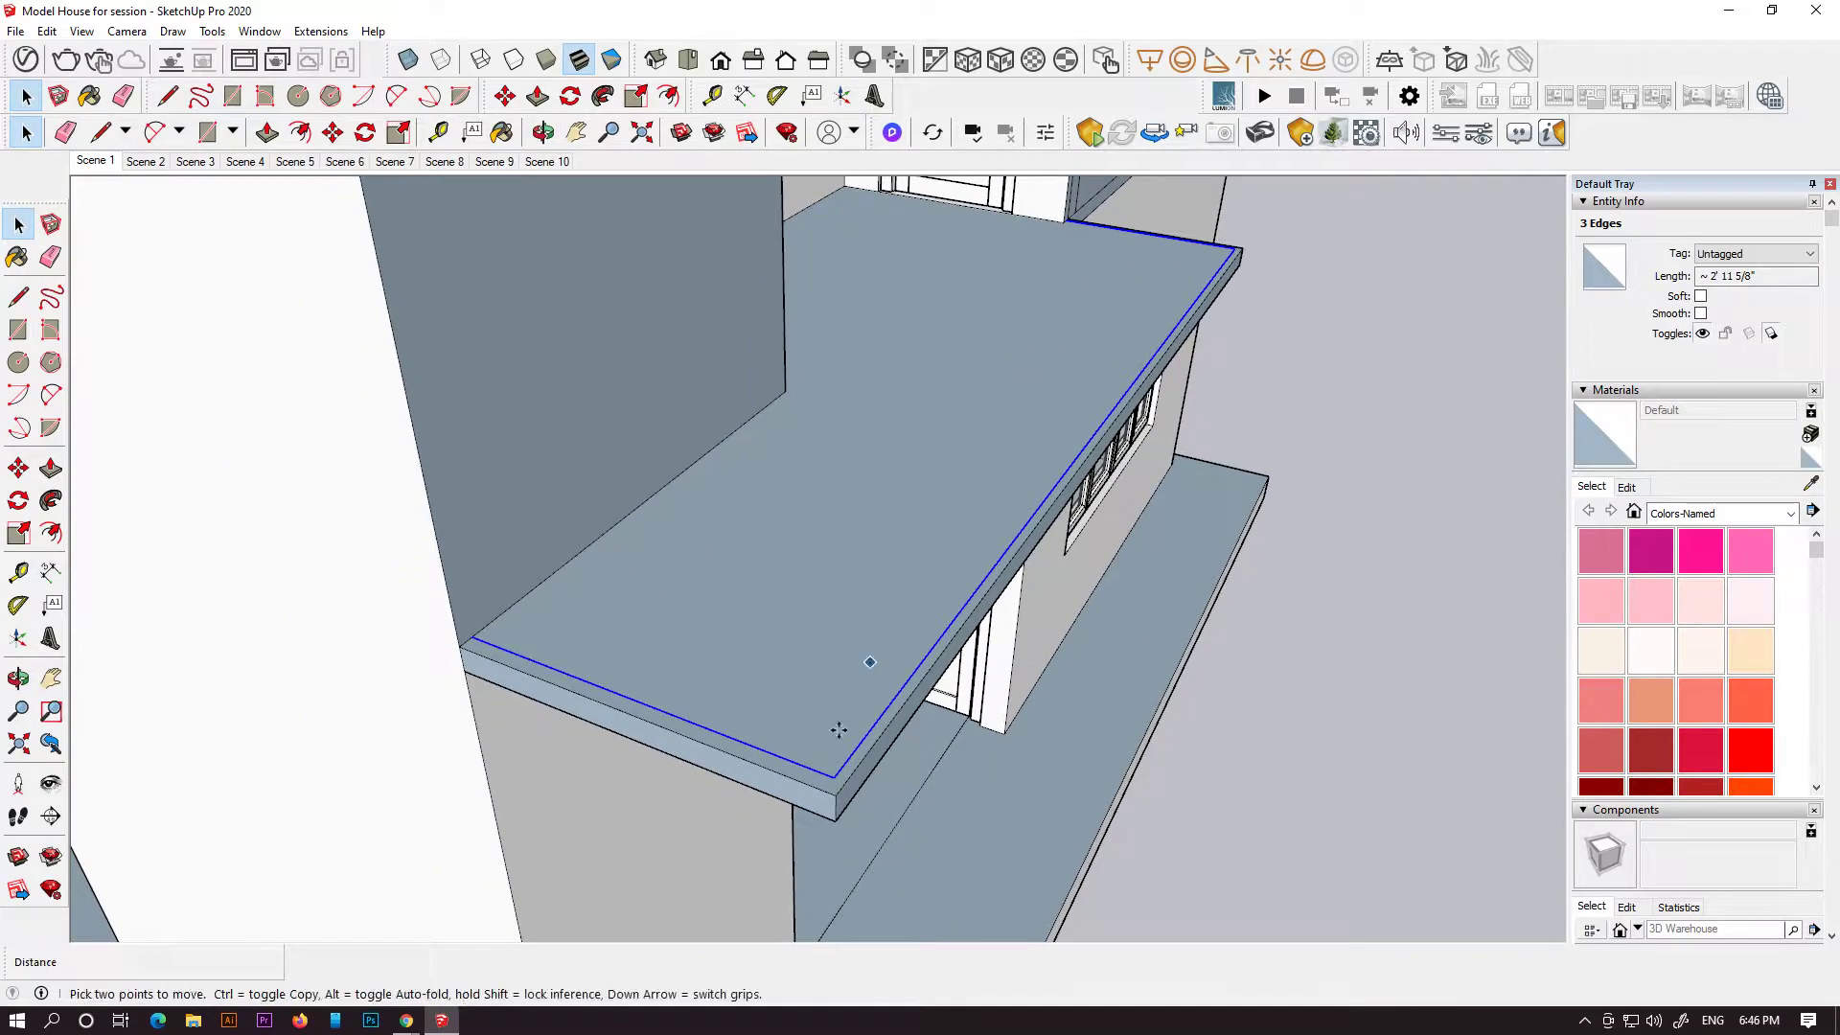
pyautogui.press('ctrl')
pyautogui.click(834, 776)
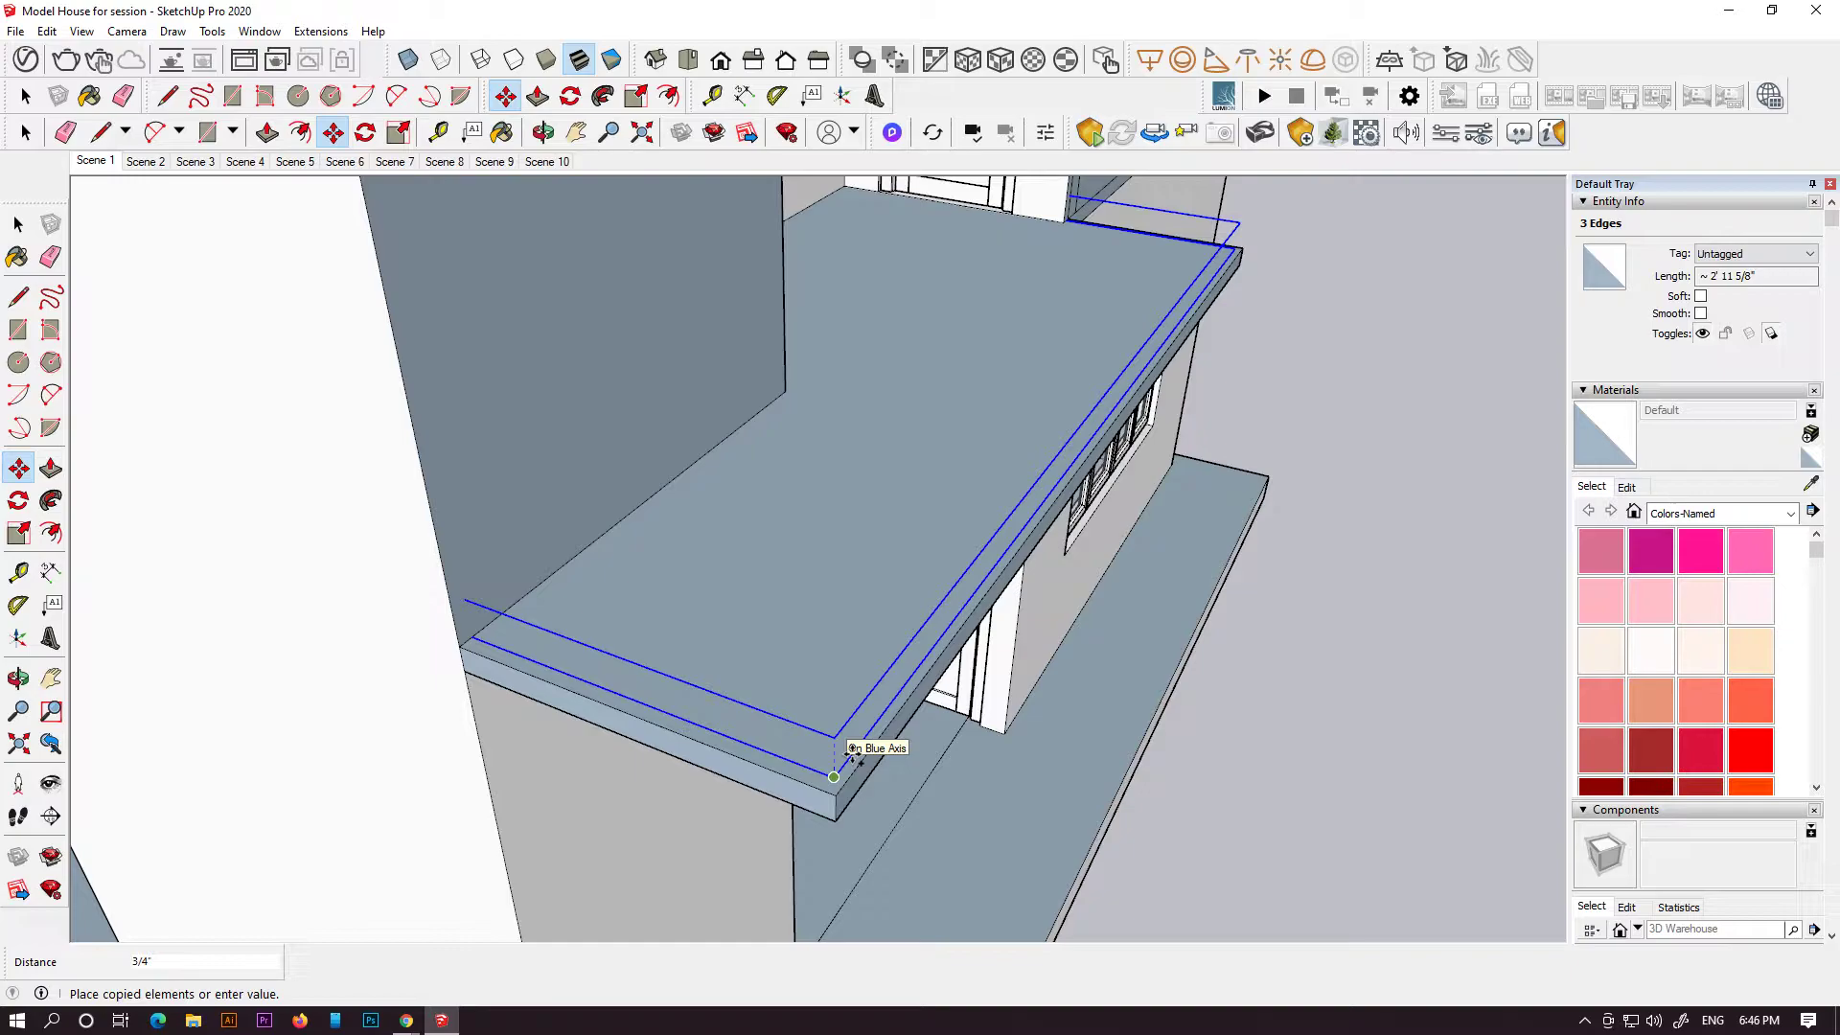
pyautogui.click(853, 718)
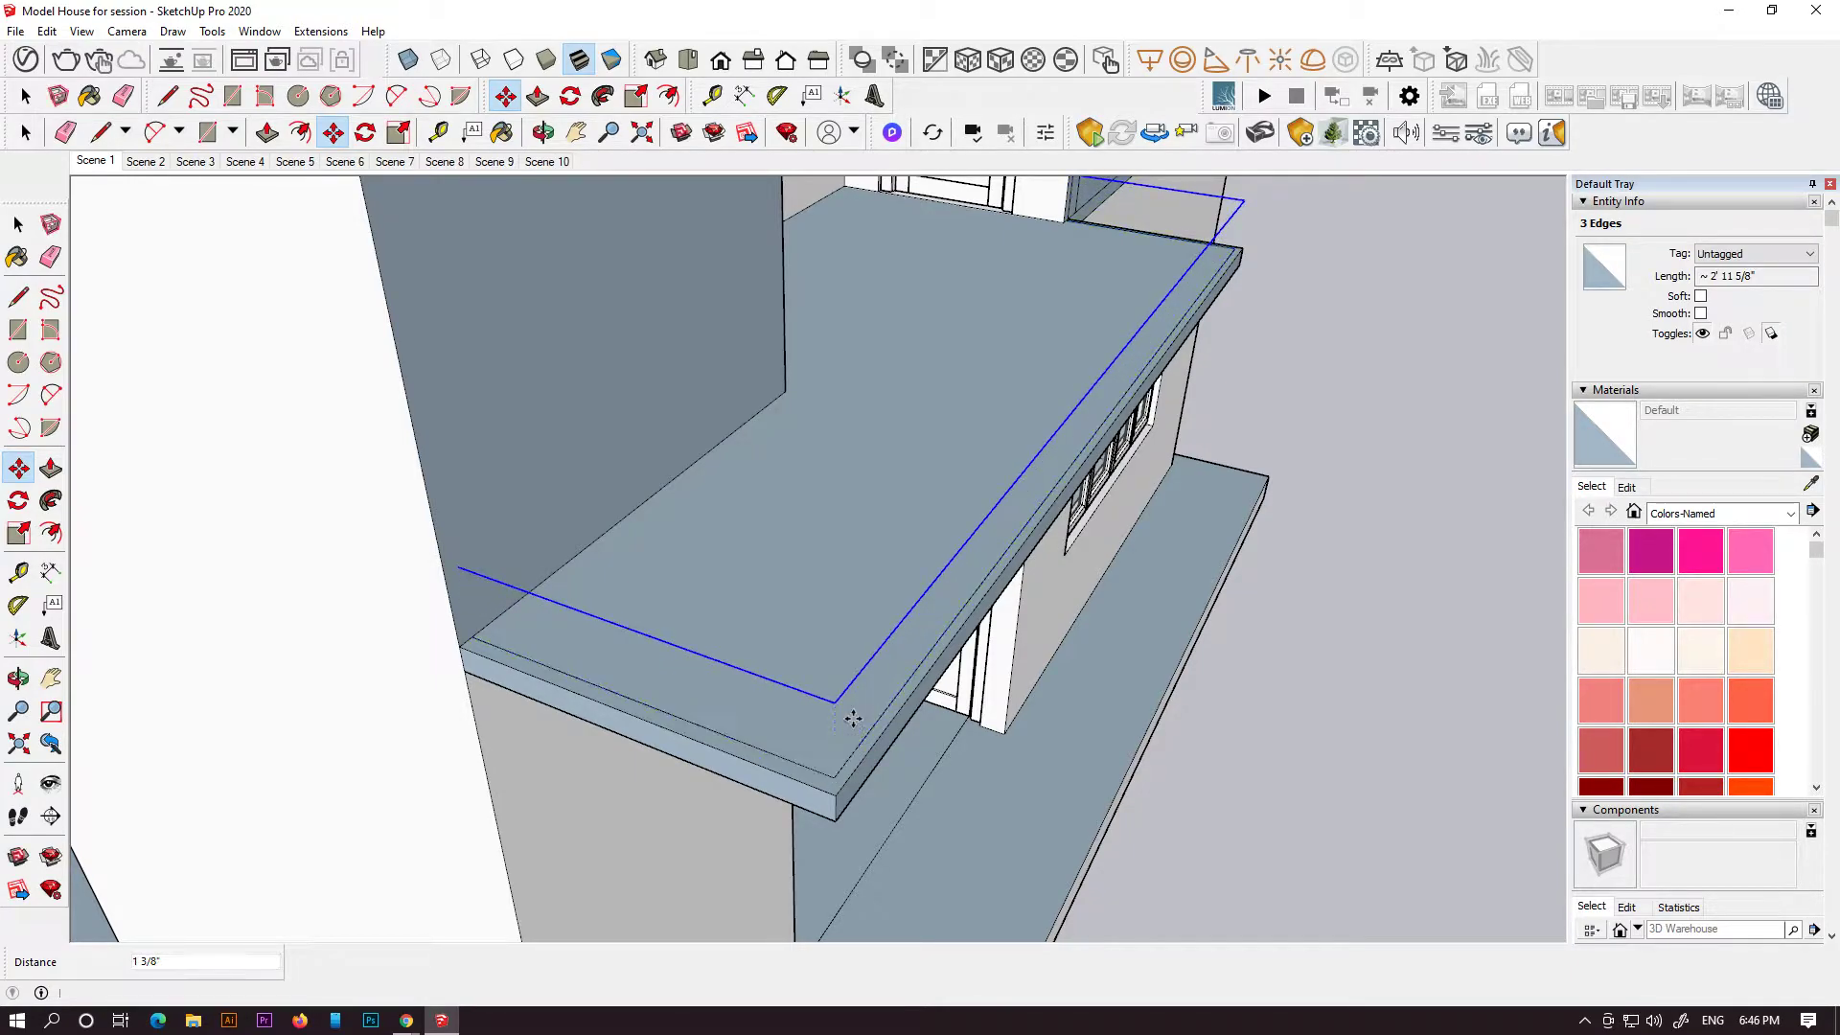
# - Copy the raised edges upward three more times, first by about 7/8", leaving a wider gap below the topmost copy
pyautogui.press('ctrl')
pyautogui.click(836, 704)
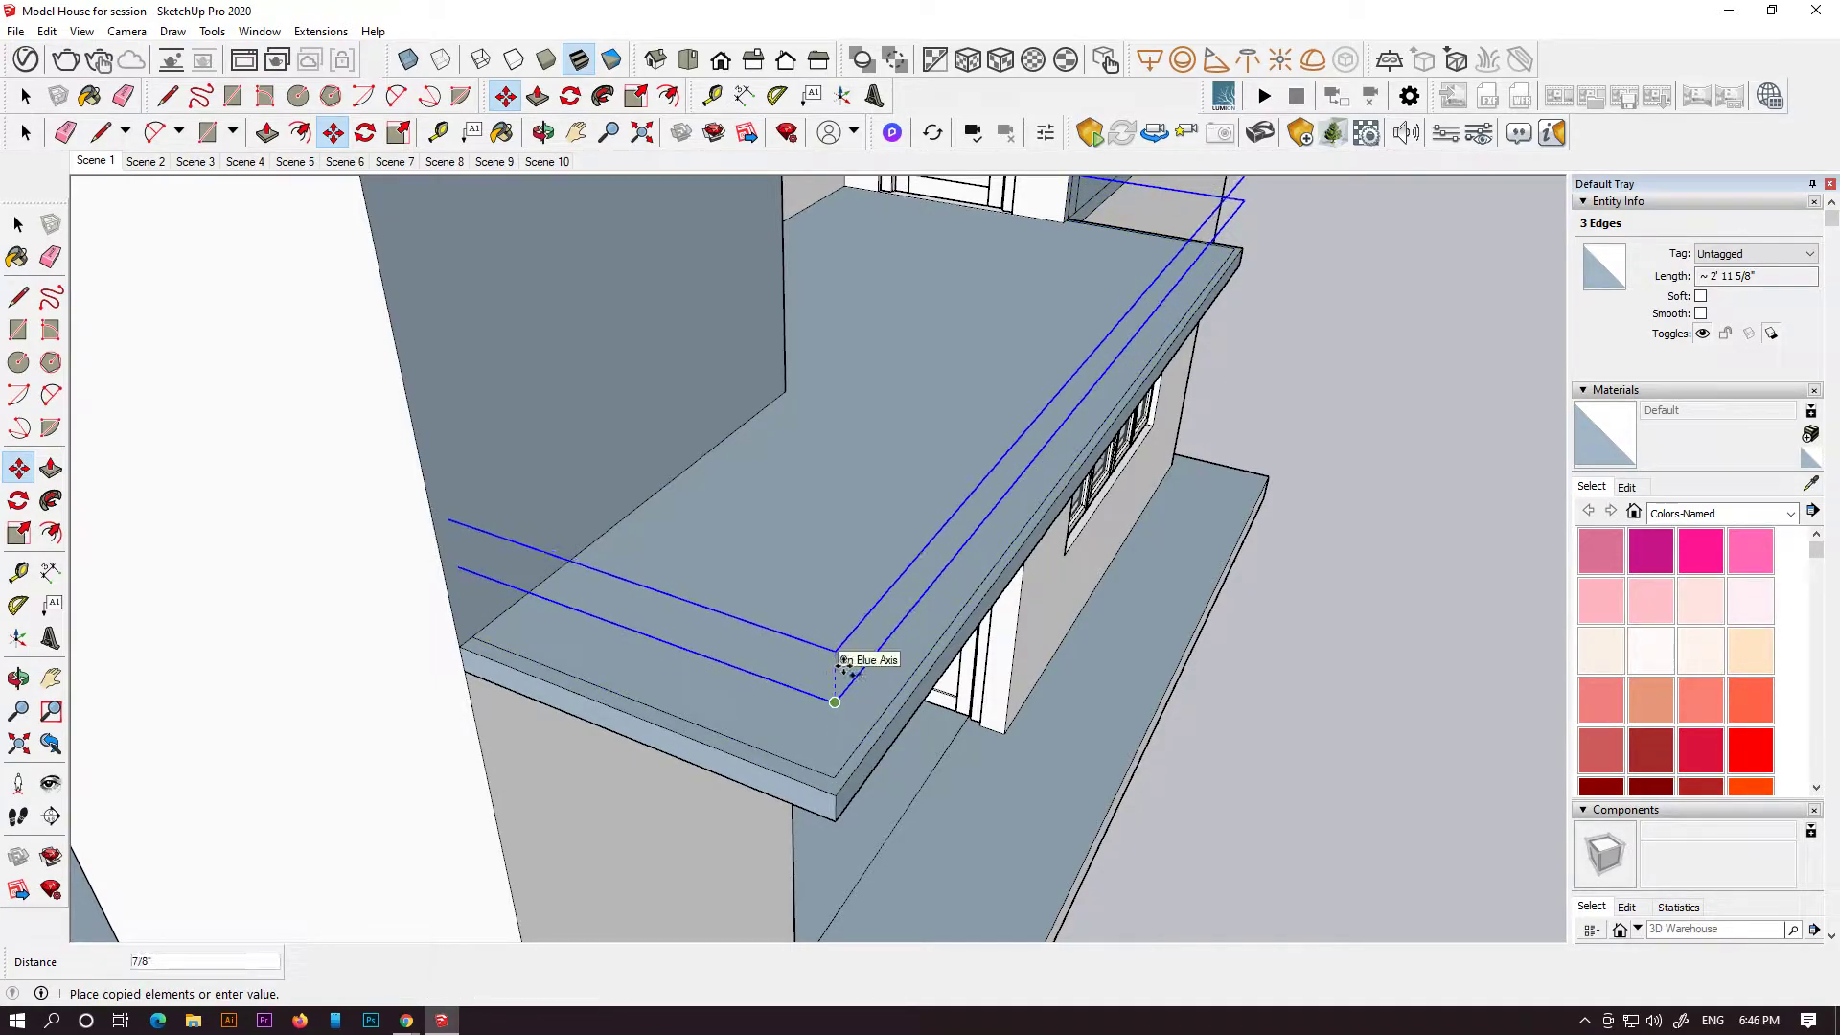
pyautogui.press('ctrl')
pyautogui.click(835, 651)
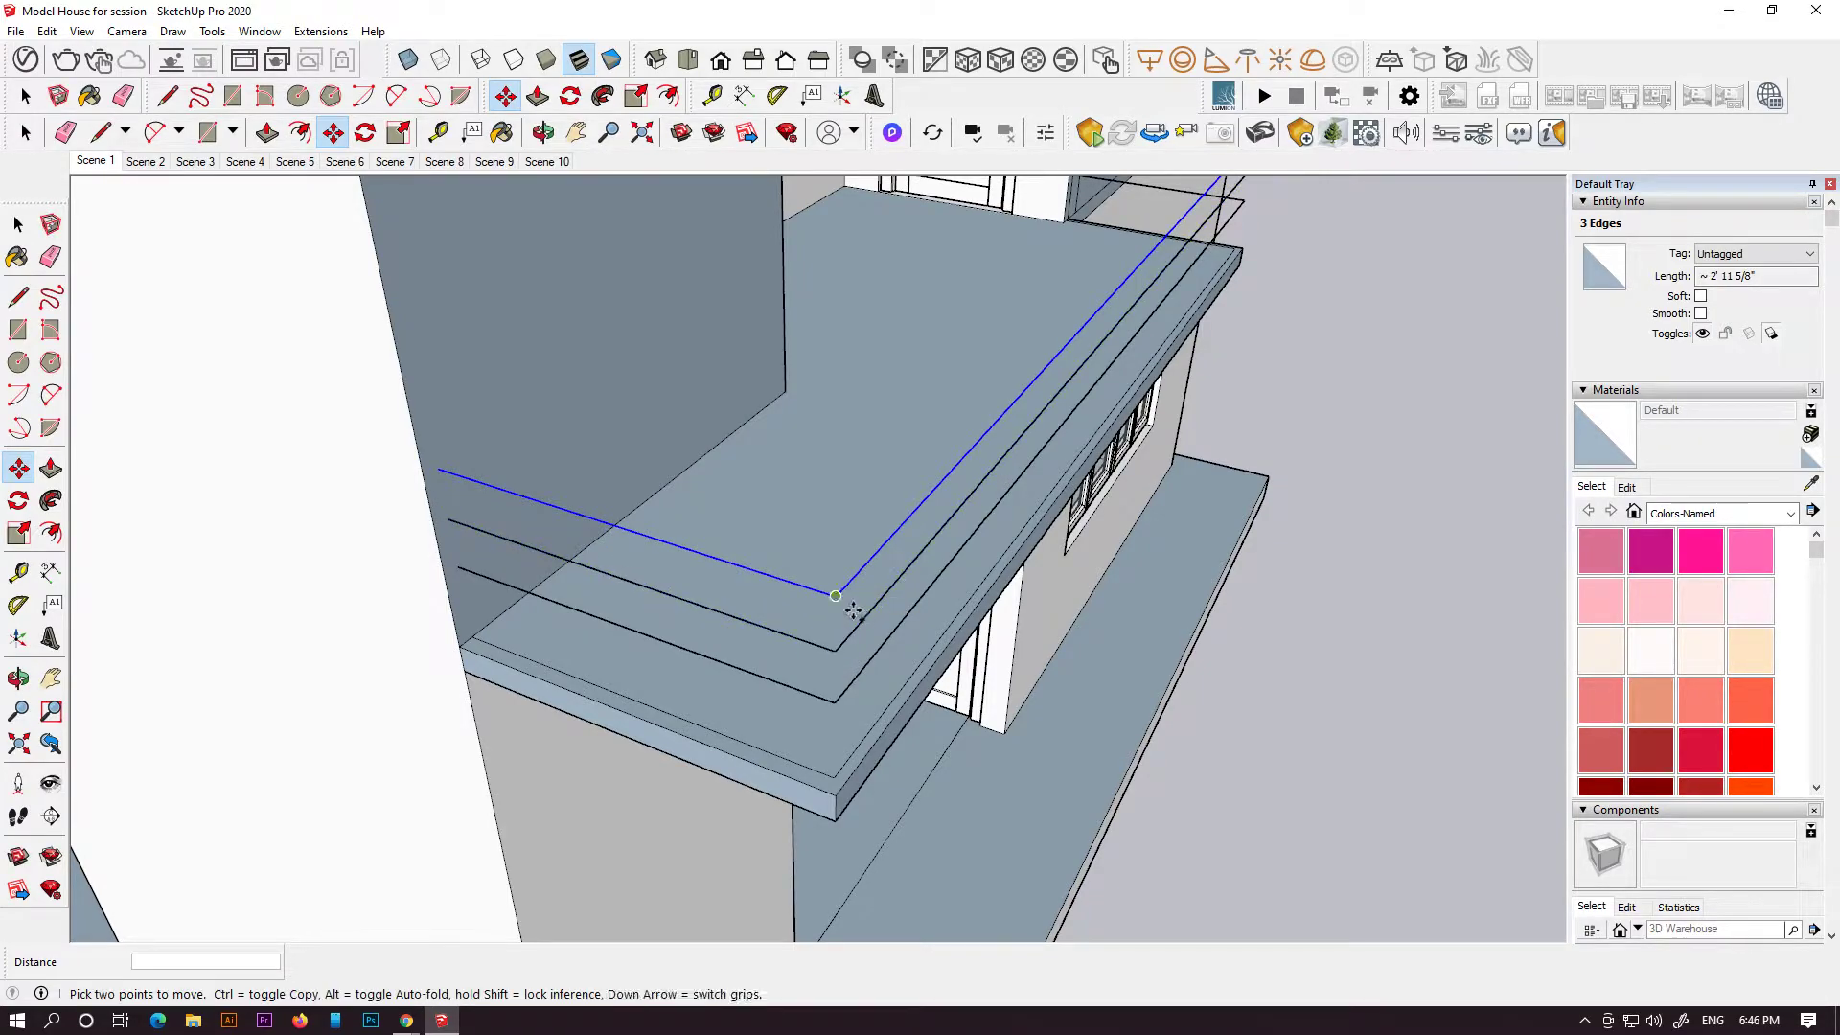
pyautogui.press('ctrl')
pyautogui.click(836, 596)
pyautogui.click(844, 498)
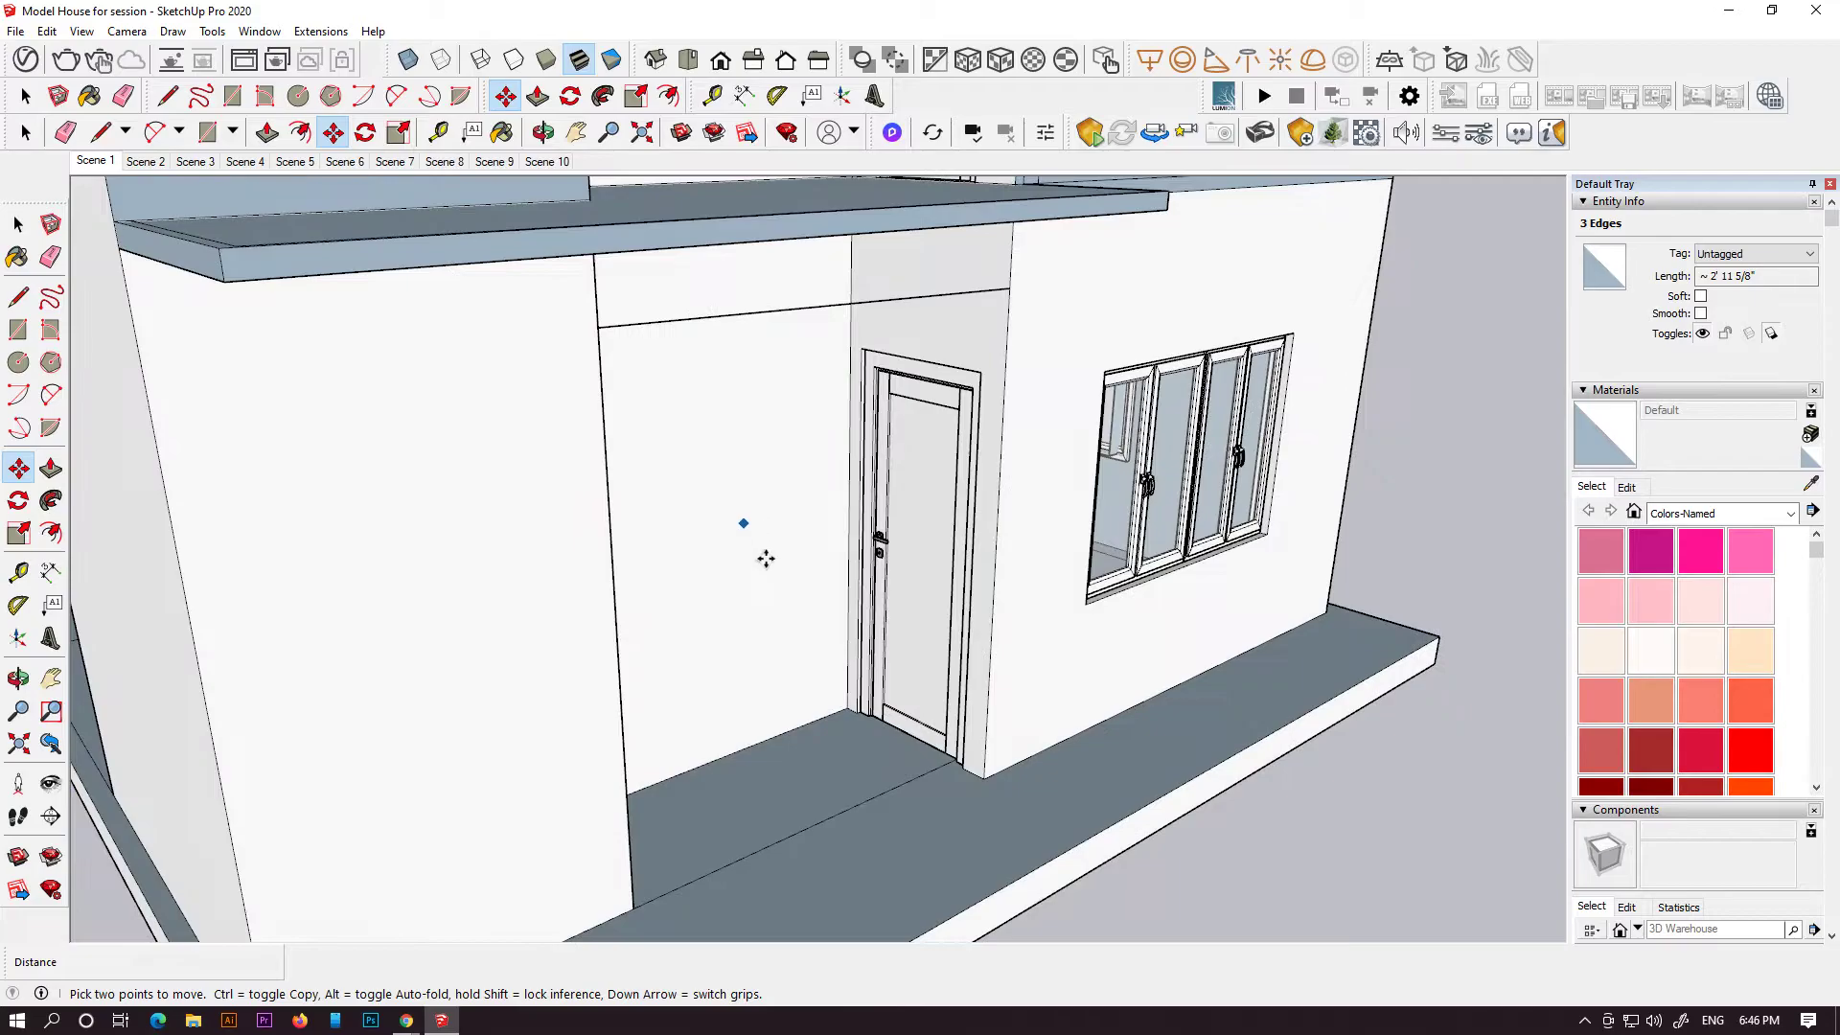
# - Draw a circle of about 1/4" radius on the front block's wall, centred on the end of the topmost raised line
pyautogui.scroll(-6, 764, 550)
pyautogui.moveTo(781, 625); pyautogui.dragTo(724, 567, button='middle')
pyautogui.scroll(3, 699, 518)
pyautogui.moveTo(697, 427); pyautogui.dragTo(682, 472, button='middle')
pyautogui.scroll(5, 636, 383)
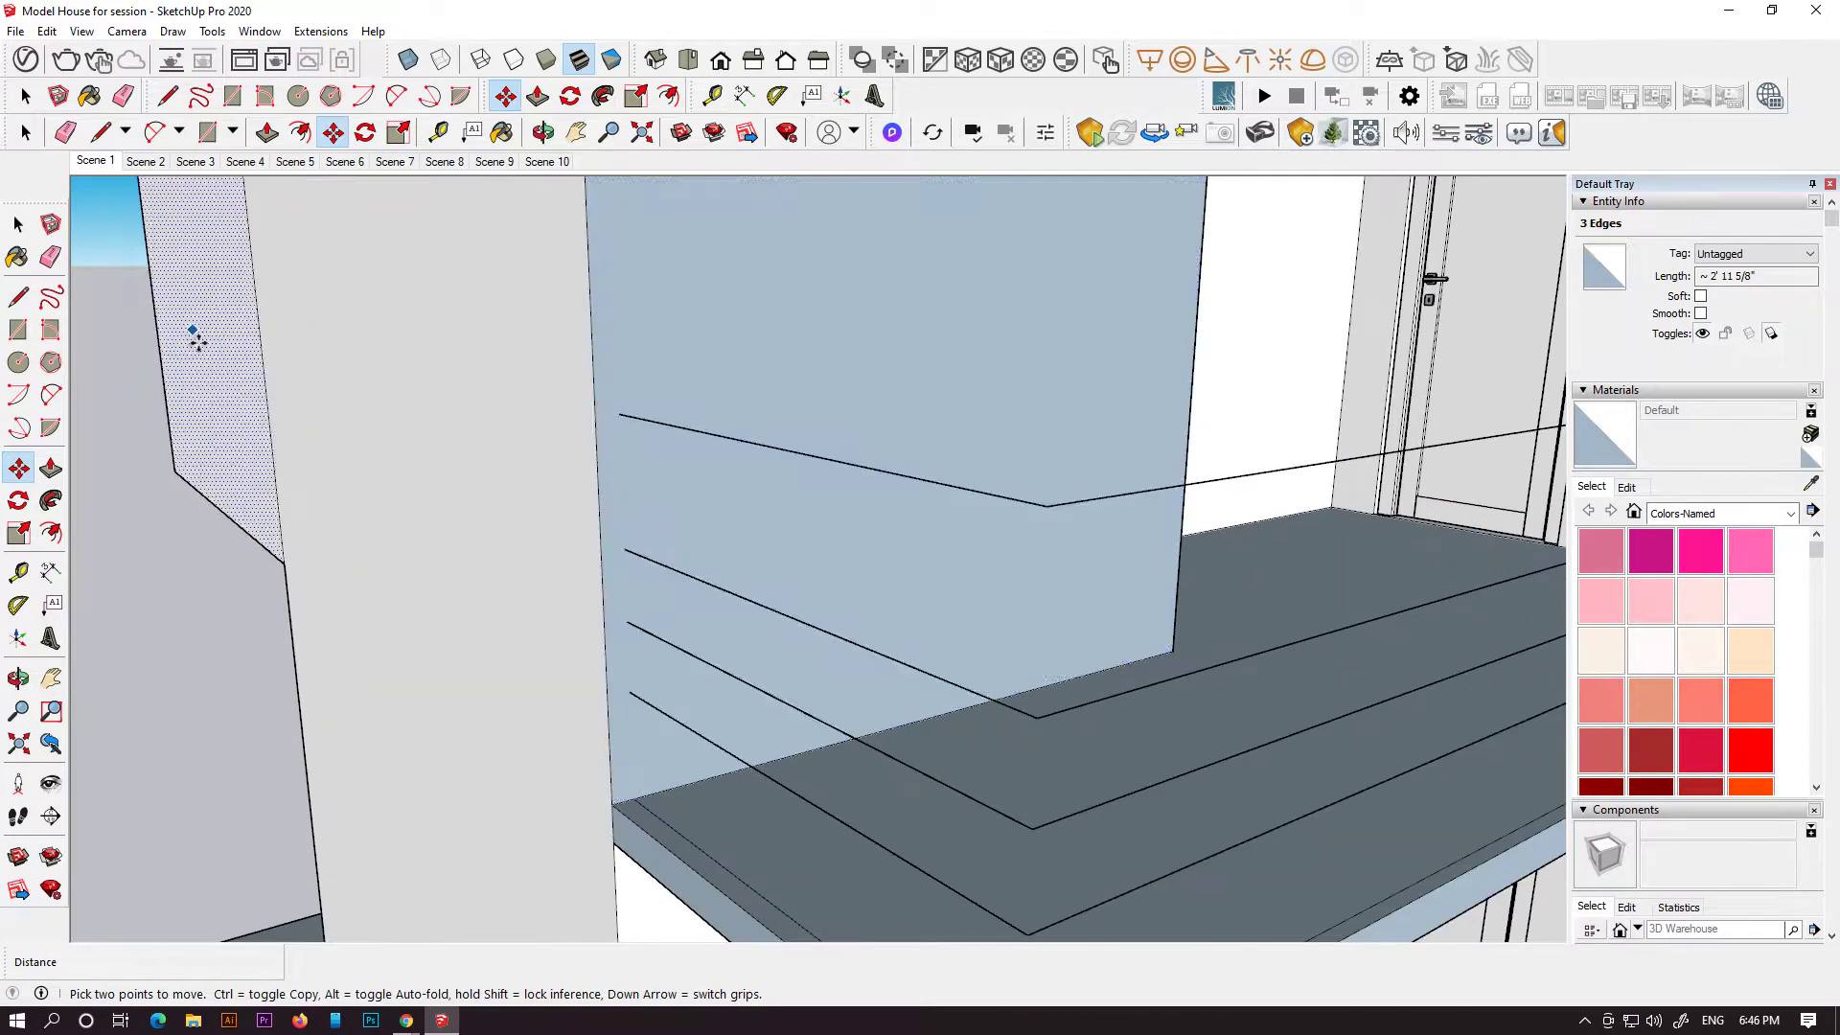
pyautogui.press('space')
pyautogui.click(18, 362)
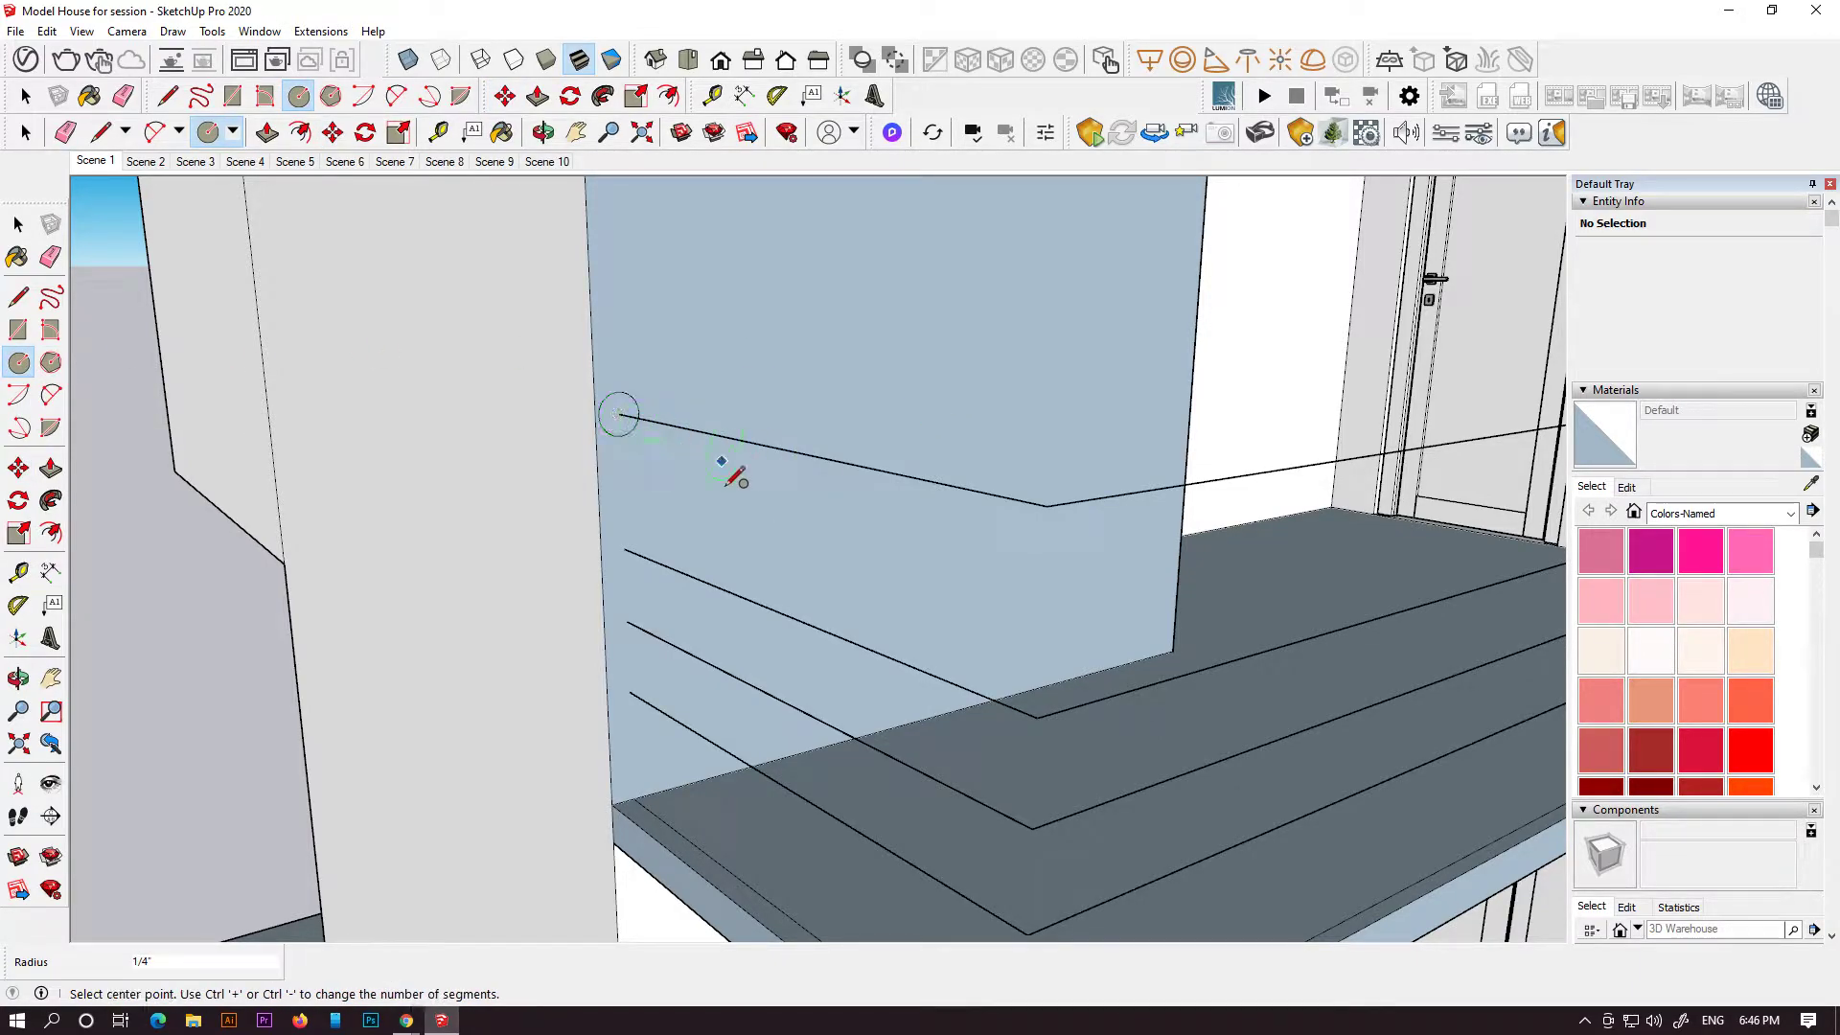
# - Draw a small upright rectangle of about 3/8" by 1/4" on the wall between the circle and the second raised line
pyautogui.click(18, 329)
pyautogui.scroll(2, 621, 574)
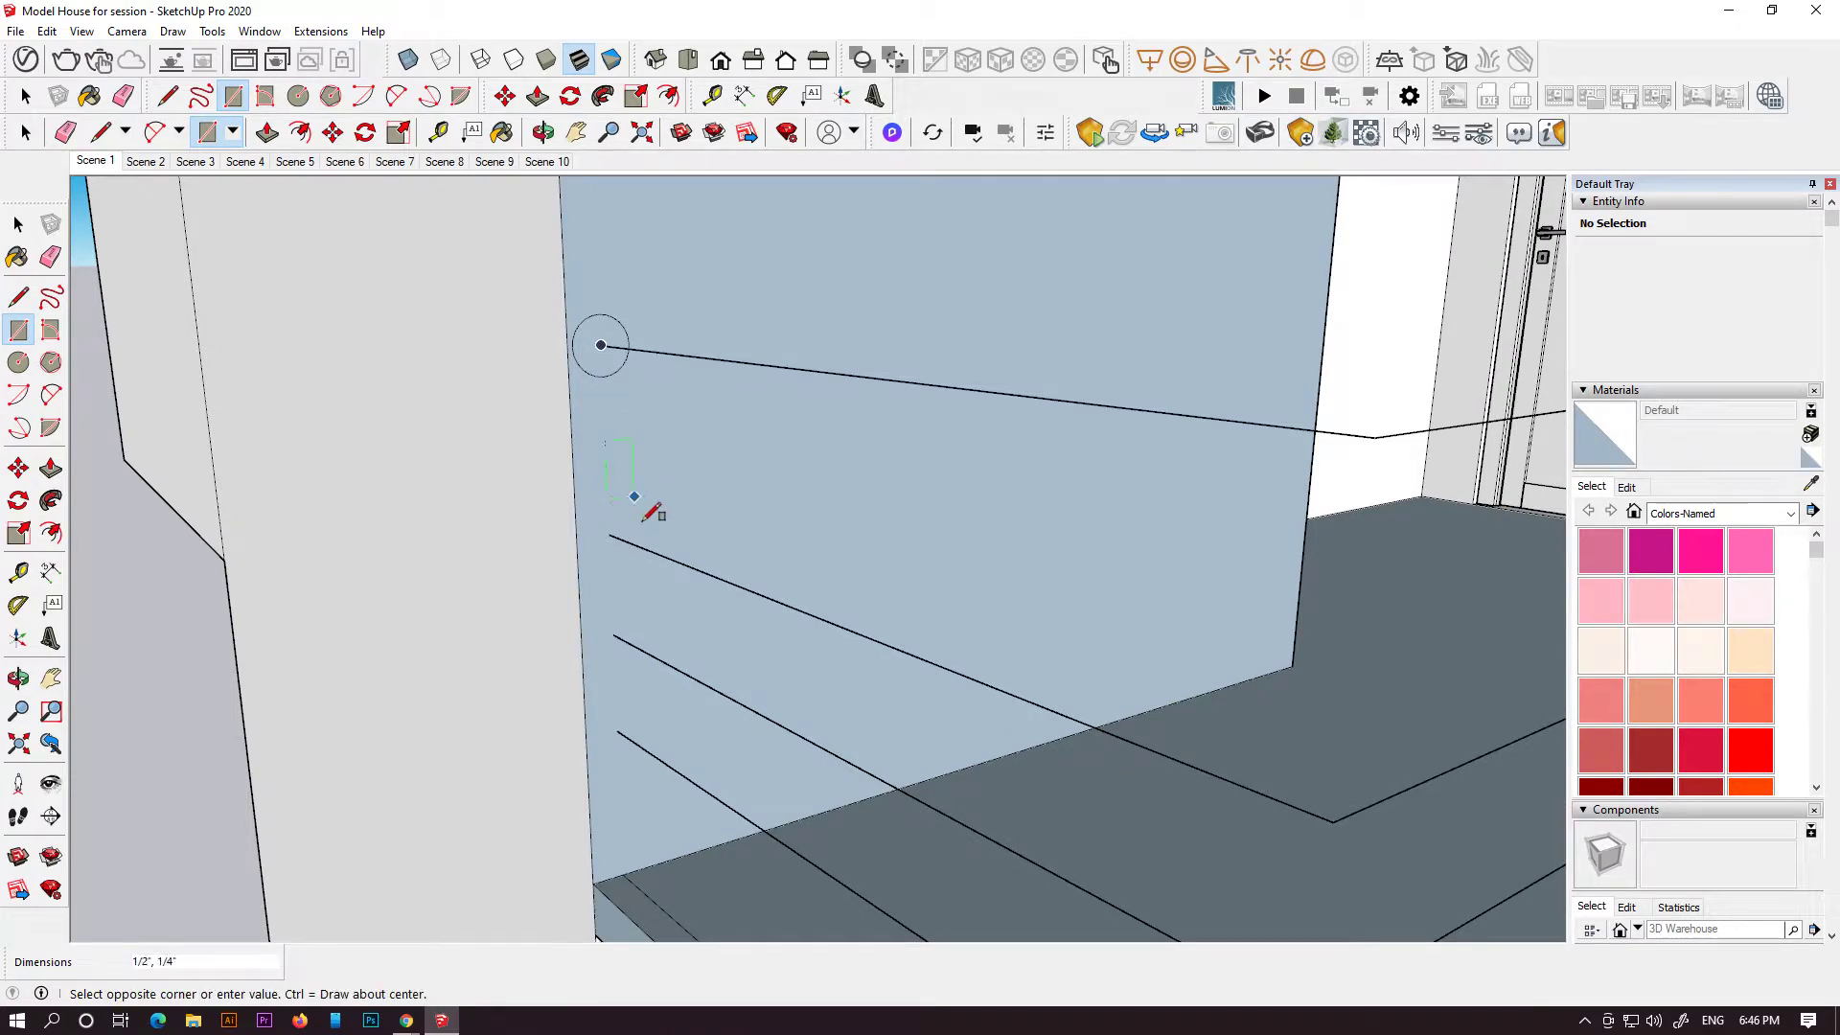
pyautogui.scroll(2, 636, 515)
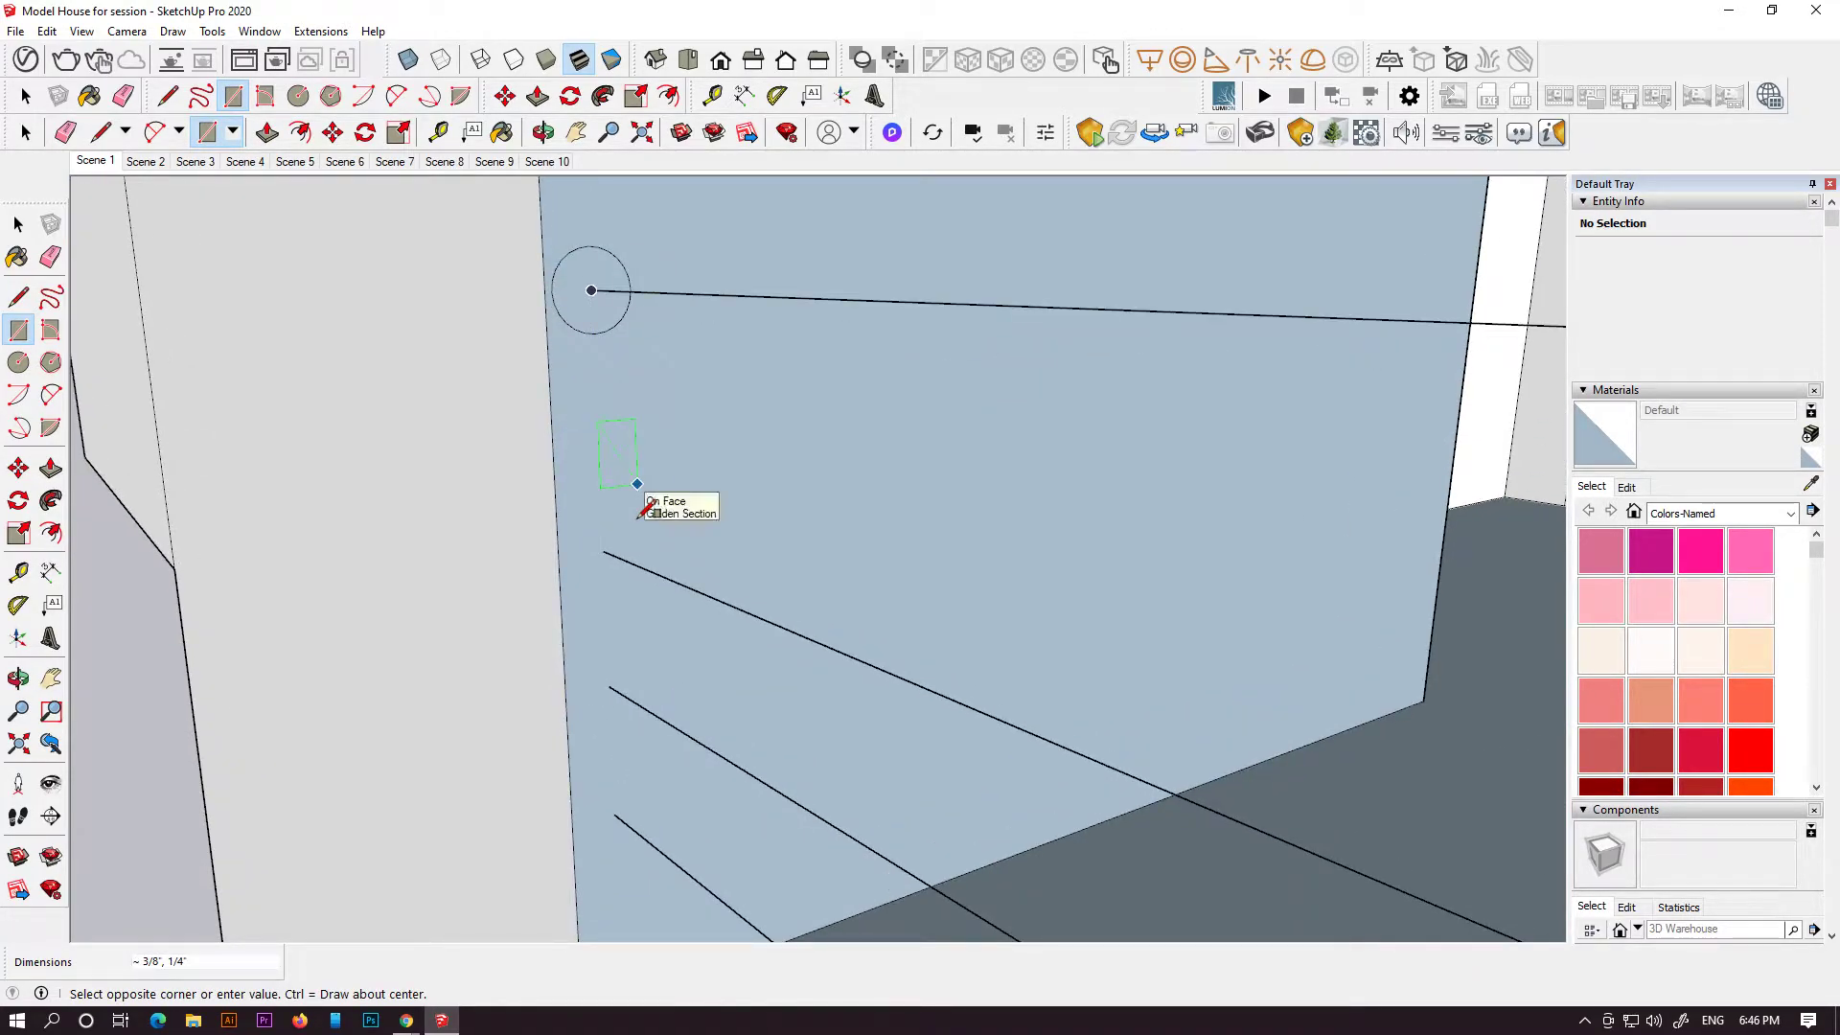
# - Copy the small rectangle down the wall so it is centred on the end of the second raised line
pyautogui.click(18, 224)
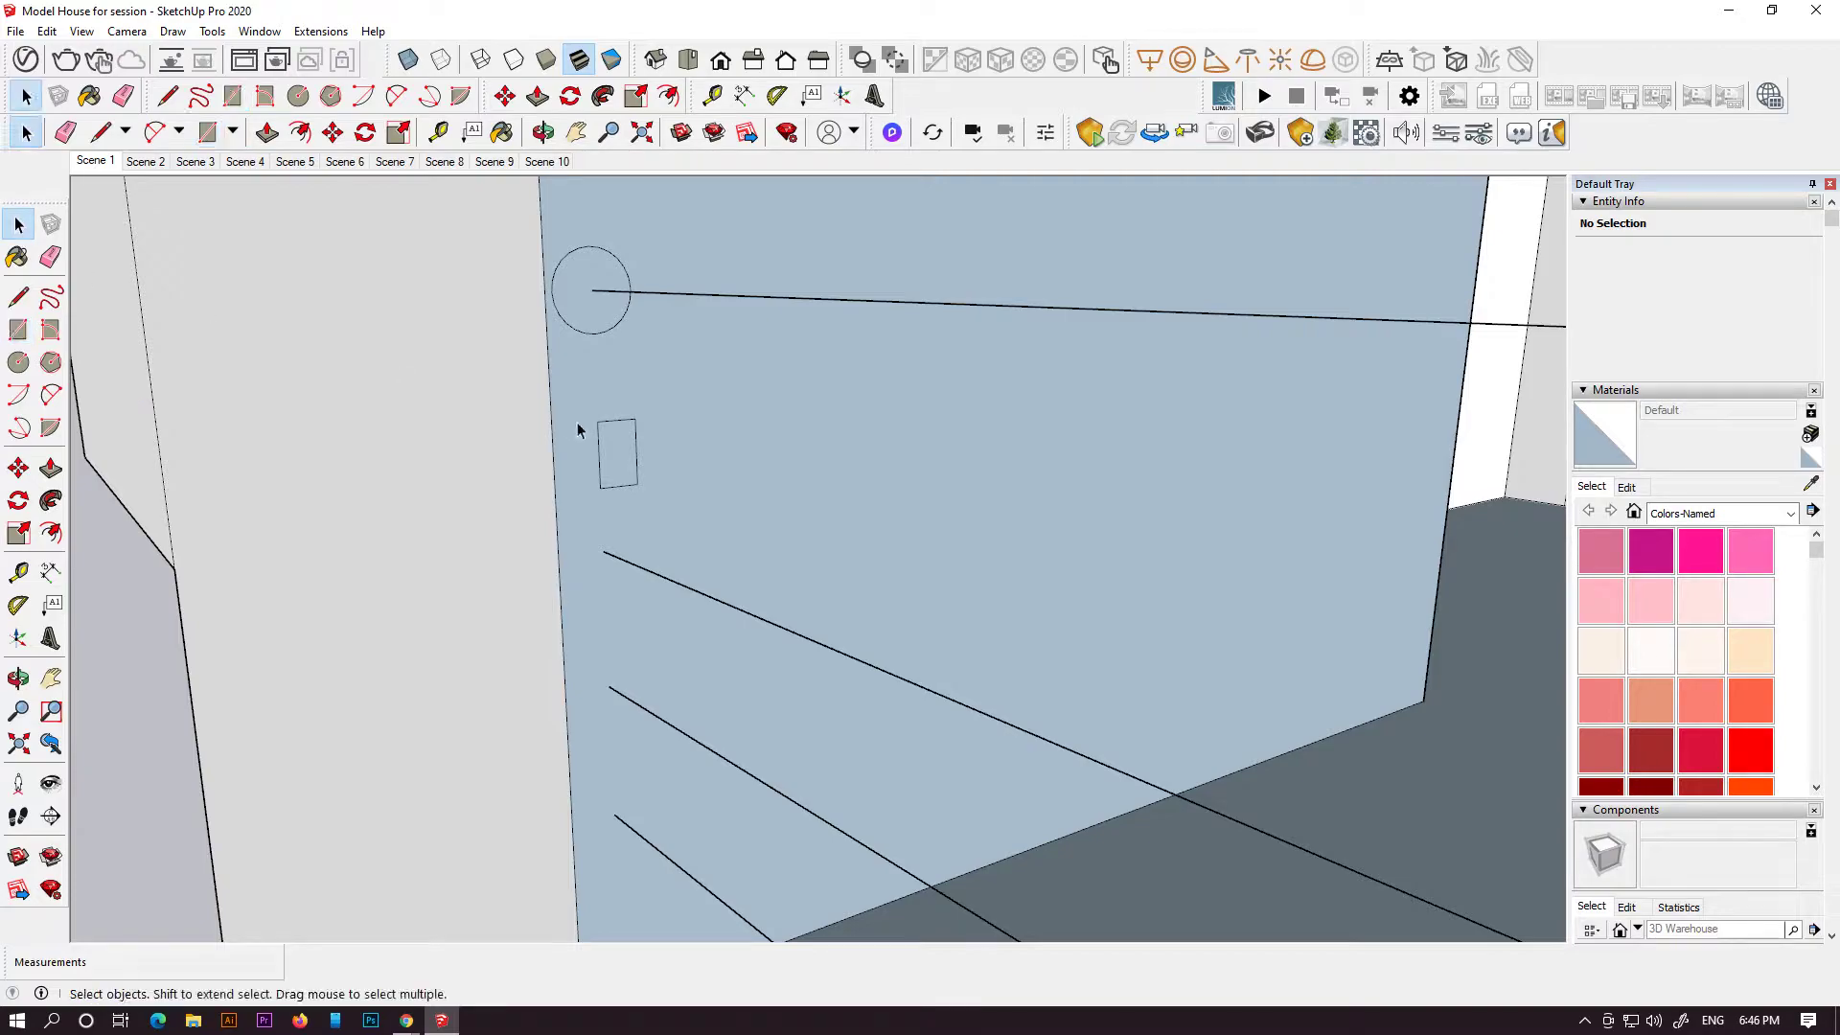
pyautogui.press('m')
pyautogui.click(635, 467)
pyautogui.press('ctrl')
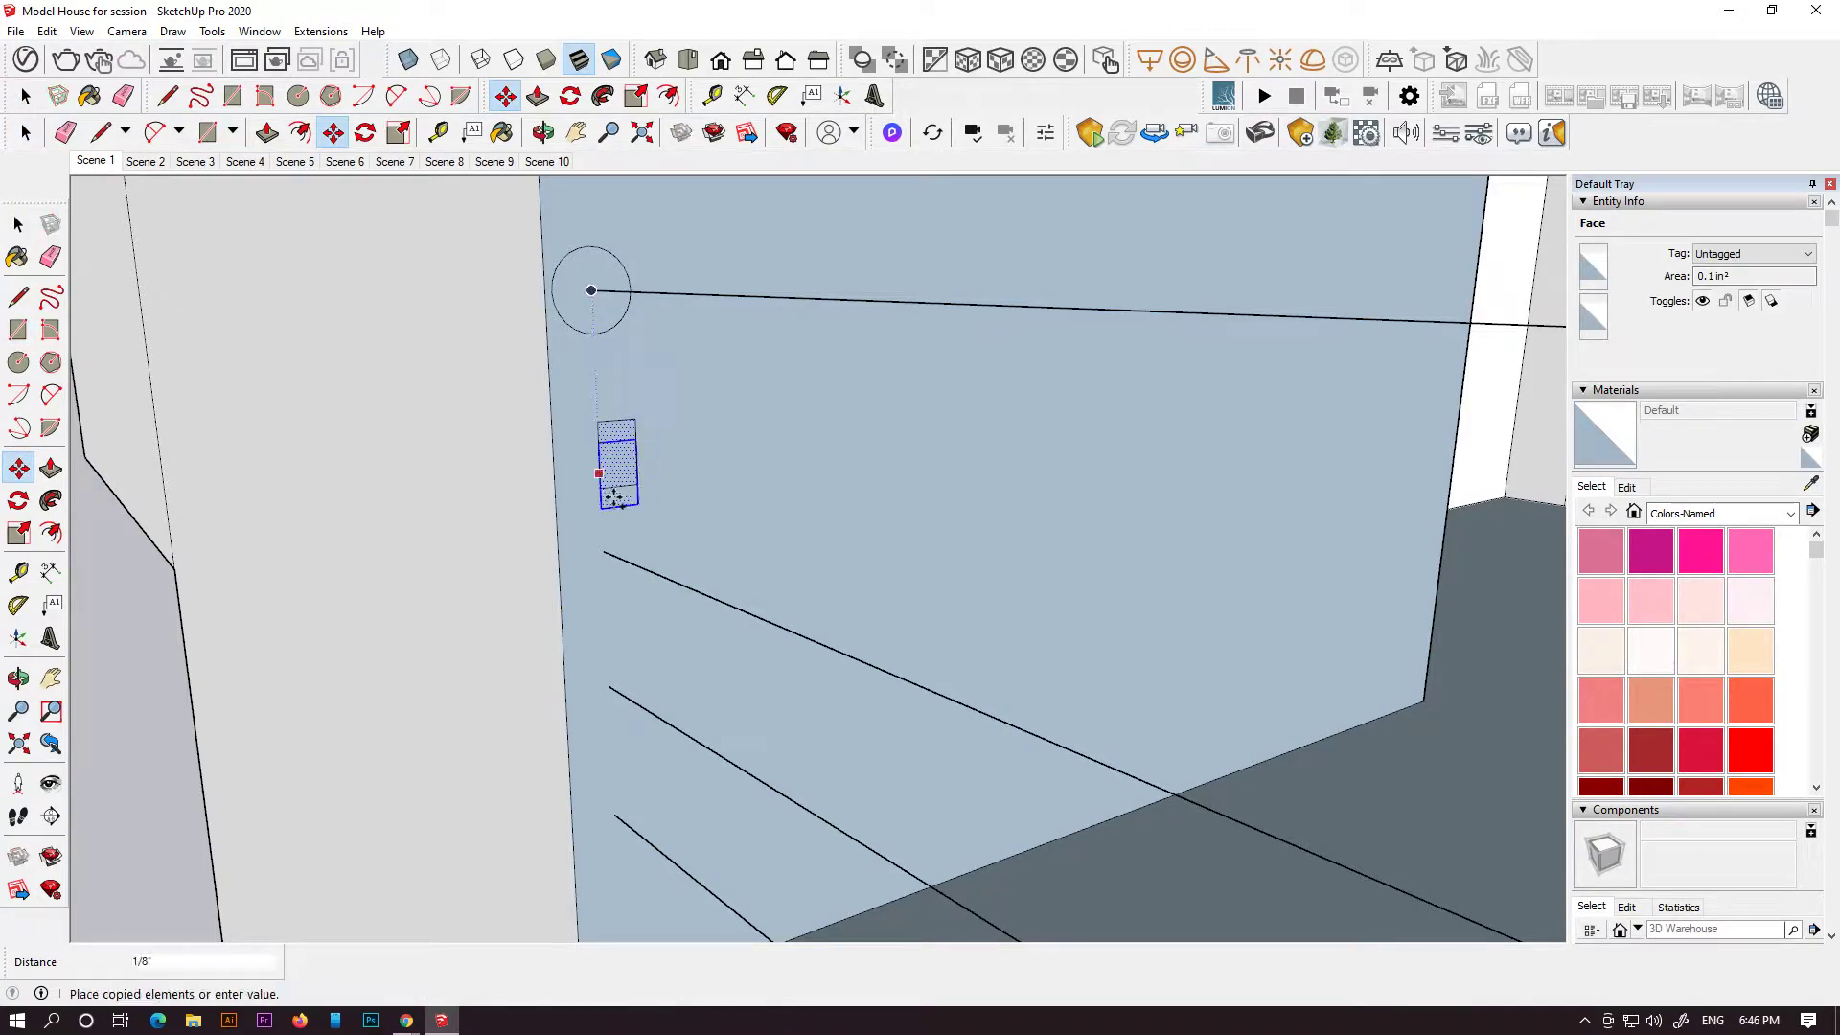
pyautogui.press('Escape')
pyautogui.click(628, 482)
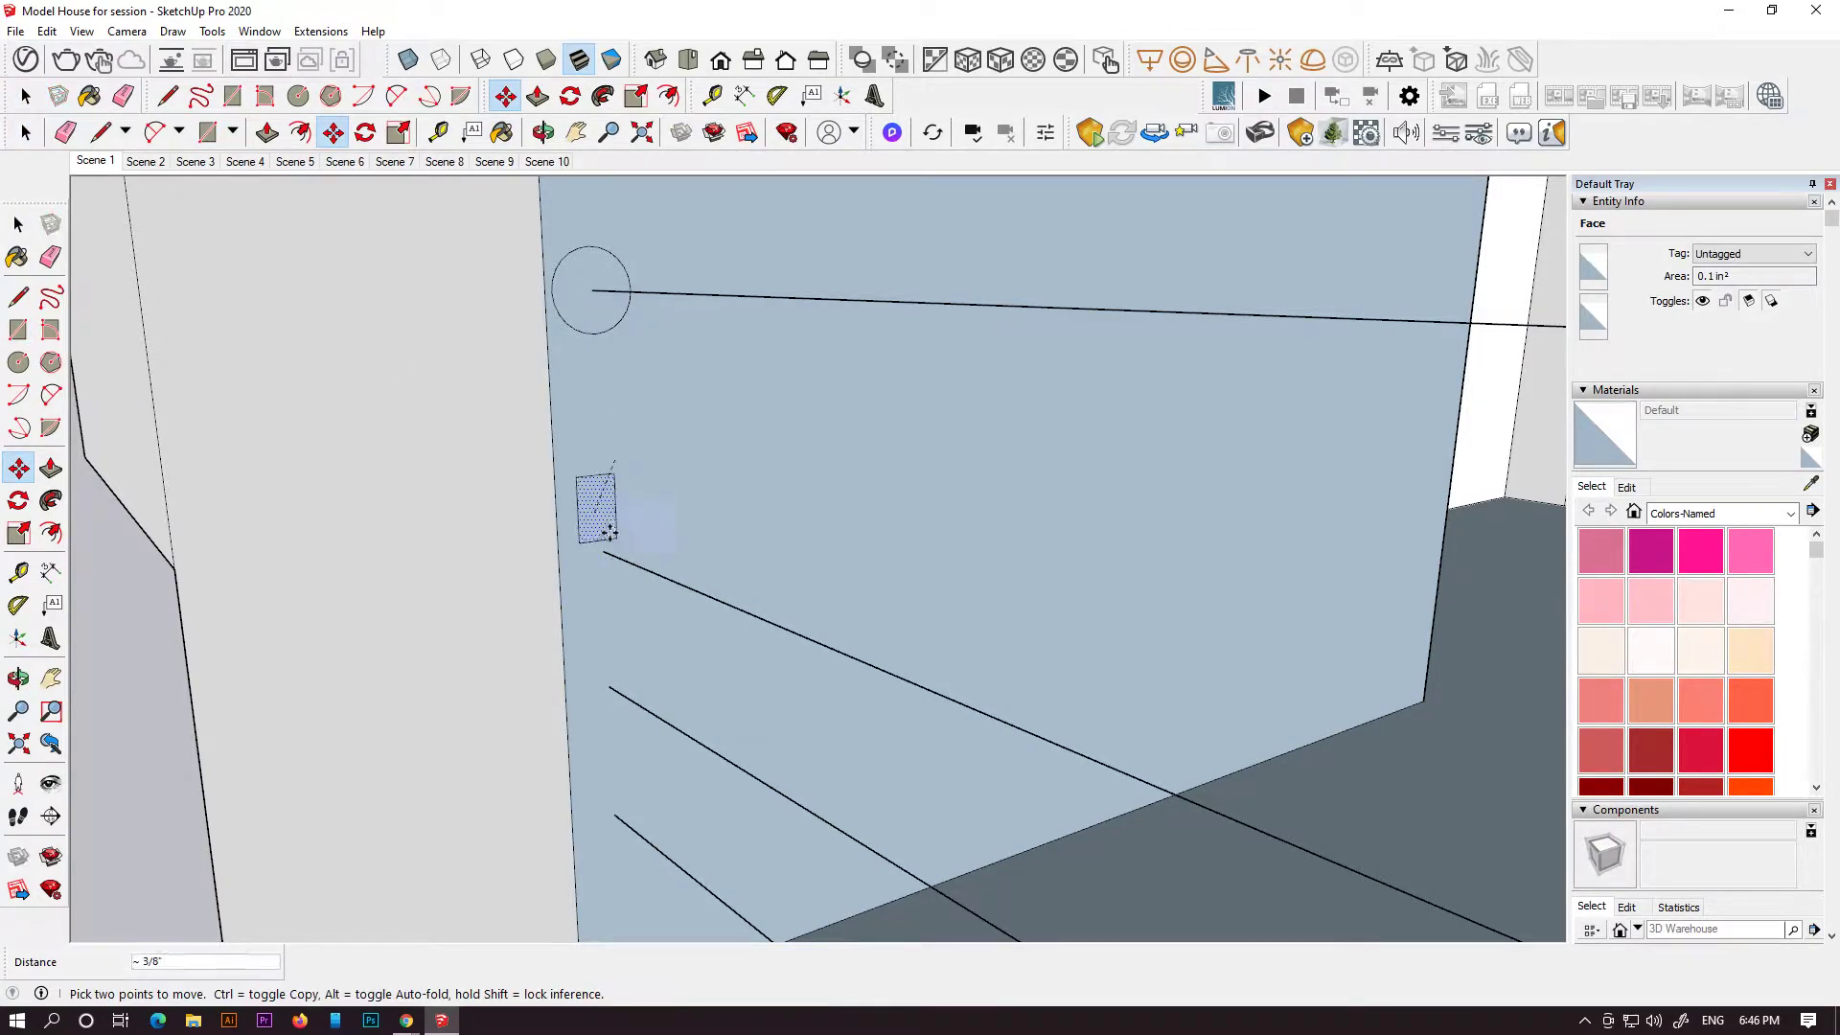
pyautogui.press('ctrl')
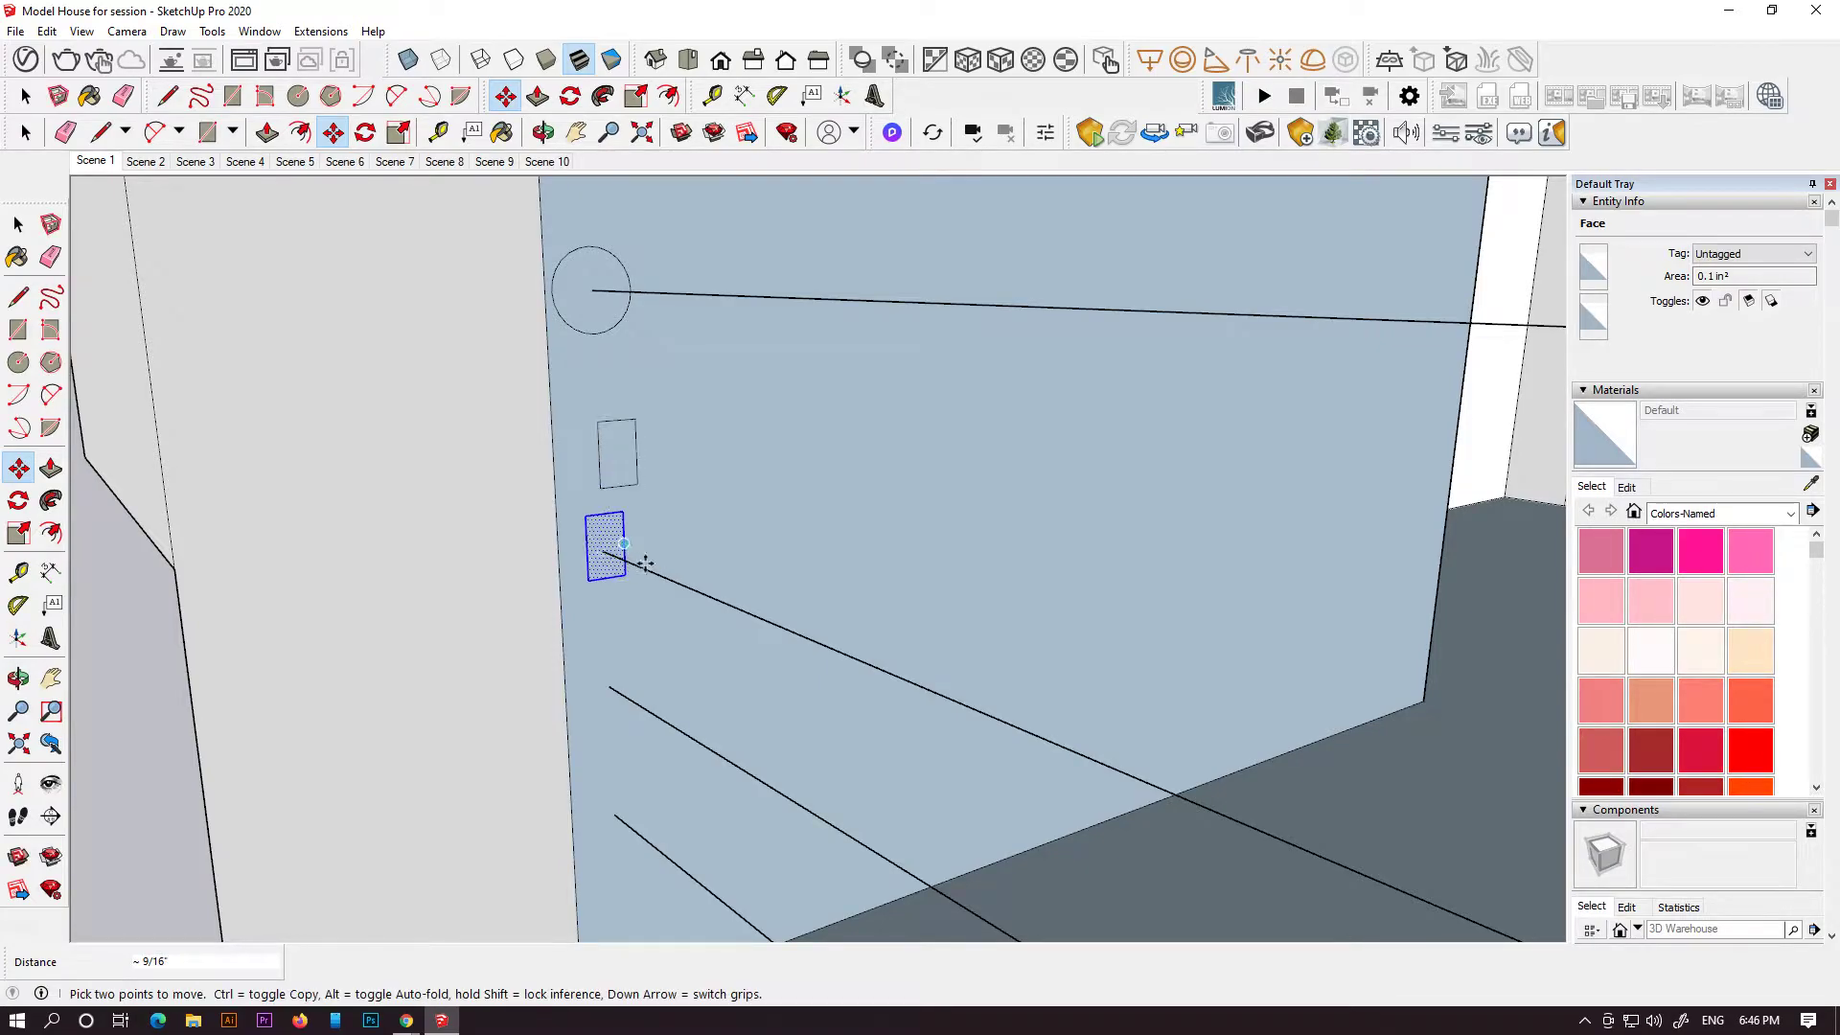
# - Copy the small rectangle down the wall twice more, onto the ends of the third and fourth raised lines
pyautogui.click(621, 566)
pyautogui.click(627, 699)
pyautogui.click(624, 697)
pyautogui.click(632, 834)
pyautogui.press('Escape')
# - Erase the spare small rectangle between the circle and the second raised line
pyautogui.scroll(2, 728, 748)
pyautogui.moveTo(706, 719)
pyautogui.mouseDown(button='middle')
pyautogui.moveTo(578, 634)
pyautogui.moveTo(743, 606)
pyautogui.mouseUp(button='middle')
pyautogui.press('e')
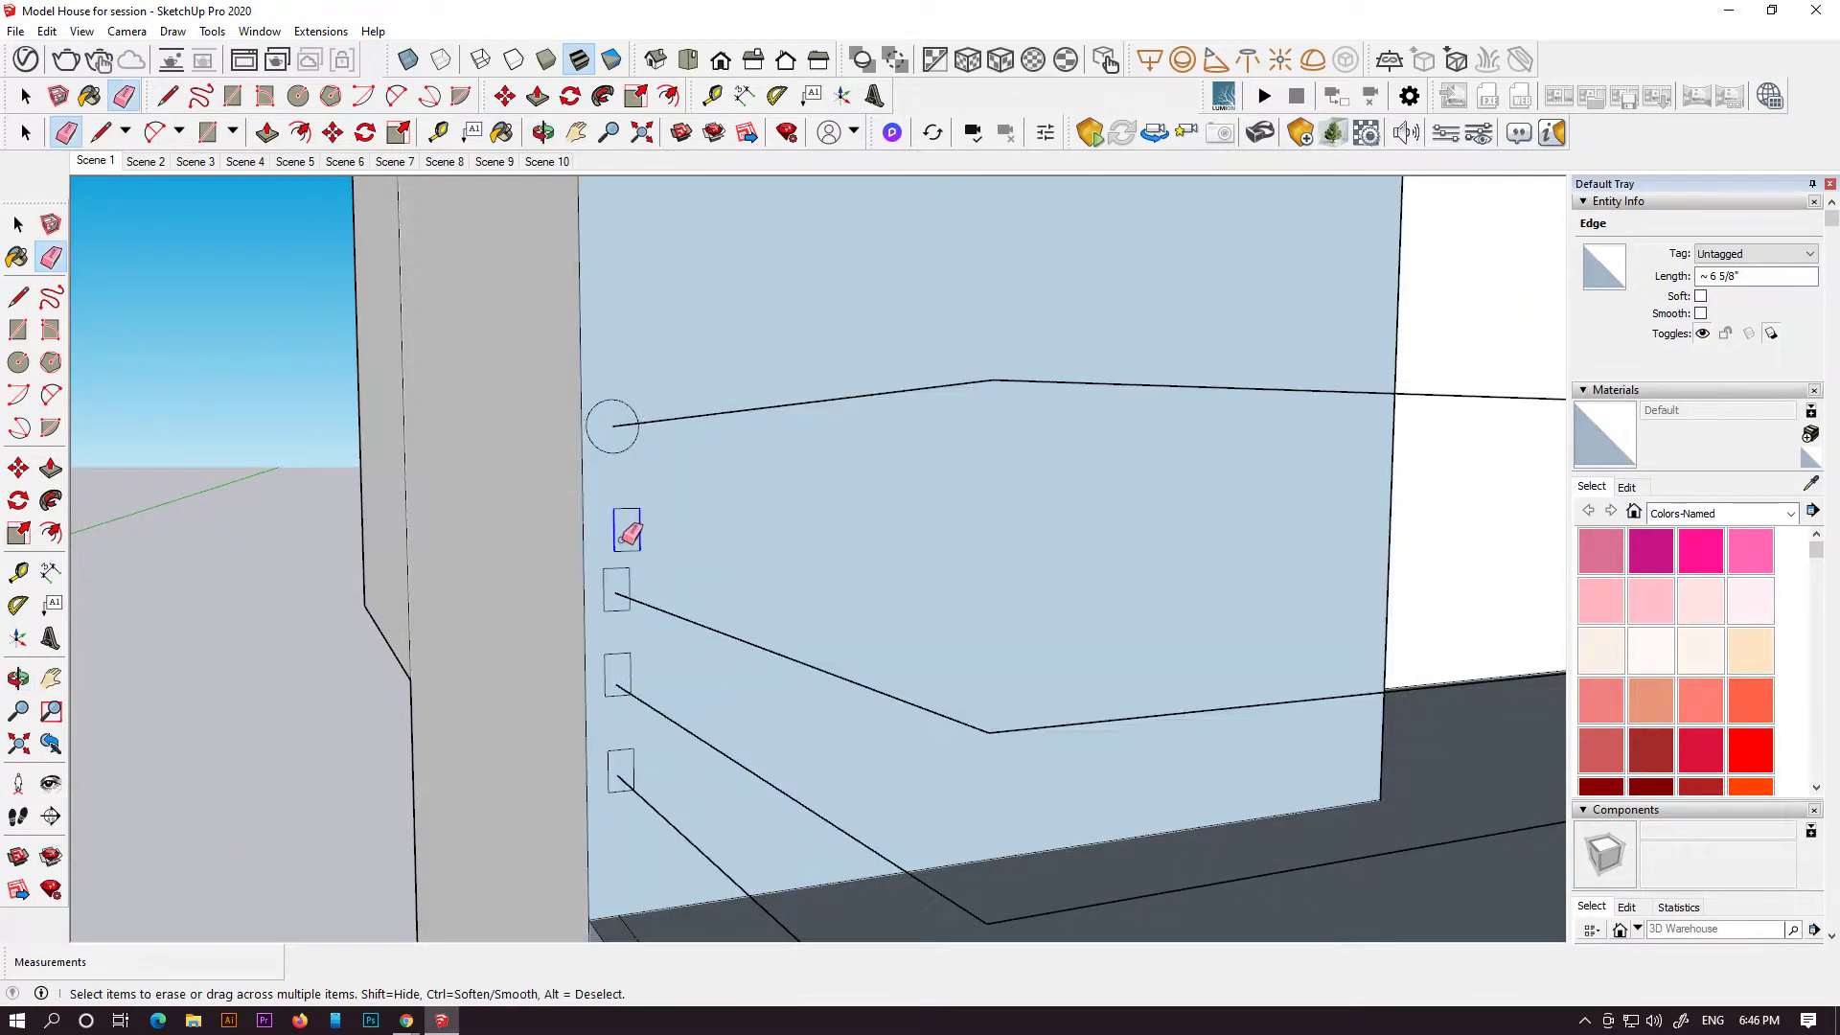
pyautogui.scroll(-4, 653, 569)
pyautogui.moveTo(595, 575); pyautogui.dragTo(727, 617, button='middle')
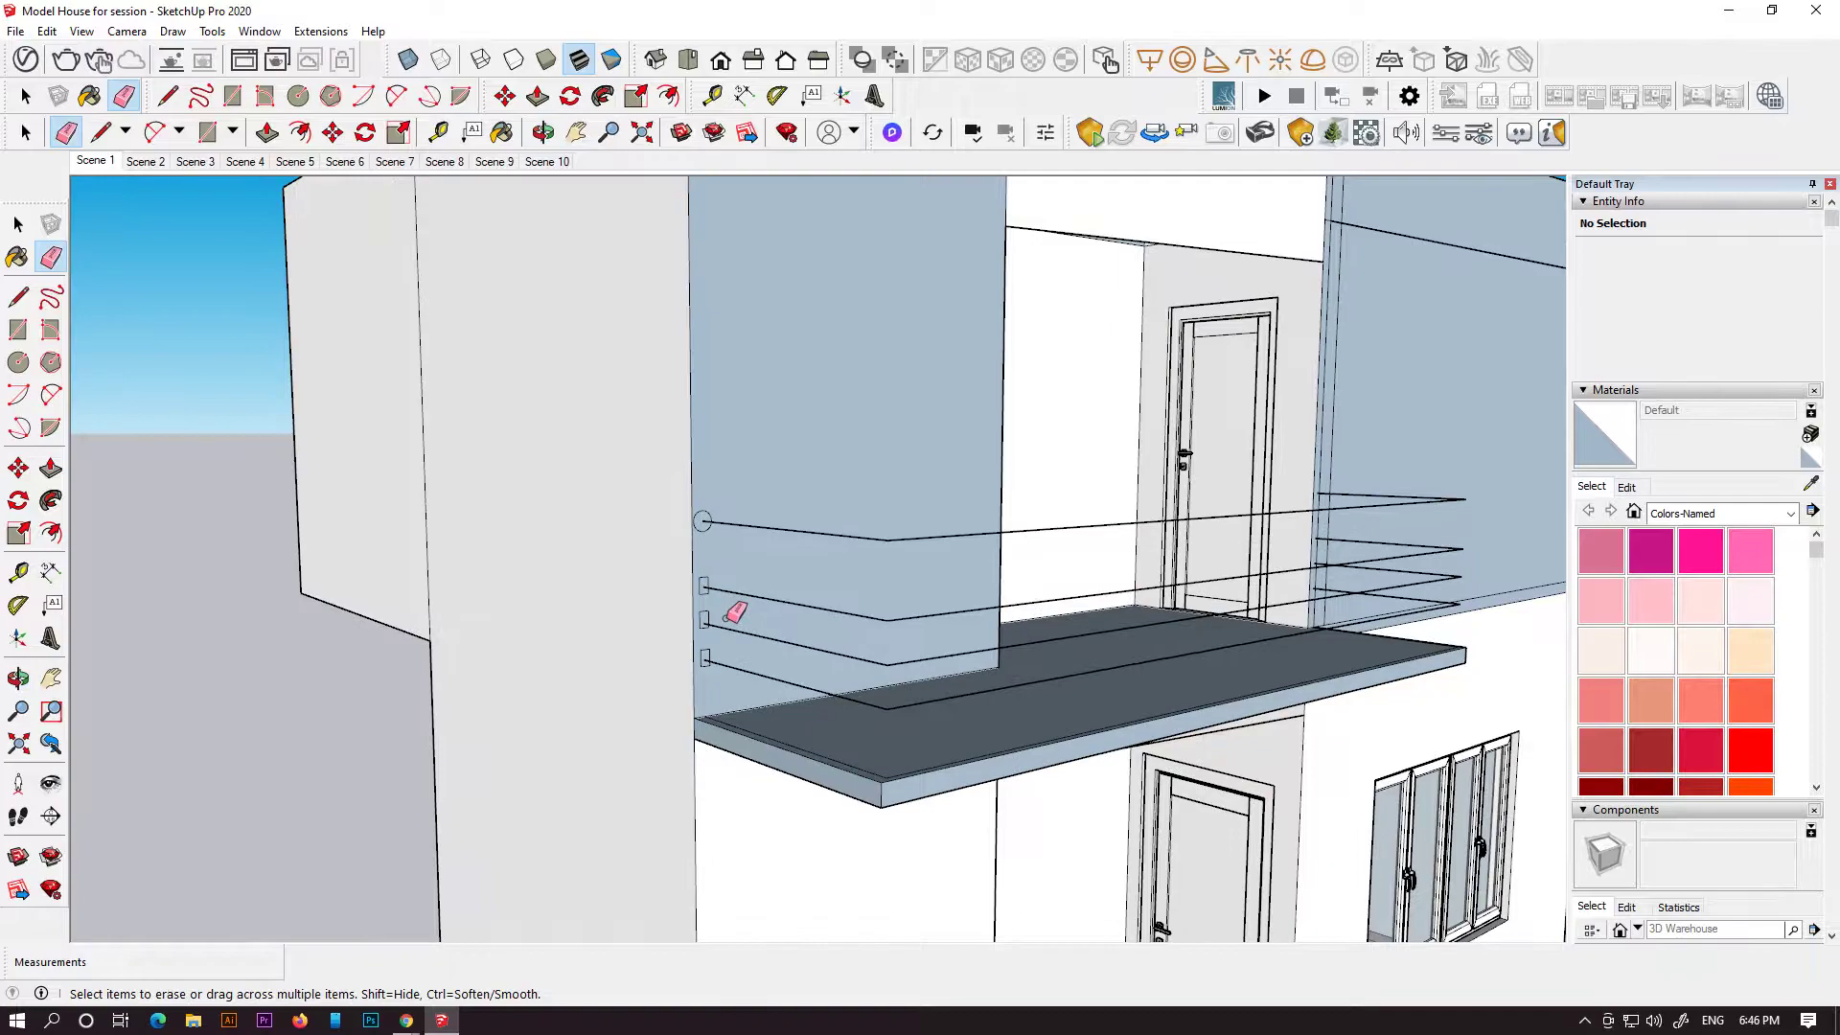
# - Try to sweep the circle along the topmost raised line with Follow Me, and undo the sweep
pyautogui.click(52, 502)
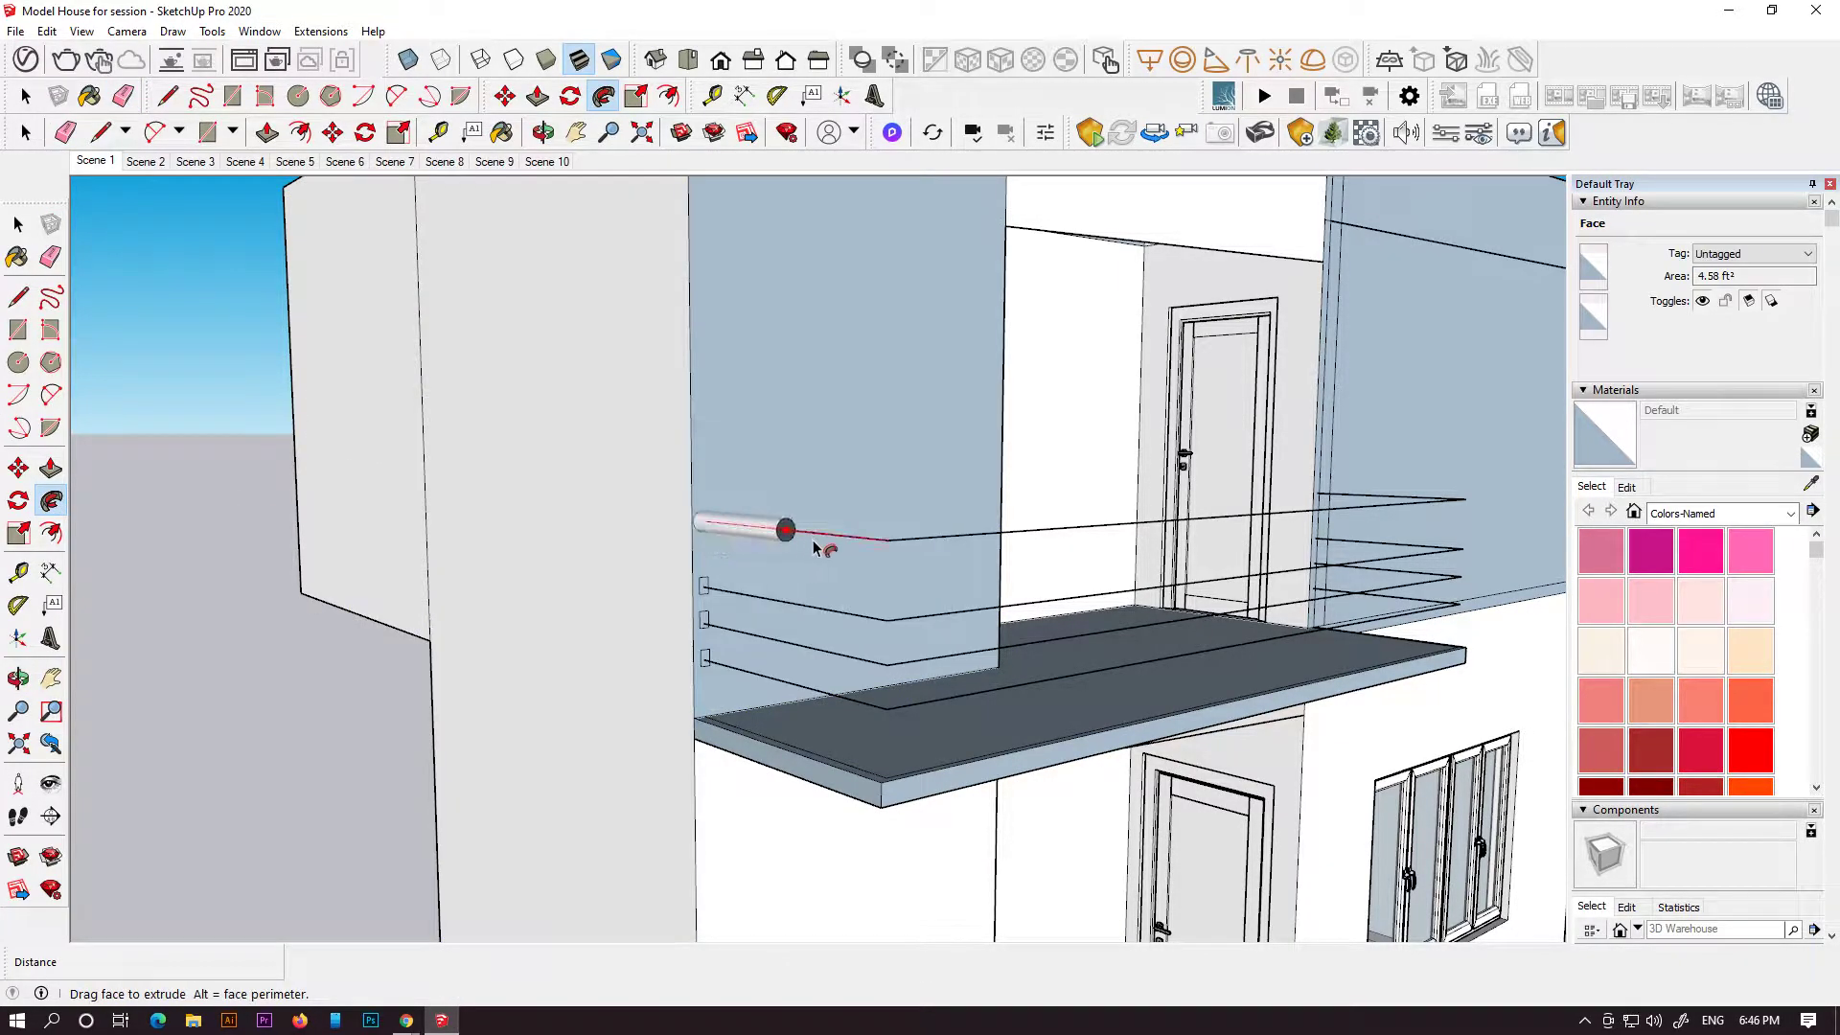
pyautogui.click(1365, 498)
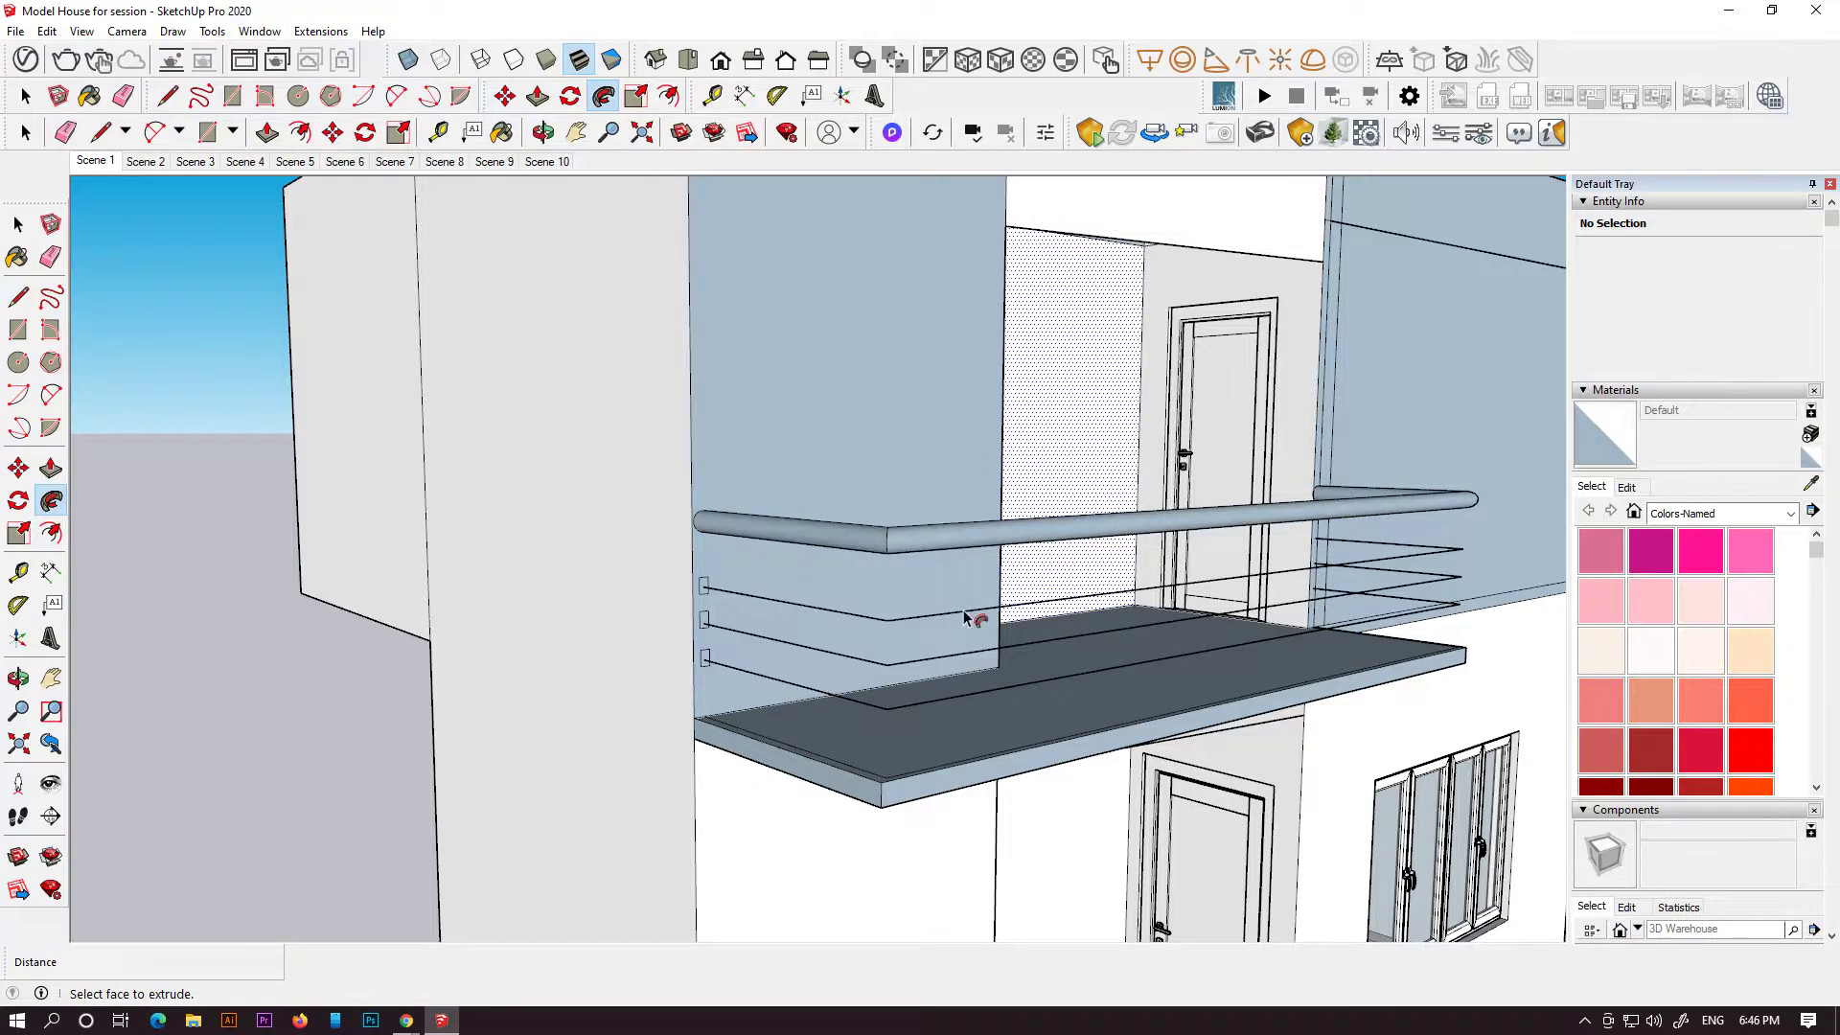
pyautogui.hotkey('ctrl', 'z')
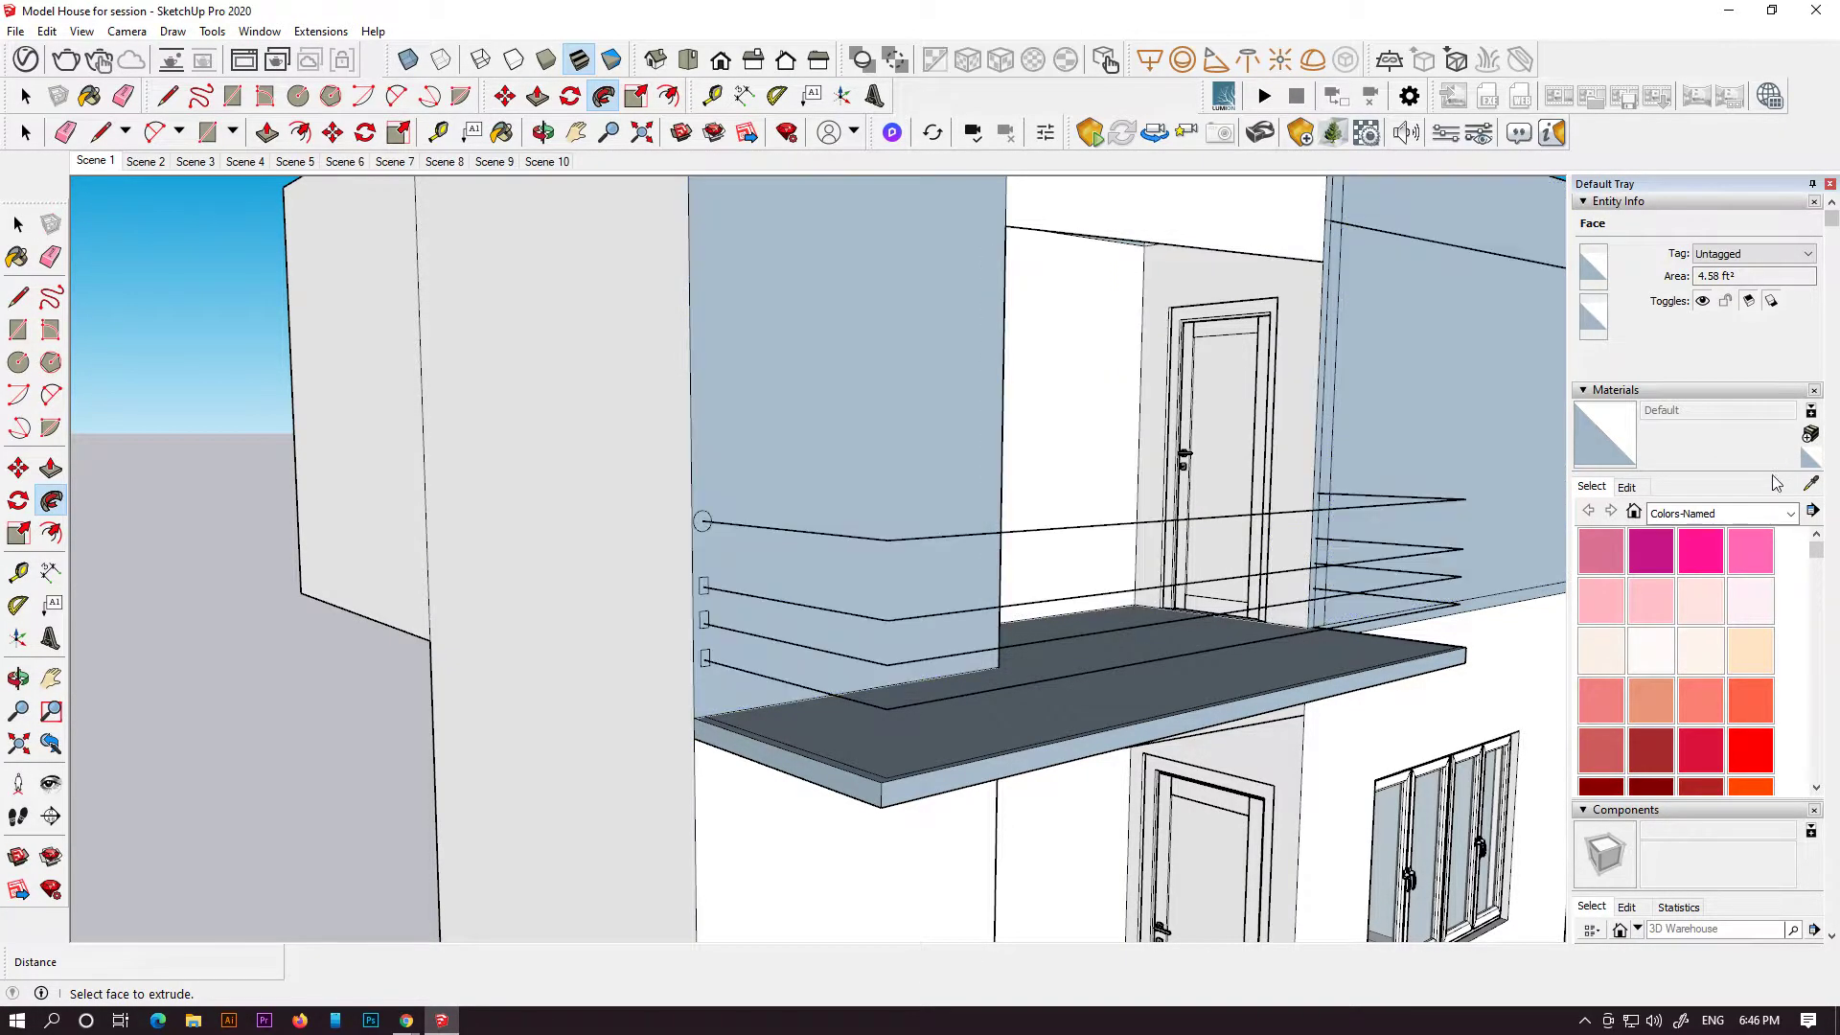
# - Paint the circle and the three small rectangles on the wall with the Metal Silver material from the Metal collection
pyautogui.click(1730, 515)
pyautogui.click(1686, 642)
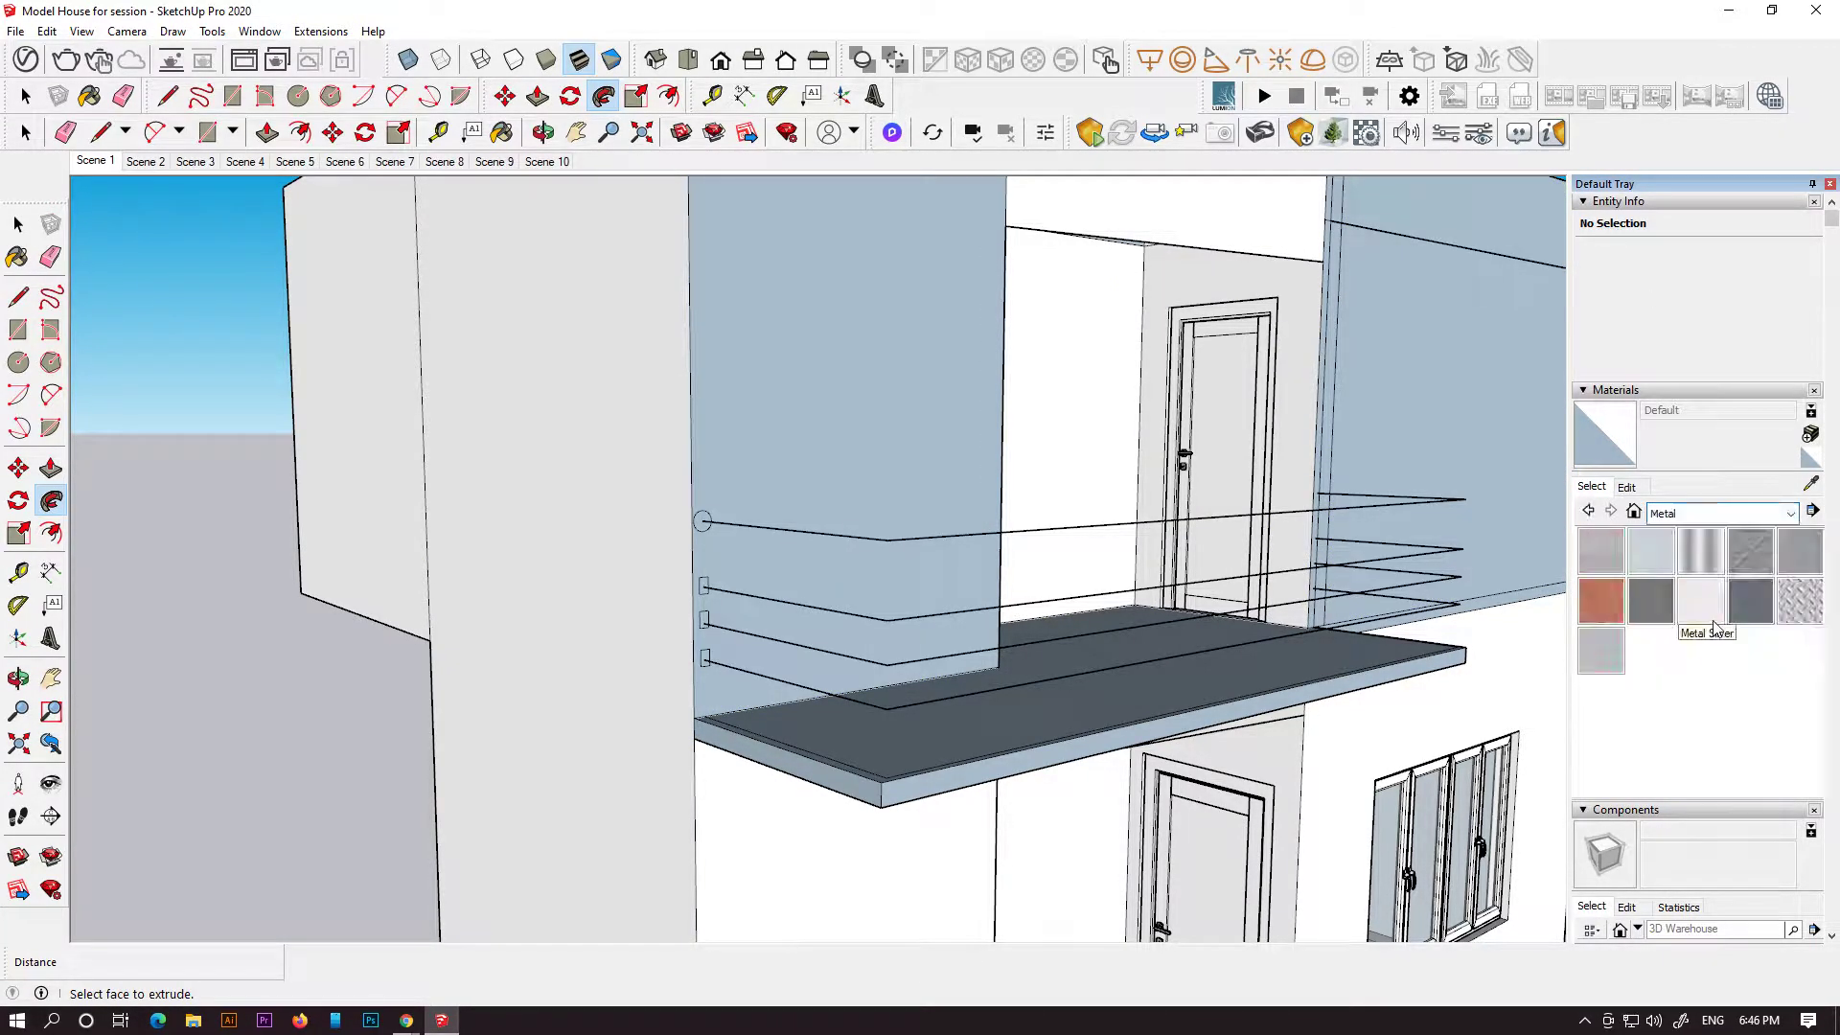
pyautogui.click(1712, 611)
pyautogui.scroll(3, 707, 533)
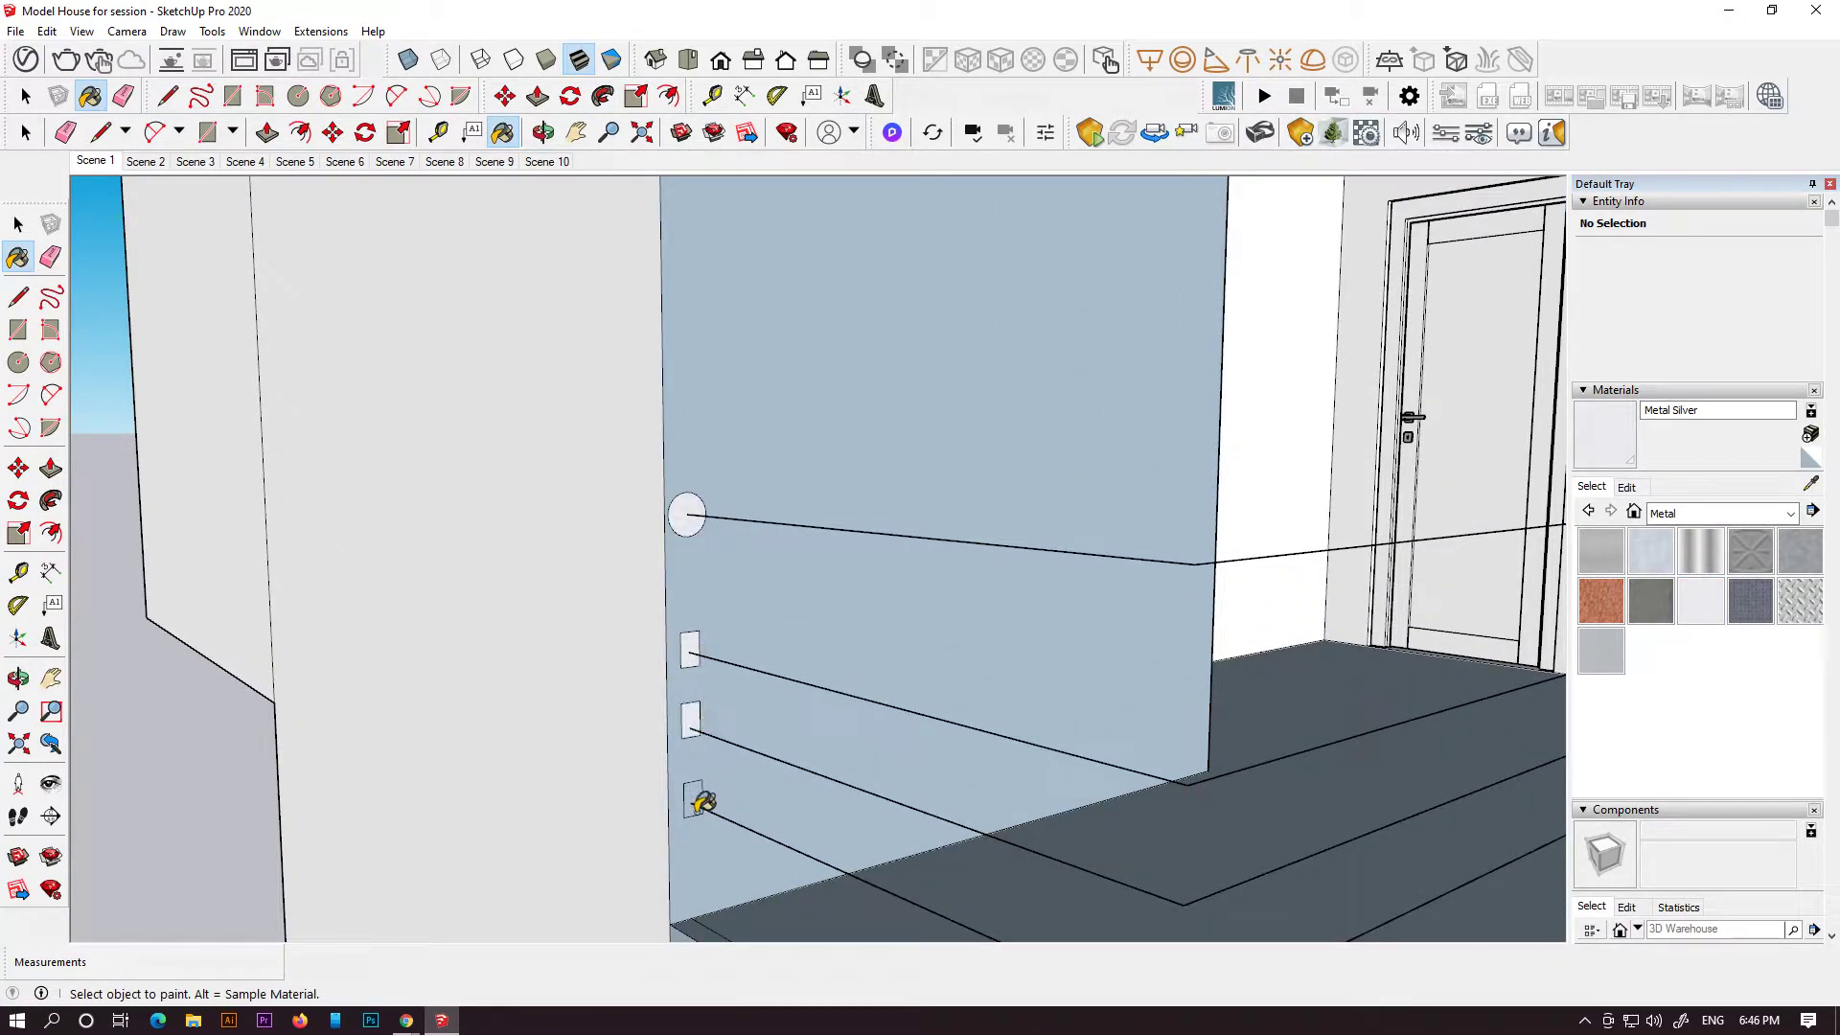
# - Sweep the silver circle along the full topmost line with Follow Me to form the round handrail
pyautogui.click(51, 500)
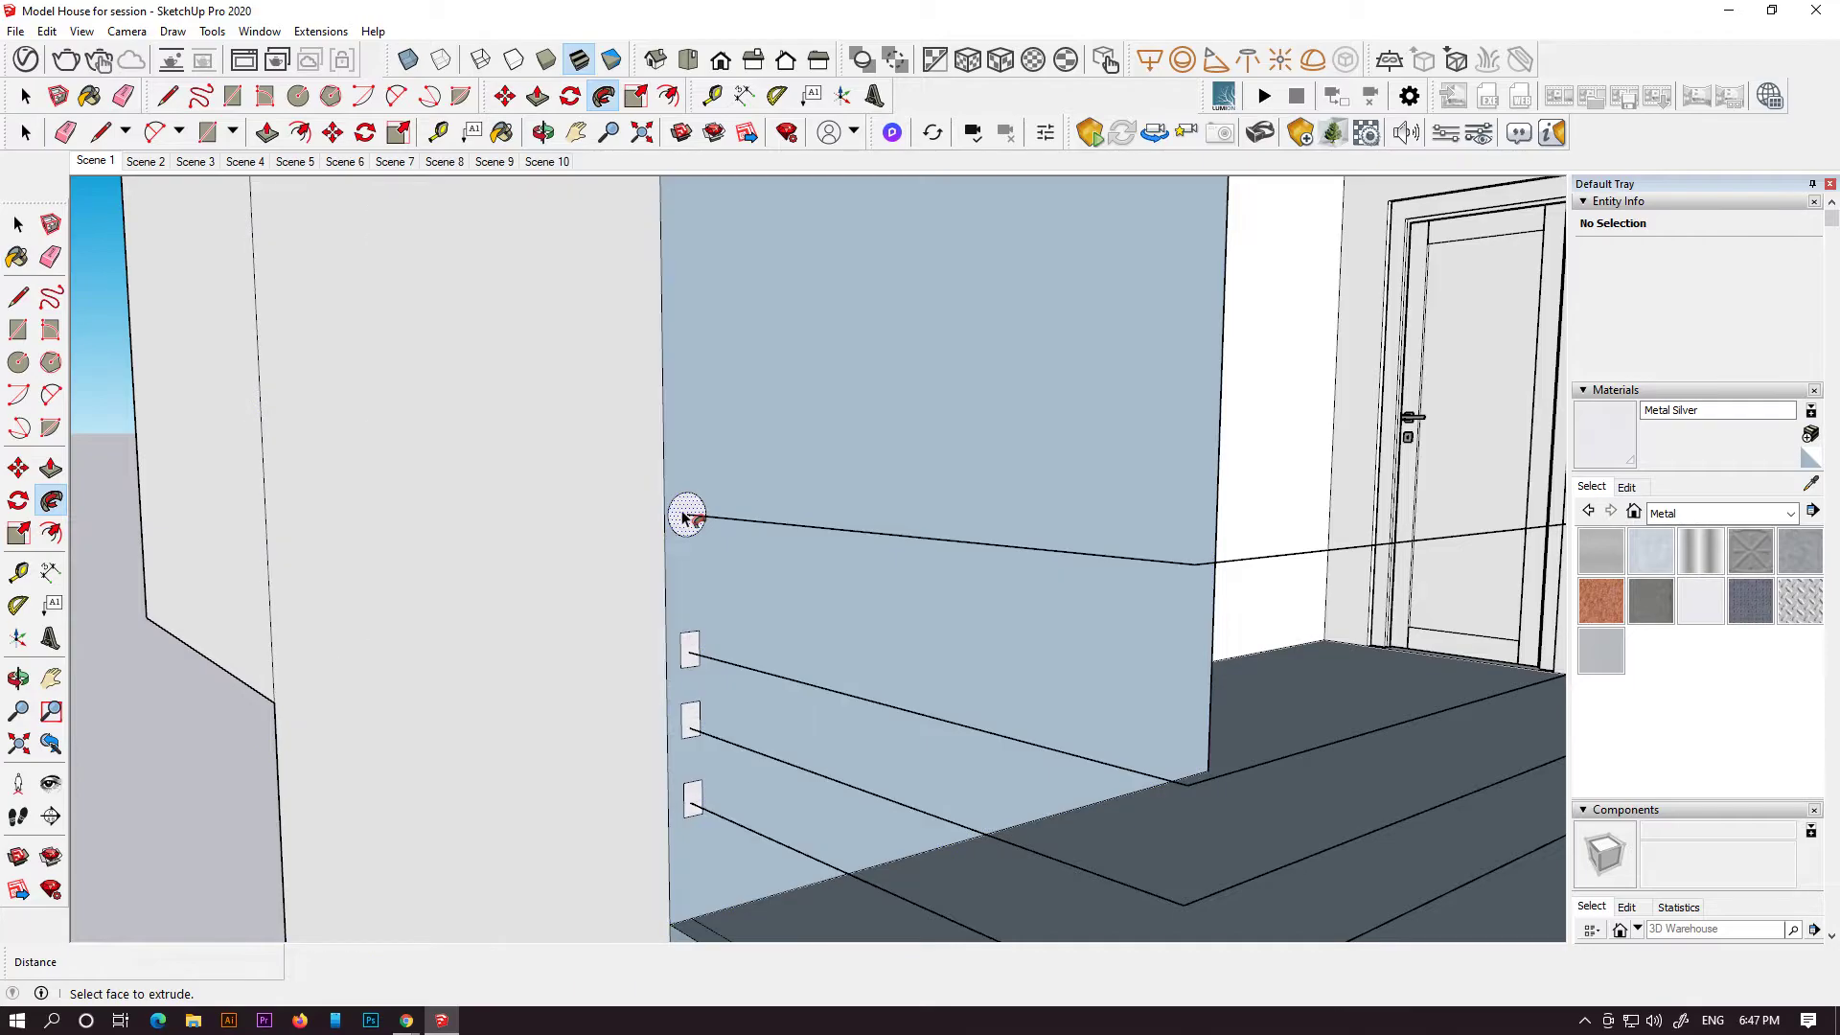
pyautogui.keyDown('shift'); pyautogui.moveTo(1018, 586); pyautogui.dragTo(872, 622, button='middle'); pyautogui.keyUp('shift')
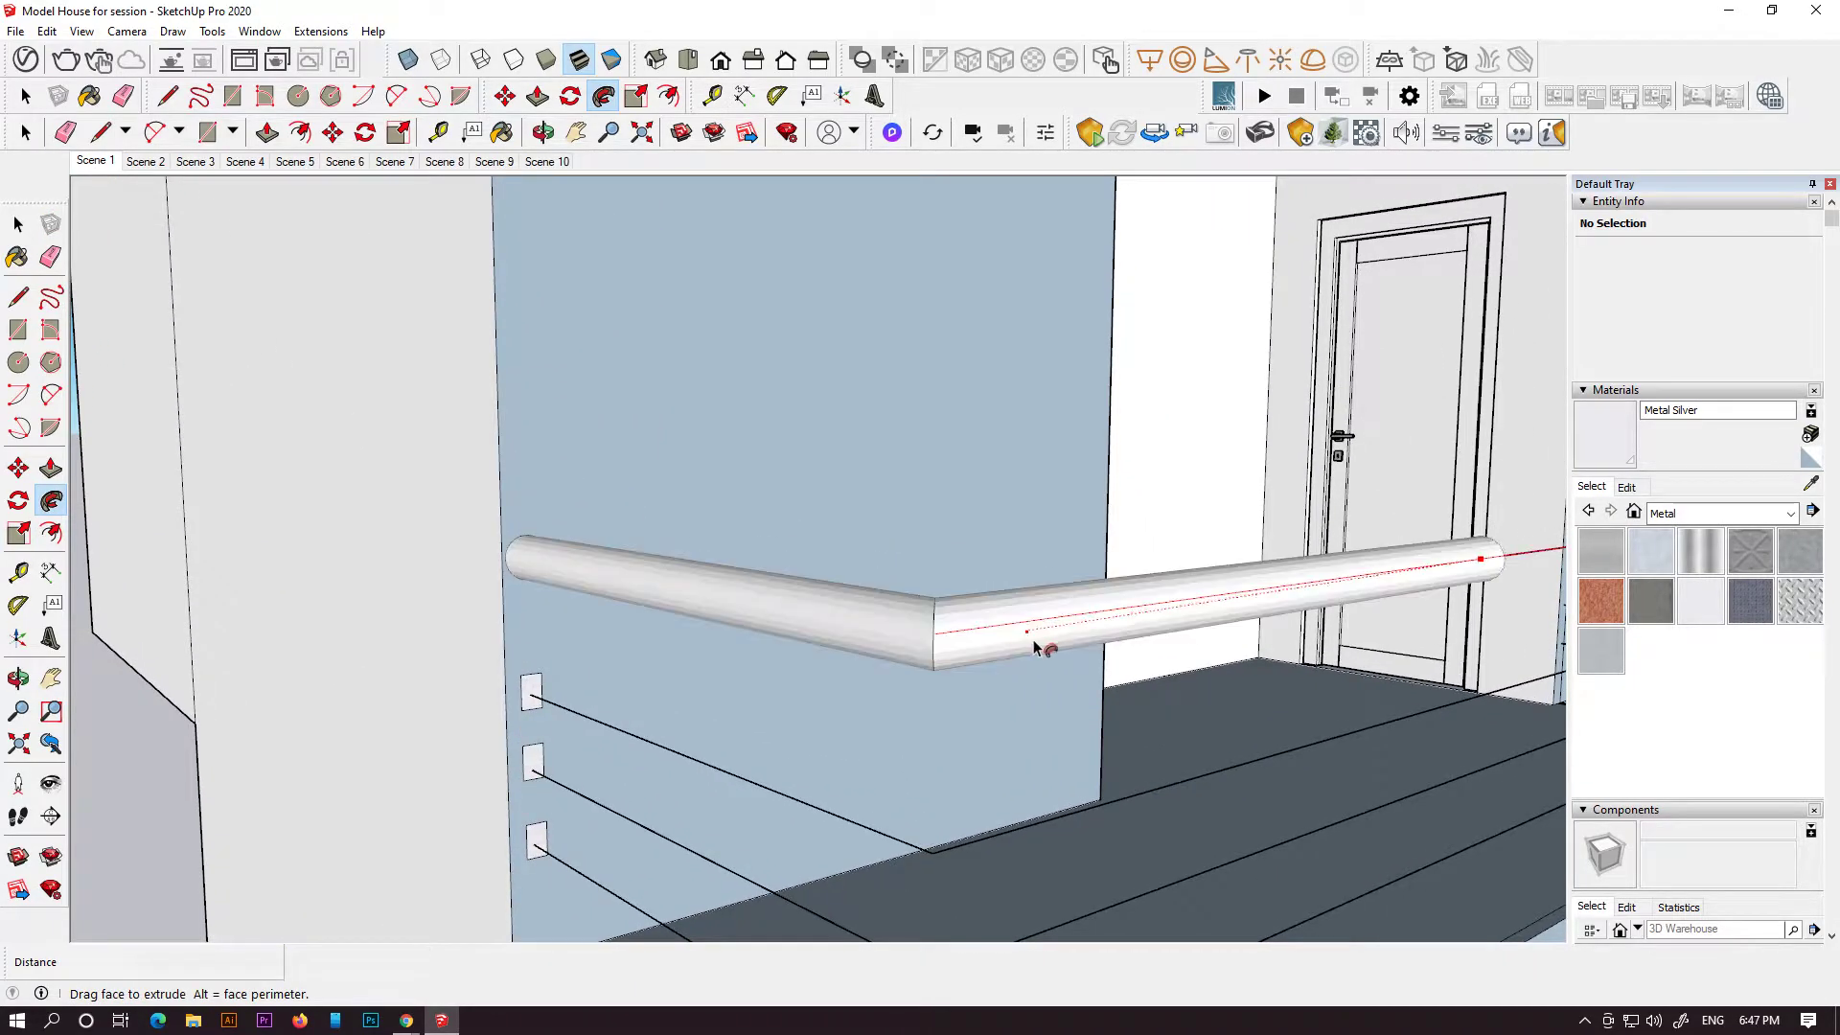
pyautogui.keyDown('shift'); pyautogui.moveTo(1046, 639); pyautogui.dragTo(937, 658, button='middle'); pyautogui.keyUp('shift')
pyautogui.click(1444, 535)
pyautogui.scroll(-4, 733, 620)
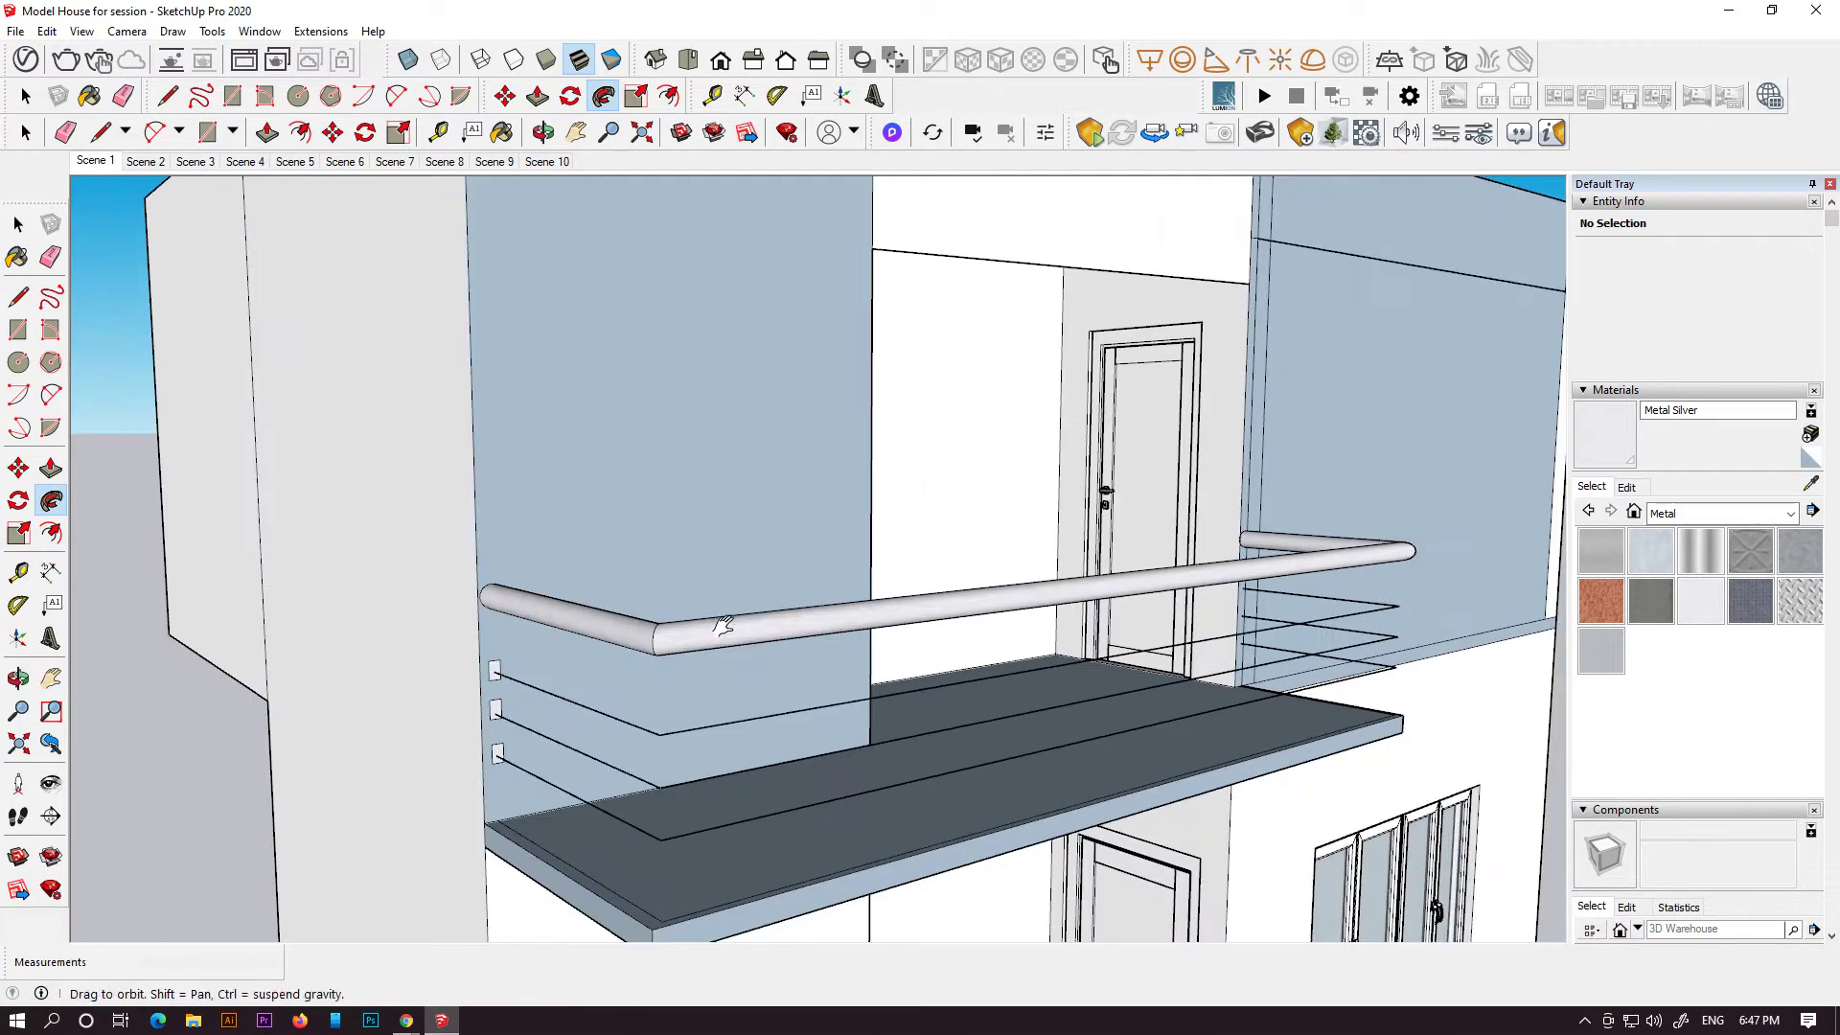
# - Sweep the highest silver rectangle along the line just below the handrail with Follow Me
pyautogui.scroll(3, 618, 614)
pyautogui.click(538, 618)
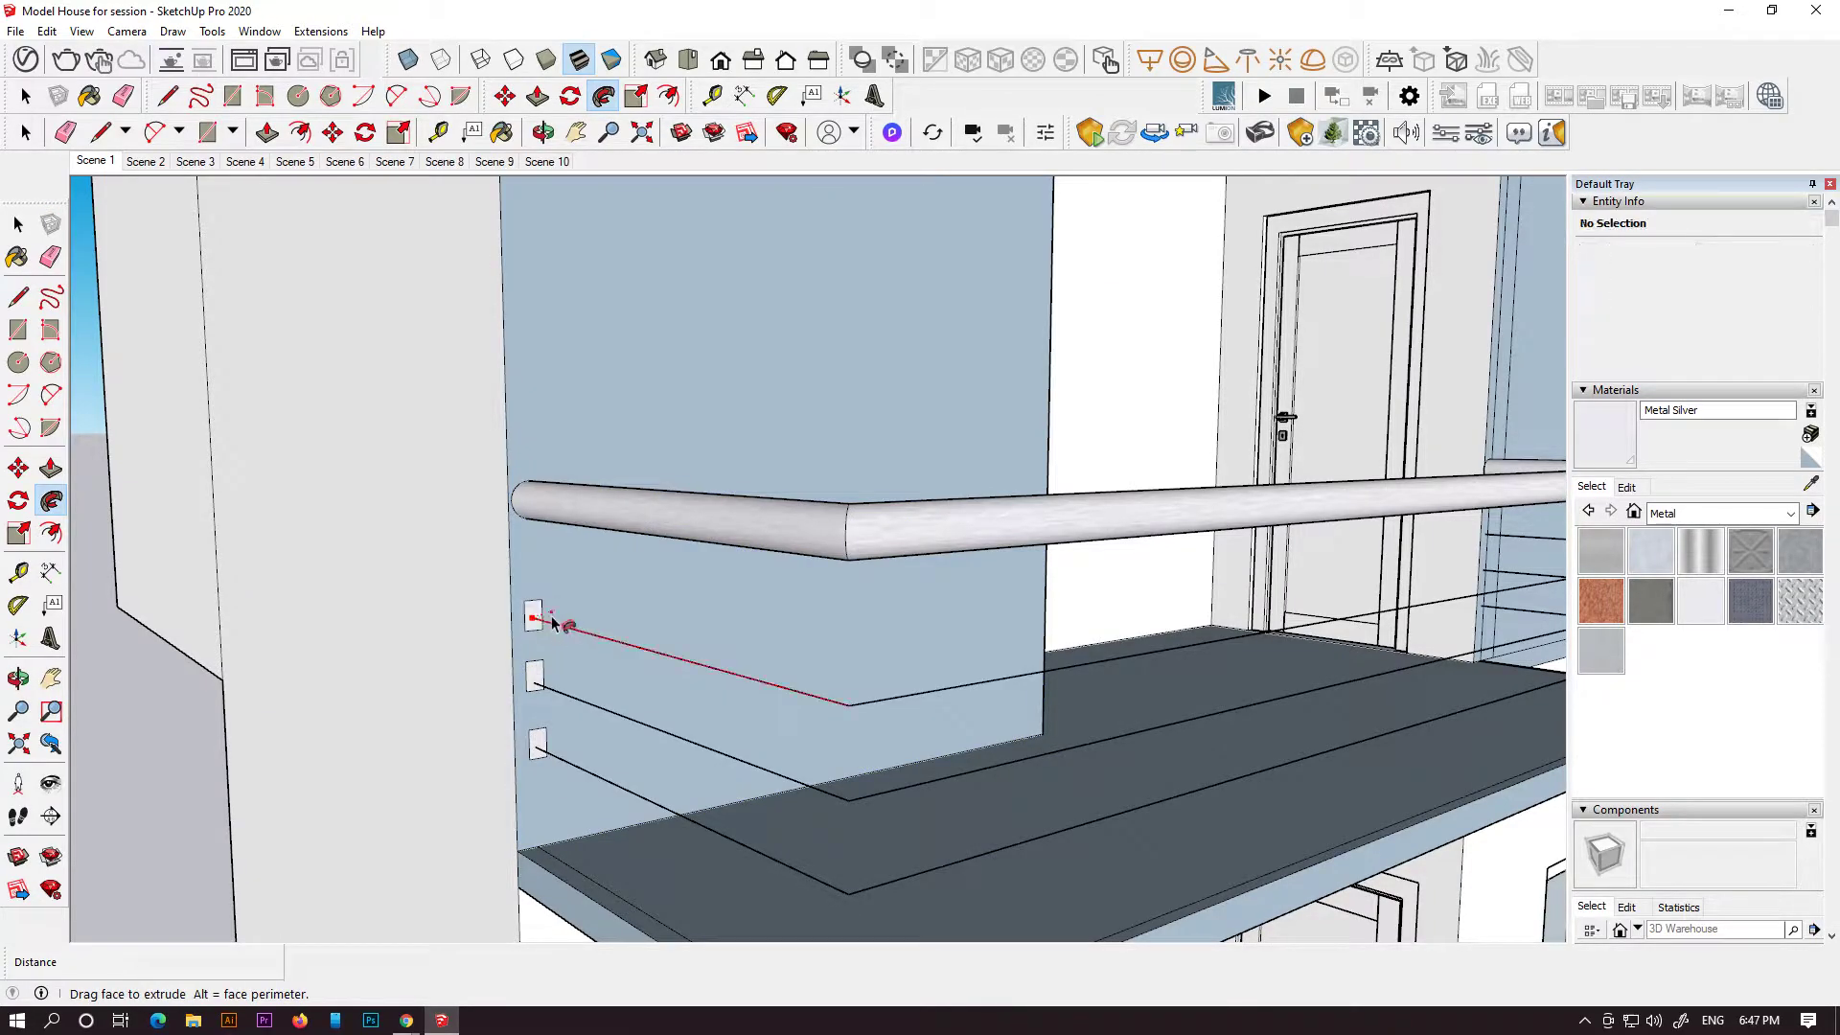
pyautogui.click(1501, 553)
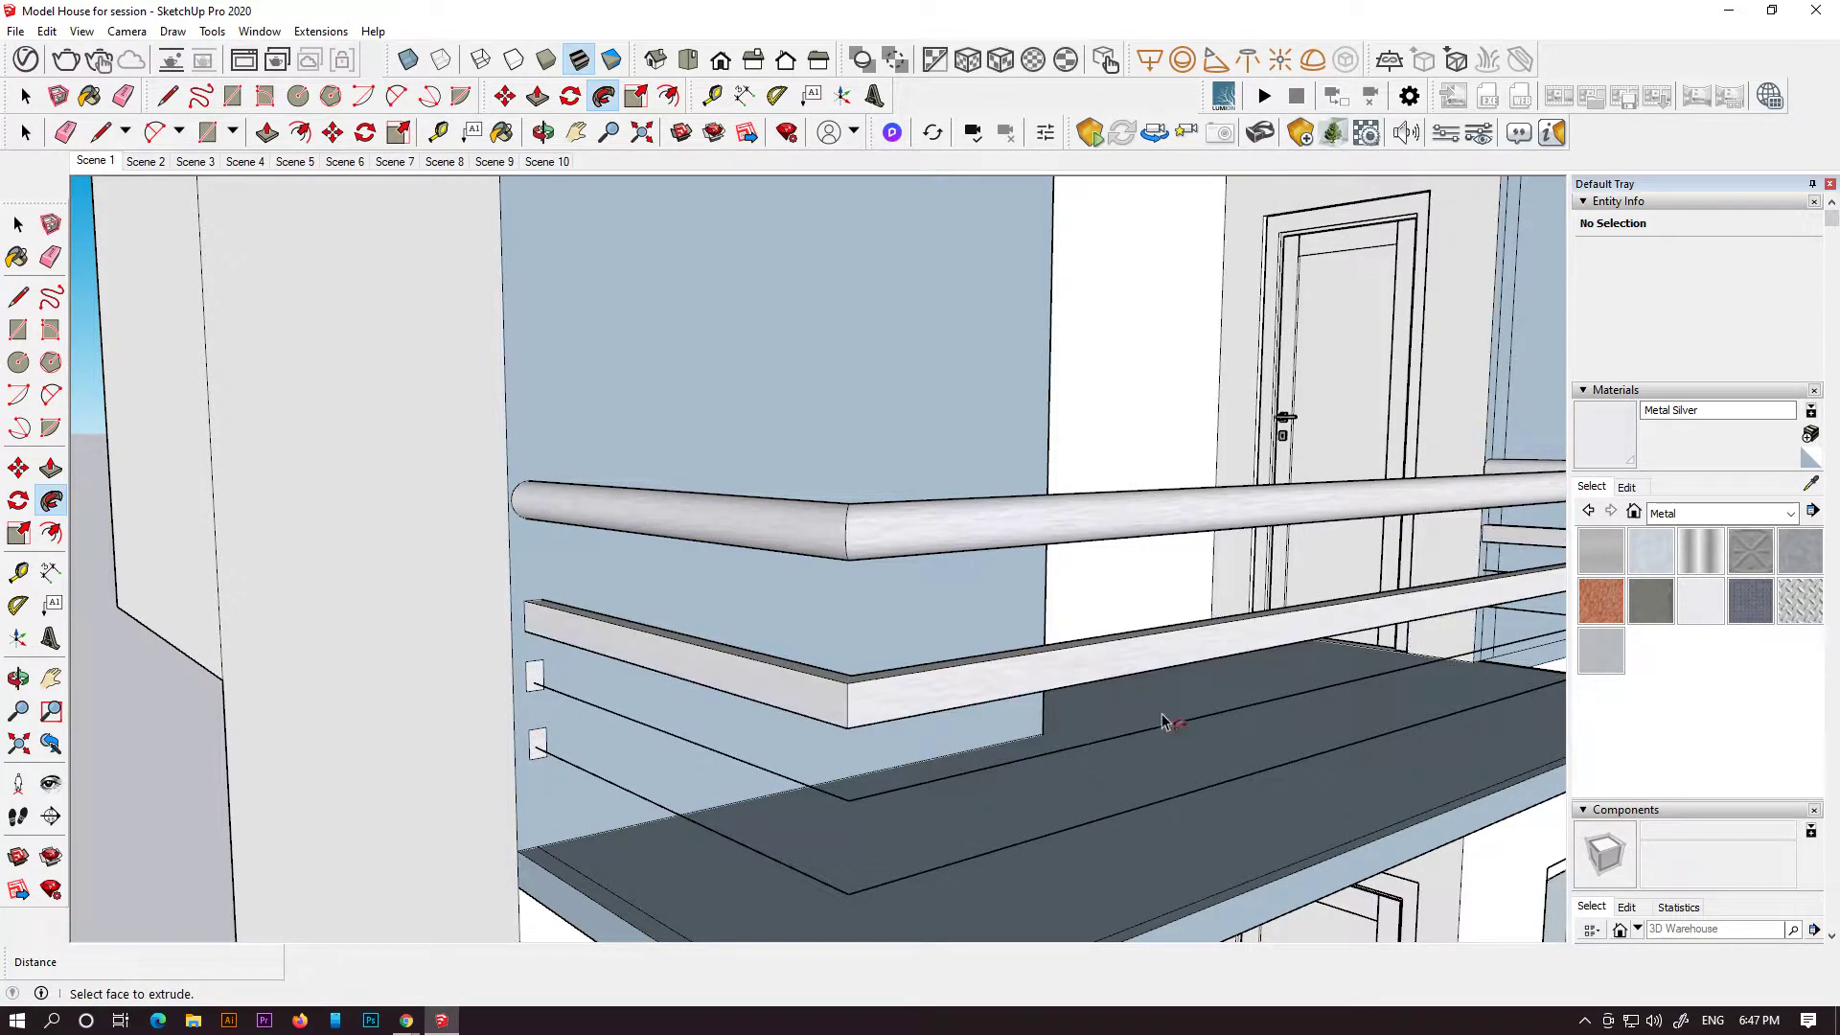
# - Sweep the middle silver rectangle along the third line around the balcony to form the second flat rail
pyautogui.moveTo(1223, 698); pyautogui.dragTo(1083, 670, button='middle')
pyautogui.click(546, 602)
pyautogui.moveTo(872, 712); pyautogui.dragTo(714, 704, button='middle')
pyautogui.moveTo(1382, 522); pyautogui.dragTo(1437, 581, button='middle')
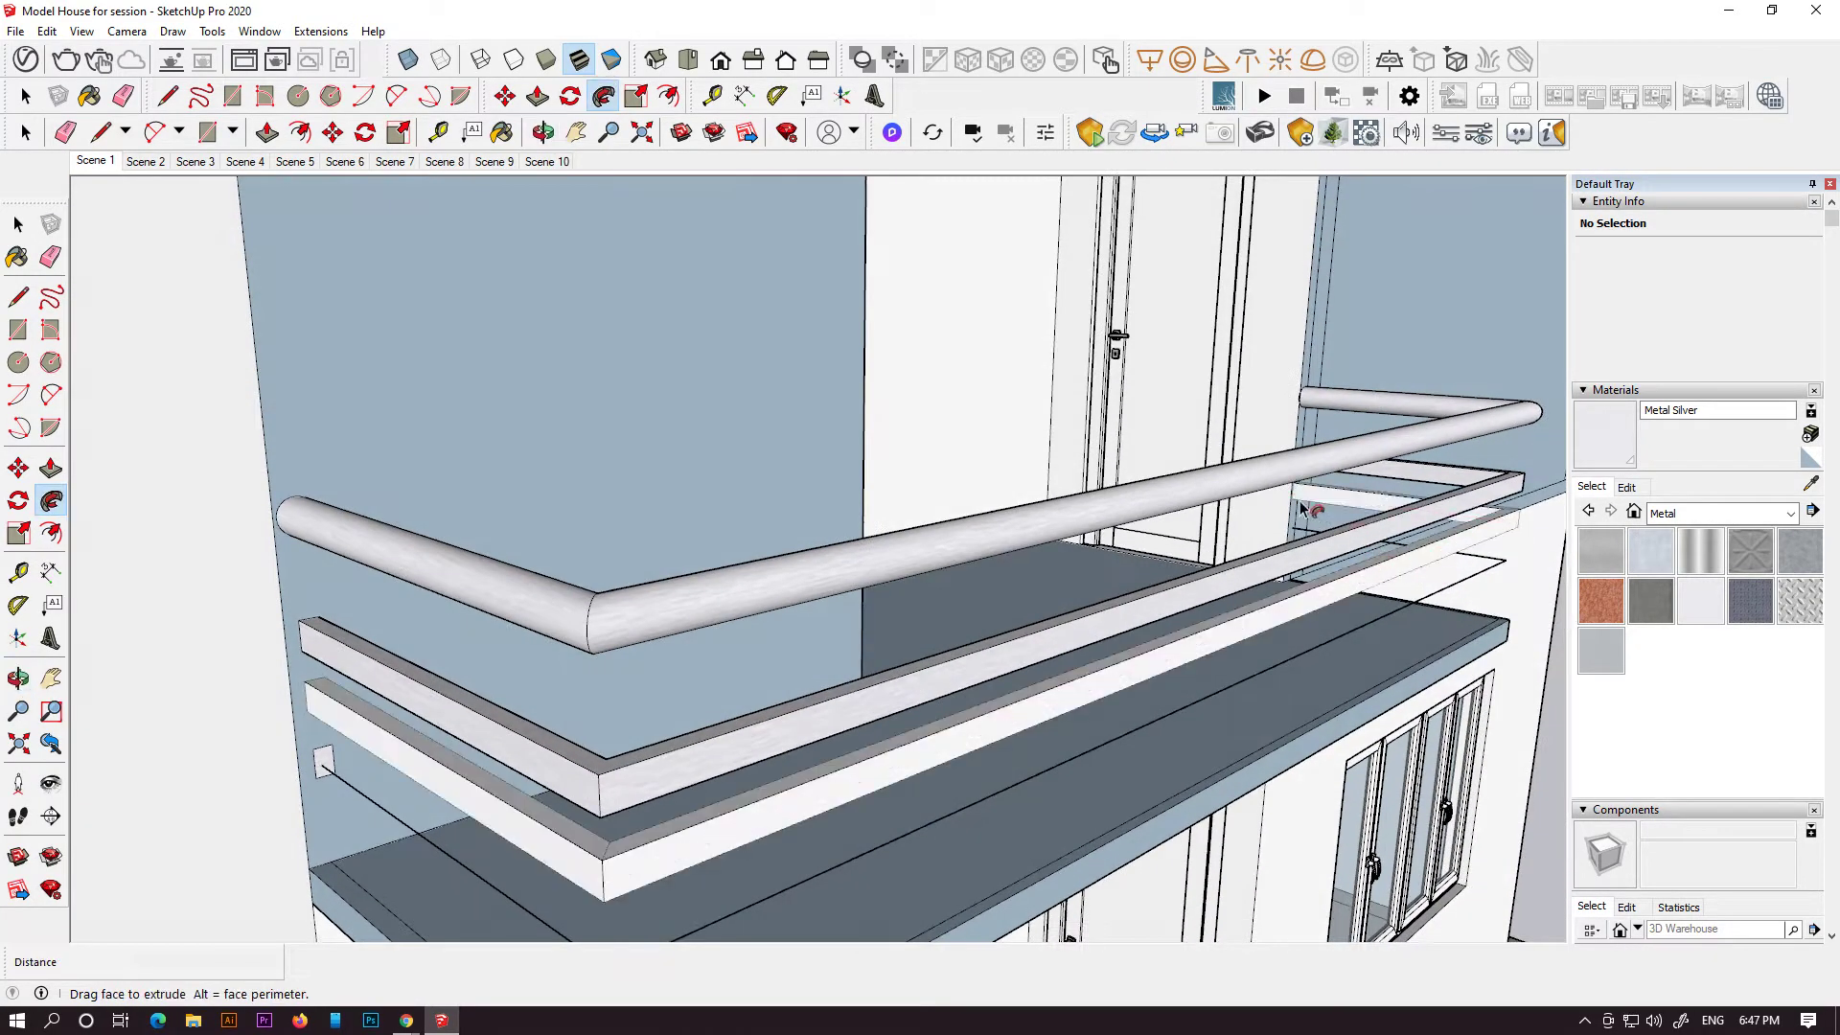
pyautogui.click(1307, 508)
pyautogui.keyDown('shift'); pyautogui.moveTo(997, 744); pyautogui.dragTo(1208, 513, button='middle'); pyautogui.keyUp('shift')
pyautogui.moveTo(1236, 591); pyautogui.dragTo(663, 684, button='middle')
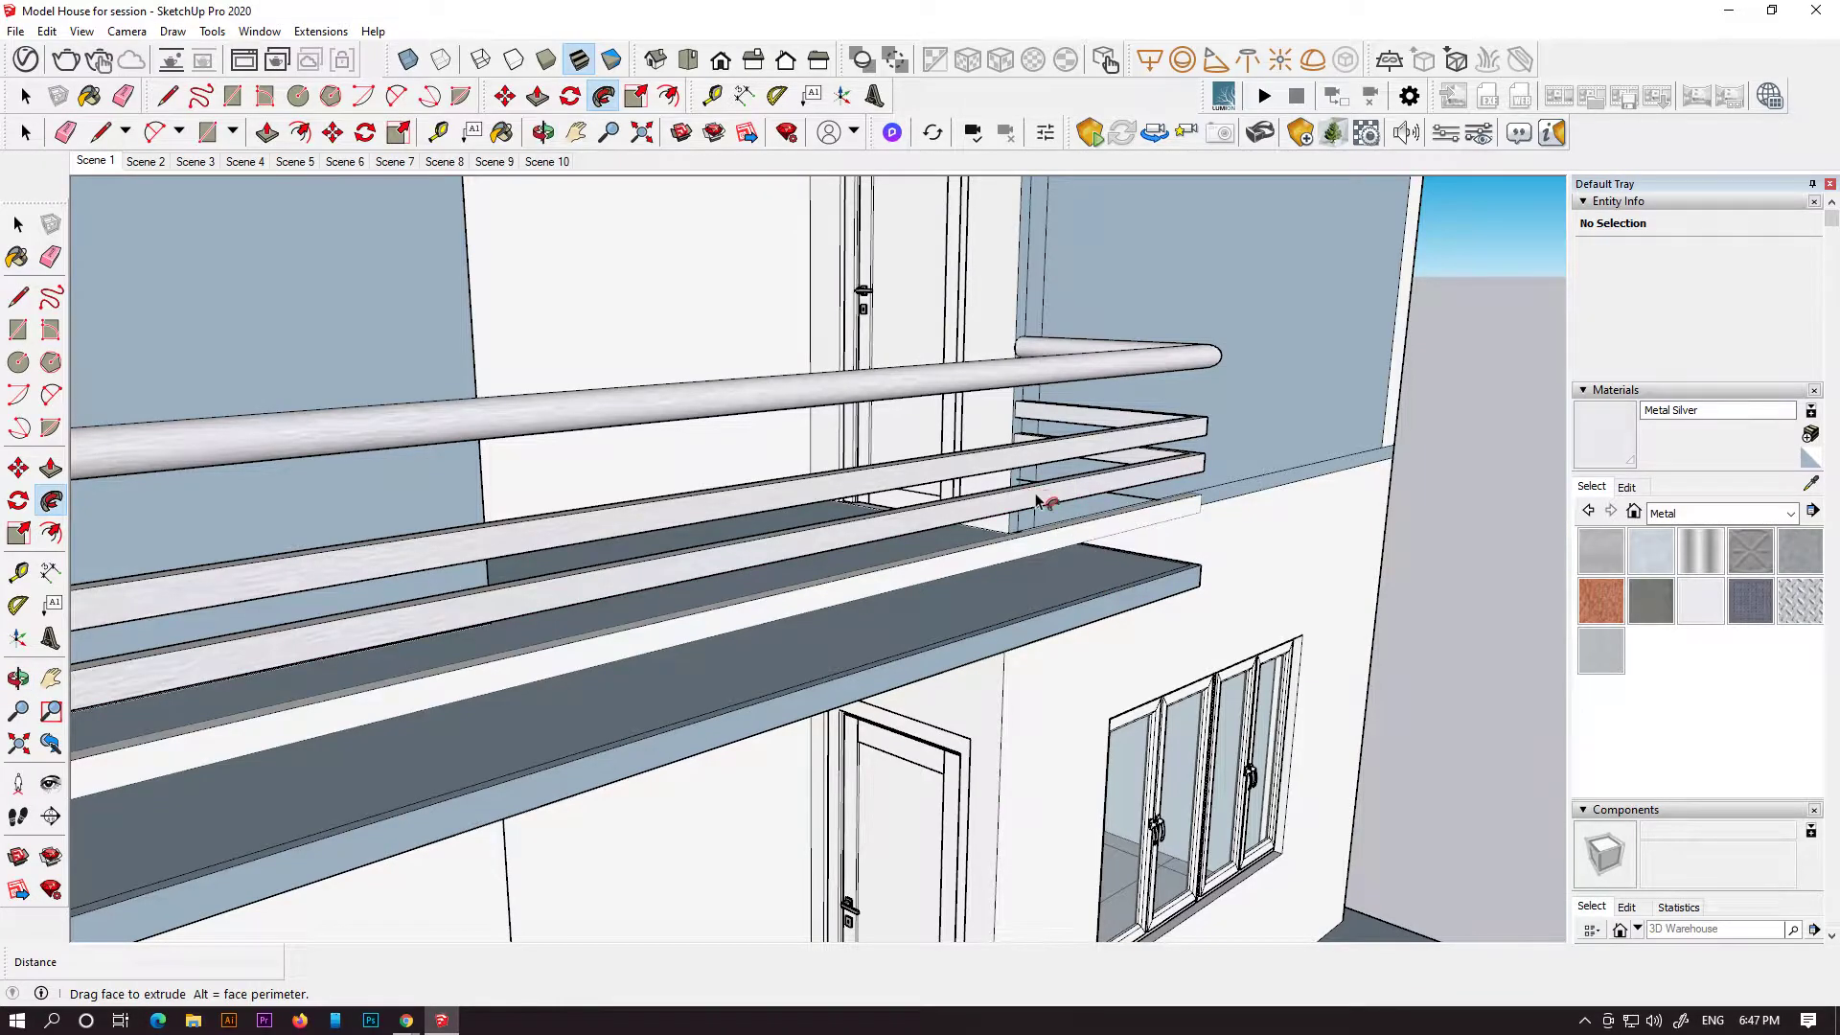
pyautogui.scroll(4, 1040, 501)
pyautogui.moveTo(1186, 544); pyautogui.dragTo(743, 467, button='middle')
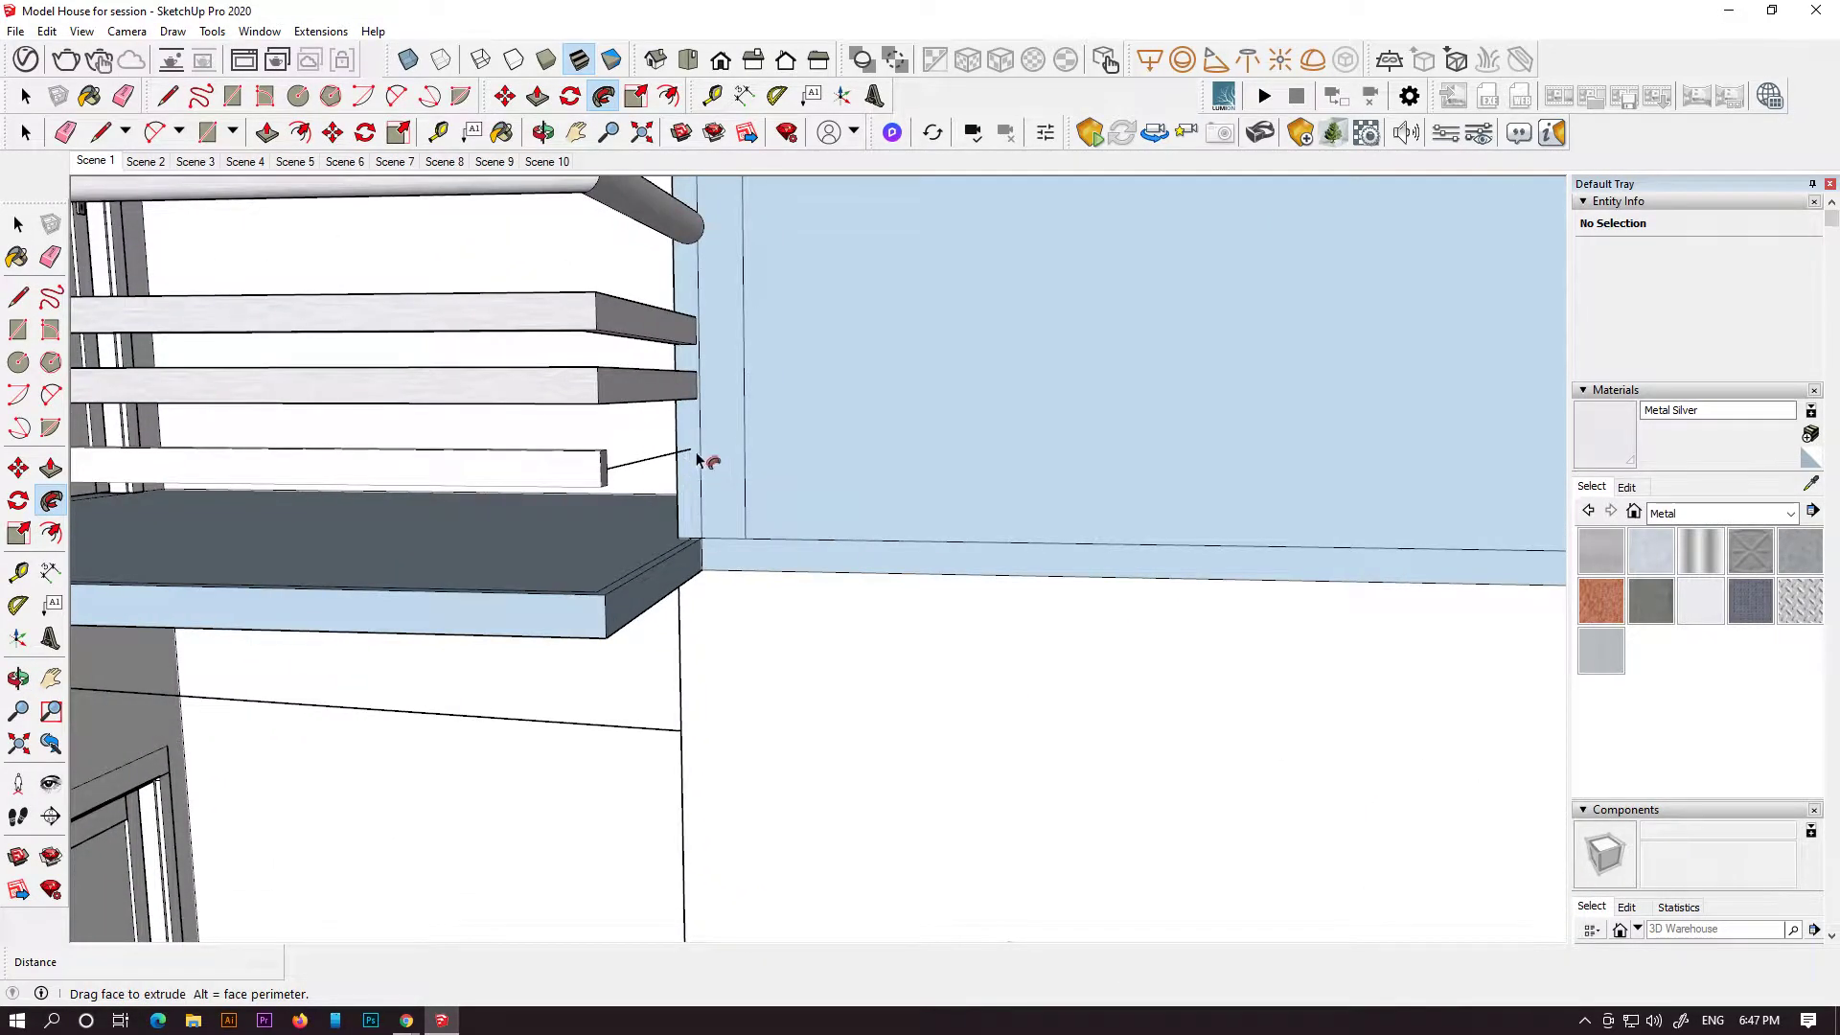
pyautogui.scroll(1, 488, 477)
pyautogui.scroll(3, 641, 481)
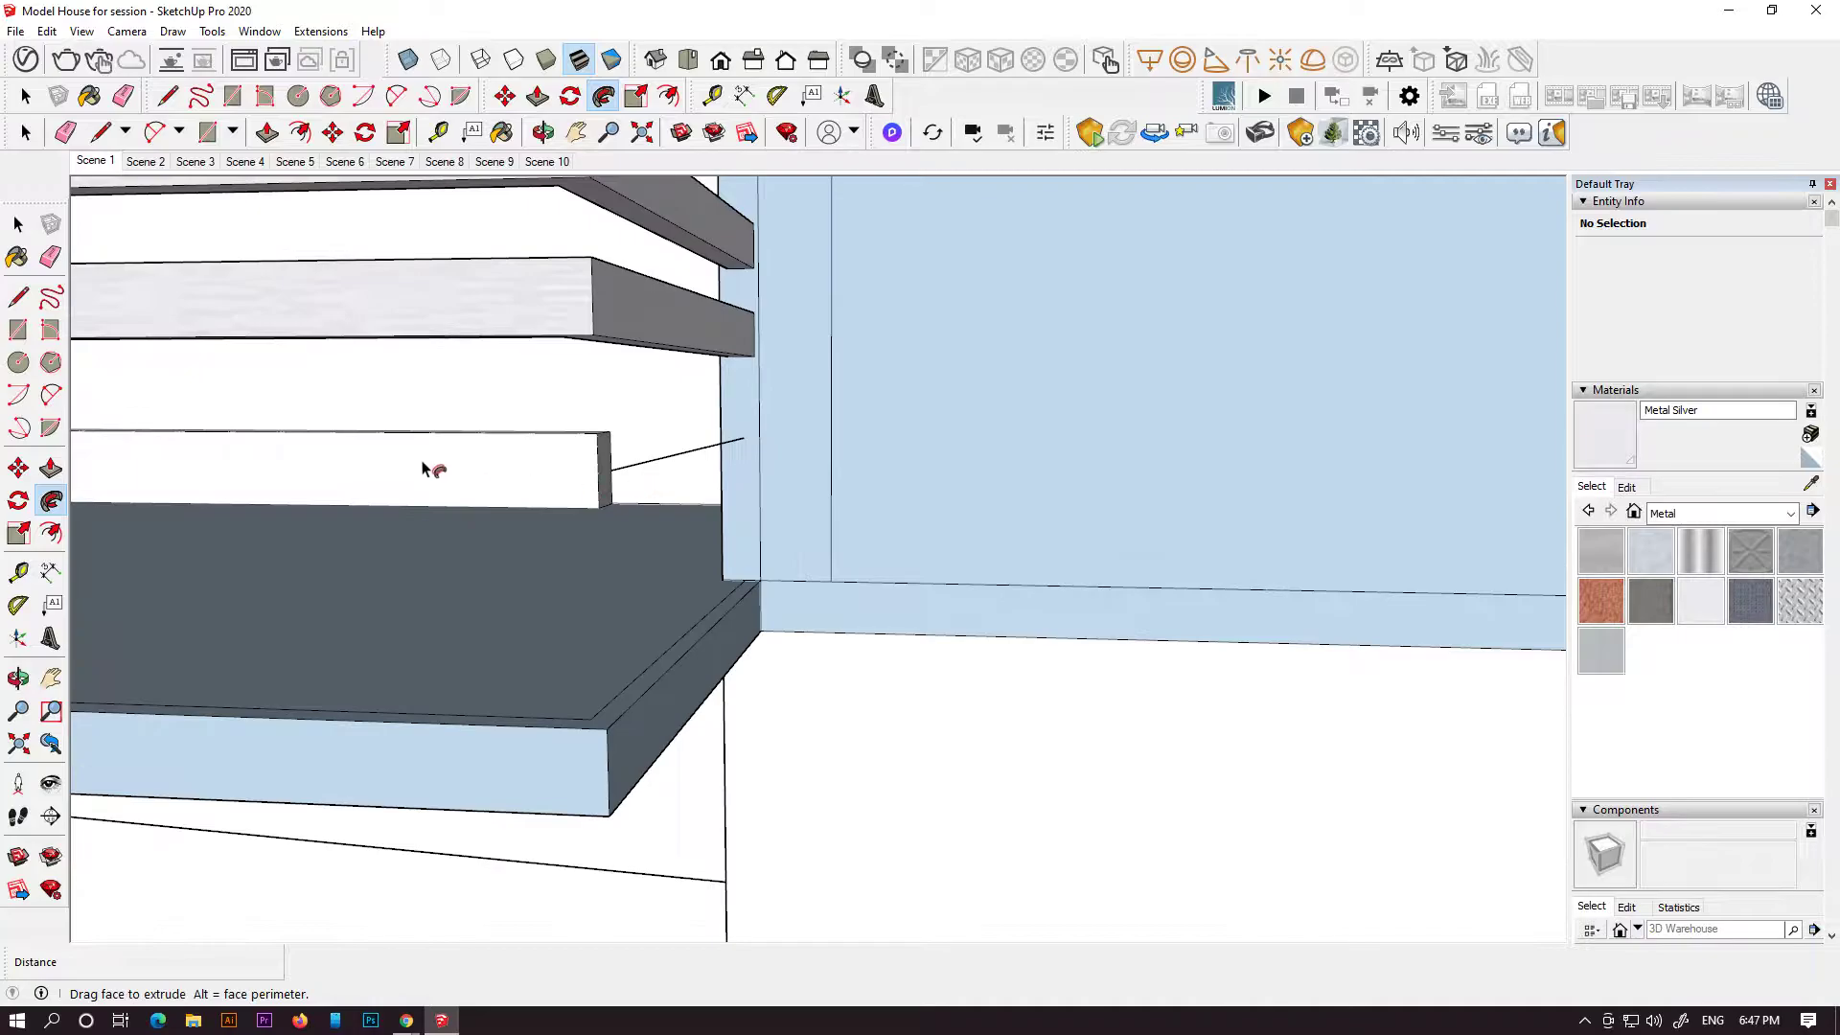
pyautogui.press('Escape')
pyautogui.scroll(-4, 694, 488)
pyautogui.moveTo(316, 498); pyautogui.dragTo(700, 565, button='middle')
pyautogui.scroll(-3, 595, 611)
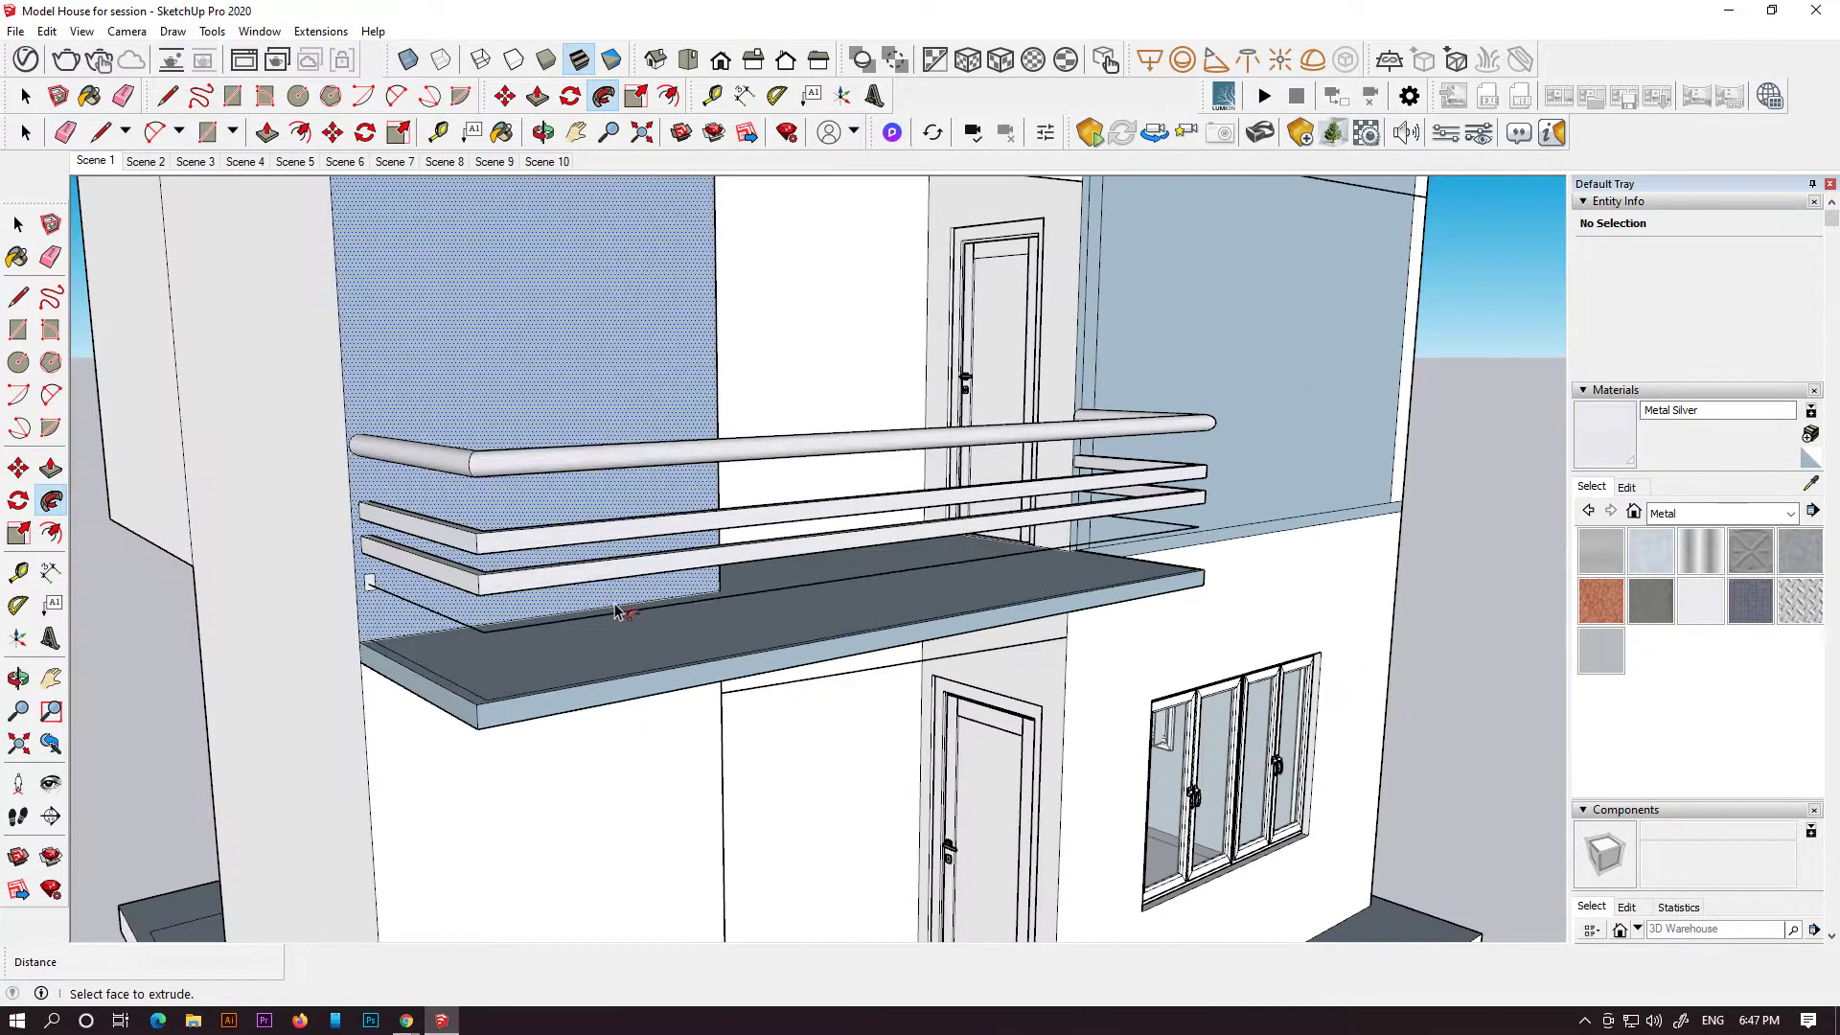
# - Sweep the lowest silver rectangle along the bottom line, around both corners to the far wall, with Follow Me
pyautogui.scroll(4, 422, 613)
pyautogui.moveTo(326, 652); pyautogui.dragTo(411, 566, button='middle')
pyautogui.click(531, 556)
pyautogui.keyDown('shift'); pyautogui.moveTo(1327, 600); pyautogui.dragTo(1035, 637, button='middle'); pyautogui.keyUp('shift')
pyautogui.click(818, 530)
# - Draw a small circle of about 0.05 in² on the balcony slab beneath the rails' front corner
pyautogui.scroll(-3, 1014, 583)
pyautogui.scroll(-2, 755, 629)
pyautogui.moveTo(756, 629); pyautogui.dragTo(841, 704, button='middle')
pyautogui.press('p')
pyautogui.scroll(3, 841, 704)
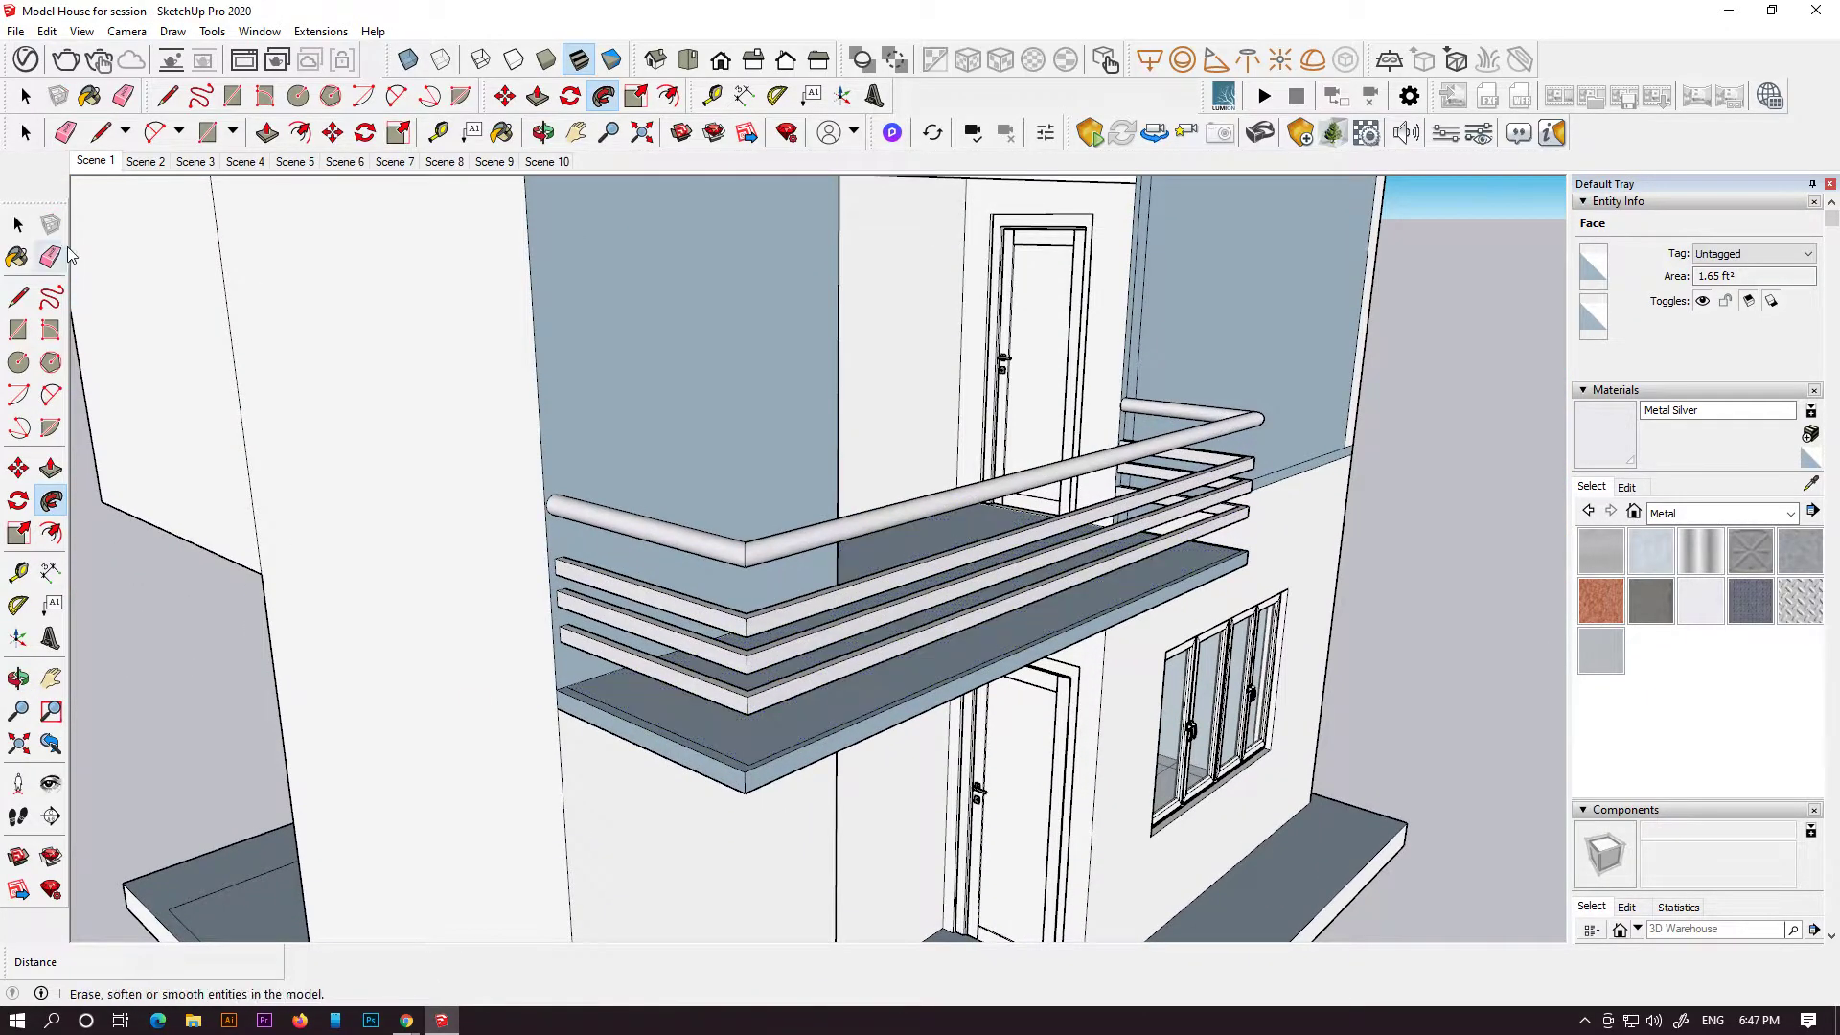
pyautogui.click(19, 363)
pyautogui.moveTo(919, 514); pyautogui.dragTo(976, 672, button='middle')
pyautogui.scroll(2, 976, 674)
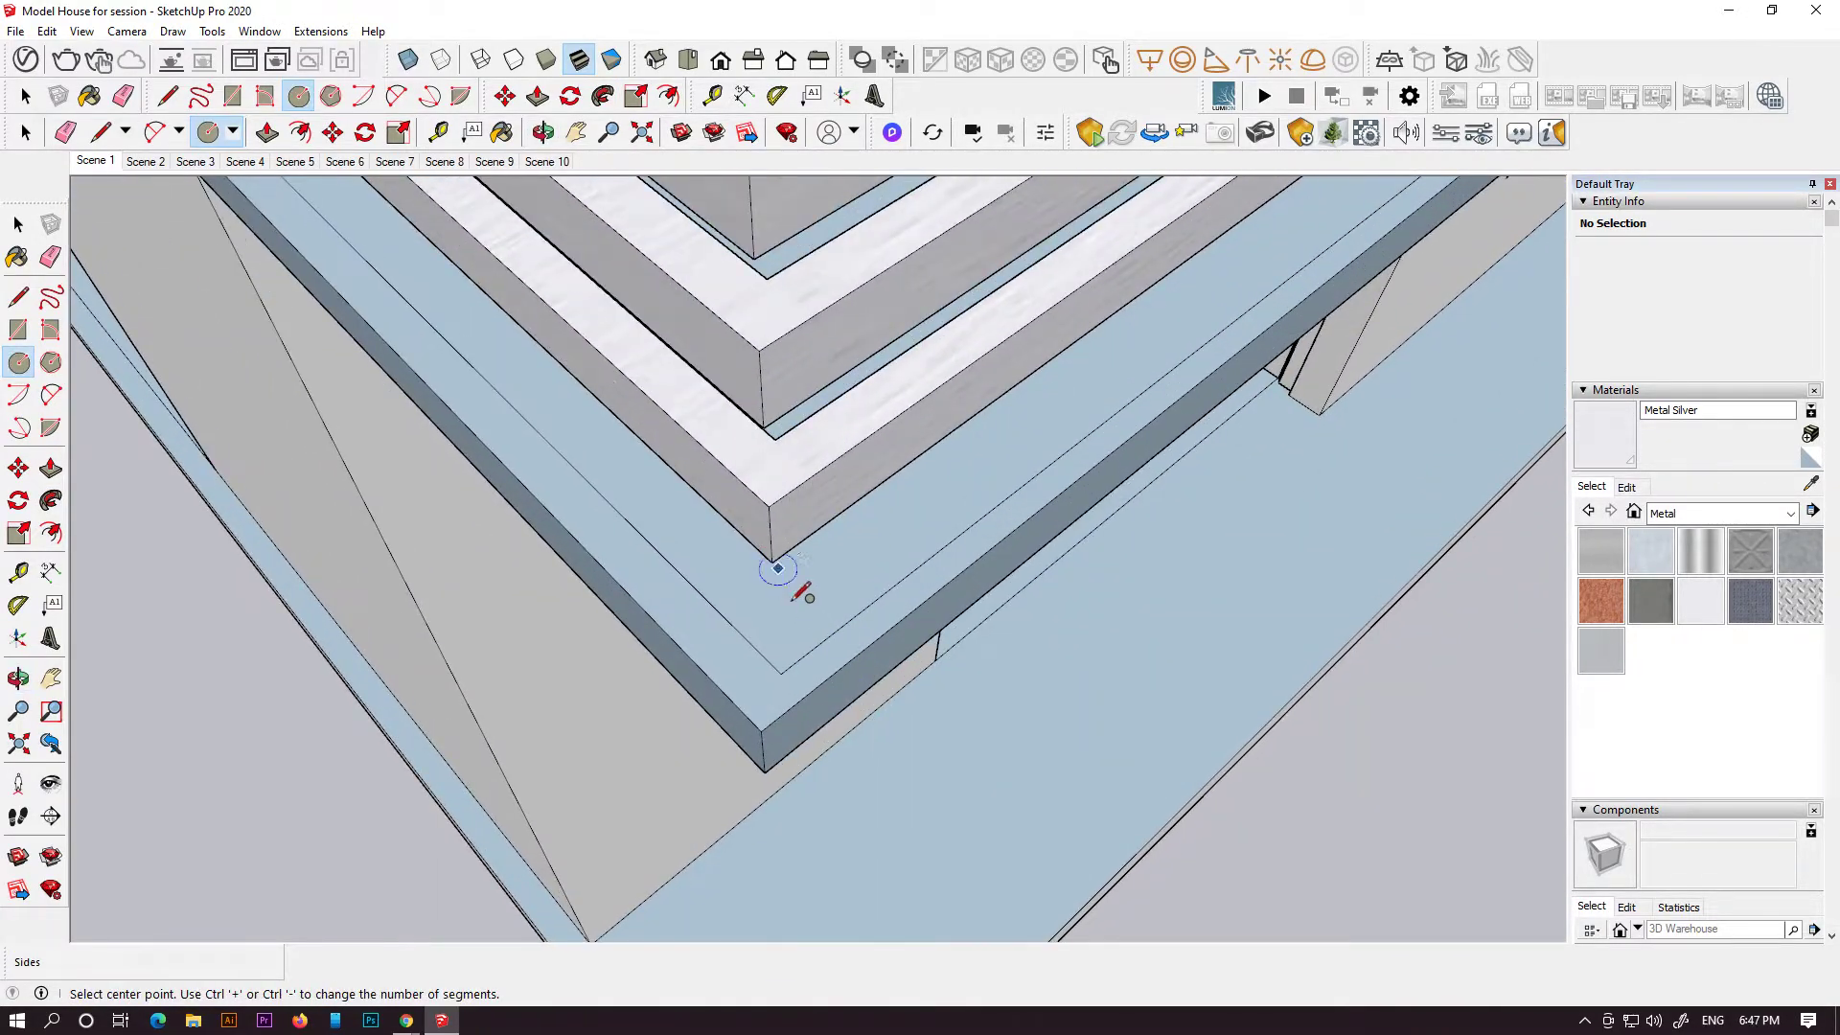
pyautogui.moveTo(1136, 549); pyautogui.dragTo(473, 559, button='middle')
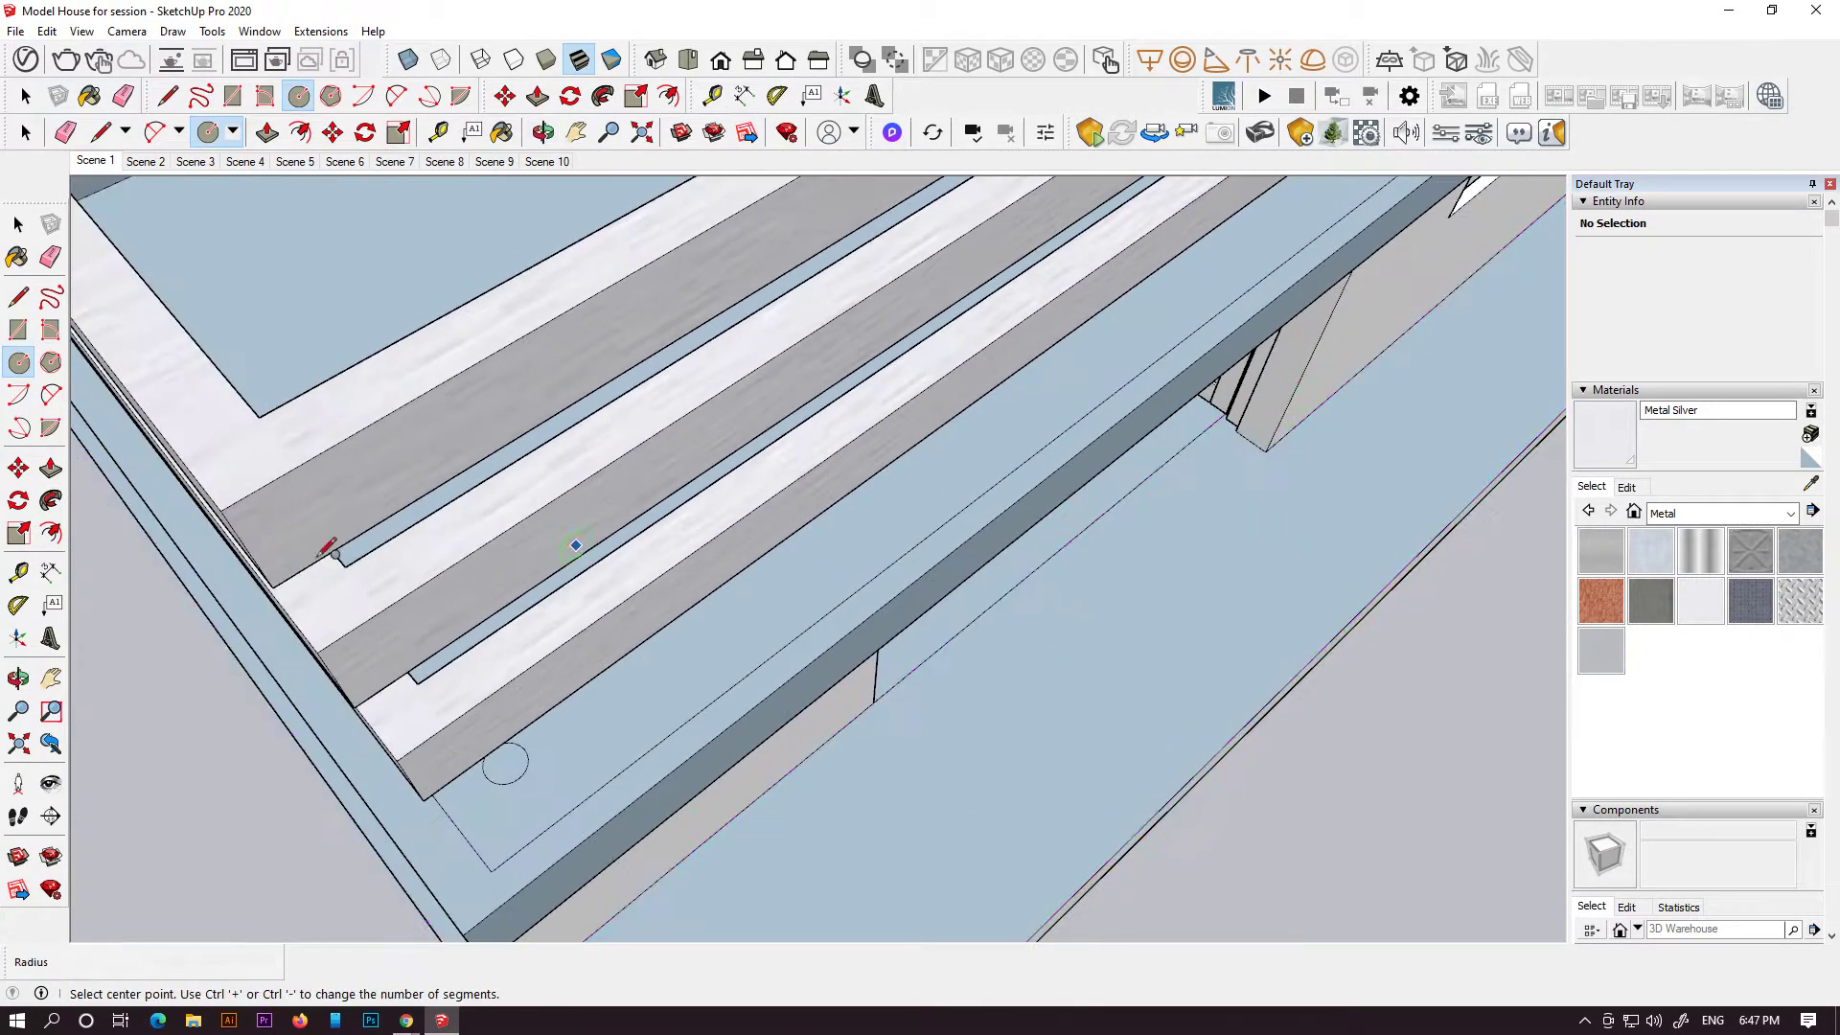
# - Paint the small circle on the balcony slab with Metal Silver
pyautogui.click(18, 224)
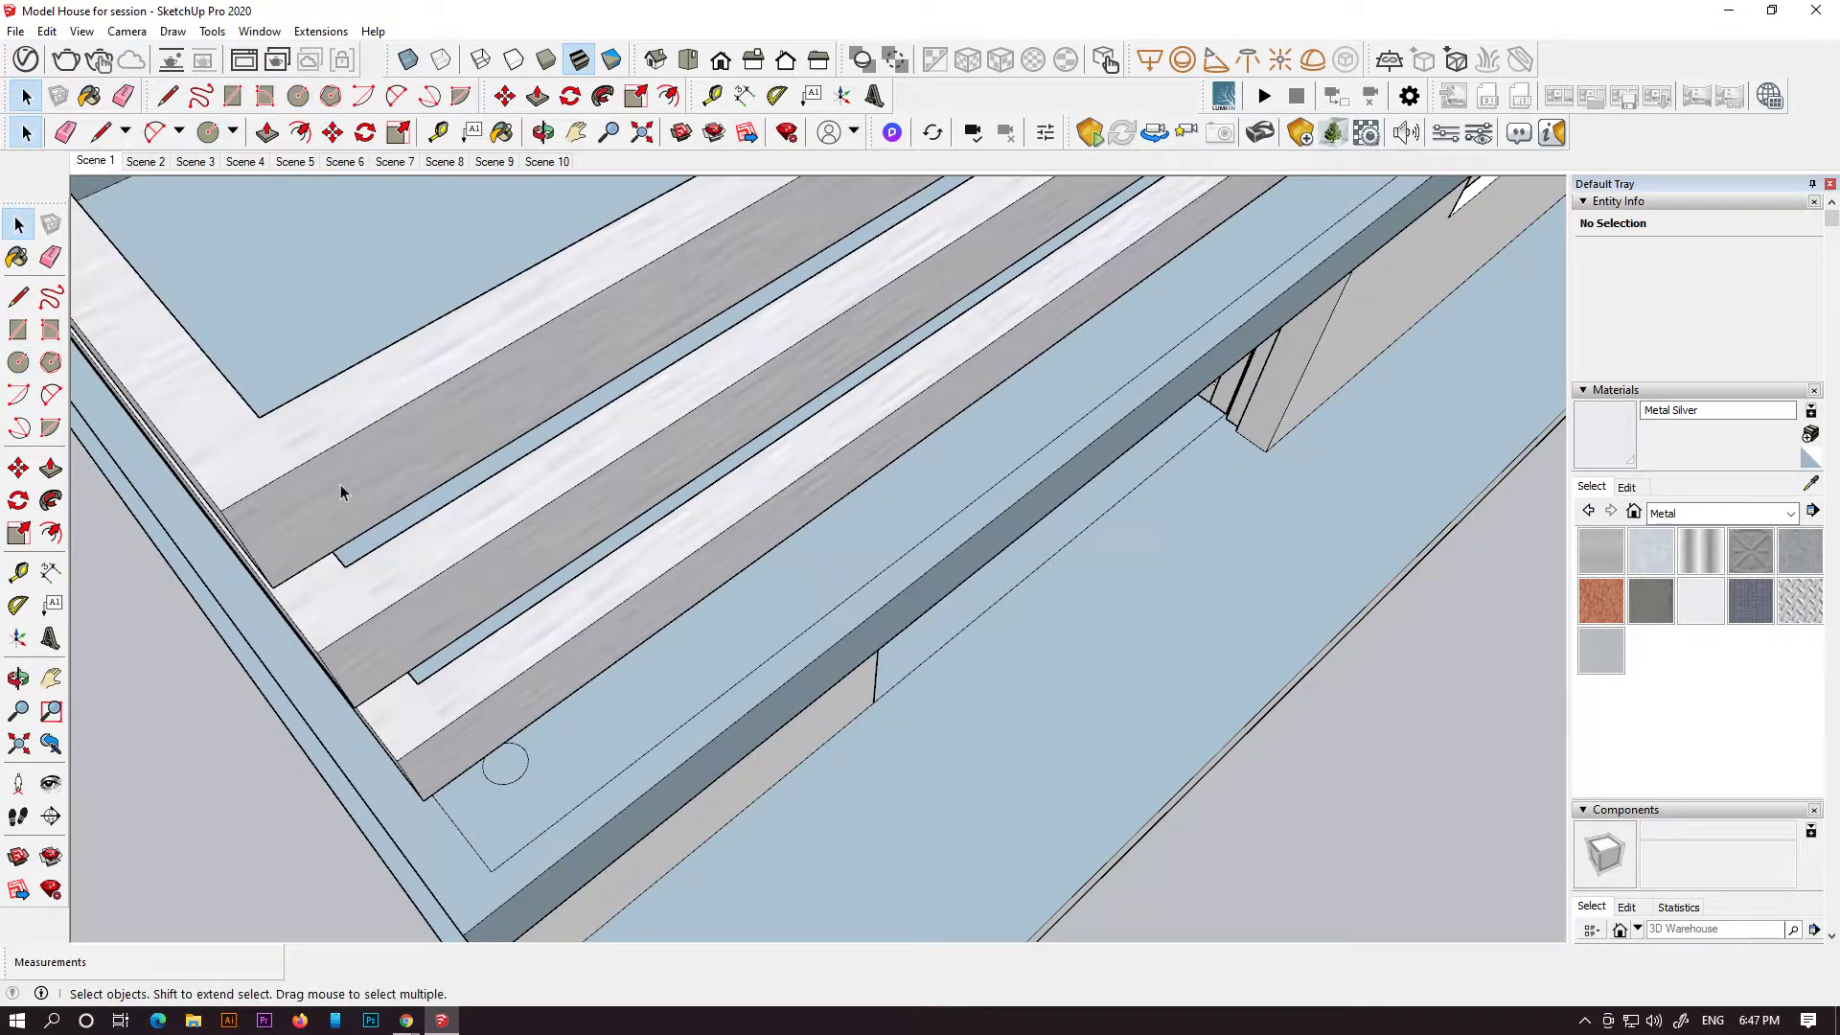
pyautogui.click(506, 772)
pyautogui.press('m')
pyautogui.click(1719, 599)
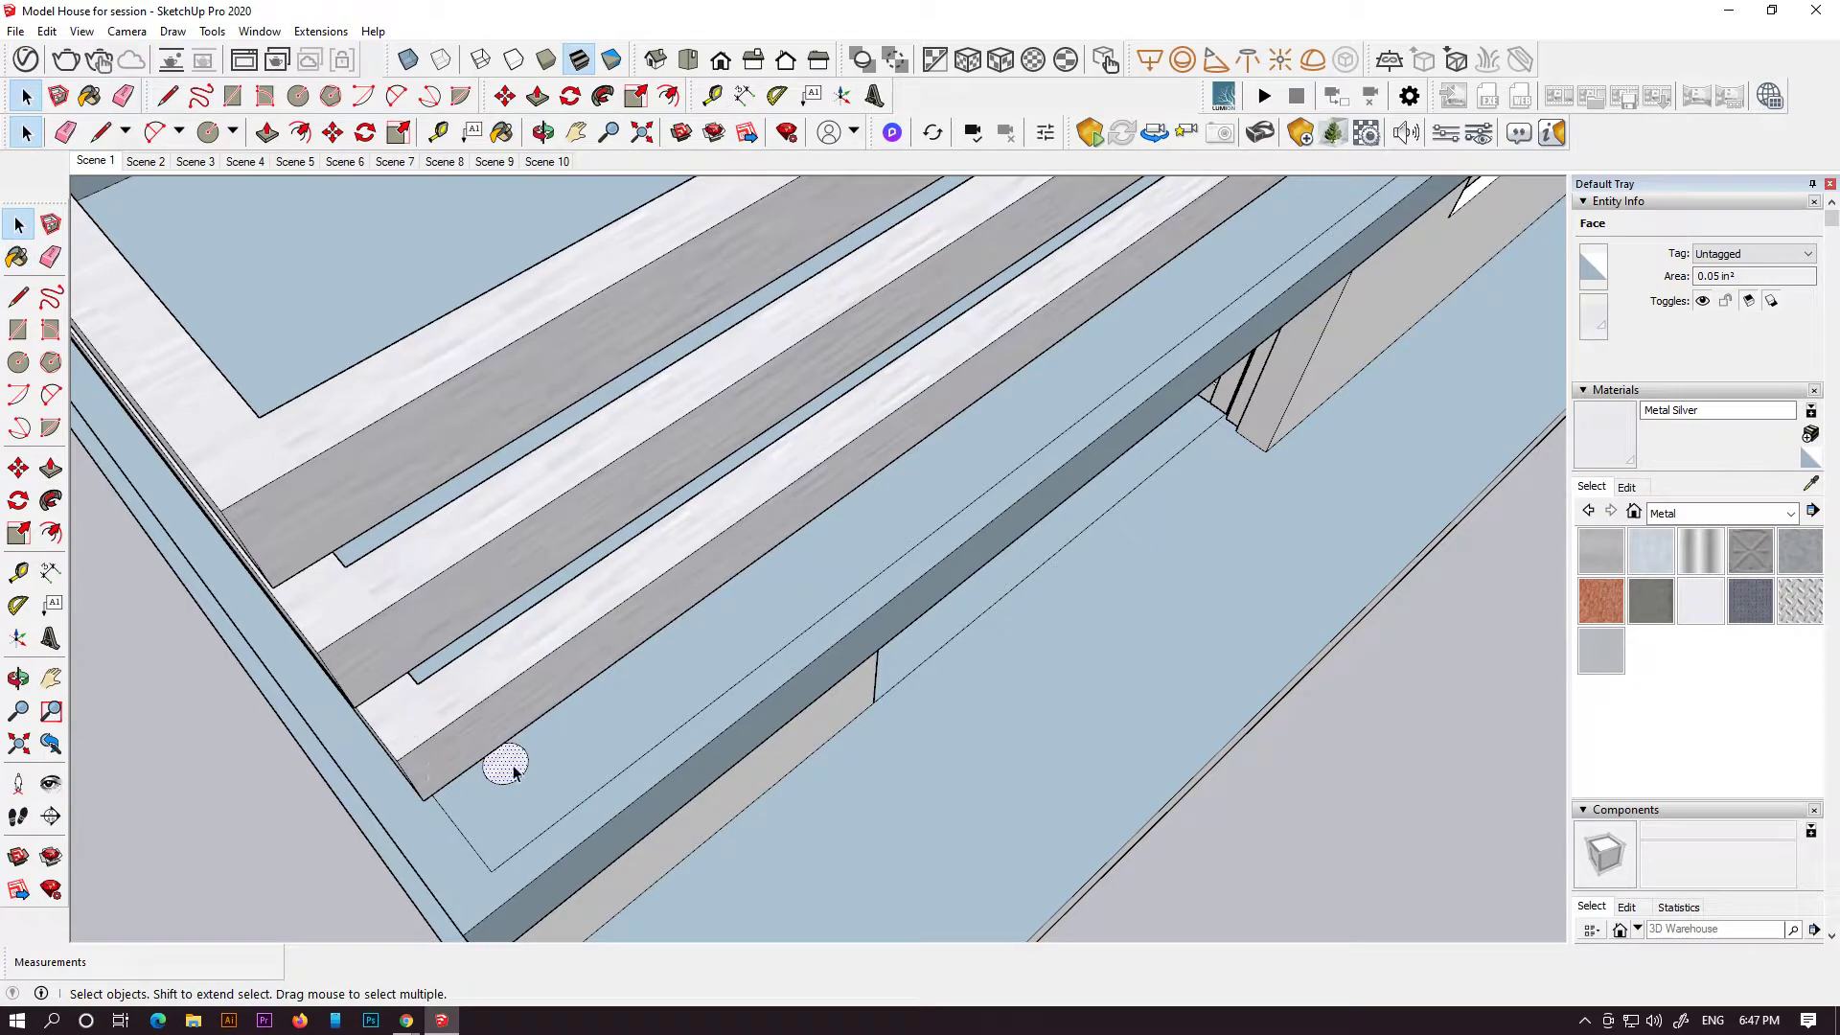
# - Copy the silver circle along the slab by about 1' 11 3/8" to the balcony's other front corner
pyautogui.press('m')
pyautogui.press('ctrl')
pyautogui.click(511, 767)
pyautogui.keyDown('shift'); pyautogui.moveTo(1077, 600); pyautogui.dragTo(359, 999, button='middle'); pyautogui.keyUp('shift')
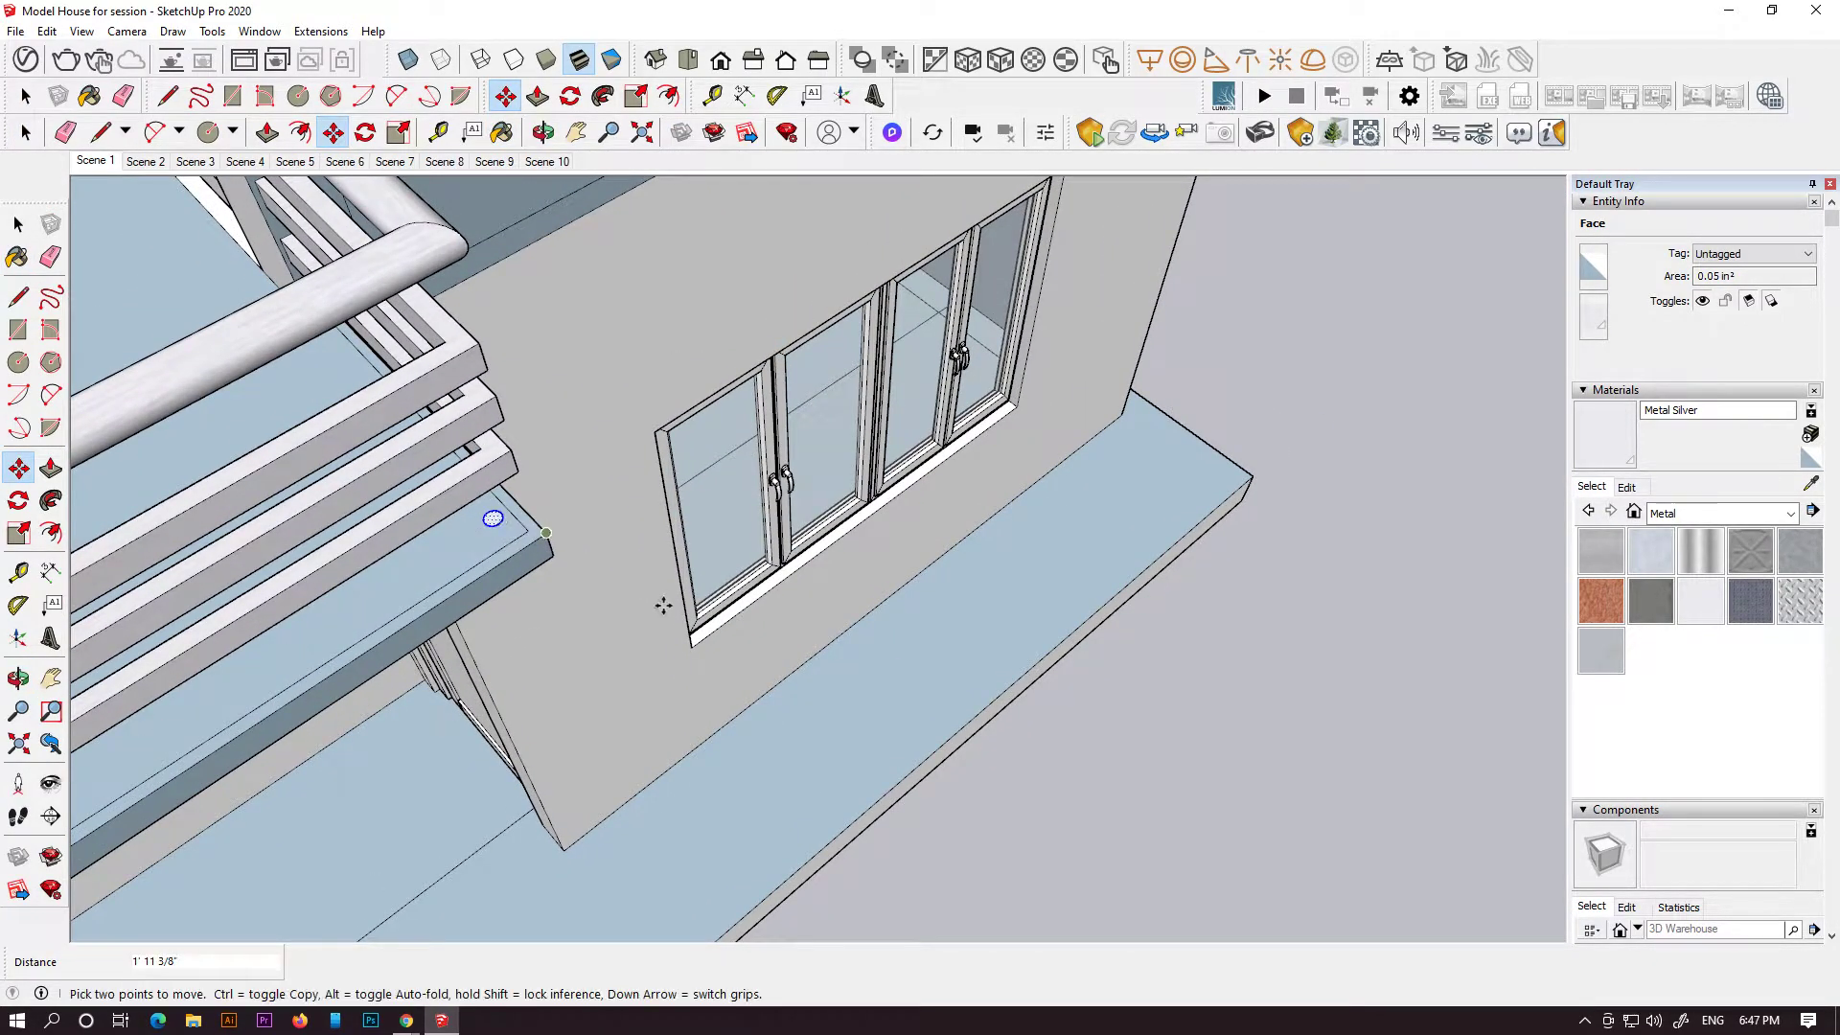
pyautogui.hotkey('ctrl', 't')
# - Push/Pull the original circle up through the flat rails into the round handrail, about 4 11/16" high, as a post
pyautogui.moveTo(604, 723); pyautogui.dragTo(699, 624, button='middle')
pyautogui.scroll(-2, 698, 624)
pyautogui.moveTo(479, 594); pyautogui.dragTo(881, 383, button='middle')
pyautogui.keyDown('shift'); pyautogui.moveTo(534, 685); pyautogui.dragTo(536, 594, button='middle'); pyautogui.keyUp('shift')
pyautogui.scroll(4, 580, 644)
pyautogui.click(51, 468)
pyautogui.click(585, 636)
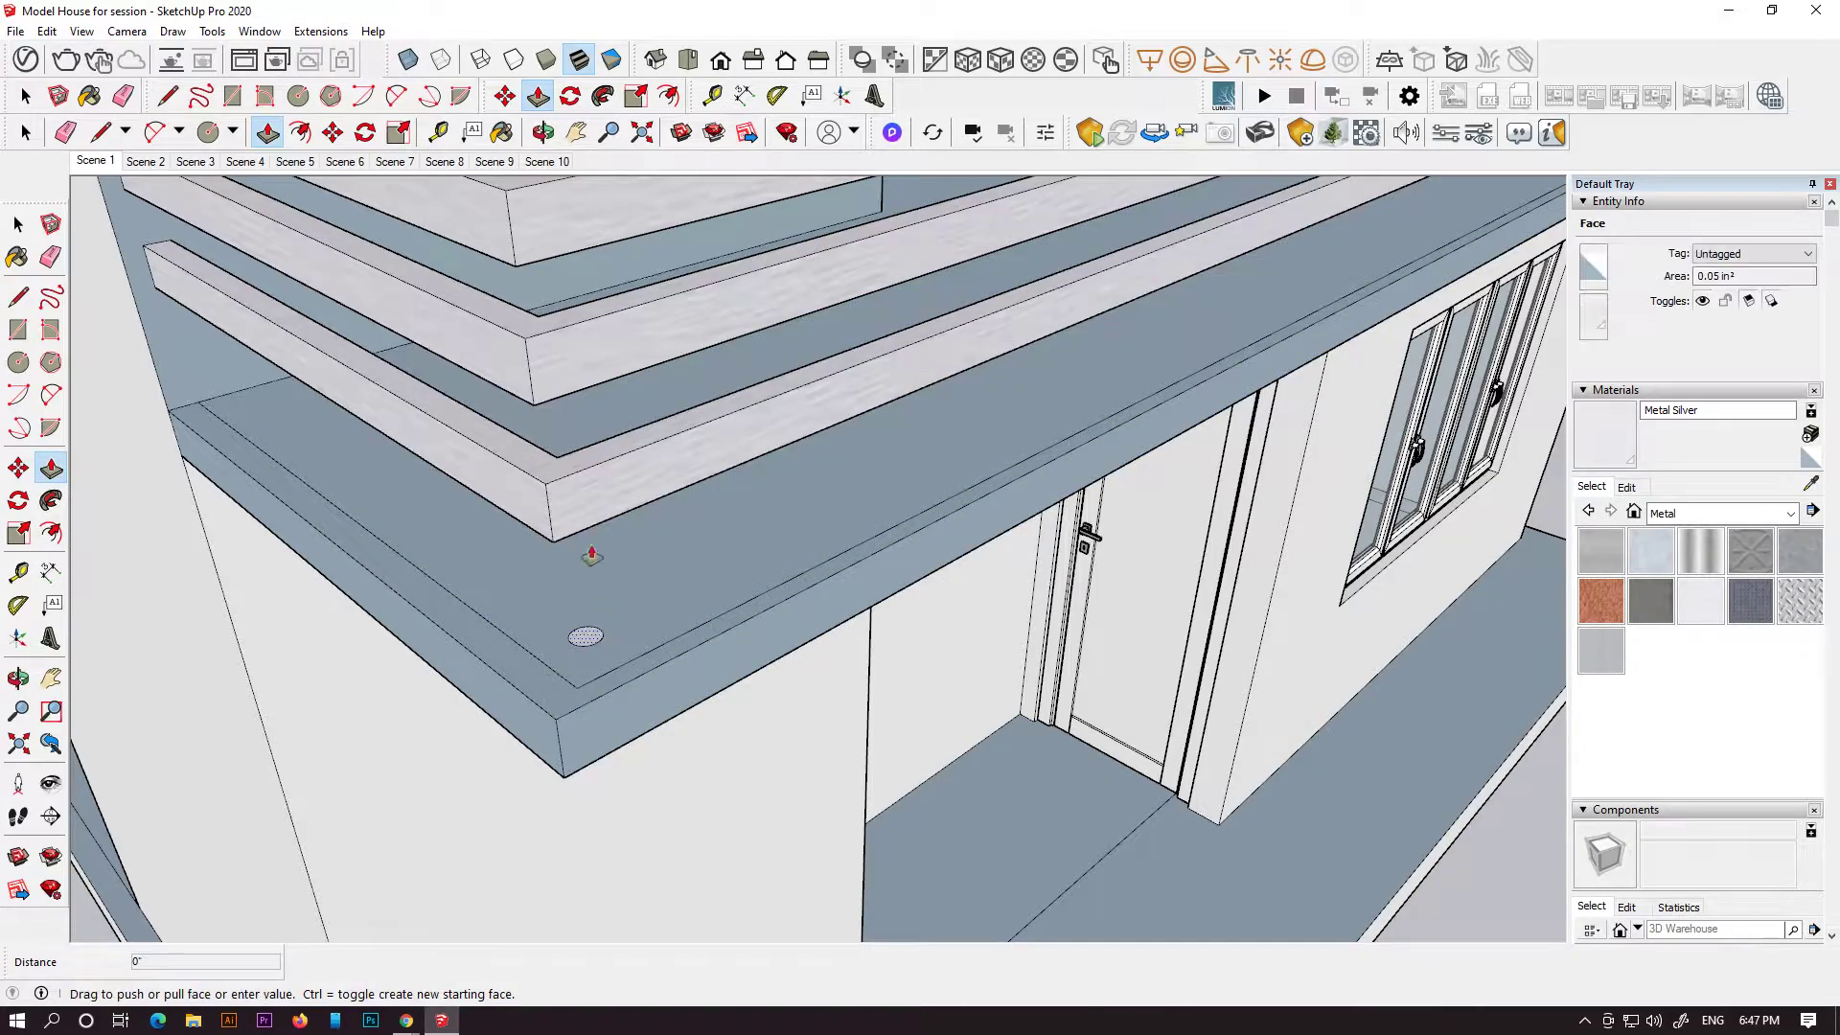
pyautogui.scroll(-2, 543, 343)
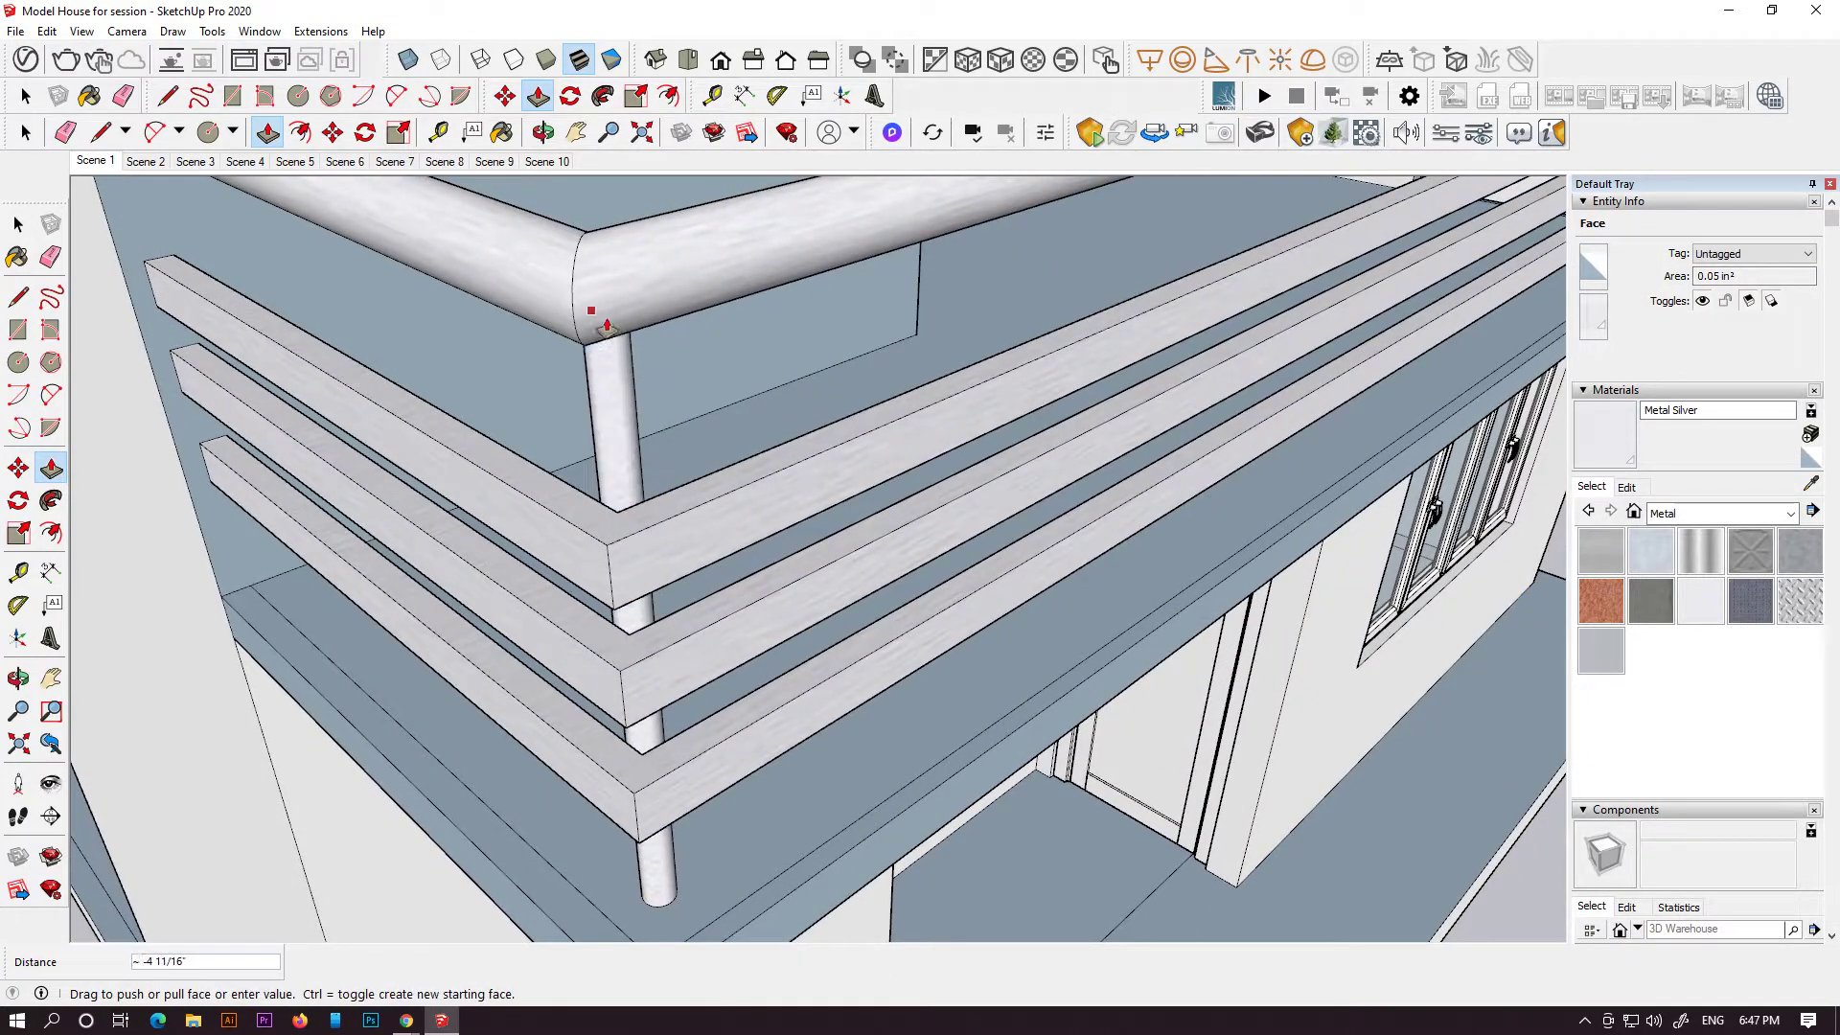
pyautogui.click(605, 327)
# - Raise the copied circle at the other balcony corner by the same Push/Pull height as the first post
pyautogui.scroll(-2, 862, 548)
pyautogui.moveTo(881, 566); pyautogui.dragTo(717, 546, button='middle')
pyautogui.scroll(-2, 715, 546)
pyautogui.keyDown('shift'); pyautogui.moveTo(1102, 599); pyautogui.dragTo(266, 688, button='middle'); pyautogui.keyUp('shift')
pyautogui.scroll(3, 653, 624)
pyautogui.doubleClick(440, 603)
# - Draw a wide rectangle of about 89 in² on the upper-storey wall above the ground-floor window
pyautogui.scroll(-1, 449, 606)
pyautogui.scroll(-6, 562, 587)
pyautogui.keyDown('shift'); pyautogui.moveTo(611, 543); pyautogui.dragTo(821, 619, button='middle'); pyautogui.keyUp('shift')
pyautogui.scroll(3, 751, 576)
pyautogui.scroll(-2, 751, 579)
pyautogui.scroll(1, 785, 559)
pyautogui.moveTo(786, 559); pyautogui.dragTo(780, 485, button='middle')
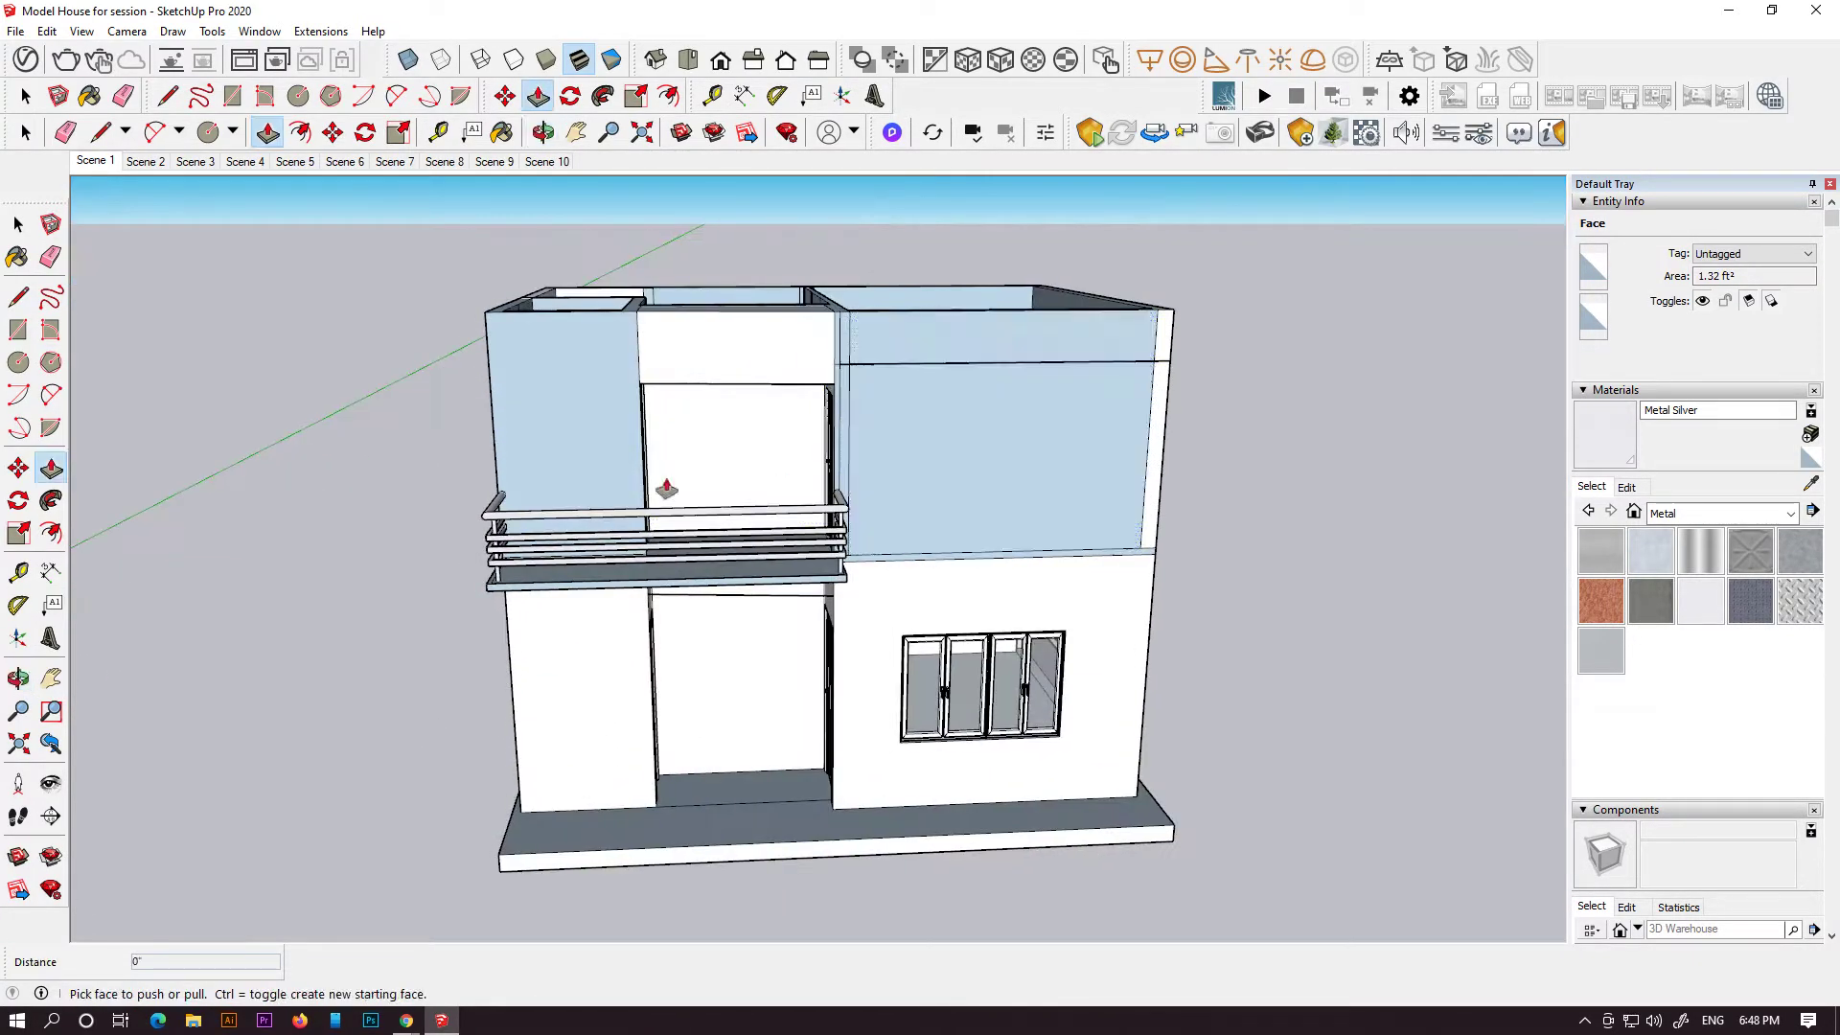
pyautogui.press('r')
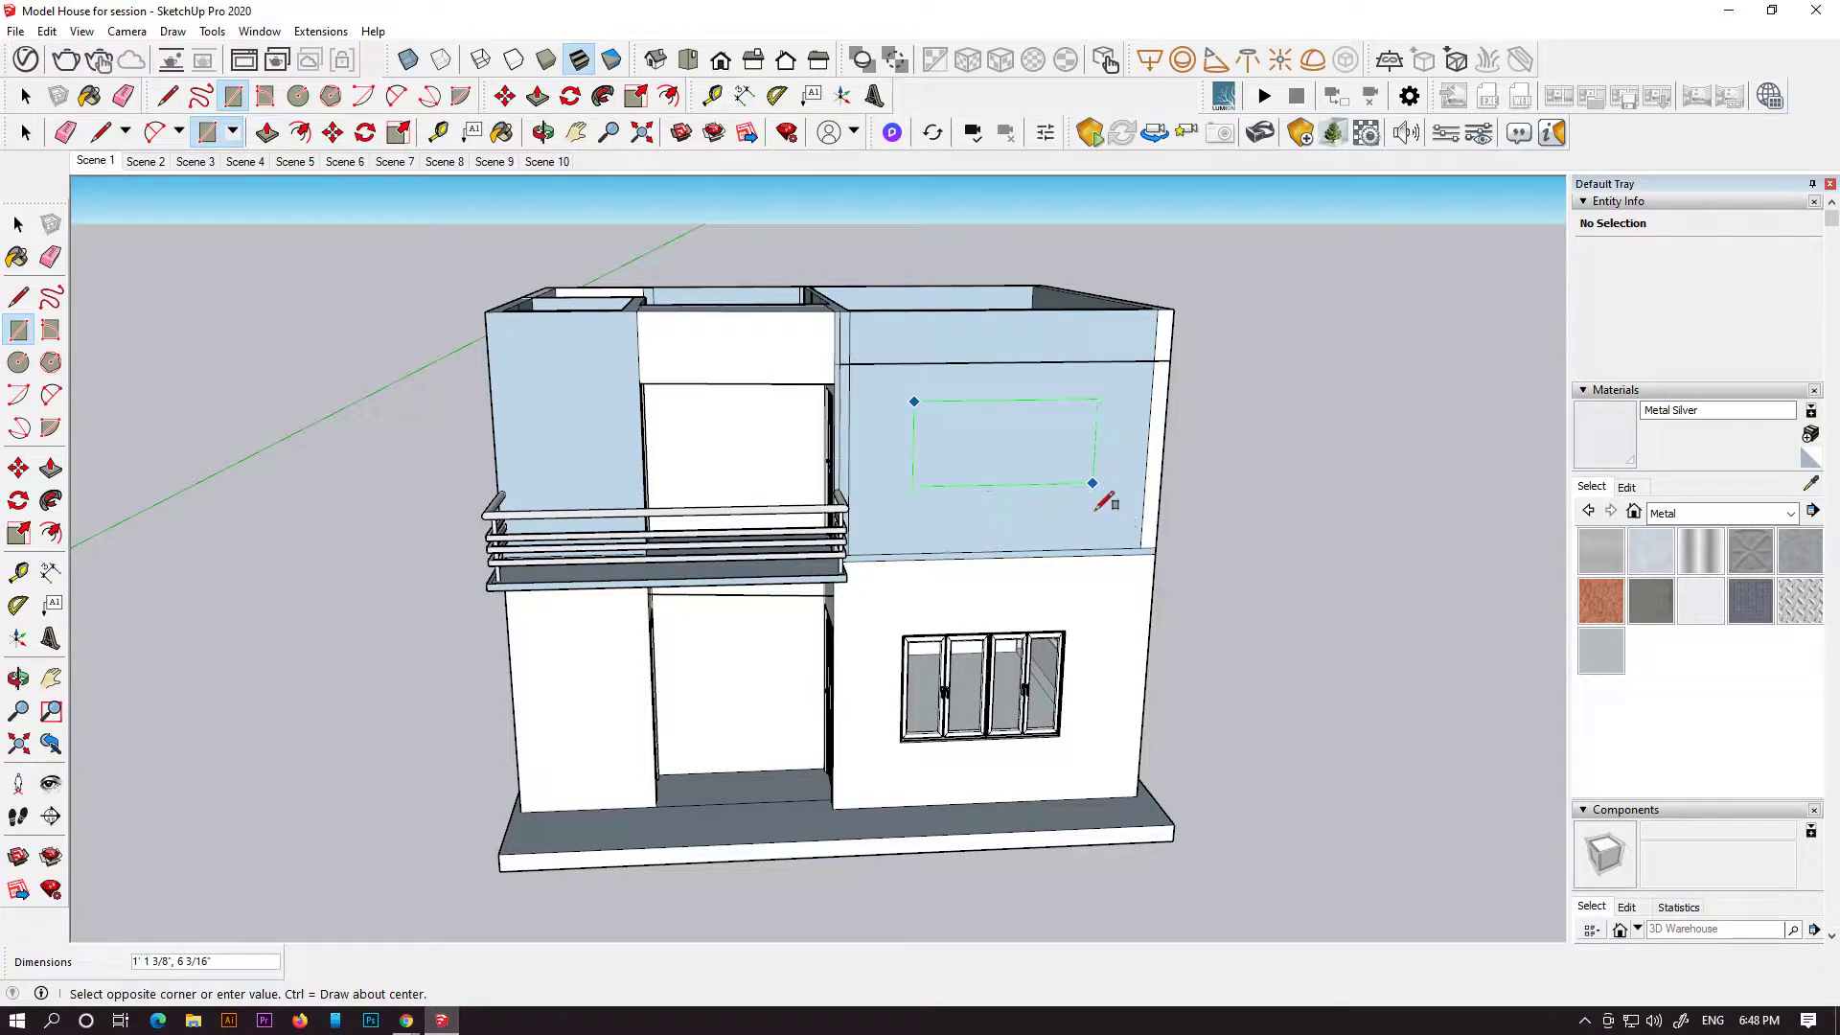
# - Push the new rectangle through the upper-storey wall to cut a window opening
pyautogui.click(51, 468)
pyautogui.click(989, 473)
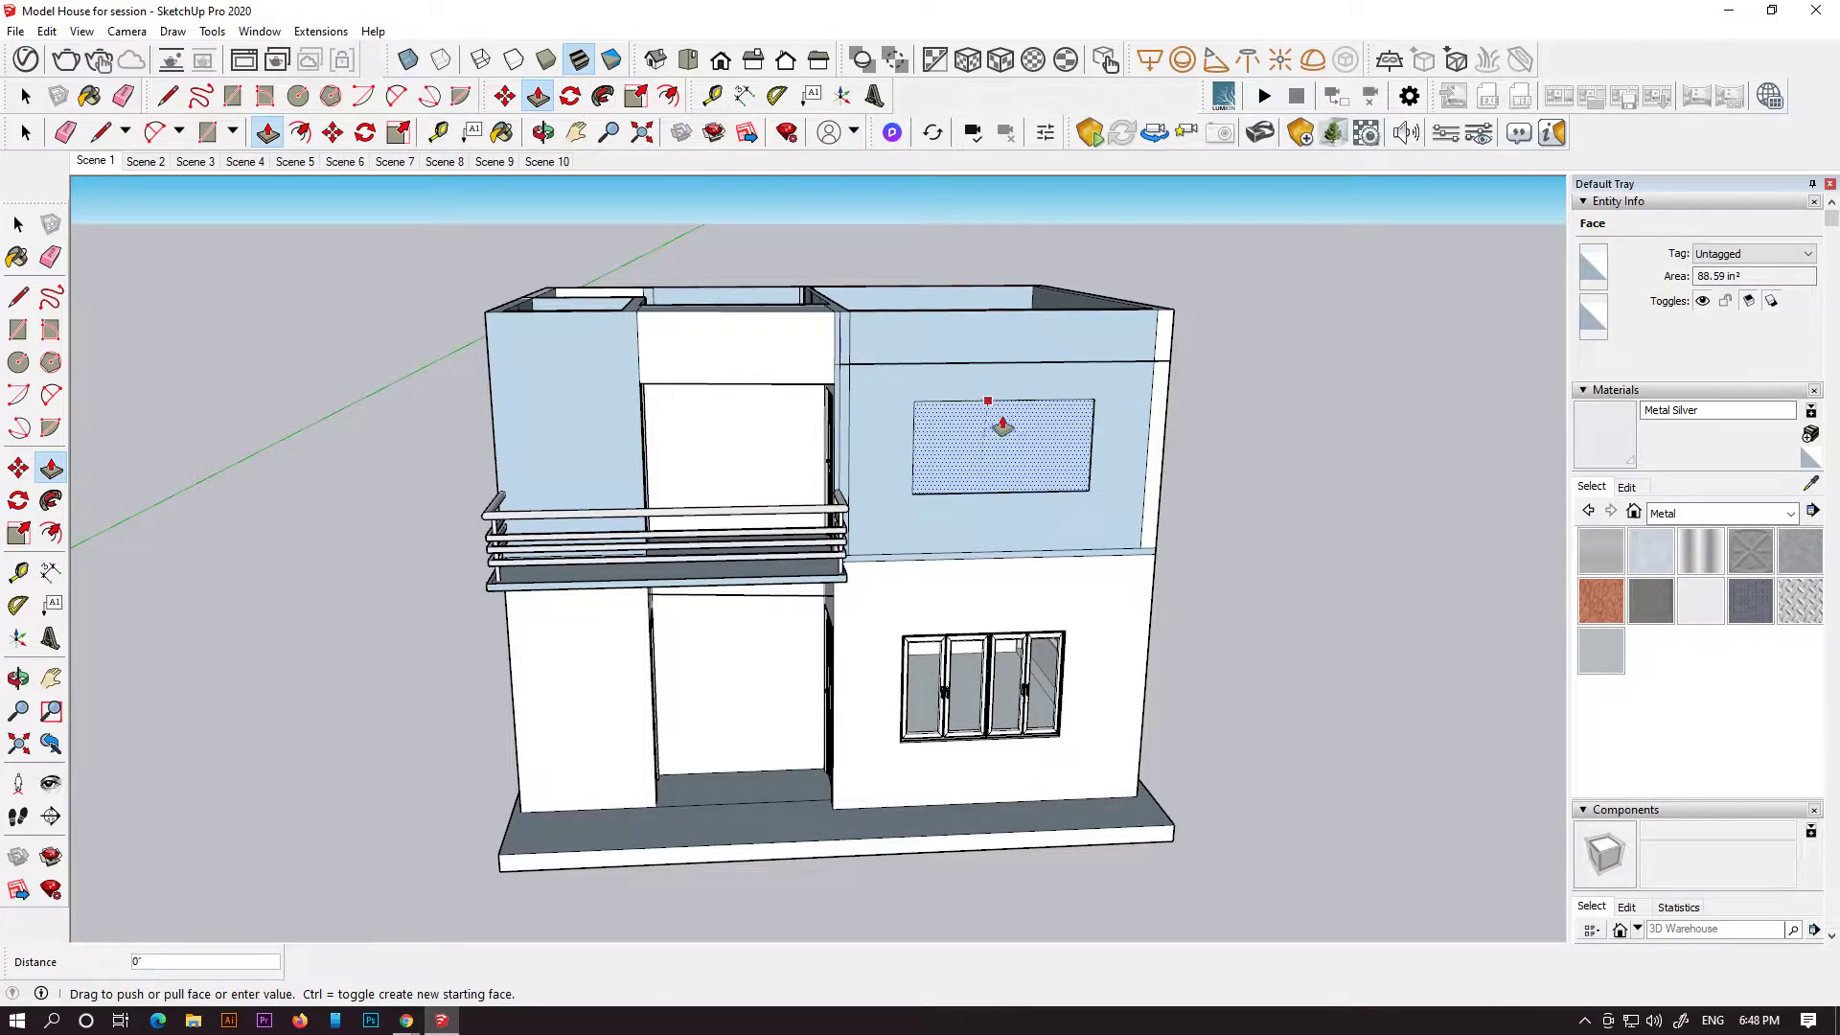
pyautogui.click(924, 439)
# - Copy both ground-floor window components up into the new upper-storey opening, aligned with its lower corner
pyautogui.moveTo(925, 439); pyautogui.dragTo(824, 503, button='middle')
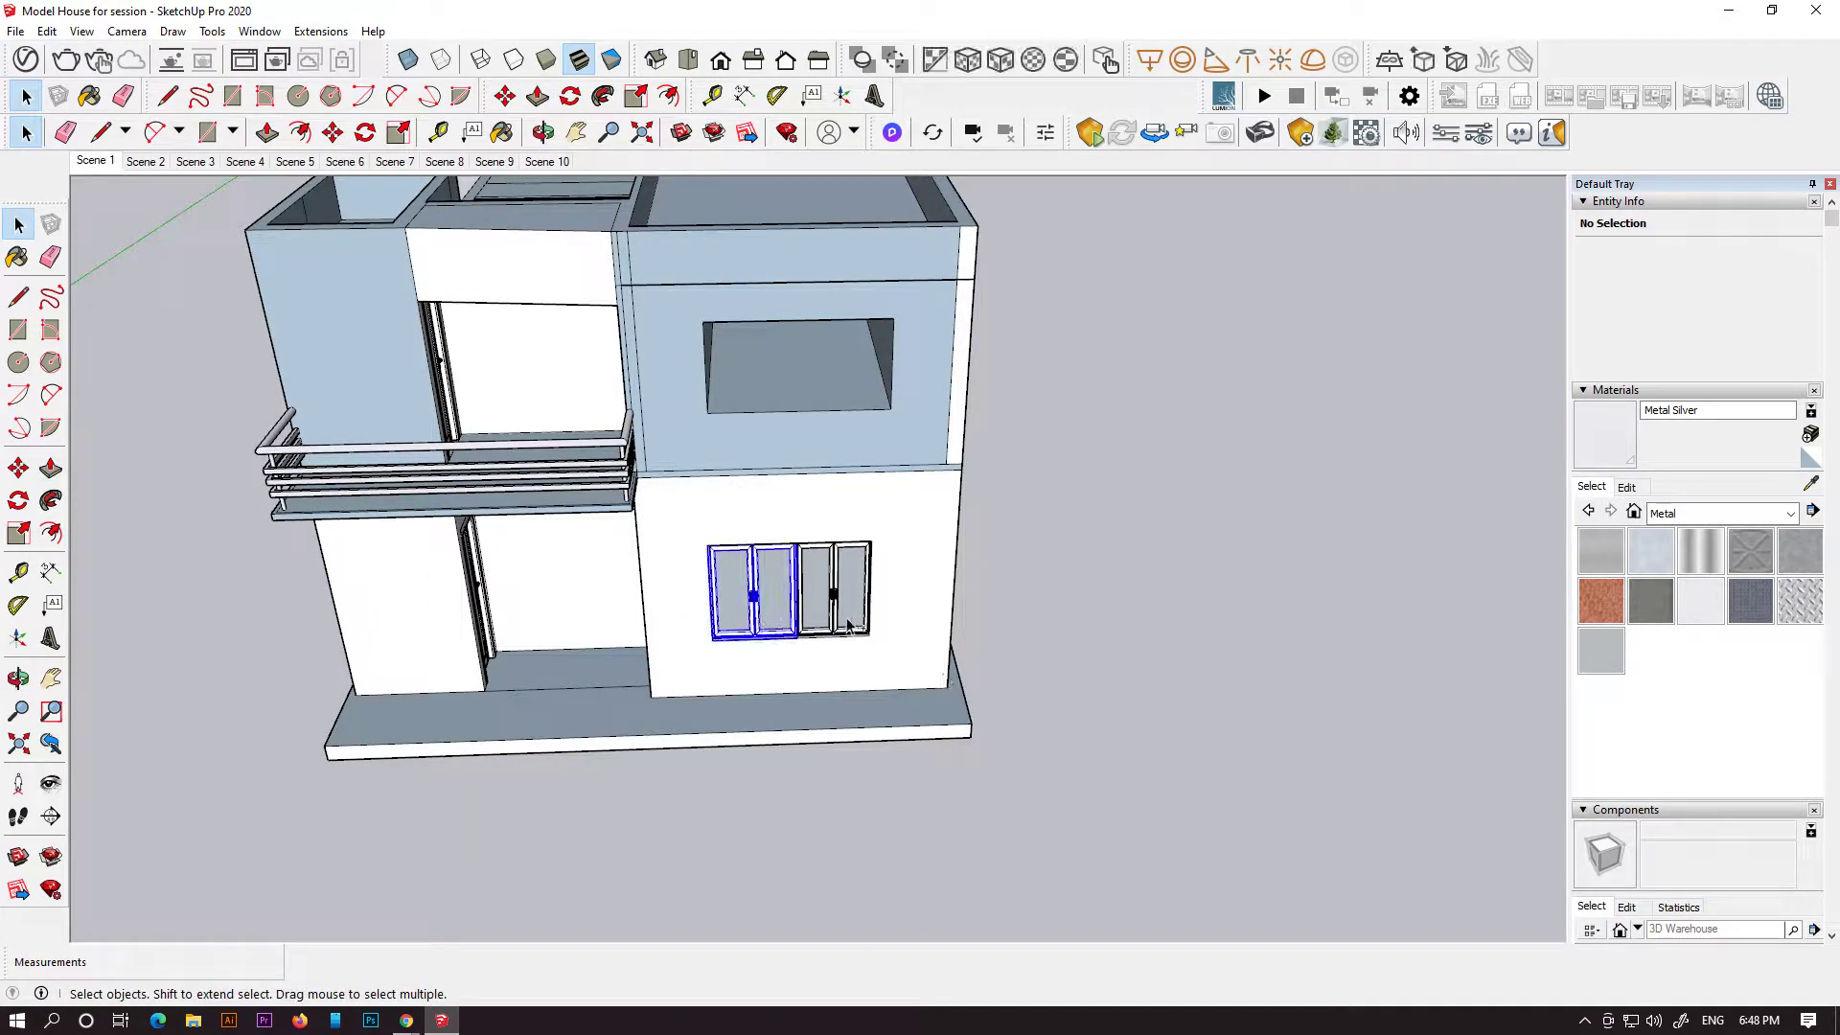
pyautogui.press('m')
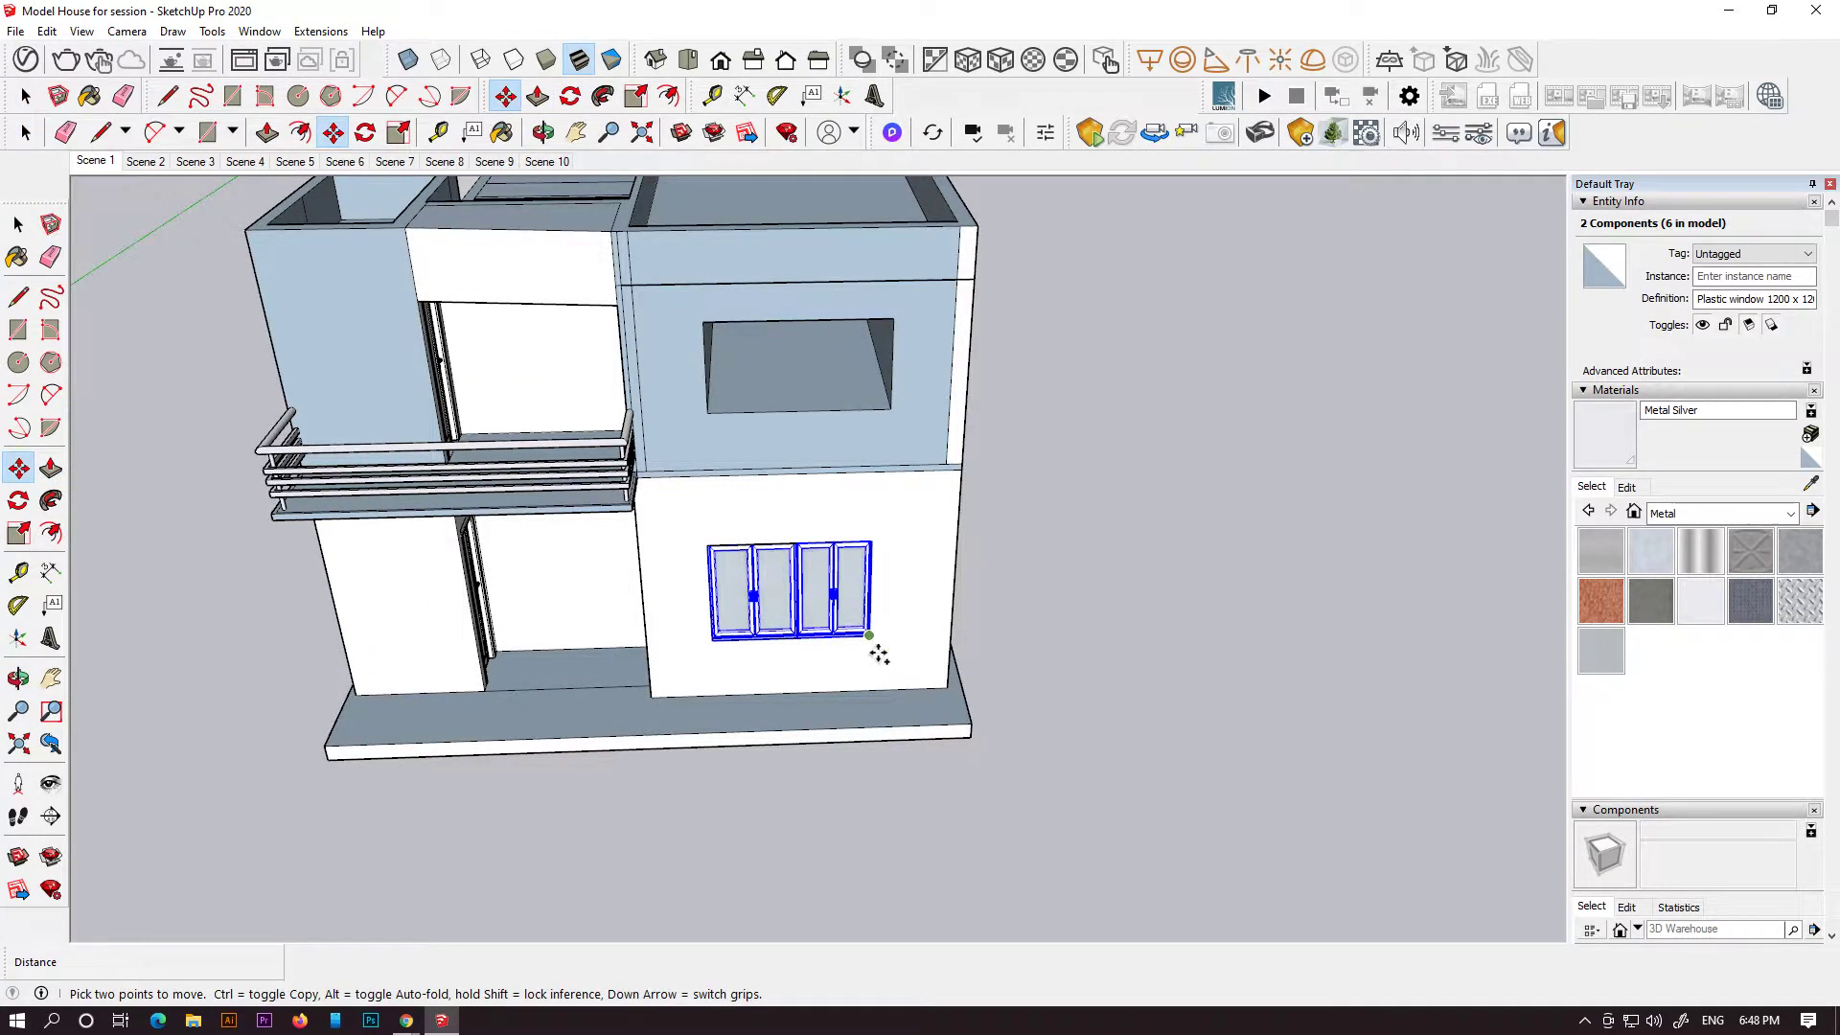
pyautogui.click(869, 636)
pyautogui.press('ctrl')
pyautogui.click(904, 419)
# - Scale the copied windows by about 1.08 in width and 1.04 in height to fill the opening
pyautogui.keyDown('shift'); pyautogui.moveTo(862, 466); pyautogui.dragTo(1021, 653, button='middle'); pyautogui.keyUp('shift')
pyautogui.keyDown('shift'); pyautogui.moveTo(906, 377); pyautogui.dragTo(950, 552, button='middle'); pyautogui.keyUp('shift')
pyautogui.moveTo(950, 552); pyautogui.dragTo(937, 402, button='middle')
pyautogui.press('s')
pyautogui.scroll(2, 985, 339)
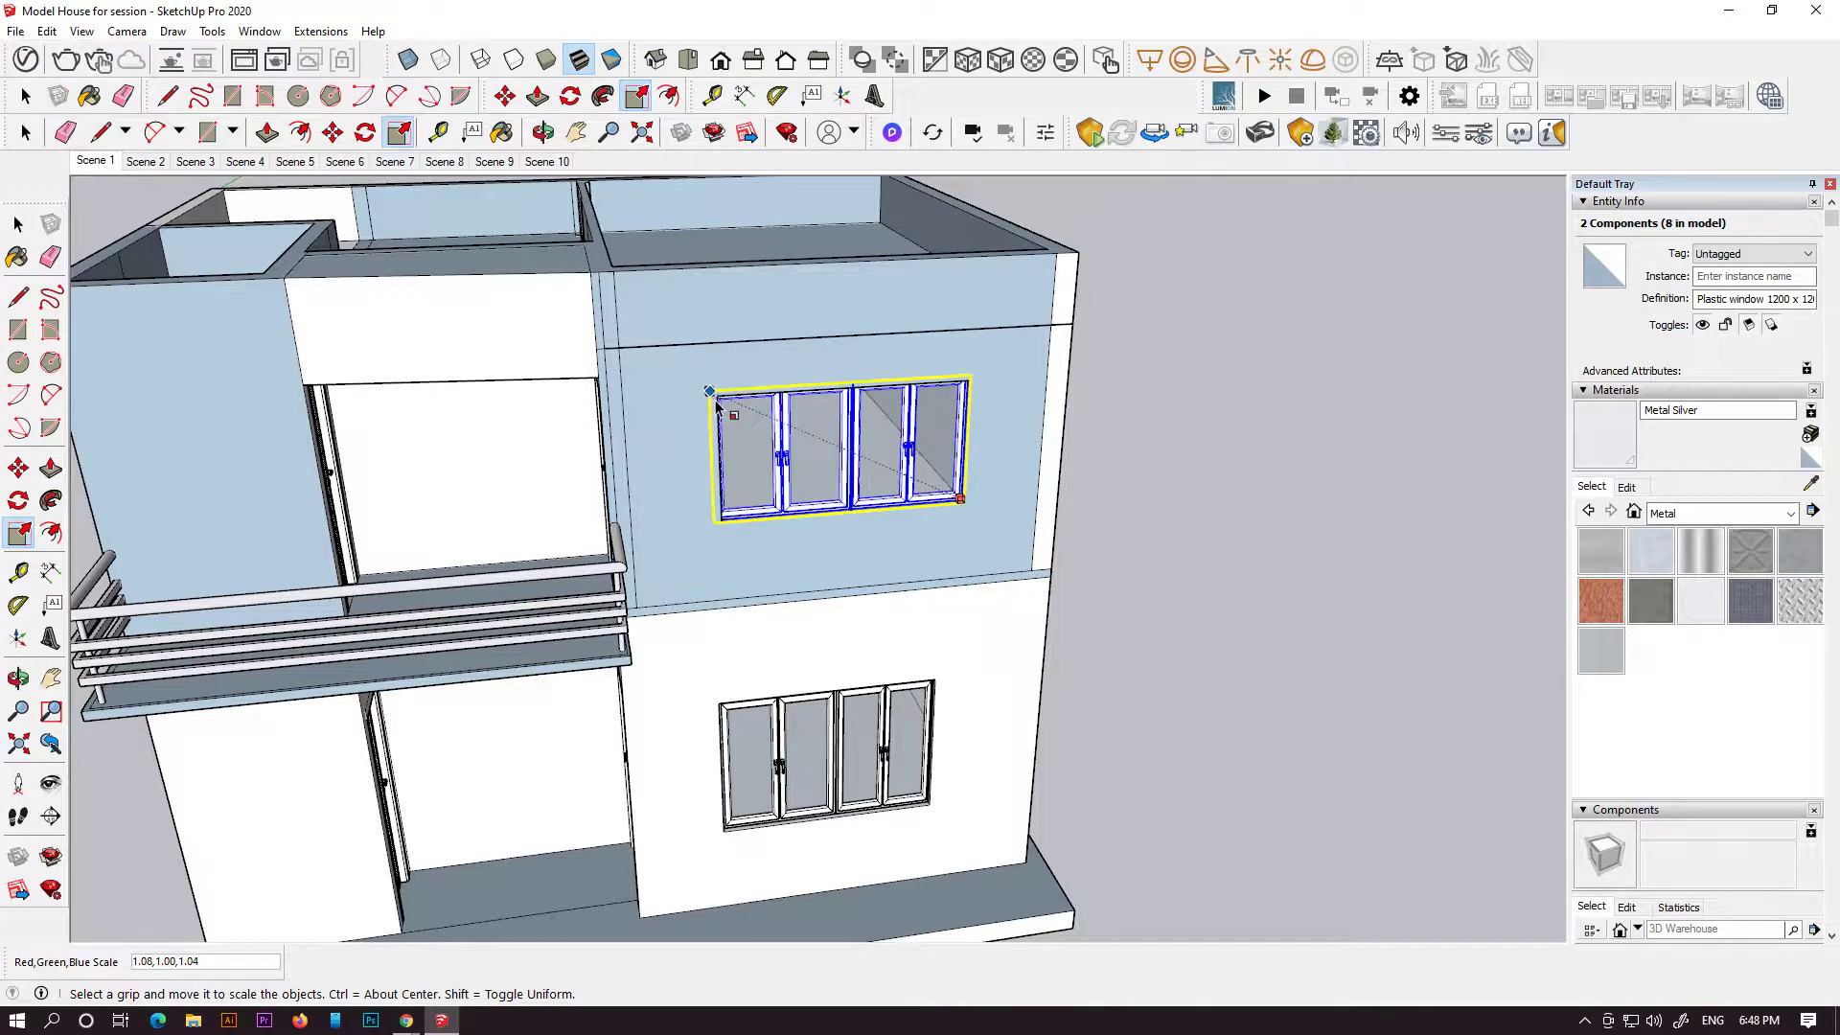
pyautogui.click(722, 408)
pyautogui.click(1031, 499)
# - Draw an upright rectangle of about 1' 1/2" by 5 5/8" on the ground-floor wall of the front block
pyautogui.scroll(-3, 1025, 508)
pyautogui.moveTo(711, 529); pyautogui.dragTo(672, 575, button='middle')
pyautogui.scroll(-1, 621, 594)
pyautogui.scroll(3, 647, 462)
pyautogui.moveTo(649, 465); pyautogui.dragTo(756, 605, button='middle')
pyautogui.scroll(-2, 670, 545)
pyautogui.scroll(2, 767, 575)
pyautogui.scroll(-2, 764, 636)
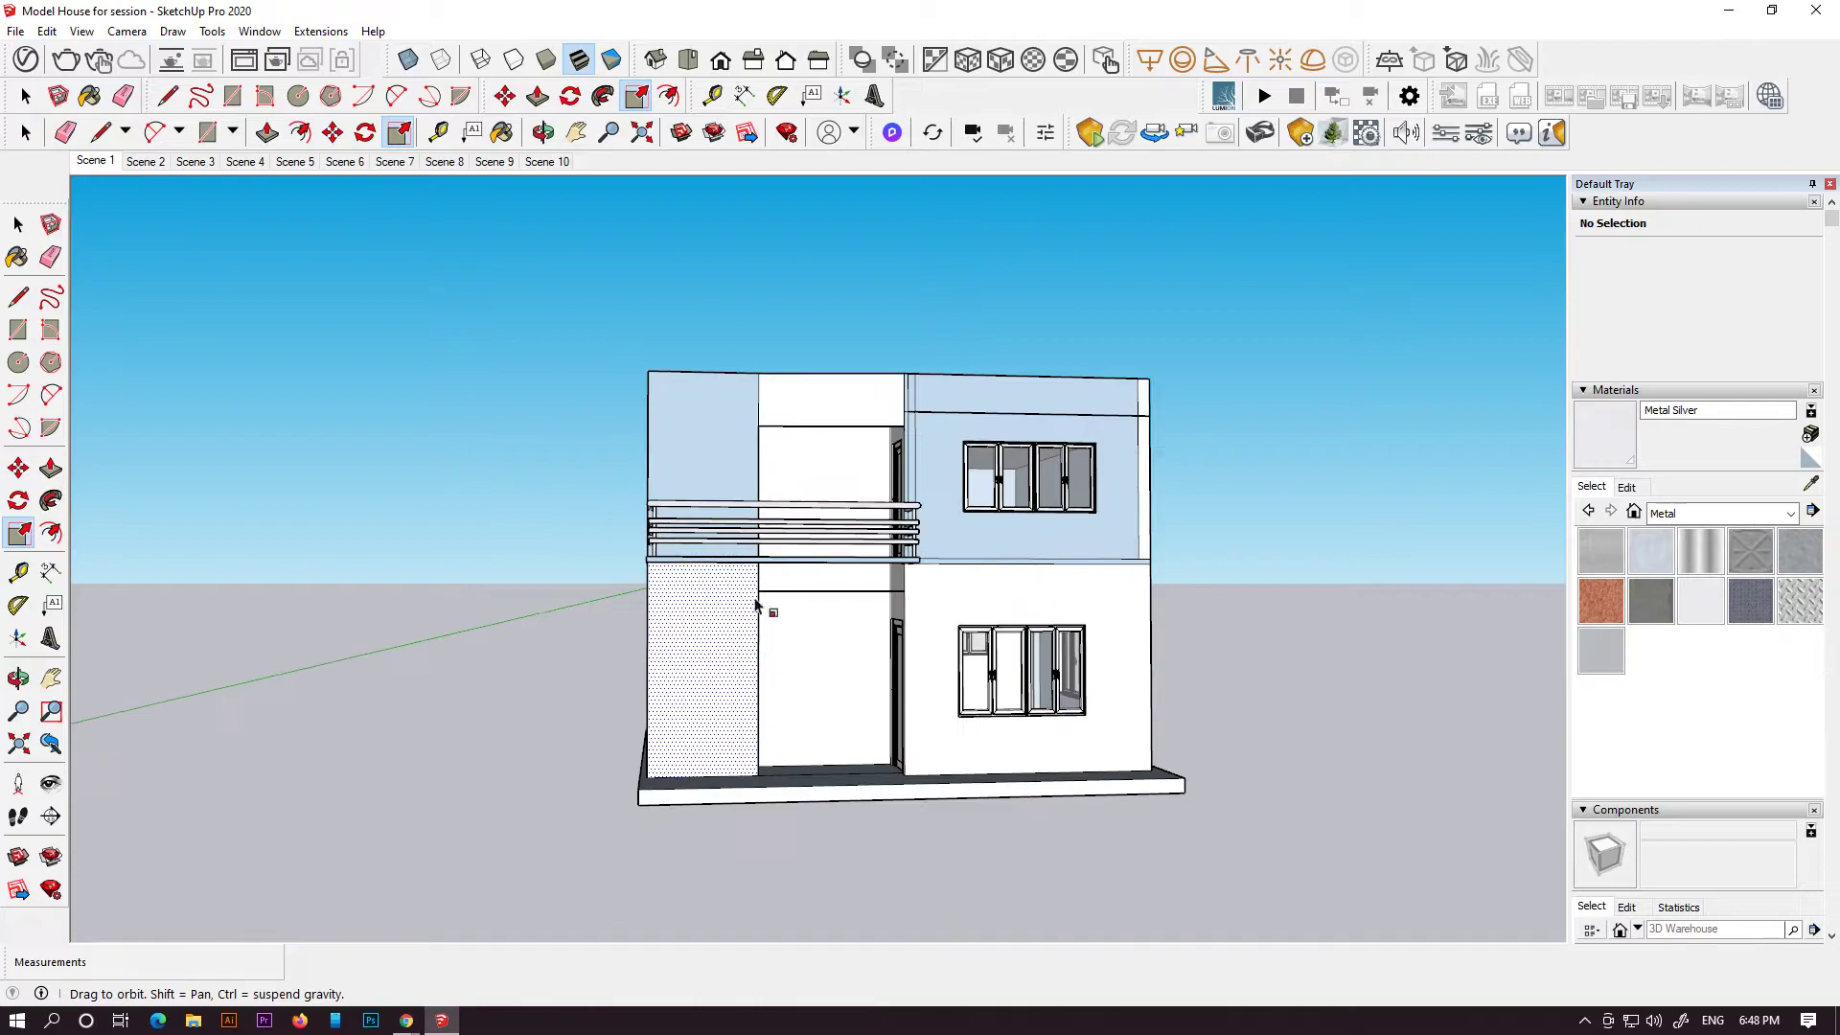
pyautogui.click(28, 331)
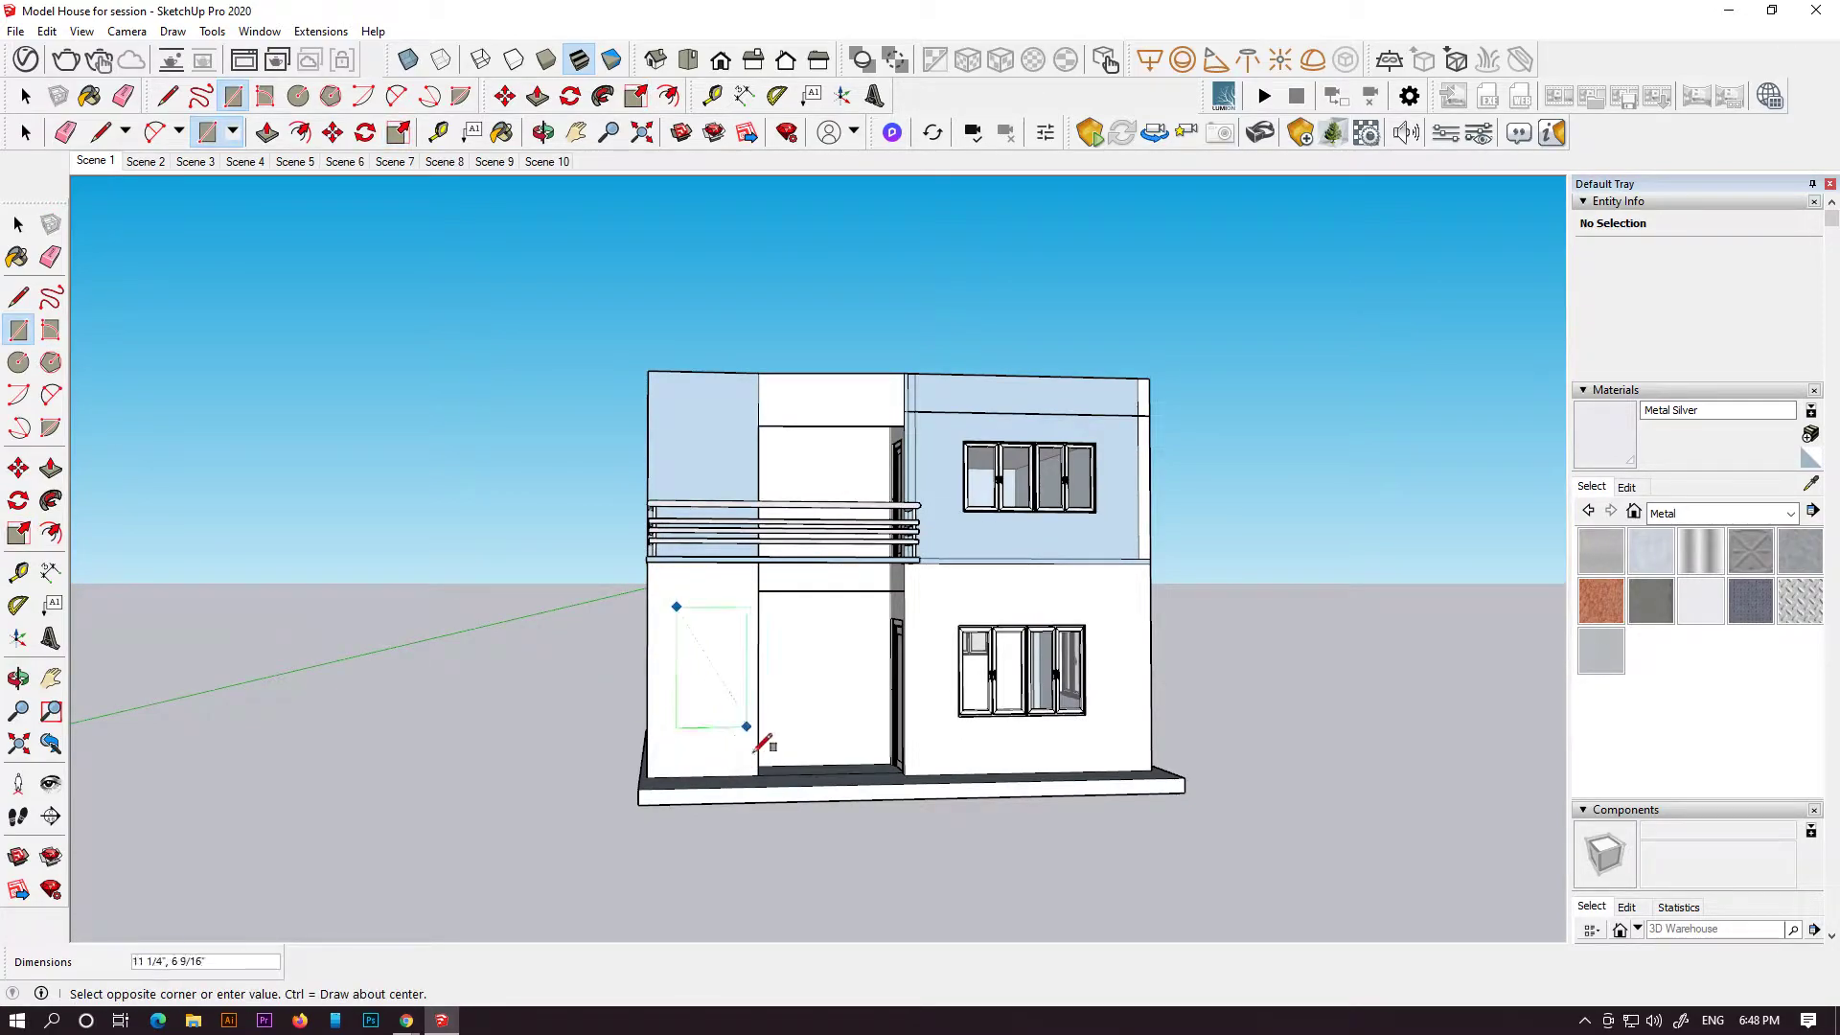
pyautogui.scroll(2, 740, 760)
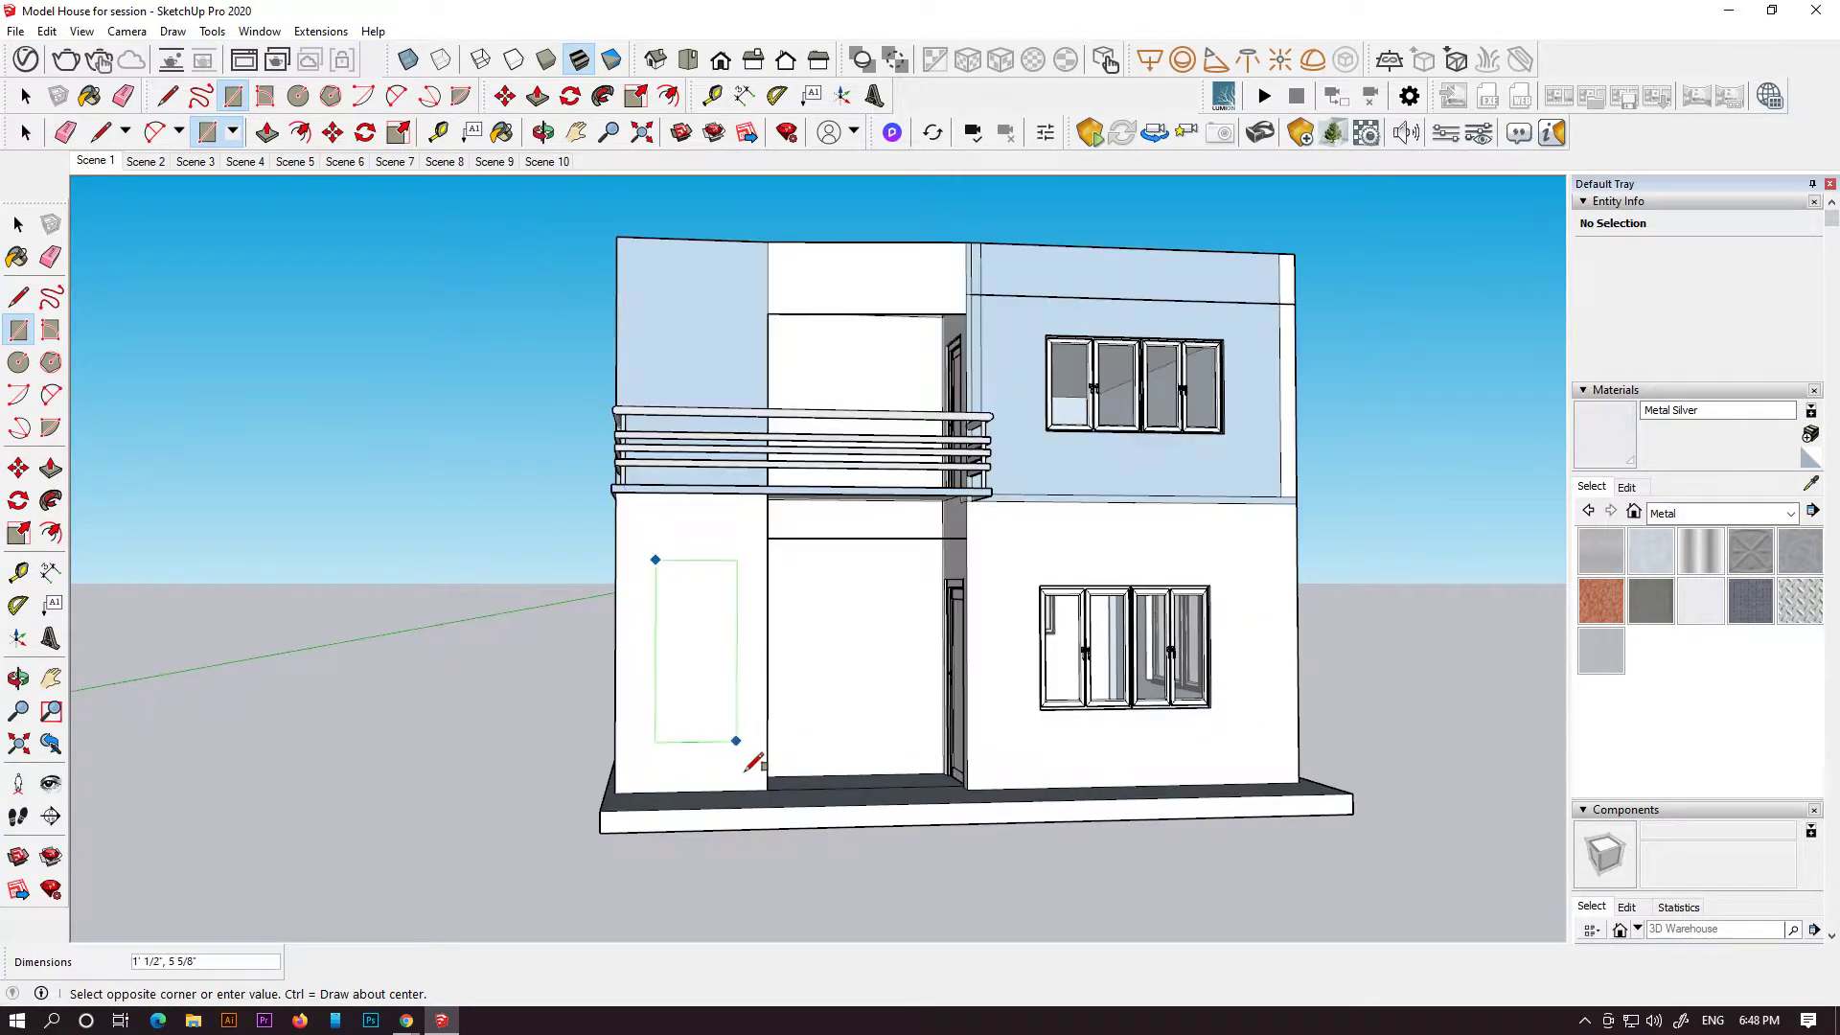
pyautogui.click(739, 763)
pyautogui.moveTo(751, 636); pyautogui.dragTo(953, 752, button='middle')
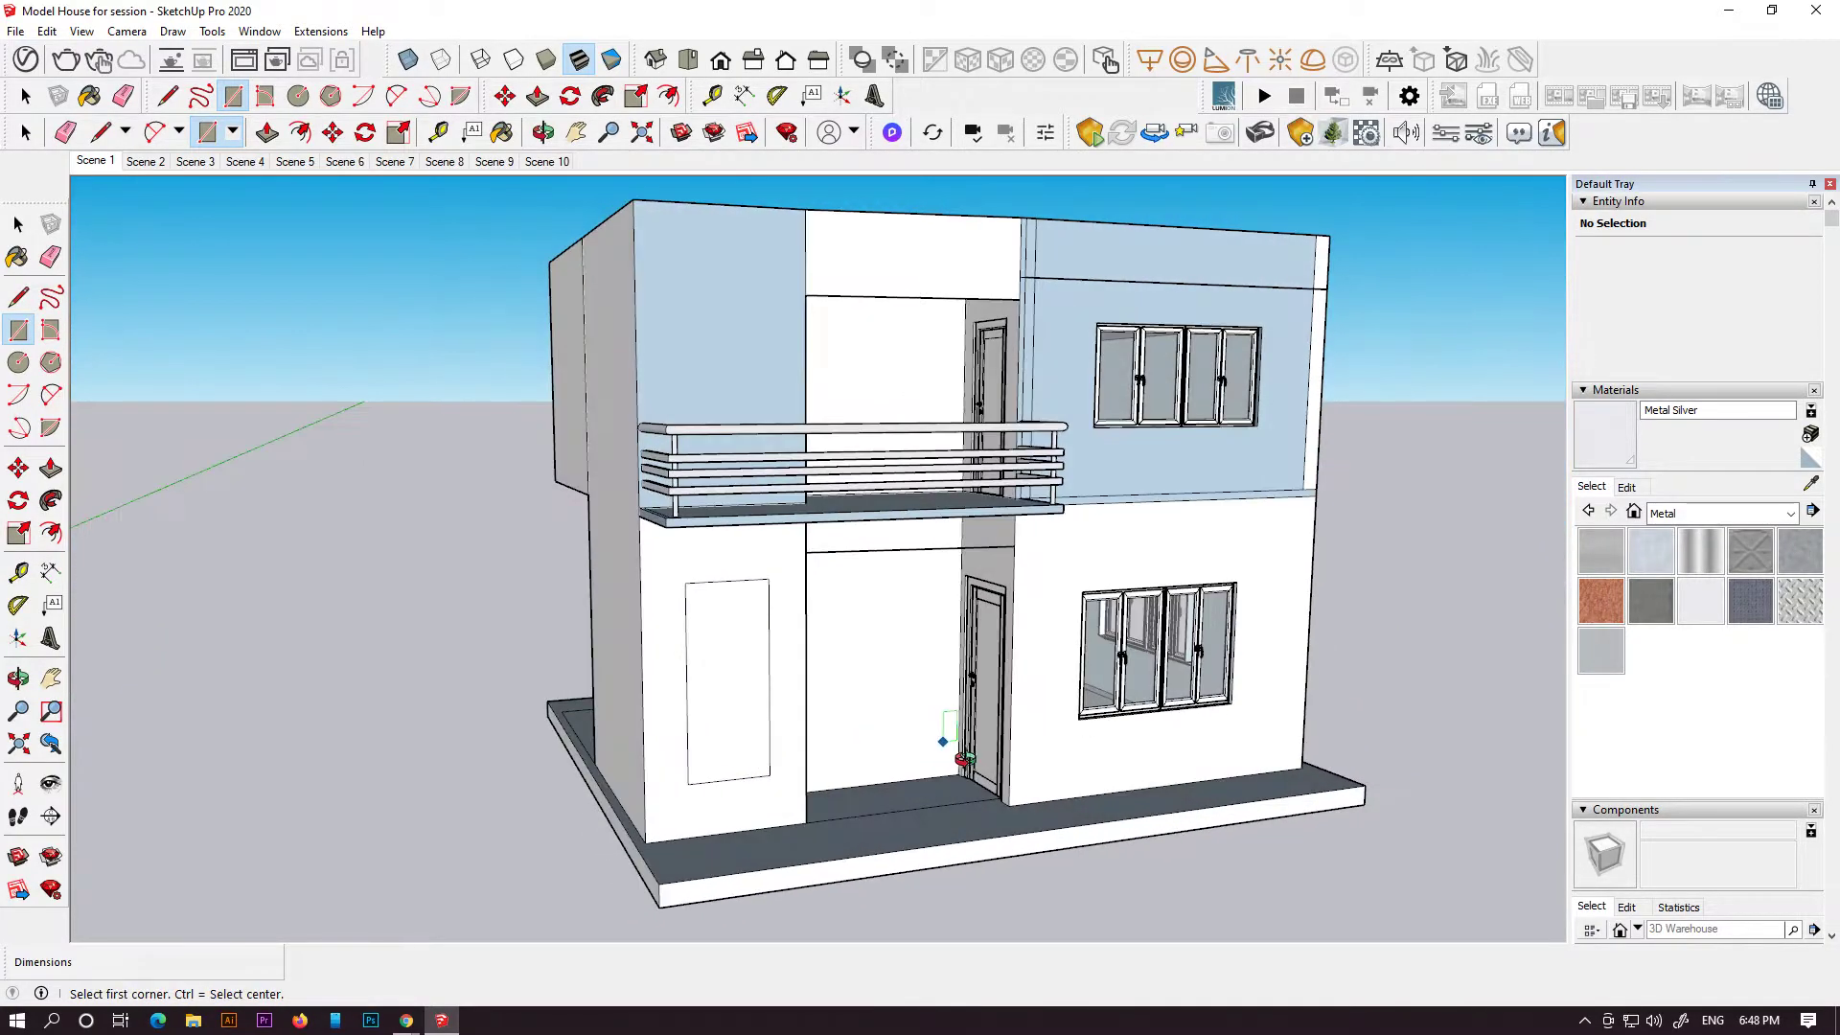
# - Copy the upright rectangle on the front block straight up about 1' 7 9/16" onto its upper-storey wall
pyautogui.click(762, 695)
pyautogui.press('m')
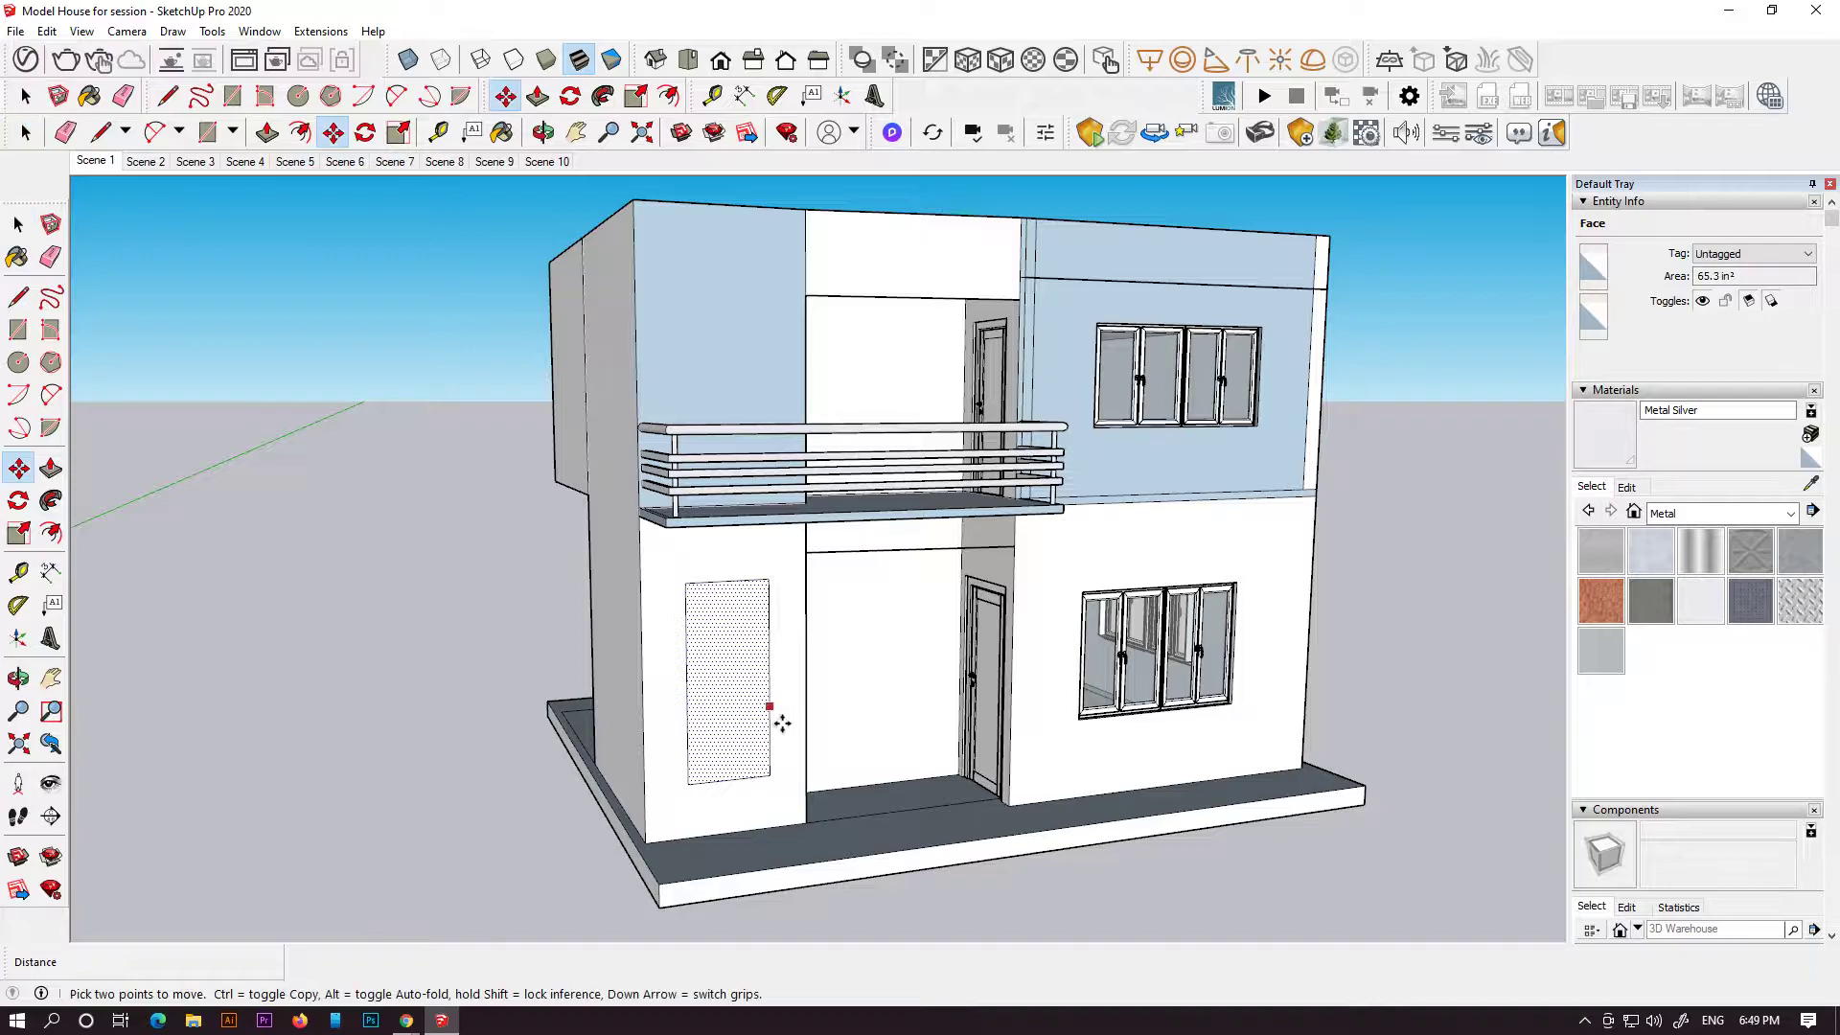
pyautogui.click(751, 708)
pyautogui.press('ctrl')
pyautogui.click(759, 403)
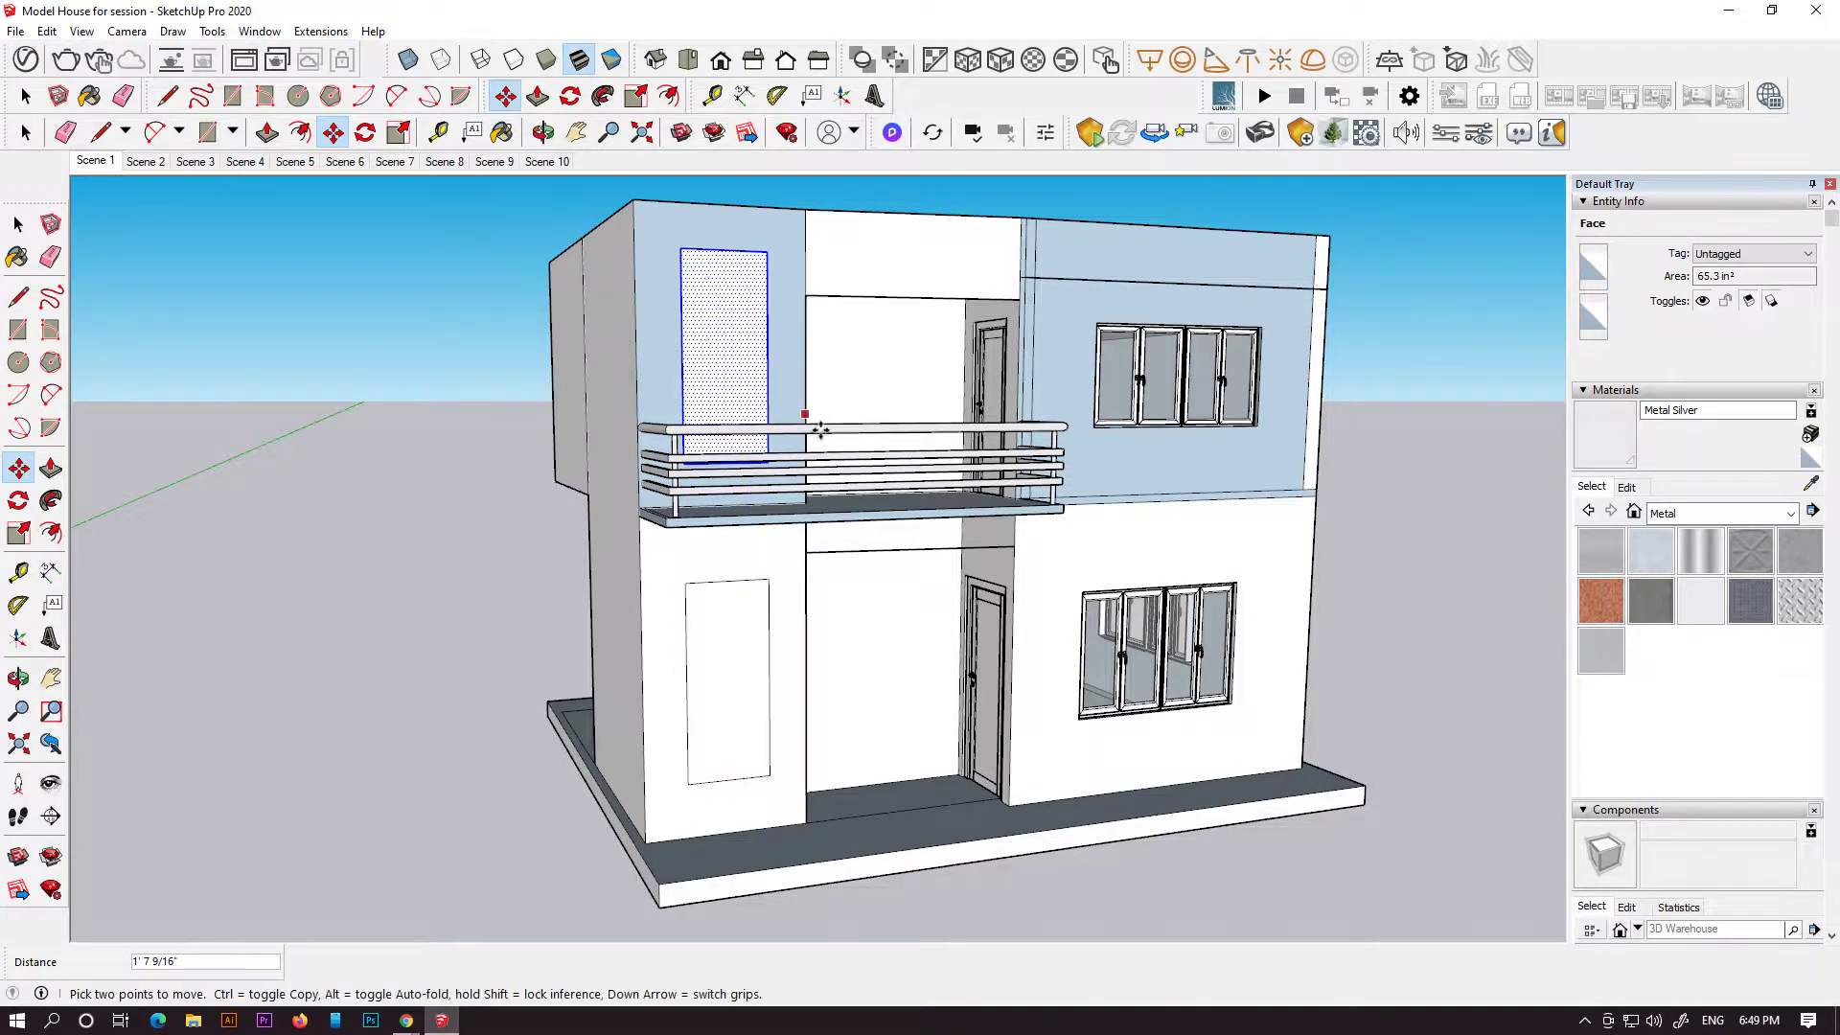
# - Copy the narrow window component from the recessed ground-floor wall on the far side to a spot outside the house
pyautogui.moveTo(757, 422); pyautogui.dragTo(720, 540, button='middle')
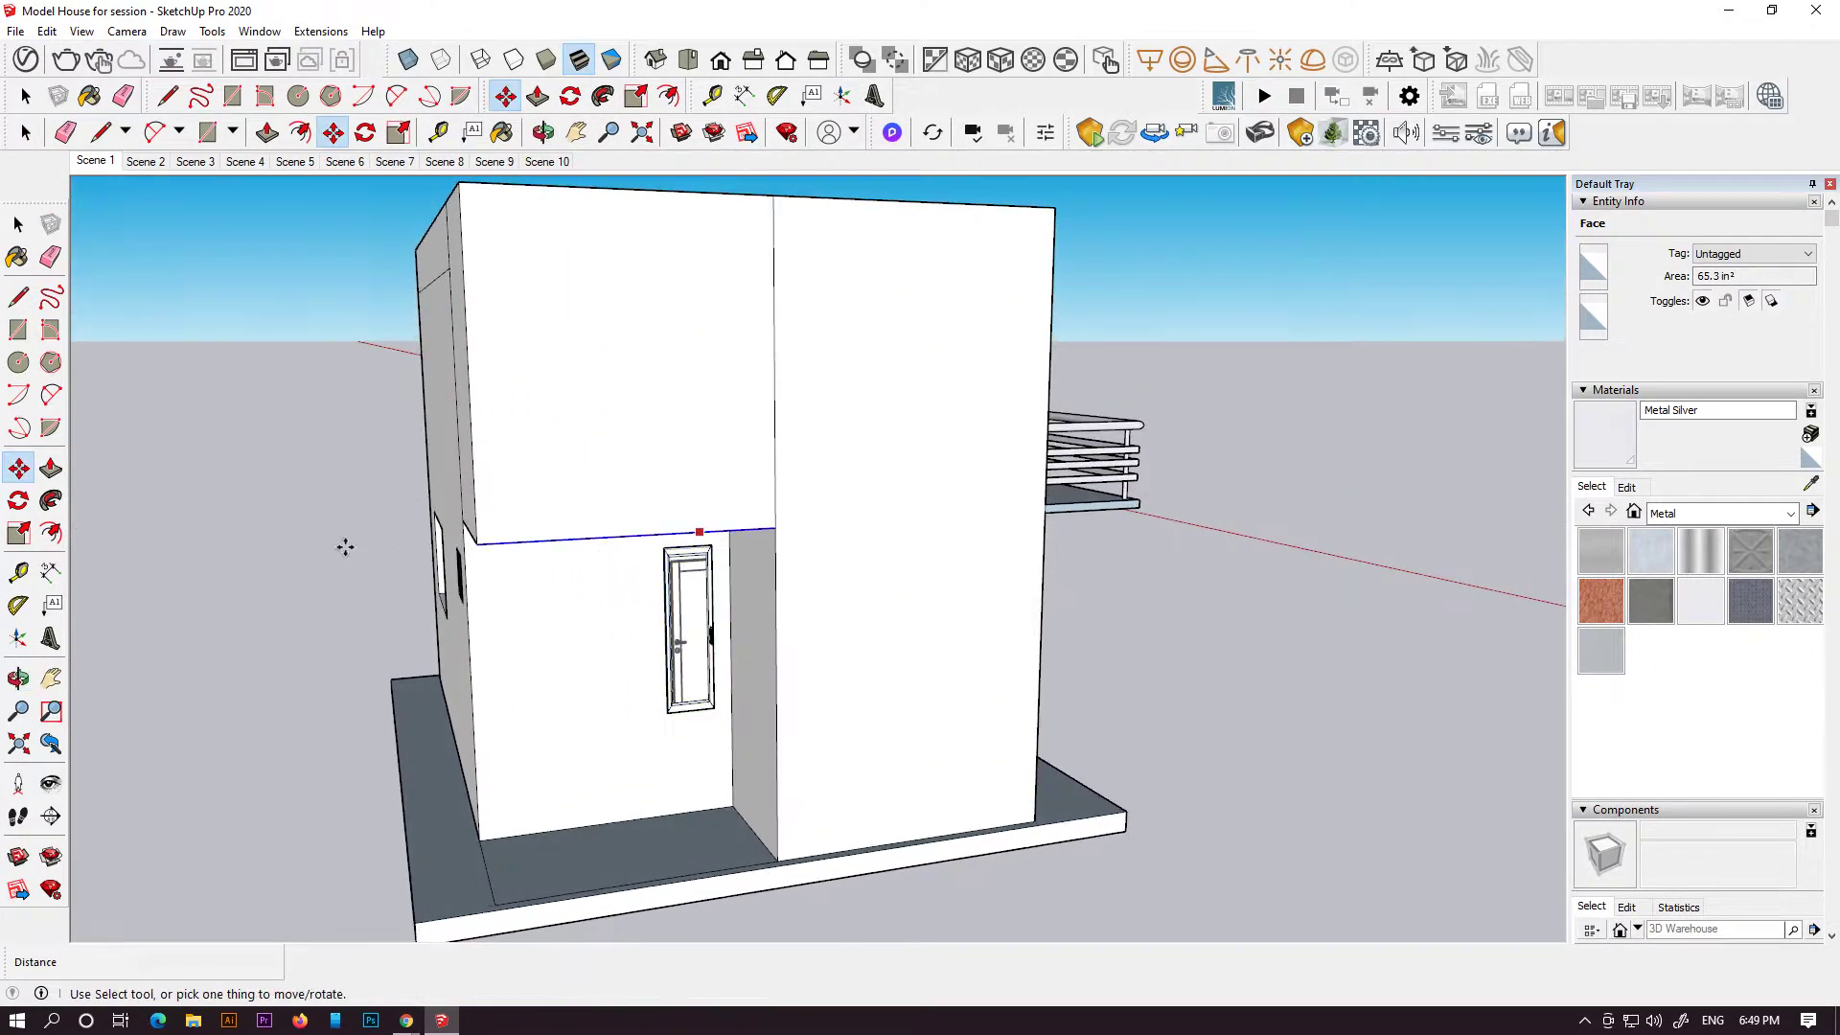
pyautogui.click(19, 226)
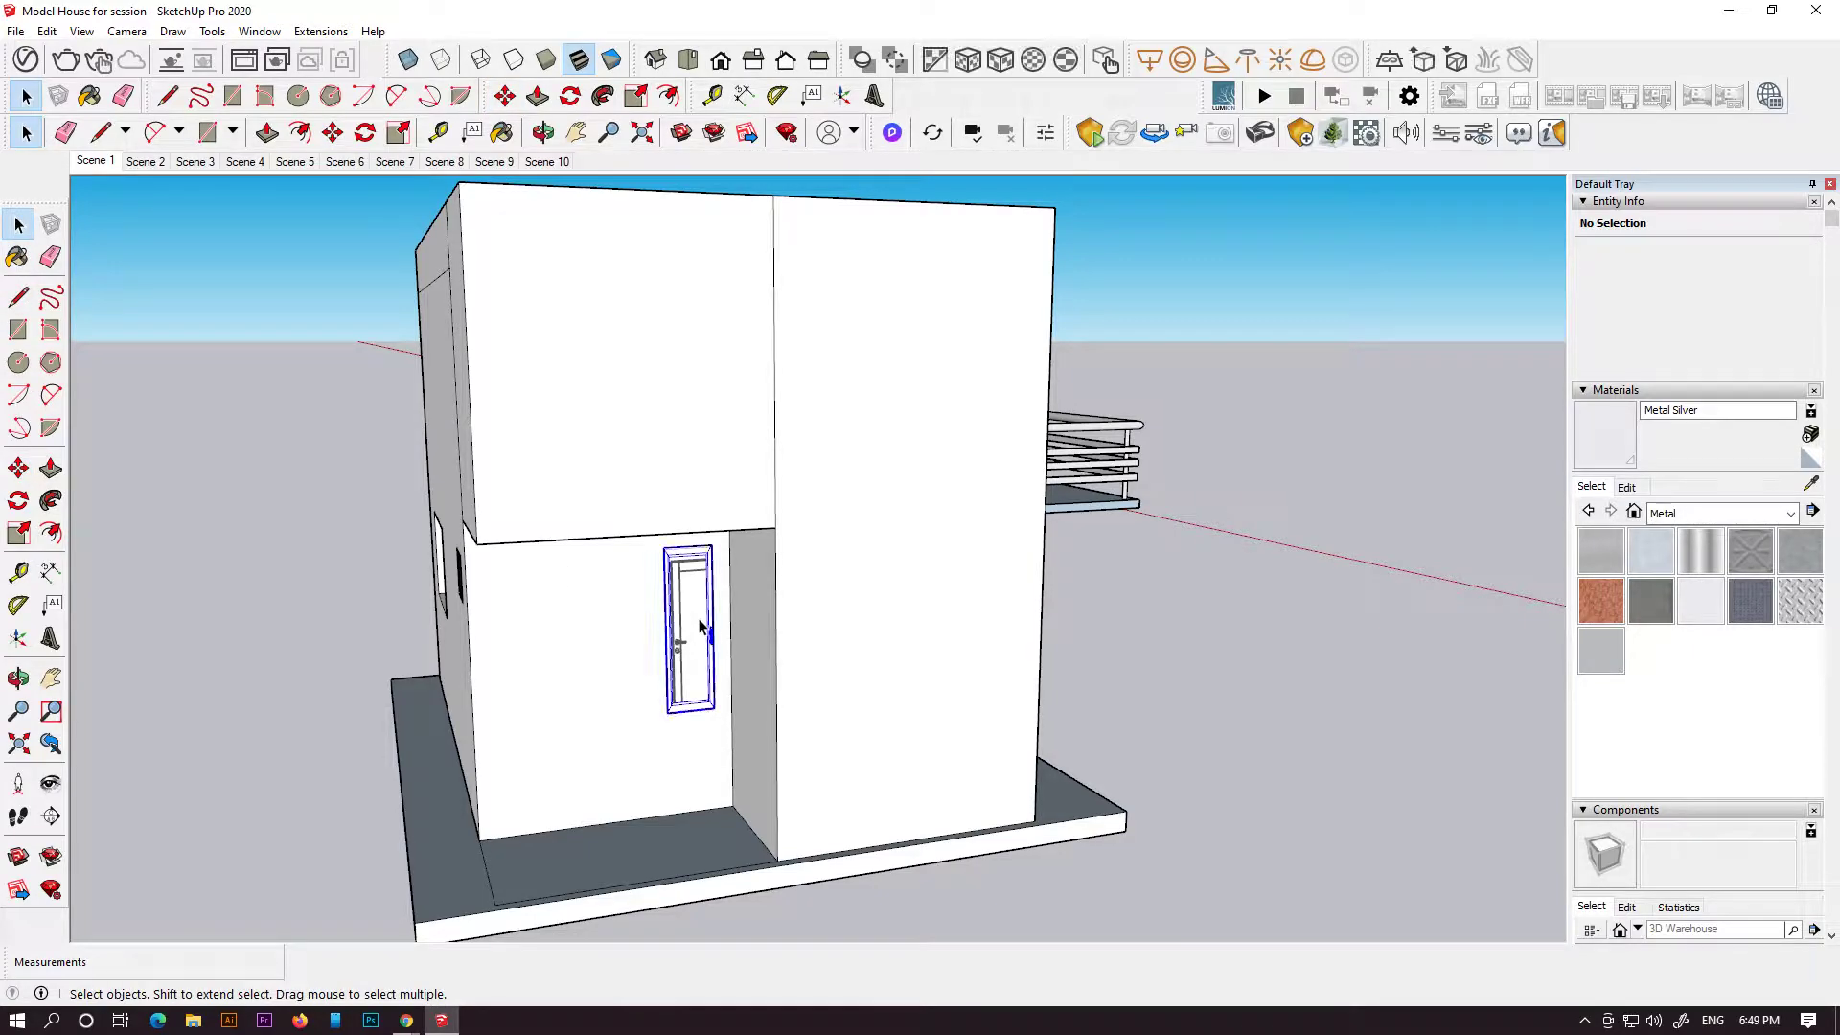
pyautogui.press('m')
pyautogui.click(707, 624)
pyautogui.press('ctrl')
pyautogui.click(1305, 692)
pyautogui.moveTo(1303, 691); pyautogui.dragTo(728, 613, button='middle')
pyautogui.click(25, 133)
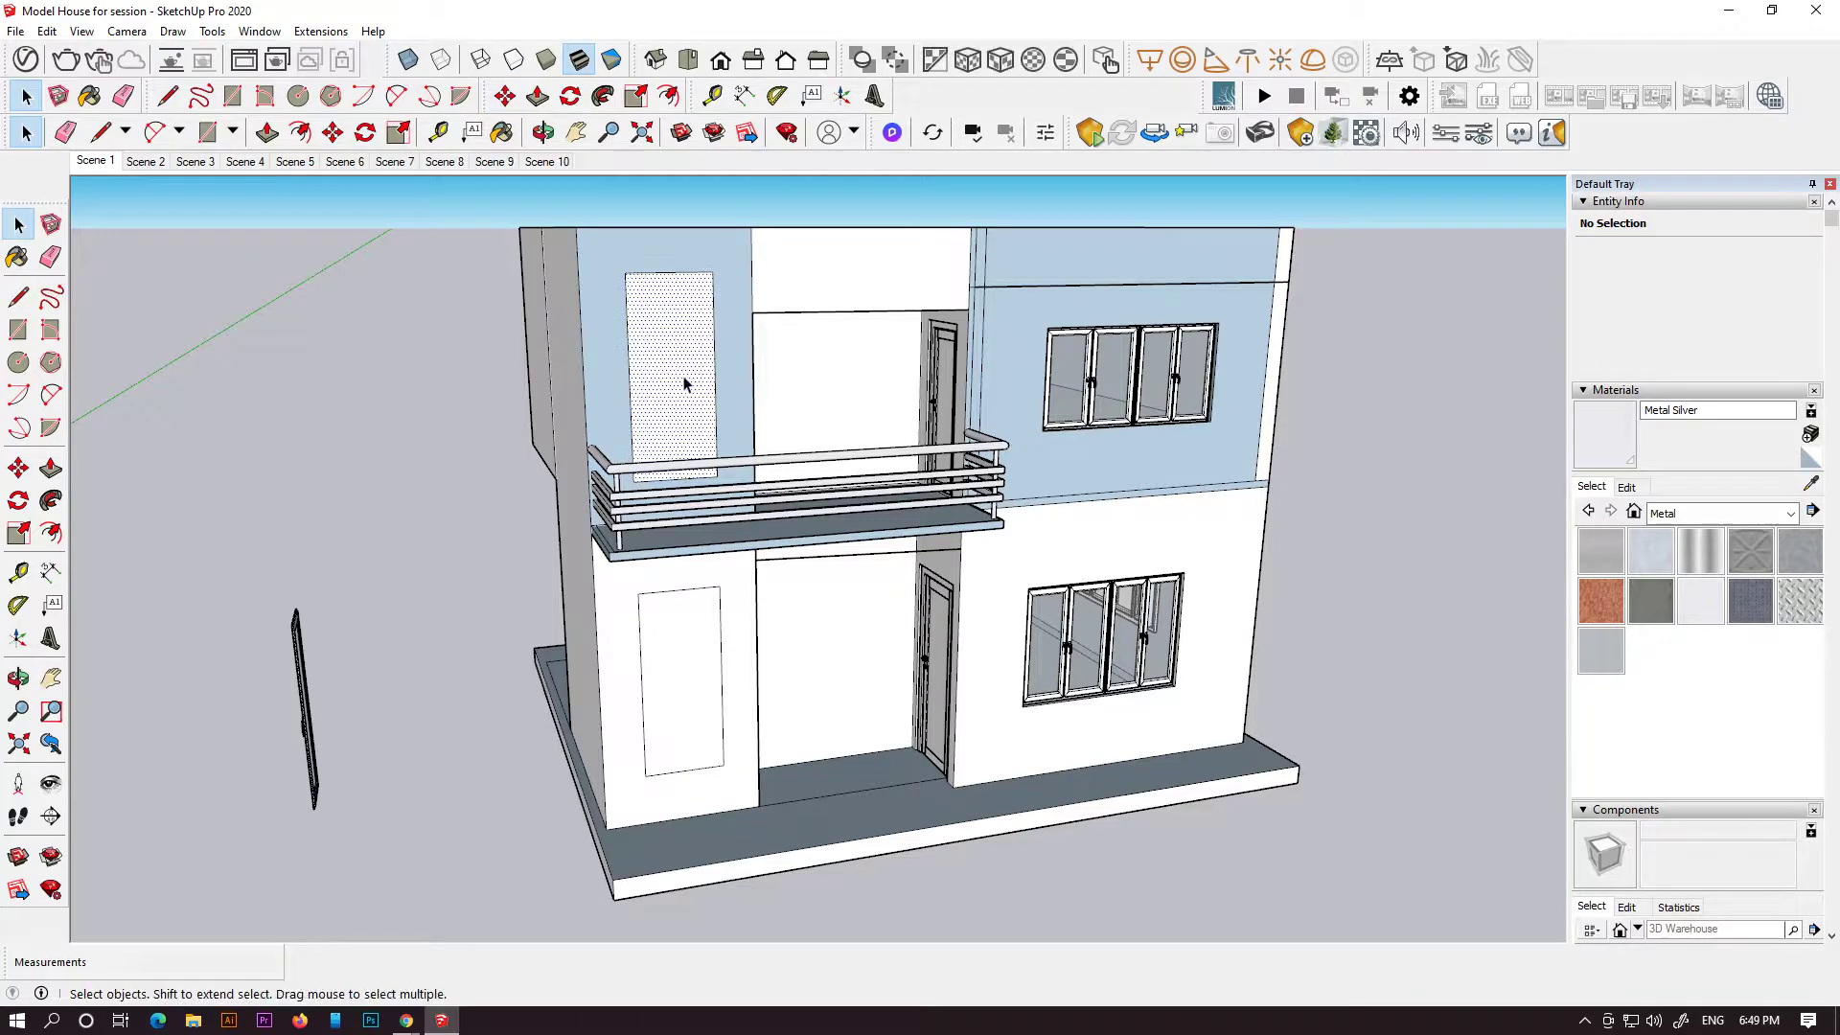
# - Push the ground-floor rectangle of the front block through the wall to cut a tall window opening
pyautogui.moveTo(707, 704); pyautogui.dragTo(824, 661, button='middle')
pyautogui.scroll(5, 824, 661)
pyautogui.moveTo(620, 678); pyautogui.dragTo(883, 647, button='middle')
pyautogui.scroll(2, 883, 650)
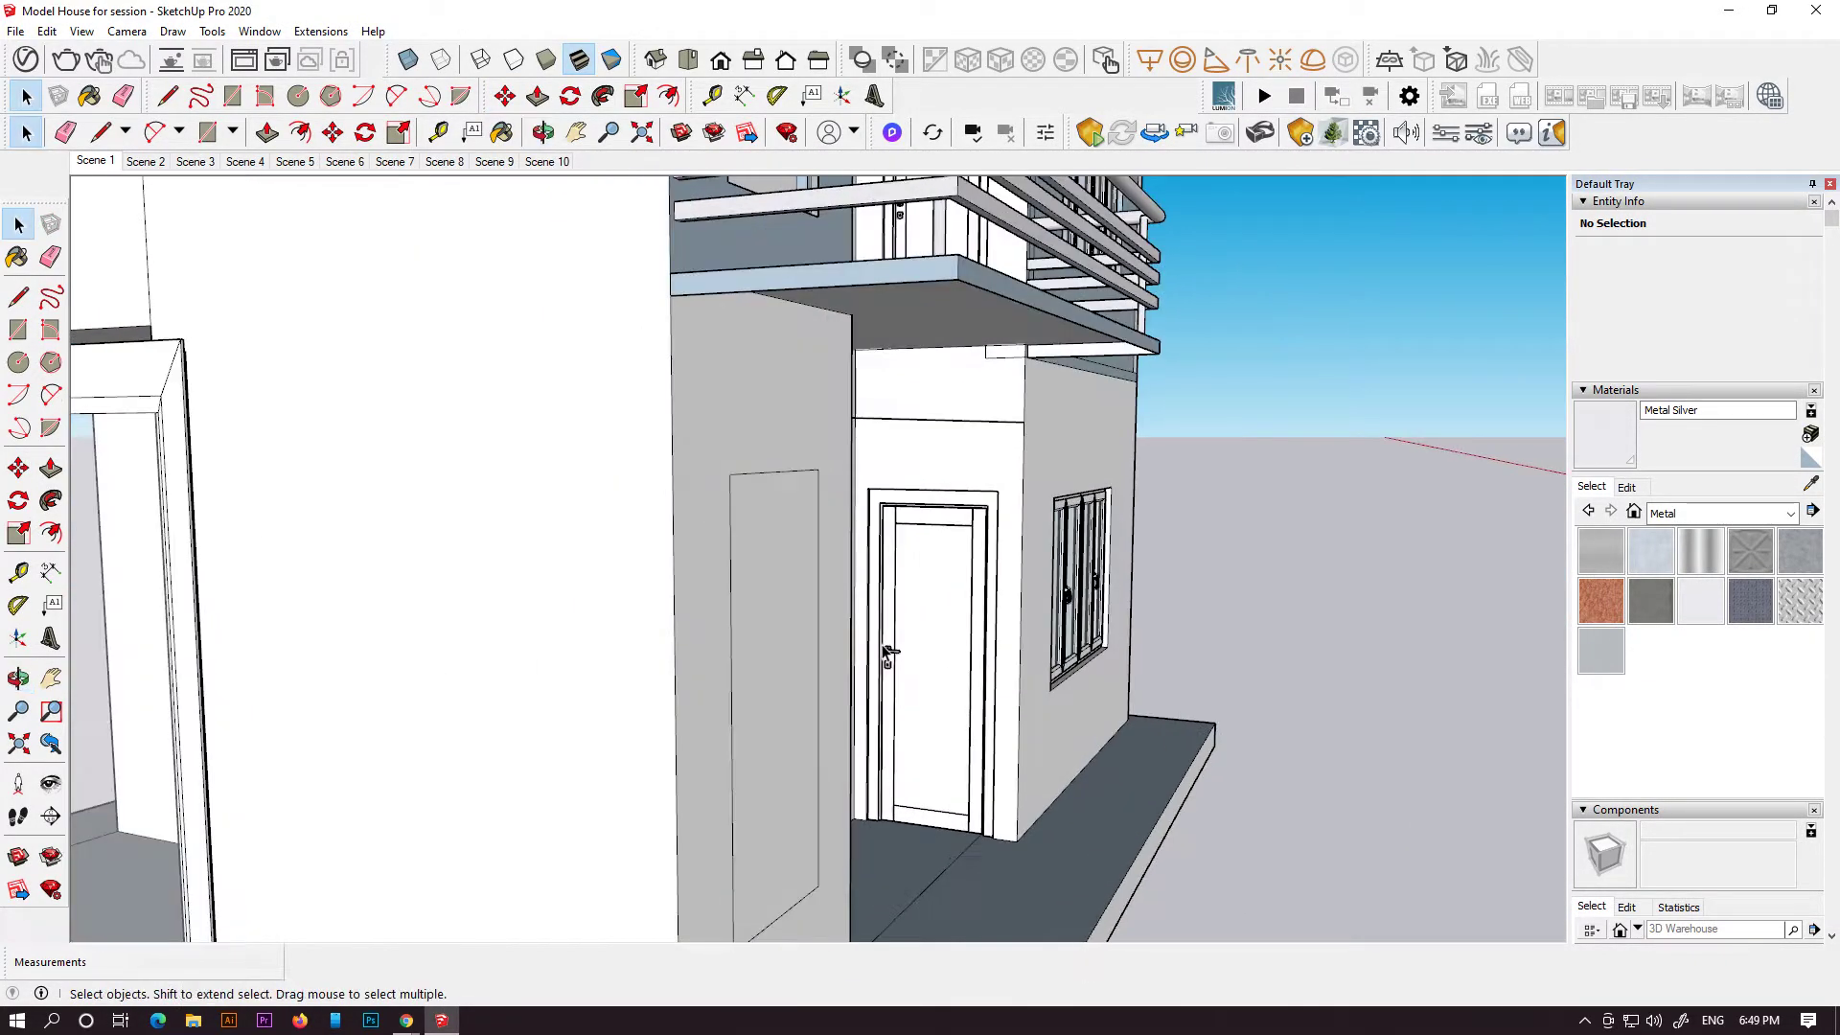
pyautogui.scroll(-5, 889, 652)
pyautogui.click(51, 467)
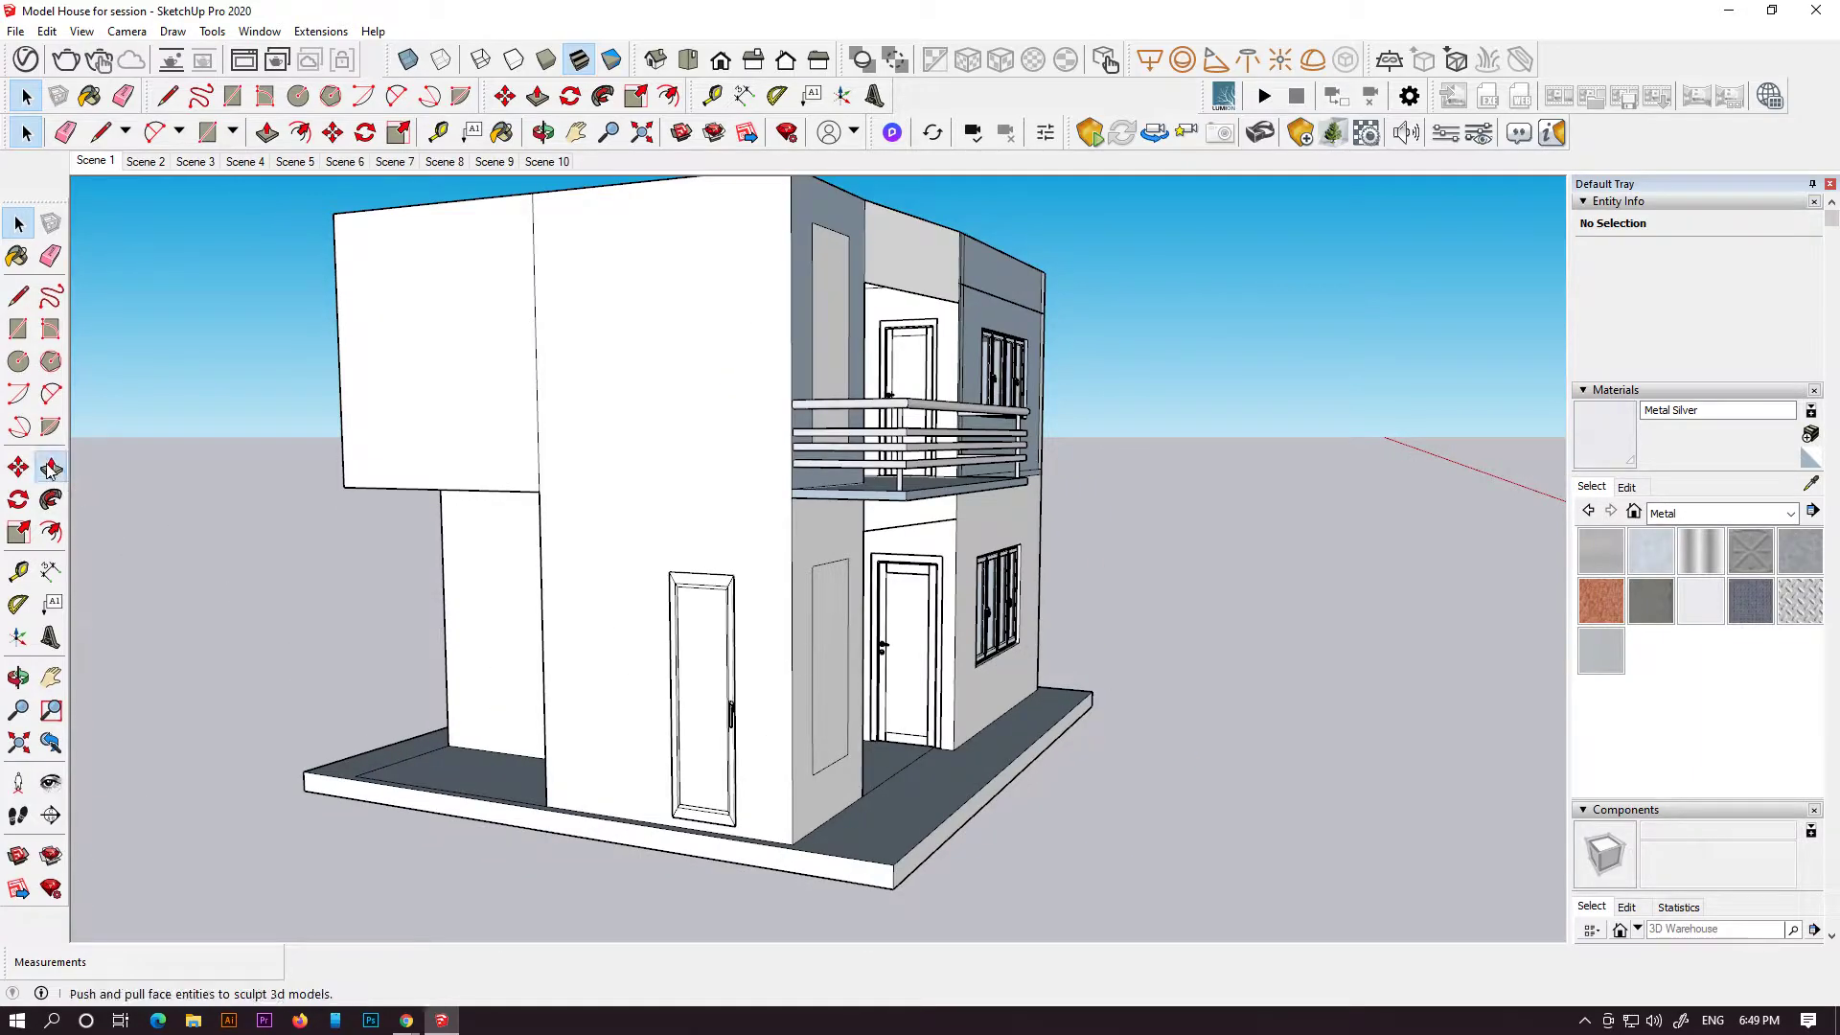
pyautogui.click(840, 627)
pyautogui.click(821, 627)
# - Push the matching upper-storey rectangle through the wall above the balcony to cut a second tall window opening
pyautogui.moveTo(821, 628); pyautogui.dragTo(779, 772, button='middle')
pyautogui.scroll(5, 598, 713)
pyautogui.doubleClick(723, 279)
pyautogui.moveTo(722, 279); pyautogui.dragTo(873, 829, button='middle')
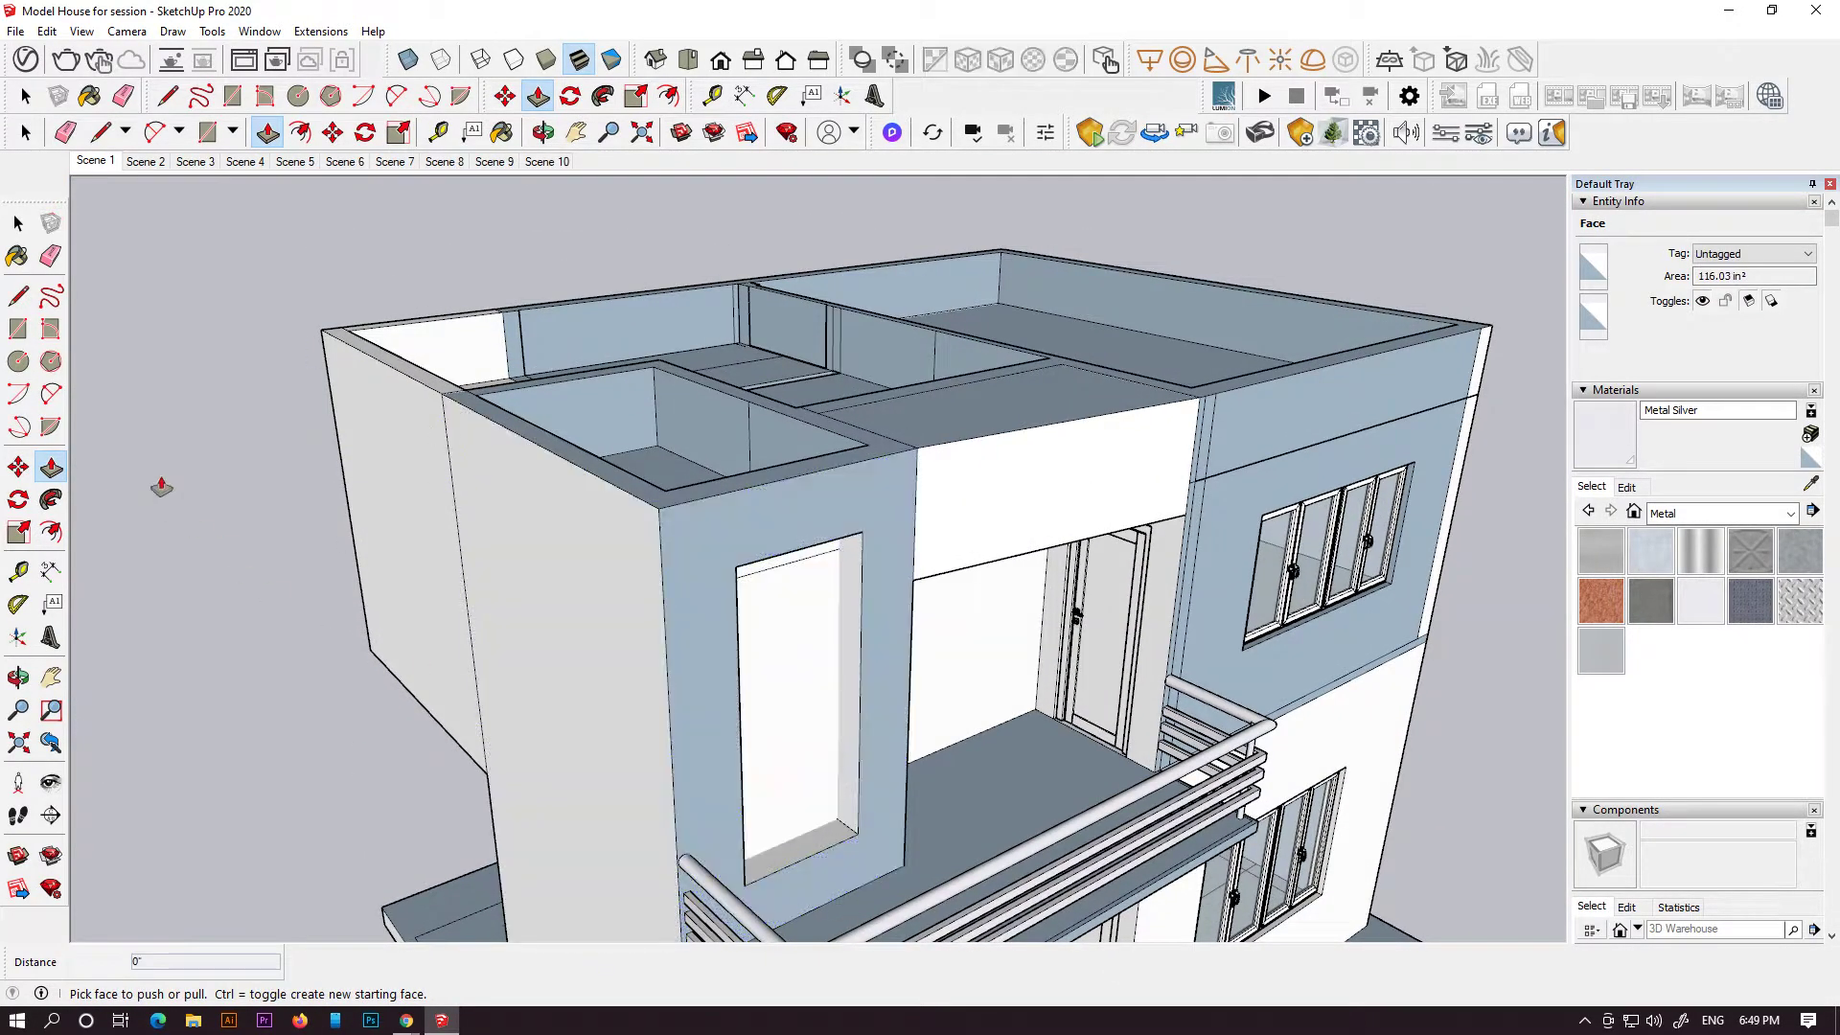
pyautogui.click(18, 223)
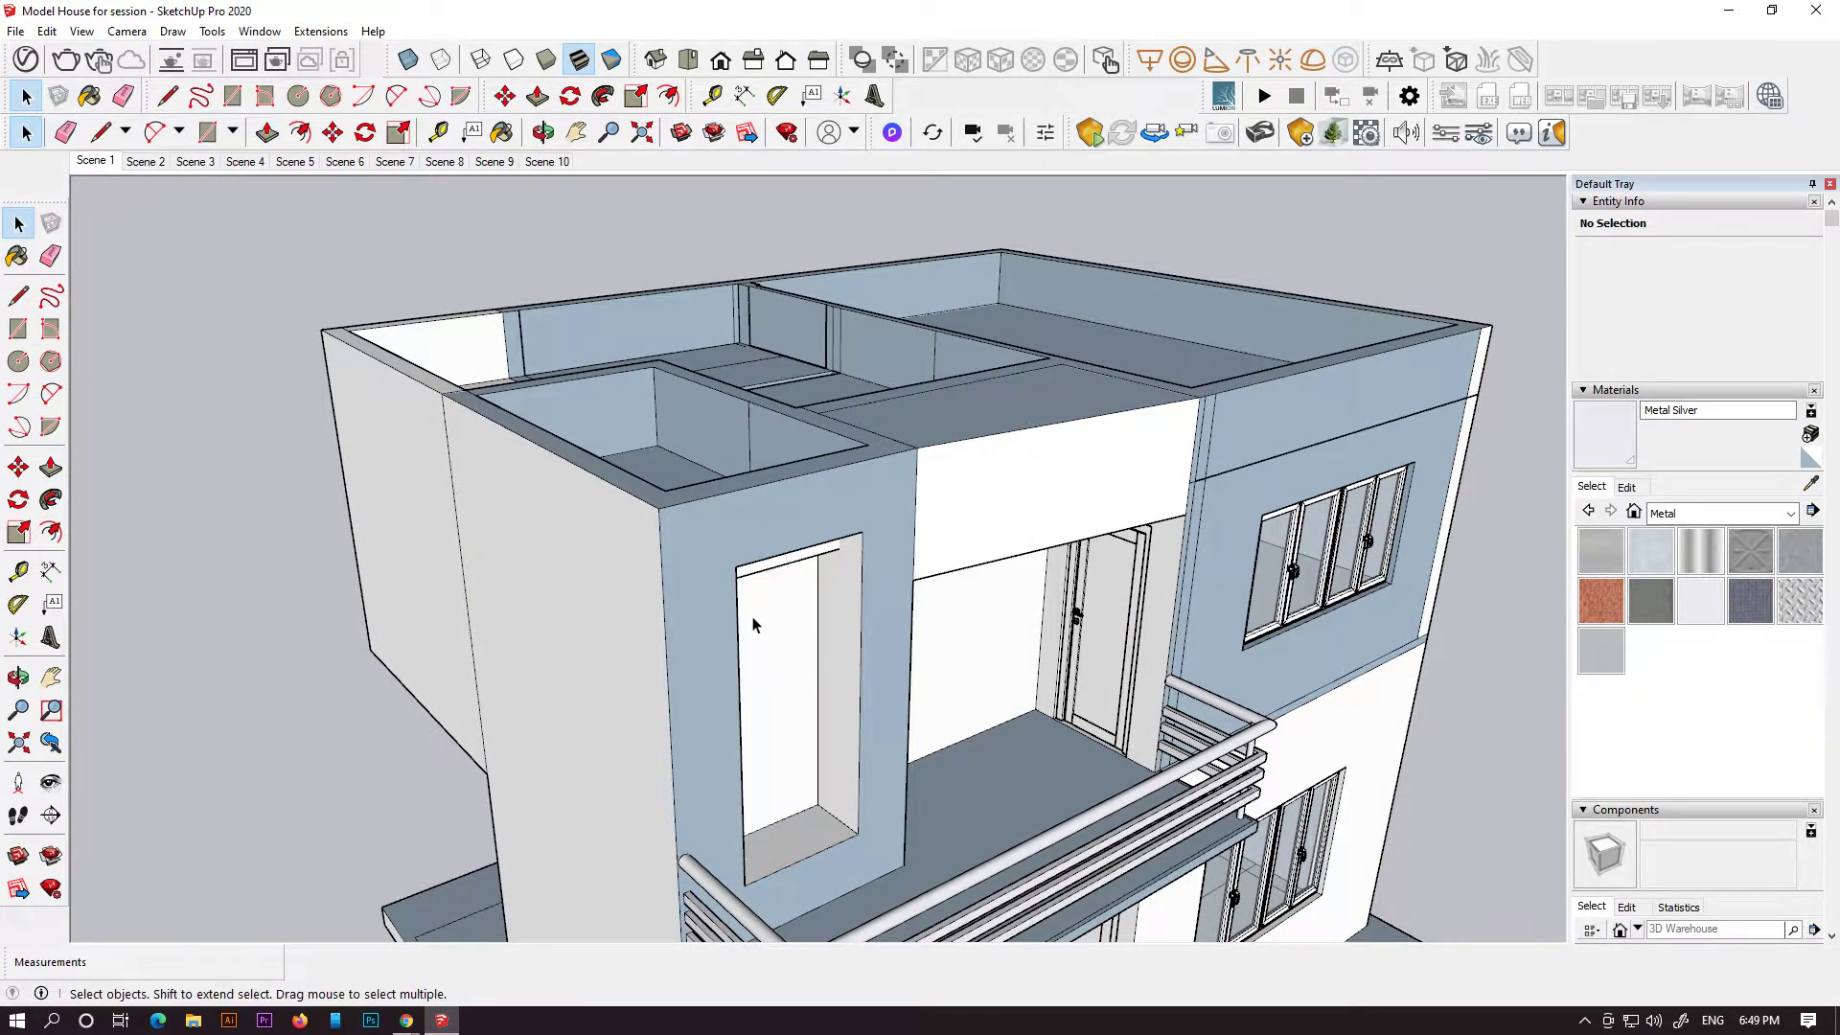
pyautogui.scroll(-6, 811, 682)
pyautogui.press('Delete')
# - Rotate the loose narrow window copy about the vertical axis so that it faces the same way as the front wall
pyautogui.scroll(-3, 894, 843)
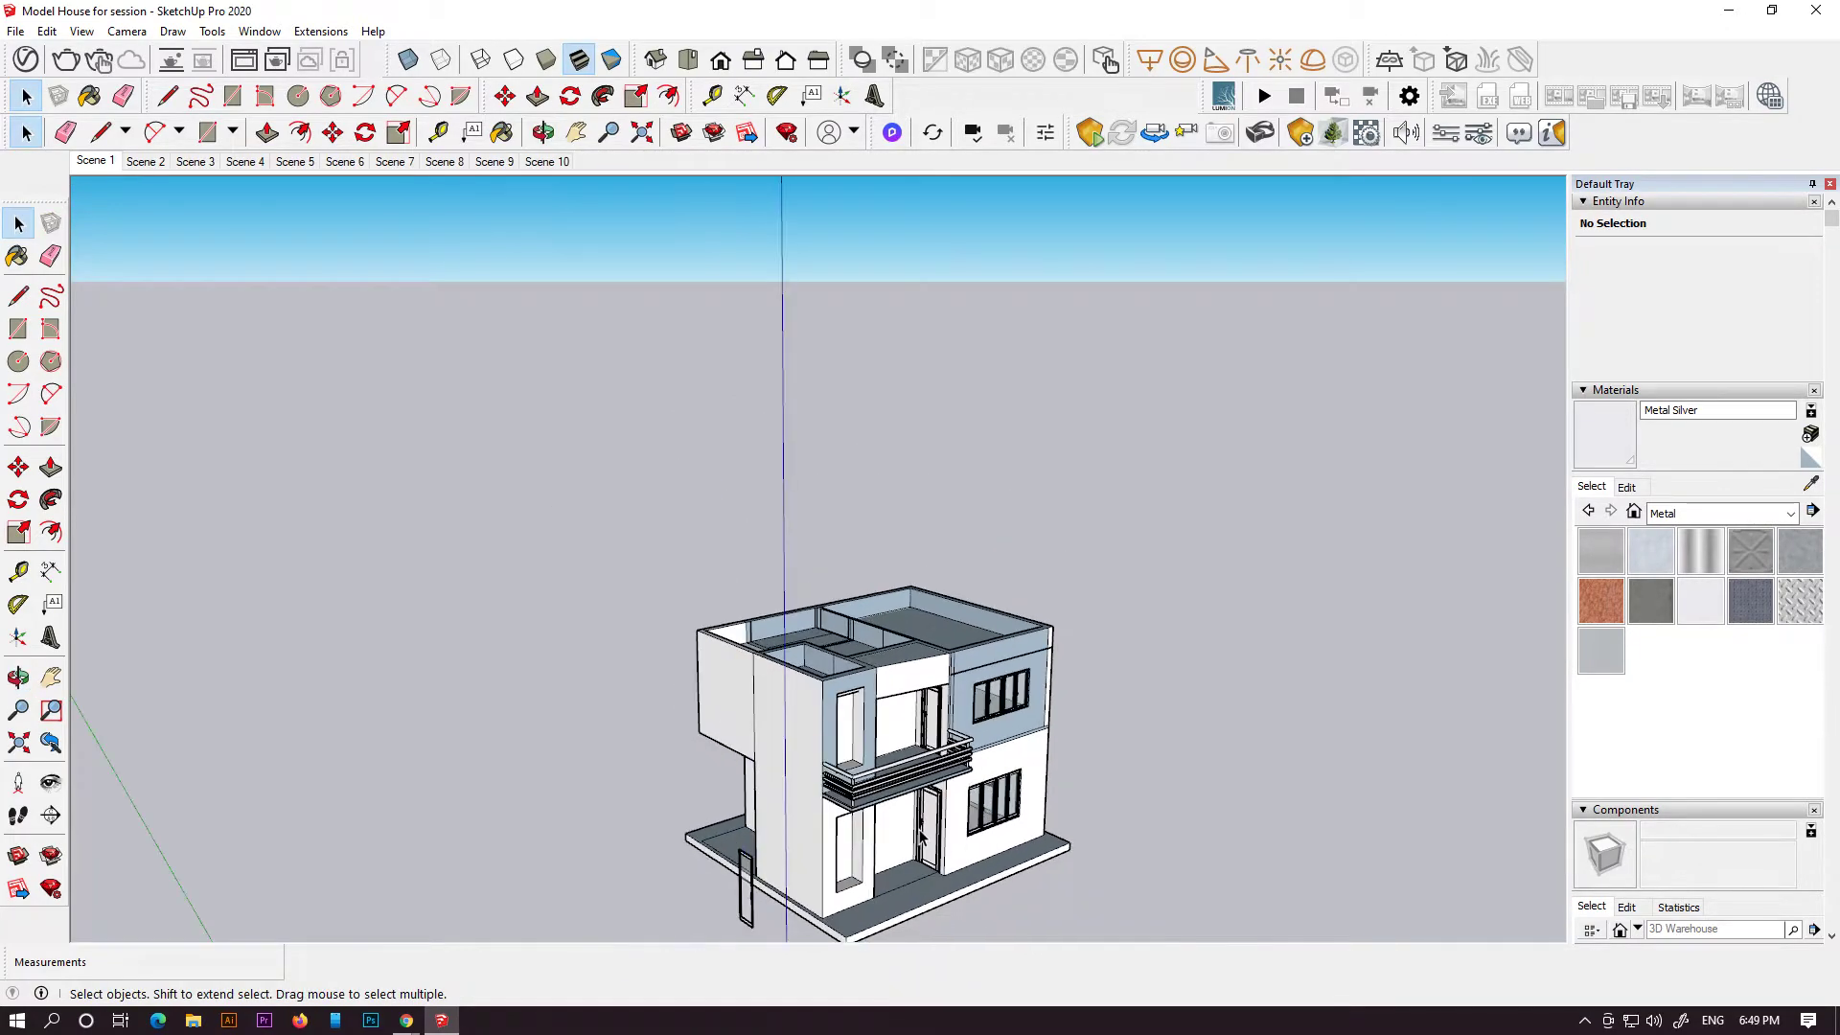
pyautogui.keyDown('shift'); pyautogui.moveTo(742, 881); pyautogui.dragTo(702, 762, button='middle'); pyautogui.keyUp('shift')
pyautogui.scroll(2, 662, 764)
pyautogui.click(725, 784)
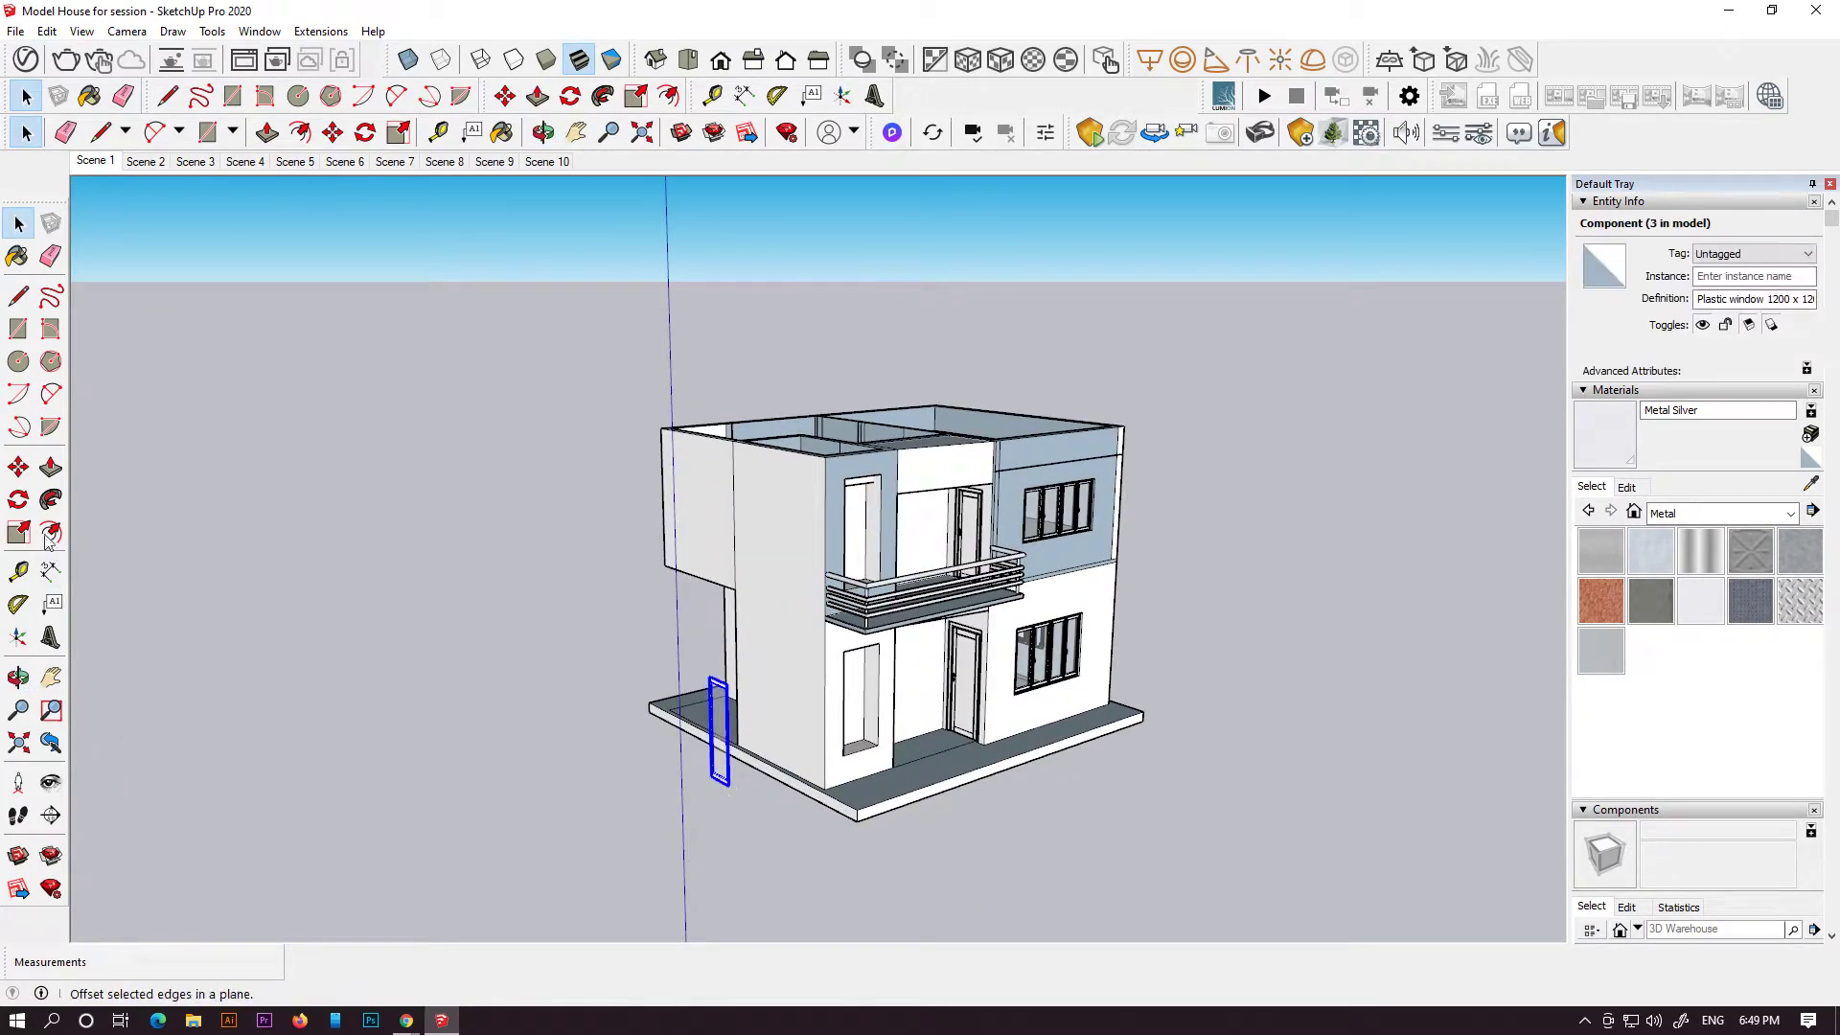
pyautogui.click(21, 503)
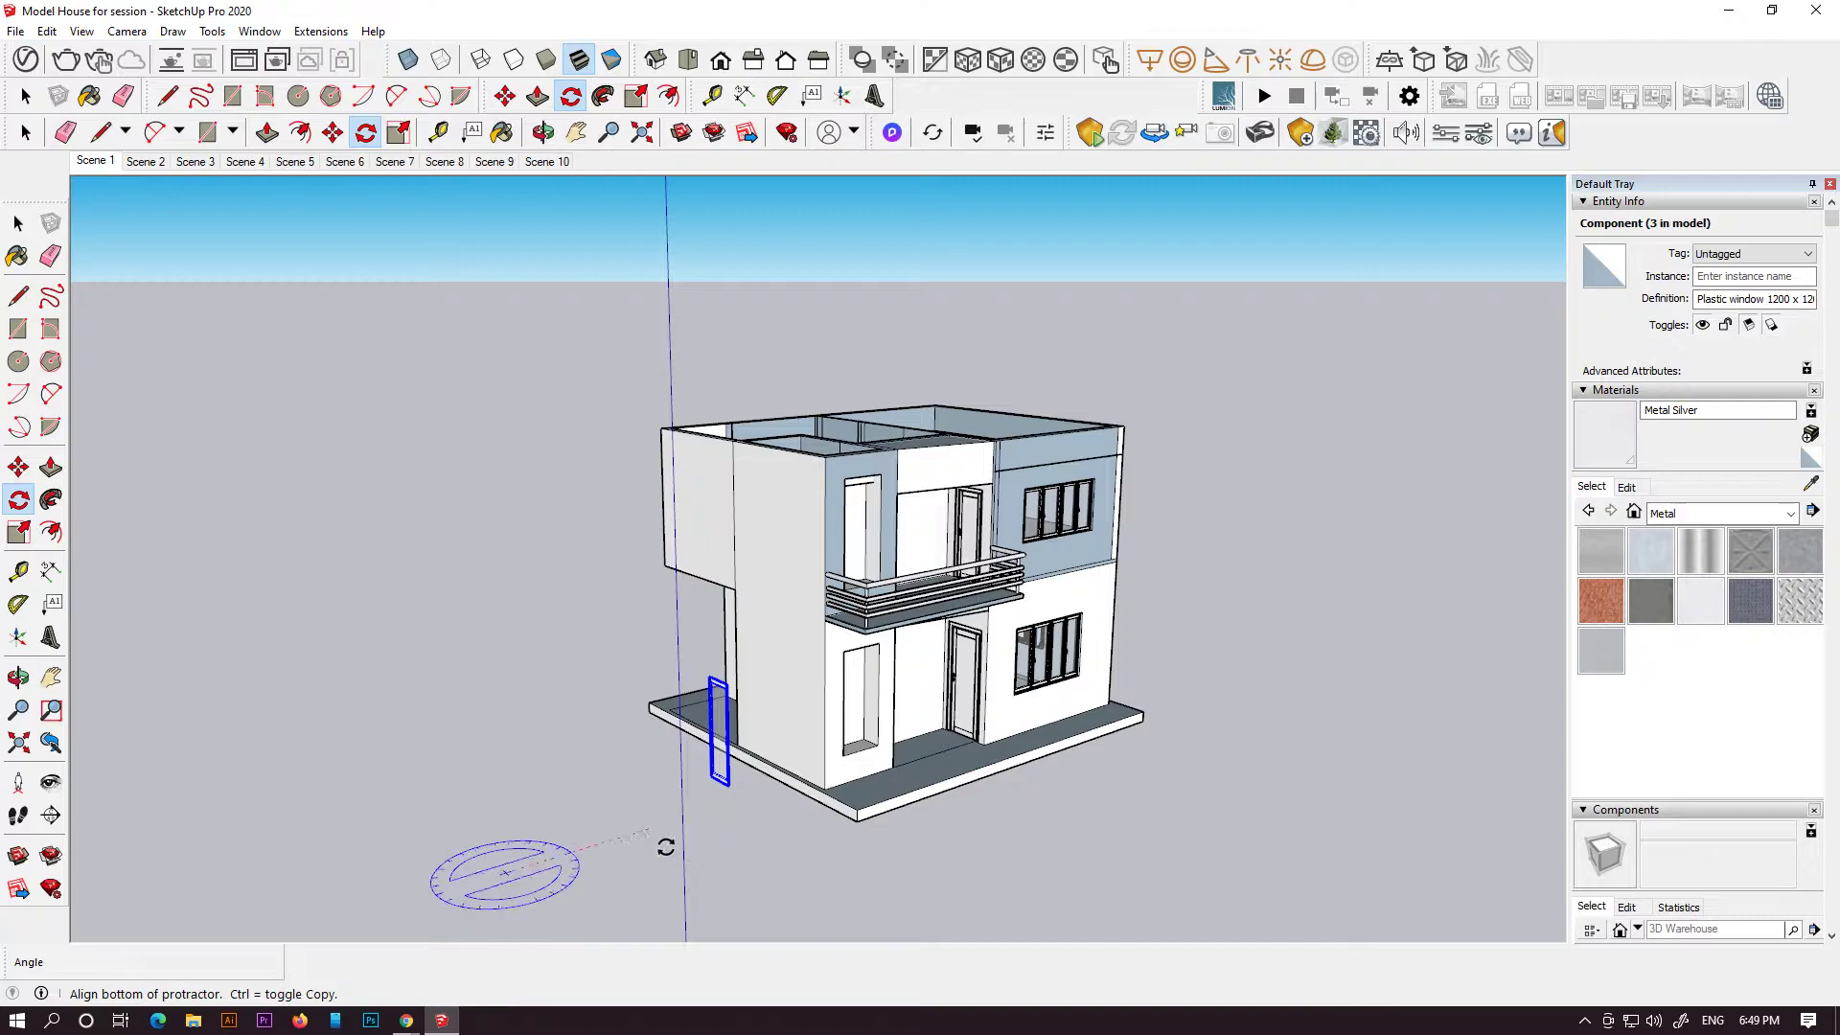
pyautogui.click(666, 847)
pyautogui.click(548, 901)
pyautogui.moveTo(548, 901); pyautogui.dragTo(488, 699, button='middle')
pyautogui.scroll(3, 450, 824)
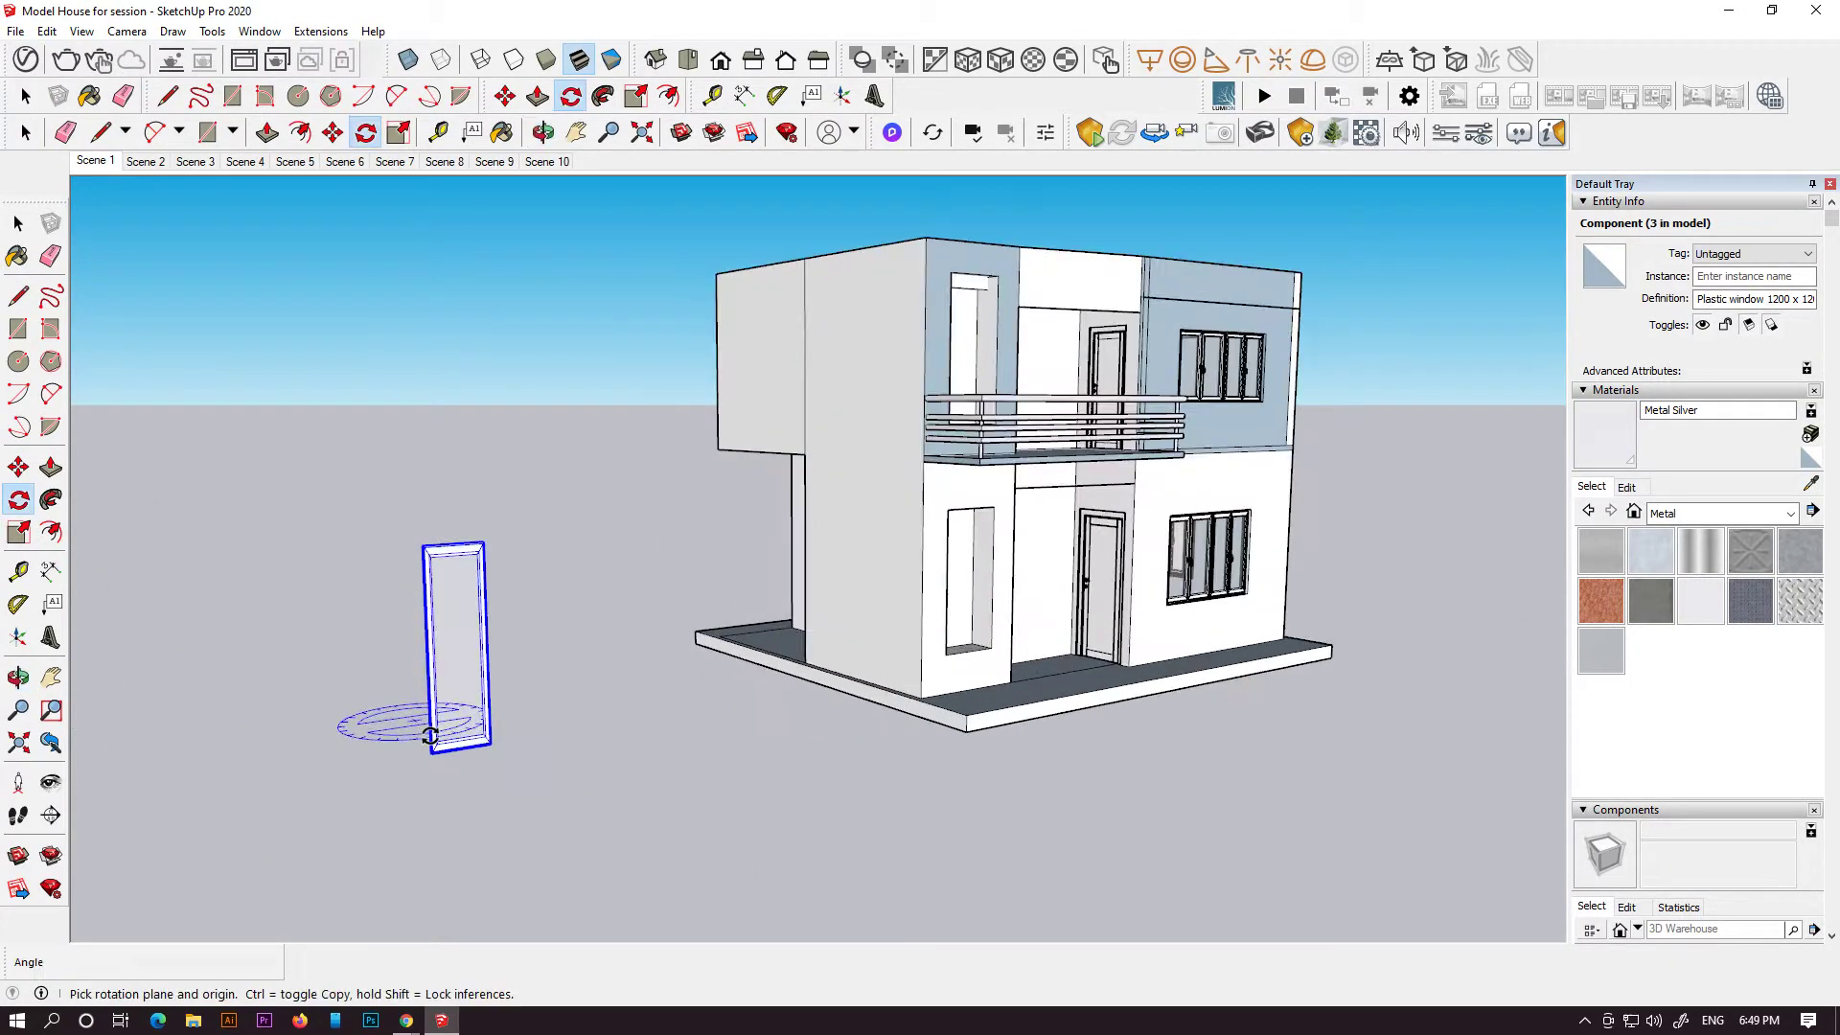
pyautogui.press('m')
pyautogui.scroll(5, 557, 766)
pyautogui.moveTo(520, 760); pyautogui.dragTo(263, 682, button='middle')
pyautogui.press('q')
pyautogui.click(698, 784)
pyautogui.press('Escape')
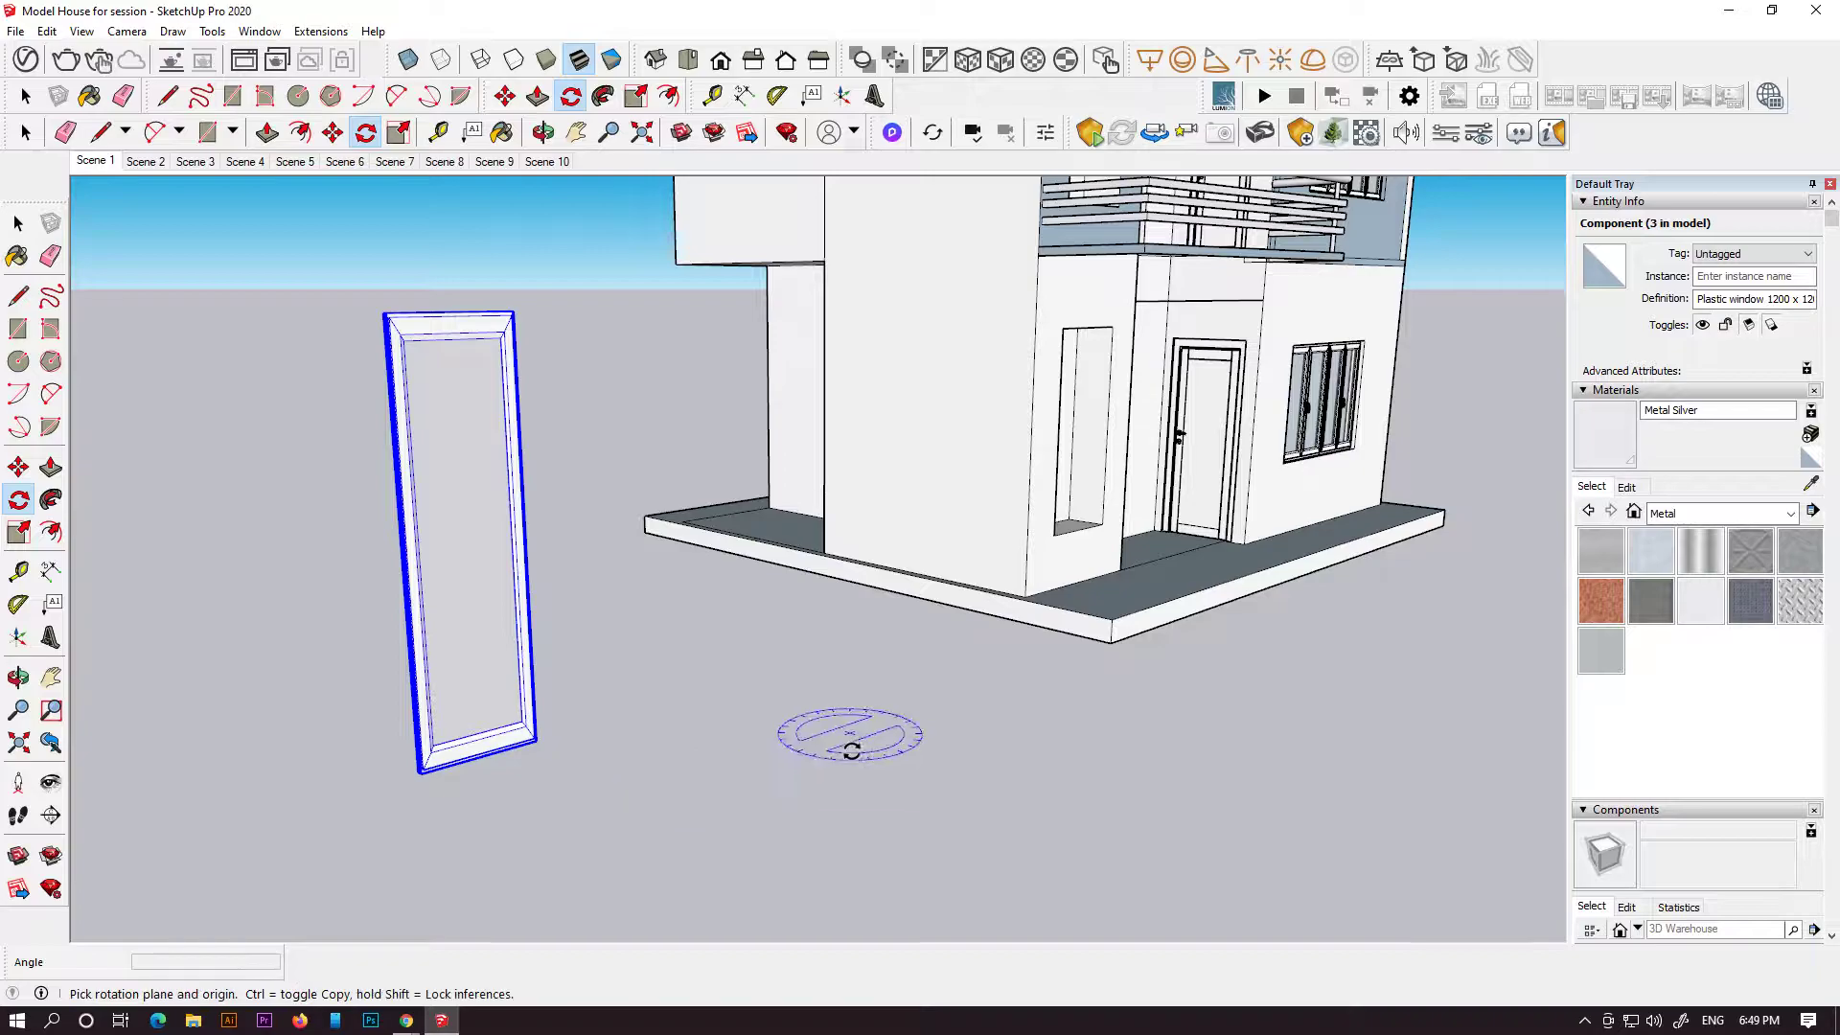
# - Copy the loose narrow window into the front block's ground-floor opening, aligned with the opening's lower corner
pyautogui.press('m')
pyautogui.press('ctrl')
pyautogui.click(556, 751)
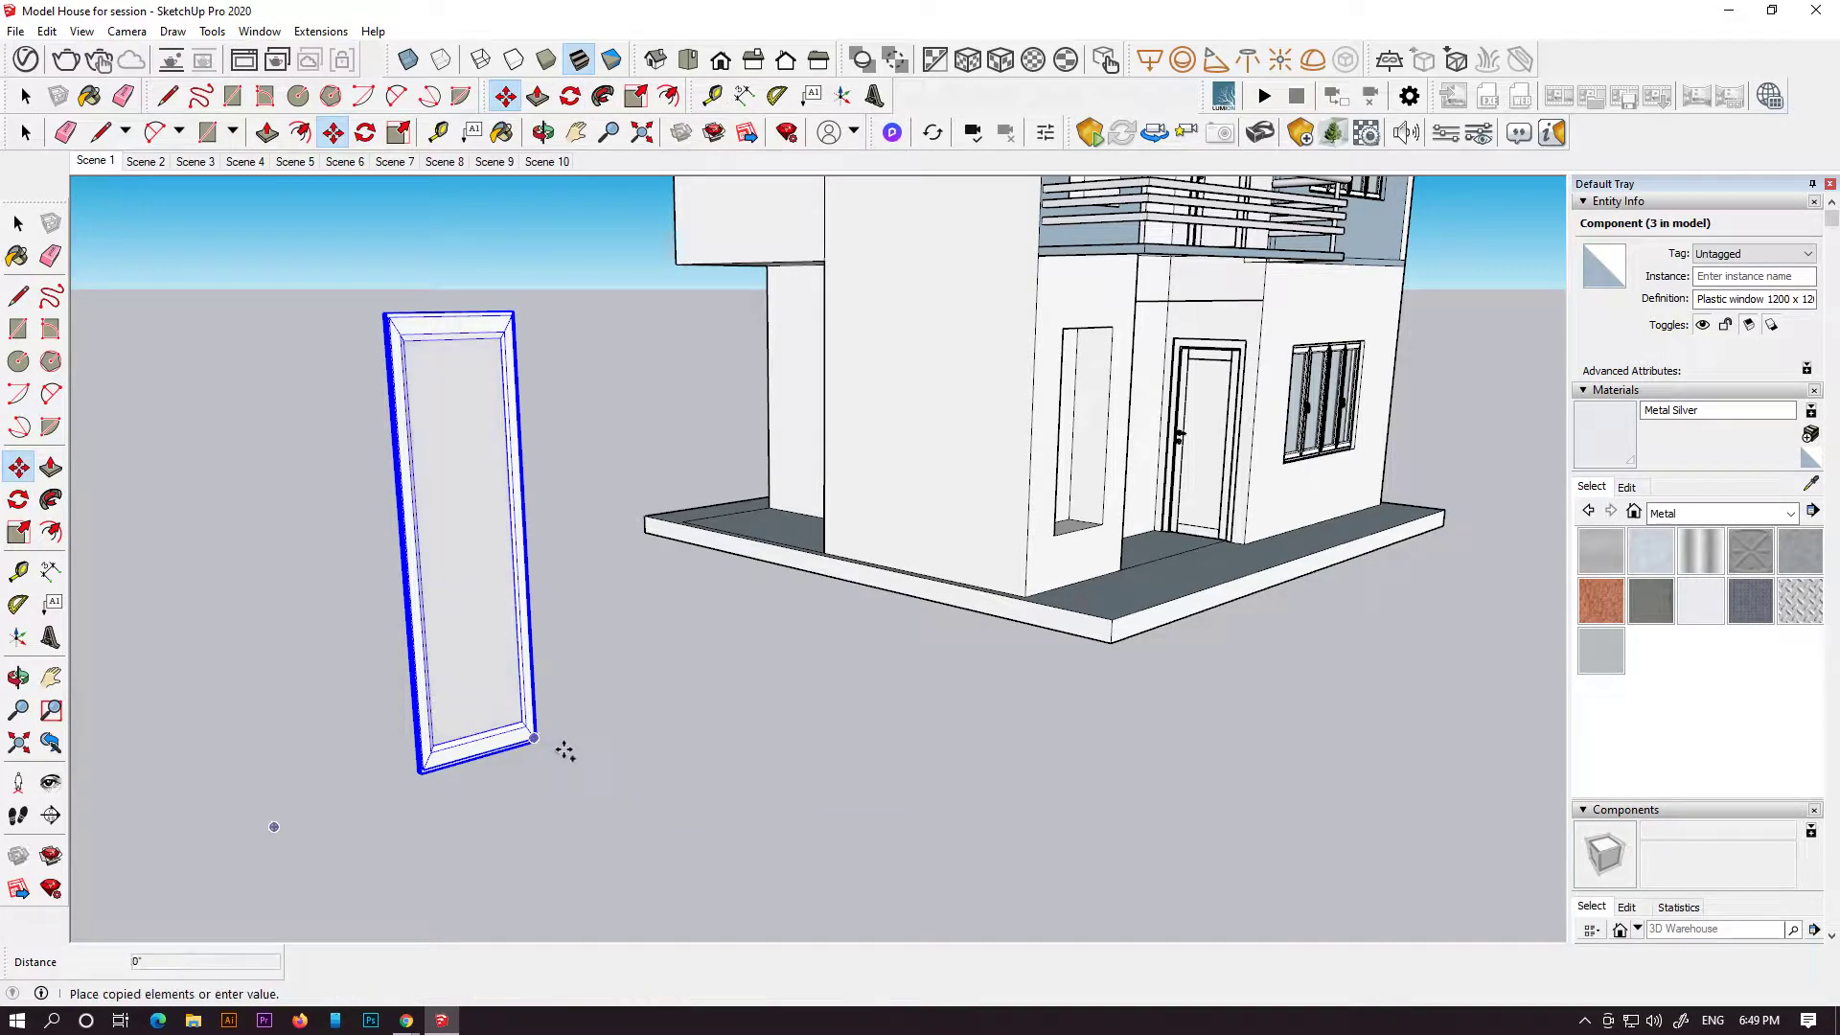
pyautogui.keyDown('shift'); pyautogui.moveTo(1197, 688); pyautogui.dragTo(813, 814, button='middle'); pyautogui.keyUp('shift')
pyautogui.scroll(3, 826, 653)
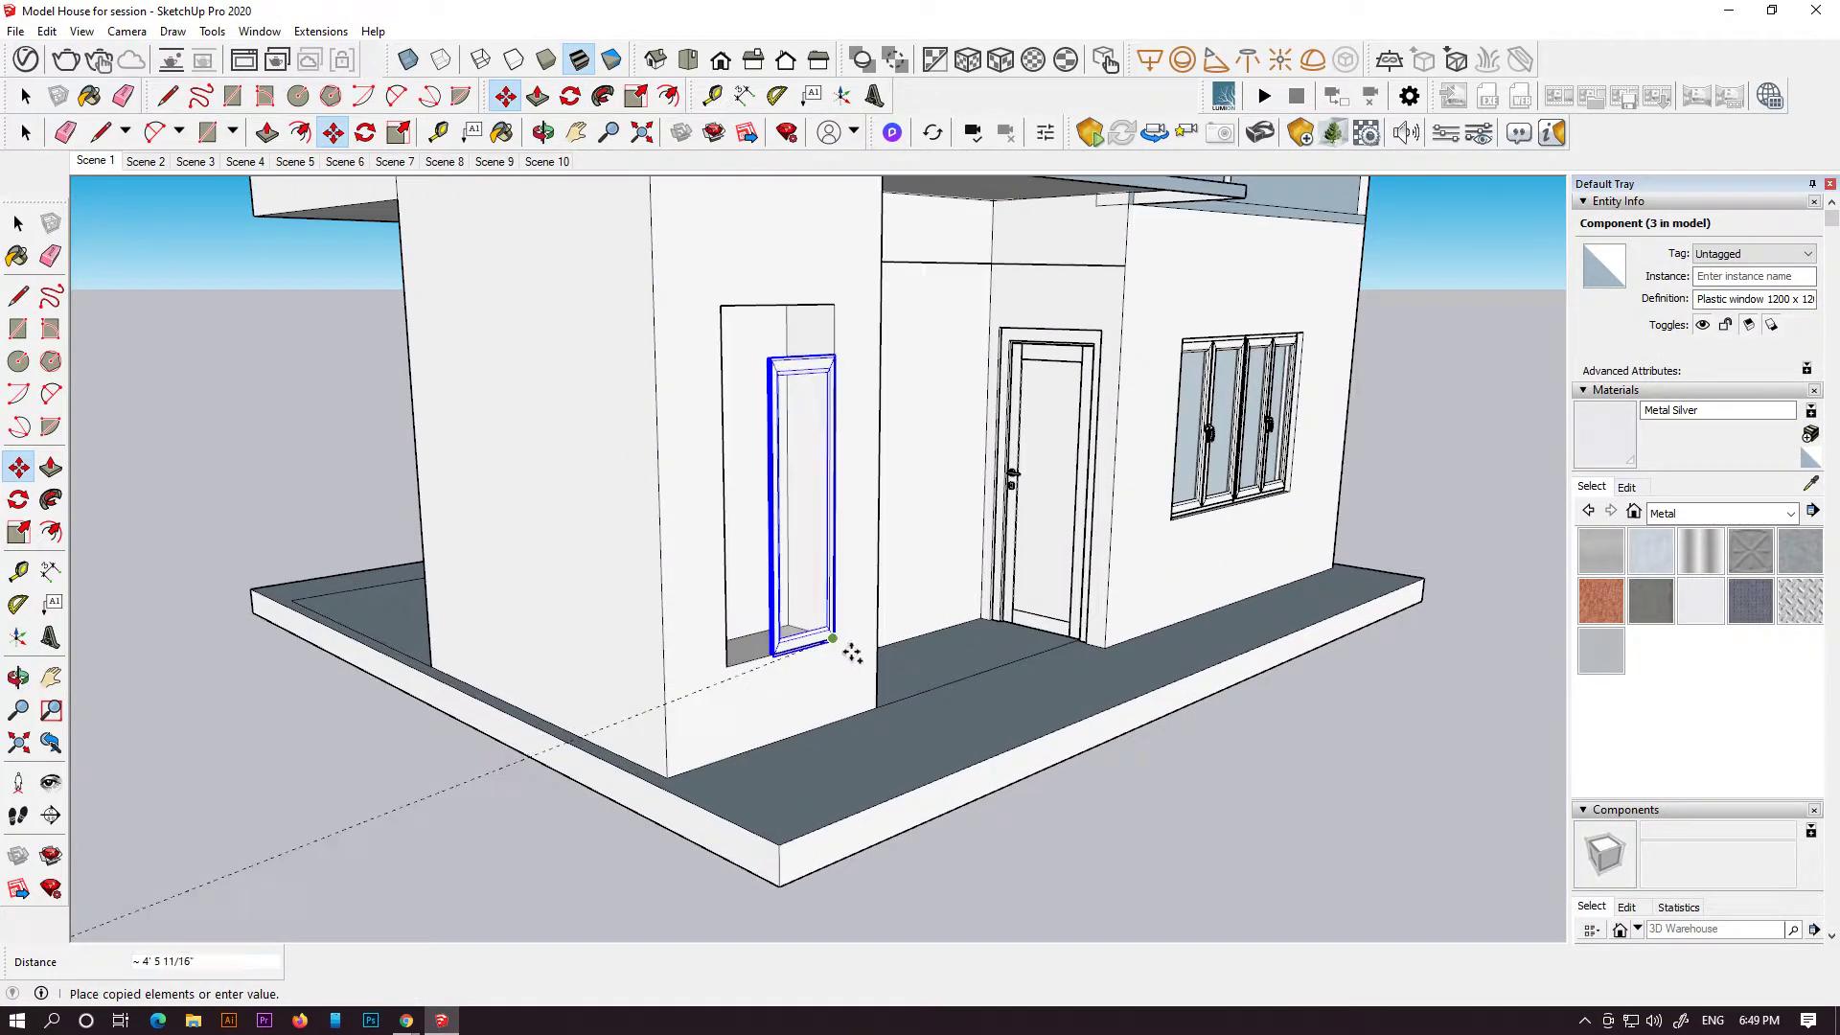
pyautogui.click(848, 651)
# - Copy the placed narrow window up into the upper-storey opening behind the balcony and scale the copy to fill it
pyautogui.press('ctrl')
pyautogui.click(847, 653)
pyautogui.keyDown('shift'); pyautogui.moveTo(1064, 394); pyautogui.dragTo(1058, 831, button='middle'); pyautogui.keyUp('shift')
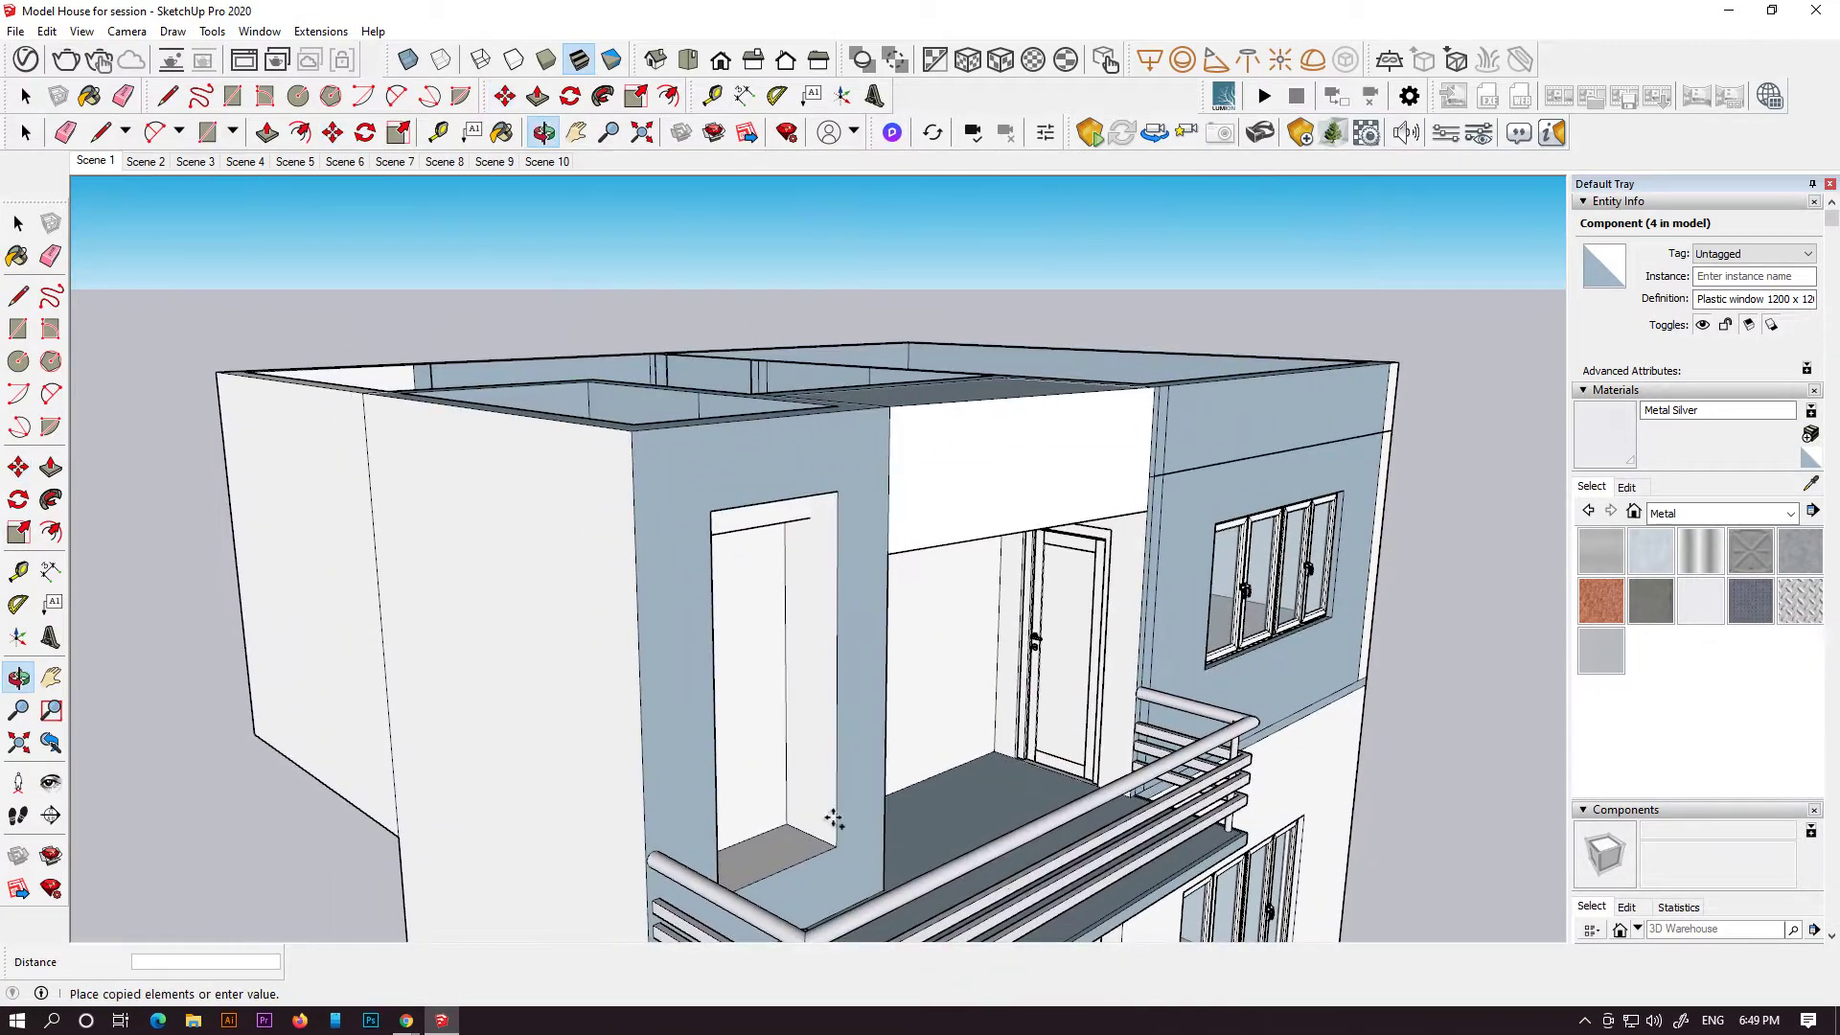
pyautogui.click(849, 853)
pyautogui.press('s')
pyautogui.moveTo(780, 571); pyautogui.dragTo(734, 546)
# - Scale the narrow ground-floor window from its upper corner to fill its opening
pyautogui.scroll(-2, 734, 553)
pyautogui.keyDown('shift'); pyautogui.moveTo(830, 783); pyautogui.dragTo(857, 522, button='middle'); pyautogui.keyUp('shift')
pyautogui.scroll(3, 819, 617)
pyautogui.click(817, 618)
pyautogui.moveTo(795, 578); pyautogui.dragTo(744, 528)
pyautogui.scroll(-2, 862, 575)
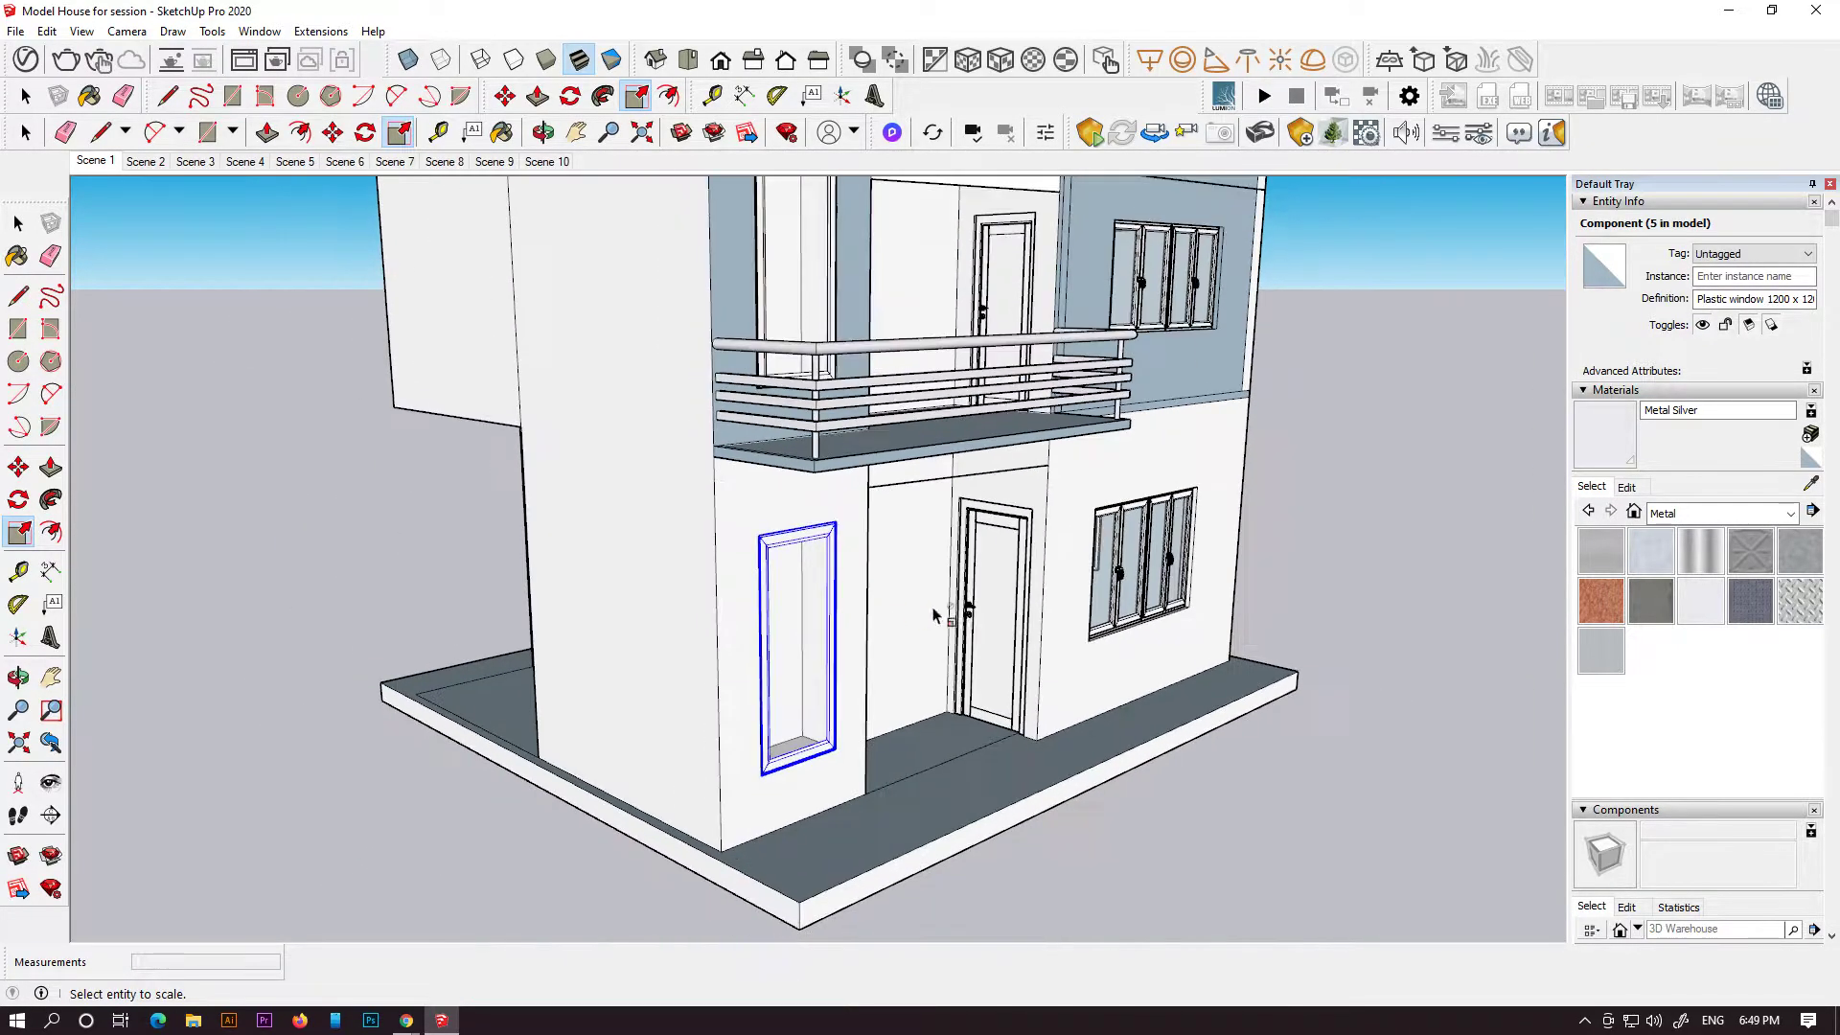
# - Delete the leftover narrow window standing beside the house
pyautogui.moveTo(911, 613); pyautogui.dragTo(636, 562, button='middle')
pyautogui.scroll(-3, 636, 562)
pyautogui.moveTo(815, 575)
pyautogui.mouseDown(button='middle')
pyautogui.moveTo(722, 517)
pyautogui.moveTo(891, 508)
pyautogui.moveTo(824, 567)
pyautogui.mouseUp(button='middle')
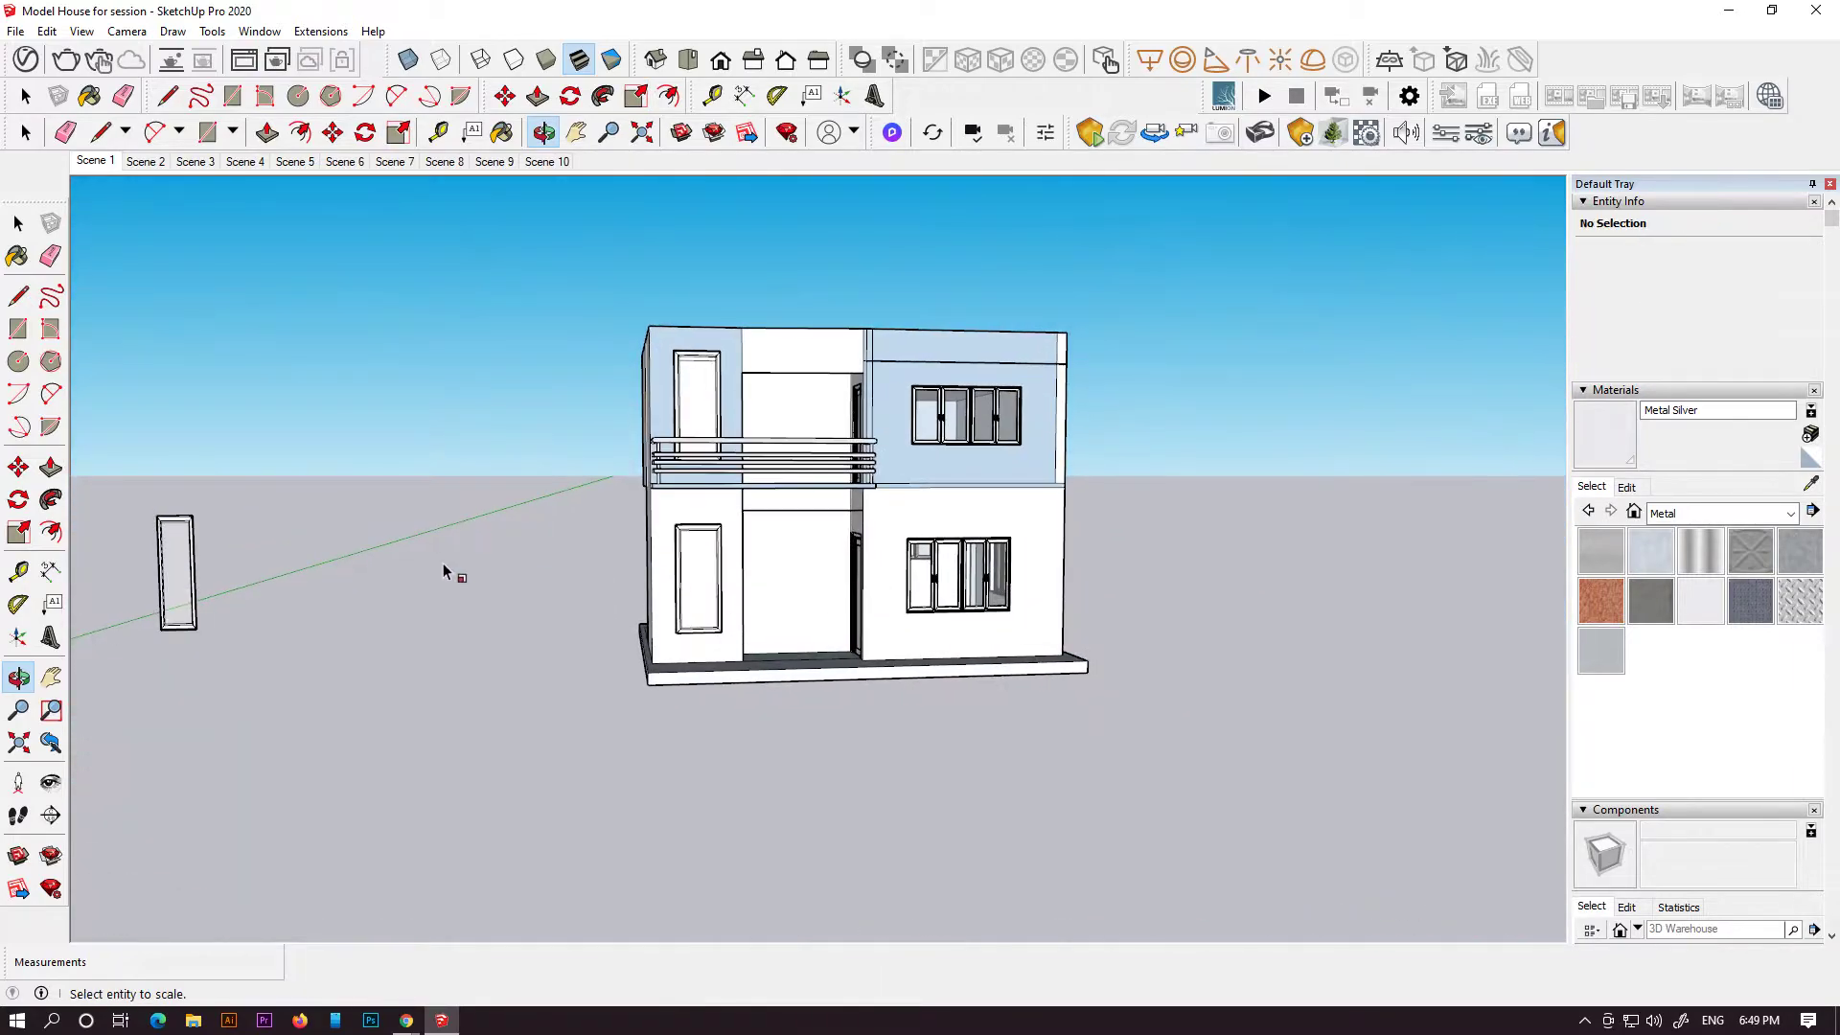
pyautogui.click(177, 566)
pyautogui.press('space')
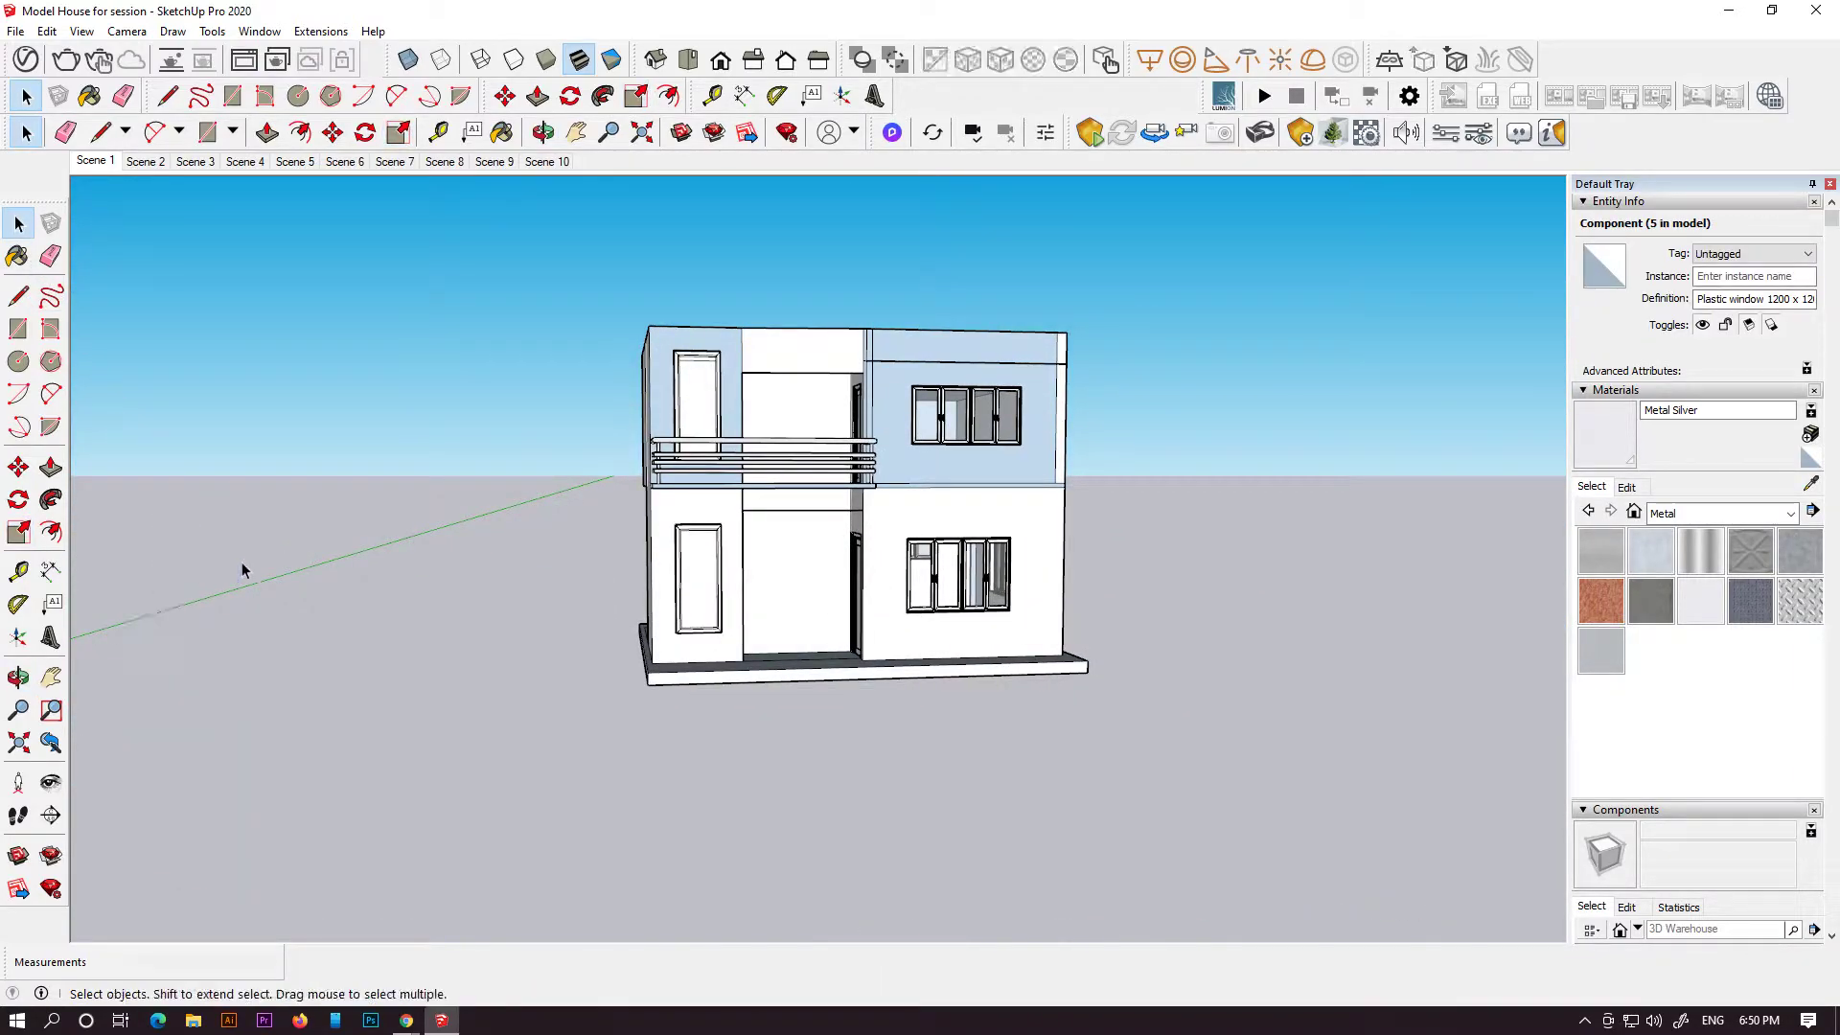
pyautogui.click(625, 600)
# - Draw a rectangle of about 1' 1 3/16" by 1 1/4" on the wall directly above the upper-storey double window
pyautogui.moveTo(1010, 402); pyautogui.dragTo(972, 457, button='middle')
pyautogui.scroll(3, 971, 457)
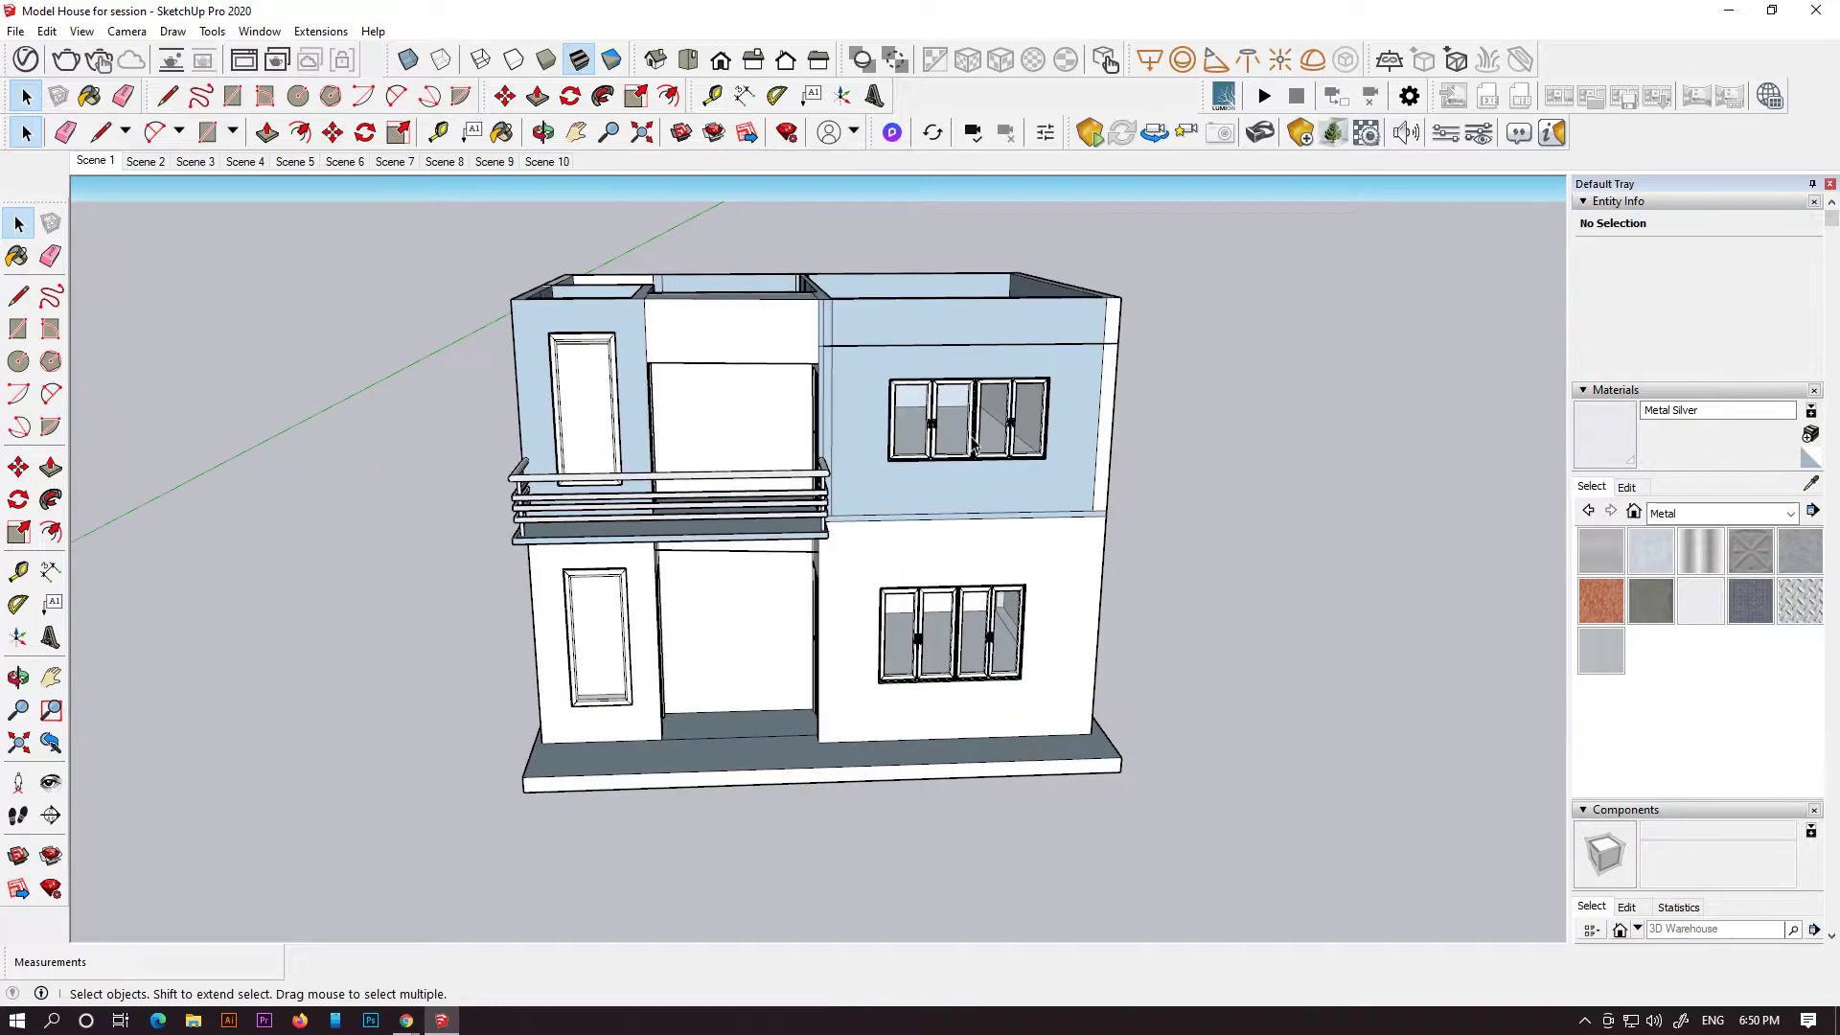
pyautogui.scroll(3, 972, 457)
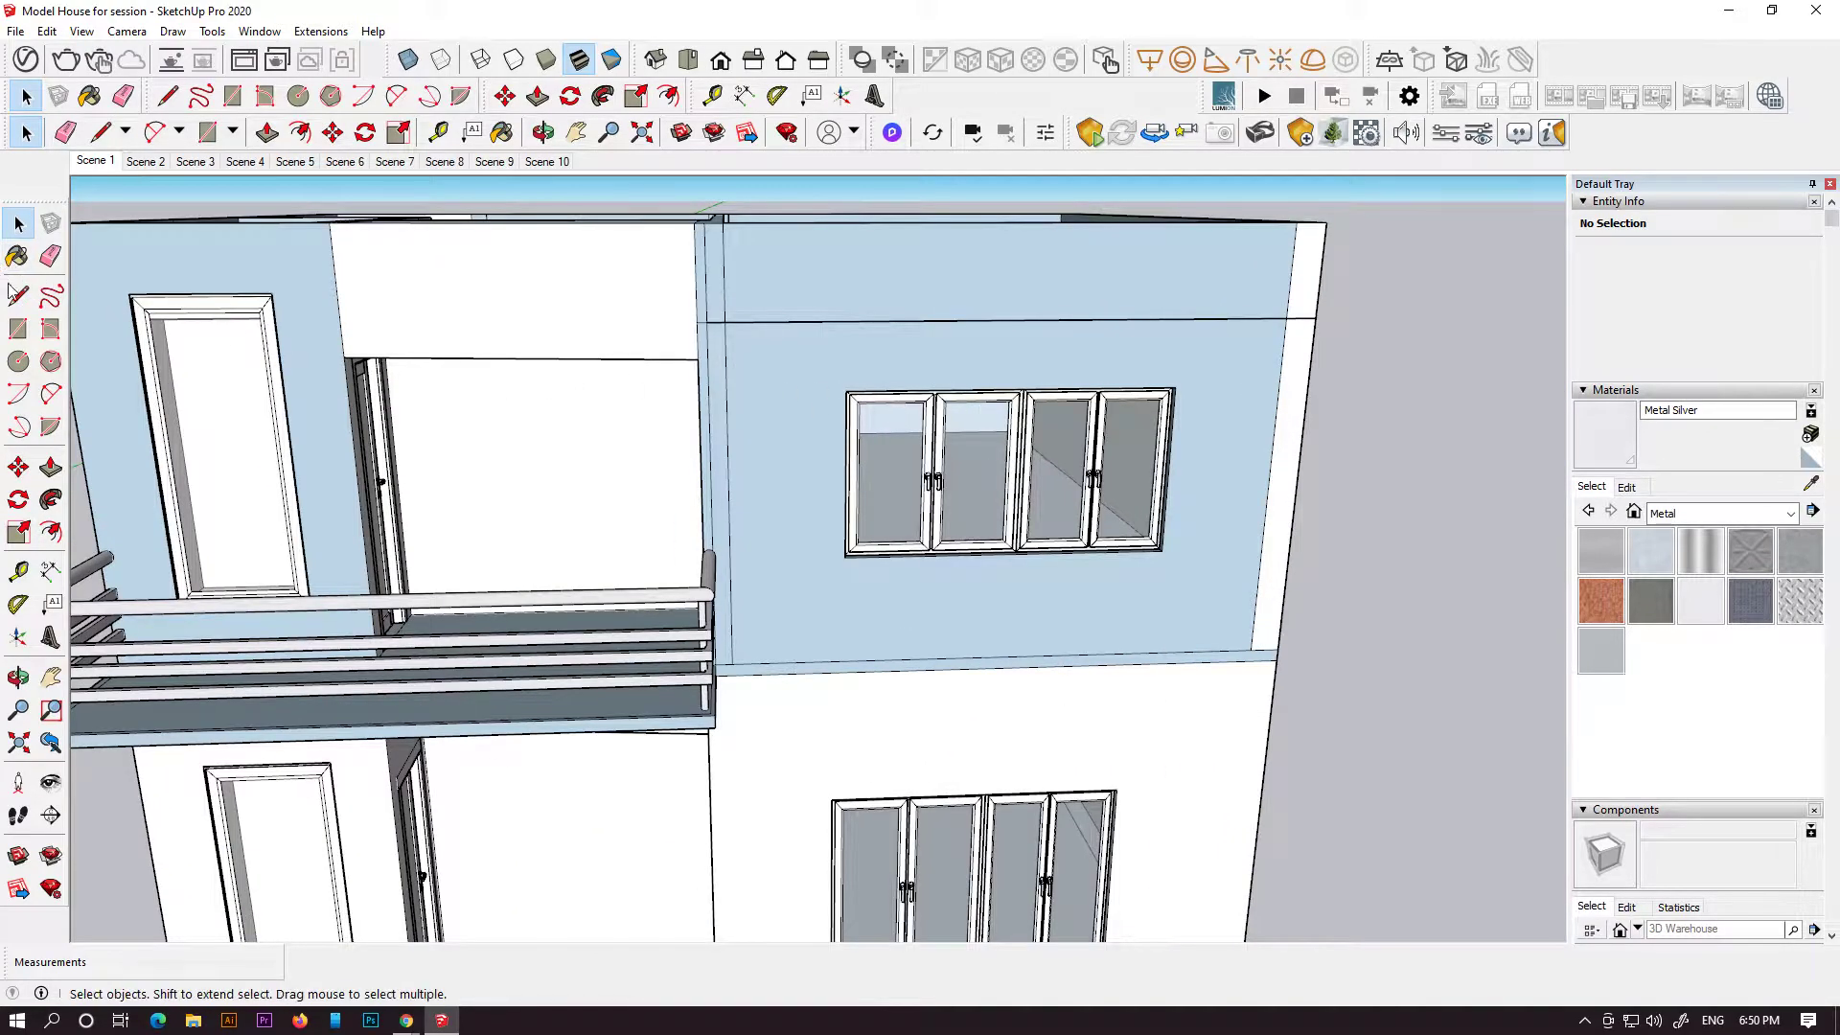
pyautogui.click(21, 330)
pyautogui.click(846, 391)
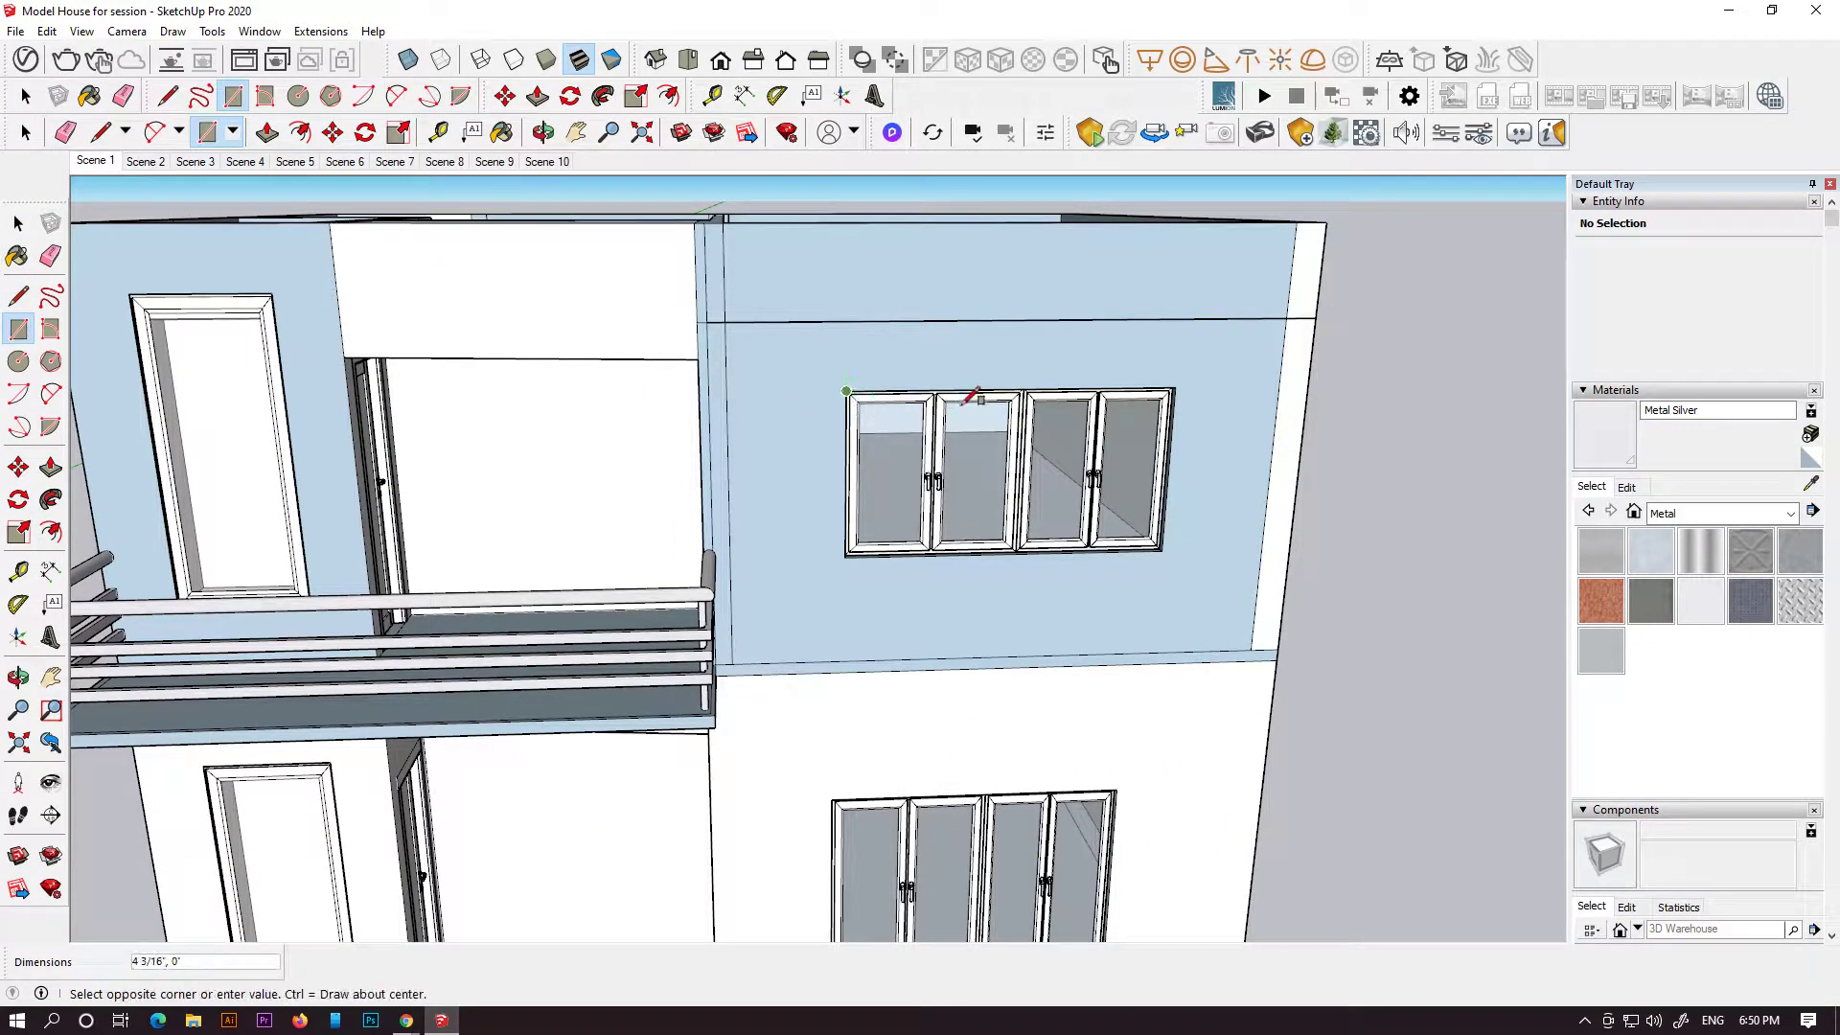
pyautogui.click(1184, 382)
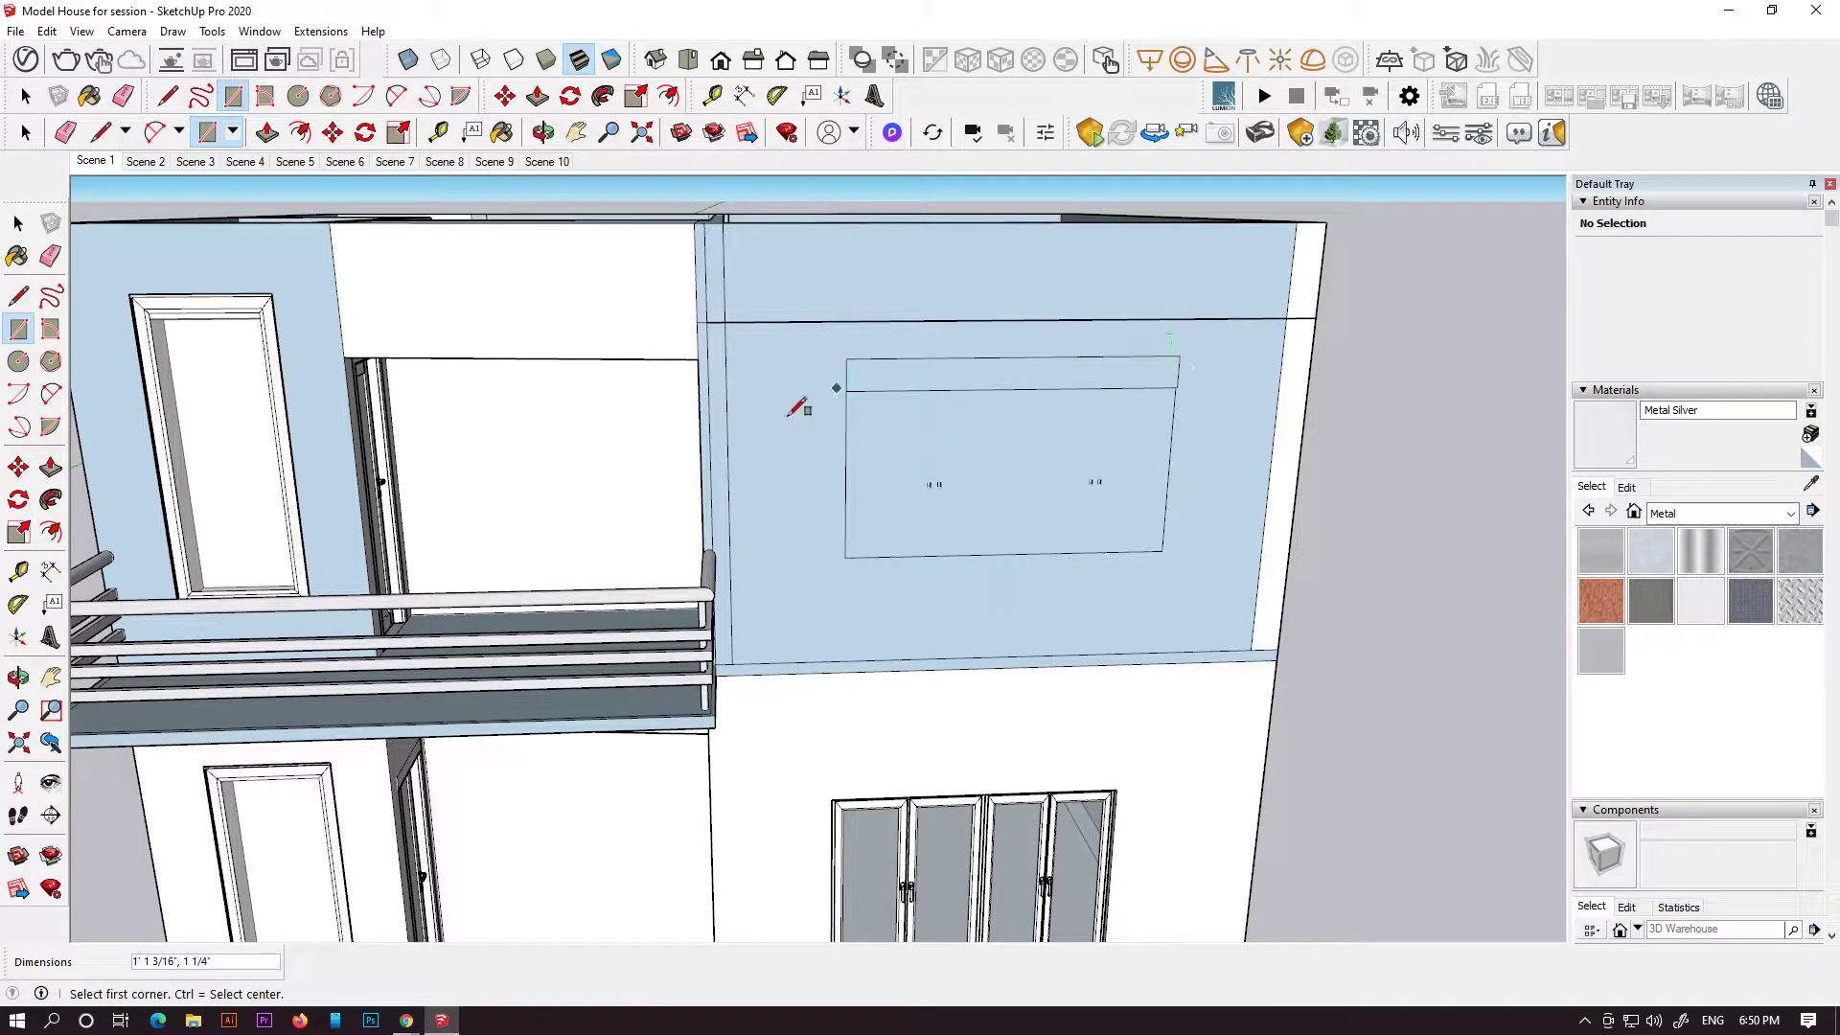
# - Push the strip above the upper-storey double window through the wall to extend the window opening upward
pyautogui.click(20, 224)
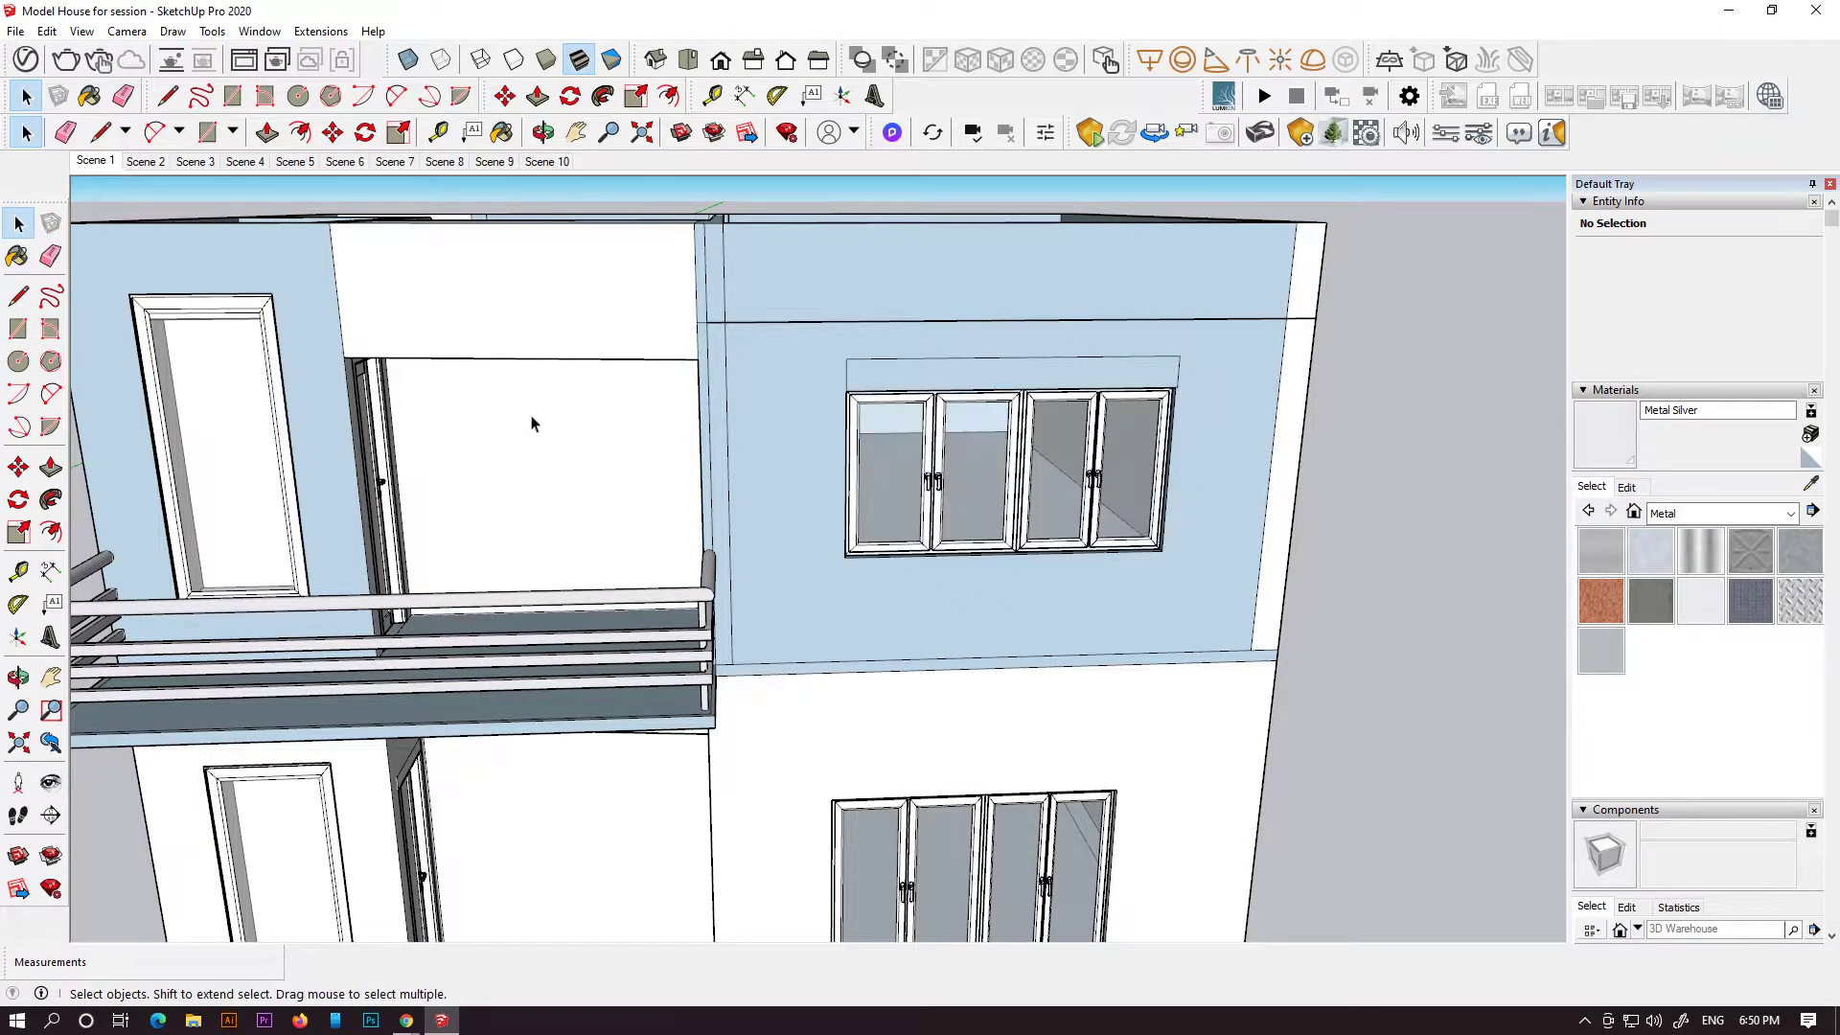
pyautogui.click(51, 468)
pyautogui.click(899, 379)
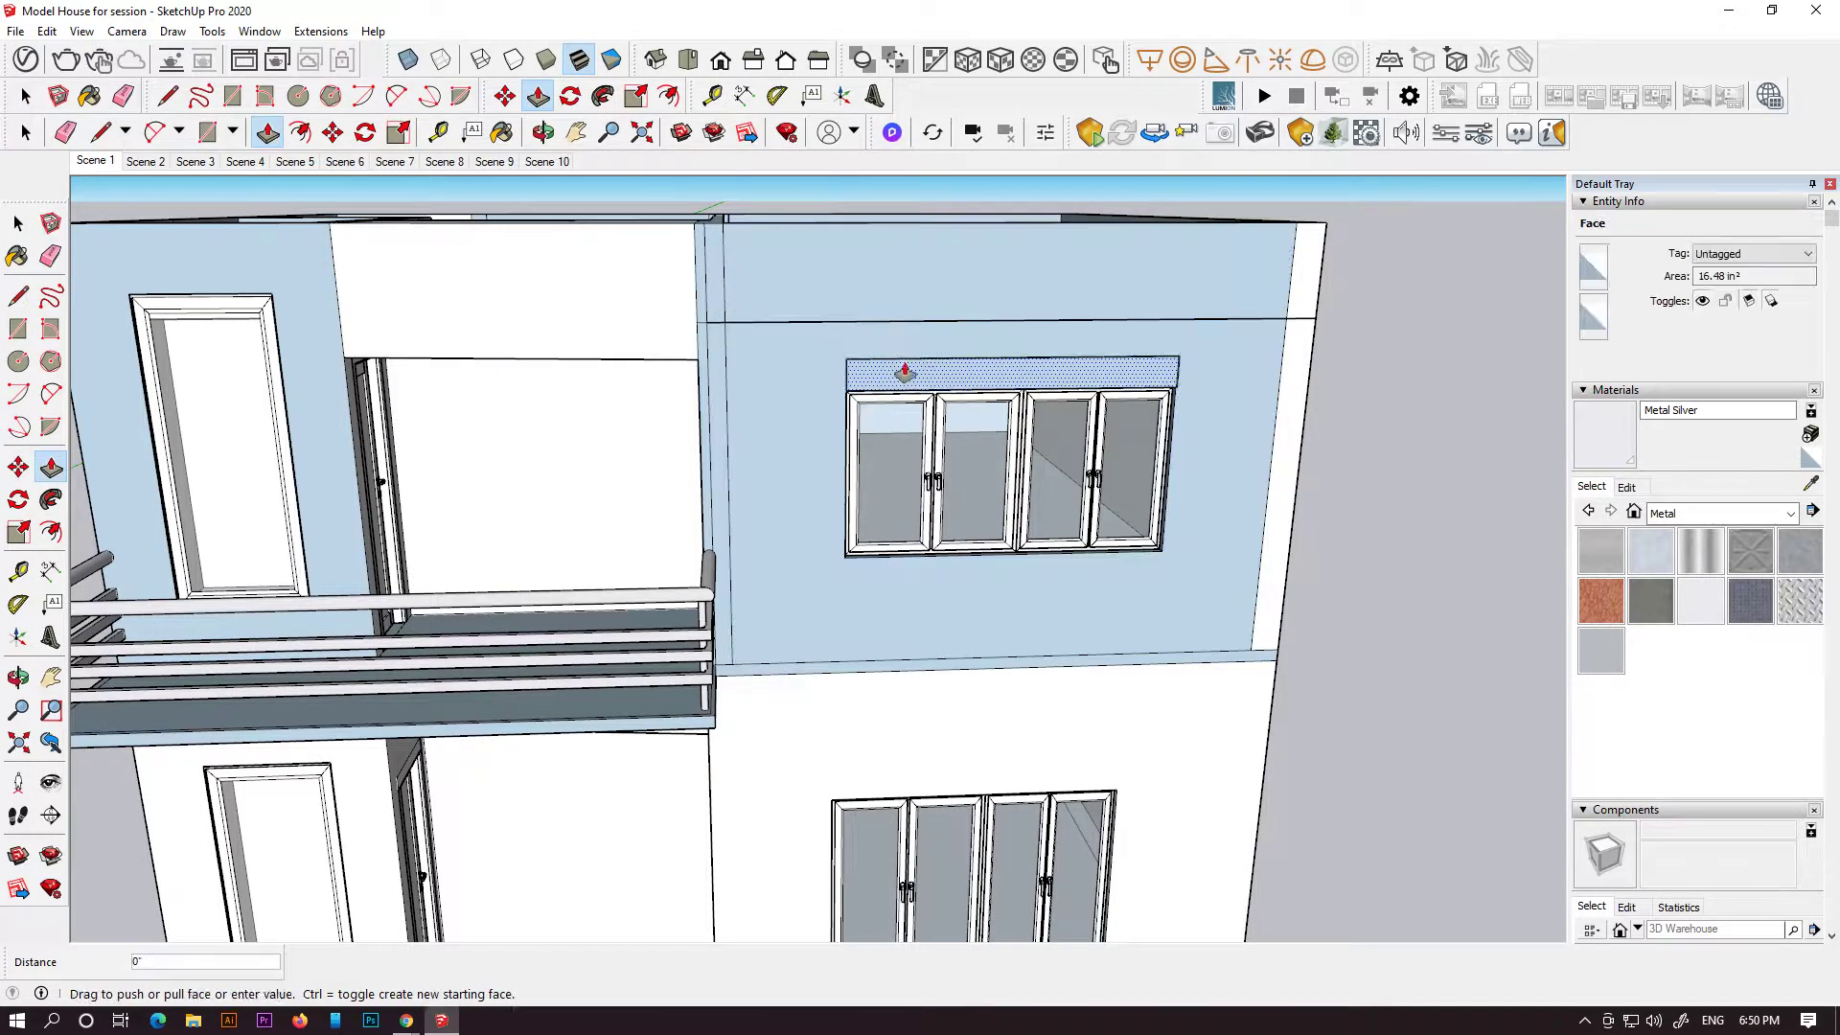
pyautogui.click(811, 390)
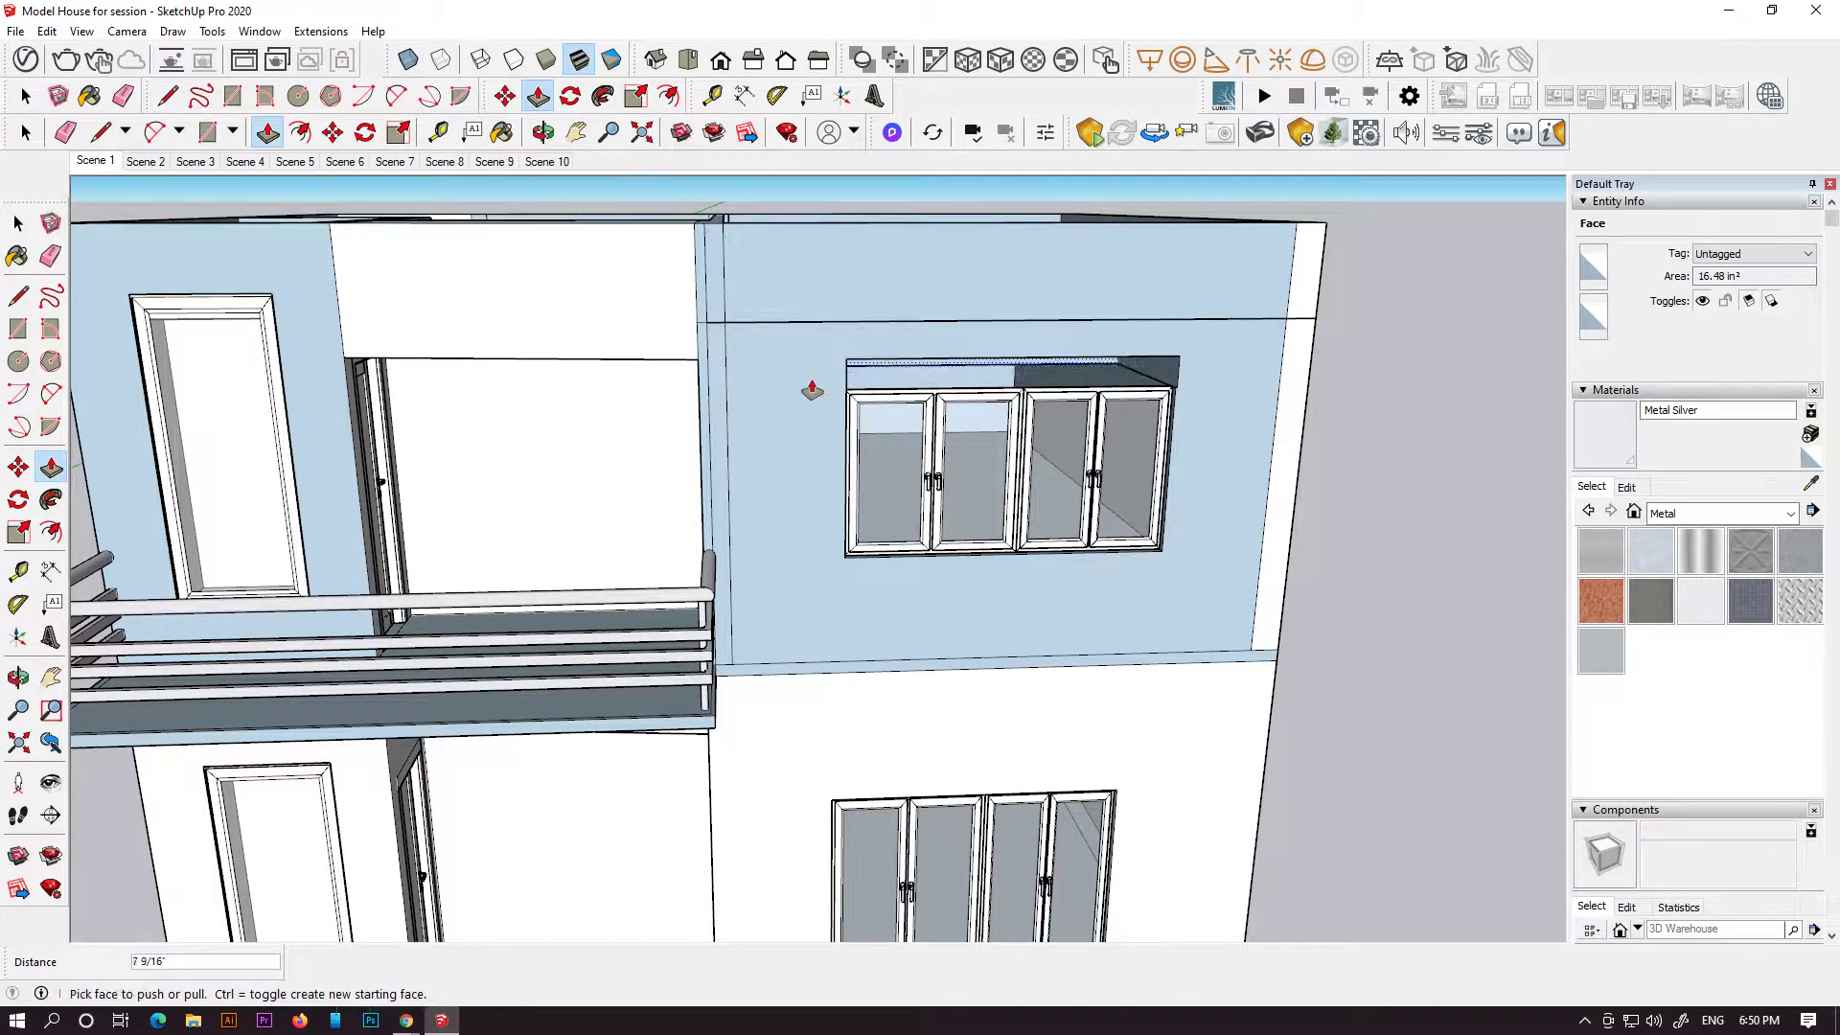
pyautogui.press('space')
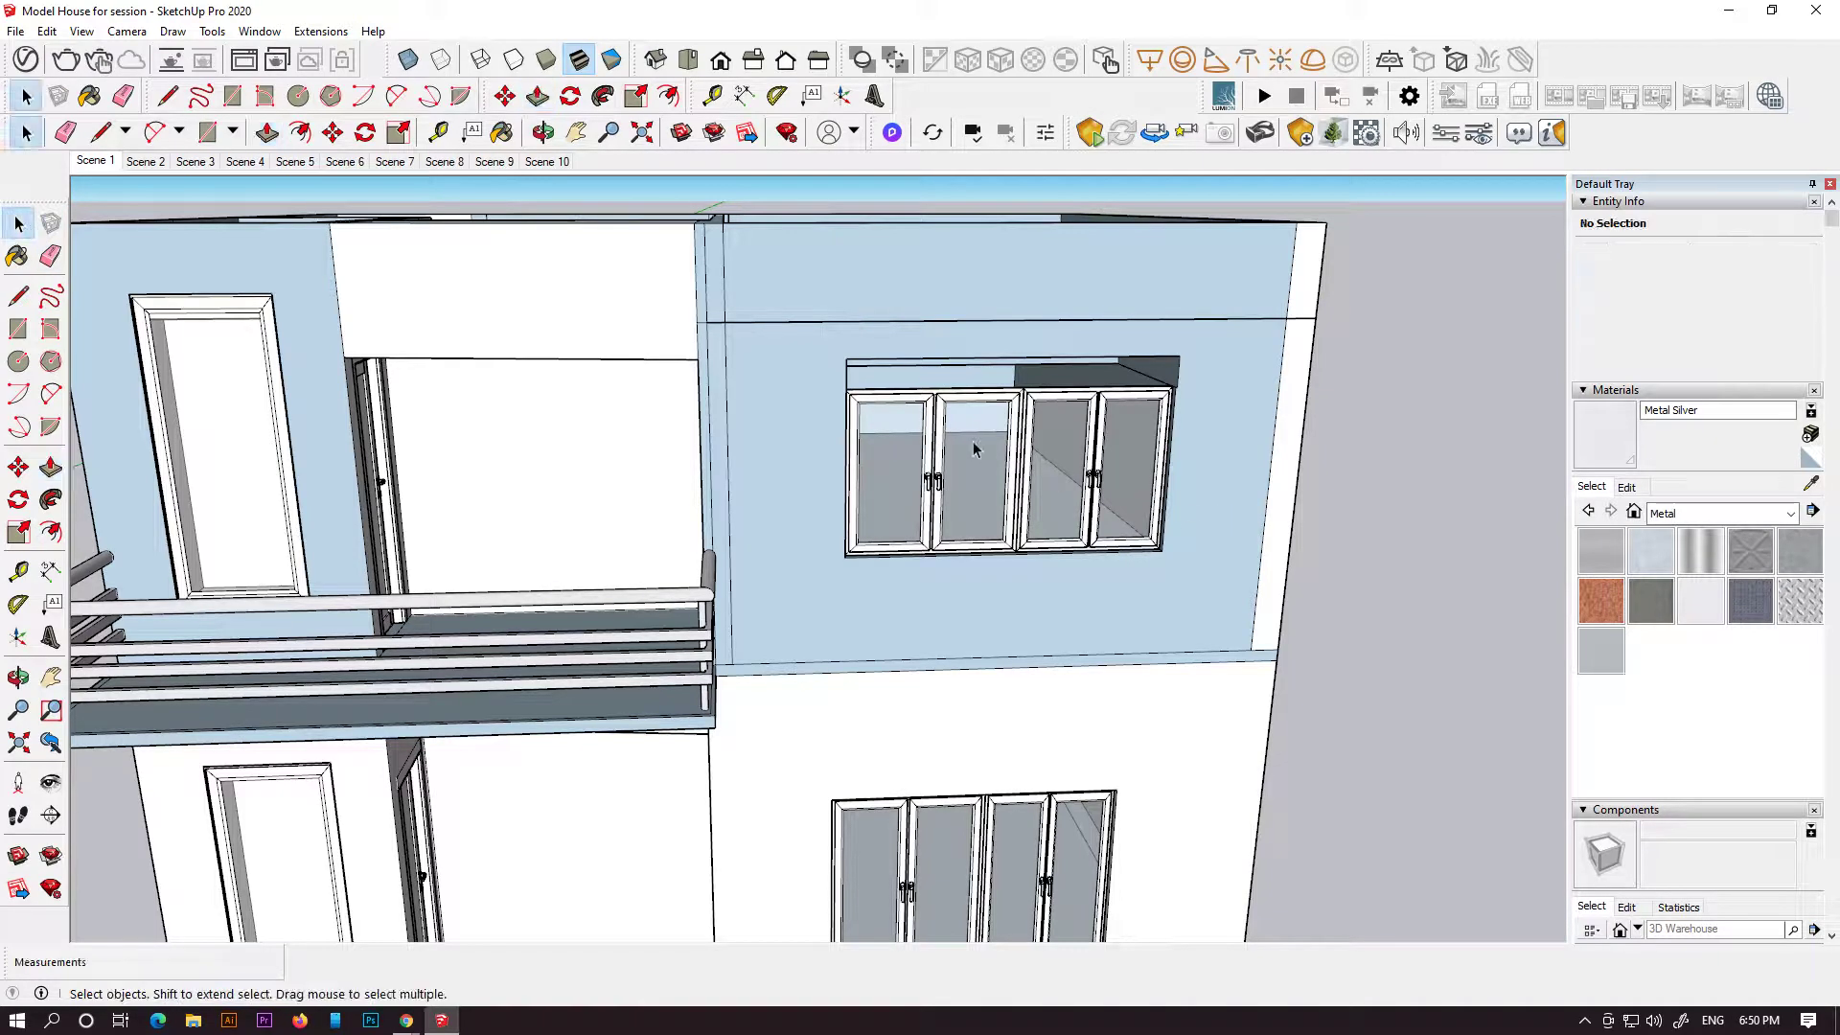
# - Scale both upper-storey window components upward in height to fill the enlarged opening
pyautogui.click(1075, 455)
pyautogui.press('s')
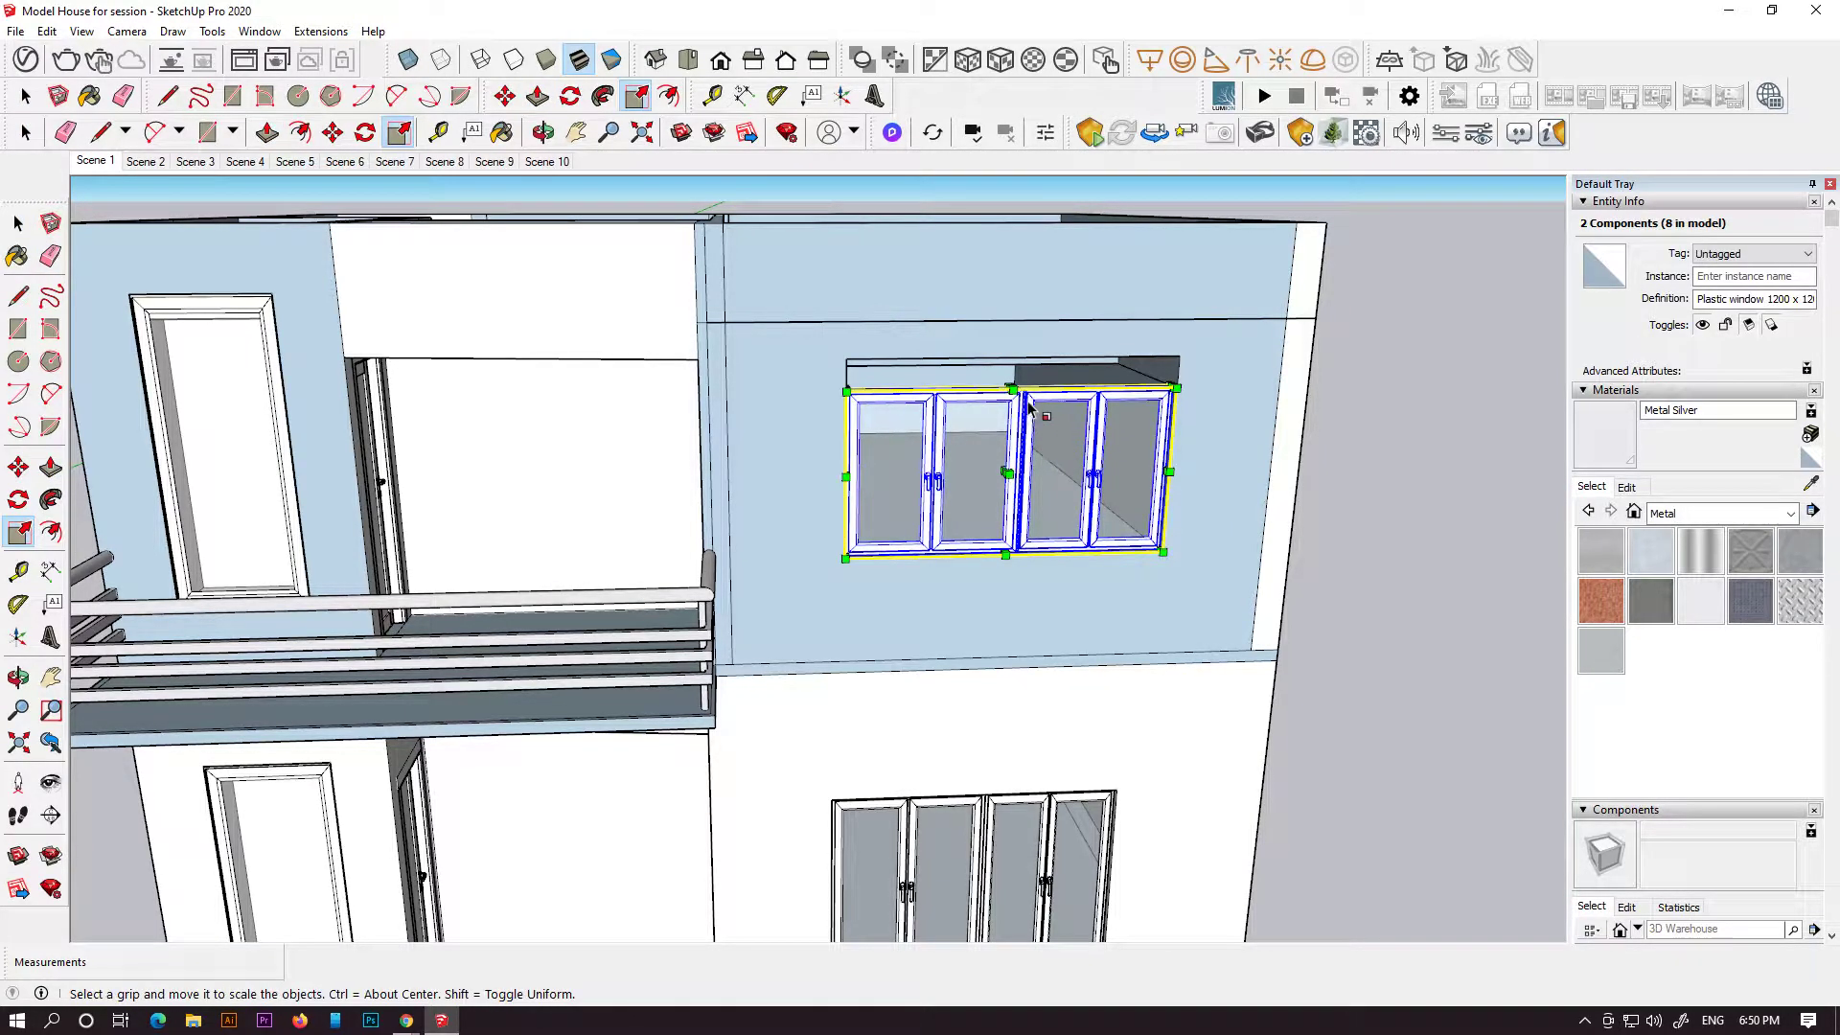
pyautogui.moveTo(1021, 381); pyautogui.dragTo(1023, 373)
pyautogui.click(1027, 385)
# - Examine the front facade with its windows and balcony from above, from below and straight on
pyautogui.scroll(-4, 1047, 510)
pyautogui.moveTo(948, 618); pyautogui.dragTo(826, 551, button='middle')
pyautogui.keyDown('shift'); pyautogui.moveTo(826, 565); pyautogui.dragTo(871, 608, button='middle'); pyautogui.keyUp('shift')
pyautogui.scroll(-3, 871, 607)
pyautogui.moveTo(723, 559); pyautogui.dragTo(739, 616, button='middle')
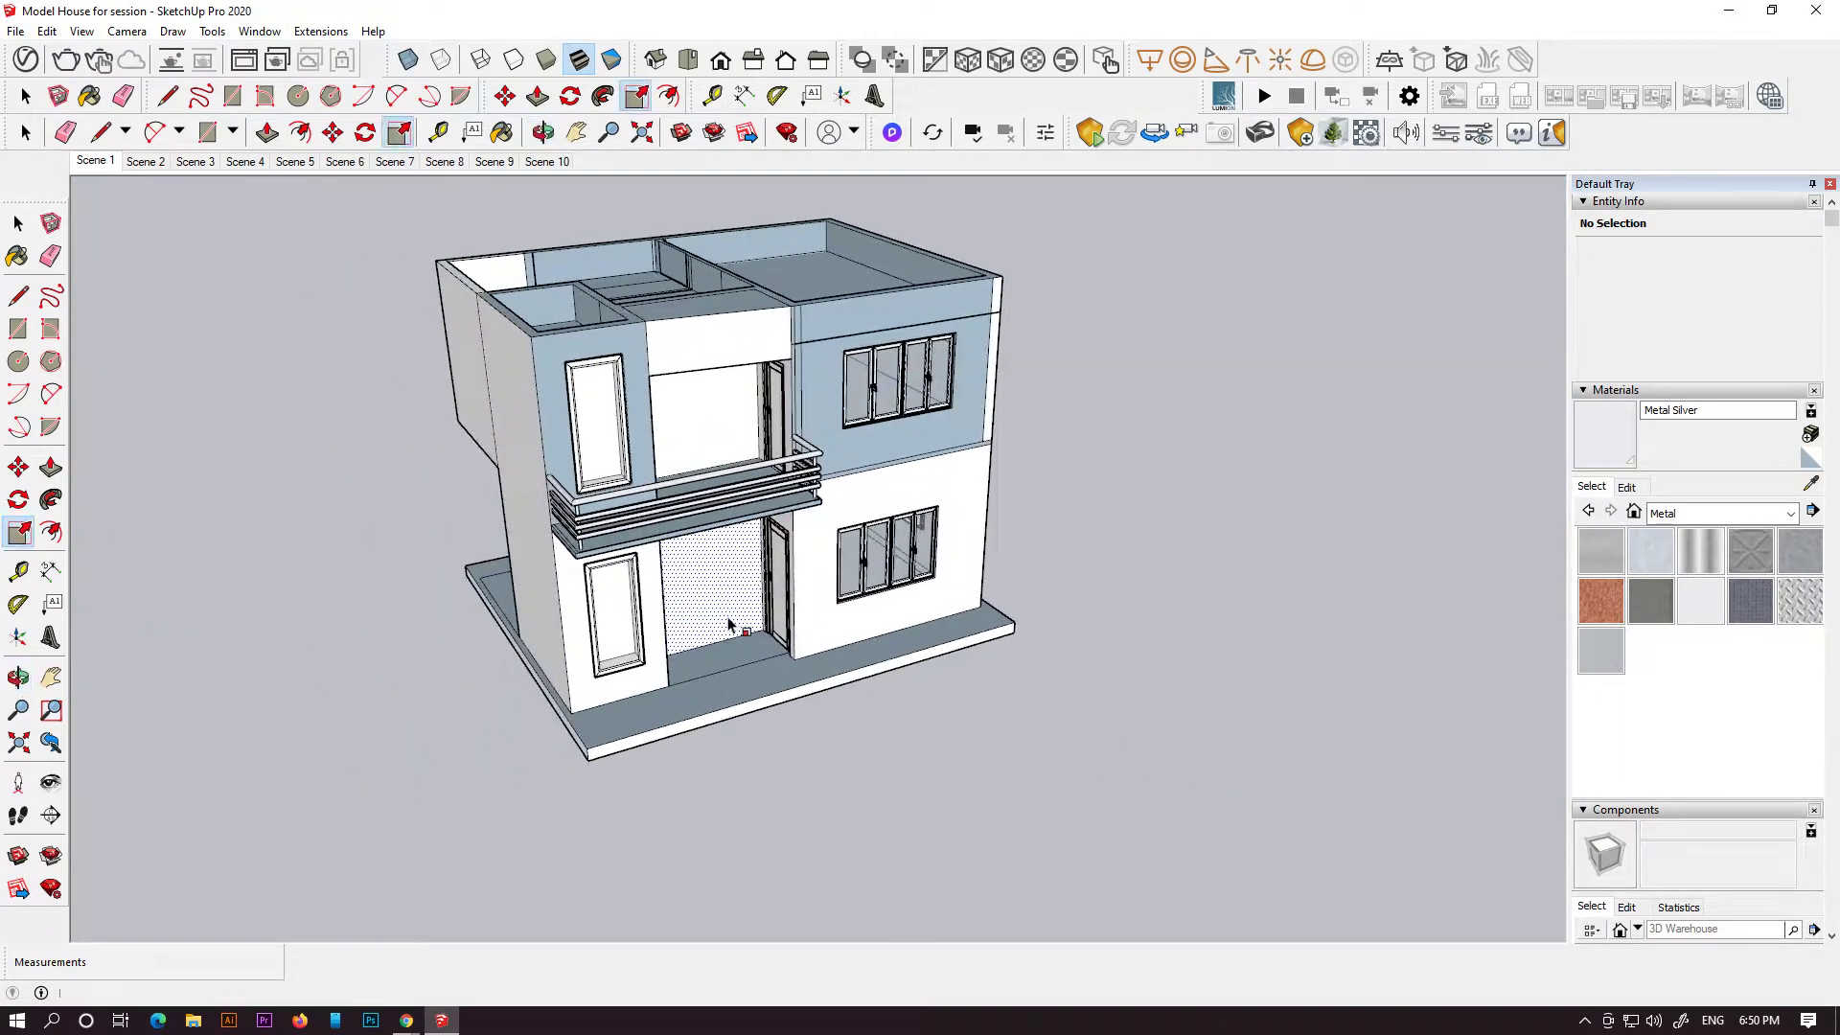
pyautogui.click(871, 648)
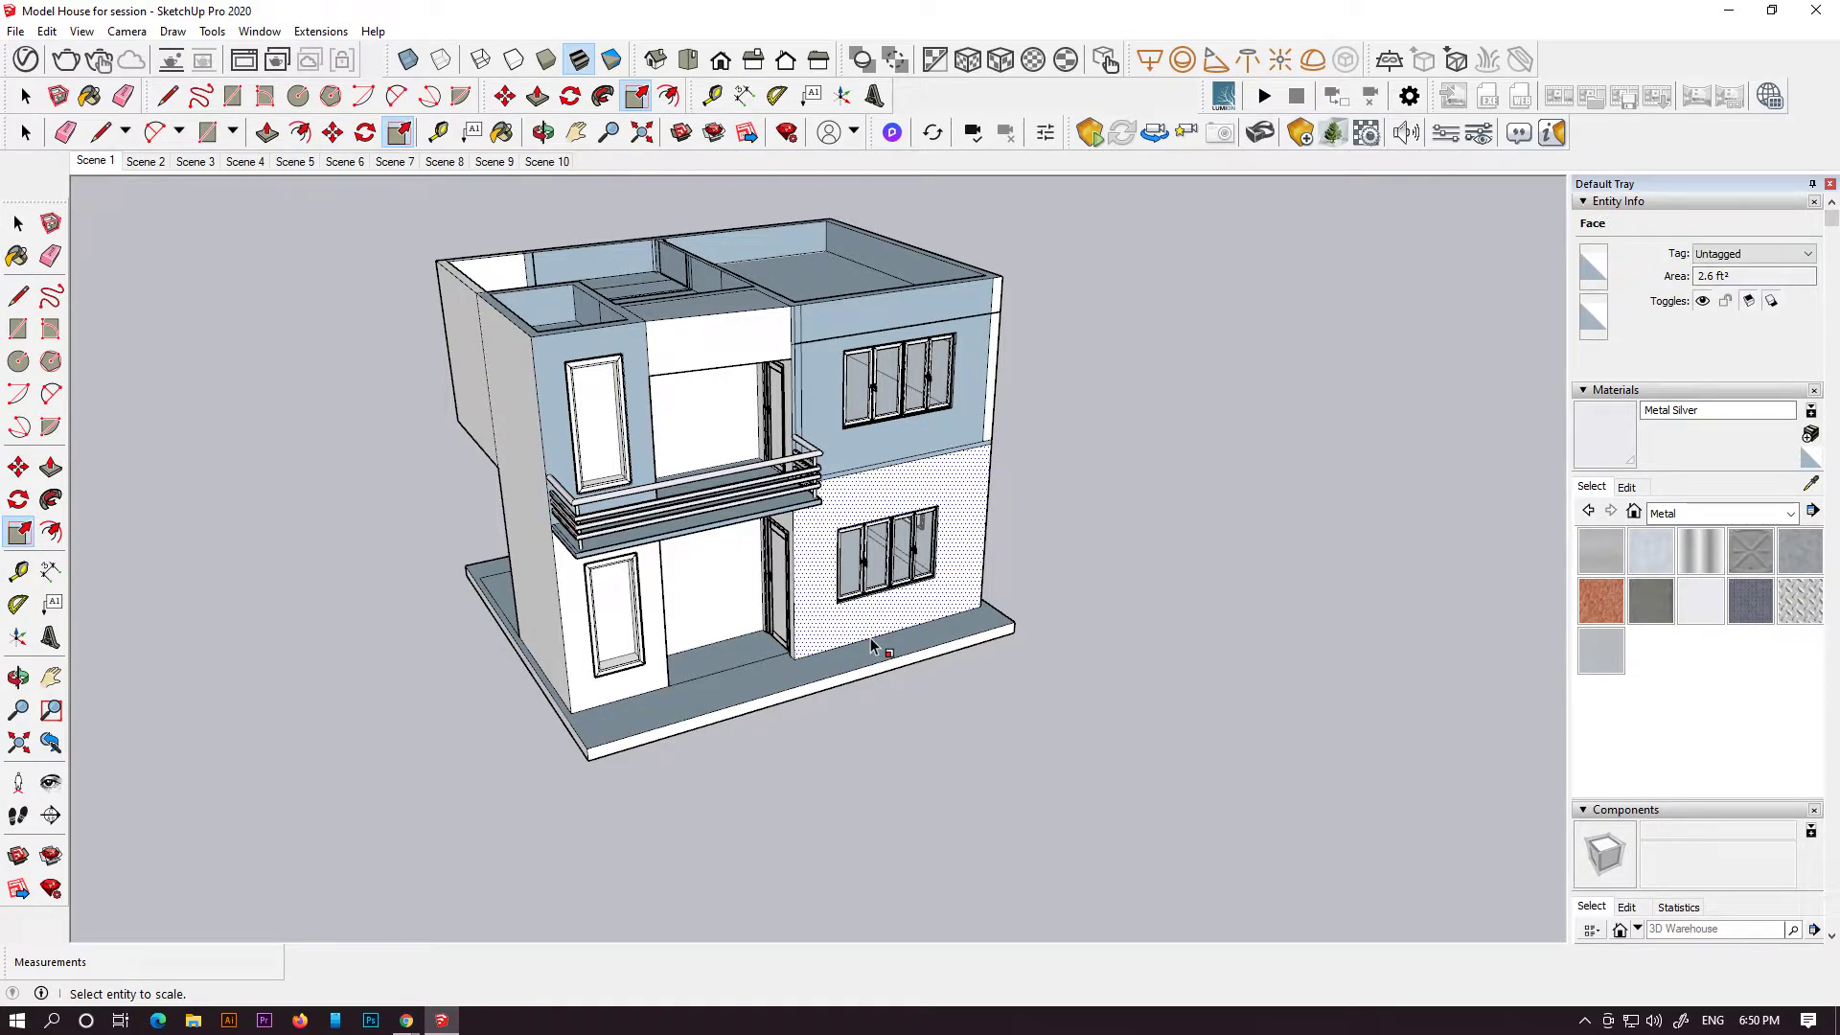
pyautogui.scroll(-2, 824, 637)
pyautogui.moveTo(810, 613); pyautogui.dragTo(814, 484, button='middle')
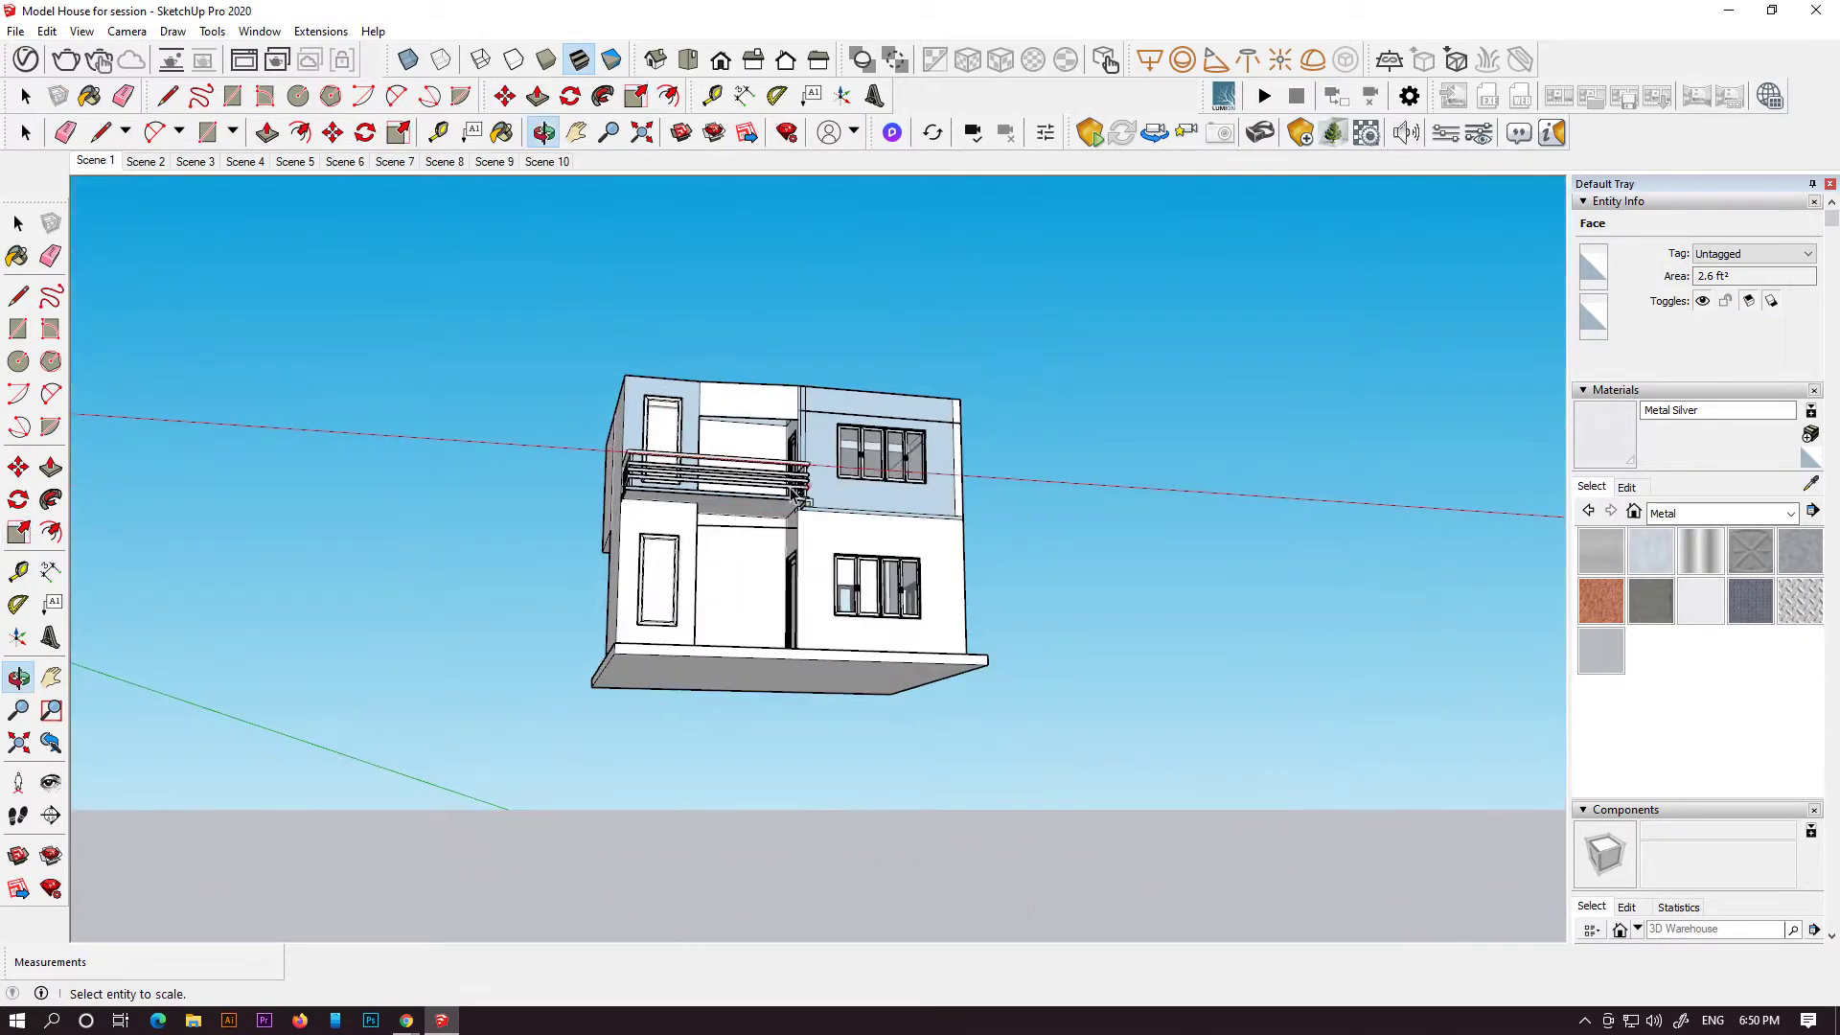
pyautogui.scroll(4, 726, 520)
pyautogui.scroll(2, 359, 472)
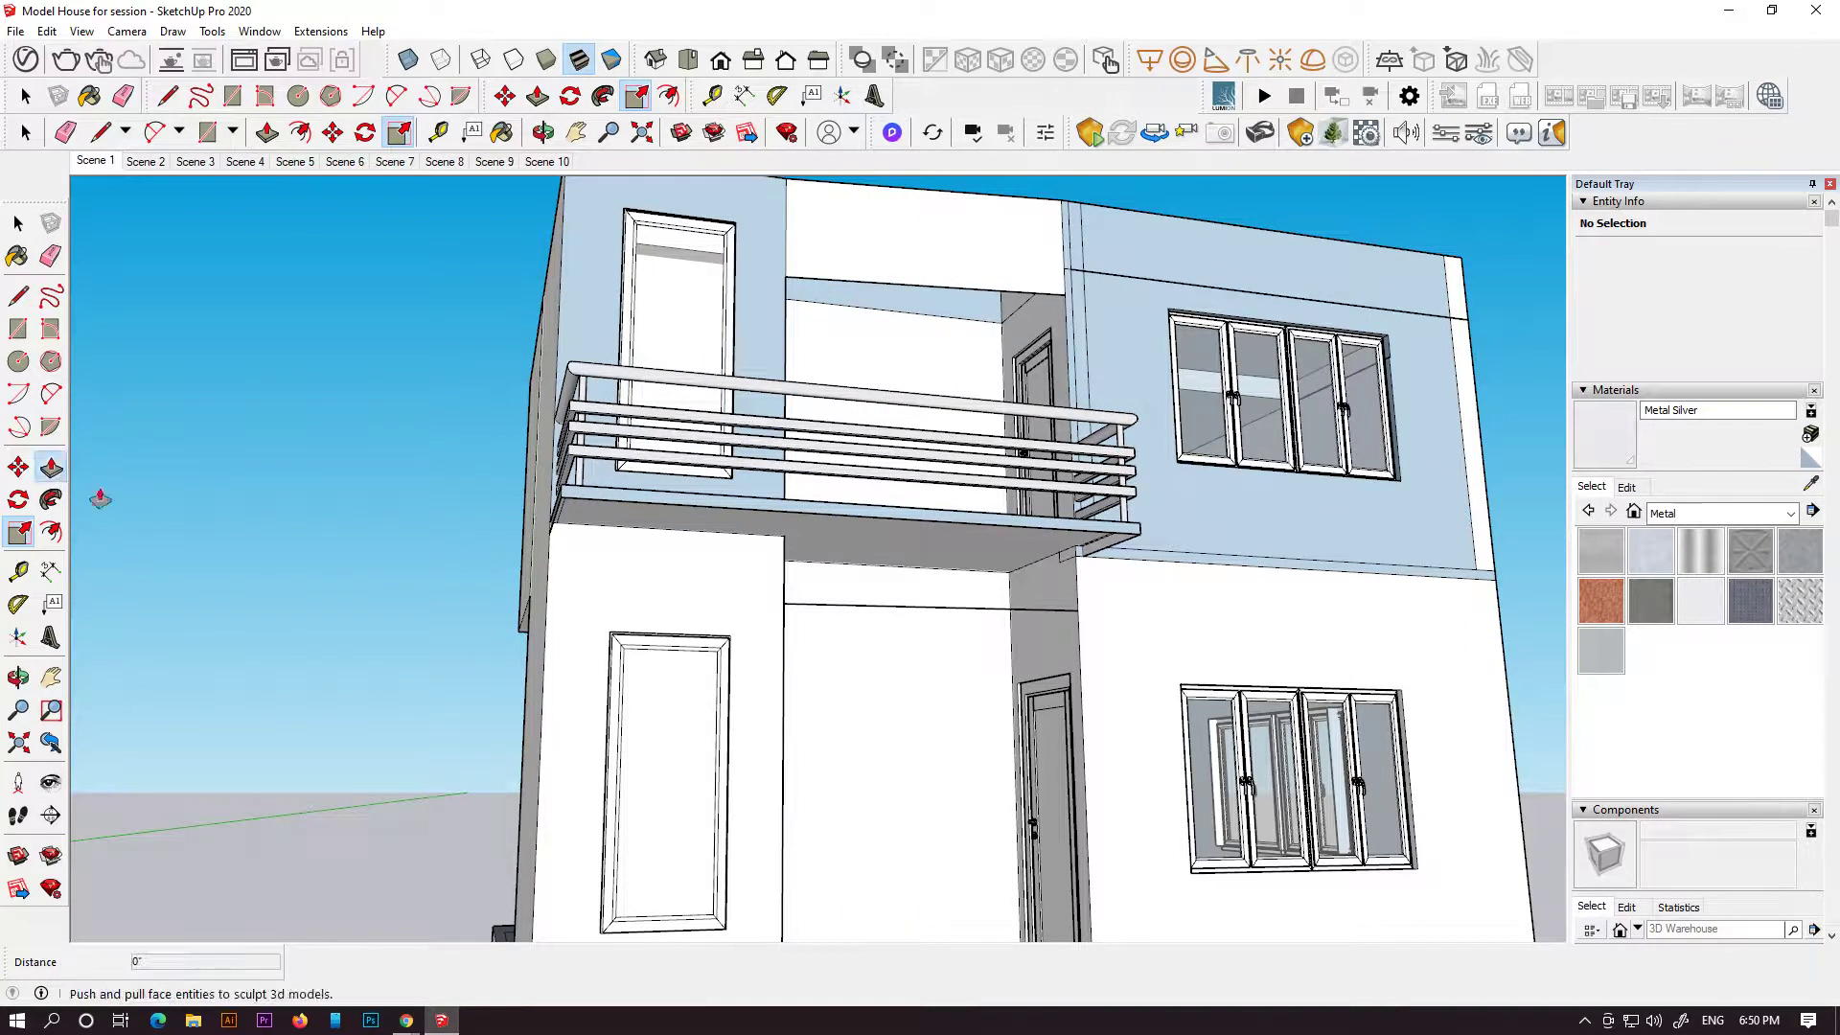
pyautogui.click(52, 468)
pyautogui.moveTo(1173, 558); pyautogui.dragTo(1099, 680, button='middle')
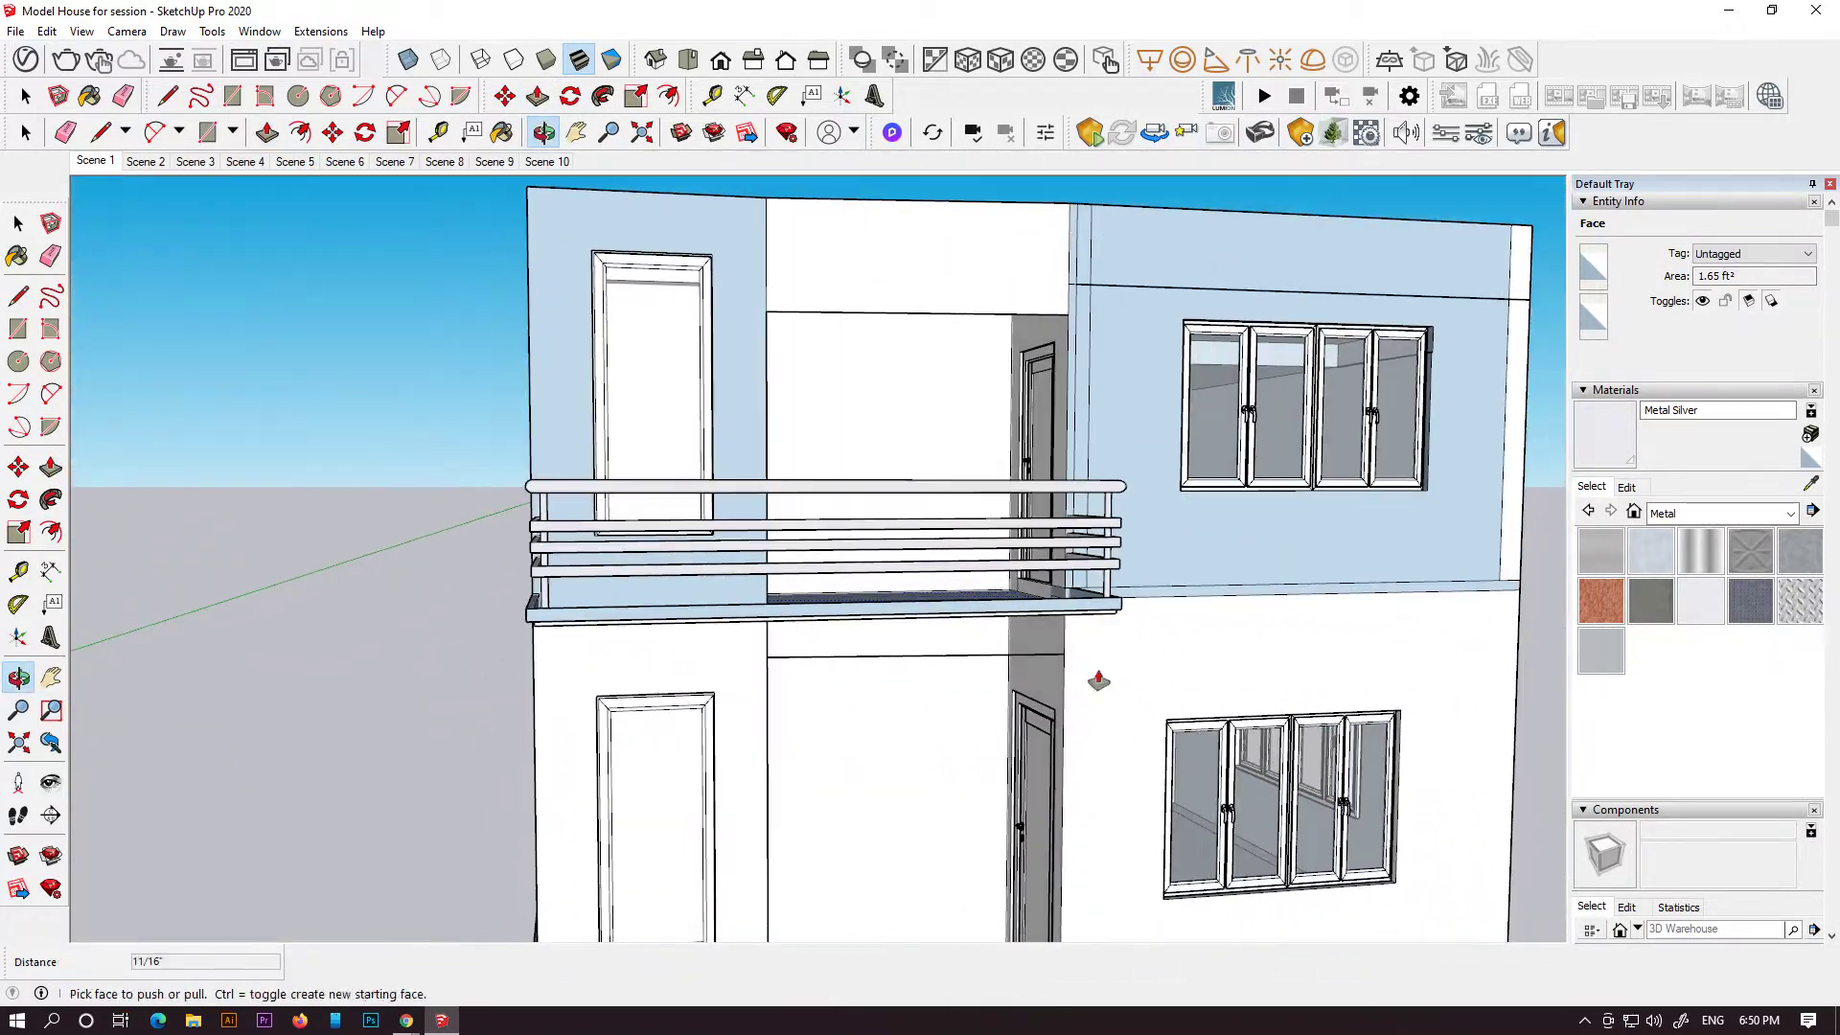
pyautogui.scroll(-4, 1099, 680)
pyautogui.scroll(-2, 968, 813)
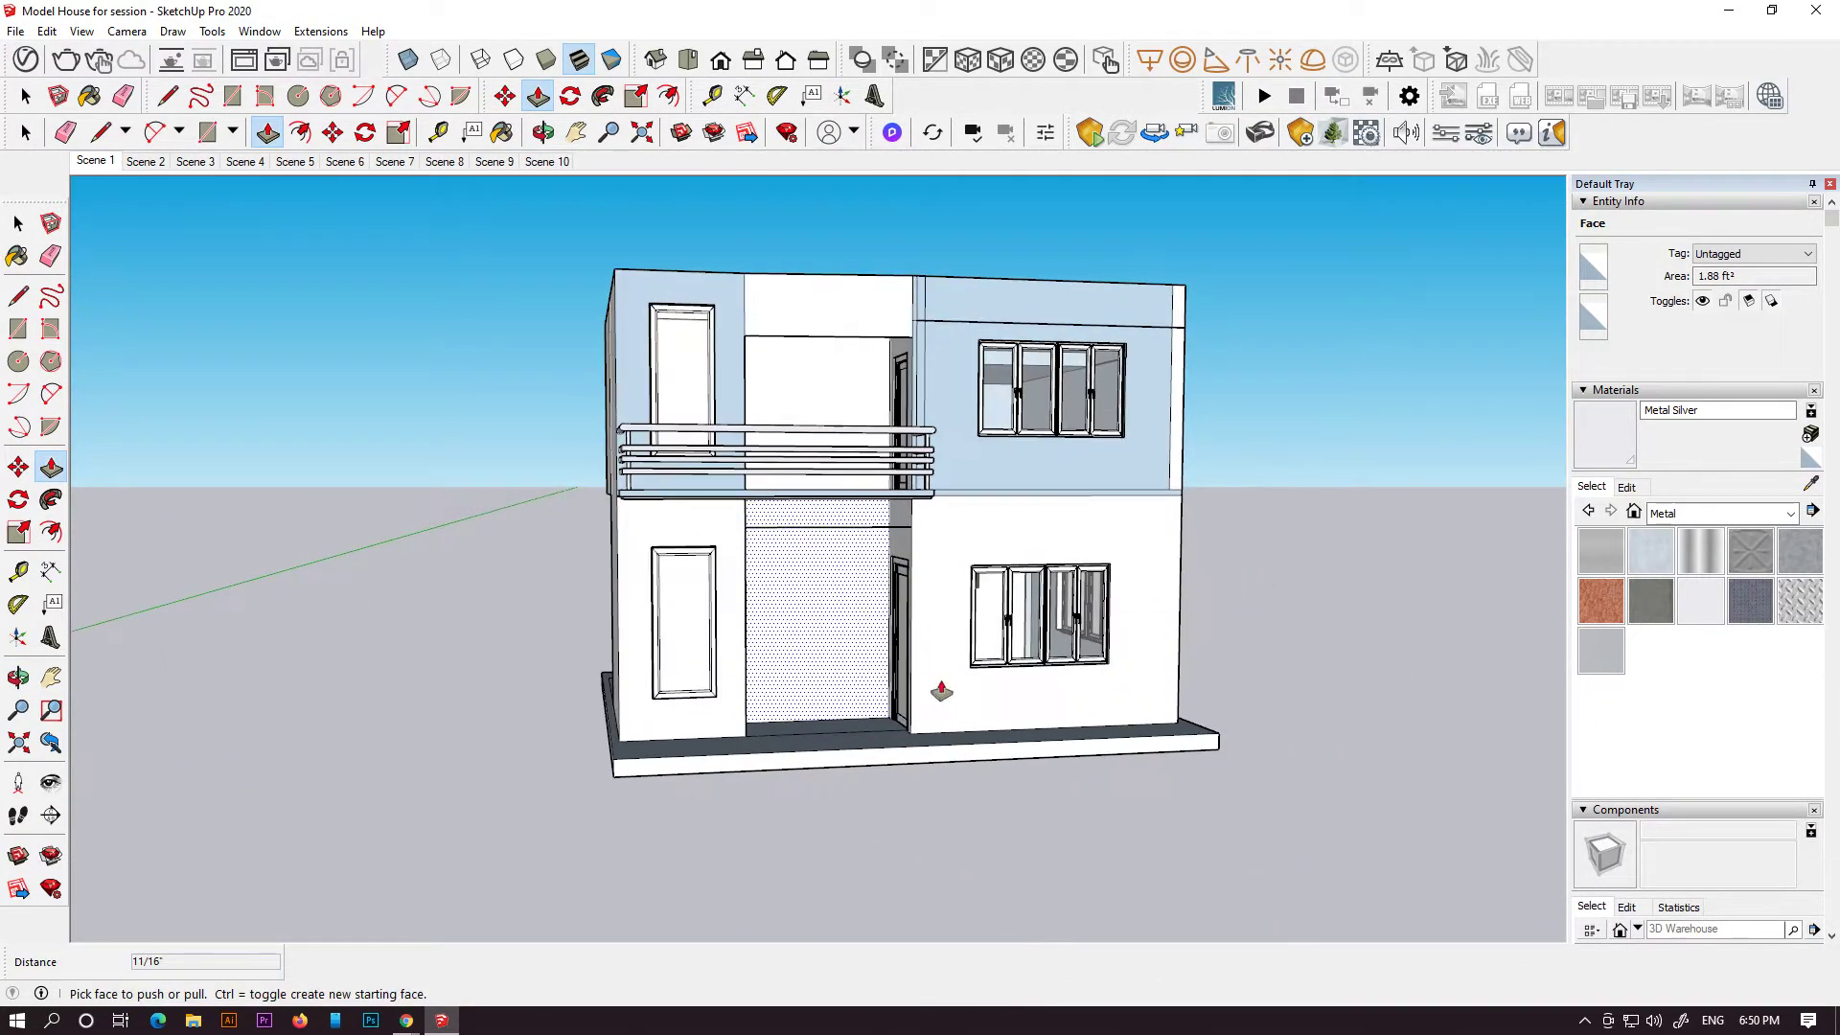
# - Extend the house's base slab outward about 2' 6" beyond the side wall next to the balcony using Push/Pull
pyautogui.press('r')
pyautogui.scroll(-1, 556, 554)
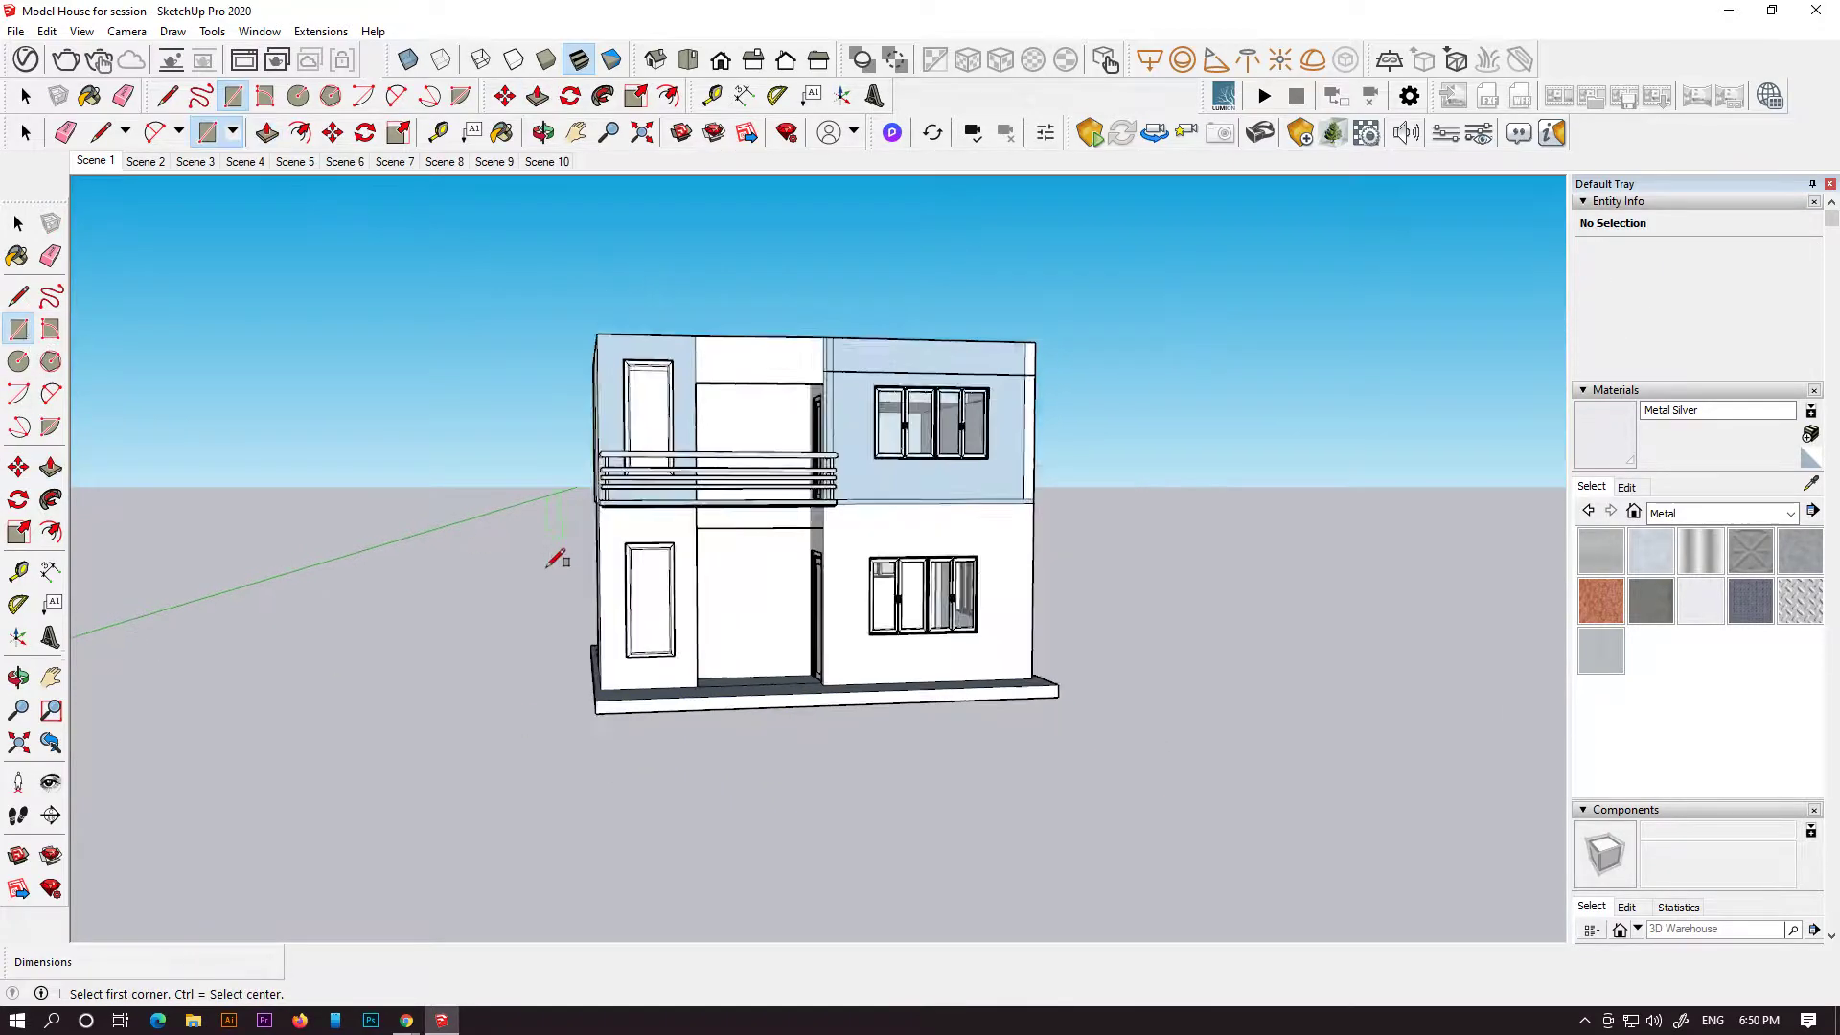
pyautogui.moveTo(548, 560); pyautogui.dragTo(780, 1000, button='middle')
pyautogui.scroll(-3, 707, 810)
pyautogui.keyDown('shift'); pyautogui.moveTo(707, 809); pyautogui.dragTo(1026, 509, button='middle'); pyautogui.keyUp('shift')
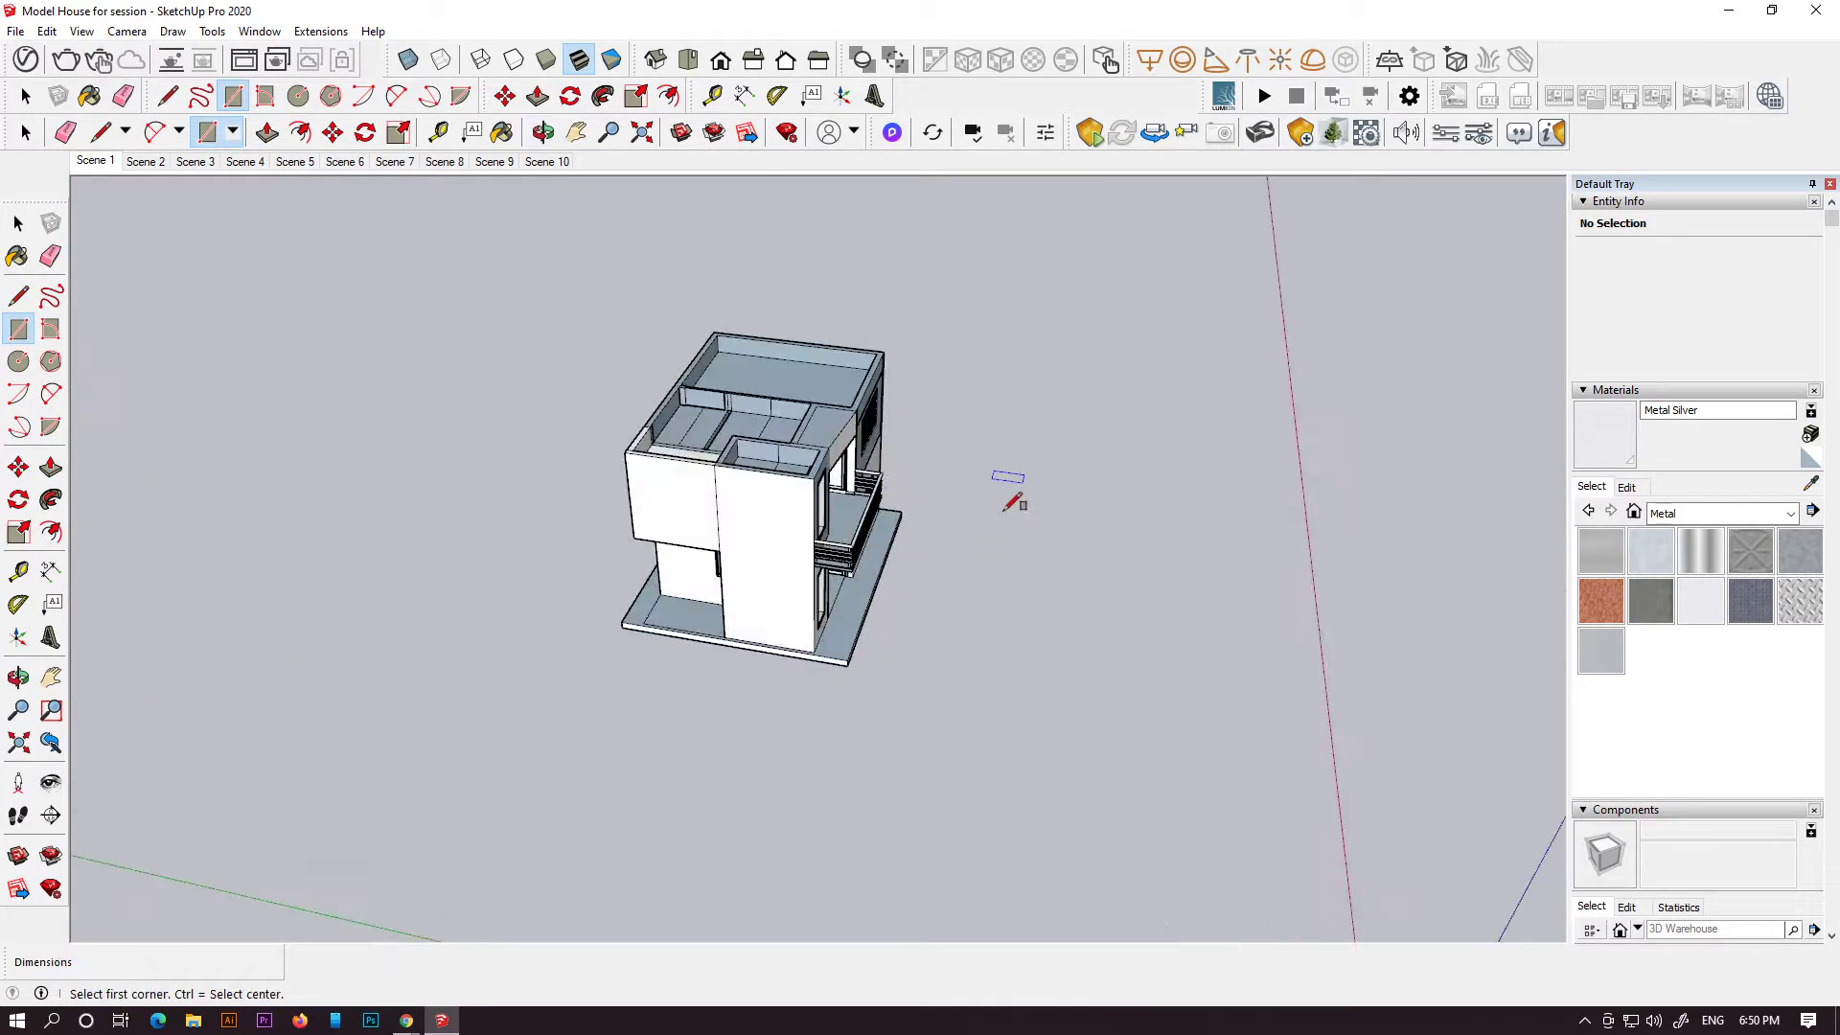
pyautogui.moveTo(731, 731); pyautogui.dragTo(1301, 769, button='middle')
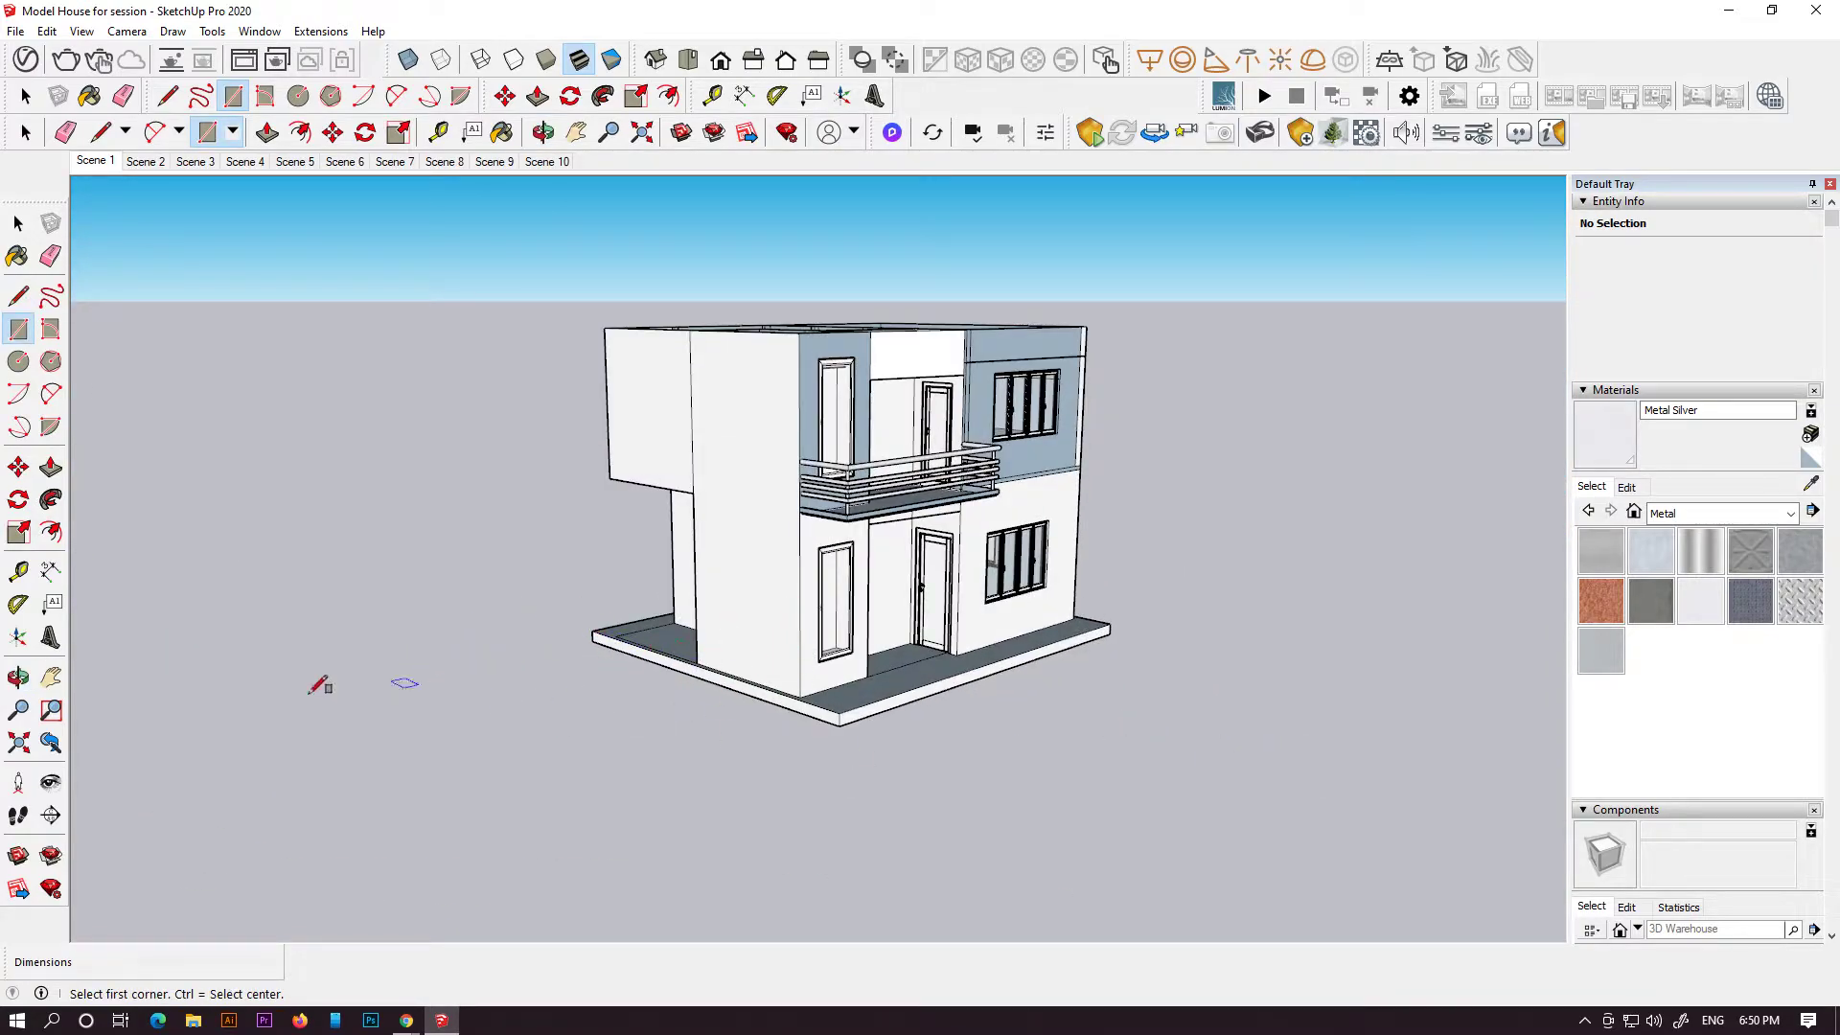
pyautogui.click(51, 466)
pyautogui.click(780, 706)
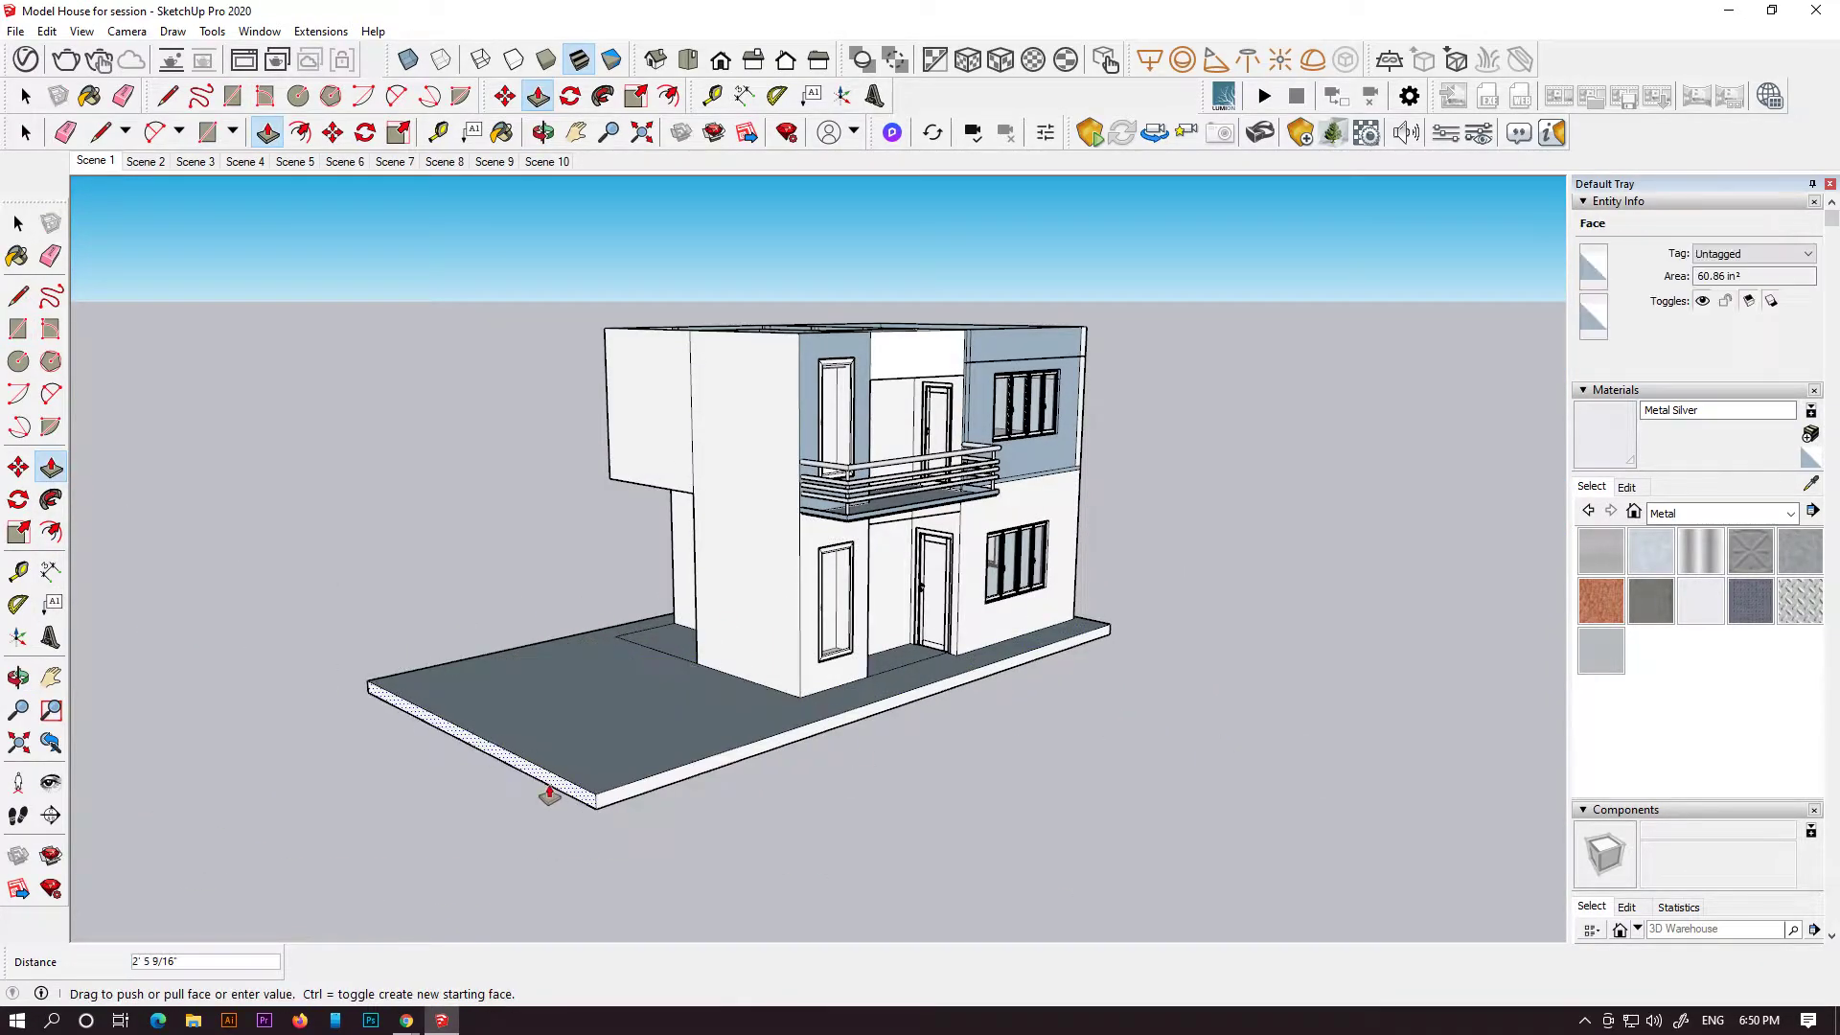
pyautogui.click(542, 805)
# - Draw a rectangle of about 2 13/16" by 2 1/16" on the side wall, starting at the corner where the upper-storey overhang meets it
pyautogui.moveTo(623, 686); pyautogui.dragTo(875, 628, button='middle')
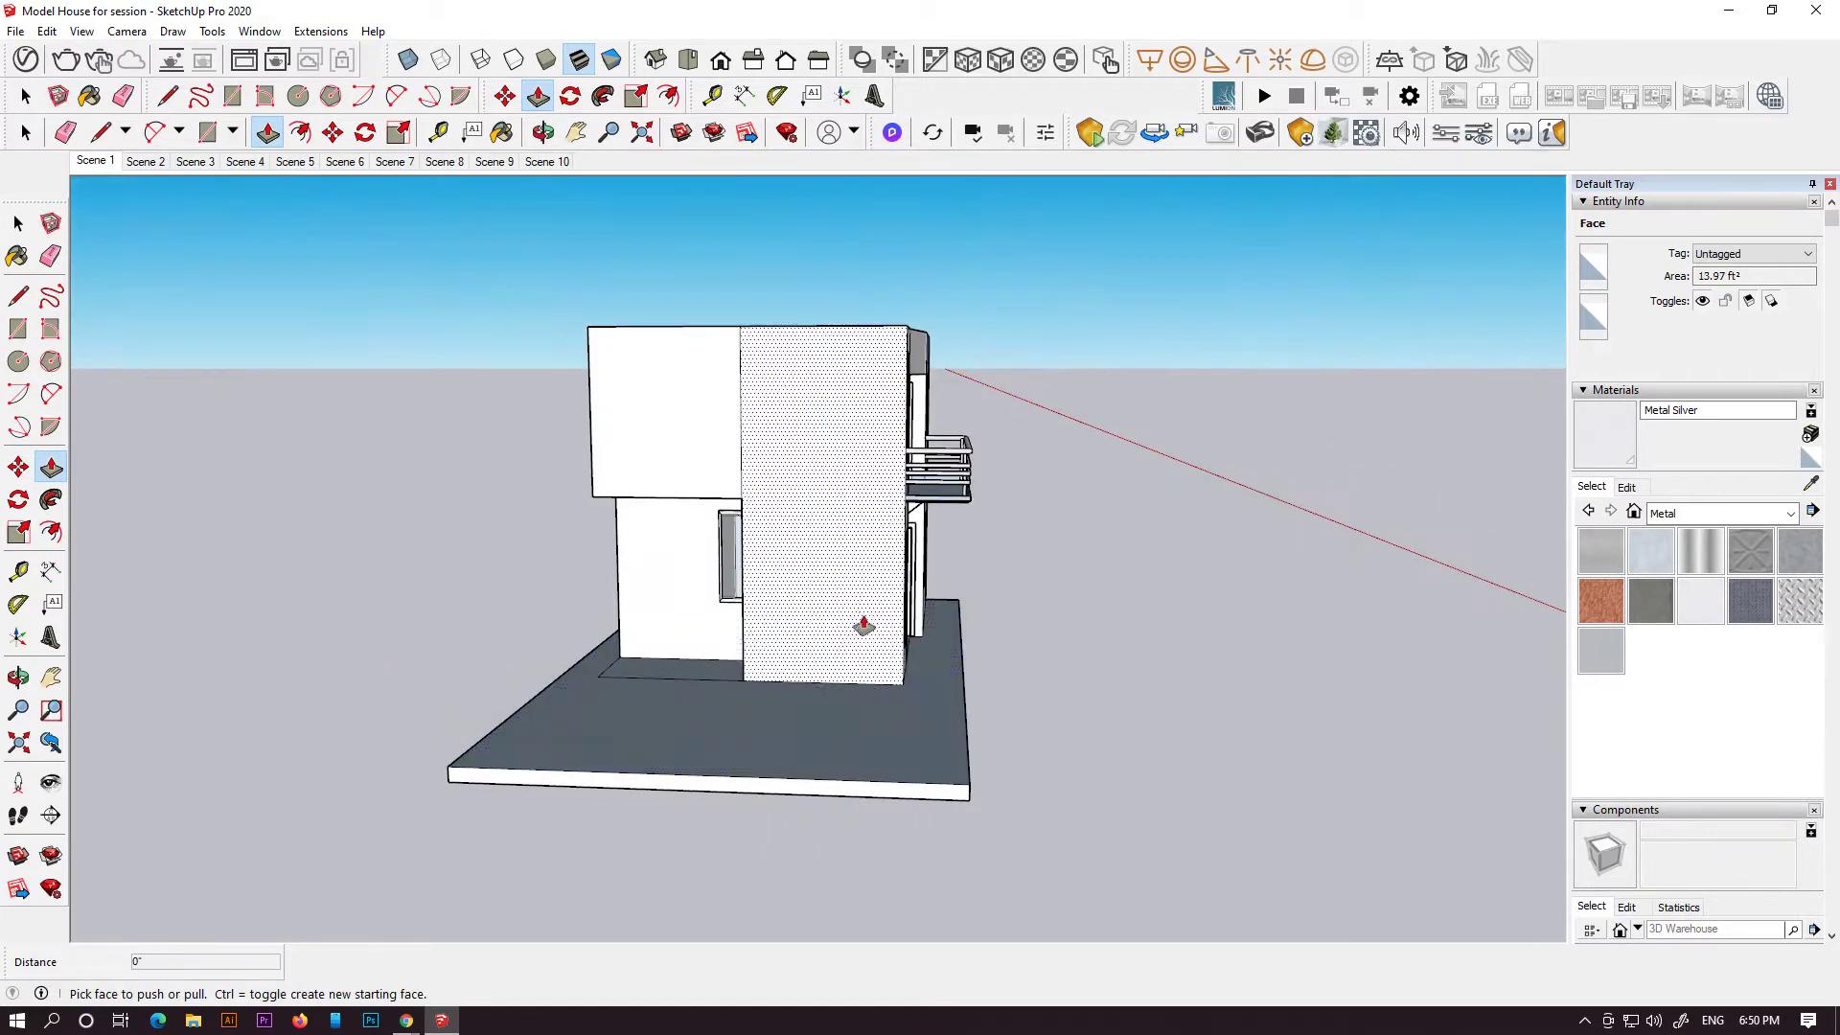
pyautogui.scroll(4, 862, 618)
pyautogui.click(18, 329)
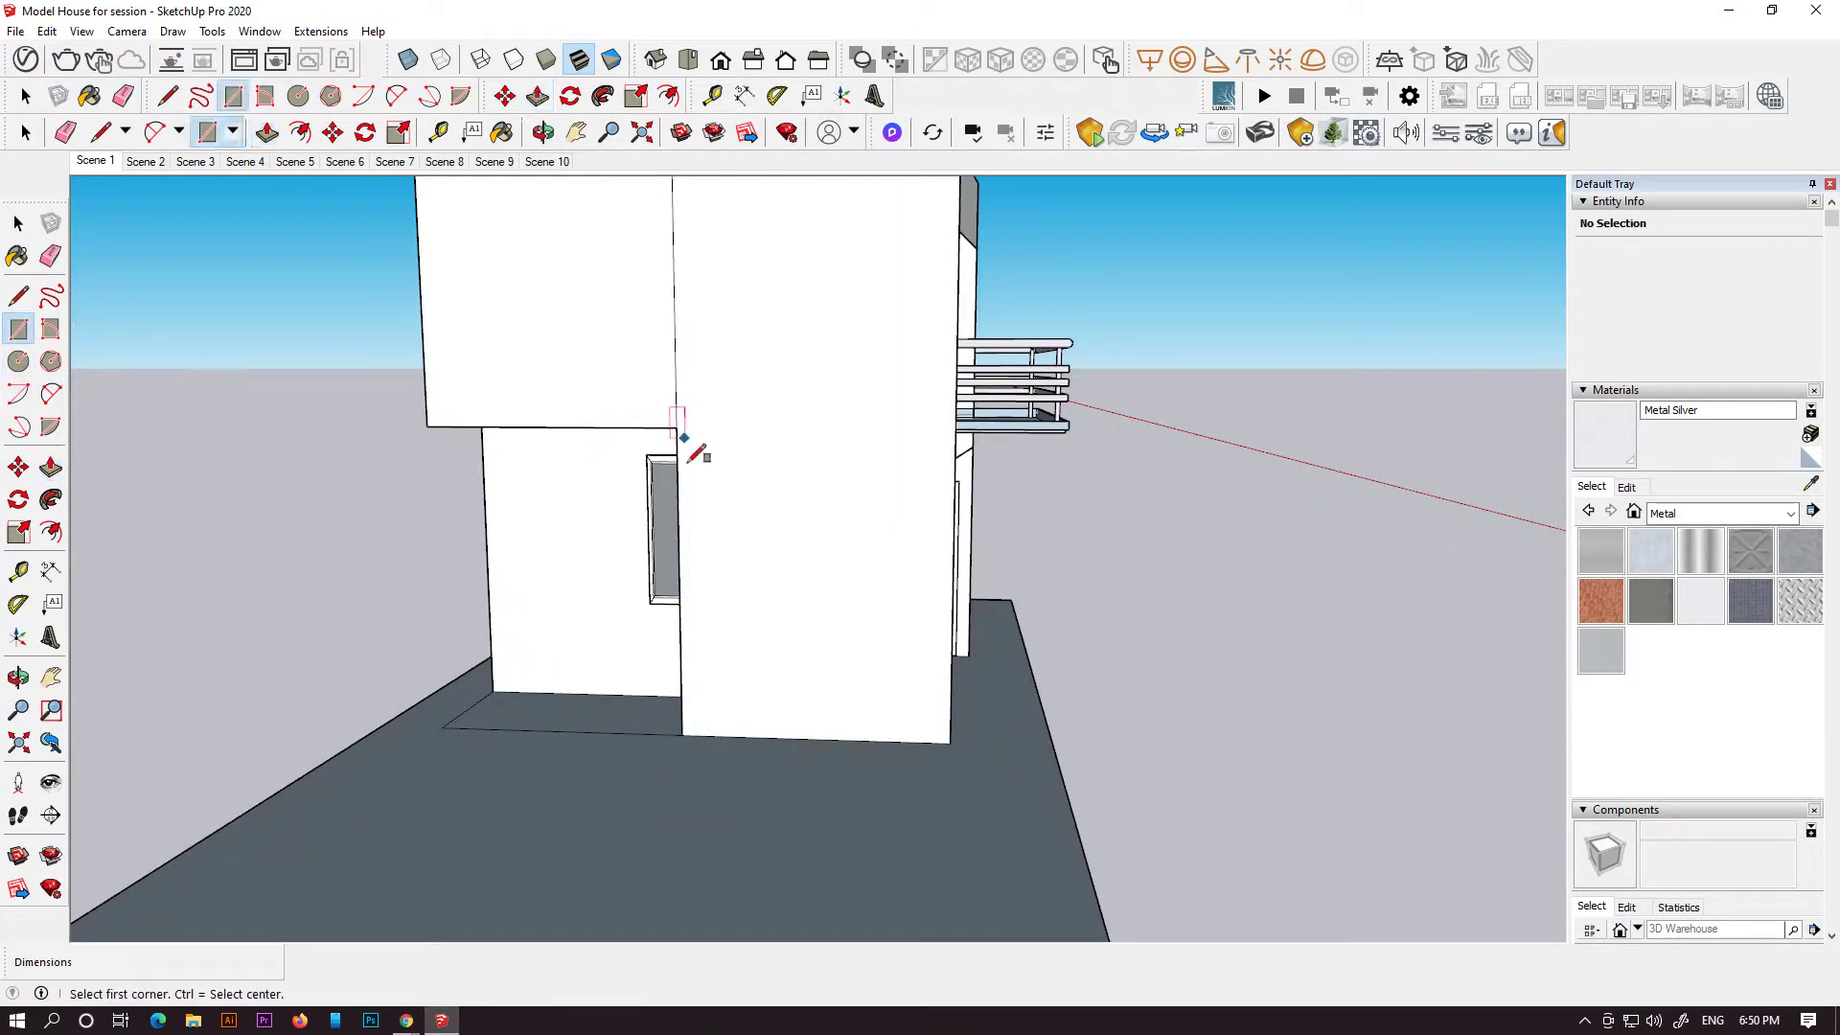
pyautogui.click(677, 428)
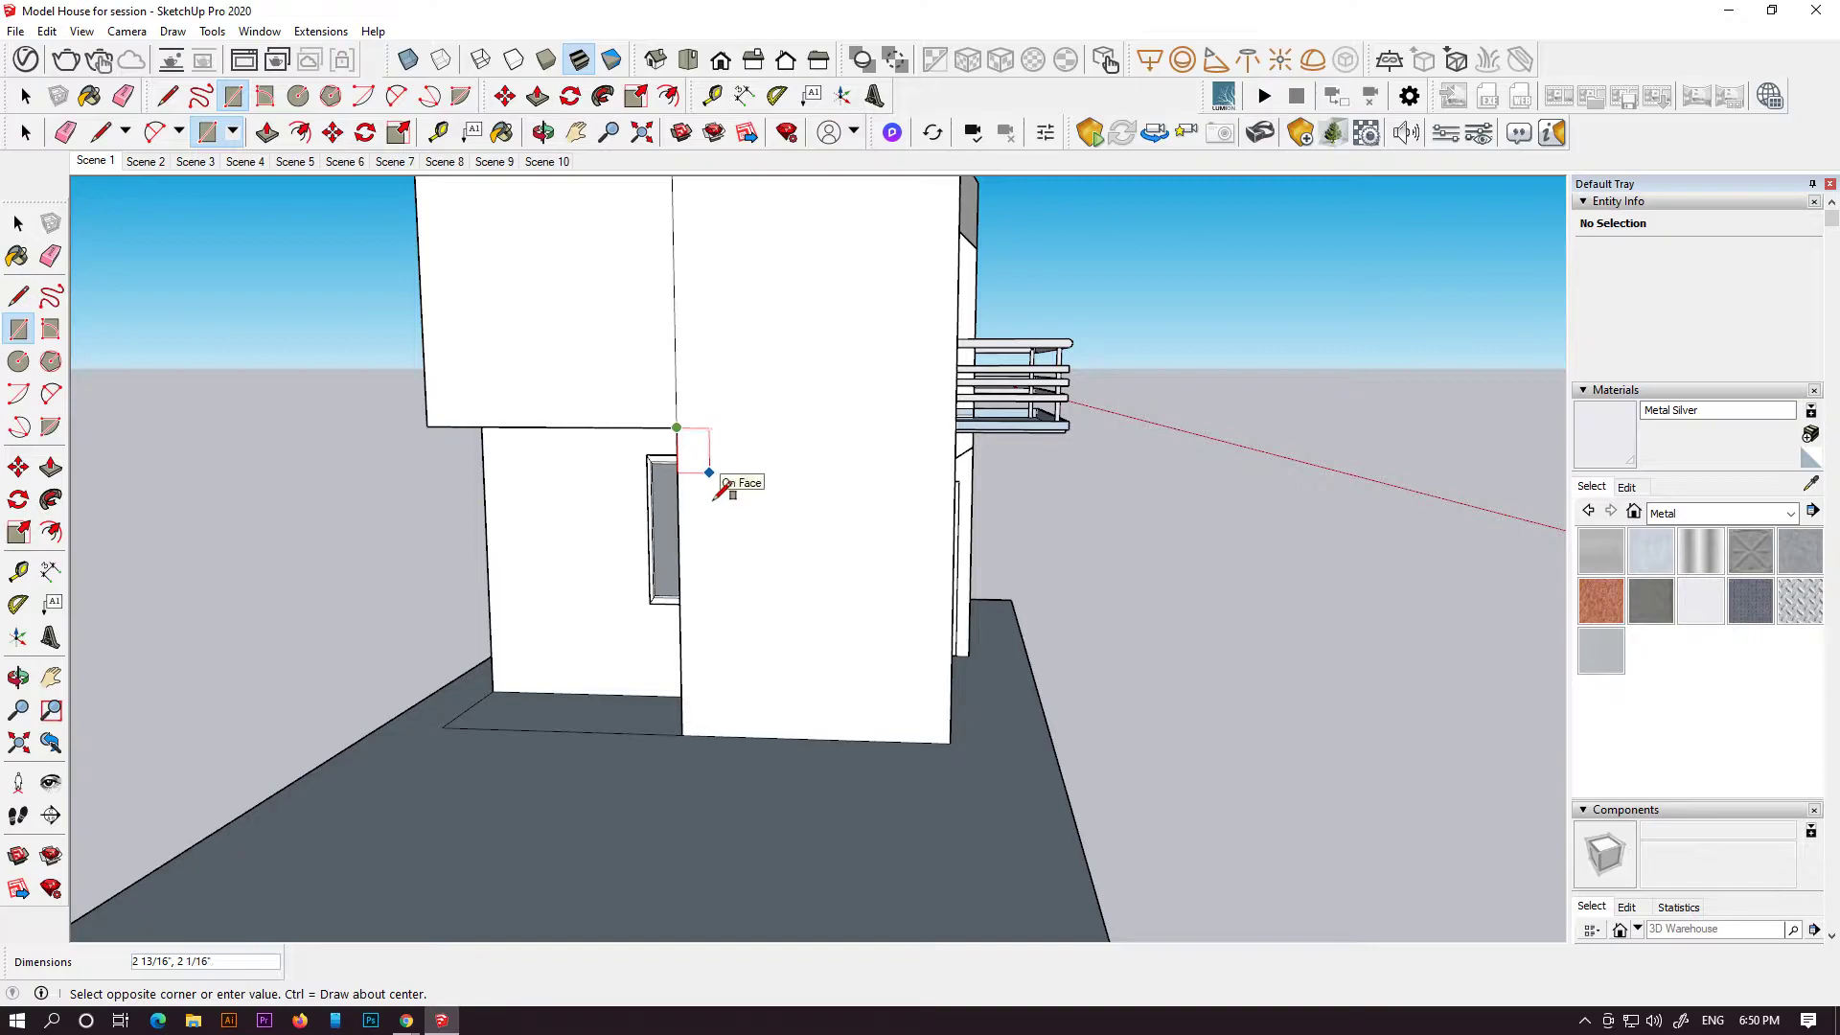
pyautogui.scroll(3, 706, 484)
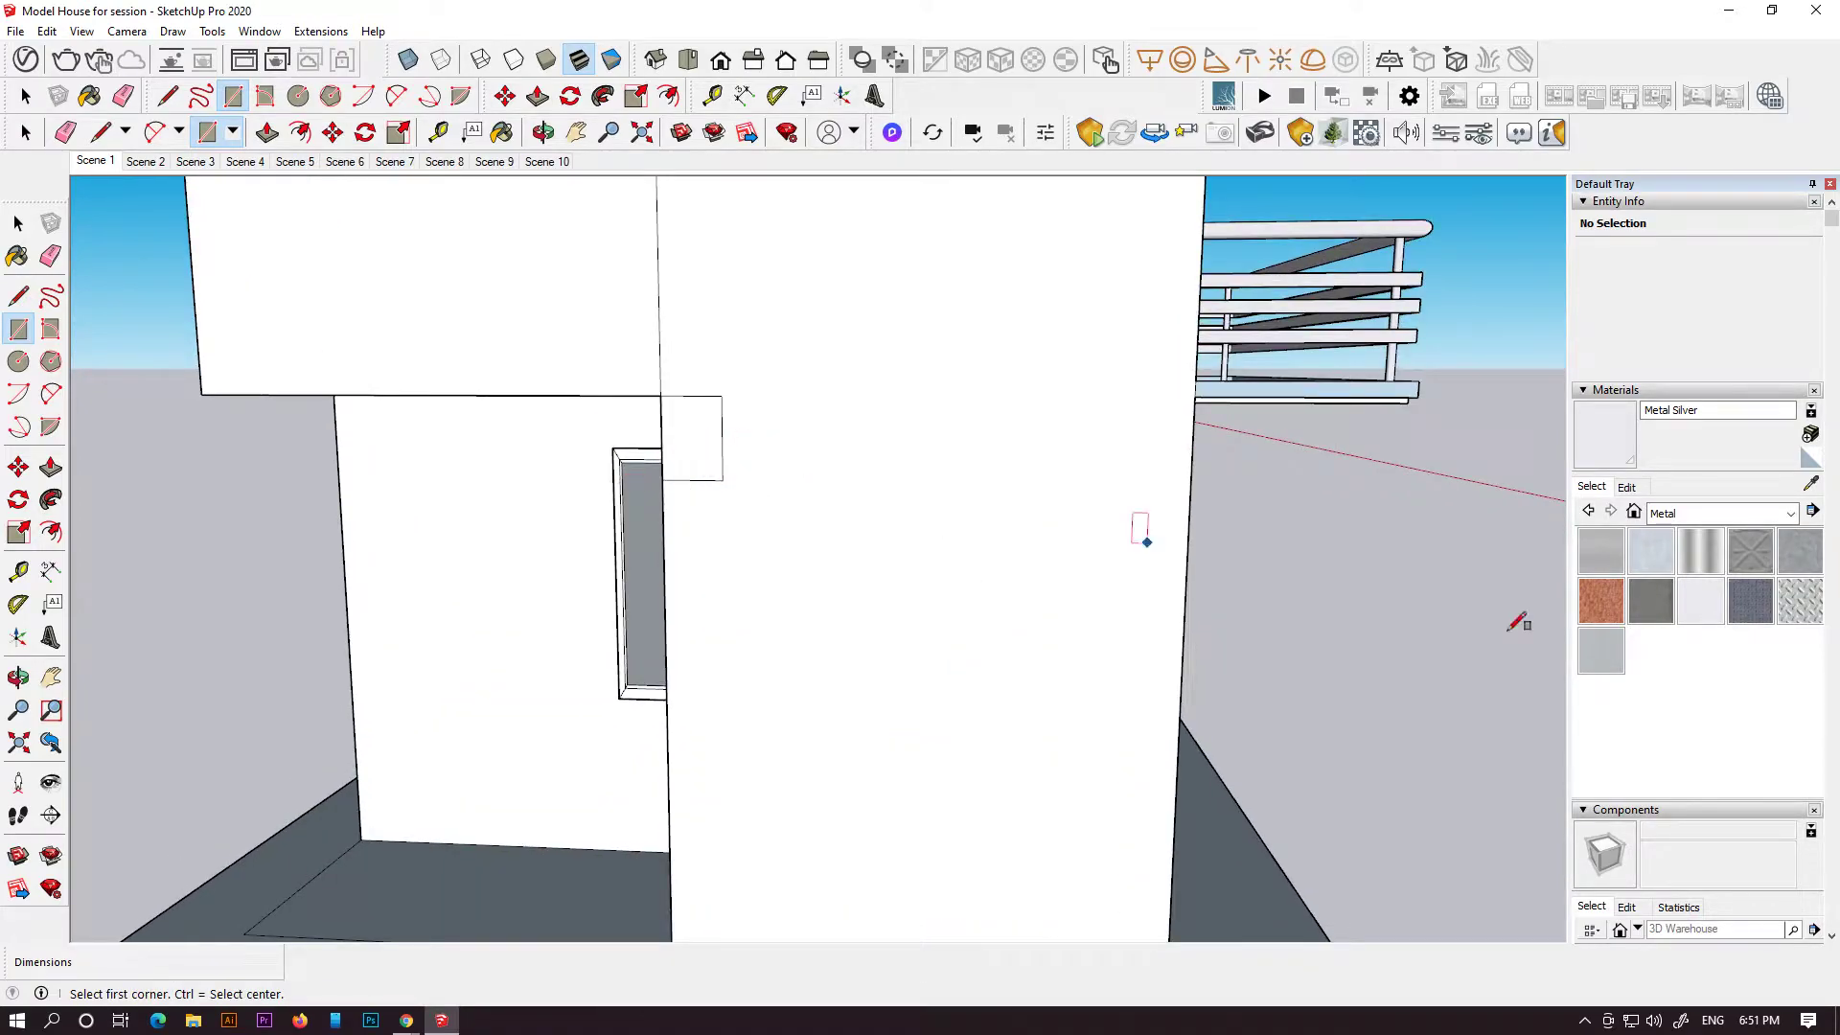
# - Paint the small rectangle on the side wall with Wood Veneer 01 from the Wood materials
pyautogui.click(1722, 519)
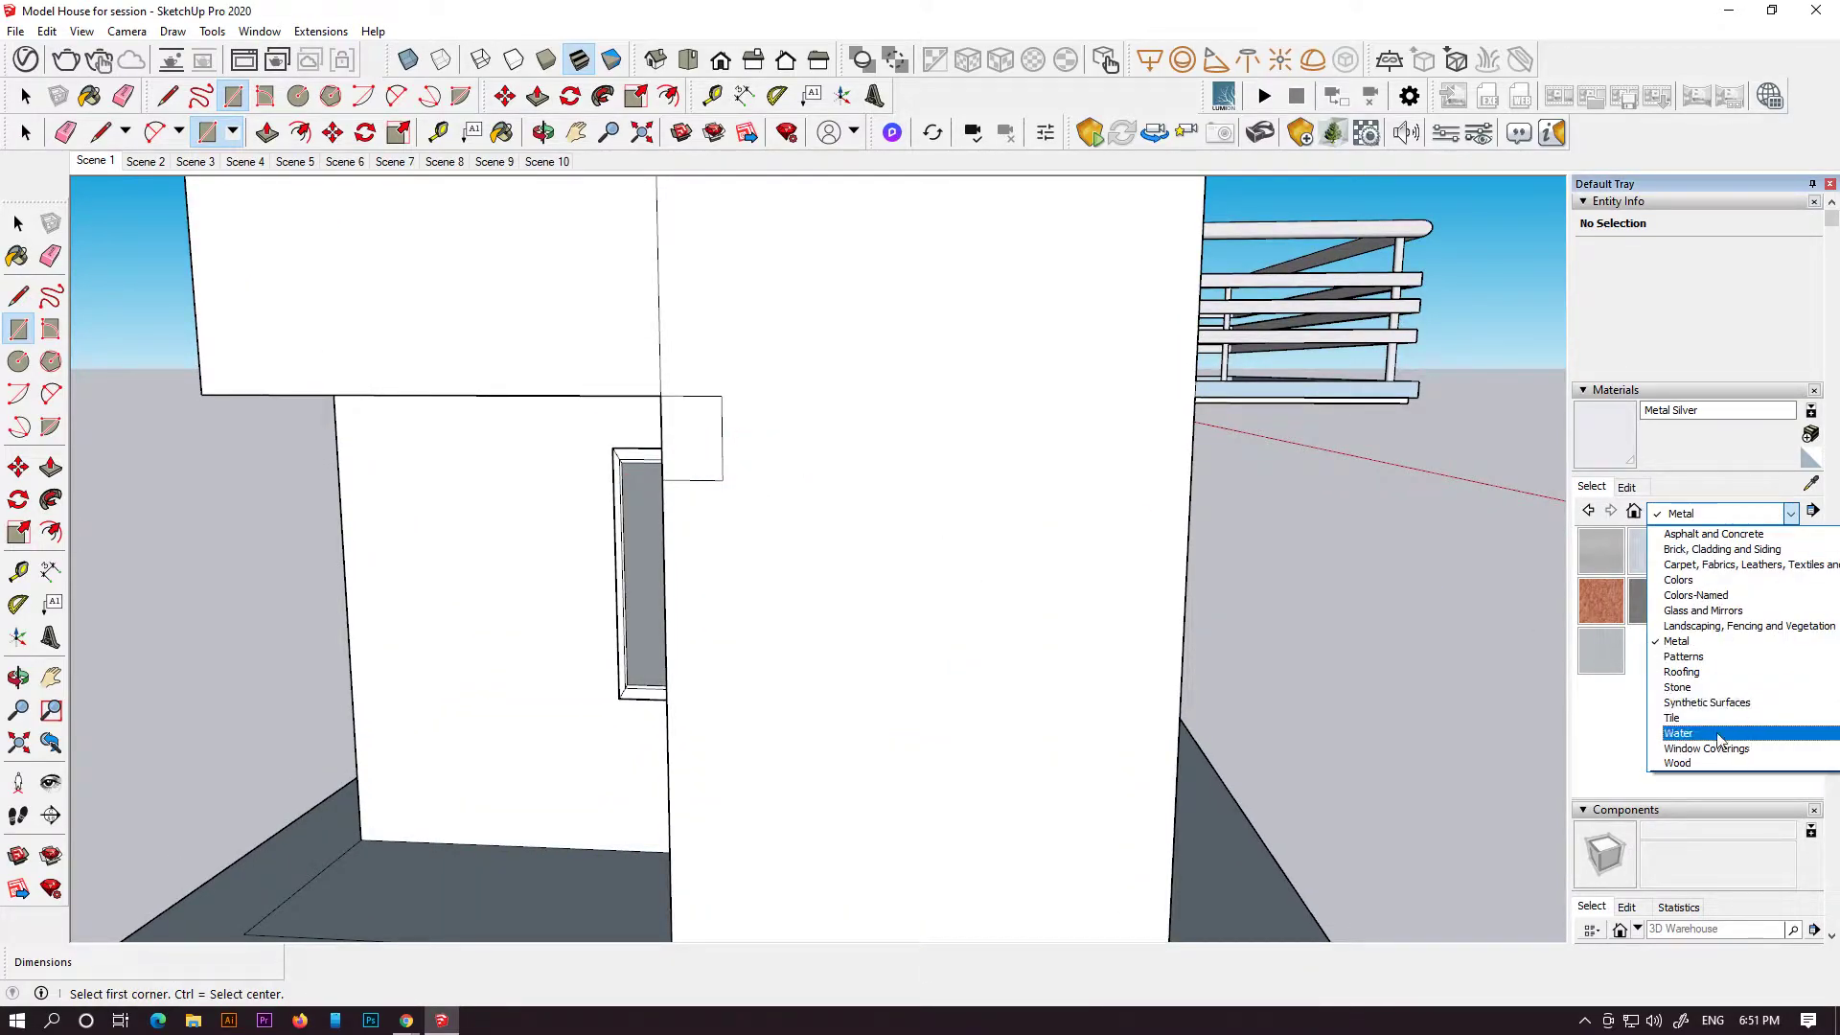
pyautogui.click(1722, 762)
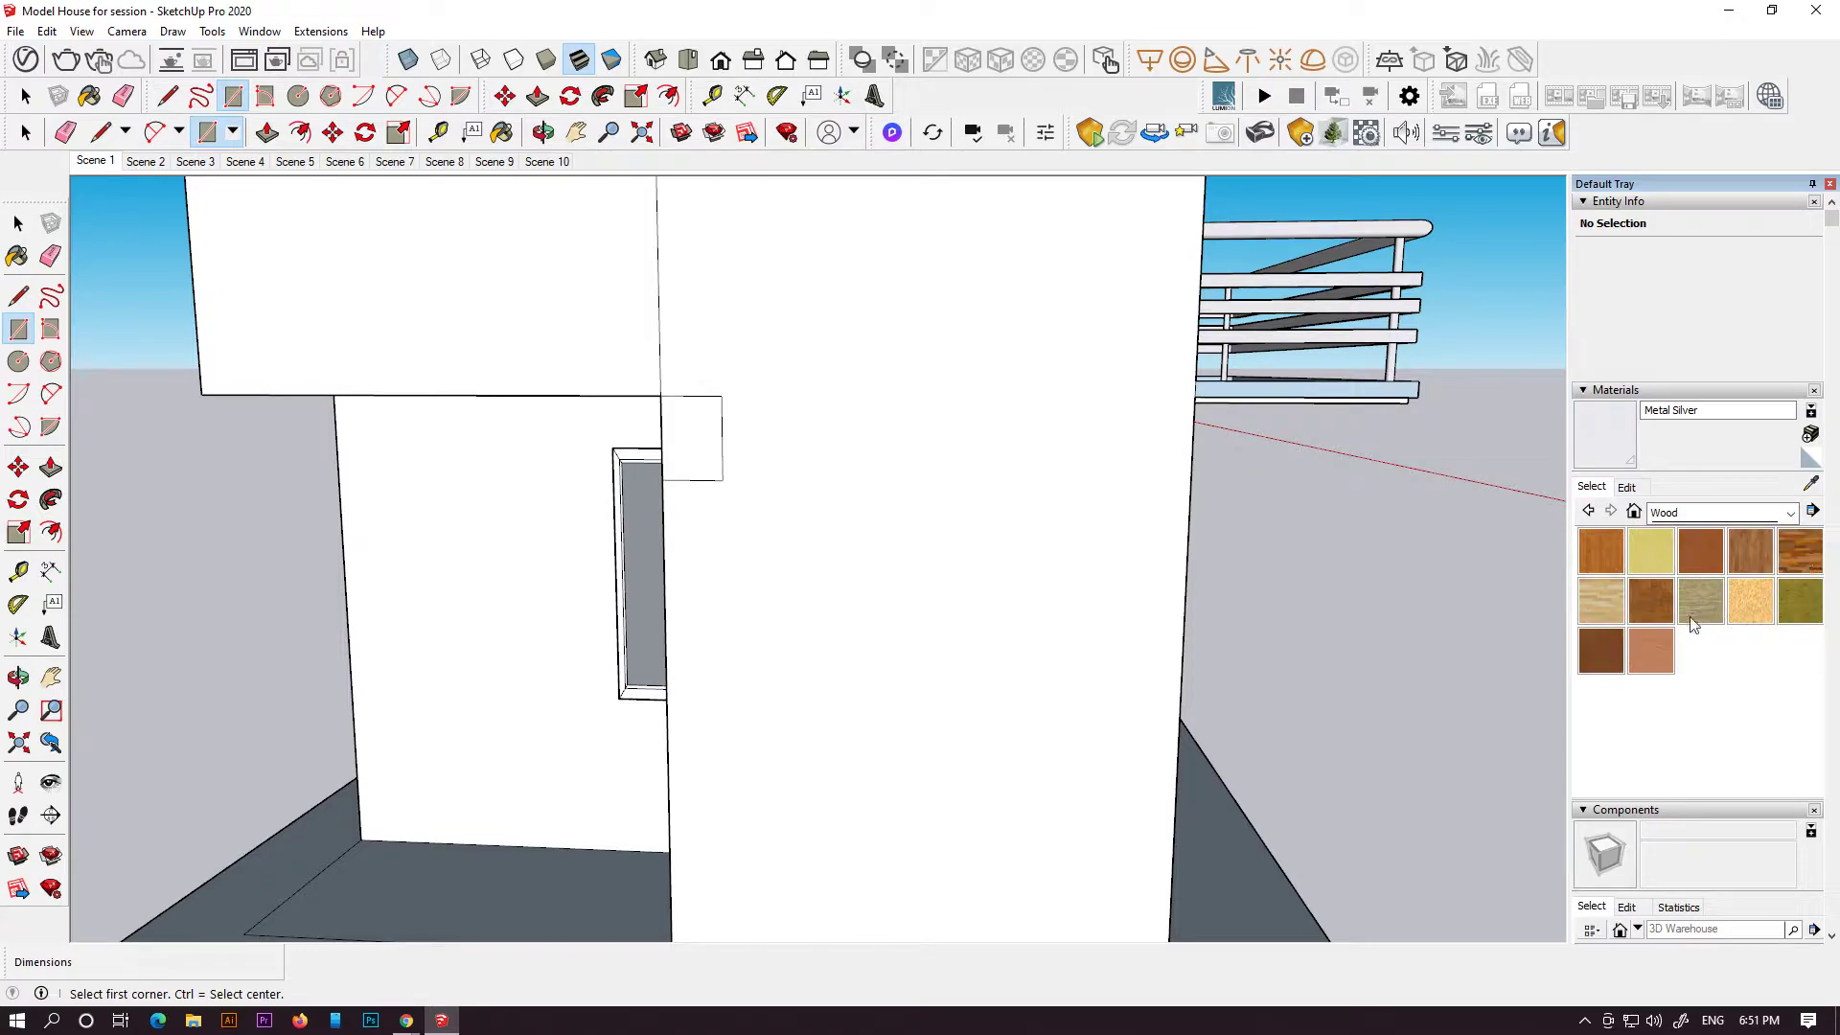
pyautogui.click(1618, 658)
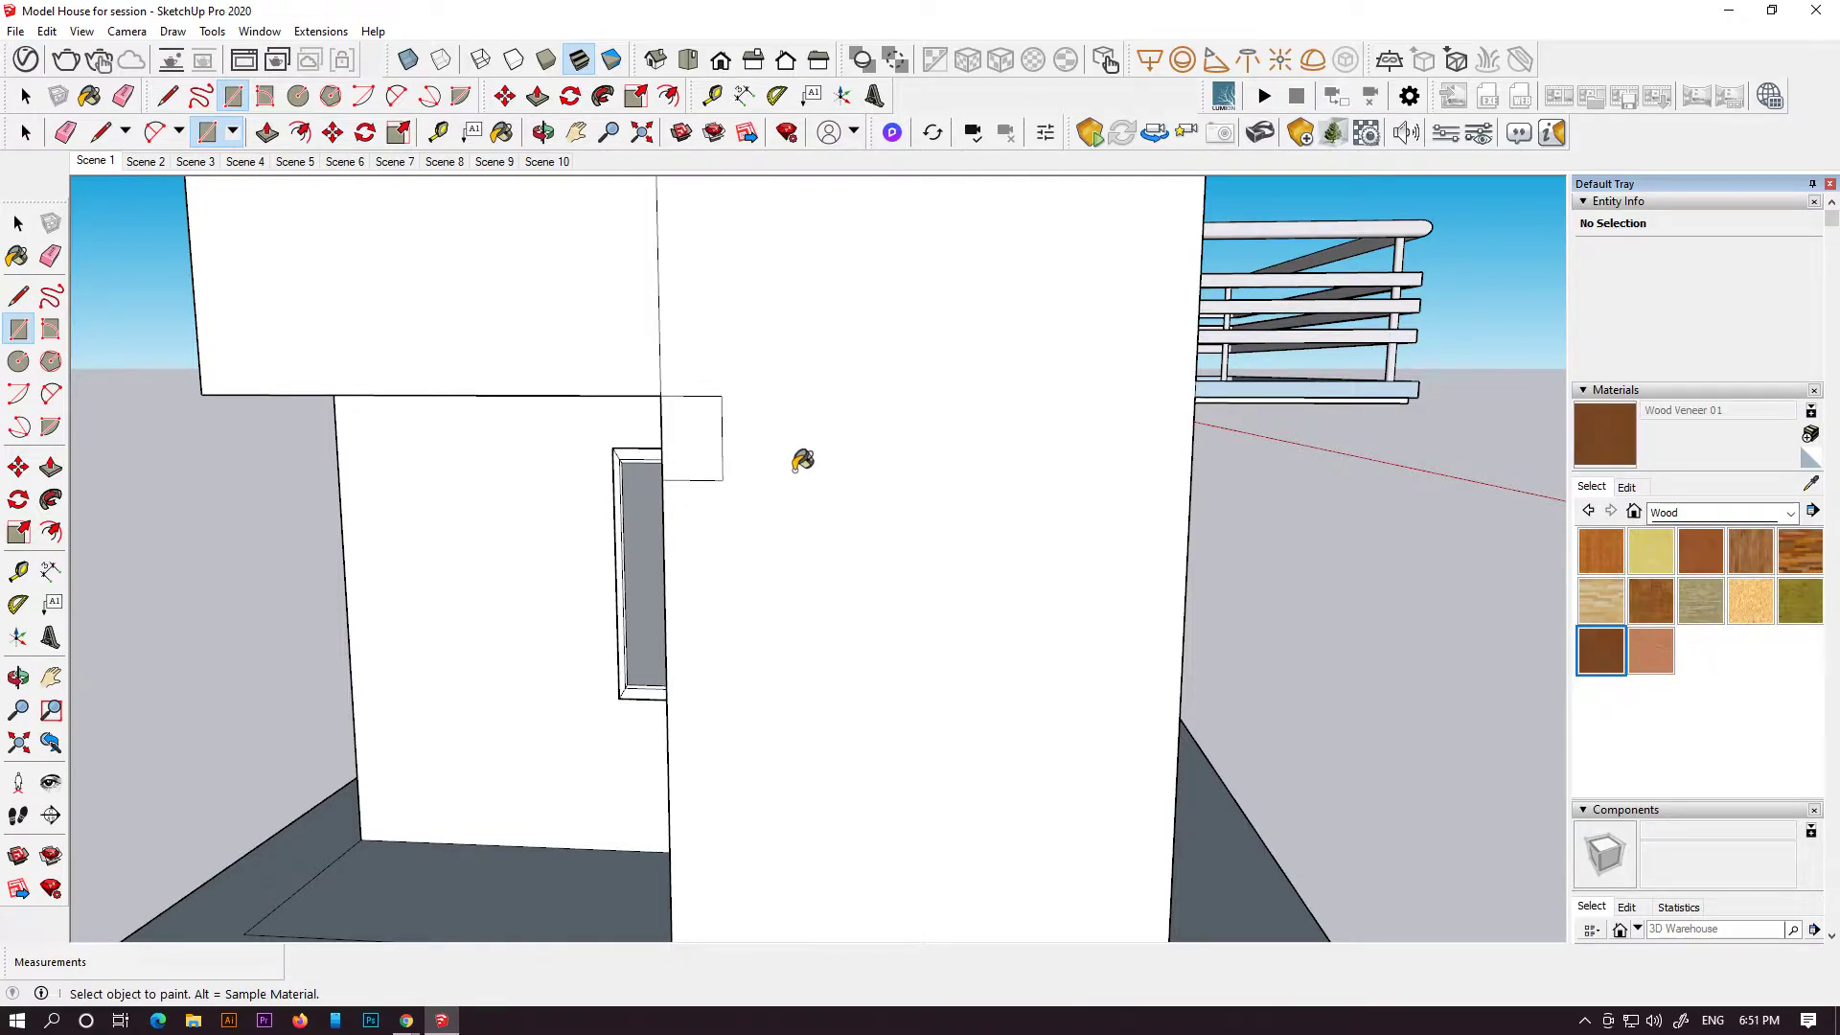
pyautogui.click(704, 462)
# - Copy the wood rectangle three times along the side wall towards the front corner, the first copy about 5 11/16" away
pyautogui.press('space')
pyautogui.click(718, 463)
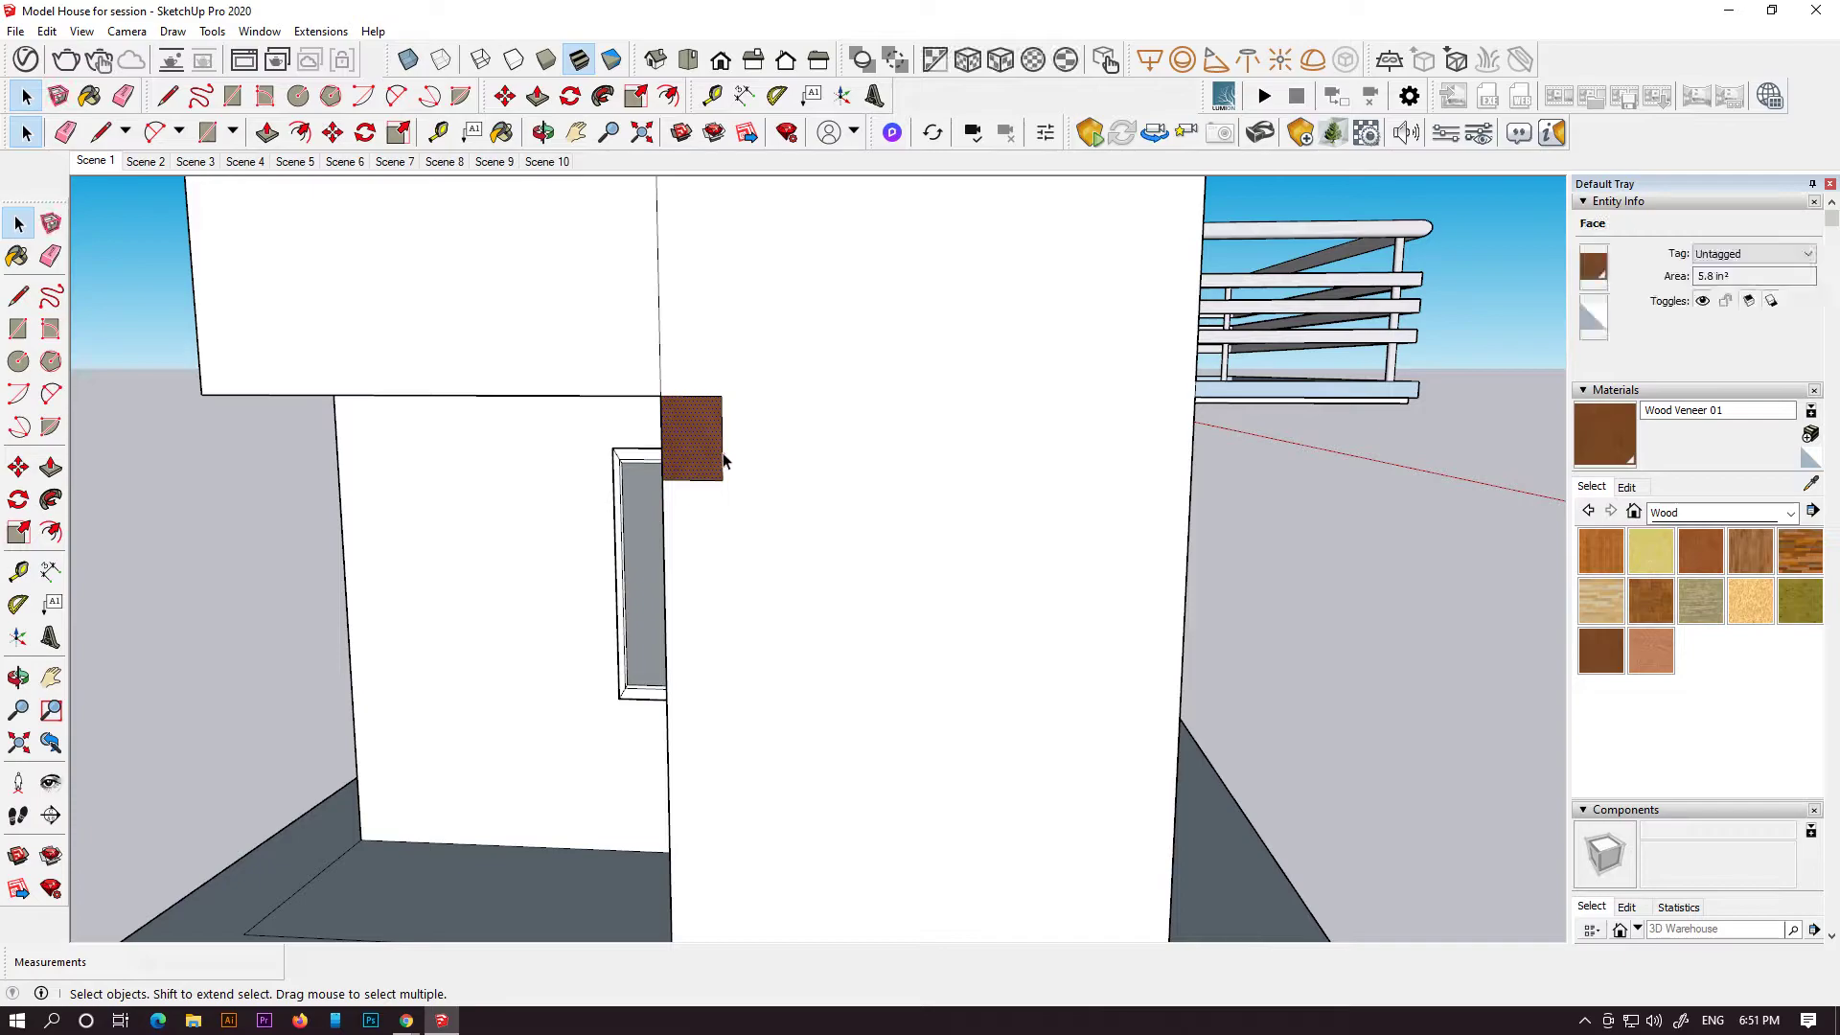
pyautogui.press('m')
pyautogui.click(723, 462)
pyautogui.press('ctrl')
pyautogui.click(878, 452)
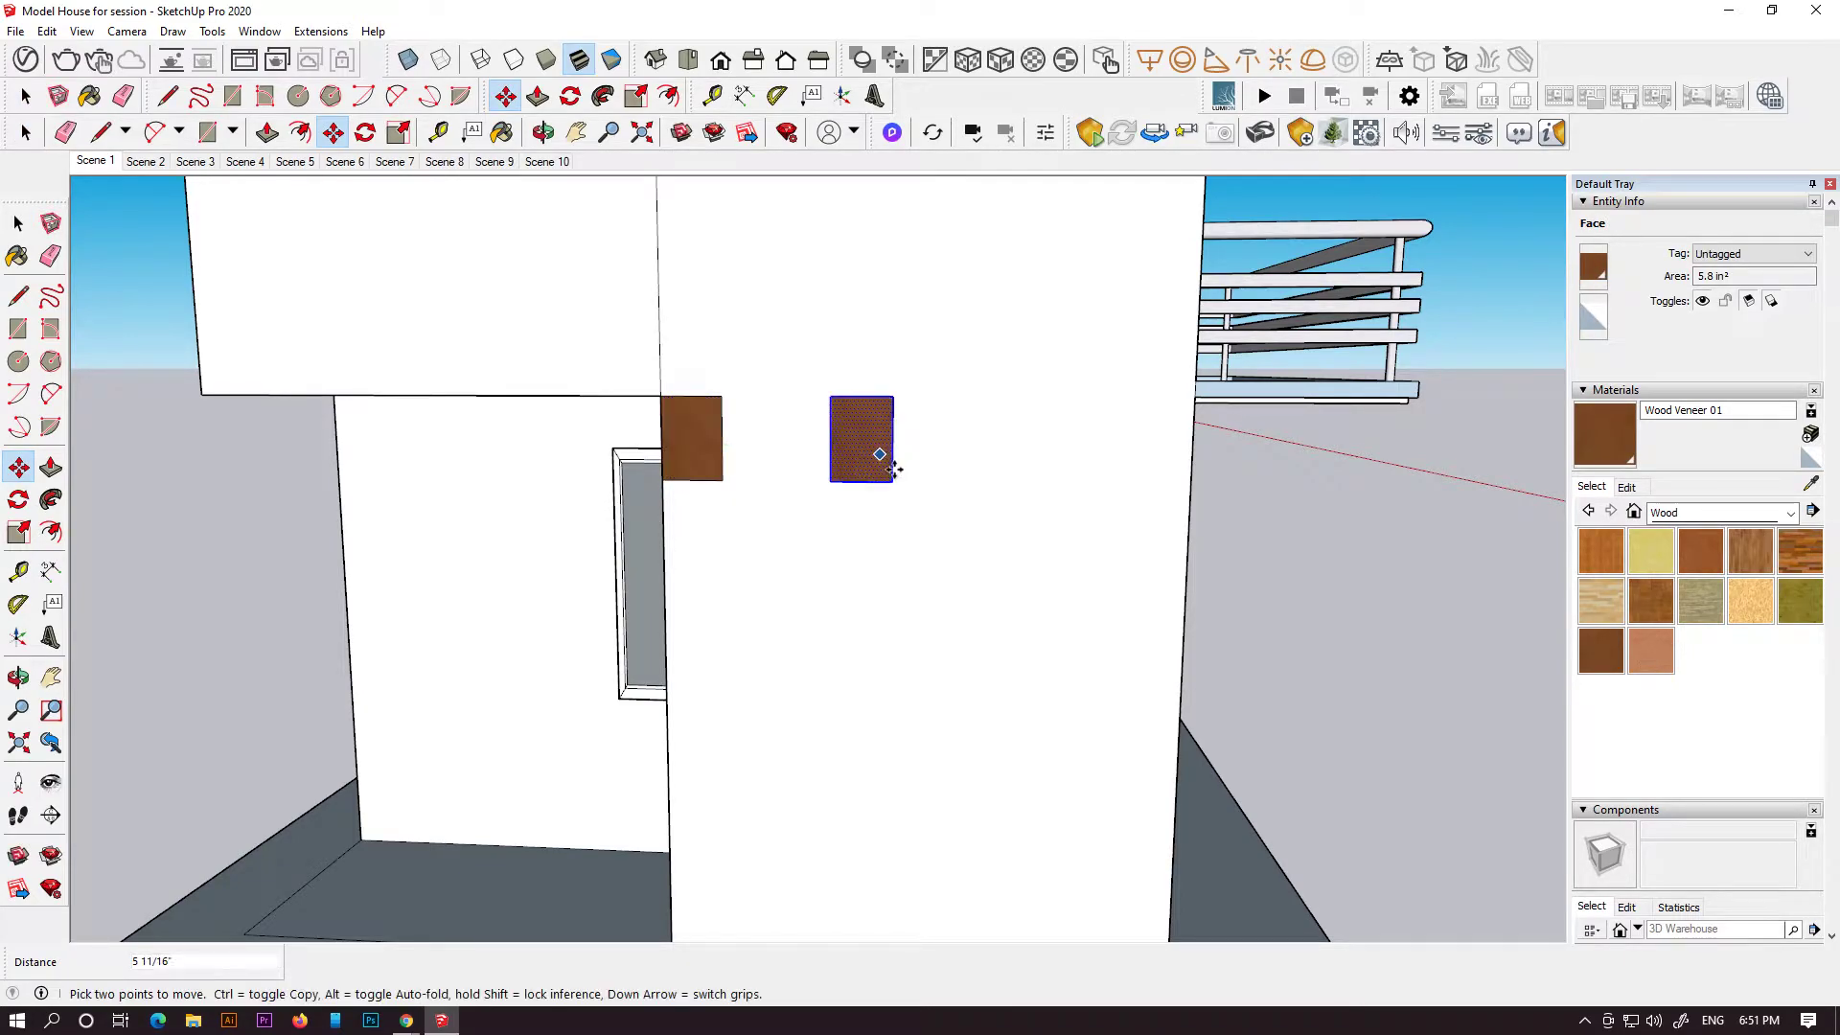
pyautogui.press('ctrl')
pyautogui.click(877, 453)
pyautogui.click(1043, 469)
pyautogui.press('ctrl')
pyautogui.click(1018, 457)
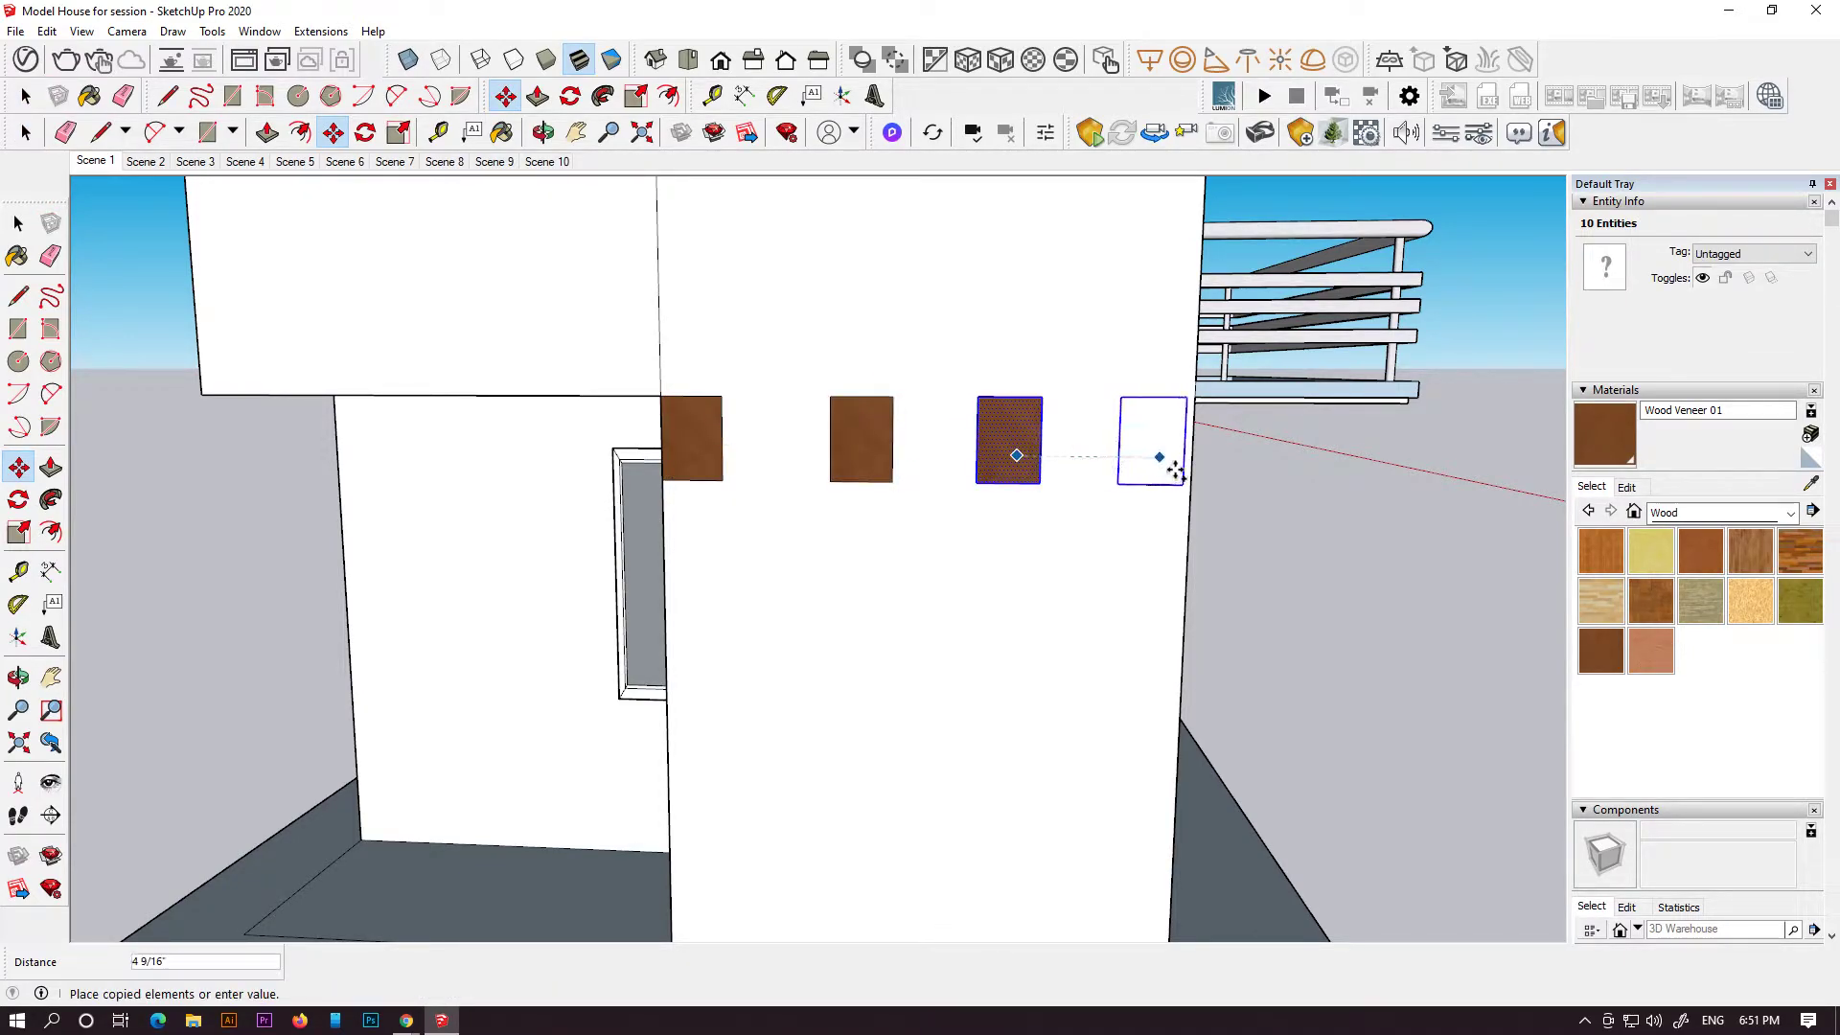
pyautogui.click(1177, 465)
# - Pull the four wood rectangles out from the side wall into beams of equal length
pyautogui.scroll(-4, 741, 485)
pyautogui.moveTo(944, 499); pyautogui.dragTo(733, 508, button='middle')
pyautogui.click(50, 467)
pyautogui.click(534, 440)
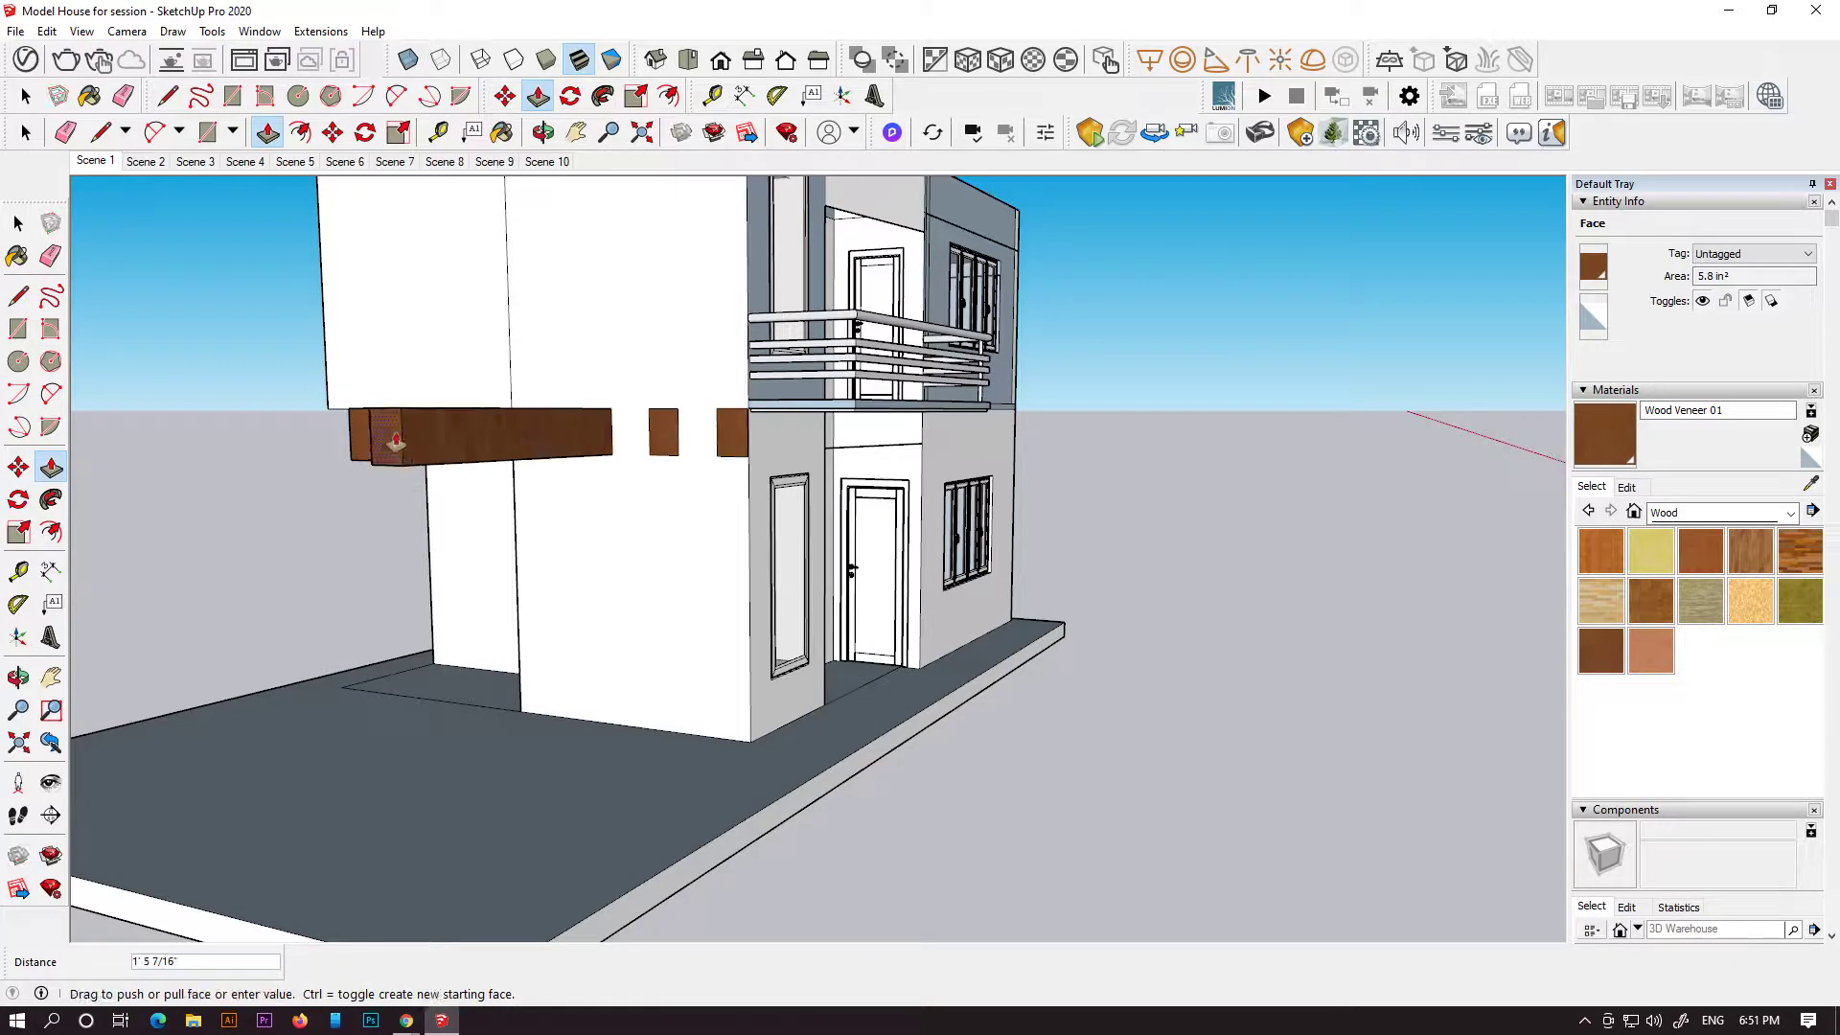
pyautogui.click(448, 456)
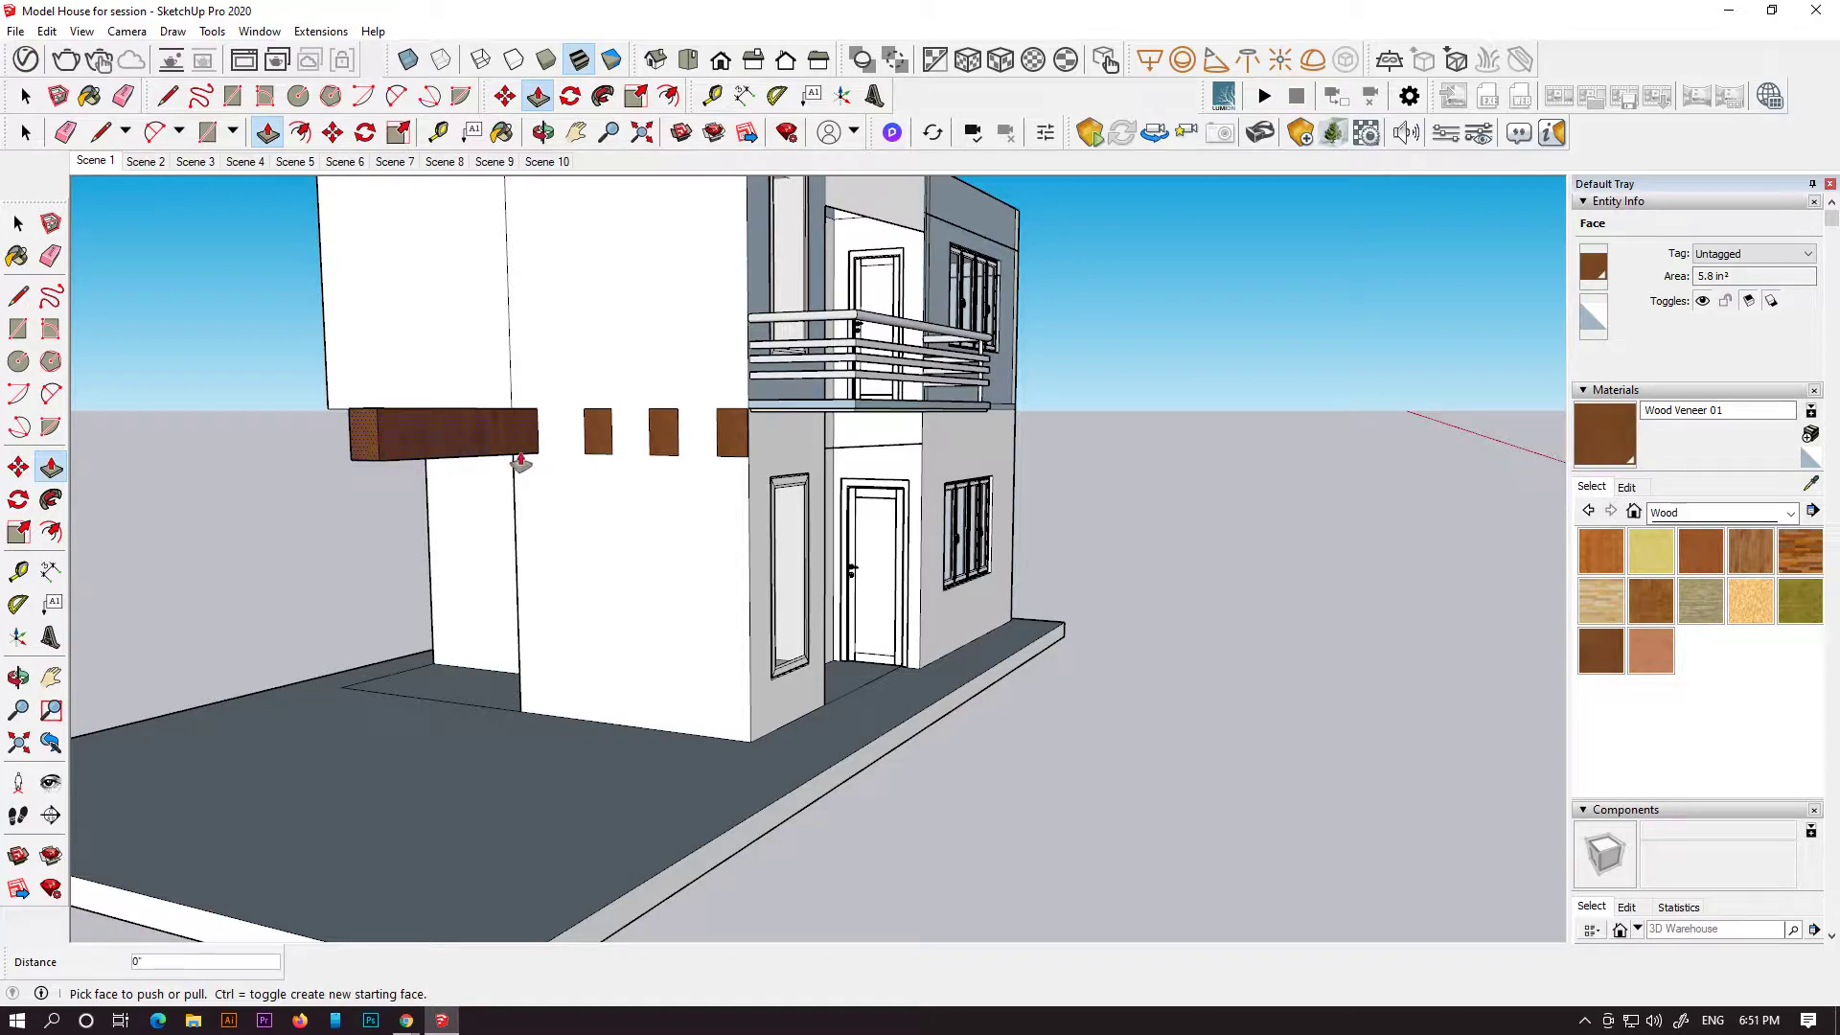
pyautogui.click(637, 443)
pyautogui.moveTo(649, 492); pyautogui.dragTo(600, 526, button='middle')
pyautogui.click(536, 570)
pyautogui.click(562, 572)
pyautogui.doubleClick(825, 522)
pyautogui.moveTo(335, 551); pyautogui.dragTo(475, 694, button='middle')
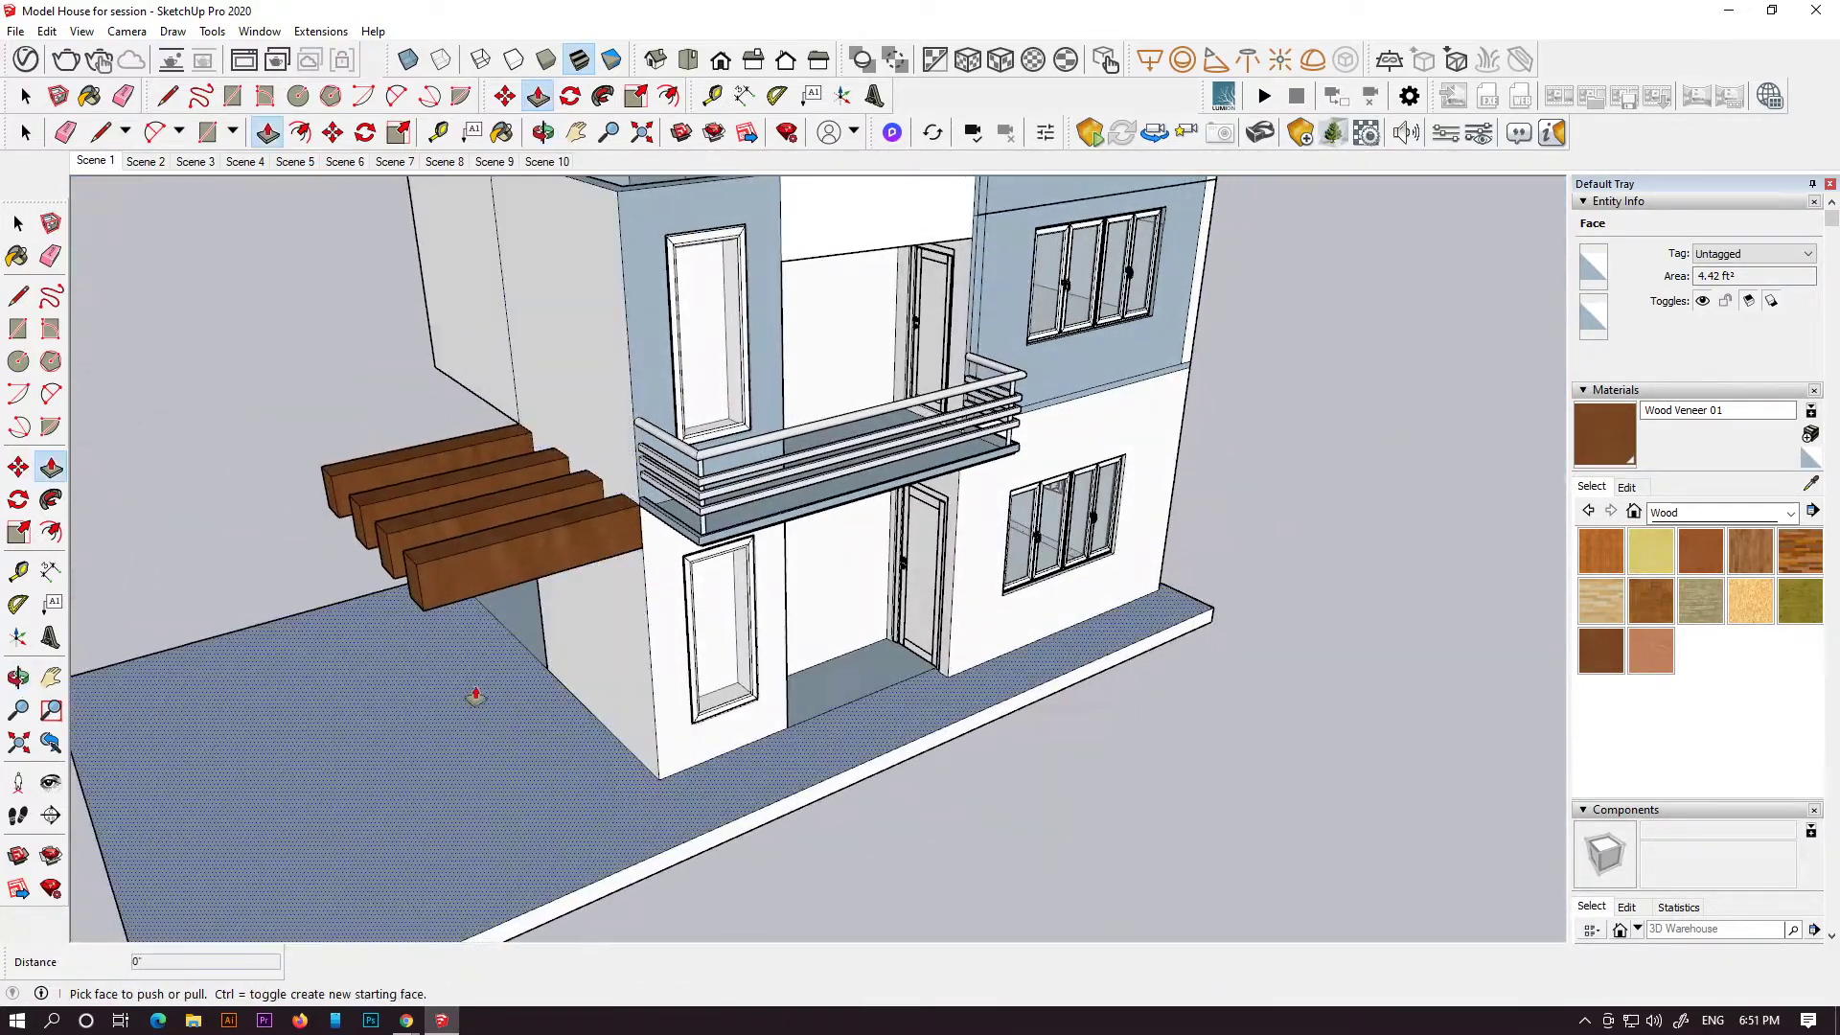
pyautogui.scroll(3, 475, 694)
pyautogui.press('r')
pyautogui.press('l')
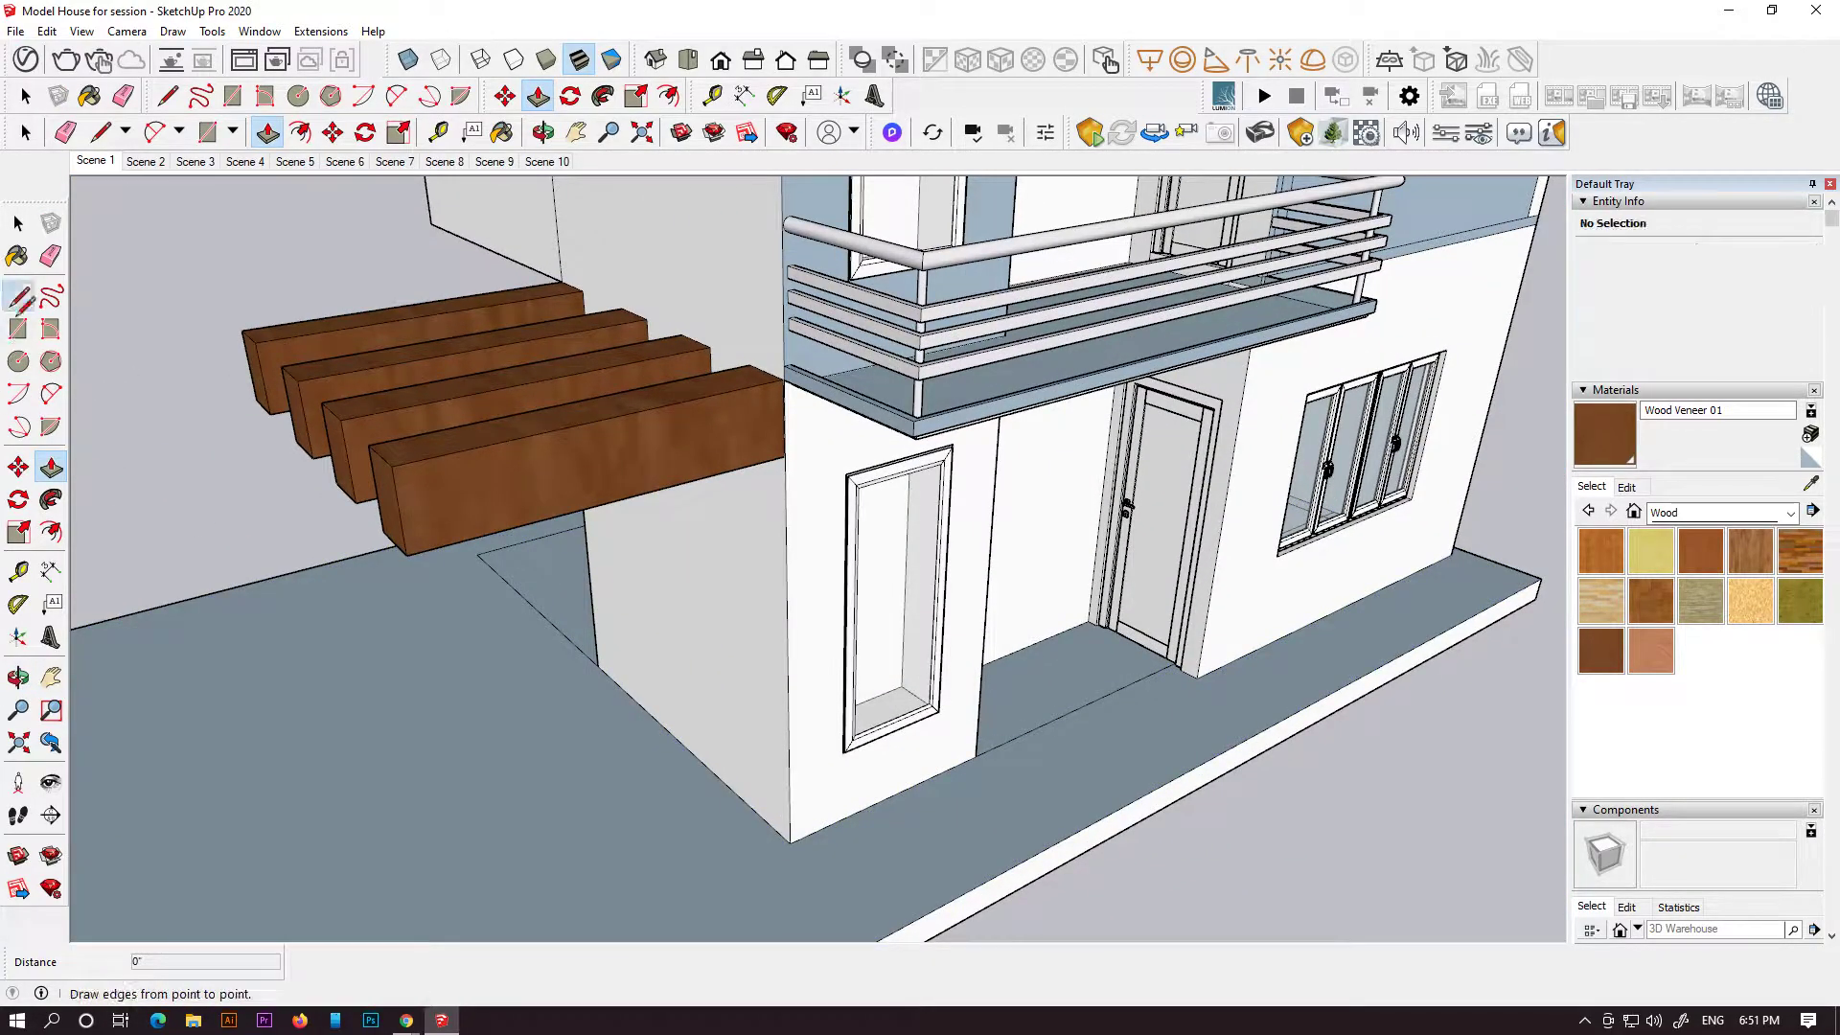
pyautogui.scroll(-2, 368, 618)
pyautogui.keyDown('shift'); pyautogui.moveTo(365, 623); pyautogui.dragTo(351, 403, button='middle'); pyautogui.keyUp('shift')
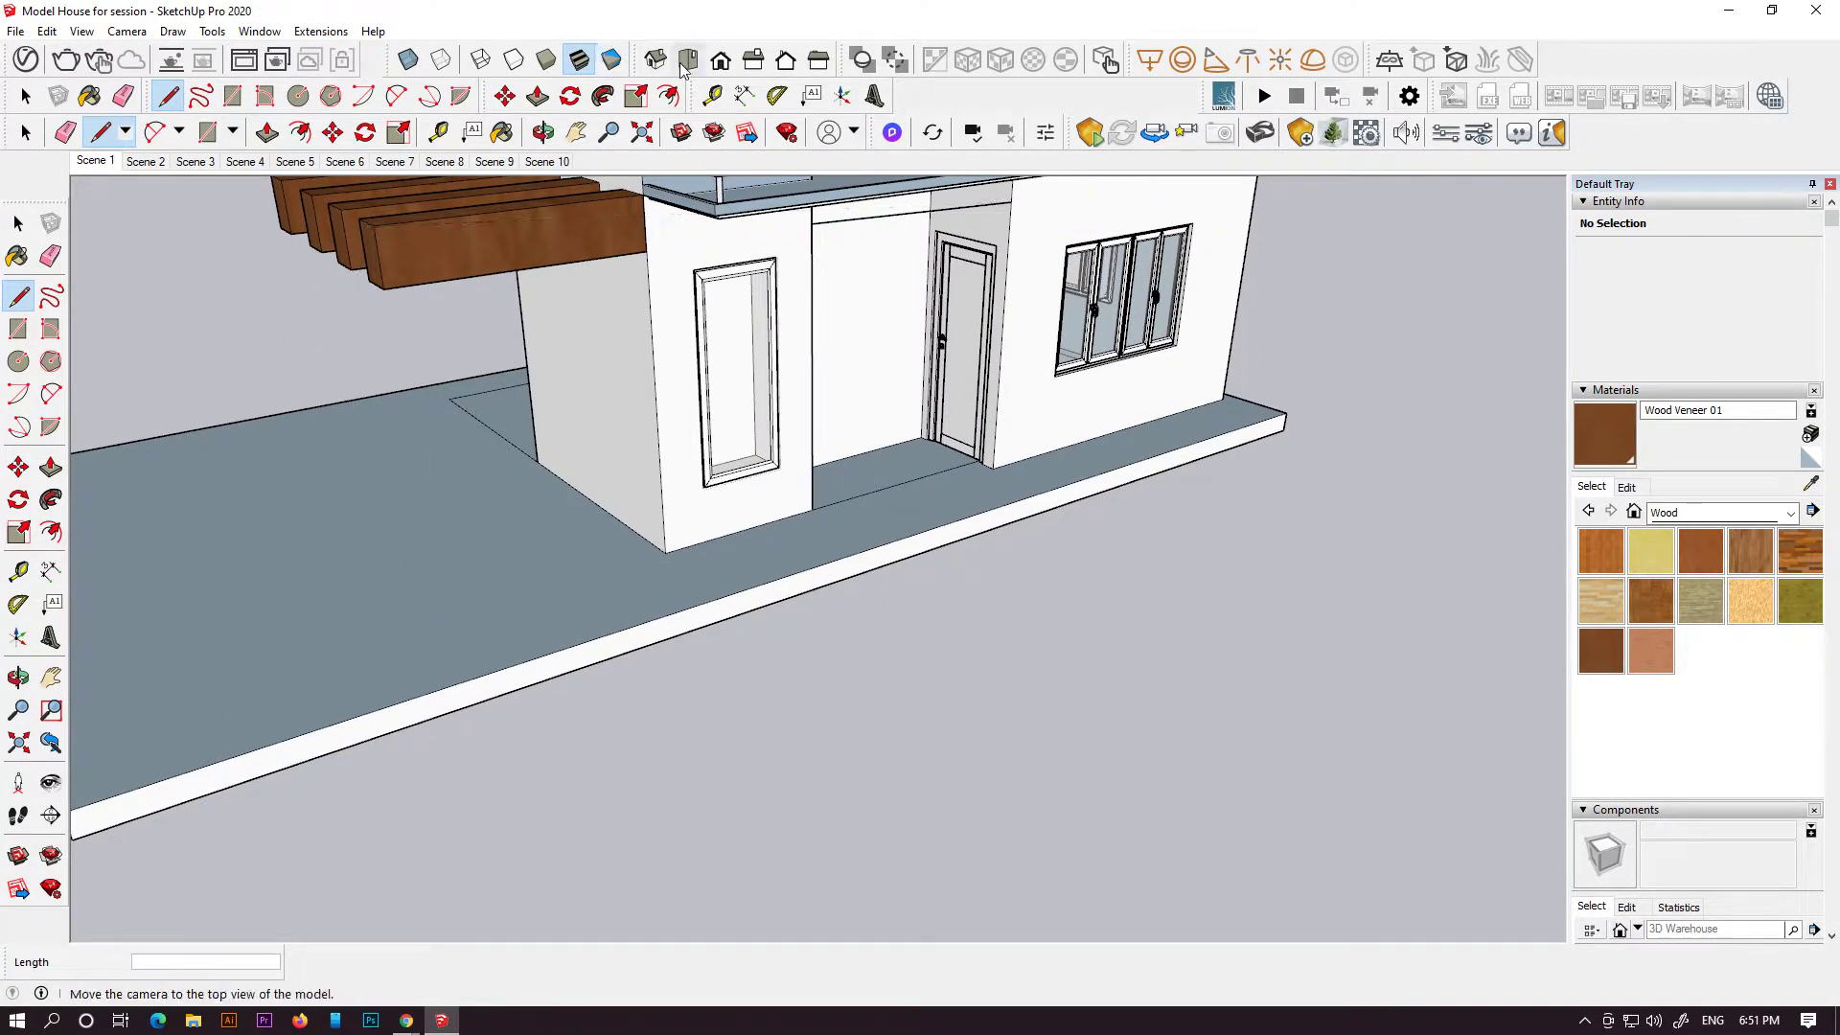
pyautogui.click(720, 60)
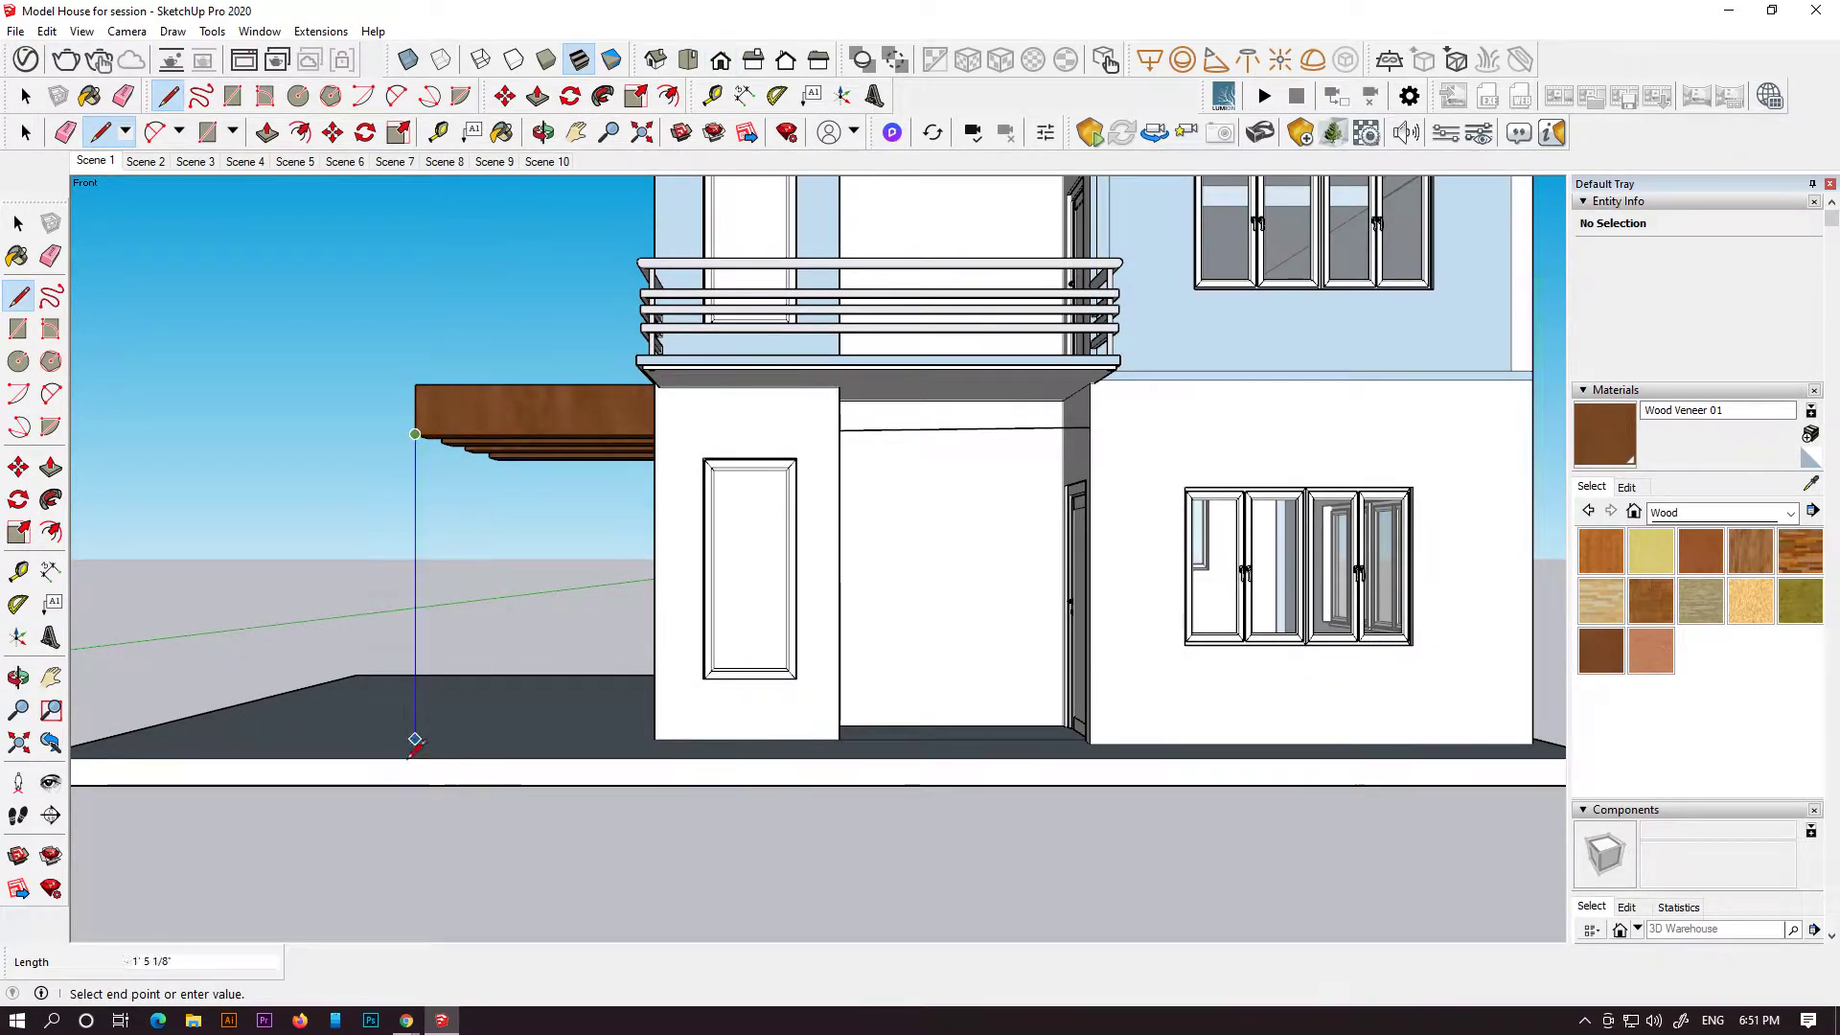
pyautogui.moveTo(380, 690); pyautogui.dragTo(916, 636, button='middle')
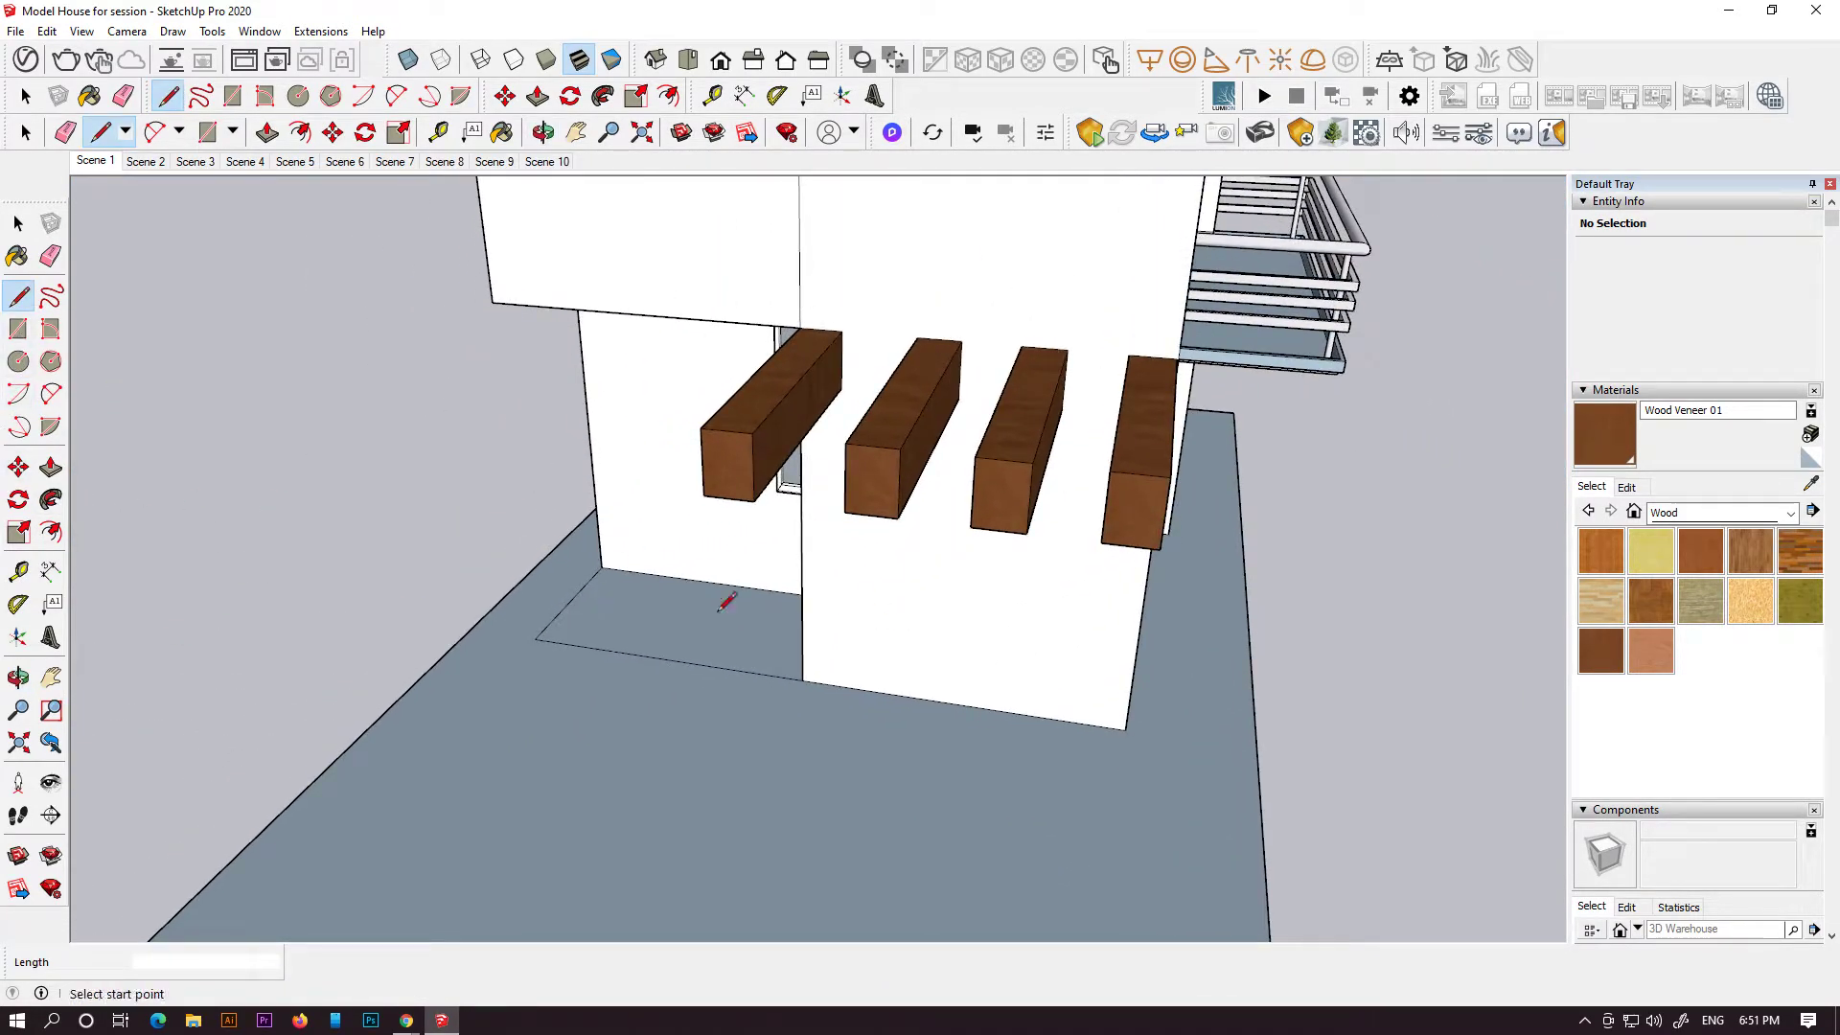
# - Push the undersides of the four wood beams upward by the same distance to make them thinner
pyautogui.scroll(1, 908, 474)
pyautogui.moveTo(811, 614); pyautogui.dragTo(900, 456, button='middle')
pyautogui.click(876, 342)
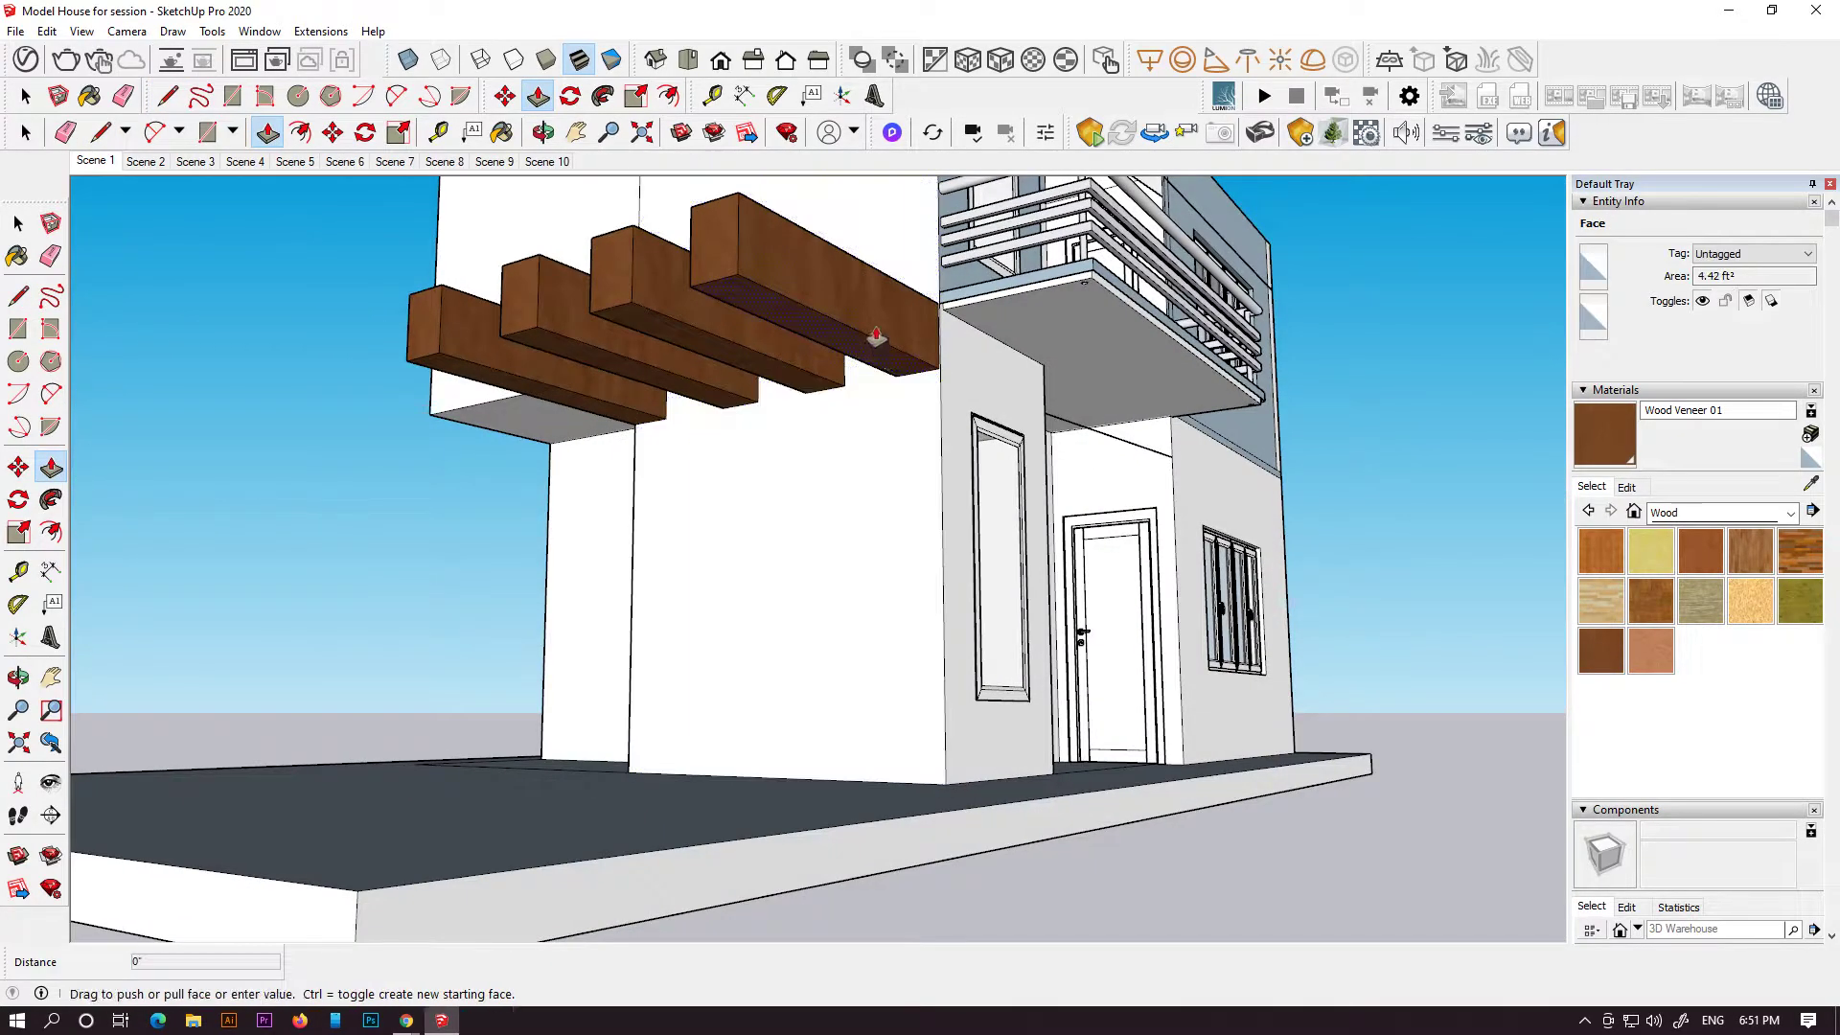
pyautogui.doubleClick(671, 337)
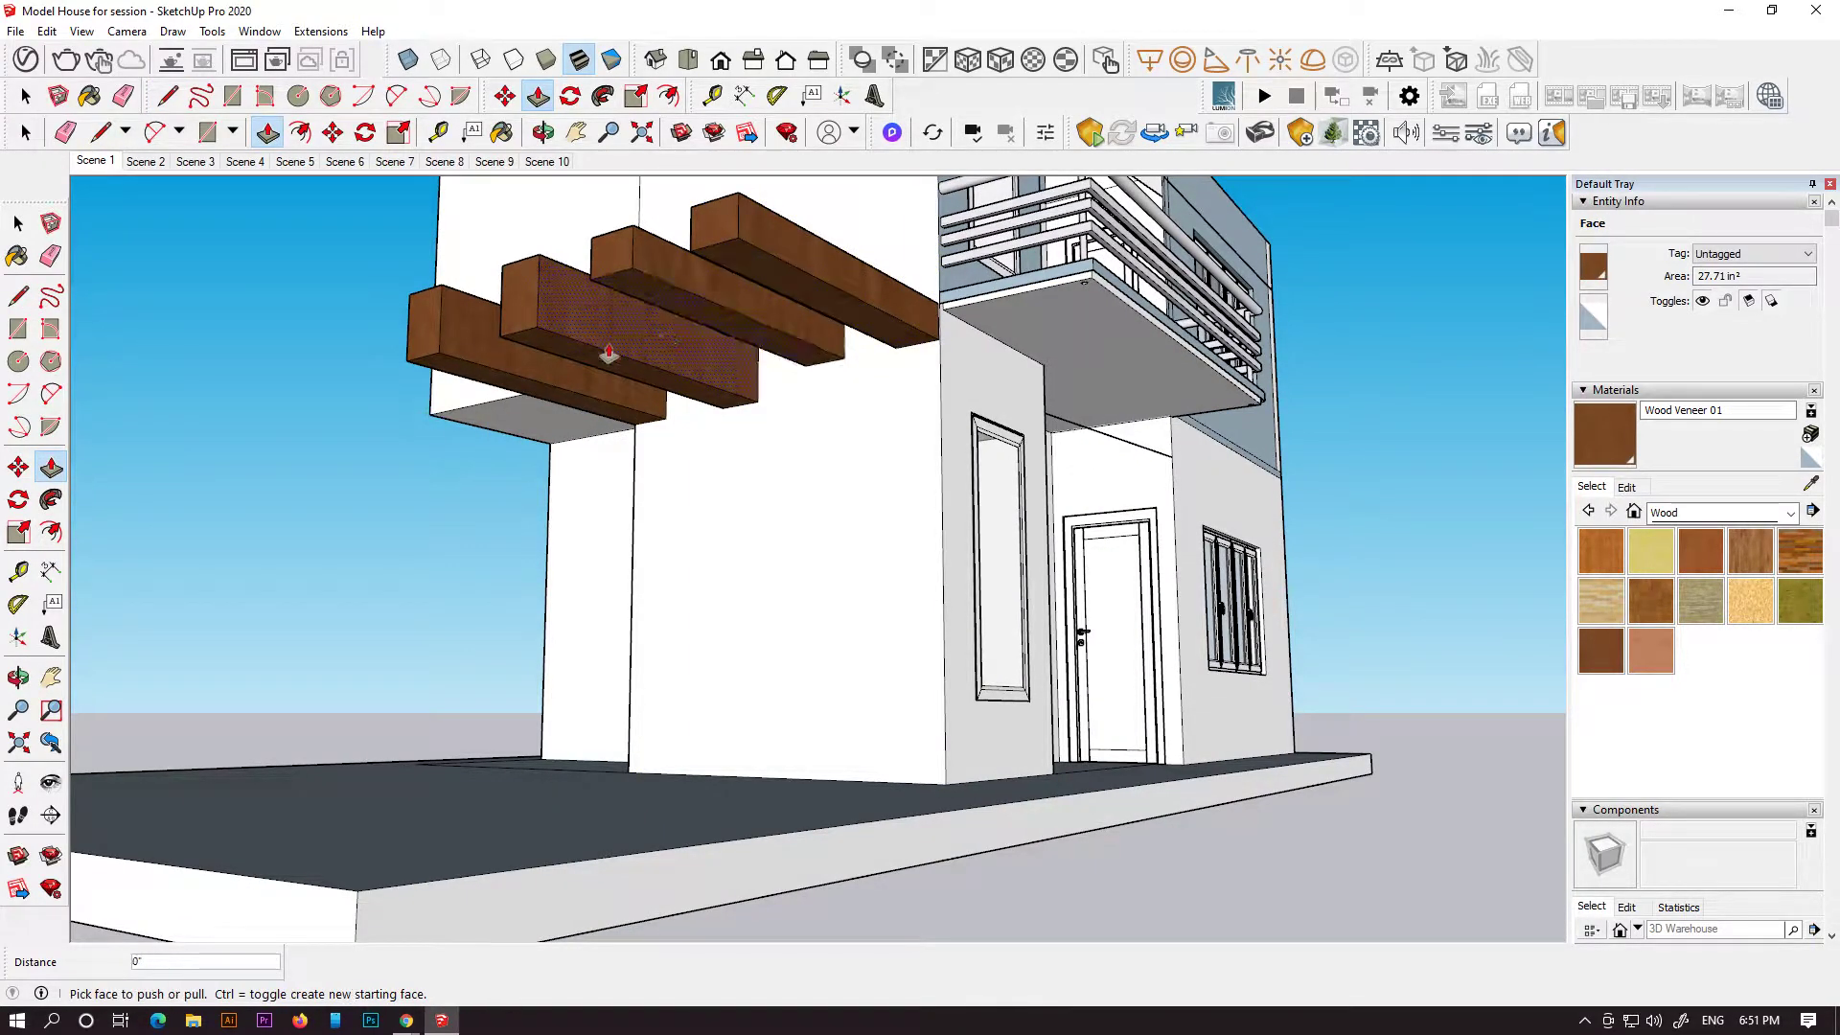
pyautogui.doubleClick(593, 358)
pyautogui.doubleClick(500, 391)
# - Draw a rectangle across the outer ends of the four beams and paint the strips between them with Wood Veneer 01
pyautogui.moveTo(501, 391); pyautogui.dragTo(228, 431, button='middle')
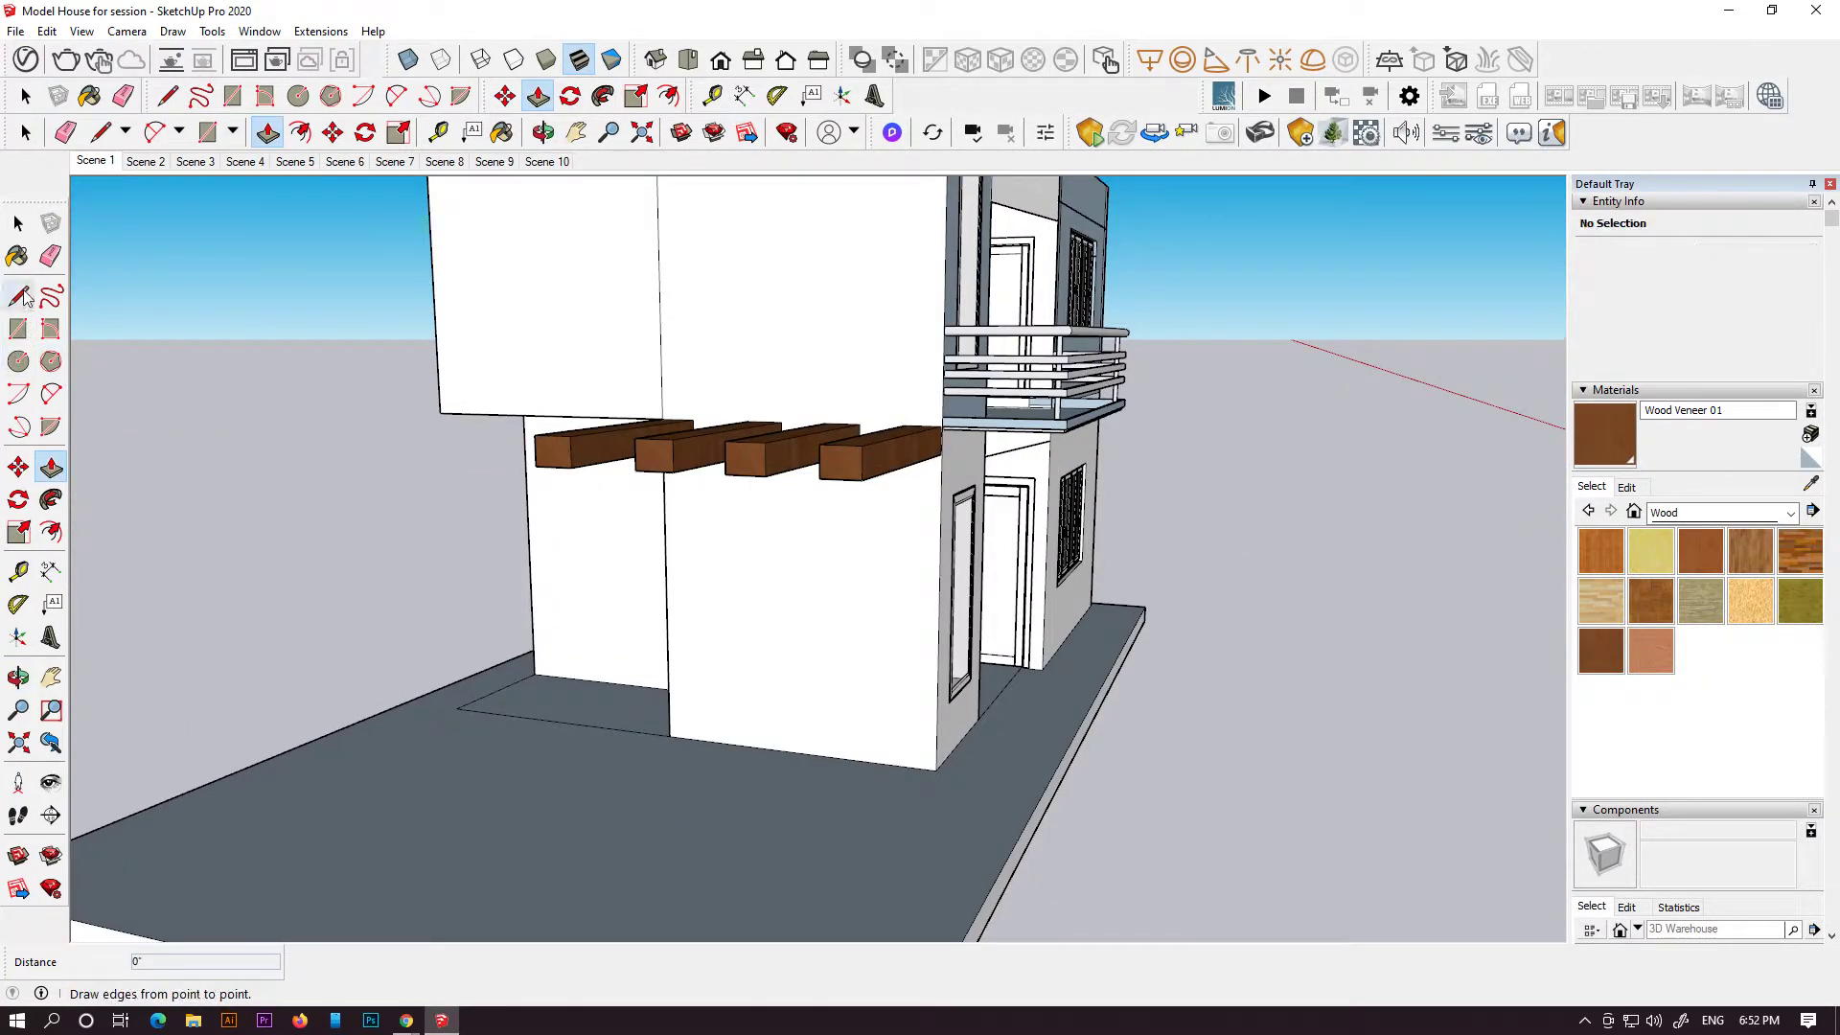
pyautogui.click(570, 436)
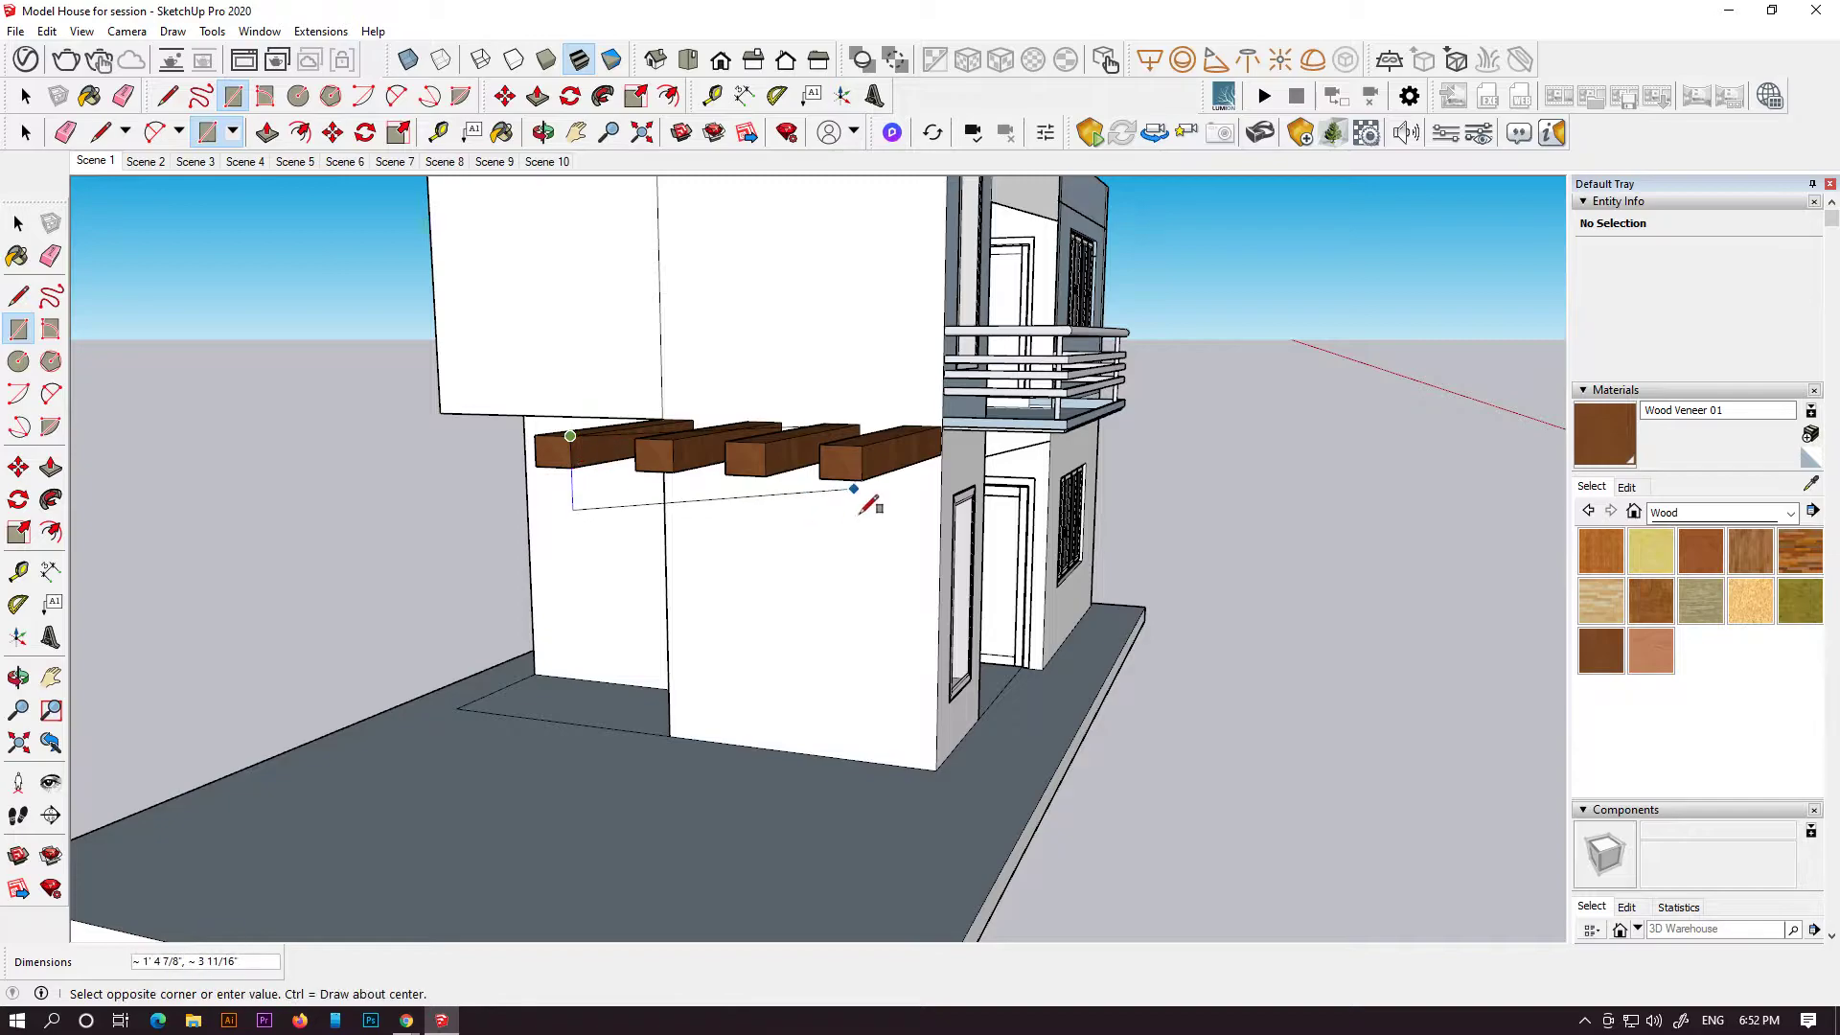
pyautogui.click(862, 479)
pyautogui.moveTo(786, 463); pyautogui.dragTo(1337, 655, button='middle')
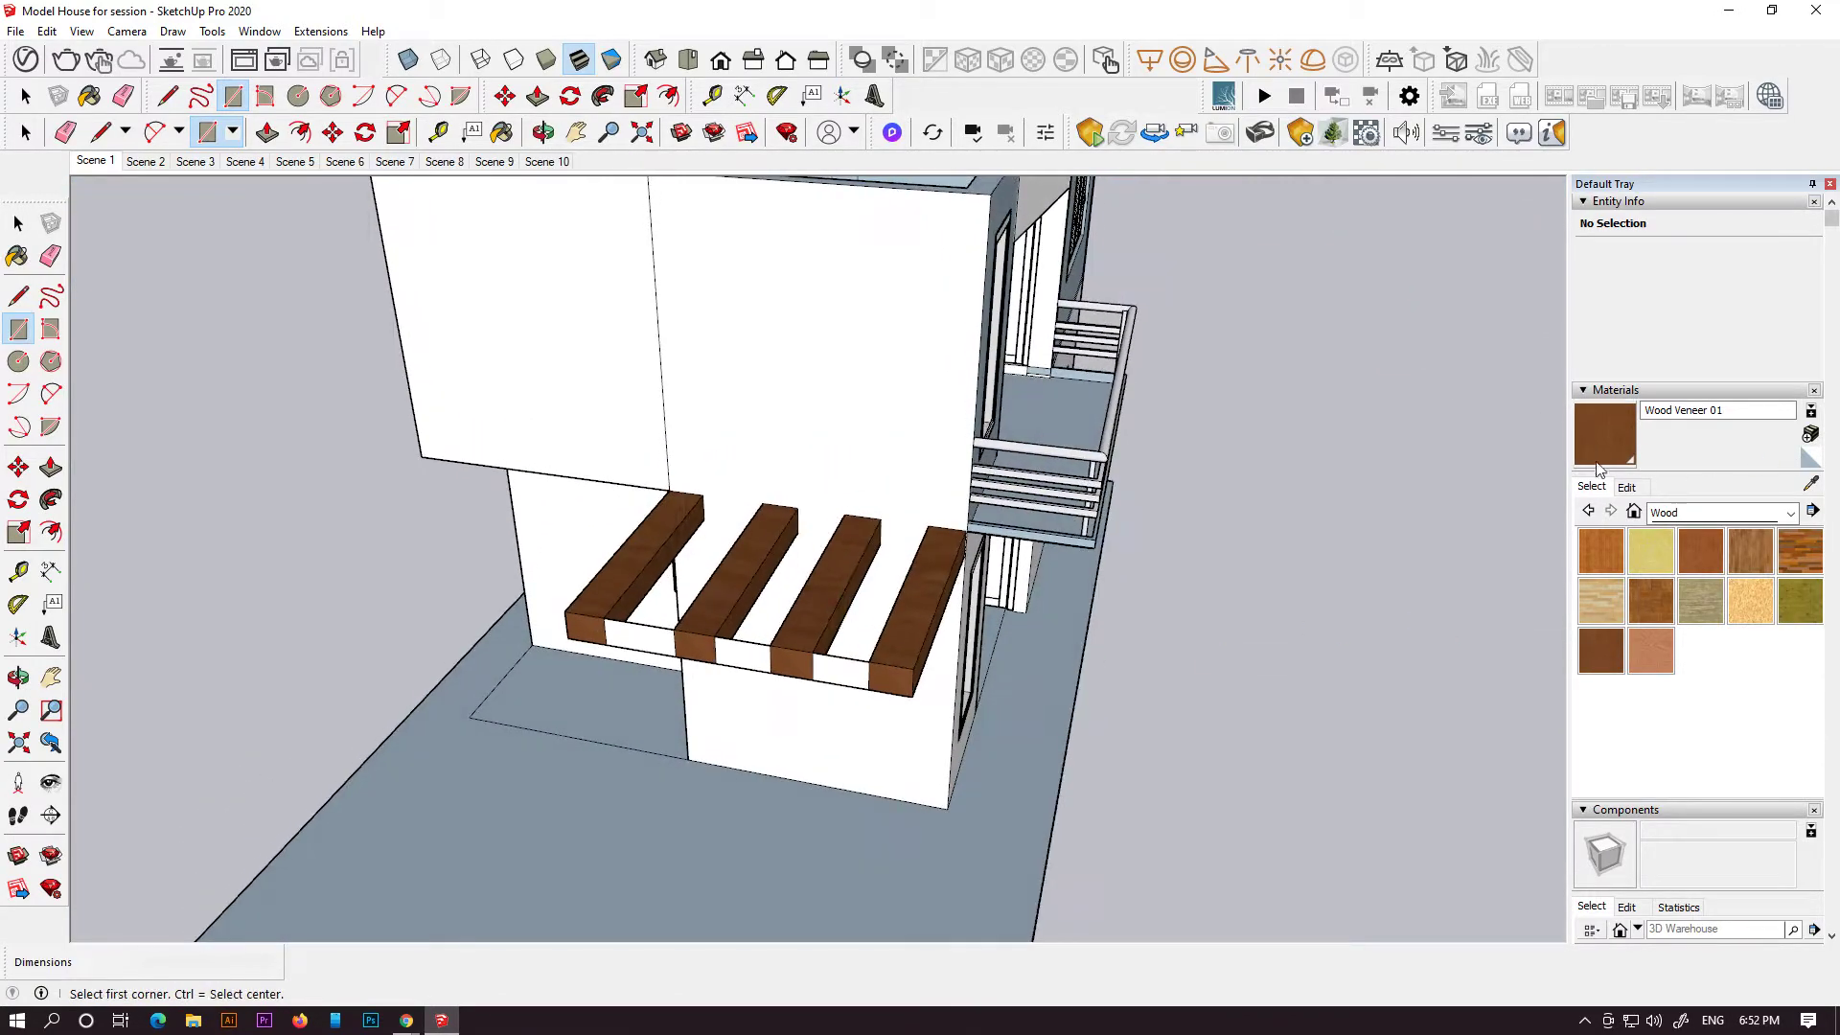
pyautogui.scroll(2, 824, 666)
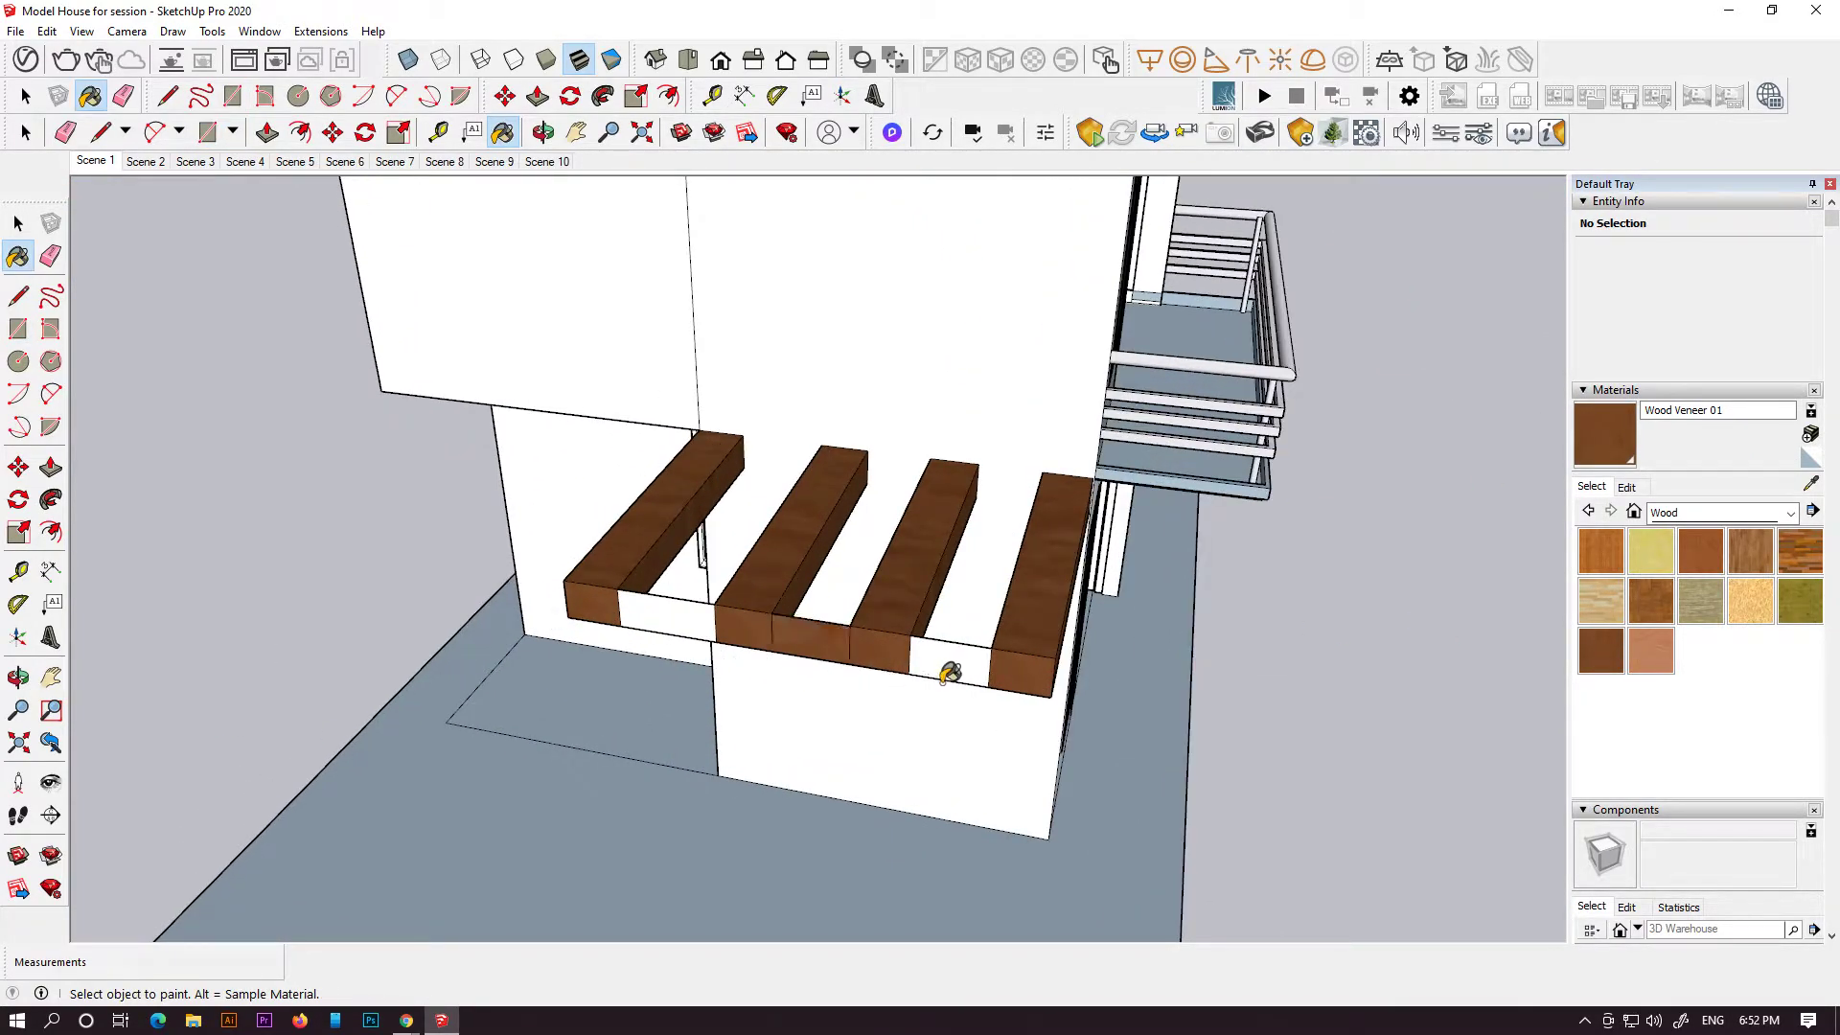
pyautogui.click(679, 625)
# - Use Push/Pull on the strips between the beams' outer ends to thicken them into a solid cross beam
pyautogui.moveTo(735, 608)
pyautogui.mouseDown(button='middle')
pyautogui.moveTo(308, 640)
pyautogui.moveTo(299, 546)
pyautogui.mouseUp(button='middle')
pyautogui.scroll(1, 307, 640)
pyautogui.scroll(2, 502, 450)
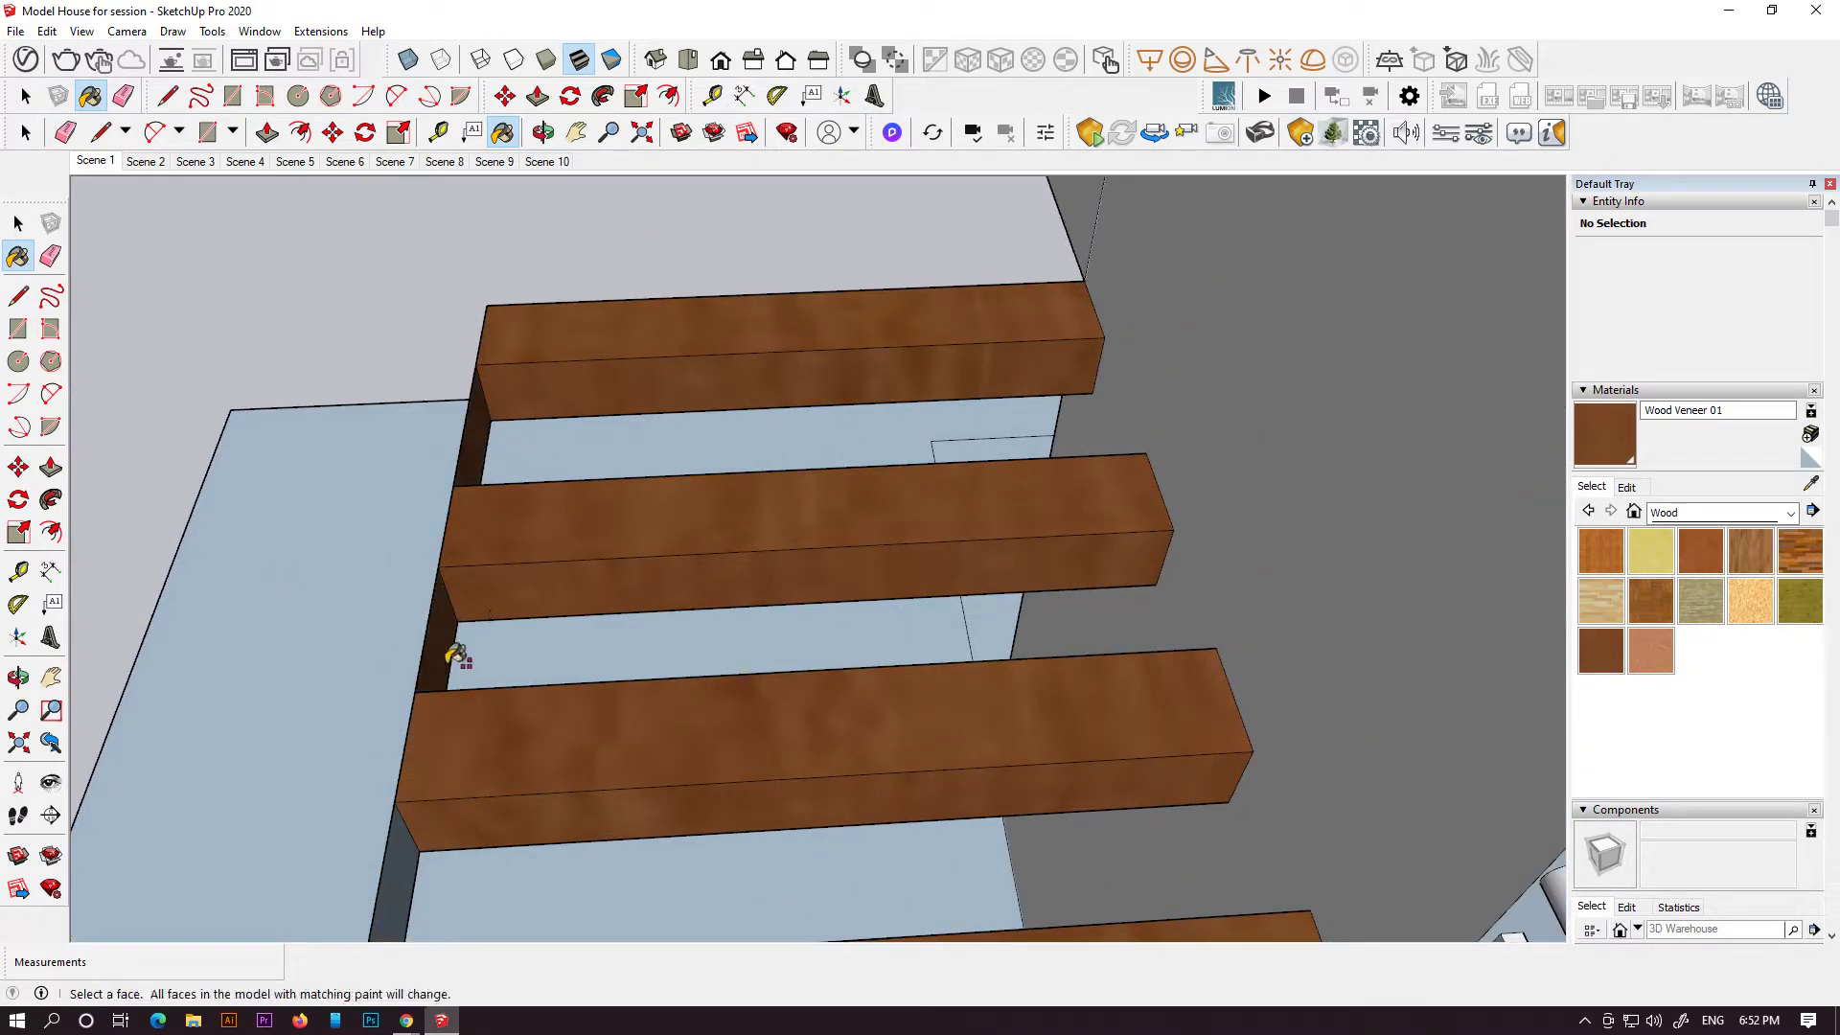
pyautogui.keyDown('shift'); pyautogui.moveTo(455, 666); pyautogui.dragTo(472, 760, button='middle'); pyautogui.keyUp('shift')
pyautogui.click(50, 467)
pyautogui.click(484, 768)
pyautogui.moveTo(643, 624); pyautogui.dragTo(522, 603, button='middle')
pyautogui.scroll(3, 467, 586)
pyautogui.scroll(-6, 497, 394)
pyautogui.click(569, 601)
pyautogui.doubleClick(657, 656)
pyautogui.click(517, 523)
pyautogui.click(518, 523)
pyautogui.doubleClick(428, 458)
# - Draw a rectangle of about 1' 3 11/16" by 7/8" on the front wall just above the upper-storey double window
pyautogui.scroll(-3, 436, 465)
pyautogui.moveTo(738, 677); pyautogui.dragTo(614, 671, button='middle')
pyautogui.scroll(1, 722, 634)
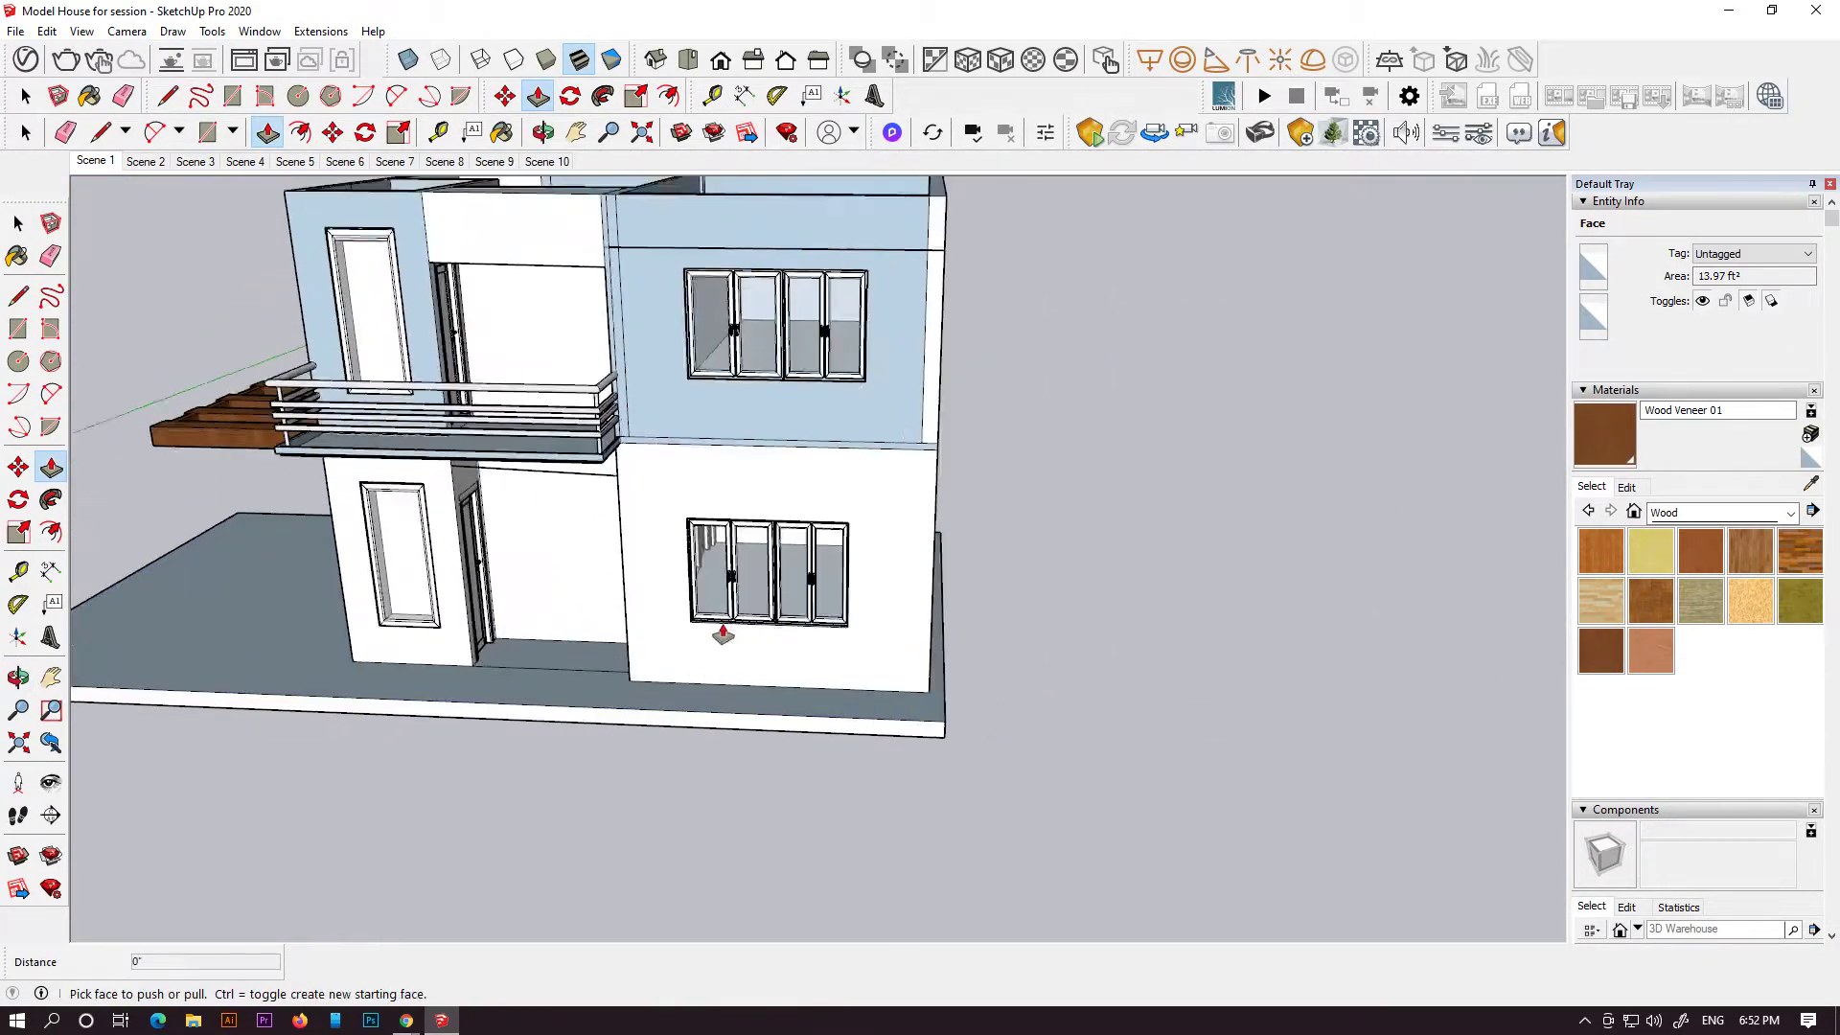
pyautogui.scroll(1, 722, 635)
pyautogui.click(19, 330)
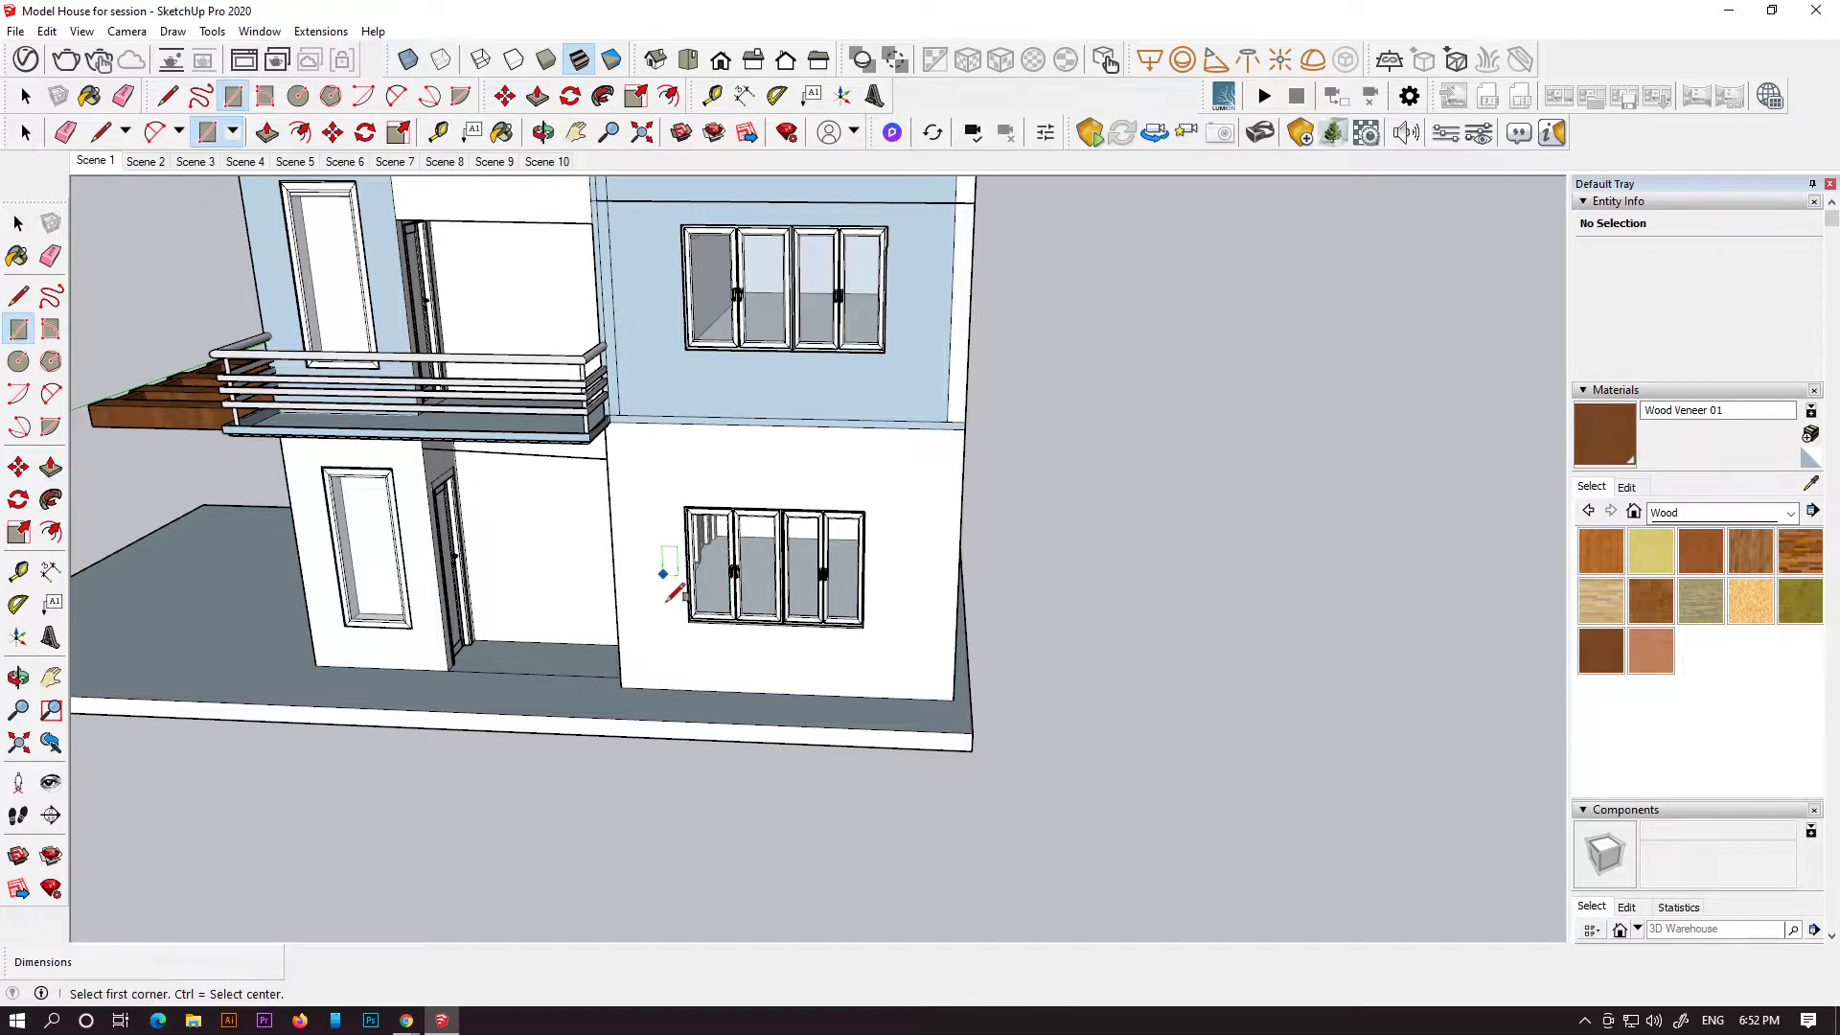
pyautogui.moveTo(653, 588); pyautogui.dragTo(772, 402, button='middle')
pyautogui.scroll(1, 773, 403)
pyautogui.click(757, 377)
pyautogui.click(1104, 401)
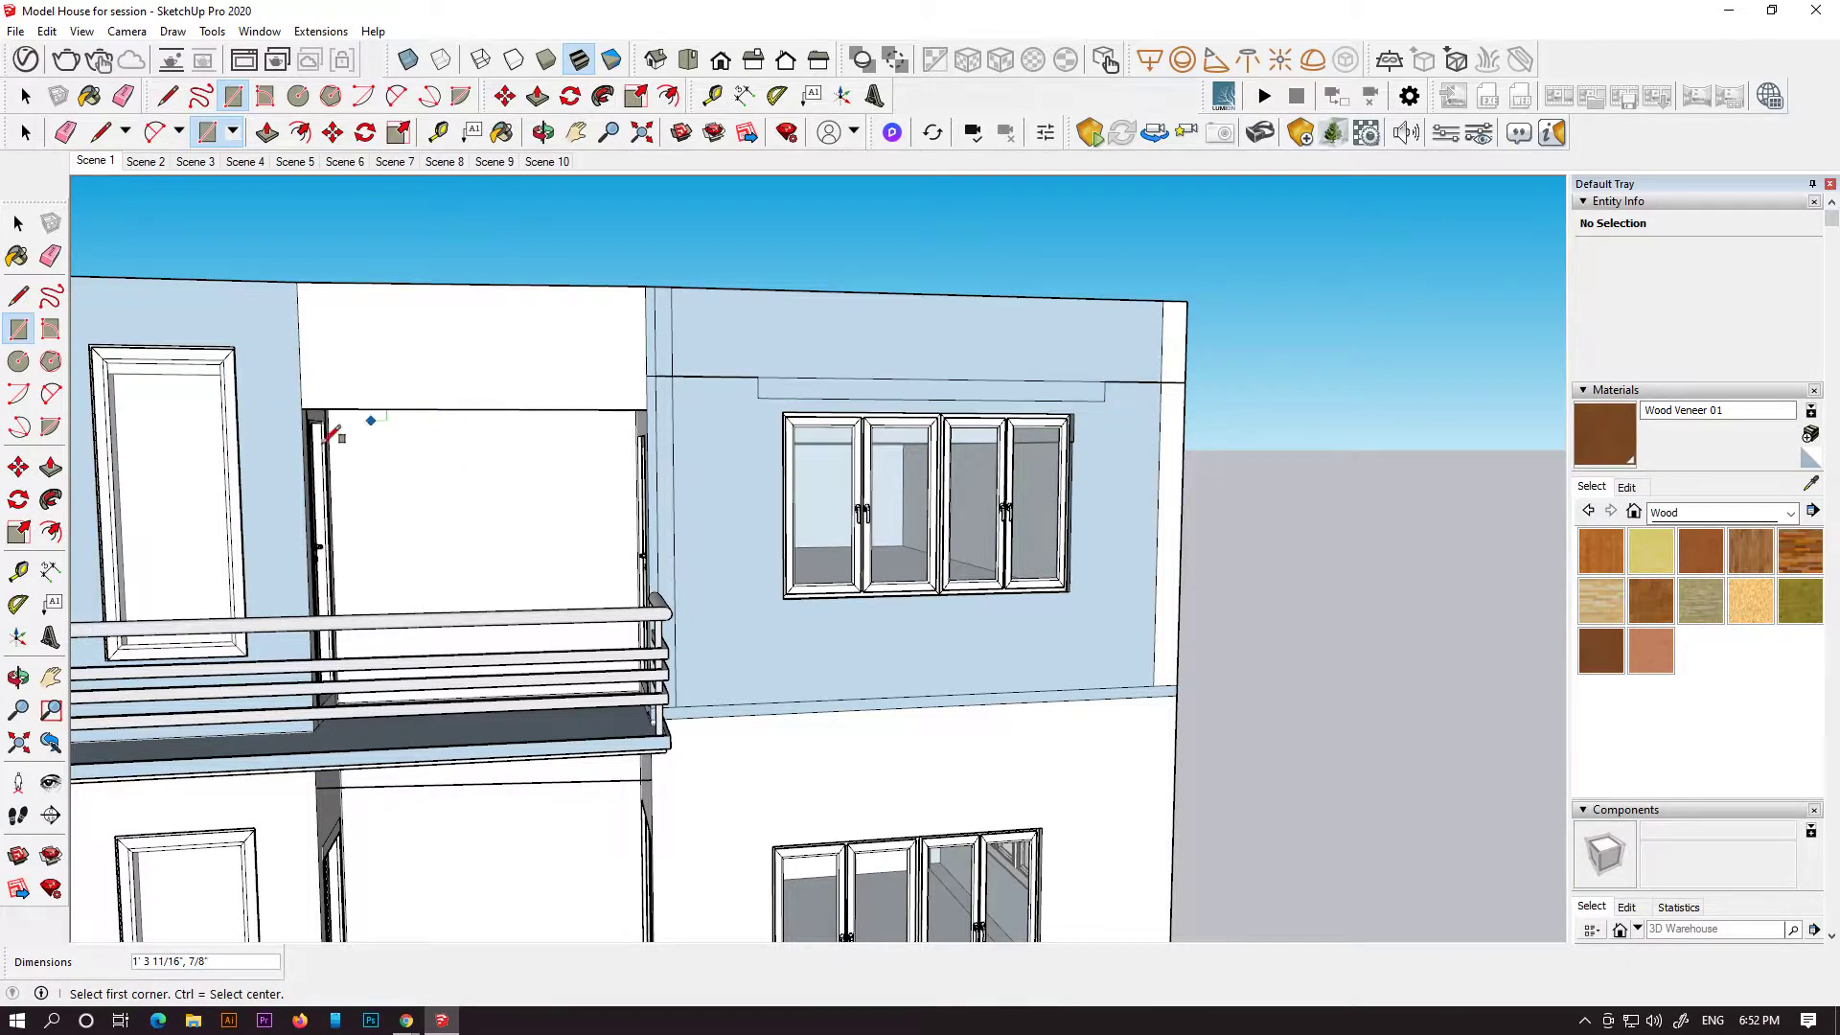
# - Try to pull the rectangle above the upper-storey double window out about 3 1/8" as a canopy
pyautogui.click(51, 467)
pyautogui.click(801, 393)
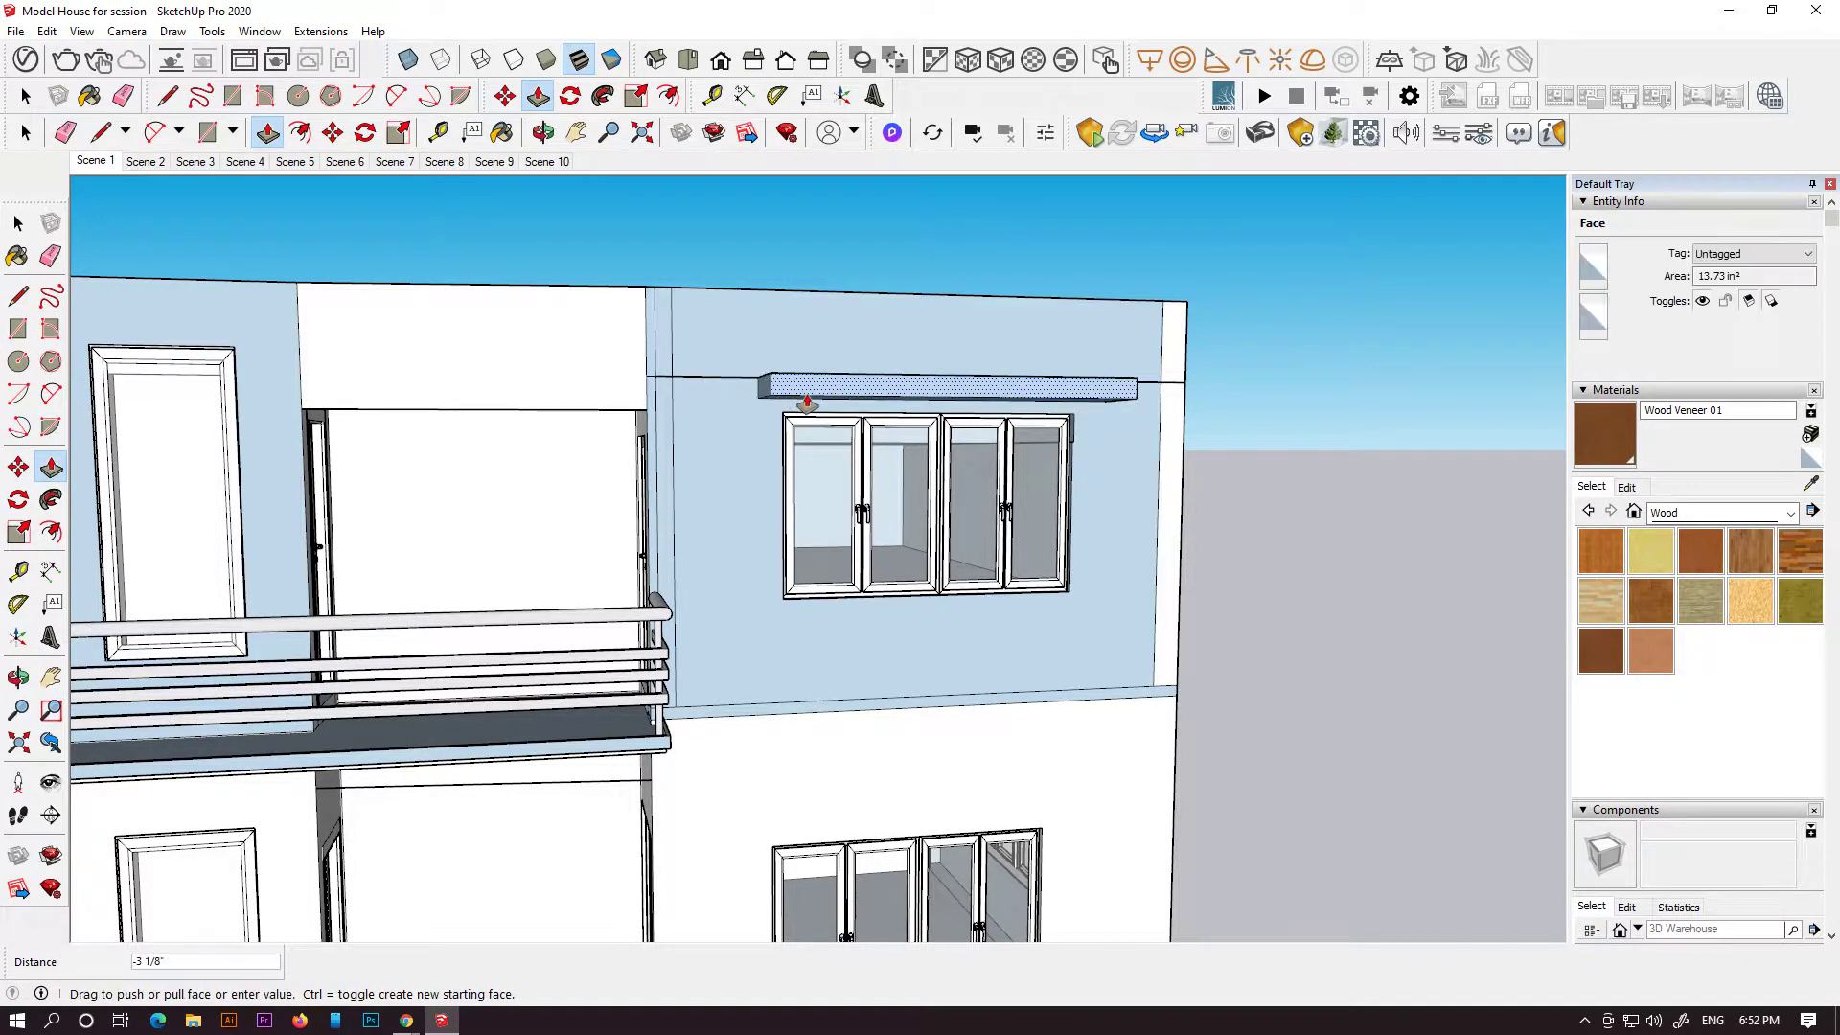
pyautogui.moveTo(857, 407); pyautogui.dragTo(789, 517, button='middle')
pyautogui.press('Escape')
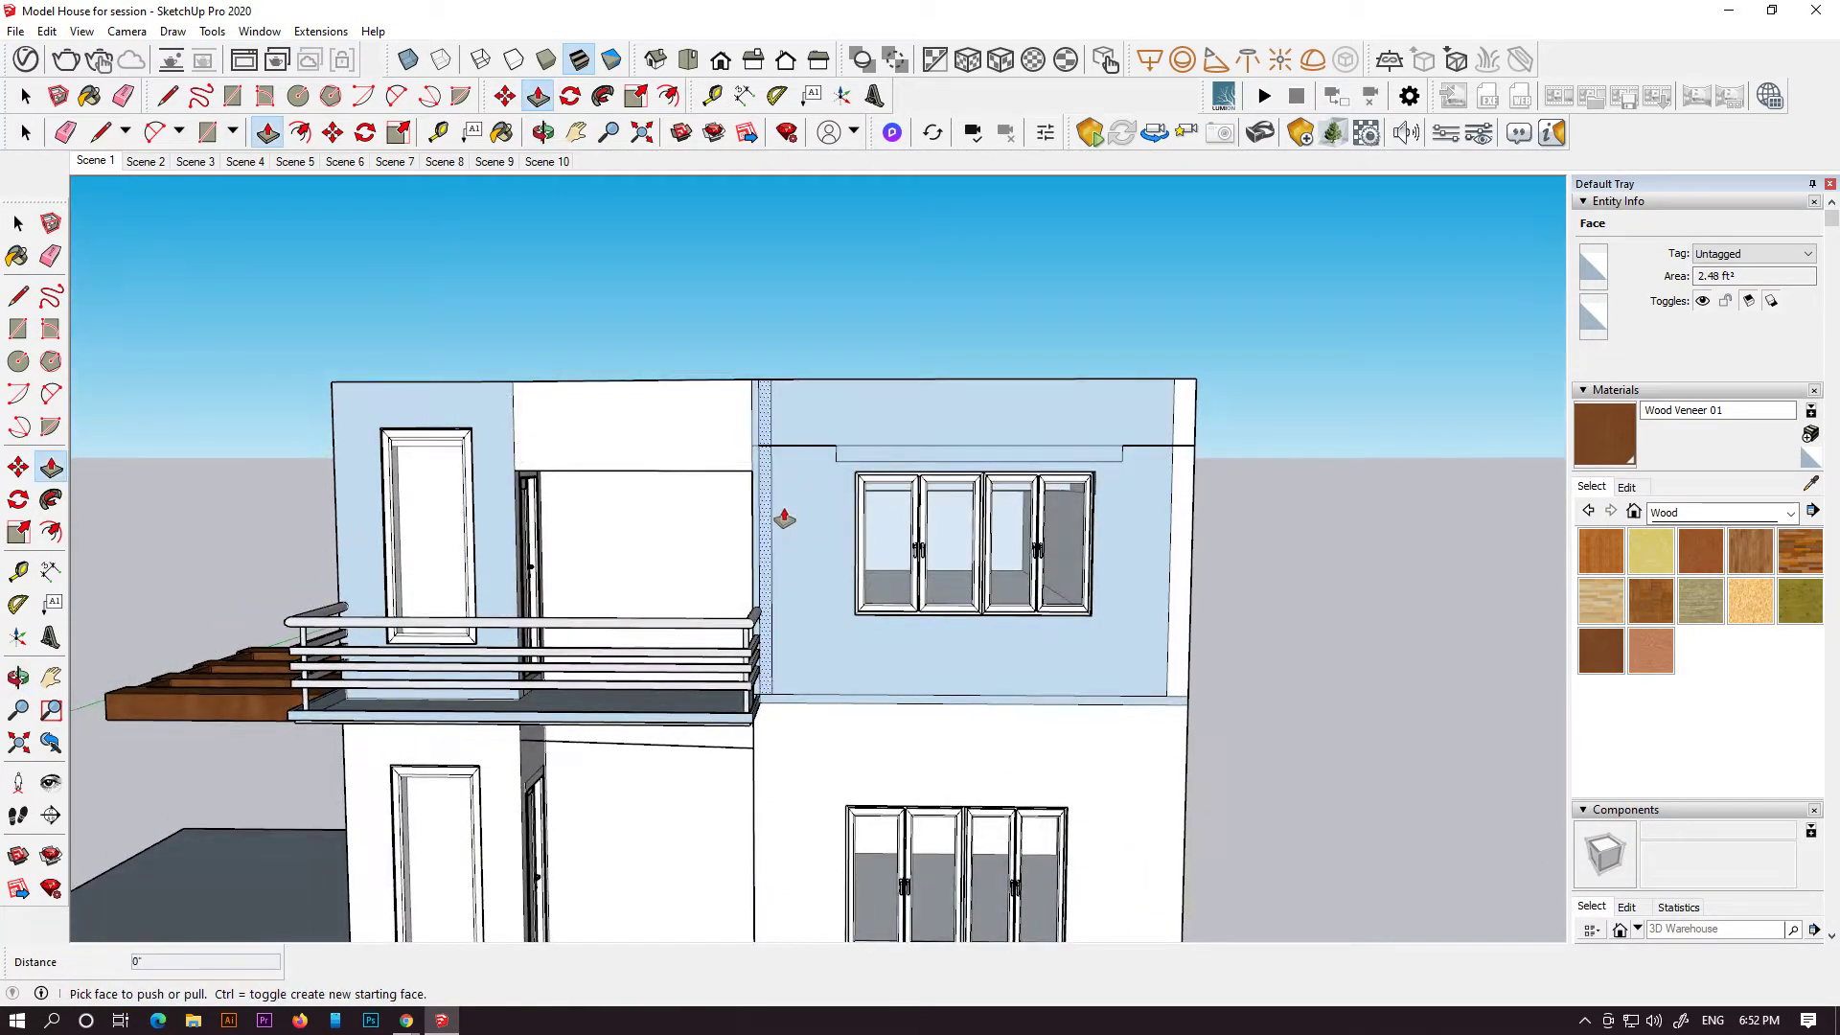
# - Draw two nested rectangles on the front wall enclosing both the upper-storey and lower-storey double windows, leaving a narrow frame strip between them
pyautogui.scroll(-3, 902, 533)
pyautogui.moveTo(1019, 623); pyautogui.dragTo(957, 501, button='middle')
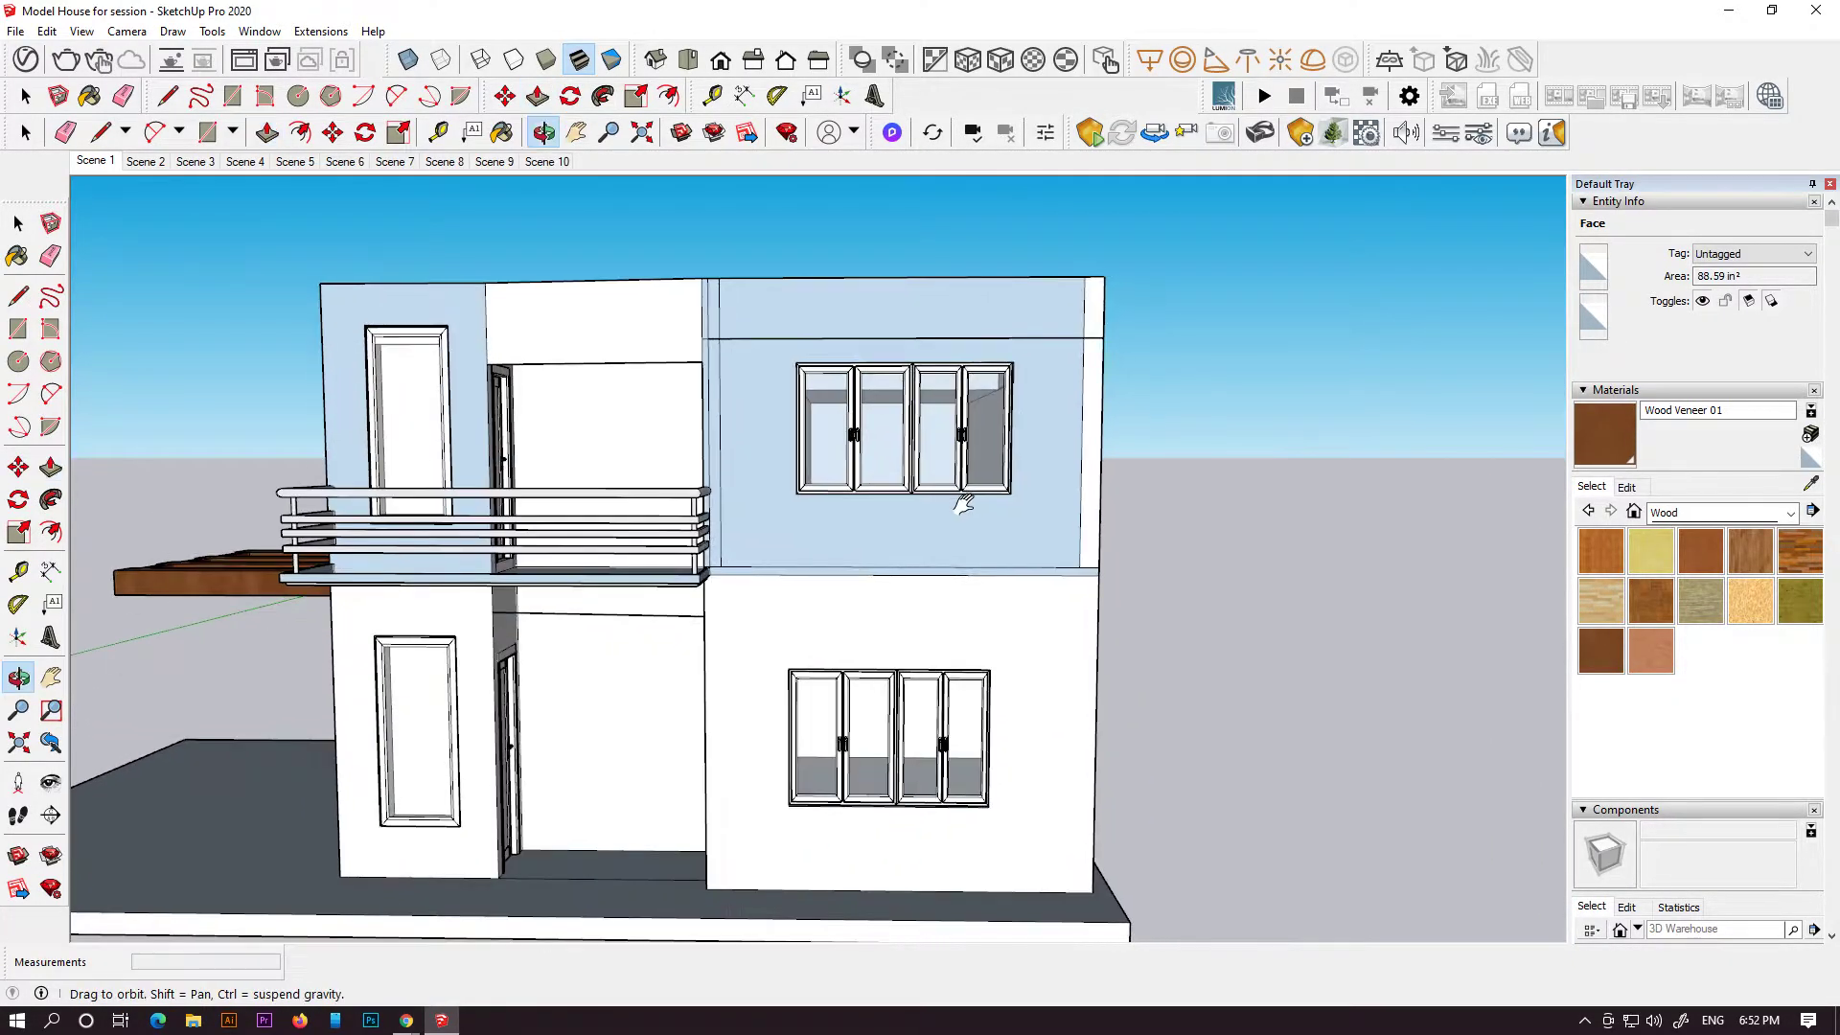
pyautogui.click(18, 329)
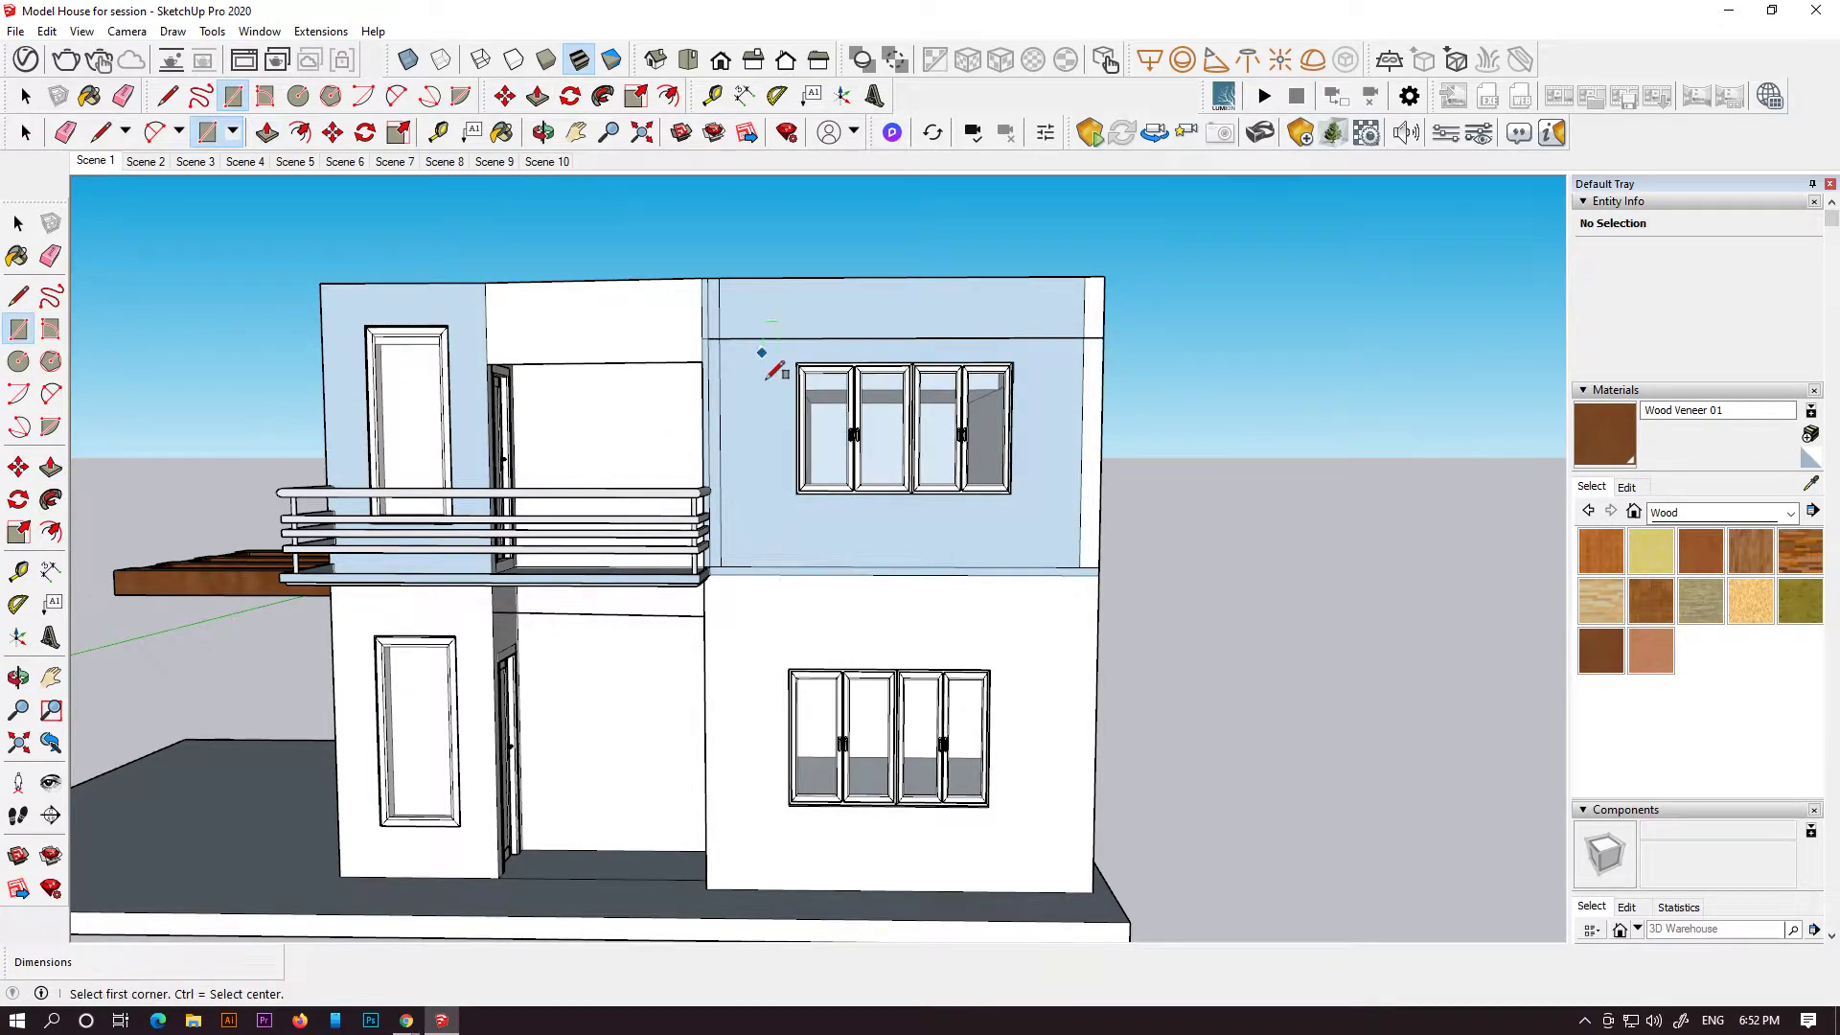
pyautogui.click(742, 338)
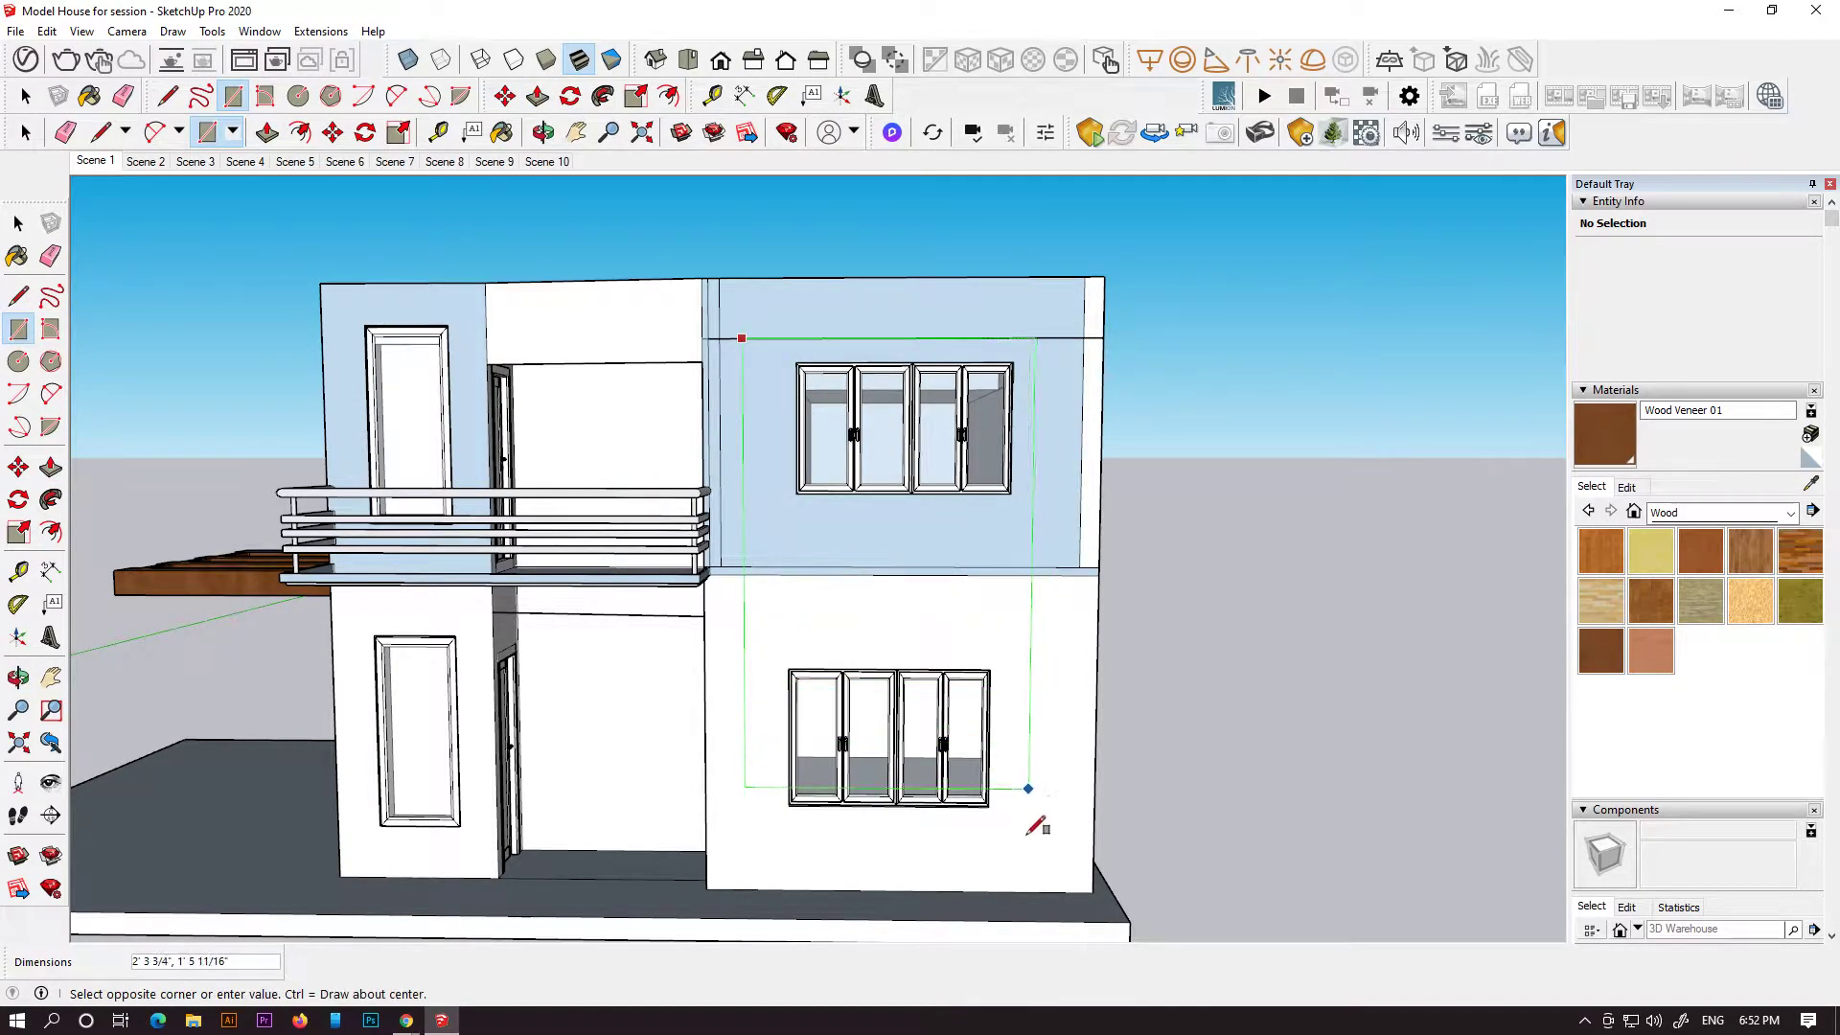
pyautogui.click(1059, 865)
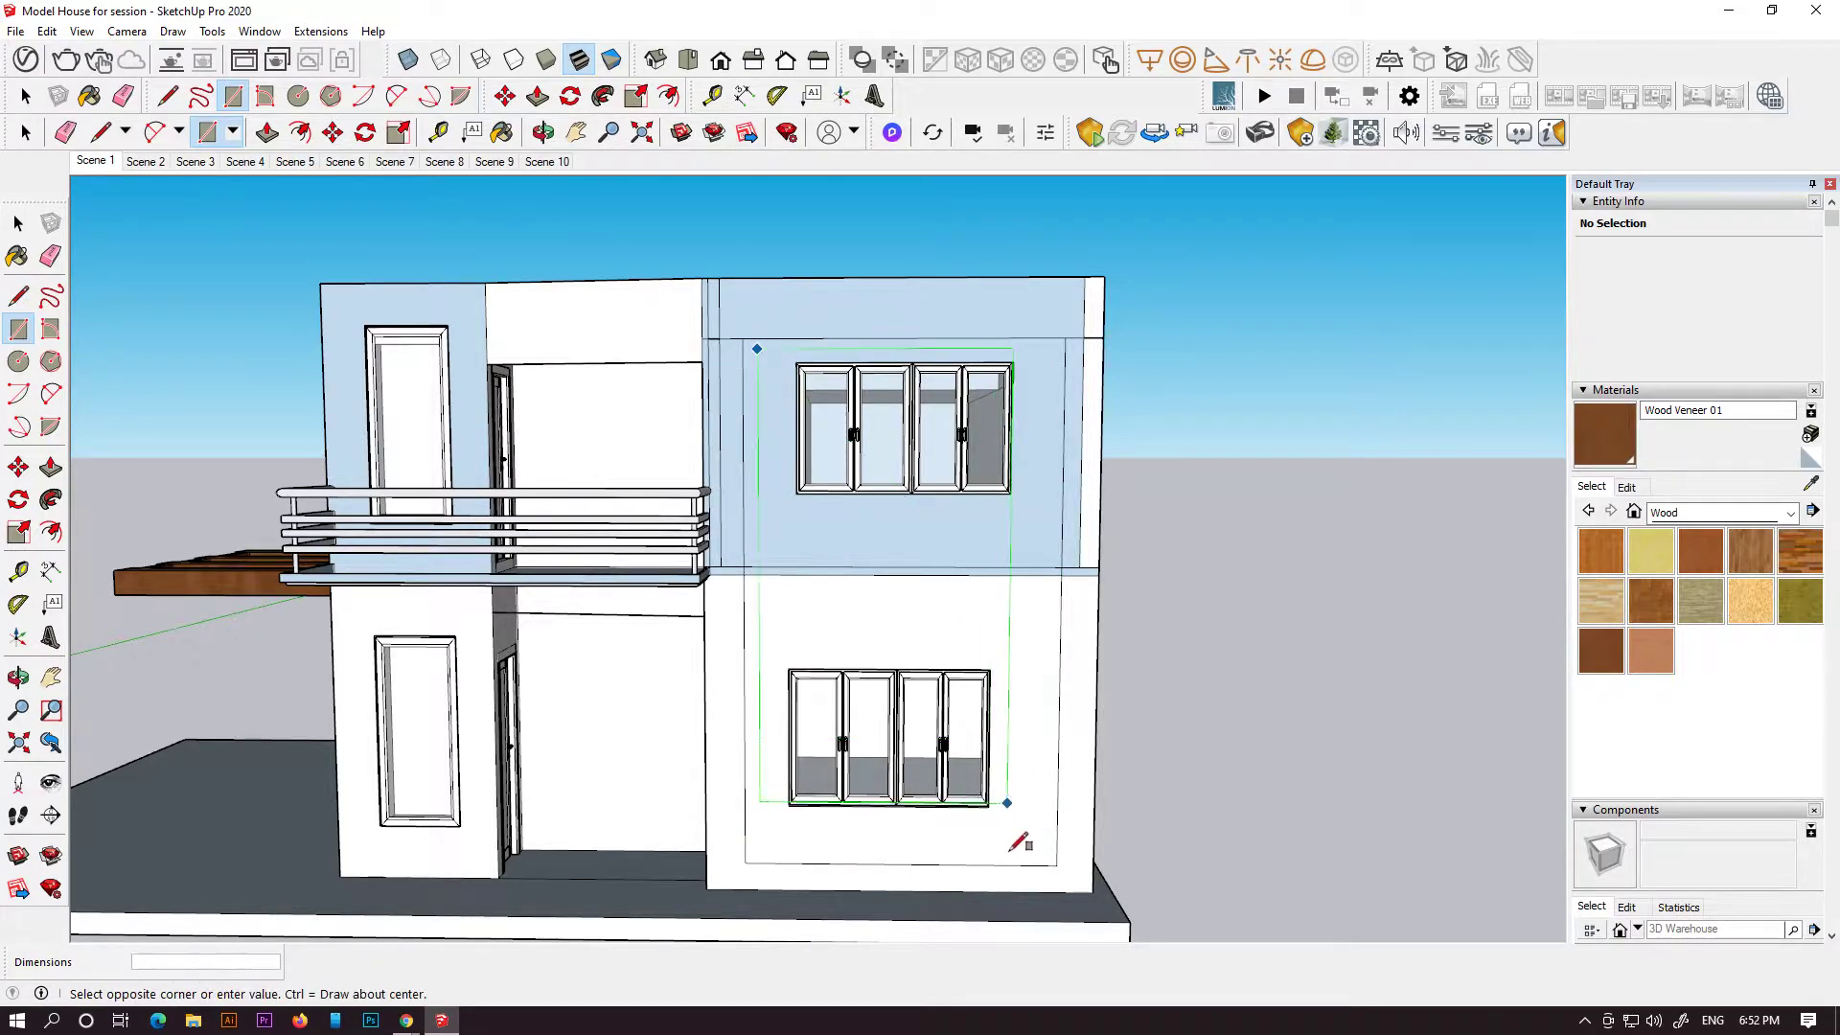
pyautogui.click(1054, 870)
# - Erase the wall edges that cross the frame strip around the double windows so it forms one continuous face
pyautogui.click(55, 479)
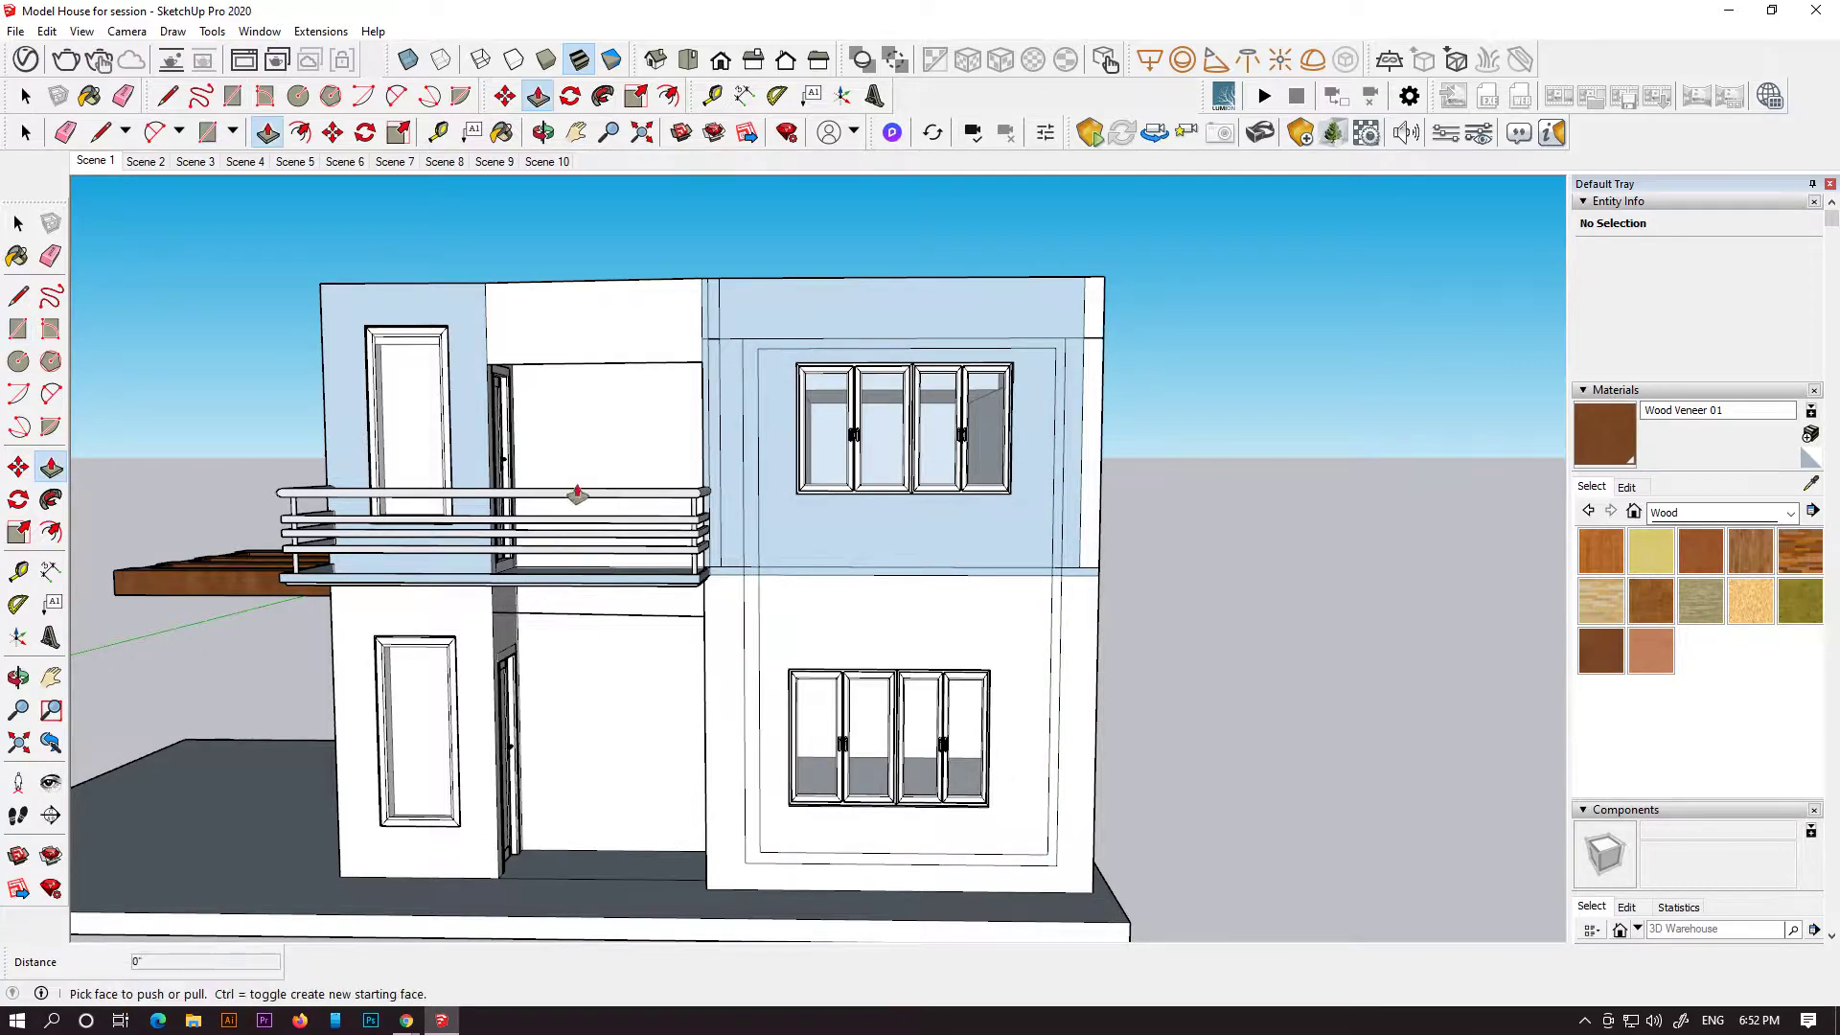
pyautogui.scroll(5, 763, 595)
pyautogui.press('e')
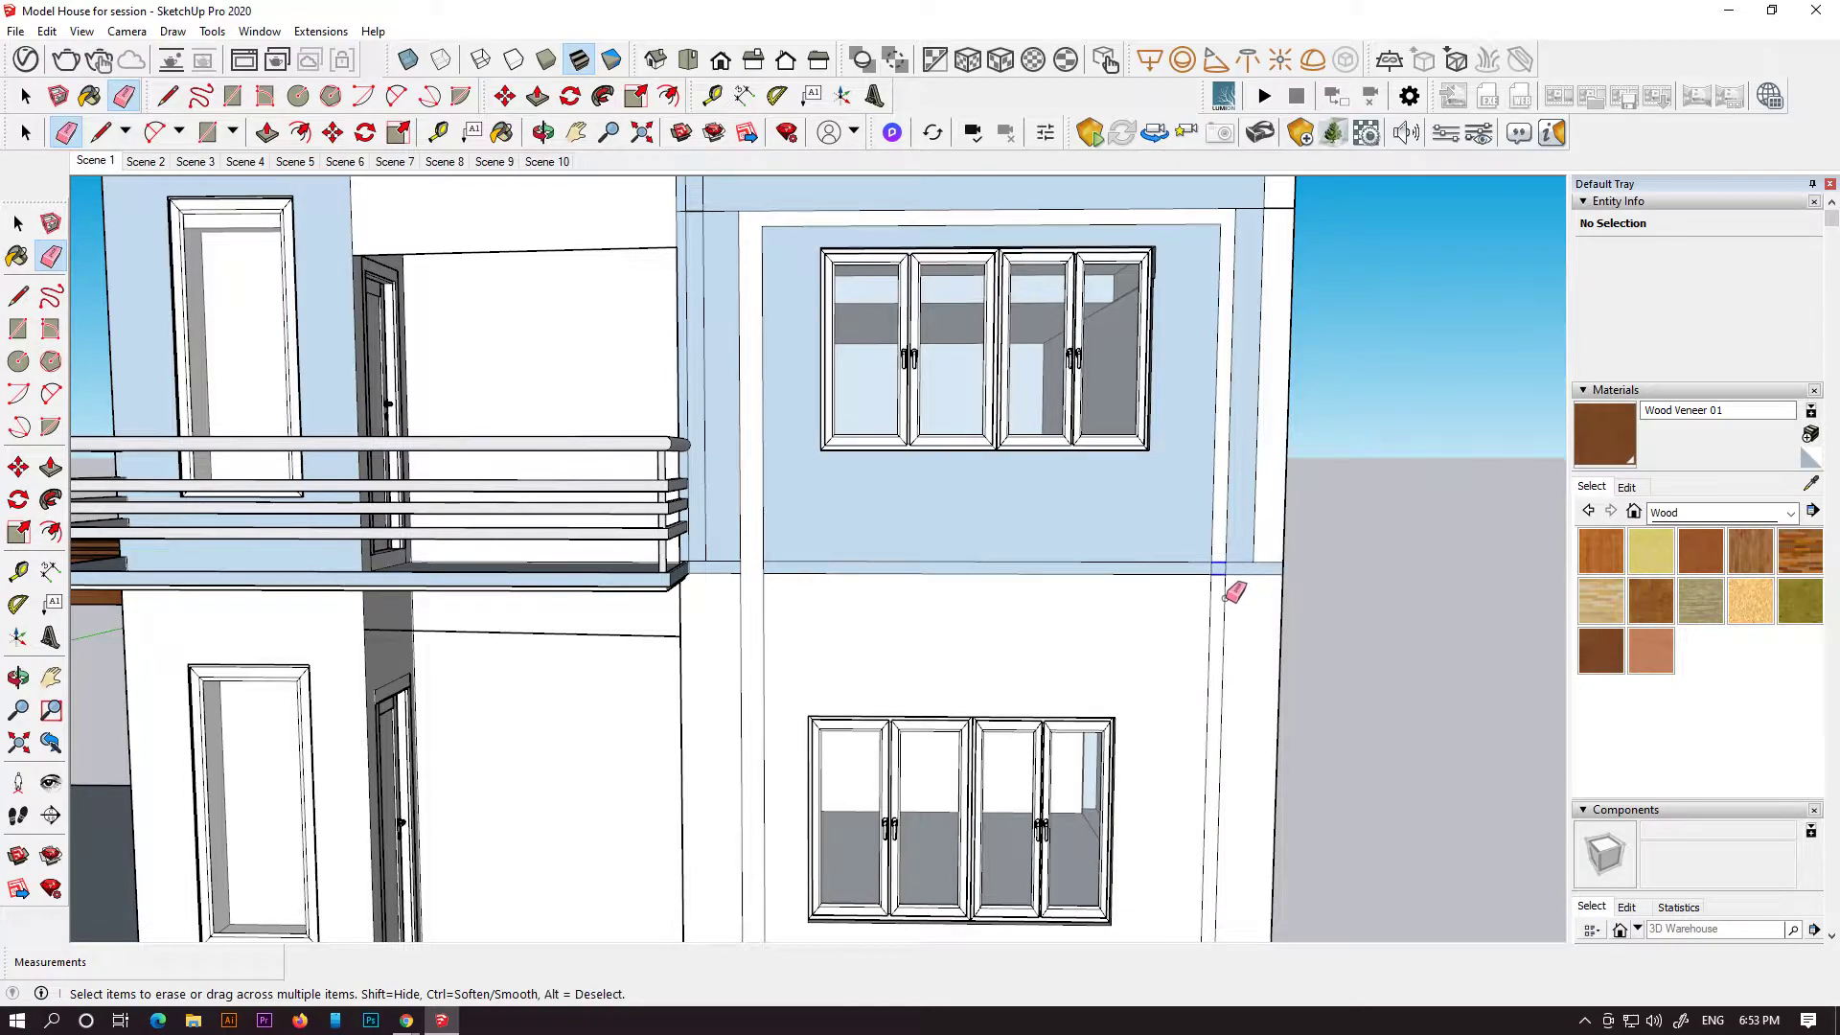
pyautogui.scroll(-3, 1053, 507)
# - Use Push/Pull on the frame strip around both double windows to project it slightly from the front wall as a raised border
pyautogui.press('p')
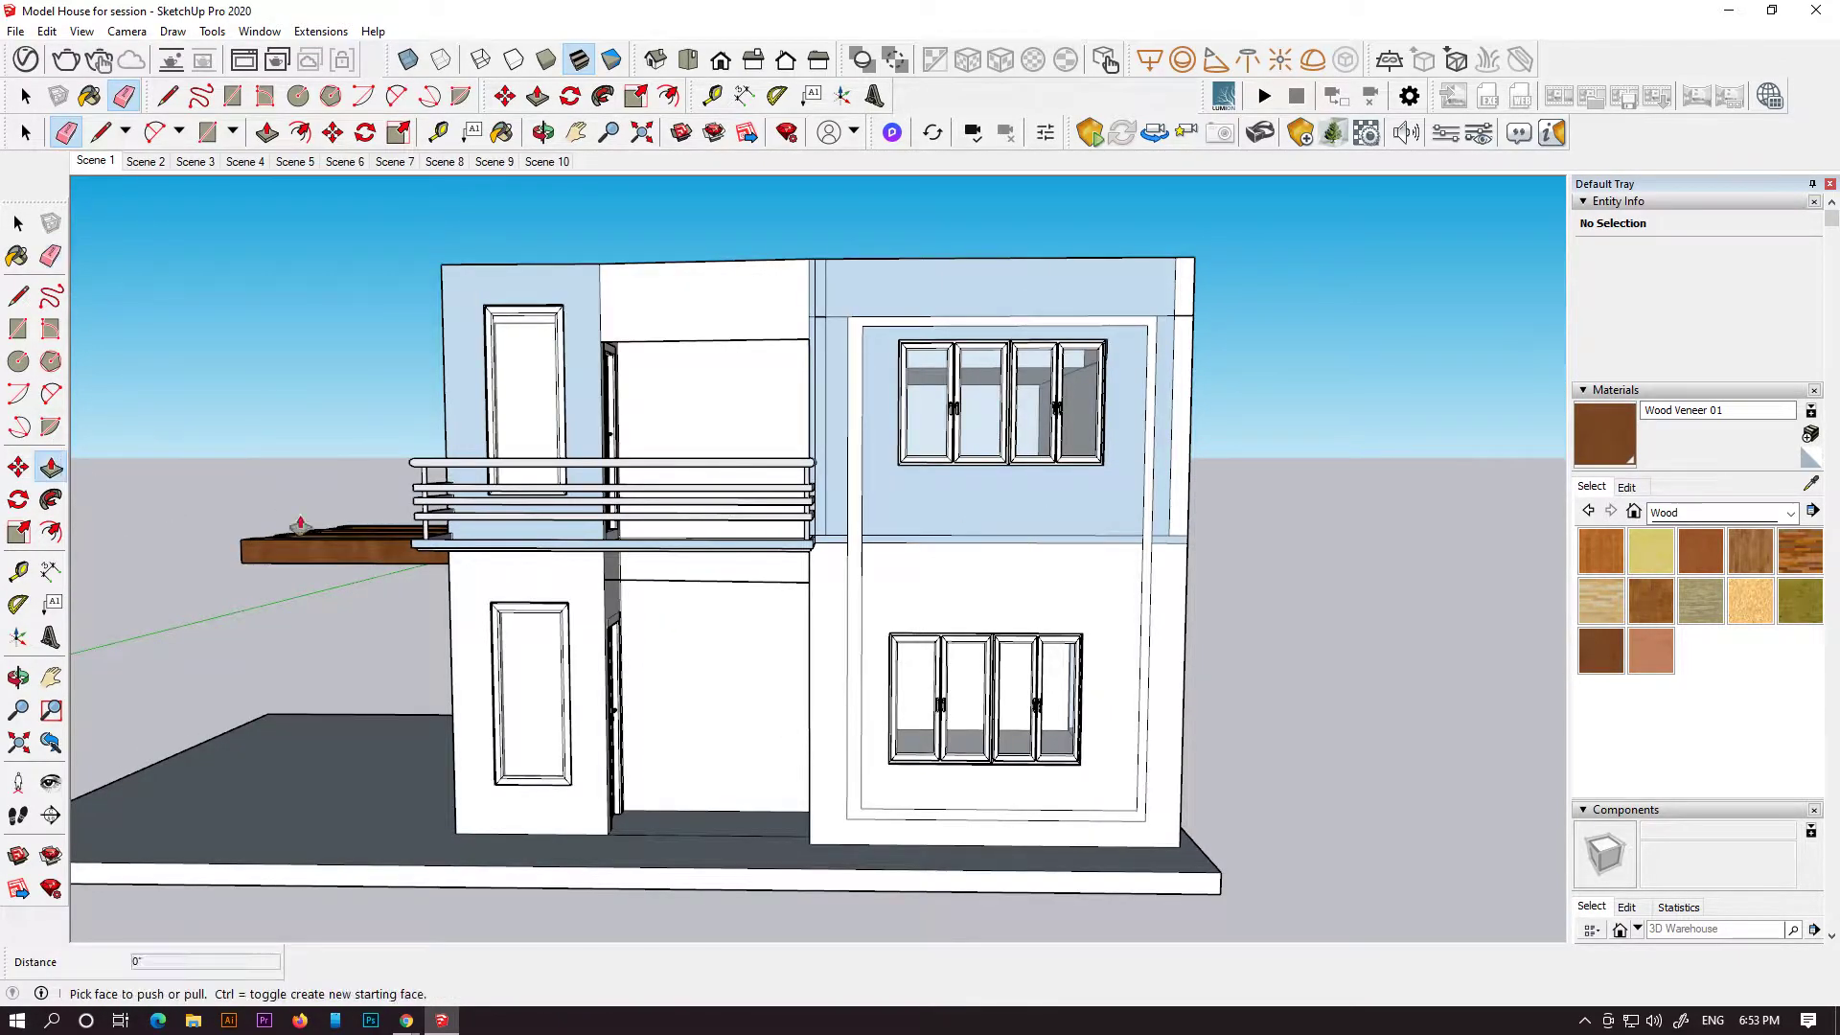
pyautogui.click(862, 389)
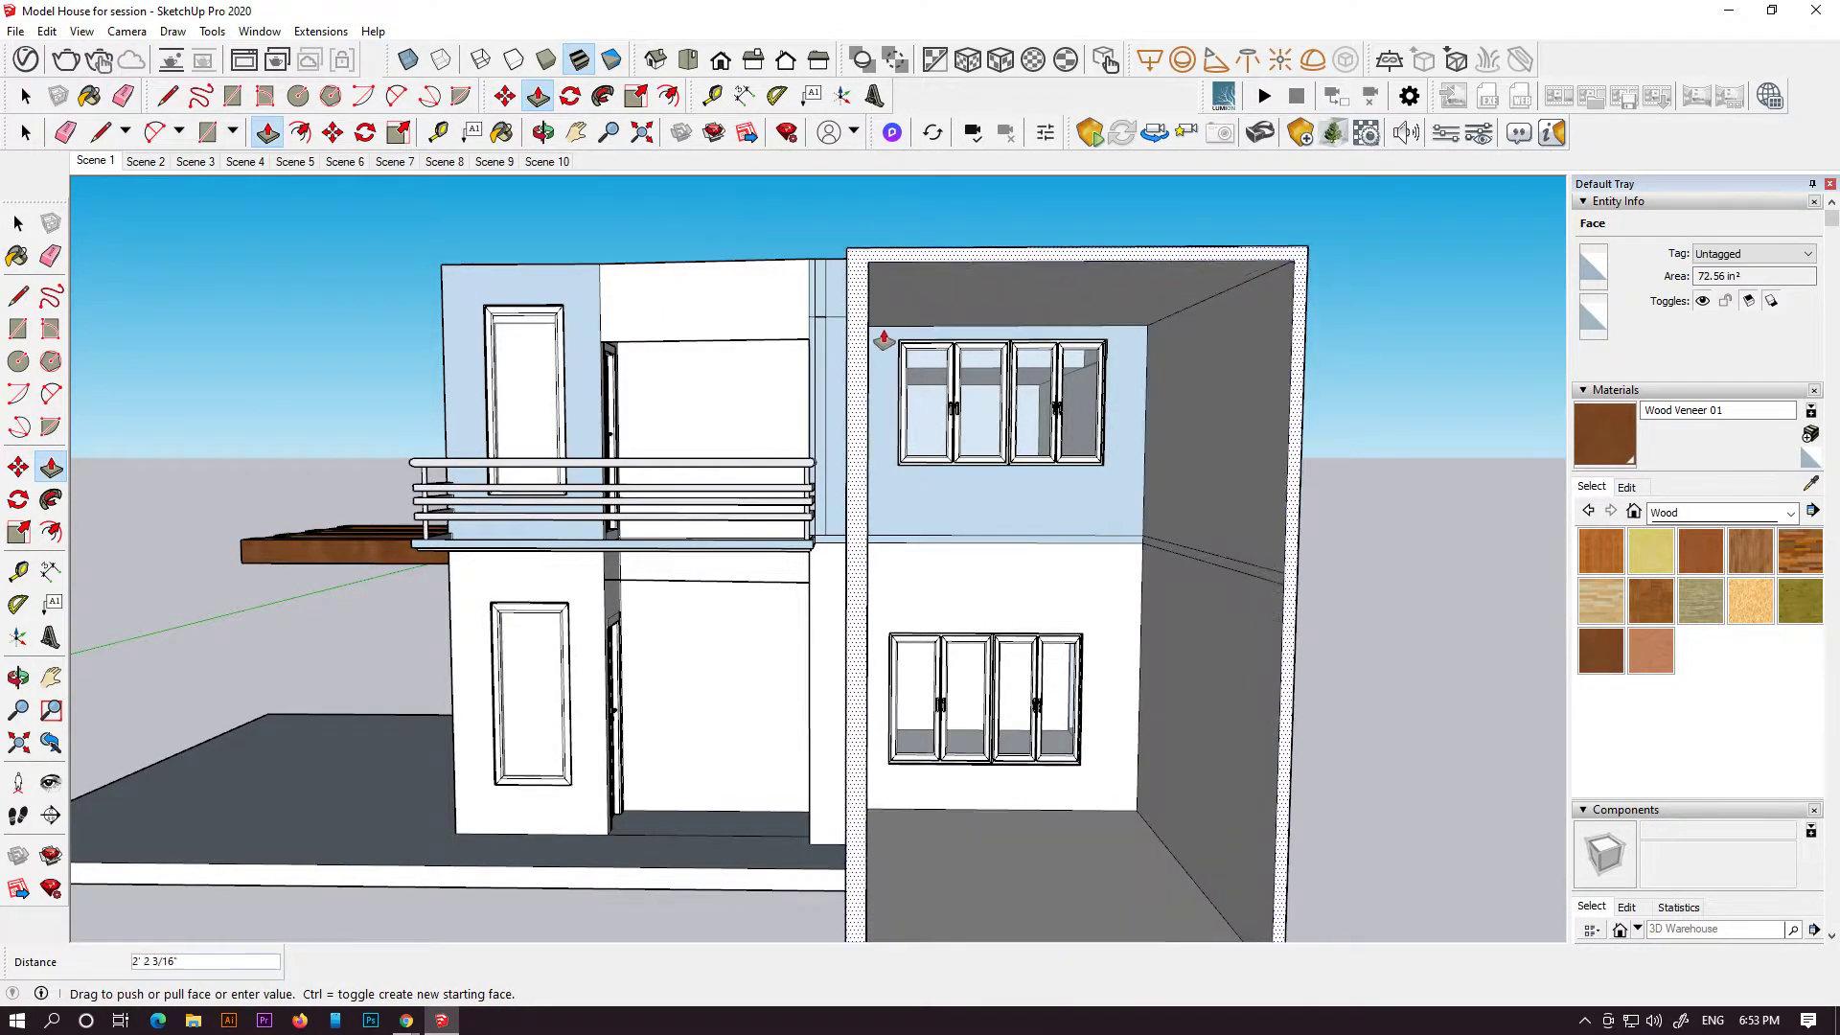
pyautogui.click(884, 337)
pyautogui.moveTo(1184, 407); pyautogui.dragTo(1025, 534, button='middle')
pyautogui.click(1137, 412)
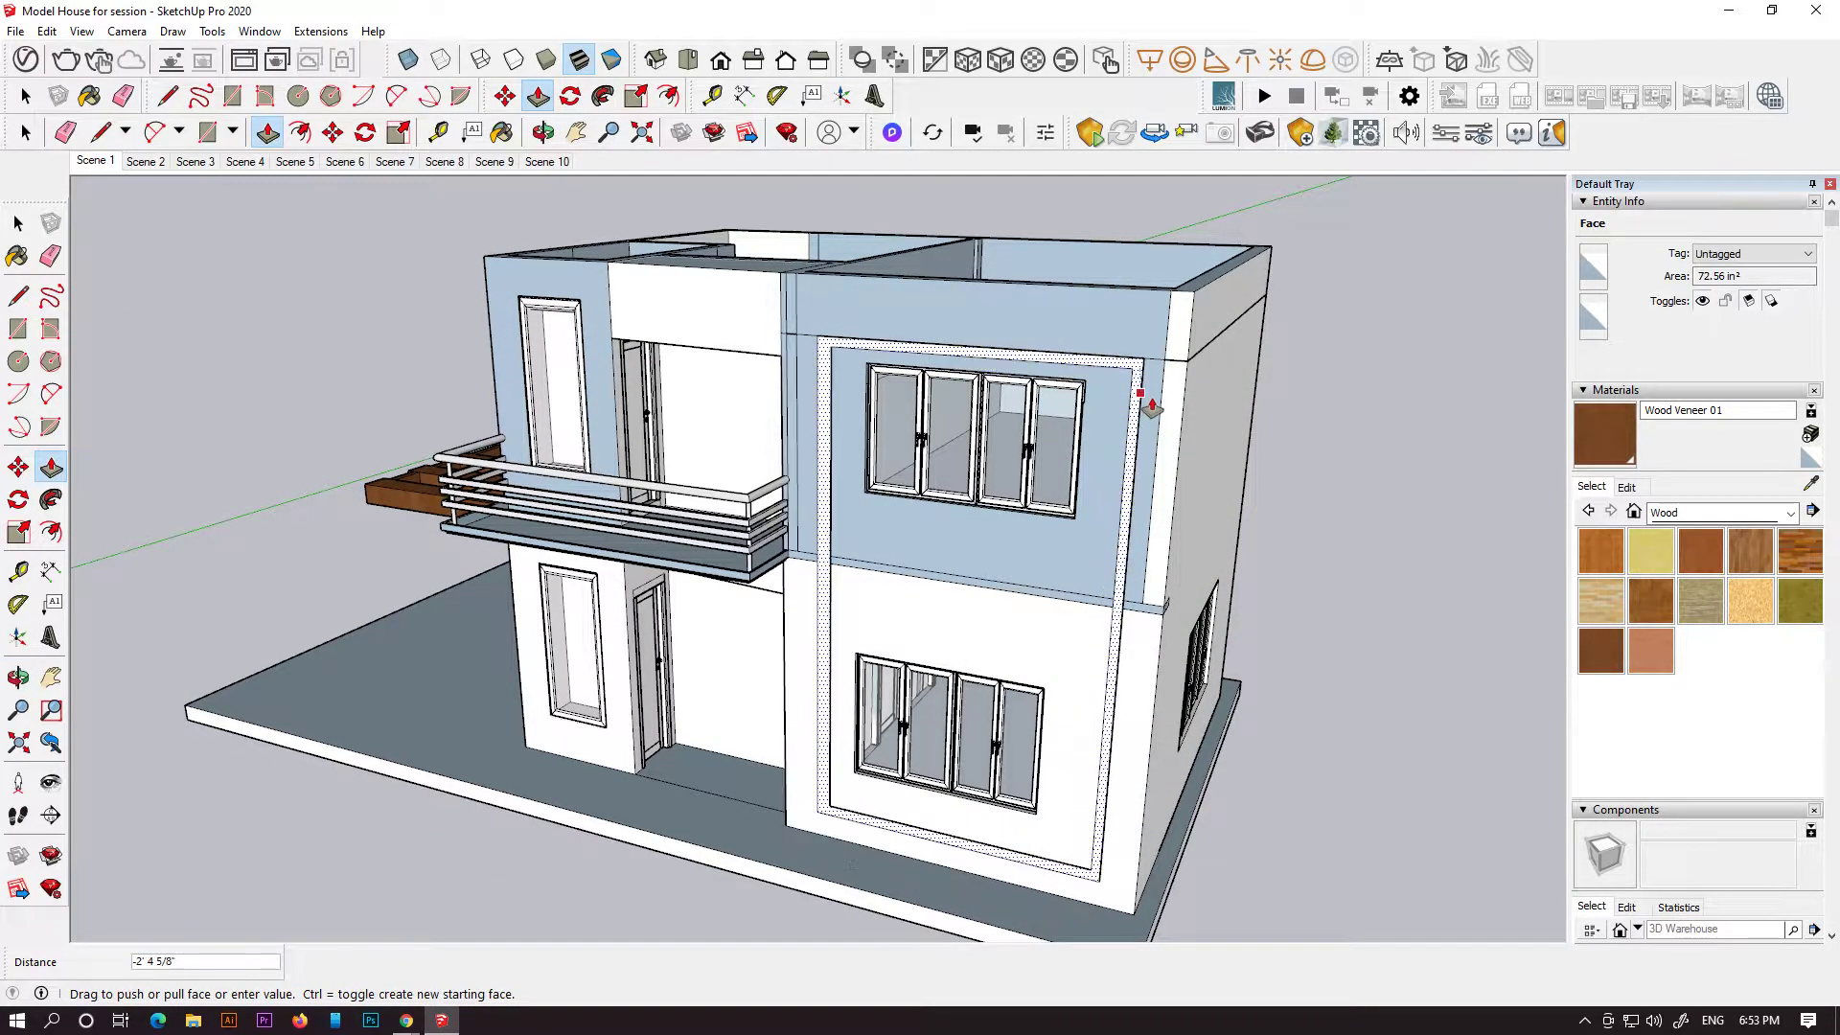
pyautogui.click(1136, 424)
pyautogui.scroll(2, 1136, 422)
pyautogui.click(1145, 393)
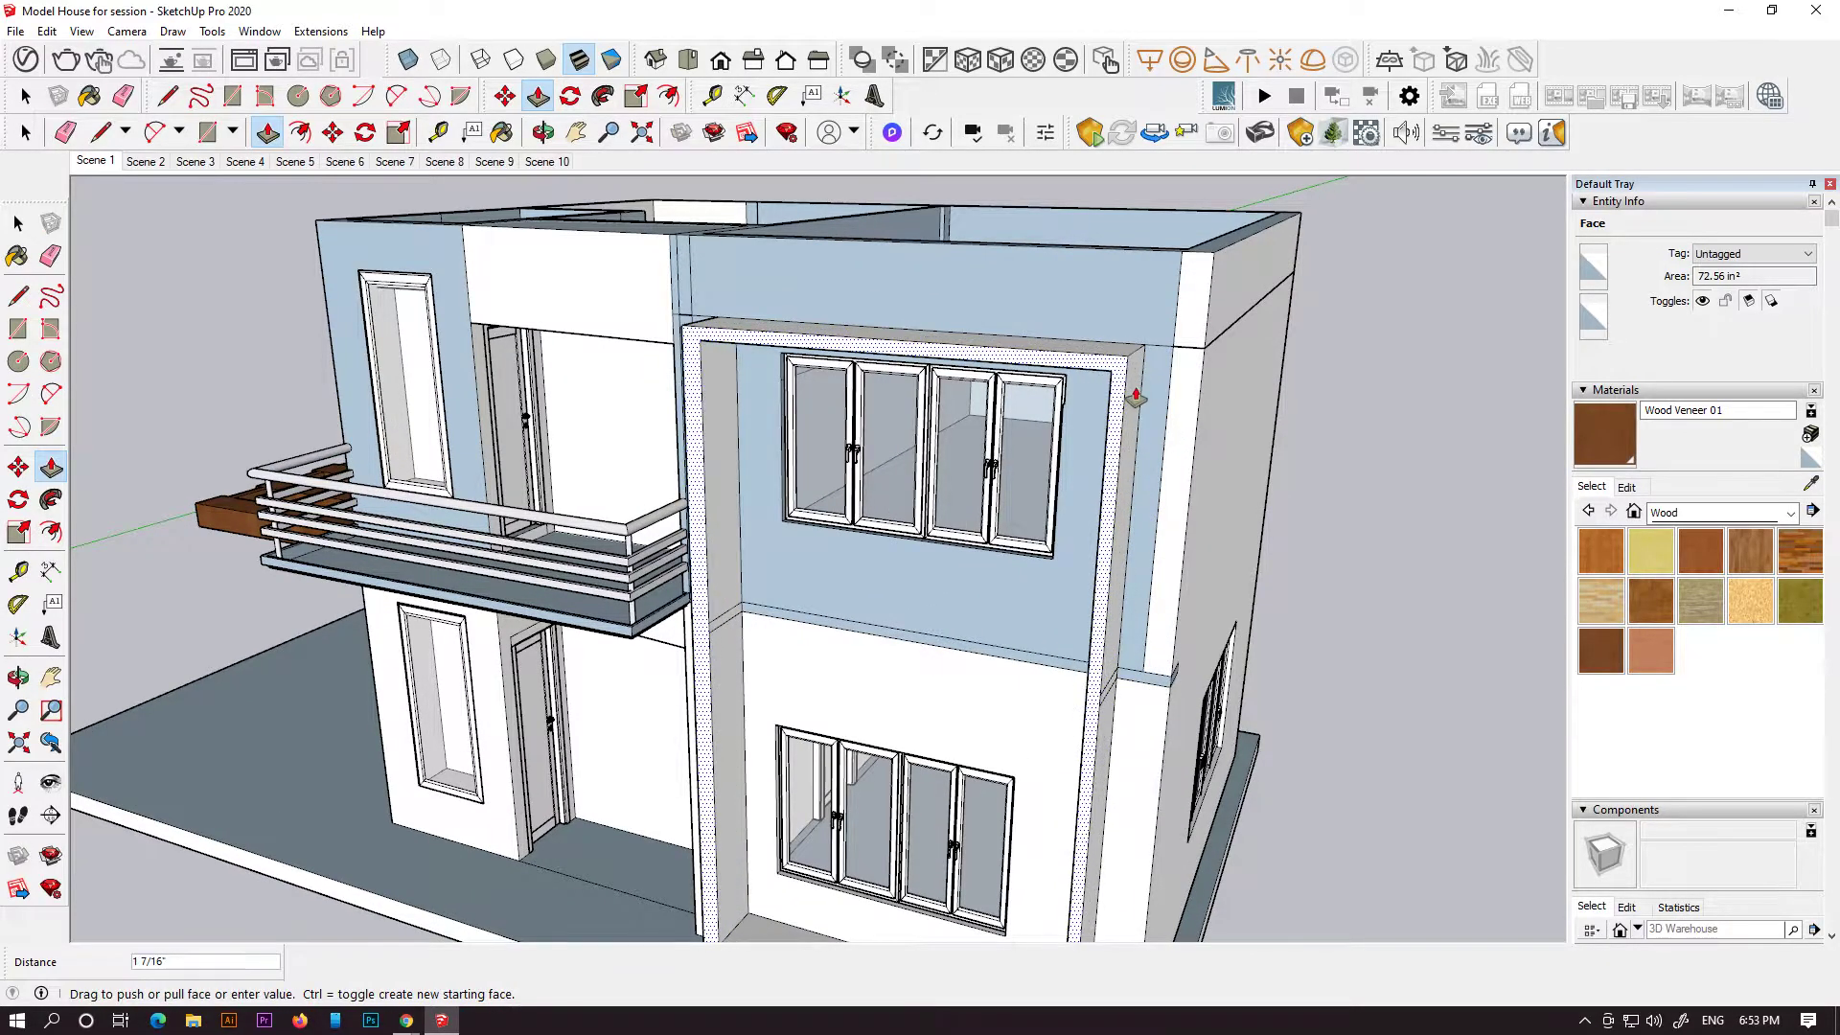
pyautogui.click(1135, 397)
pyautogui.scroll(-2, 756, 546)
pyautogui.moveTo(636, 649); pyautogui.dragTo(557, 621, button='middle')
pyautogui.scroll(4, 686, 582)
pyautogui.click(690, 583)
pyautogui.click(689, 584)
# - Draw a rectangle across the wall's base beneath the lower-storey narrow window and pull it forward into a box
pyautogui.scroll(-3, 773, 636)
pyautogui.moveTo(772, 636); pyautogui.dragTo(942, 594, button='middle')
pyautogui.moveTo(1033, 630); pyautogui.dragTo(1044, 672, button='middle')
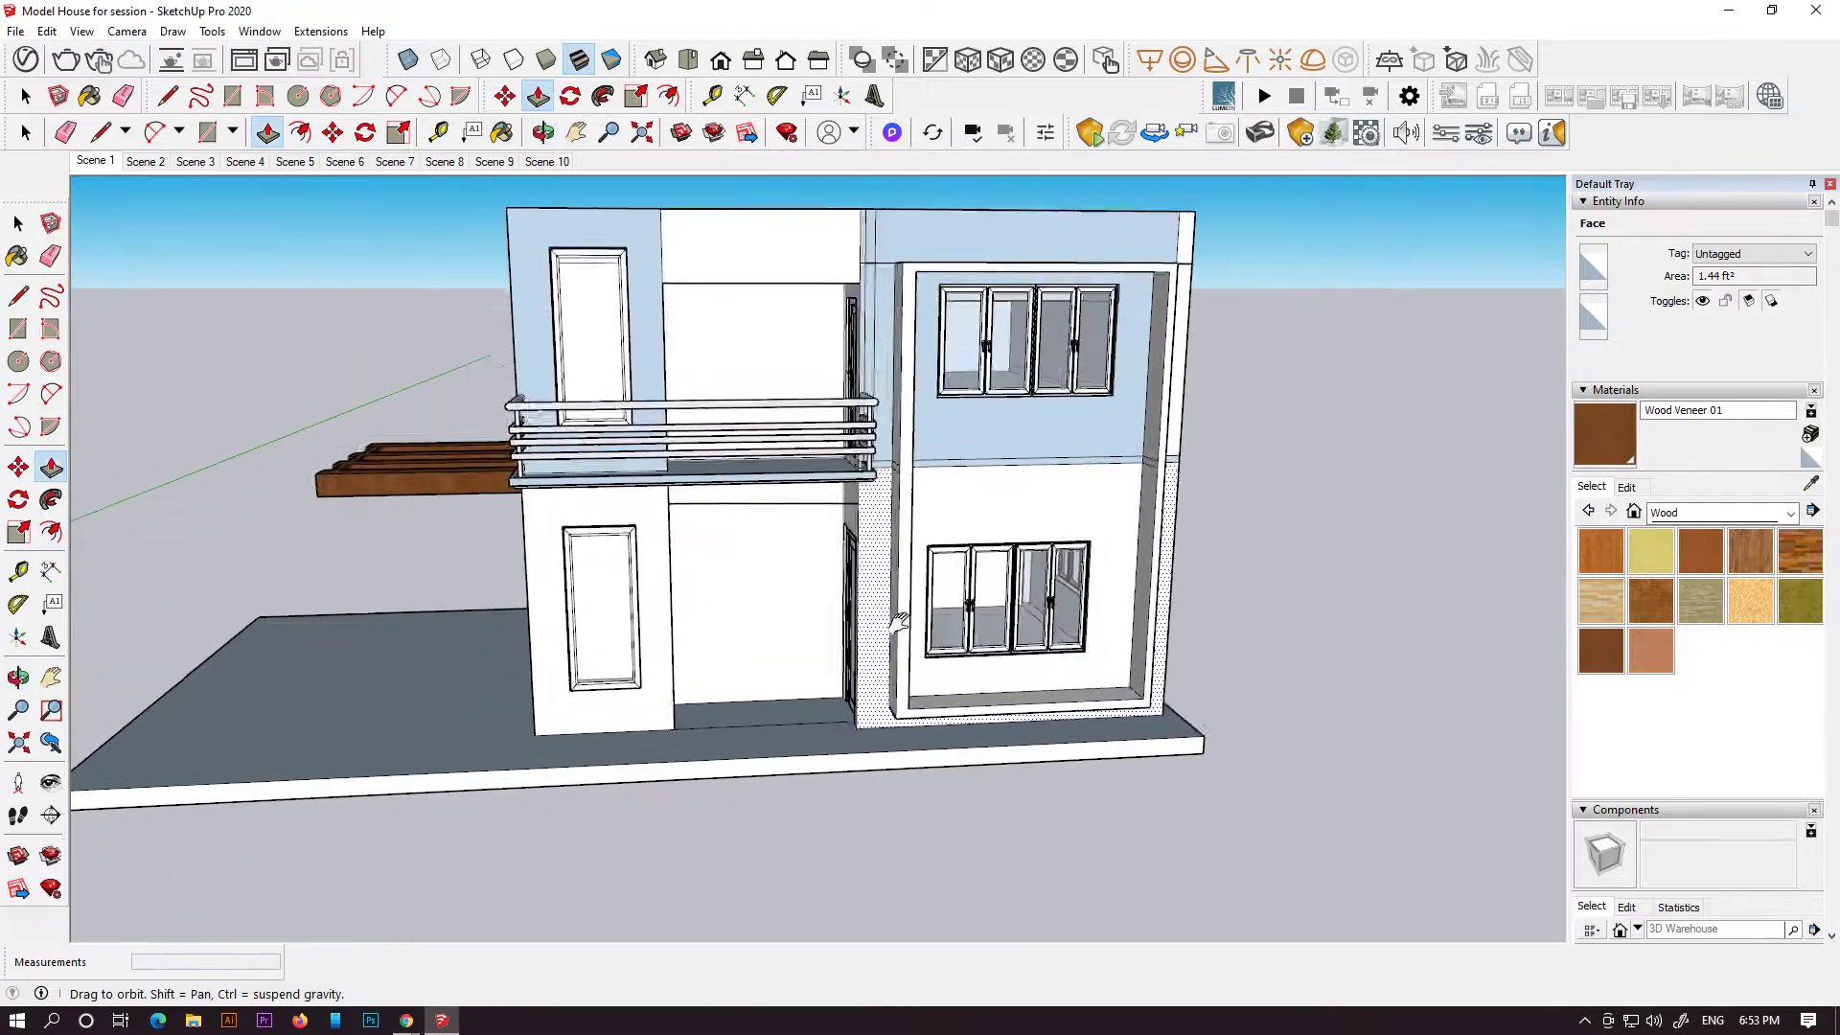
pyautogui.scroll(4, 575, 691)
pyautogui.scroll(2, 579, 688)
pyautogui.press('r')
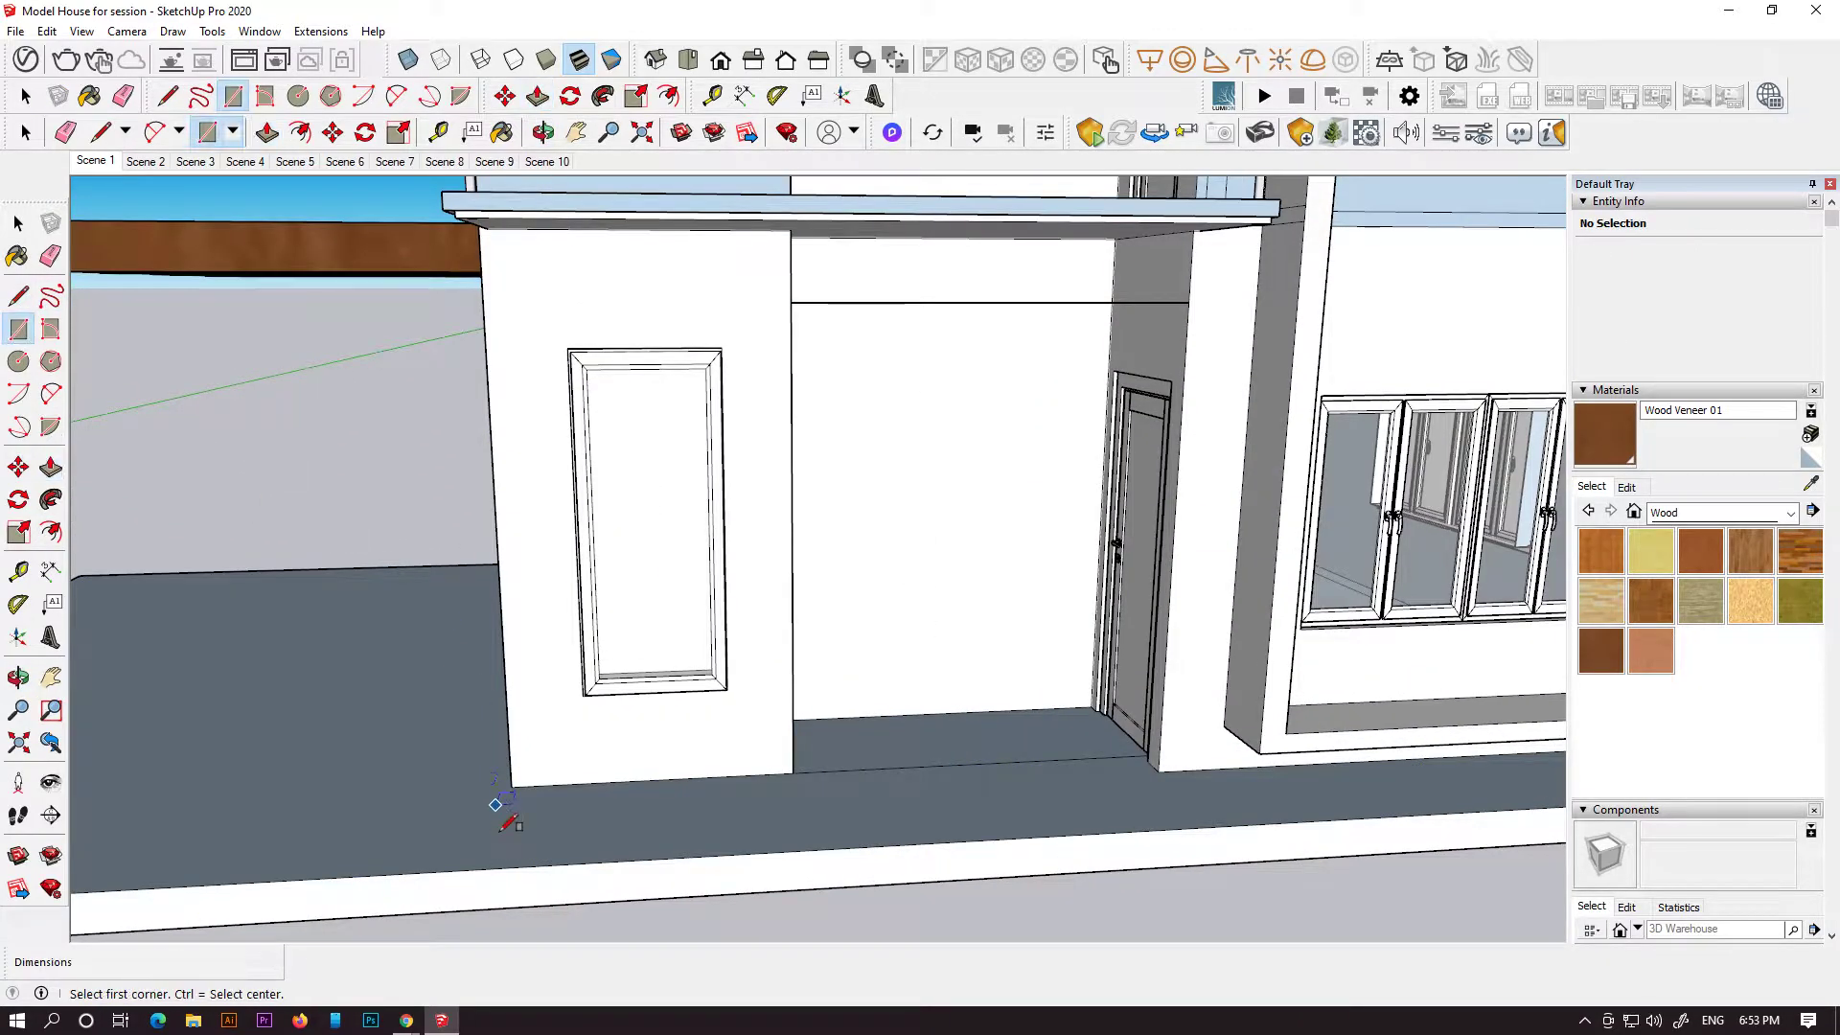
pyautogui.click(513, 810)
pyautogui.click(792, 711)
pyautogui.click(51, 467)
pyautogui.moveTo(698, 772)
pyautogui.mouseDown()
pyautogui.moveTo(706, 795)
pyautogui.moveTo(671, 769)
pyautogui.mouseUp()
# - Offset the box's top outline inward and push the inner face down 1 5/16" to hollow it into a planter
pyautogui.click(62, 528)
pyautogui.scroll(5, 565, 803)
pyautogui.click(566, 795)
pyautogui.click(567, 801)
pyautogui.press('p')
pyautogui.moveTo(723, 792); pyautogui.dragTo(724, 774)
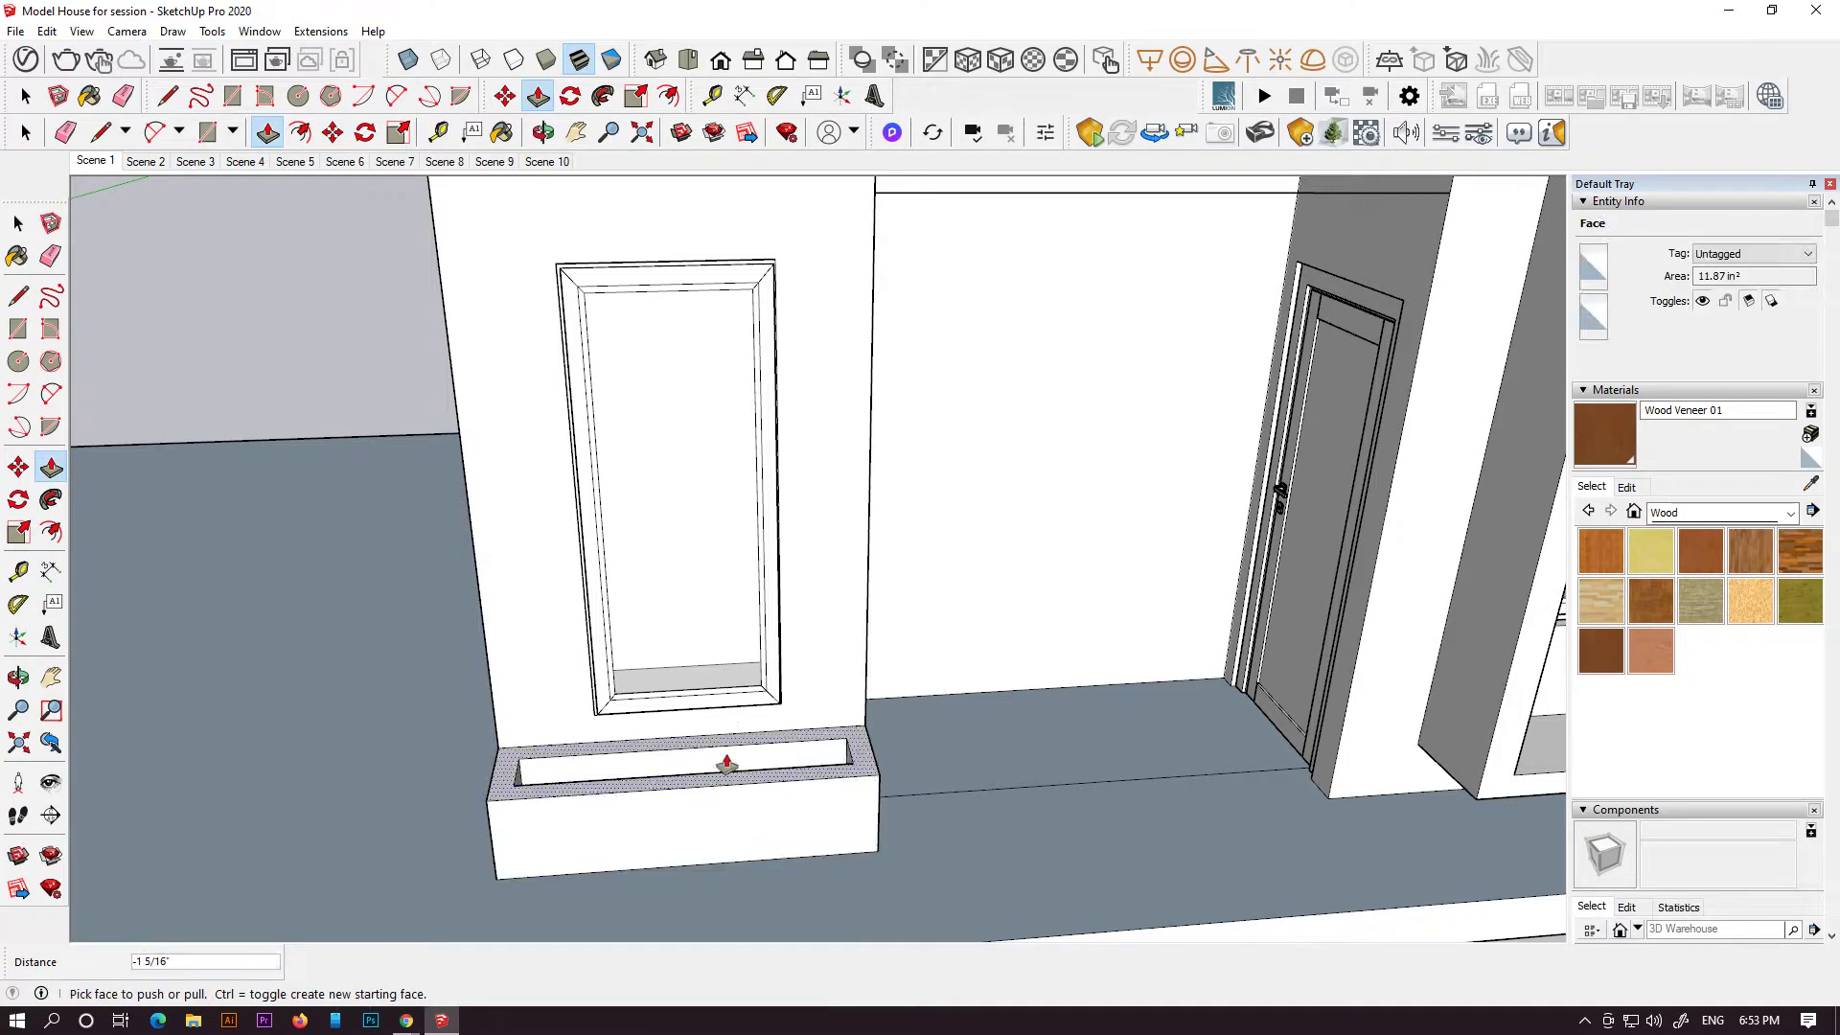
# - Draw a two-point arc with a 3" bulge on the porch floor, centred against the back wall between the doors
pyautogui.scroll(-8, 731, 665)
pyautogui.moveTo(733, 664); pyautogui.dragTo(709, 517, button='middle')
pyautogui.scroll(10, 824, 670)
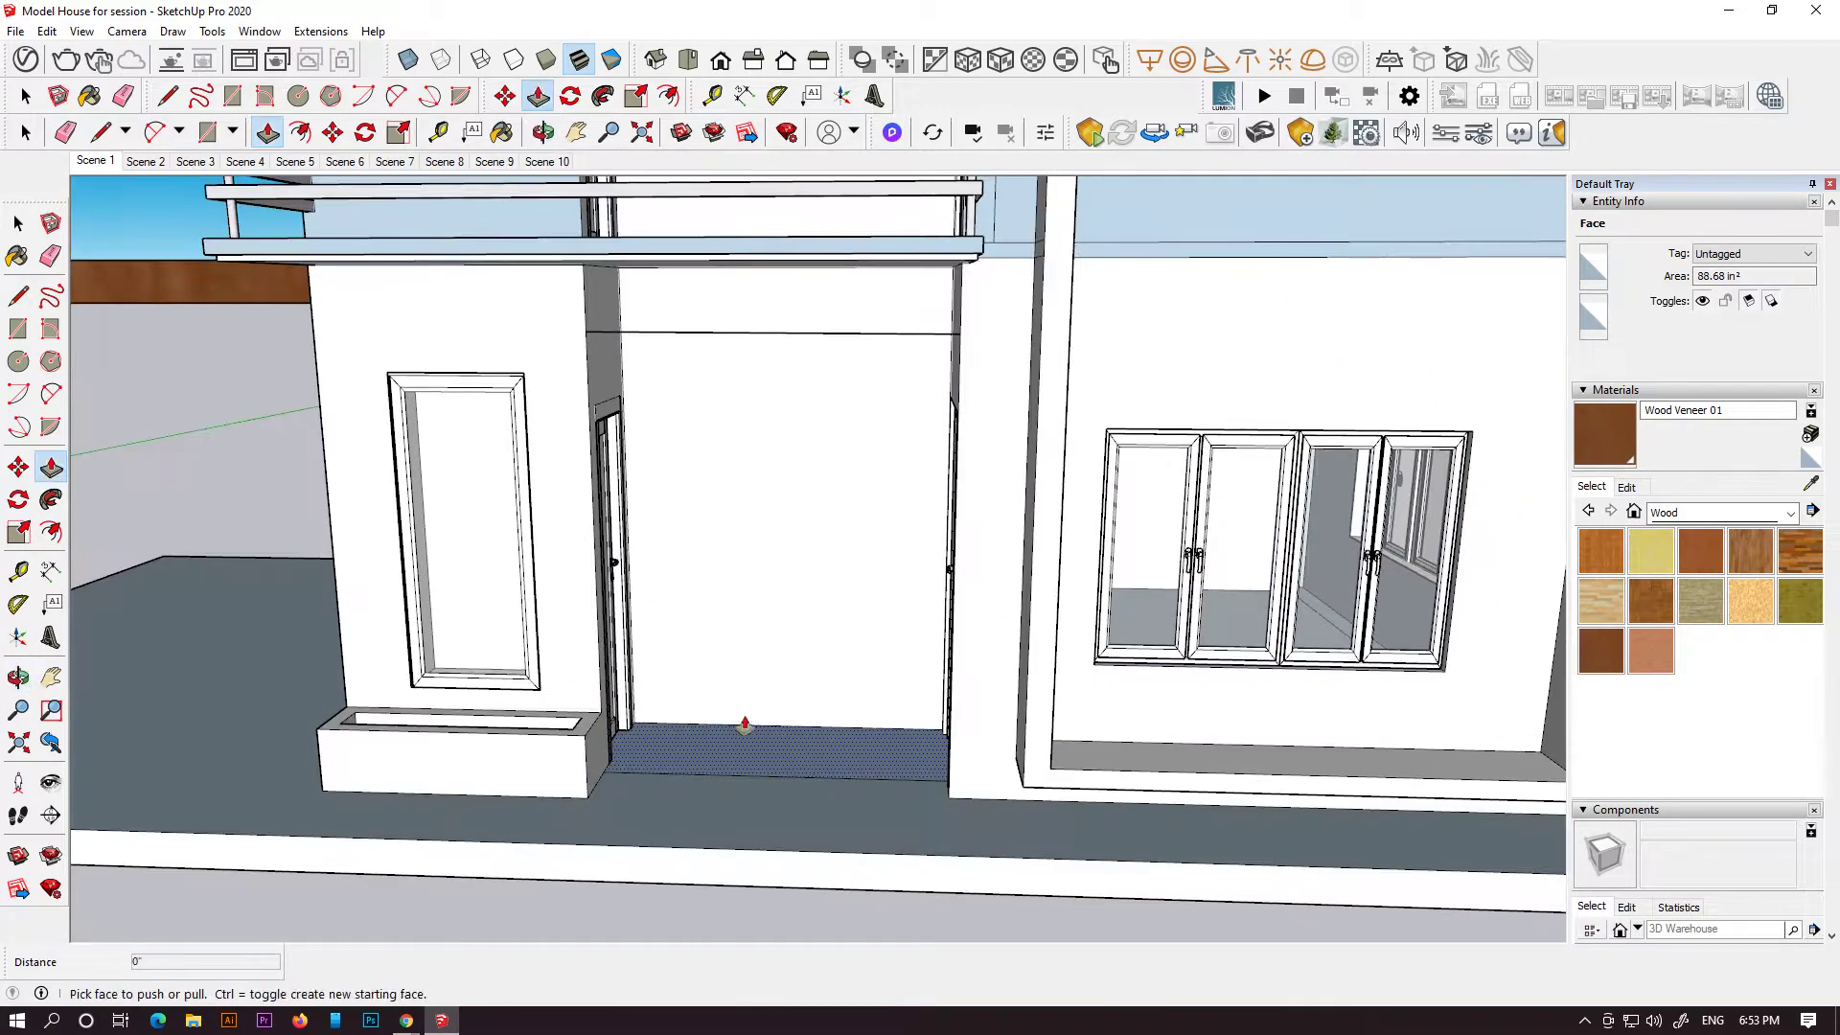
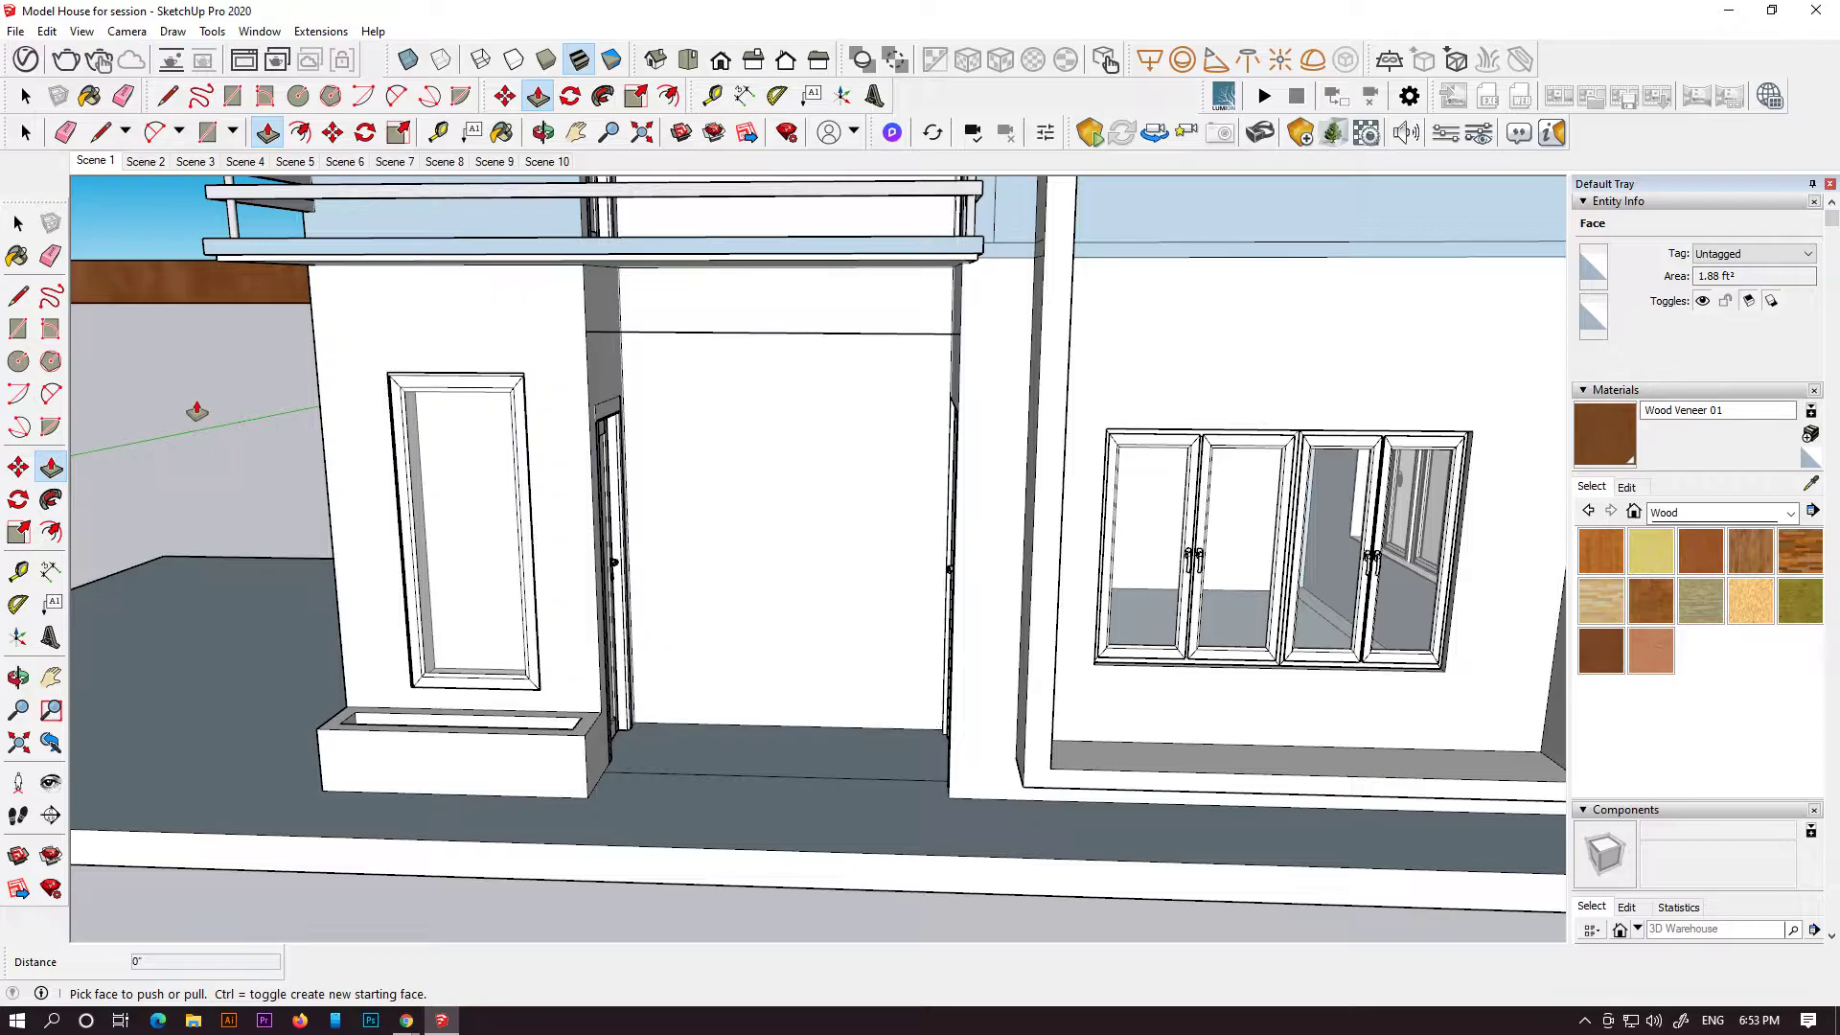
pyautogui.click(50, 393)
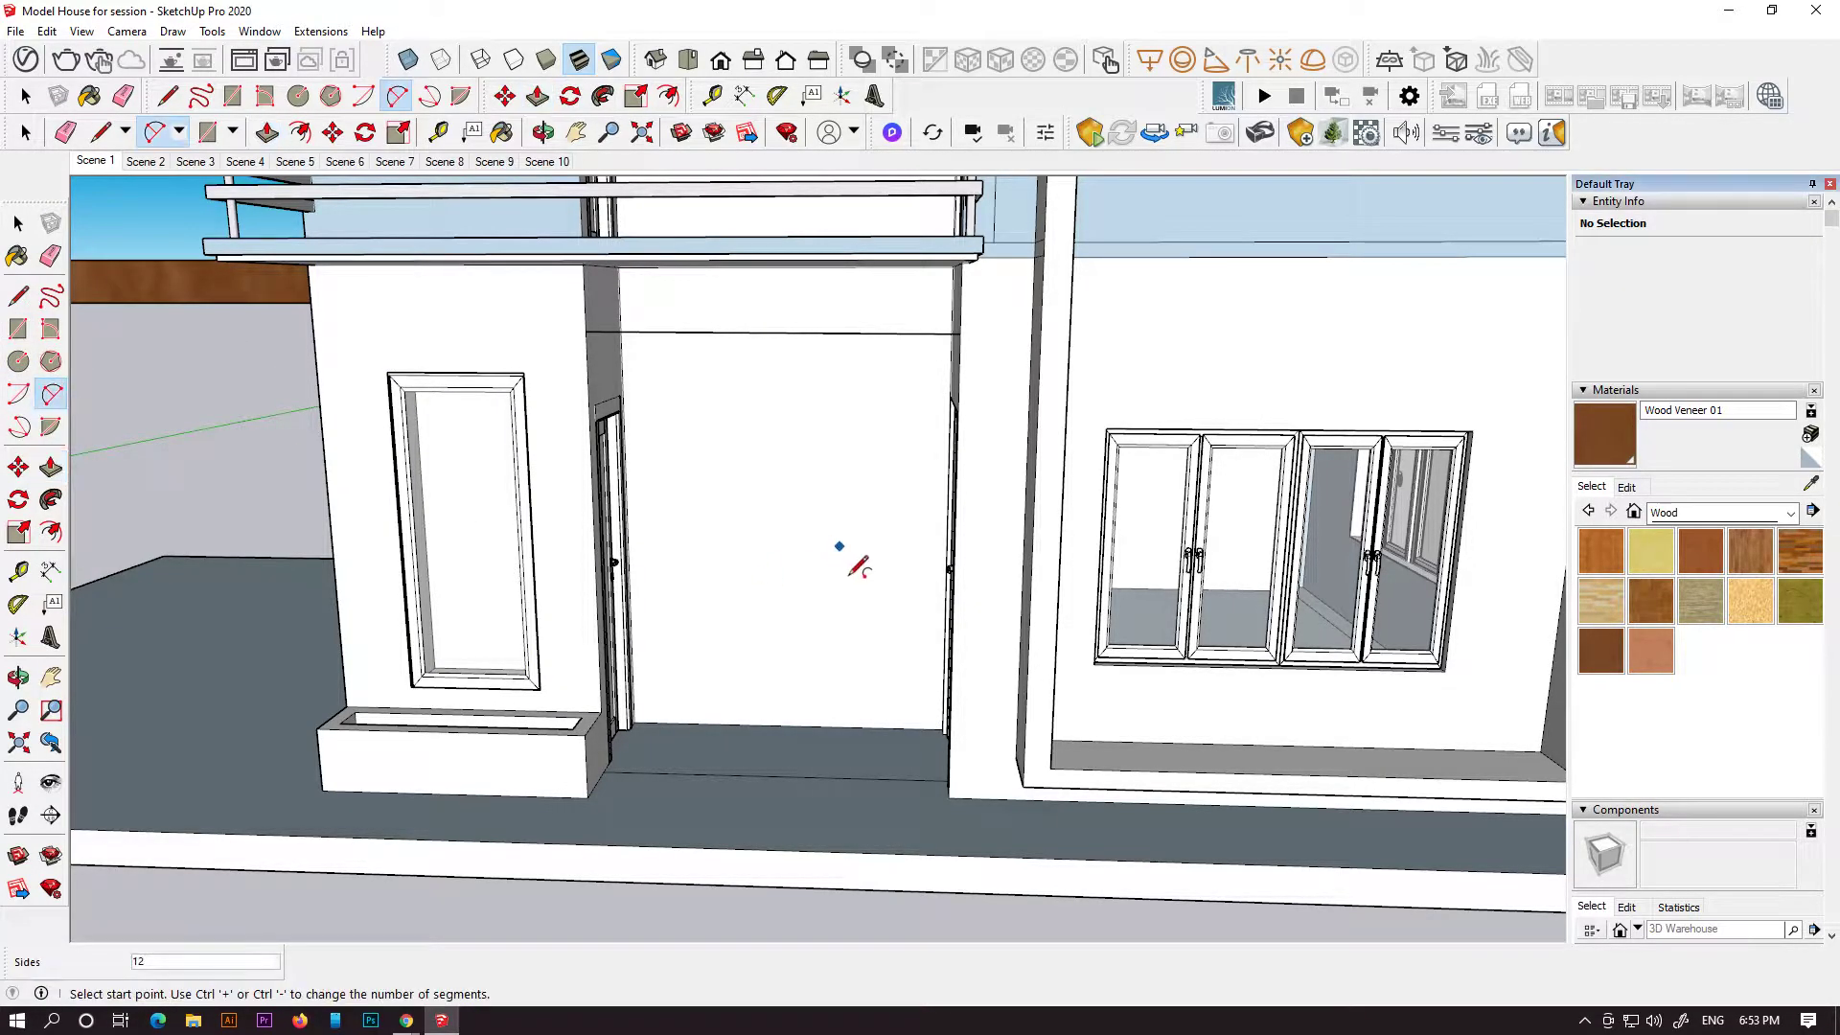
pyautogui.moveTo(842, 546); pyautogui.dragTo(780, 759, button='middle')
pyautogui.scroll(3, 690, 678)
pyautogui.click(677, 676)
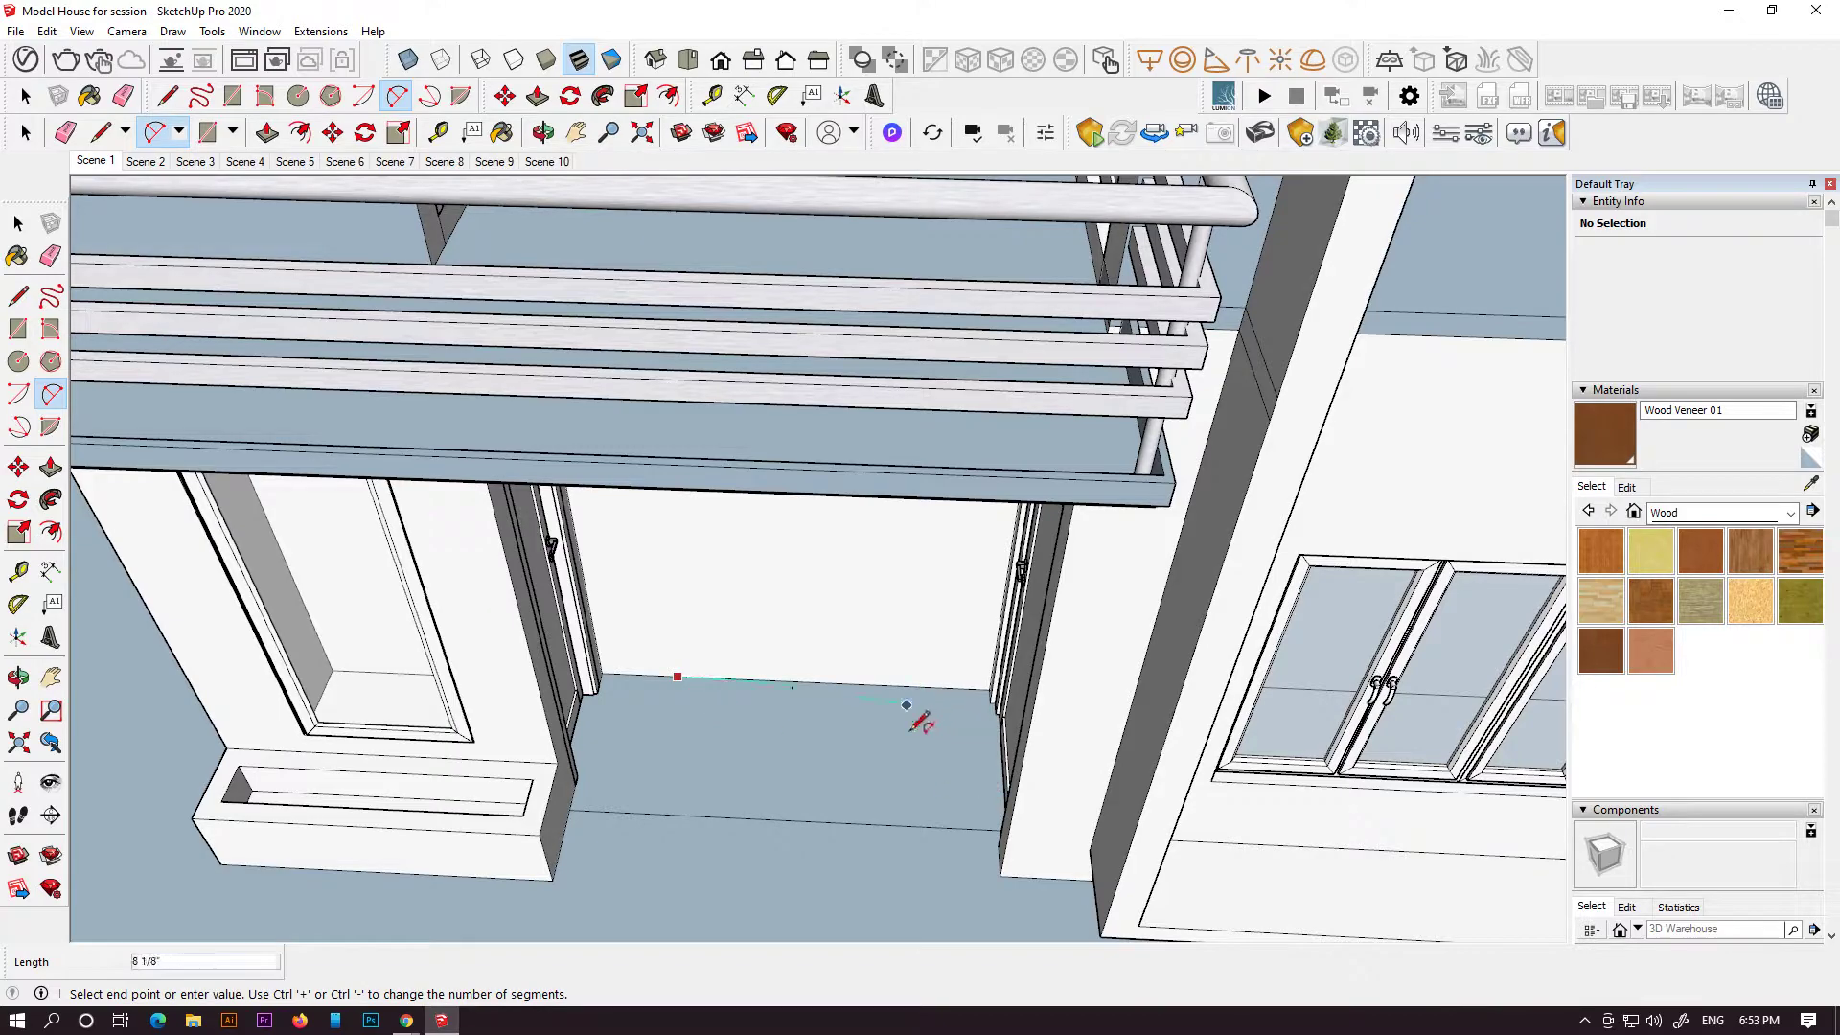
pyautogui.click(911, 686)
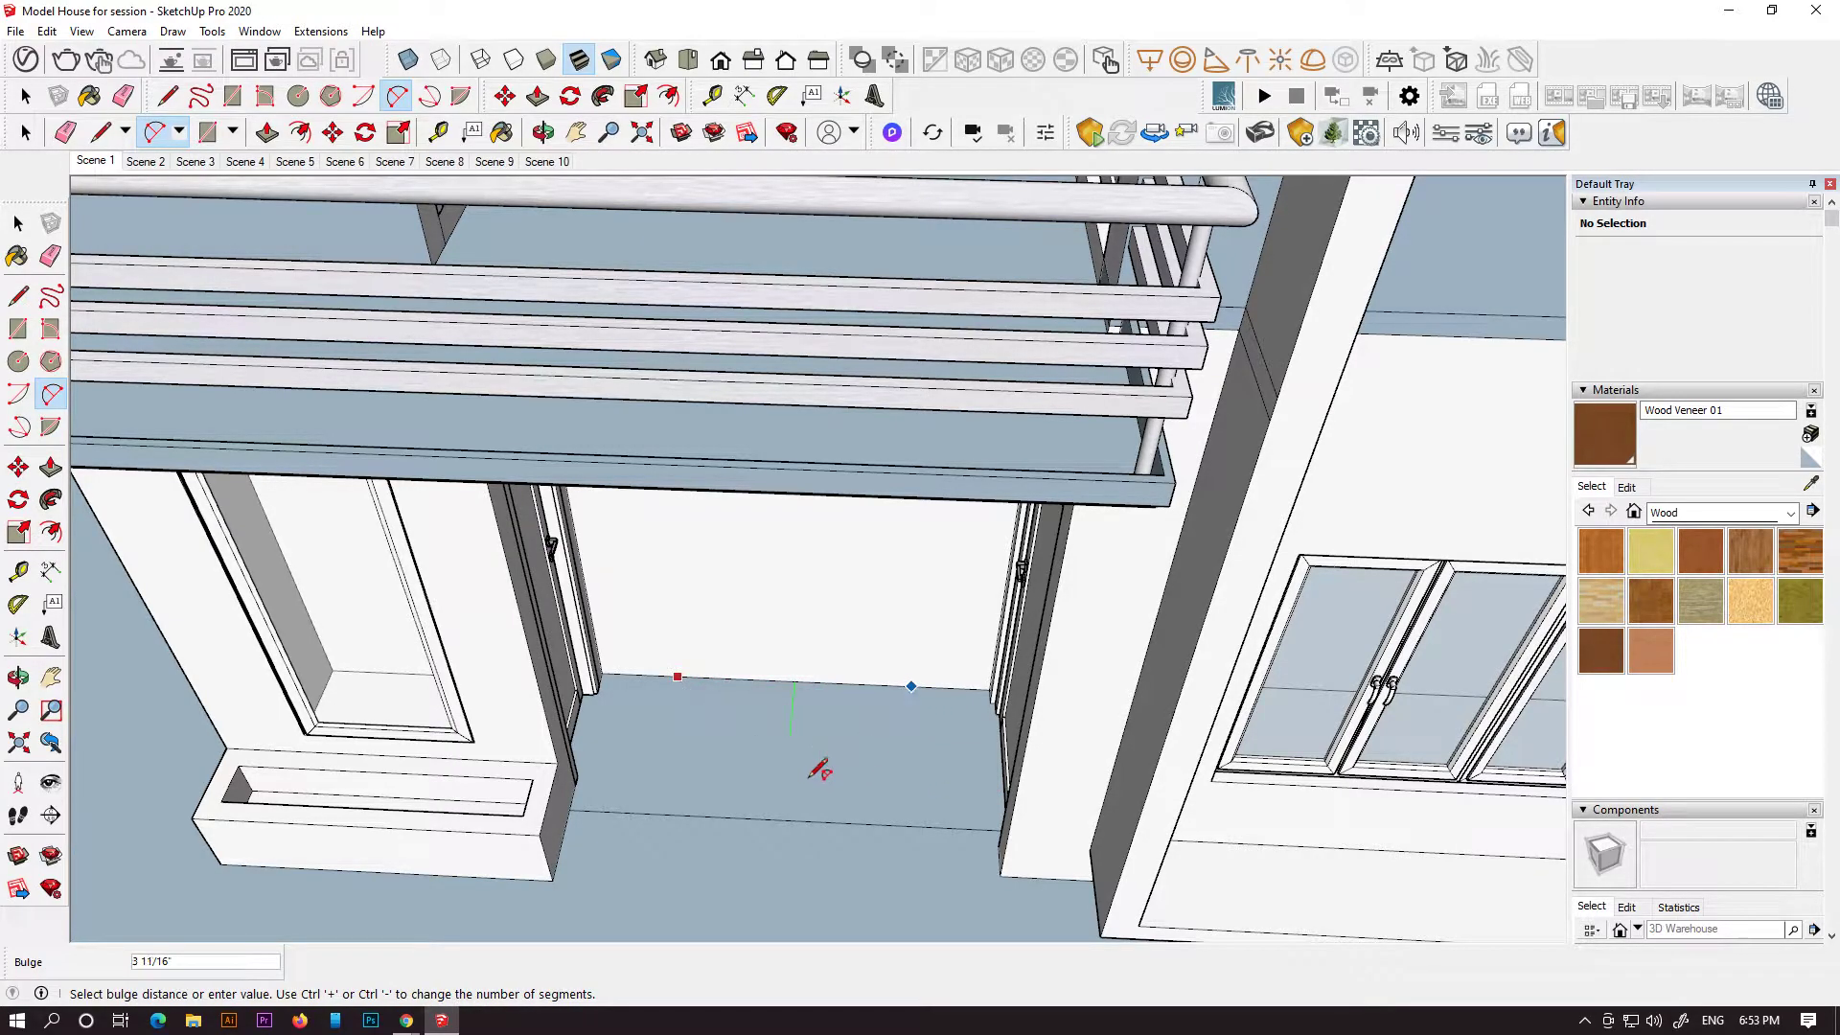
pyautogui.click(787, 750)
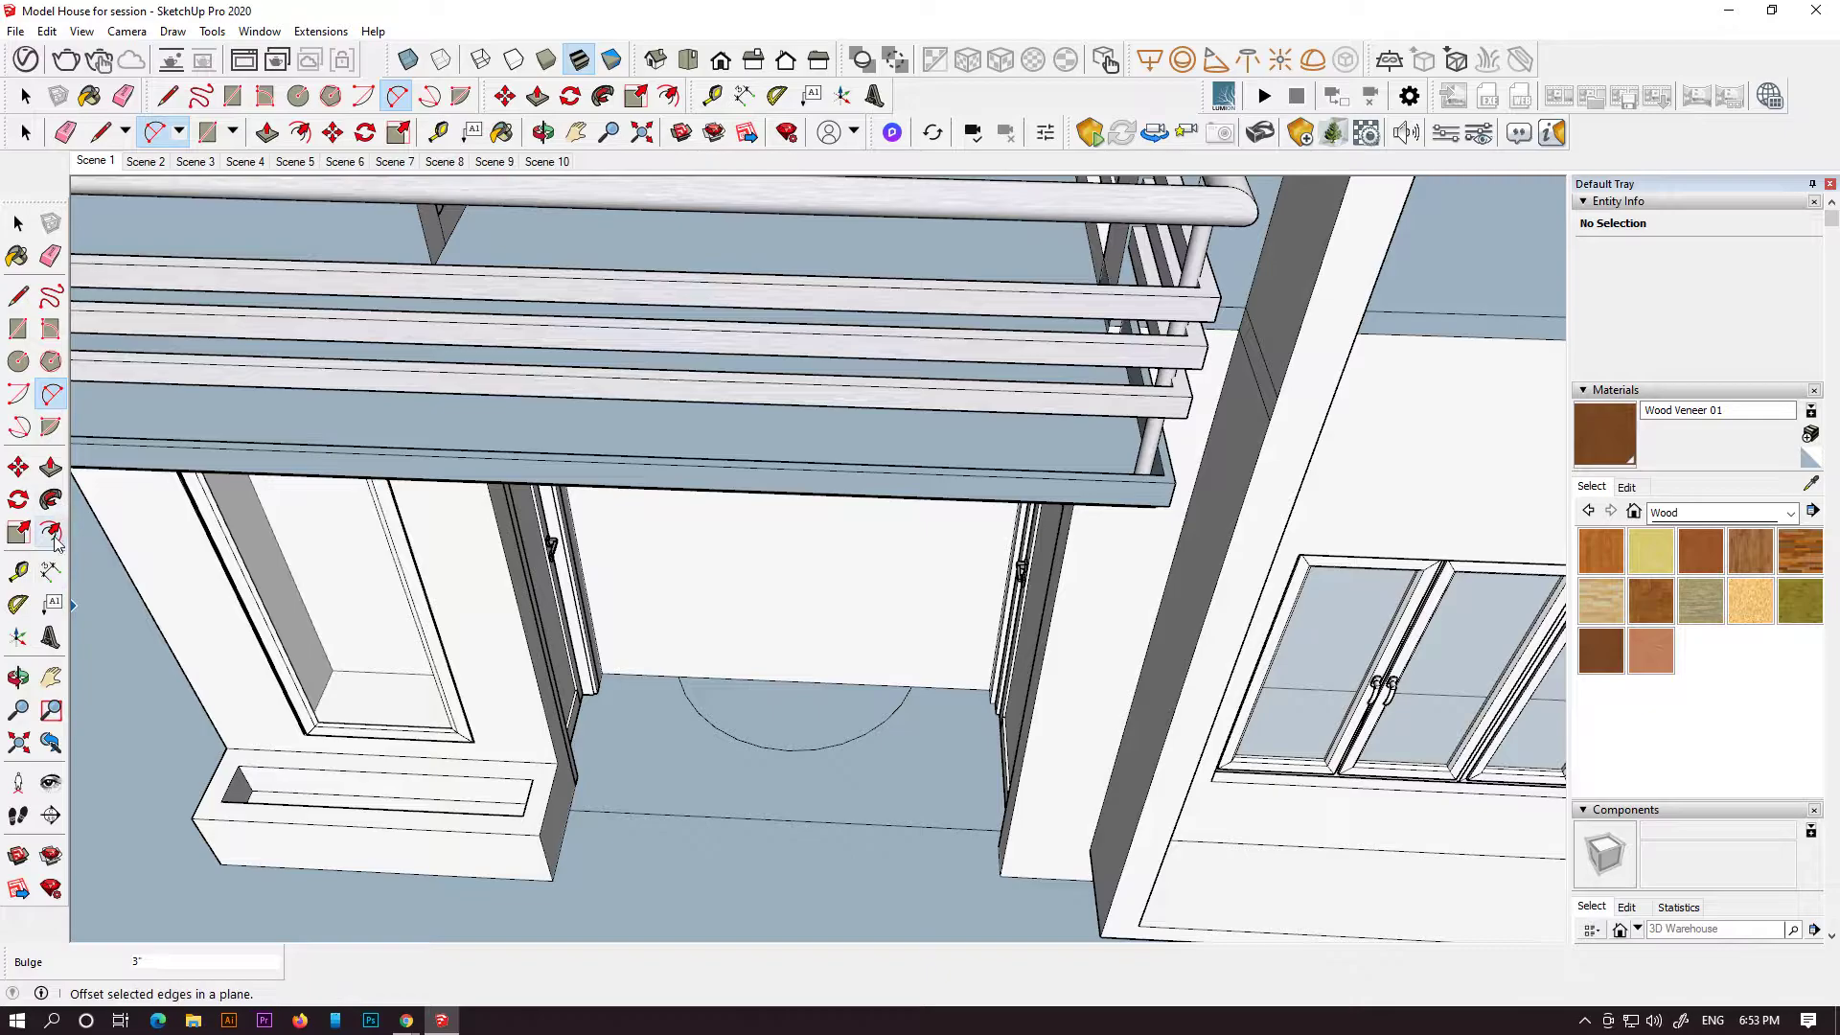
# - Push/Pull the semicircular floor face up 6 5/16" into a half-round pedestal
pyautogui.click(51, 468)
pyautogui.click(748, 710)
pyautogui.click(756, 600)
pyautogui.moveTo(780, 645); pyautogui.dragTo(854, 427, button='middle')
pyautogui.scroll(4, 801, 757)
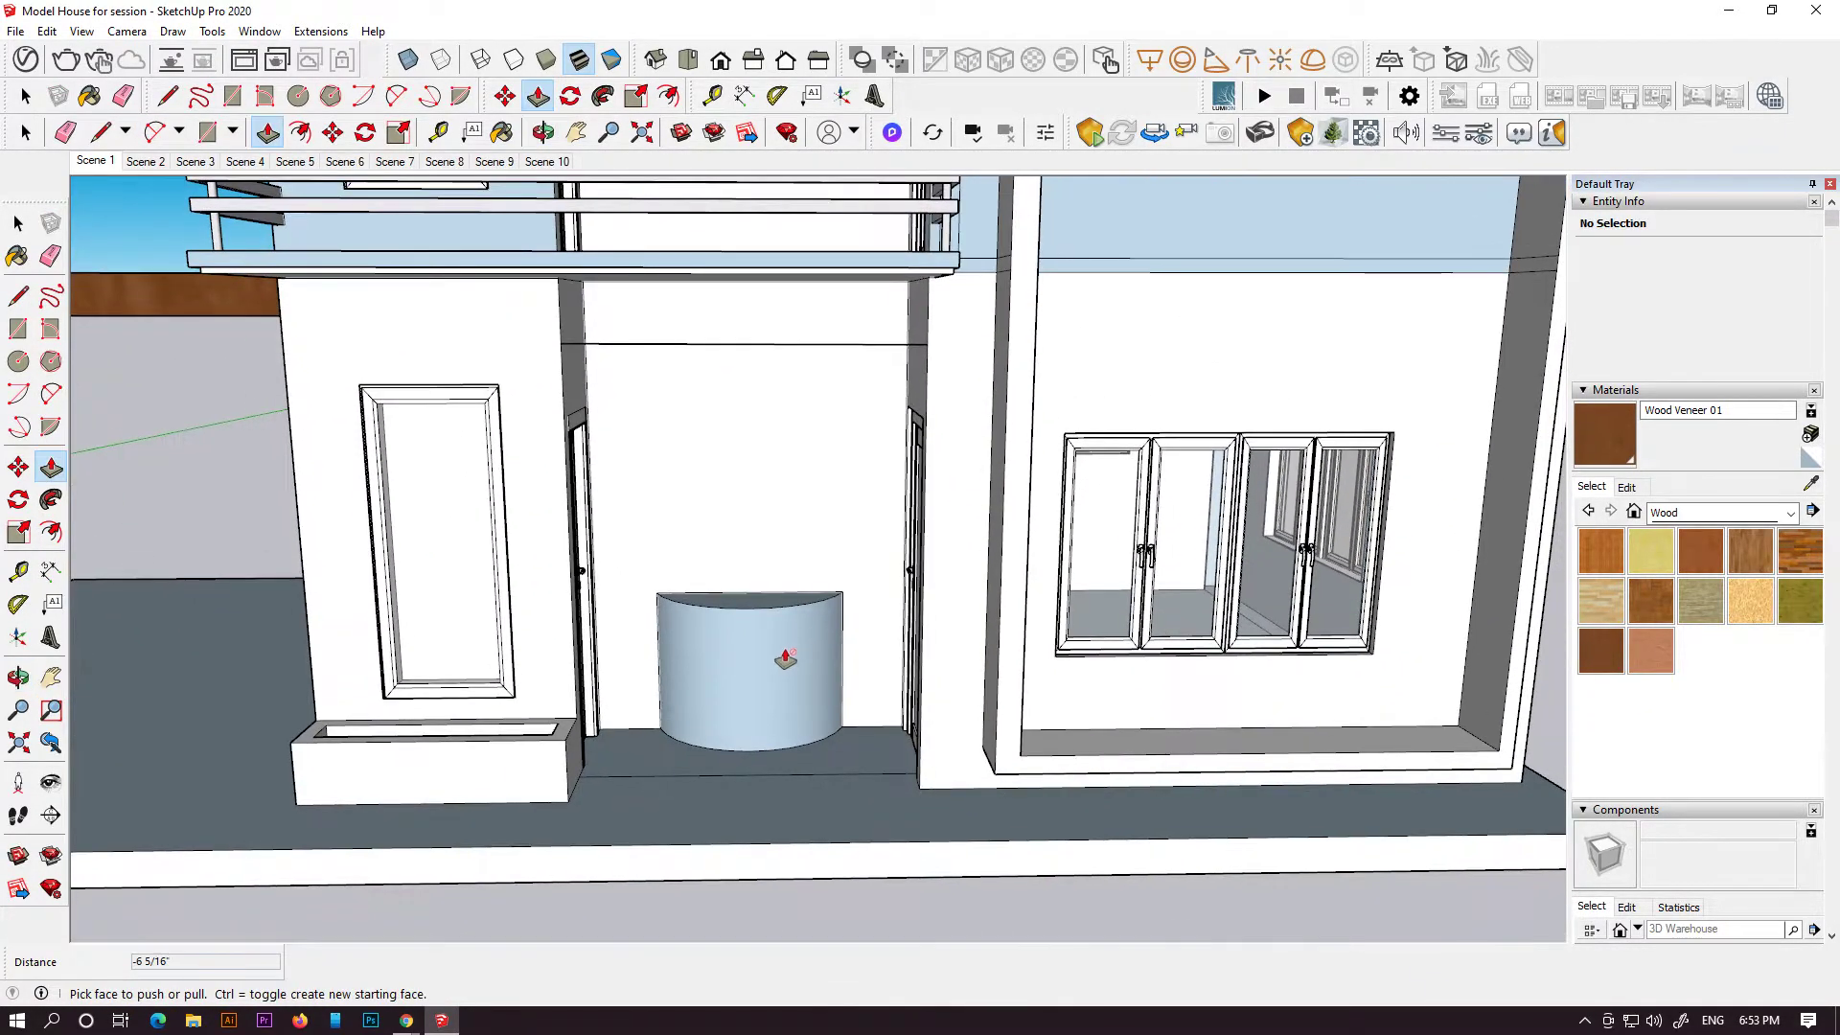
pyautogui.click(769, 620)
pyautogui.click(770, 613)
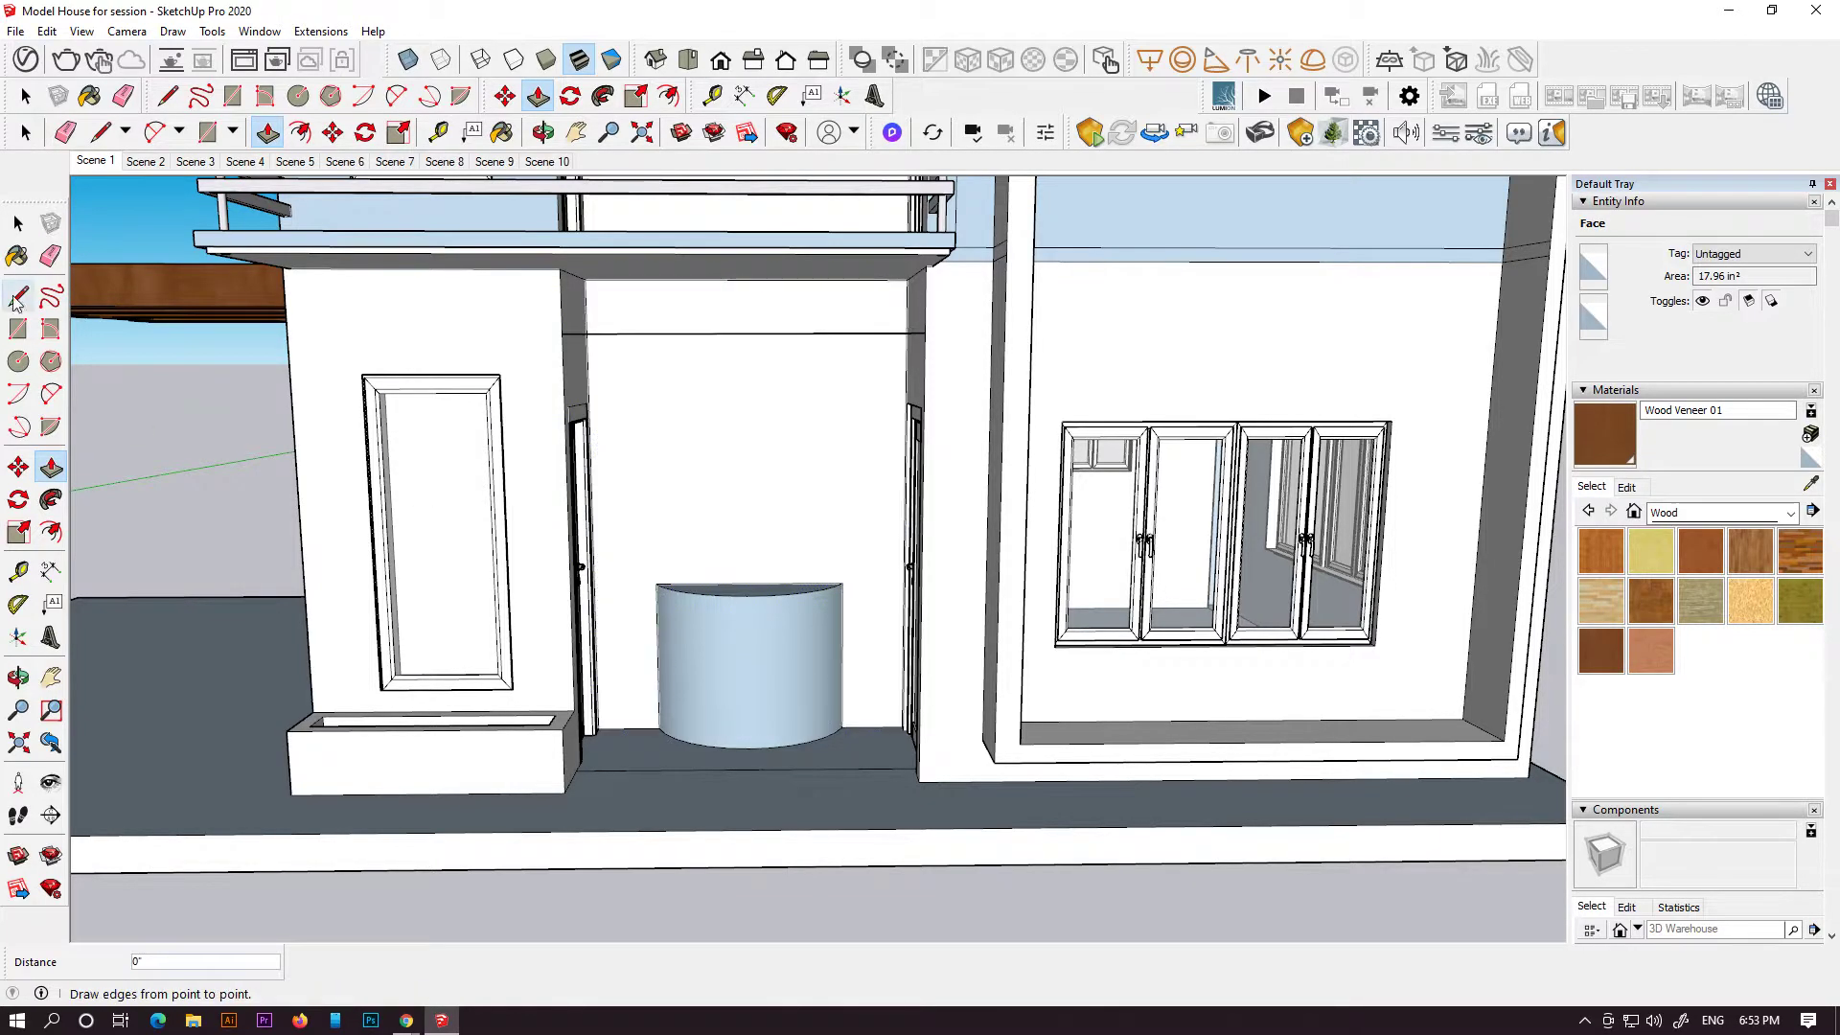
# - Draw a rectangular panel on the wall above the pedestal, topped by a strip of about 8 1/4" by 1 1/8"
pyautogui.click(18, 326)
pyautogui.click(18, 325)
pyautogui.click(656, 584)
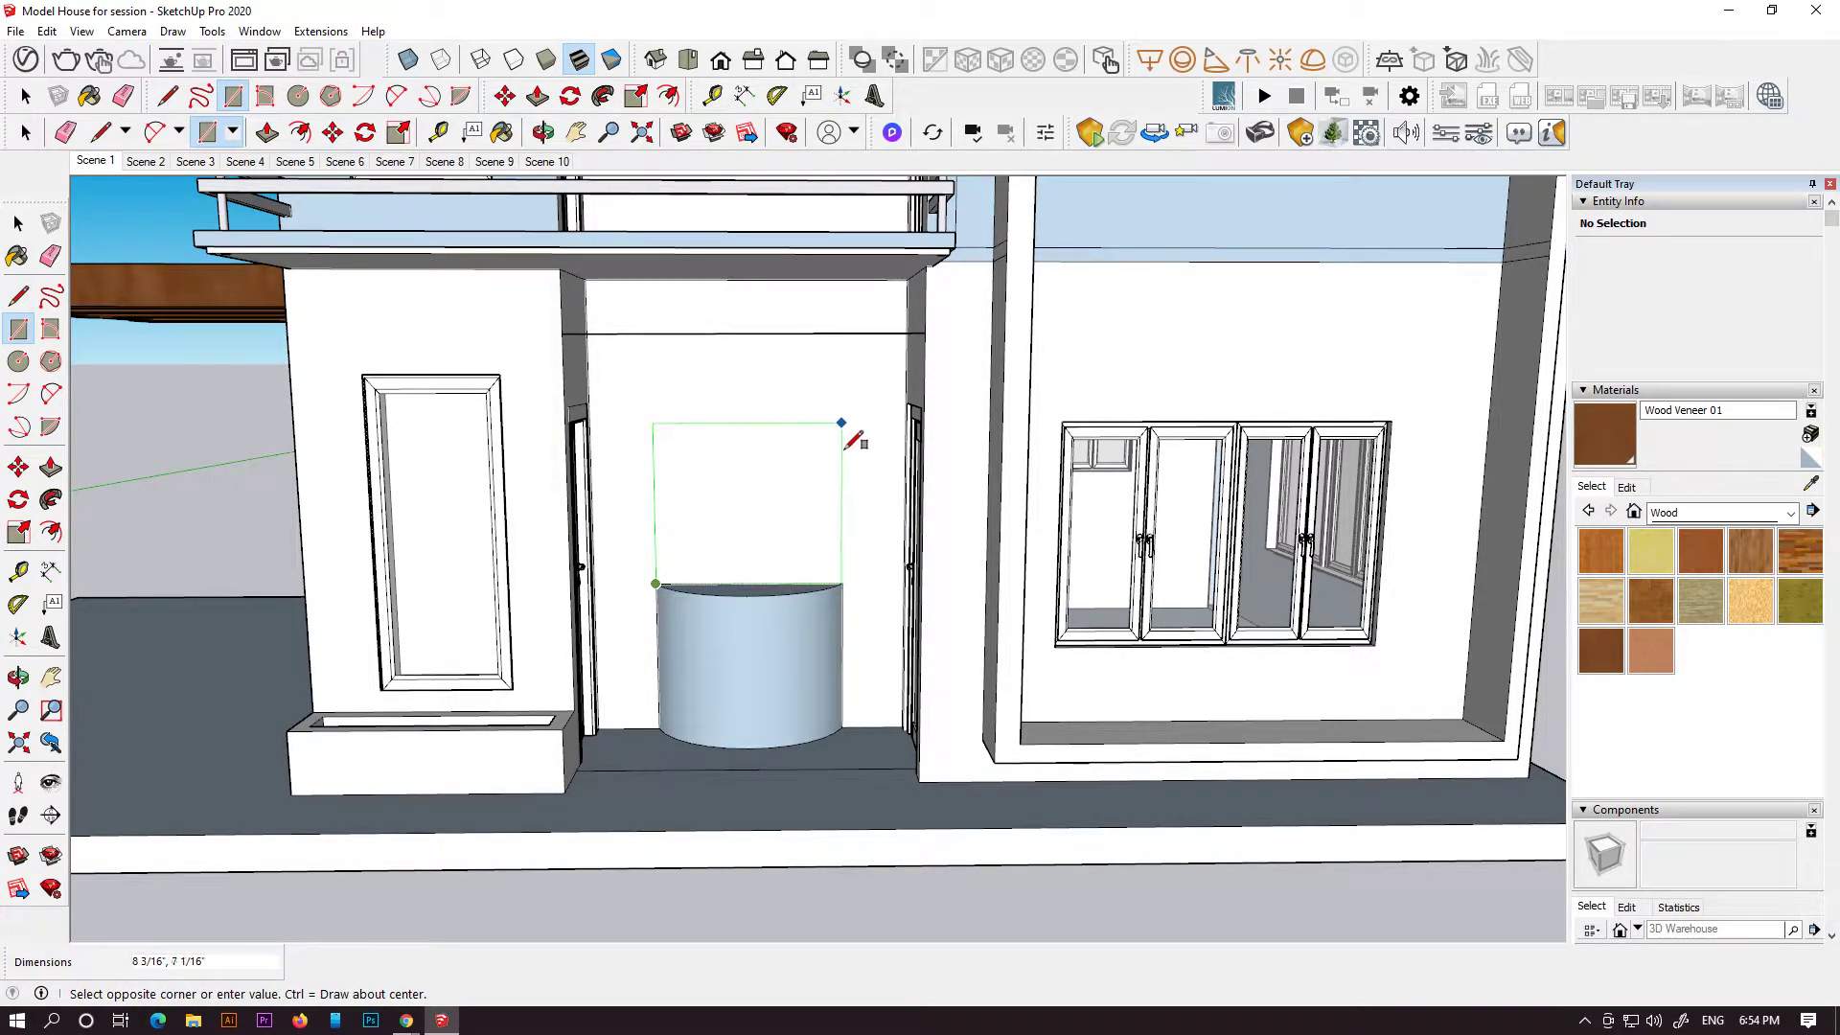
pyautogui.click(843, 369)
pyautogui.click(651, 369)
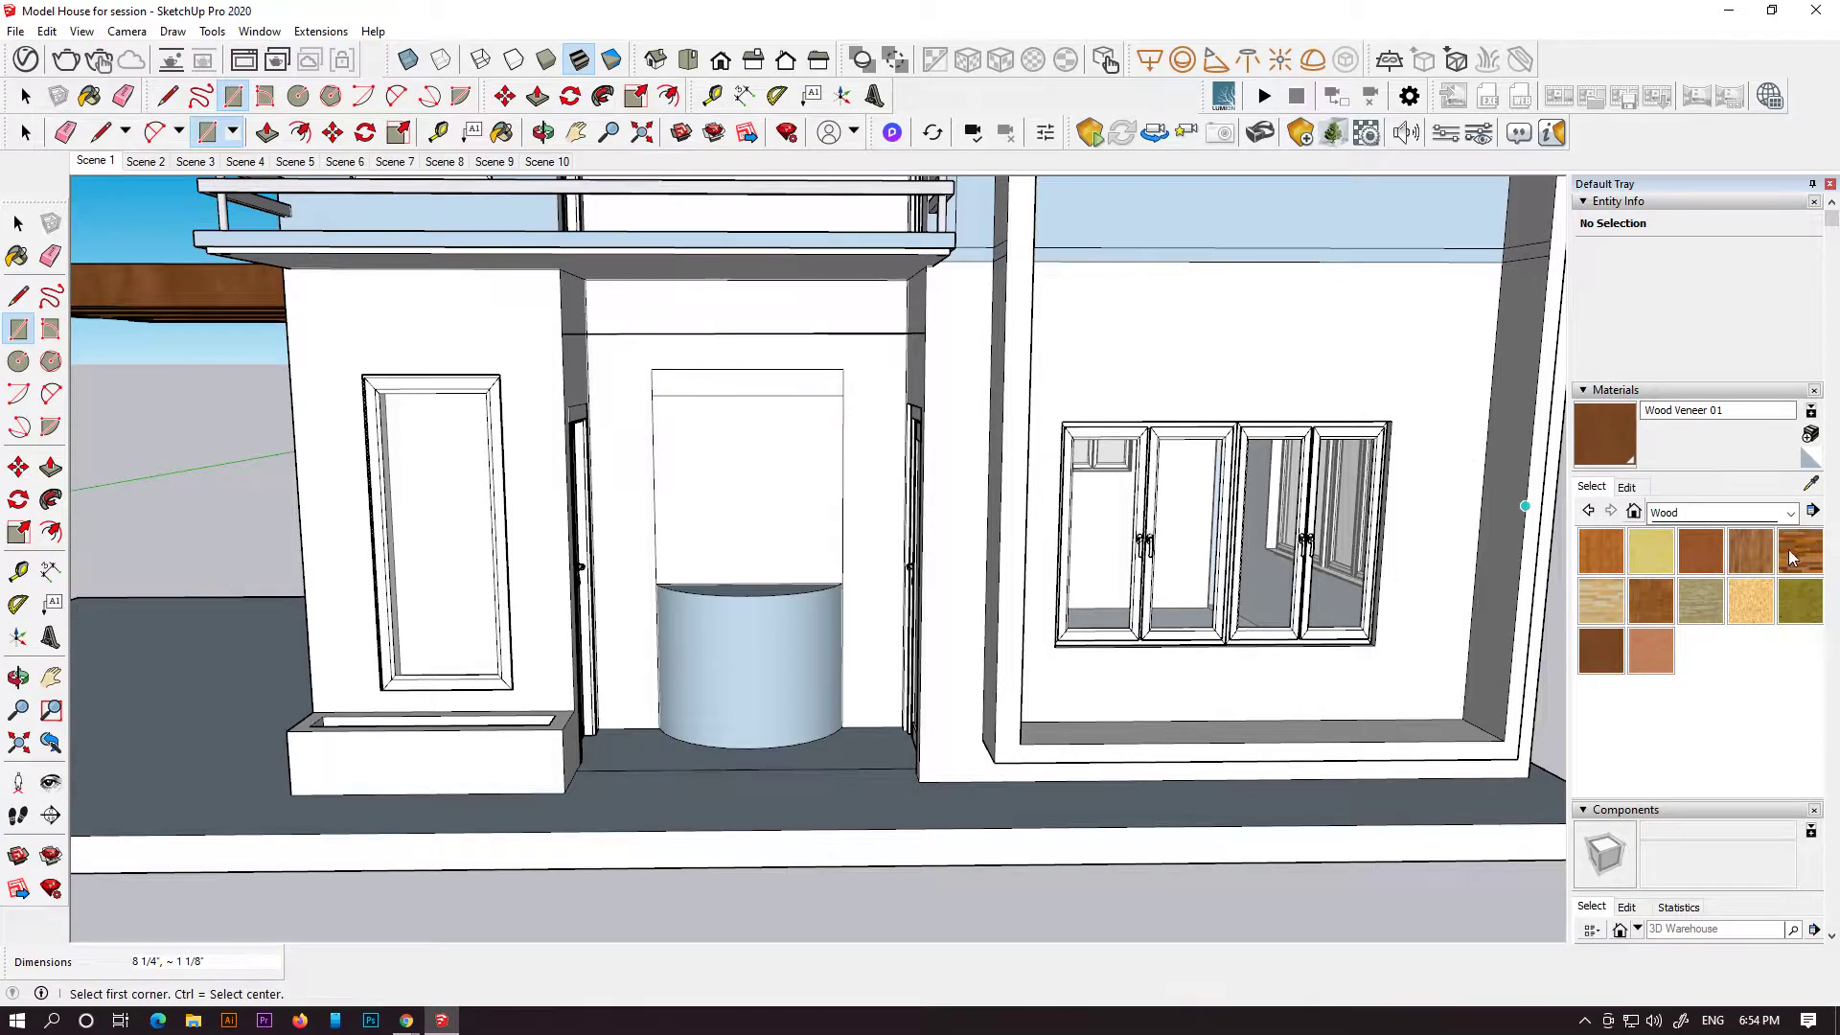
# - Paint the top strip with Wood Veneer 02 and the panel below it with Wood Floor Light
pyautogui.click(1649, 648)
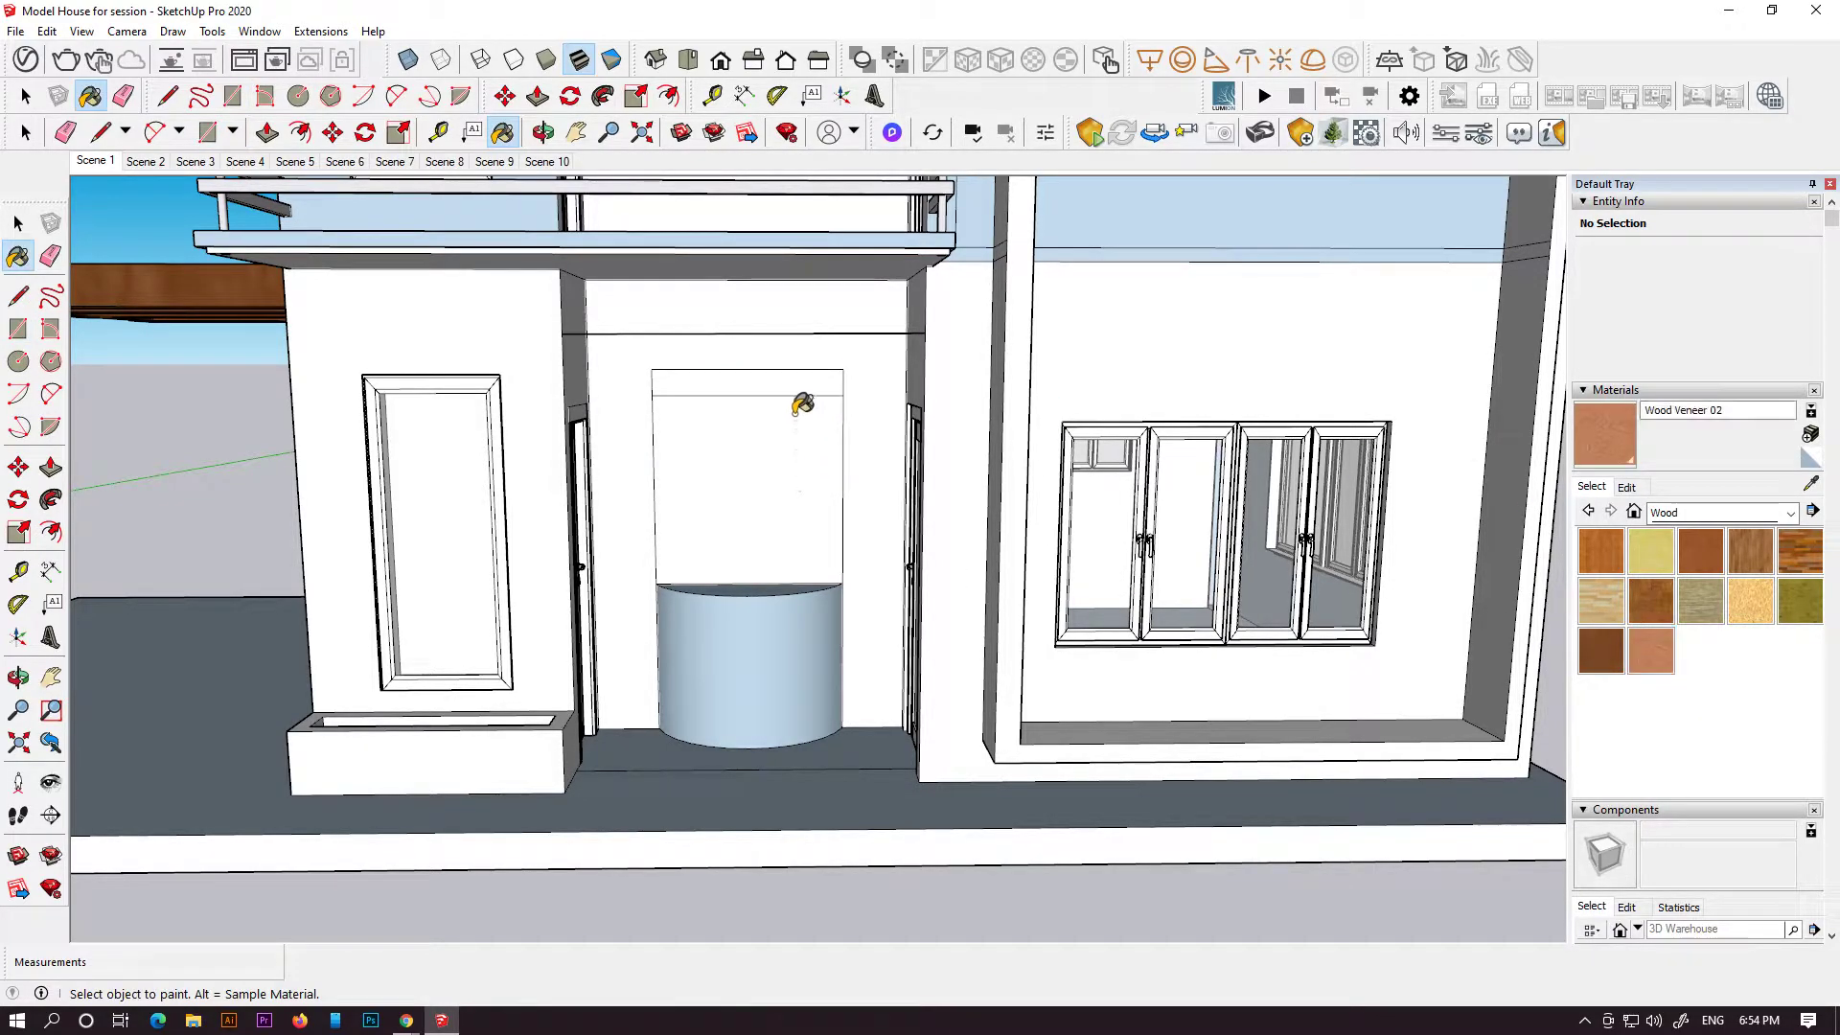
pyautogui.click(780, 388)
pyautogui.click(1621, 612)
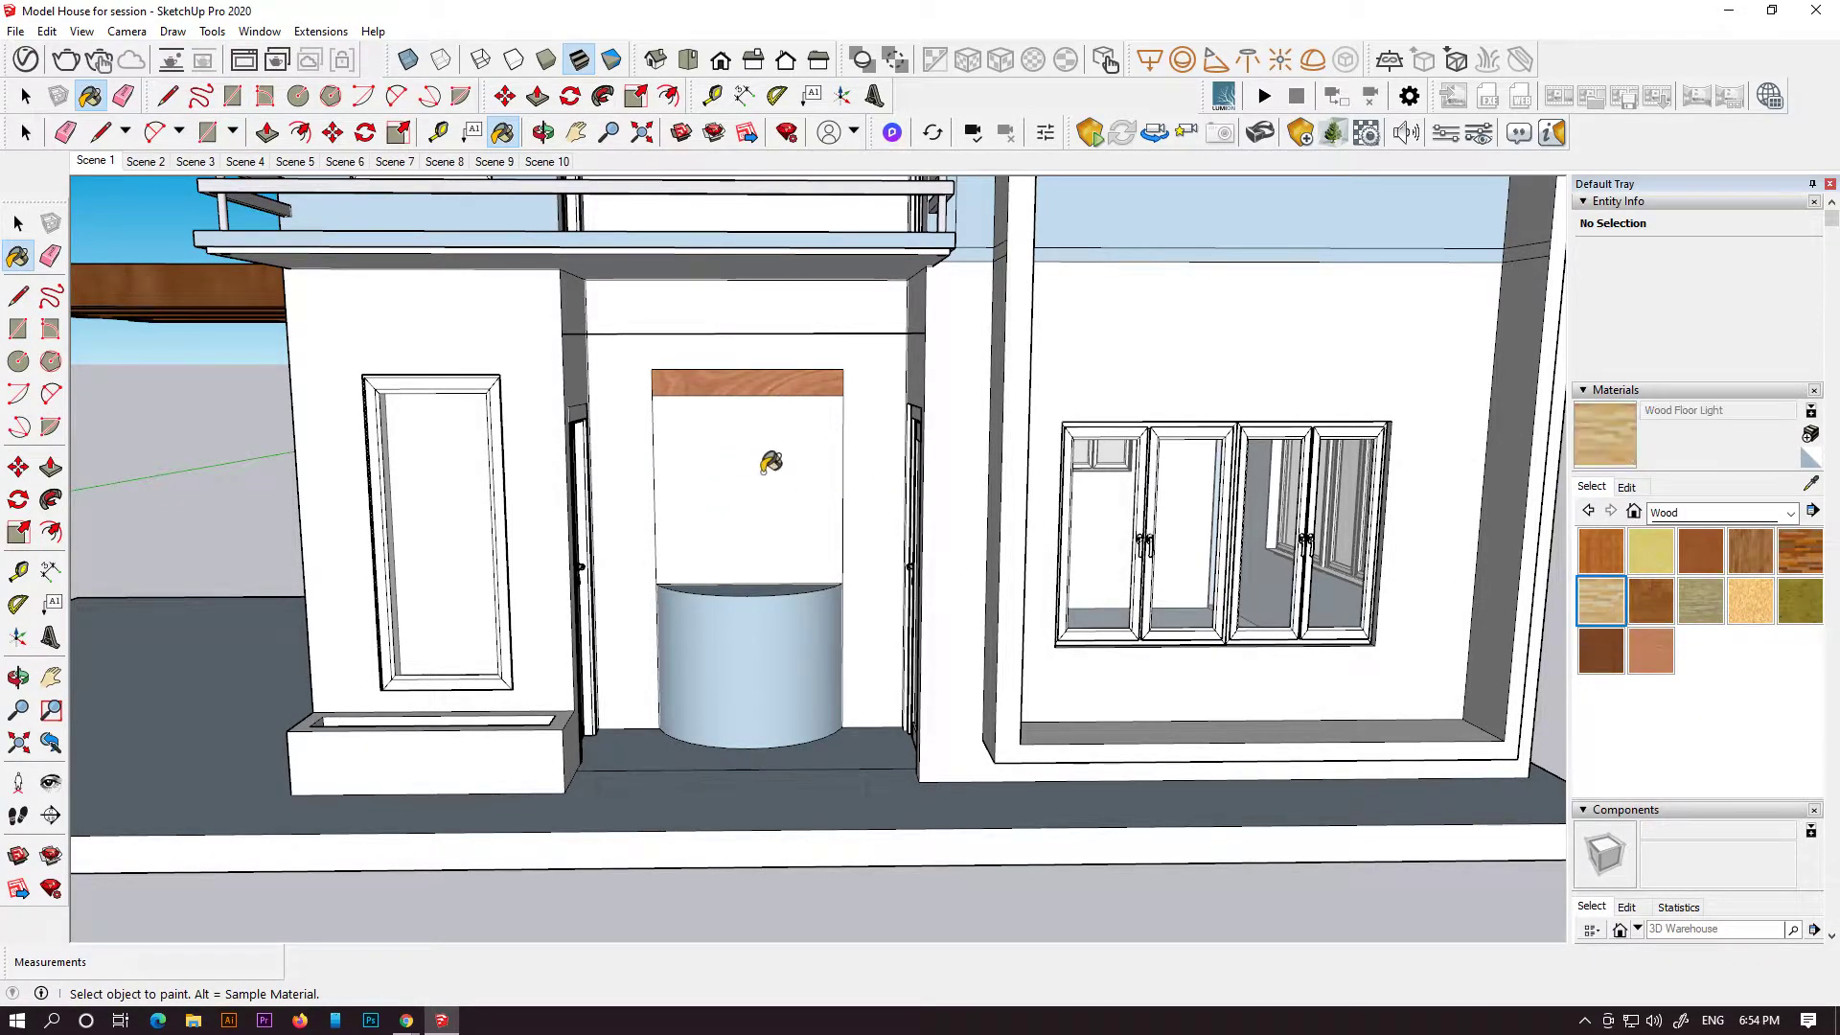
pyautogui.click(766, 467)
# - Paint the half-round pedestal's curved side and top with Carrera Marble from the Stone materials
pyautogui.click(1730, 517)
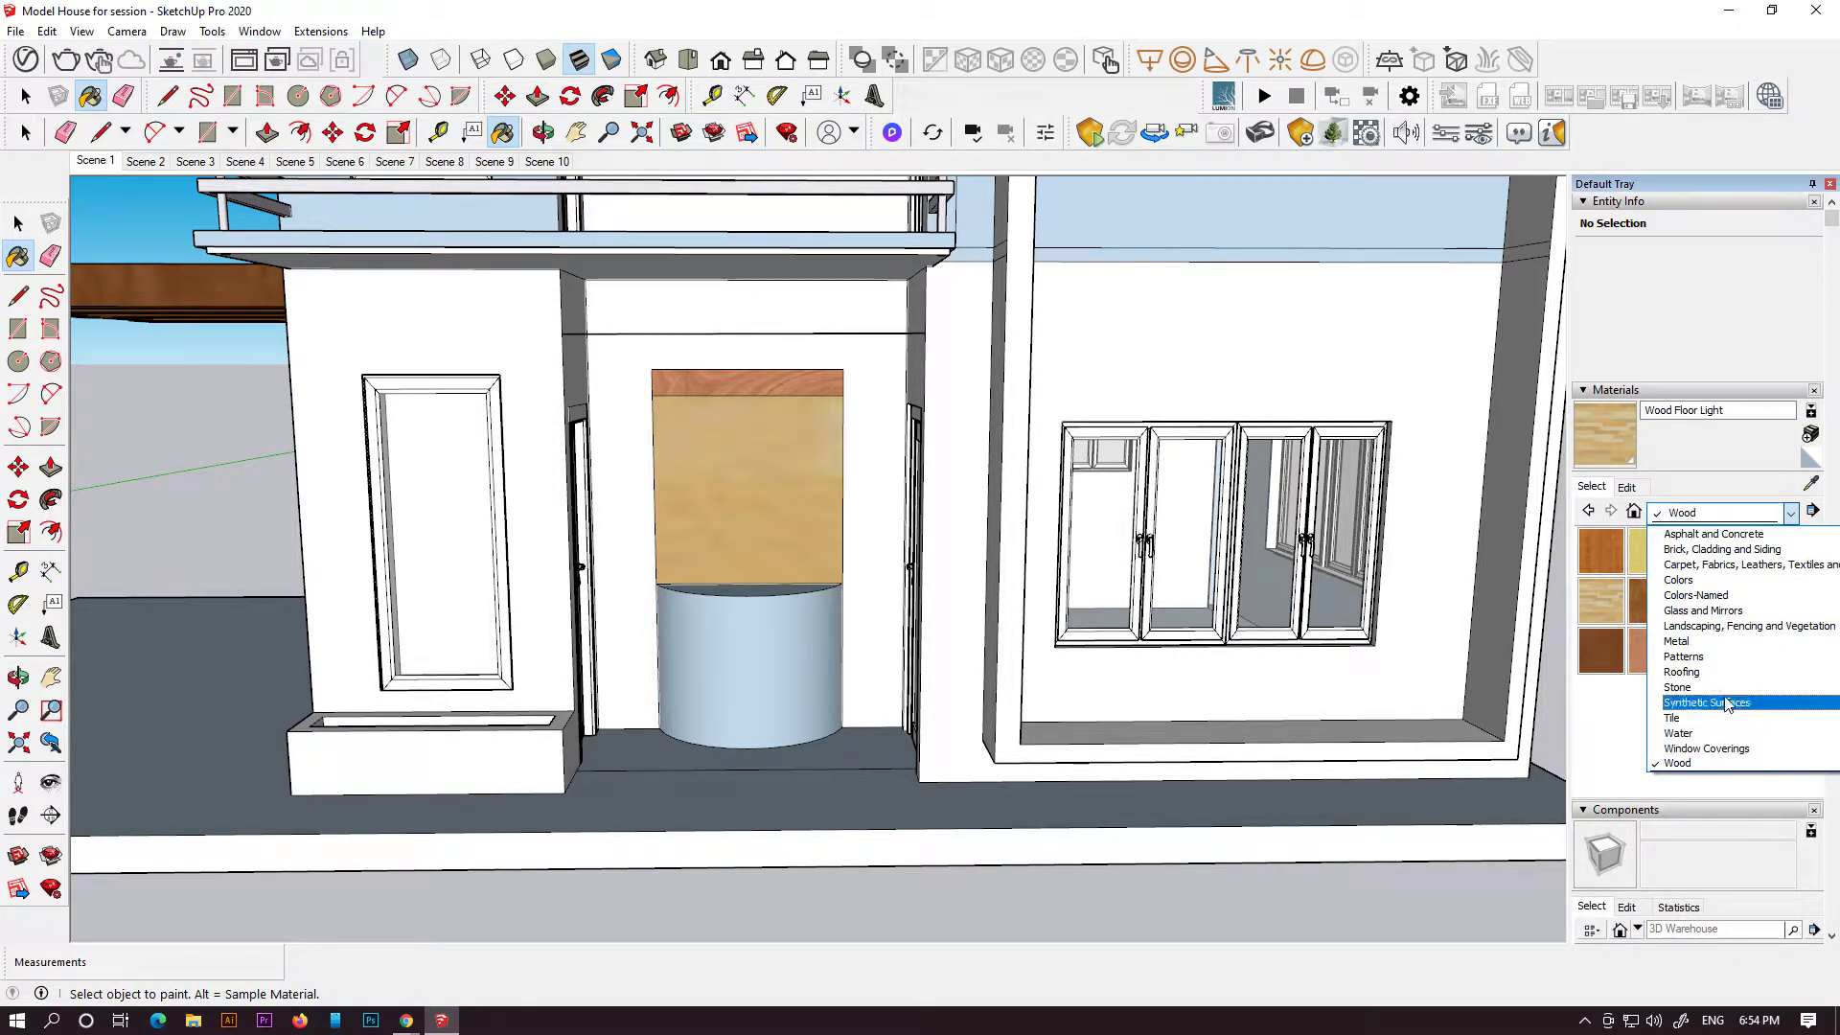
pyautogui.click(1712, 686)
pyautogui.click(1653, 565)
pyautogui.click(1600, 551)
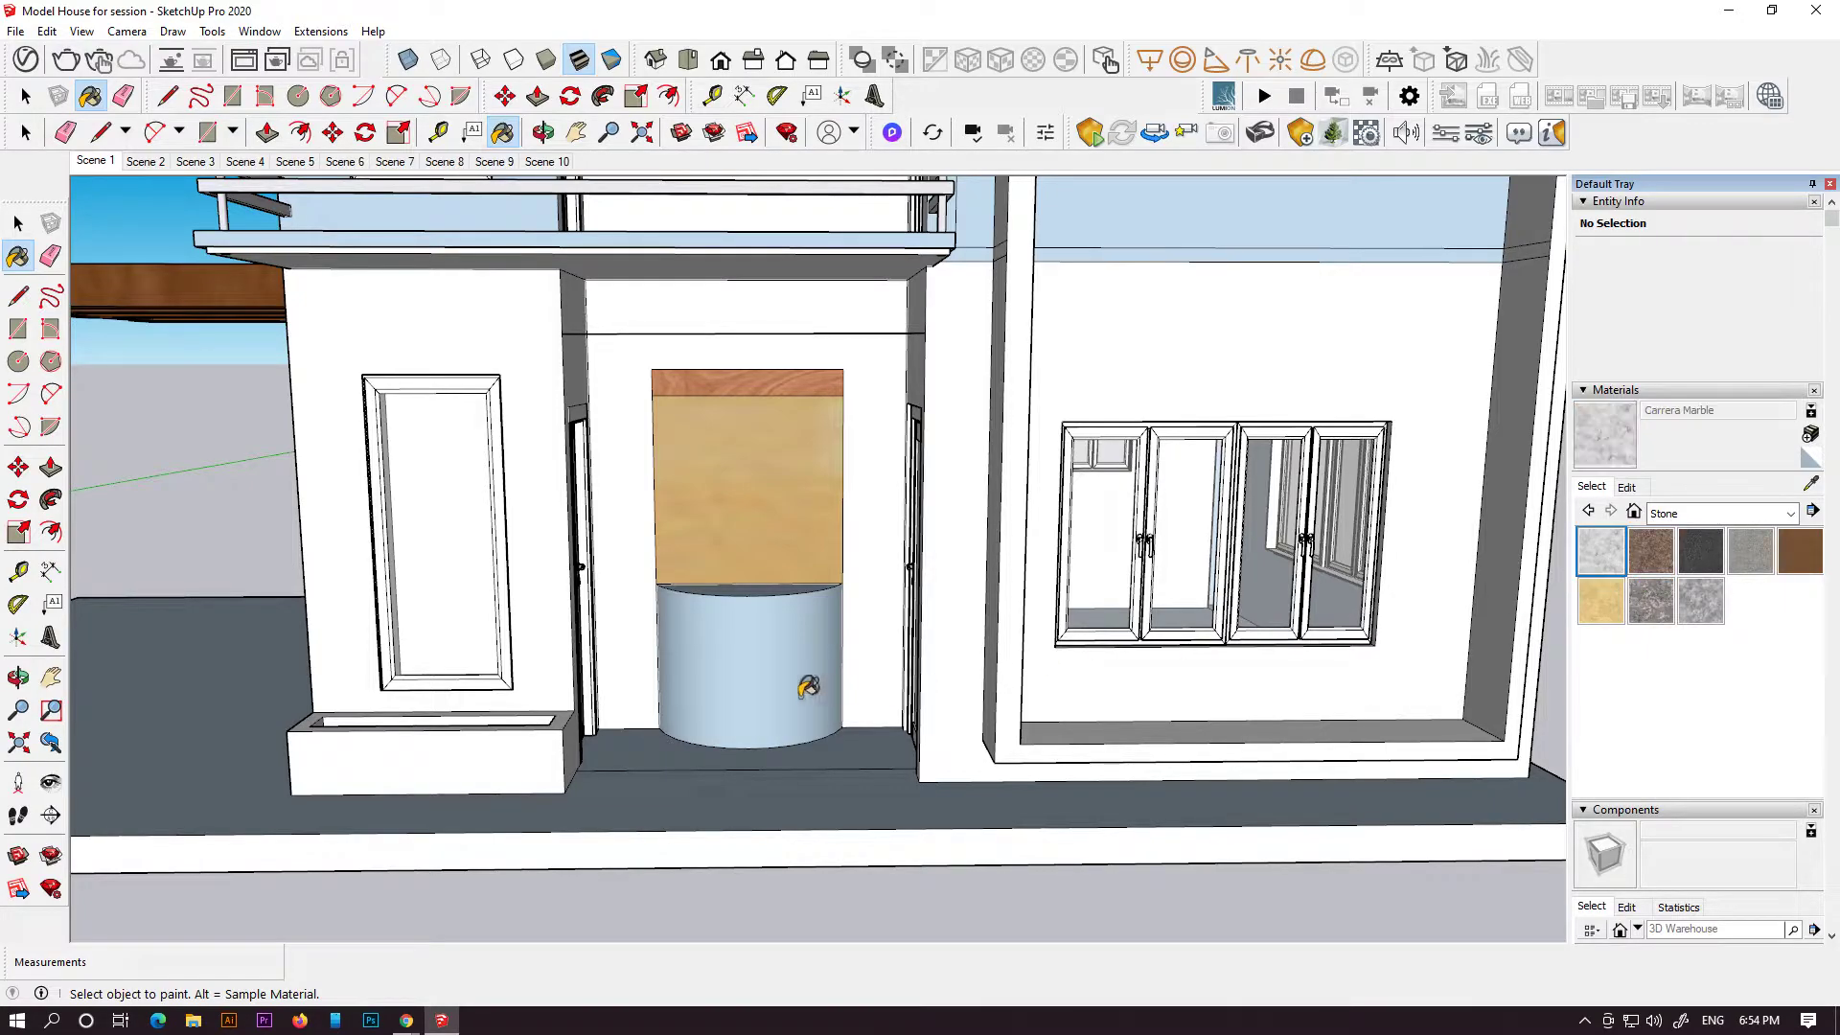
pyautogui.click(772, 618)
pyautogui.scroll(4, 772, 616)
pyautogui.click(769, 589)
pyautogui.scroll(3, 879, 650)
pyautogui.scroll(-5, 870, 661)
pyautogui.moveTo(868, 664)
pyautogui.mouseDown(button='middle')
pyautogui.moveTo(858, 682)
pyautogui.moveTo(736, 591)
pyautogui.mouseUp(button='middle')
# - Use Push/Pull on the Wood Veneer 02 strip above the panel to project it from the wall as a ledge
pyautogui.click(51, 467)
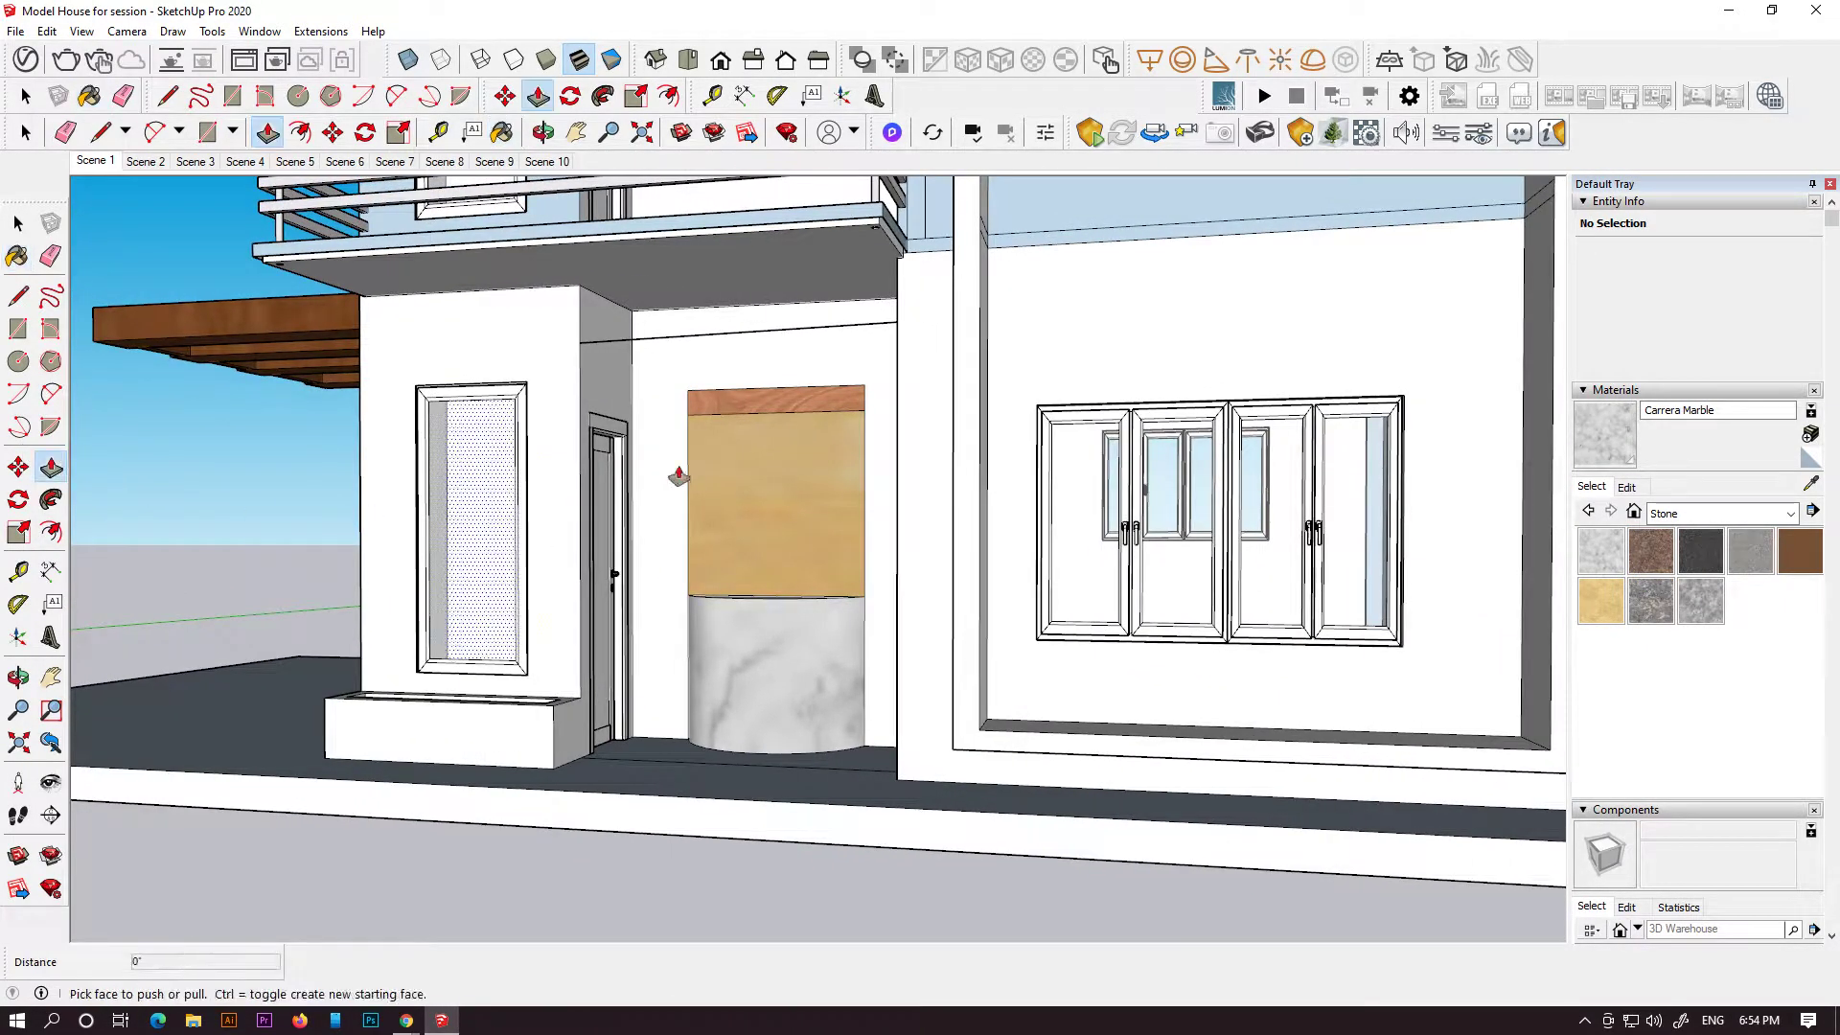
pyautogui.moveTo(834, 415); pyautogui.dragTo(843, 410)
pyautogui.click(824, 501)
pyautogui.click(824, 502)
pyautogui.scroll(4, 824, 502)
pyautogui.moveTo(979, 551); pyautogui.dragTo(776, 632, button='middle')
pyautogui.scroll(-4, 932, 718)
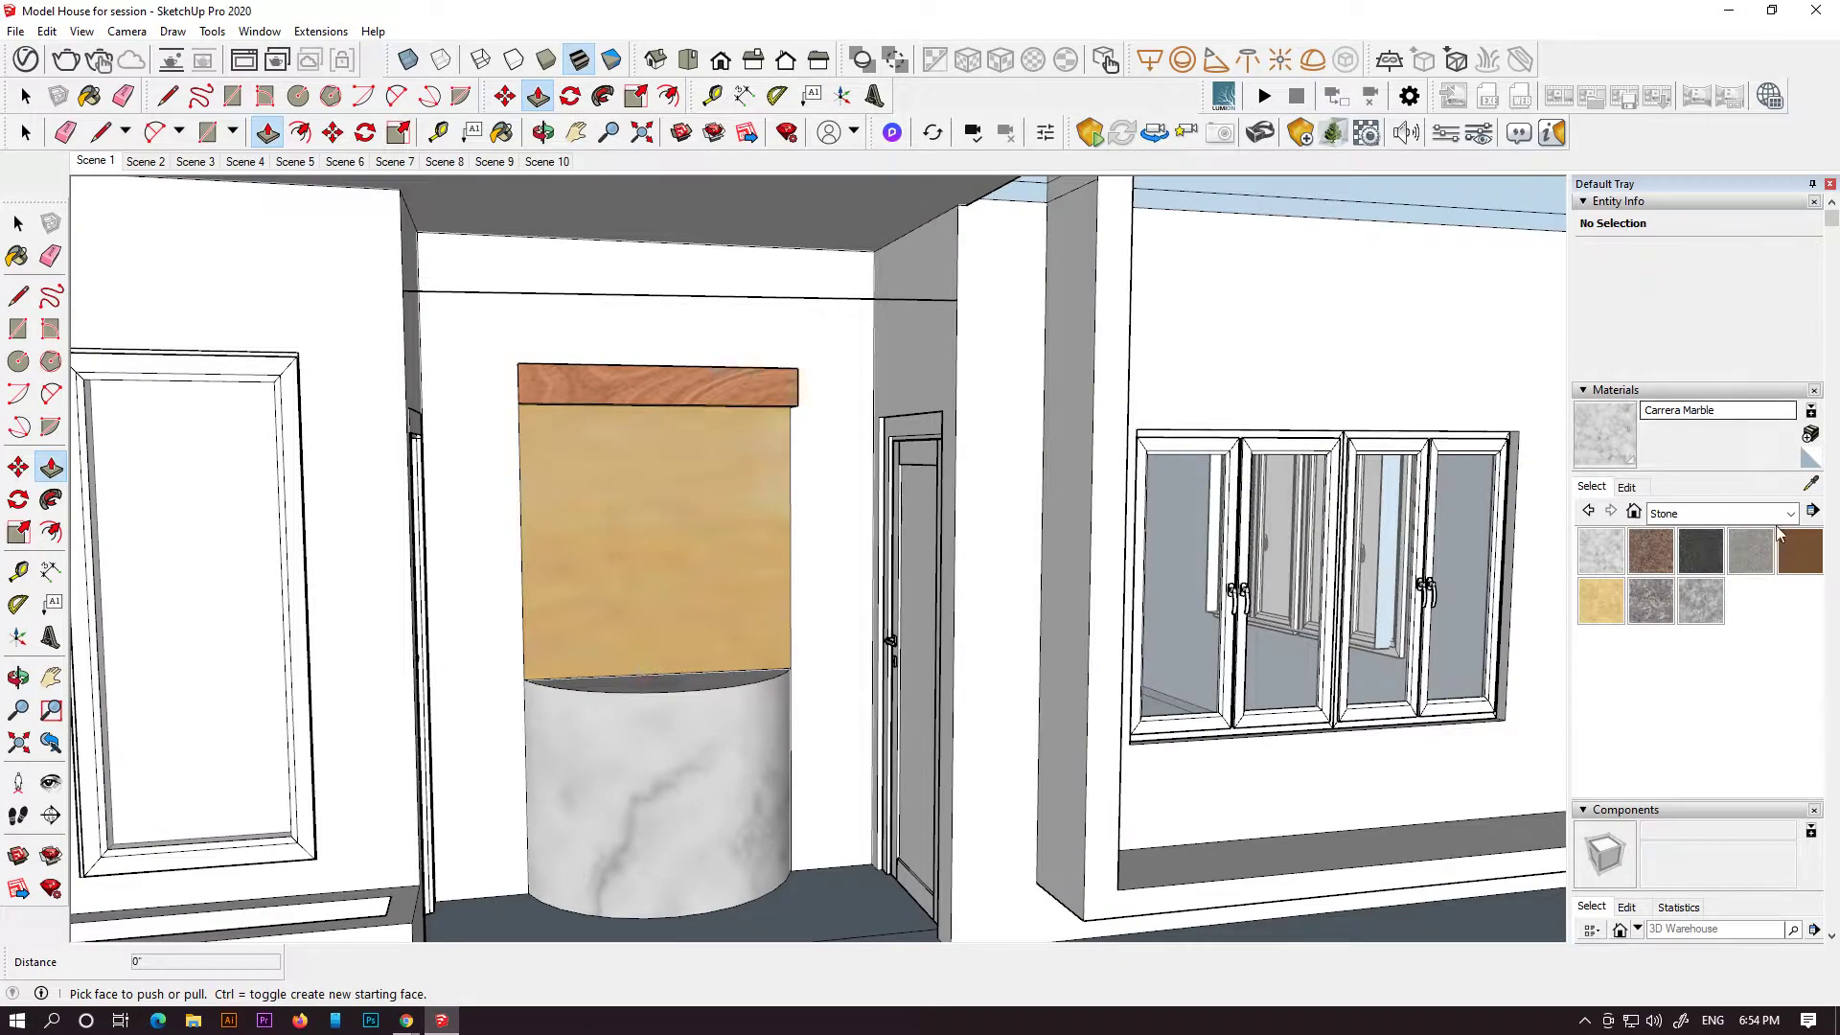
# - Search the components for "buddha" and place the dark seated Buddha statue on the ground in front of the house
pyautogui.scroll(-5, 1732, 525)
pyautogui.click(1739, 471)
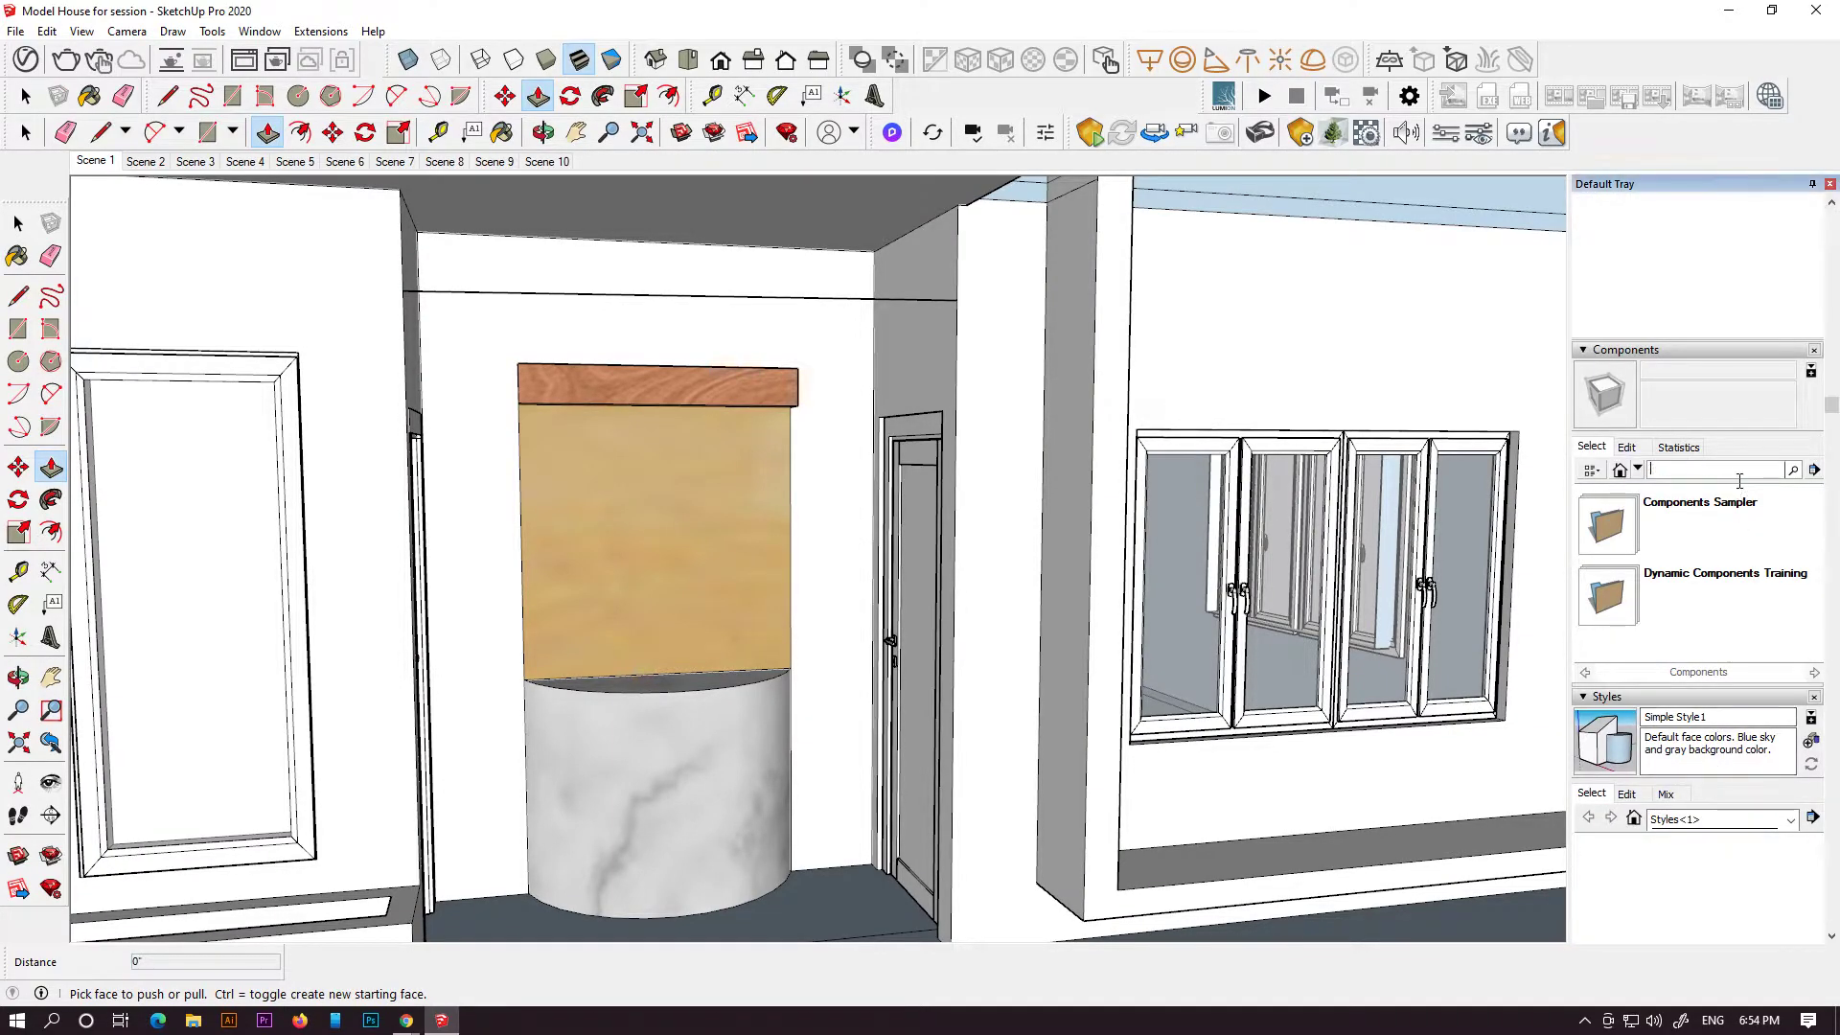
pyautogui.write('buddha')
pyautogui.press('Return')
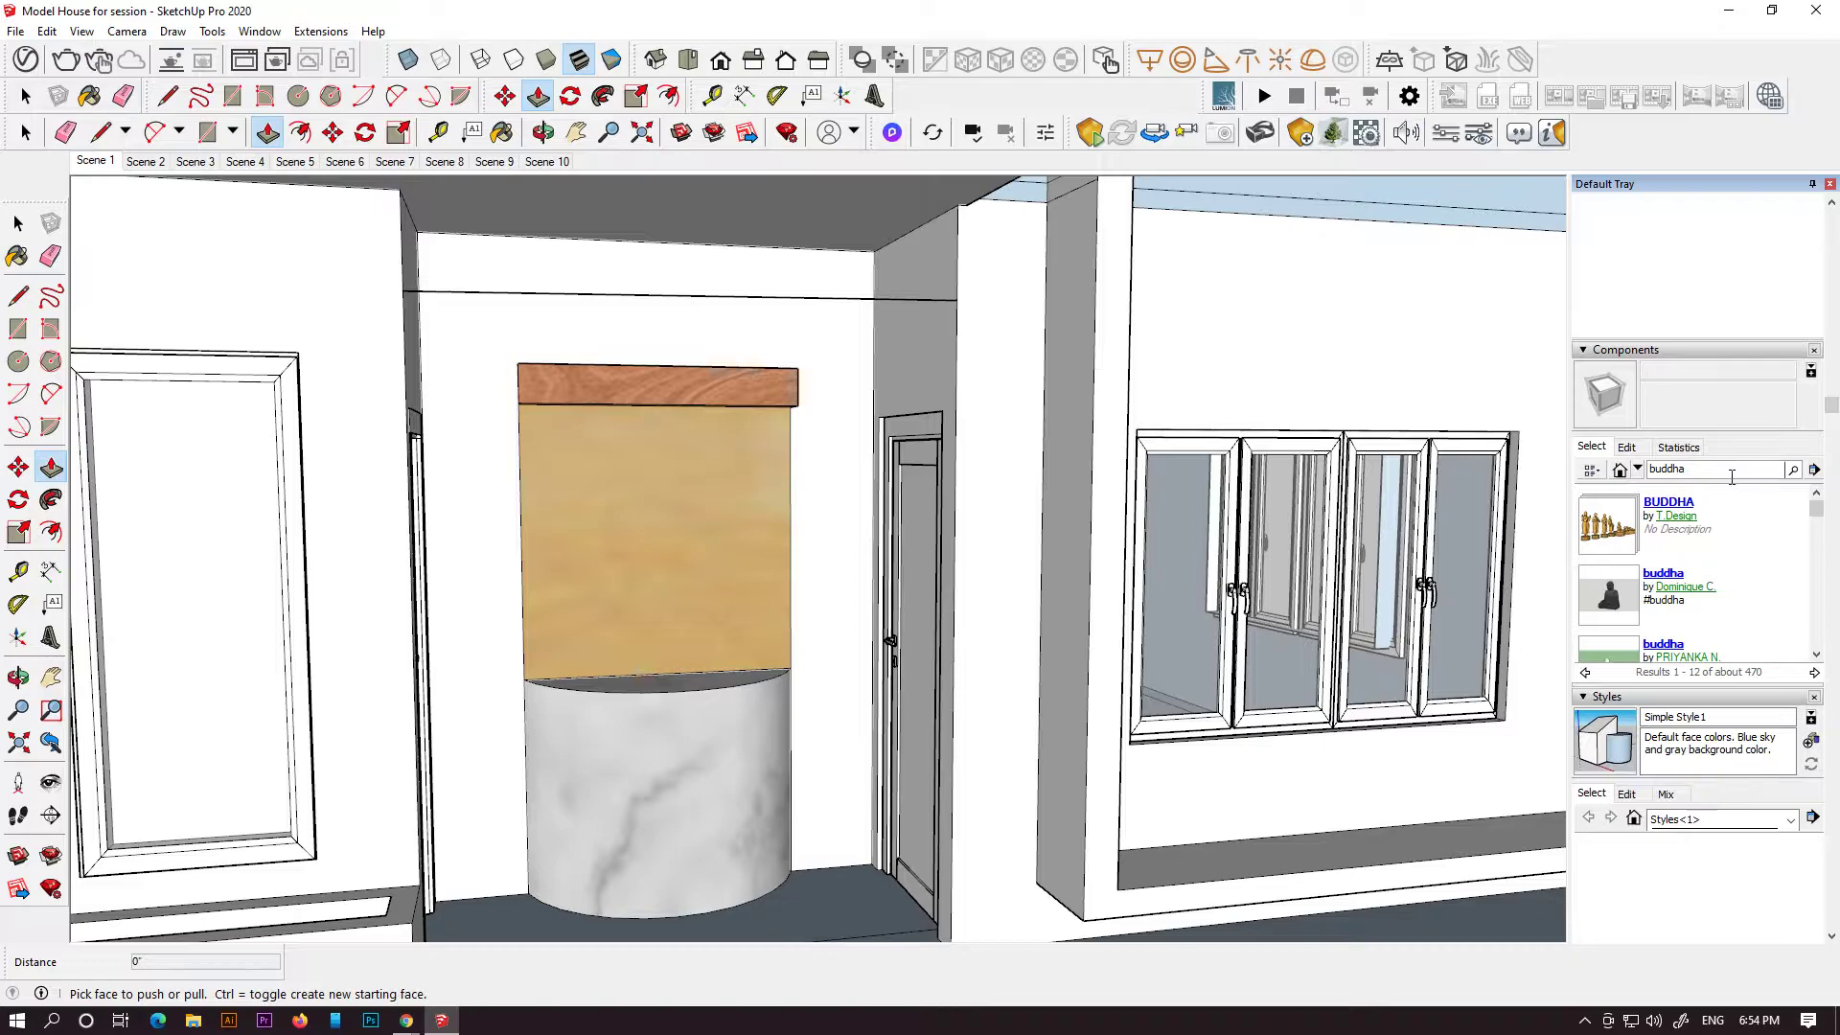
pyautogui.click(1626, 624)
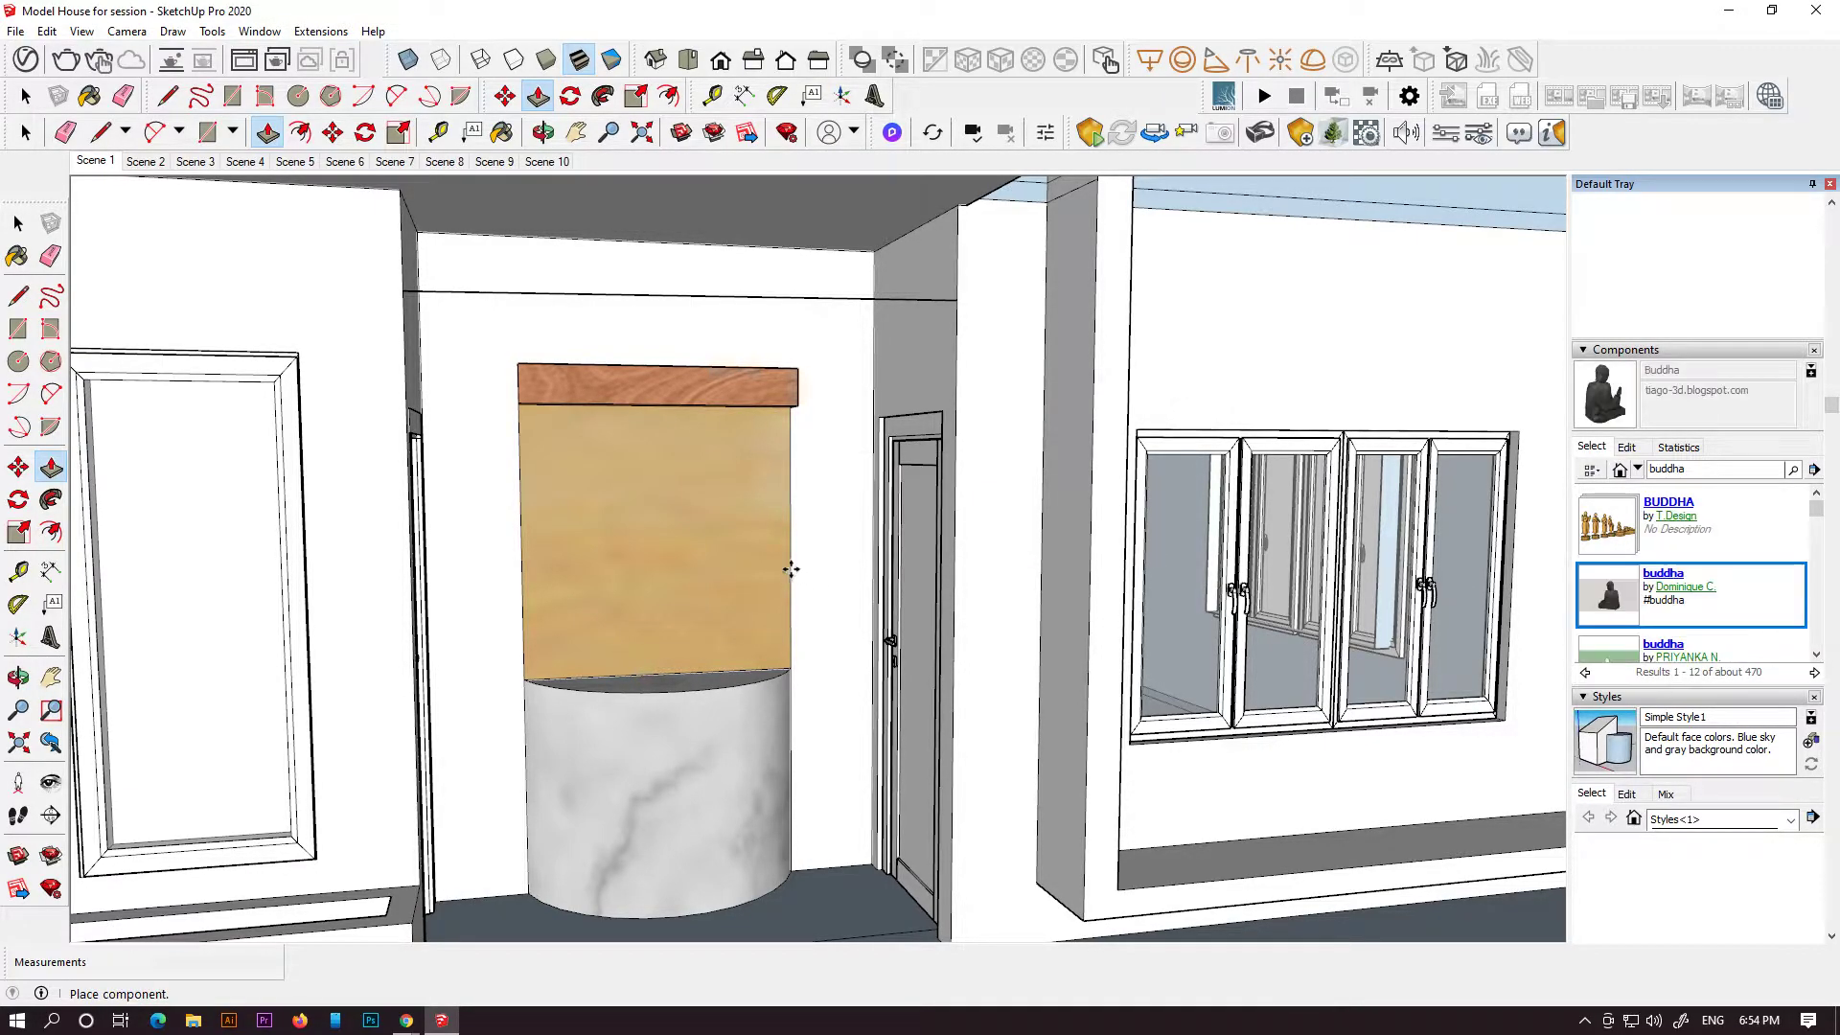
pyautogui.scroll(-5, 733, 557)
pyautogui.click(776, 769)
# - Move the Buddha statue from the ground onto the top of the half-round marble pedestal in the porch
pyautogui.scroll(1, 776, 769)
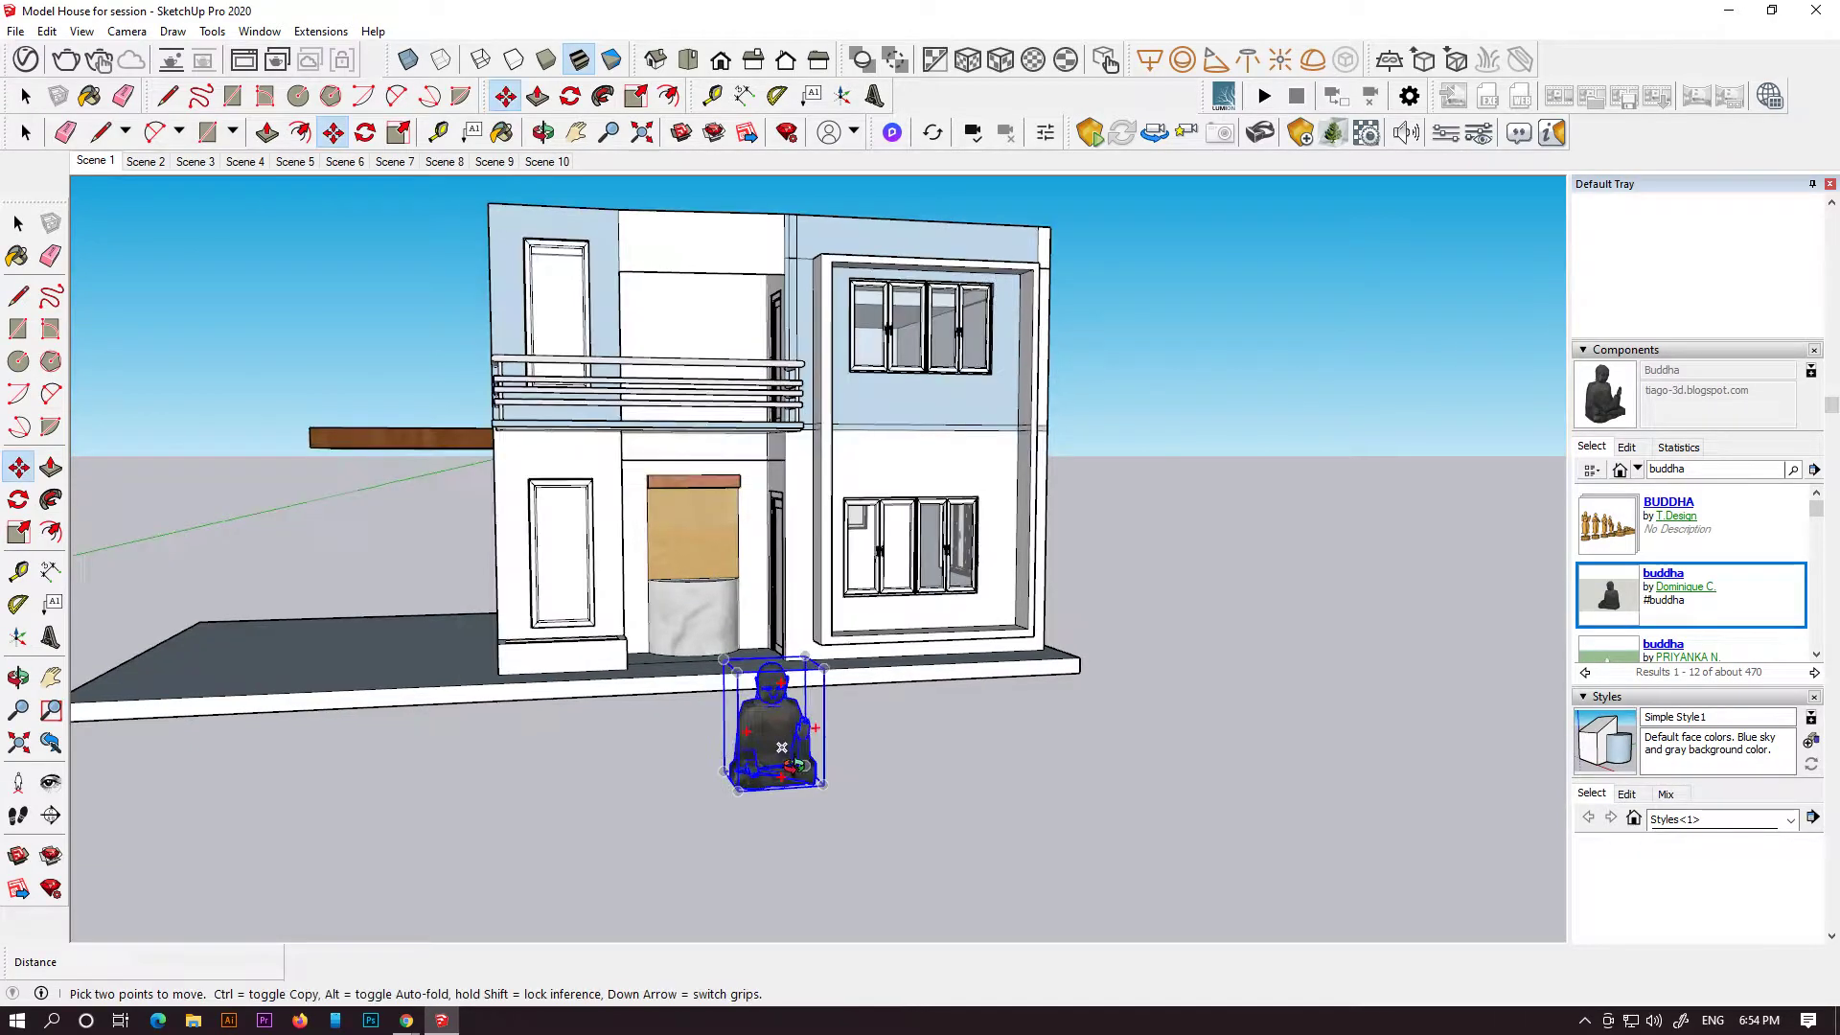
pyautogui.moveTo(776, 770); pyautogui.dragTo(665, 719, button='middle')
pyautogui.scroll(2, 661, 718)
pyautogui.click(626, 725)
pyautogui.moveTo(699, 608); pyautogui.dragTo(726, 778, button='middle')
pyautogui.scroll(2, 719, 619)
pyautogui.scroll(7, 723, 623)
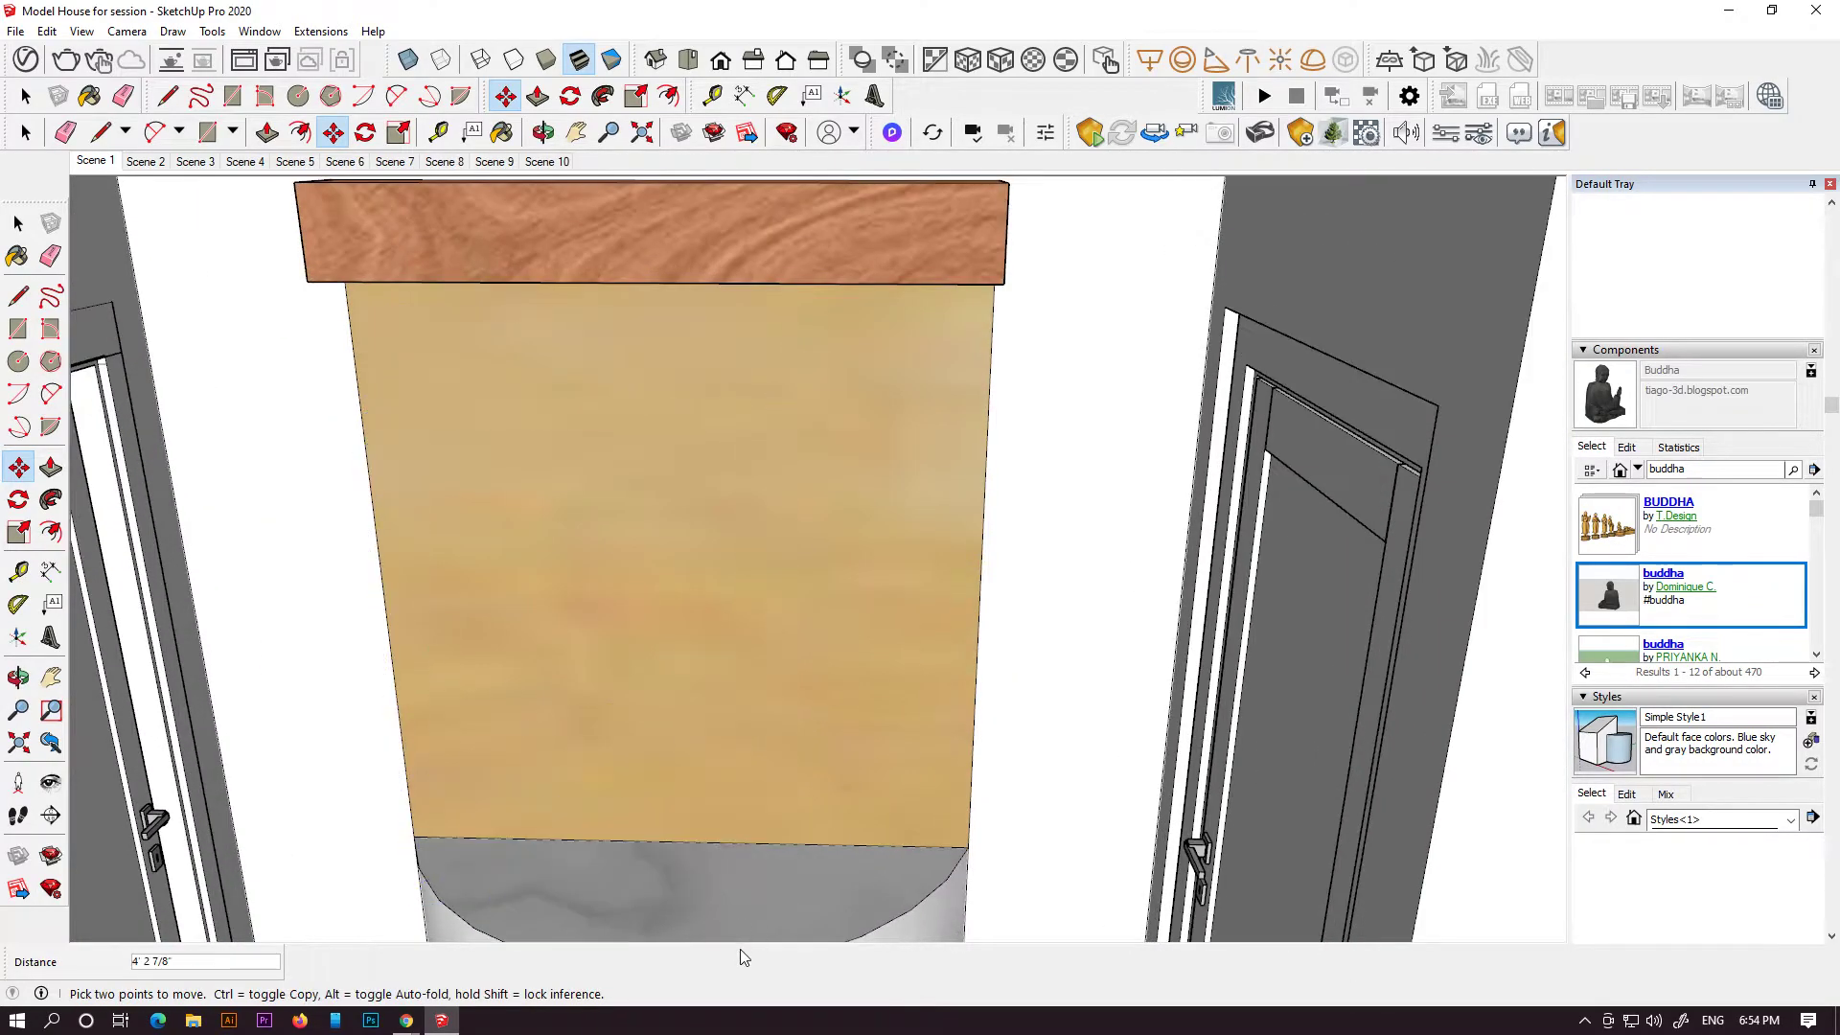
pyautogui.moveTo(742, 949); pyautogui.dragTo(856, 775, button='middle')
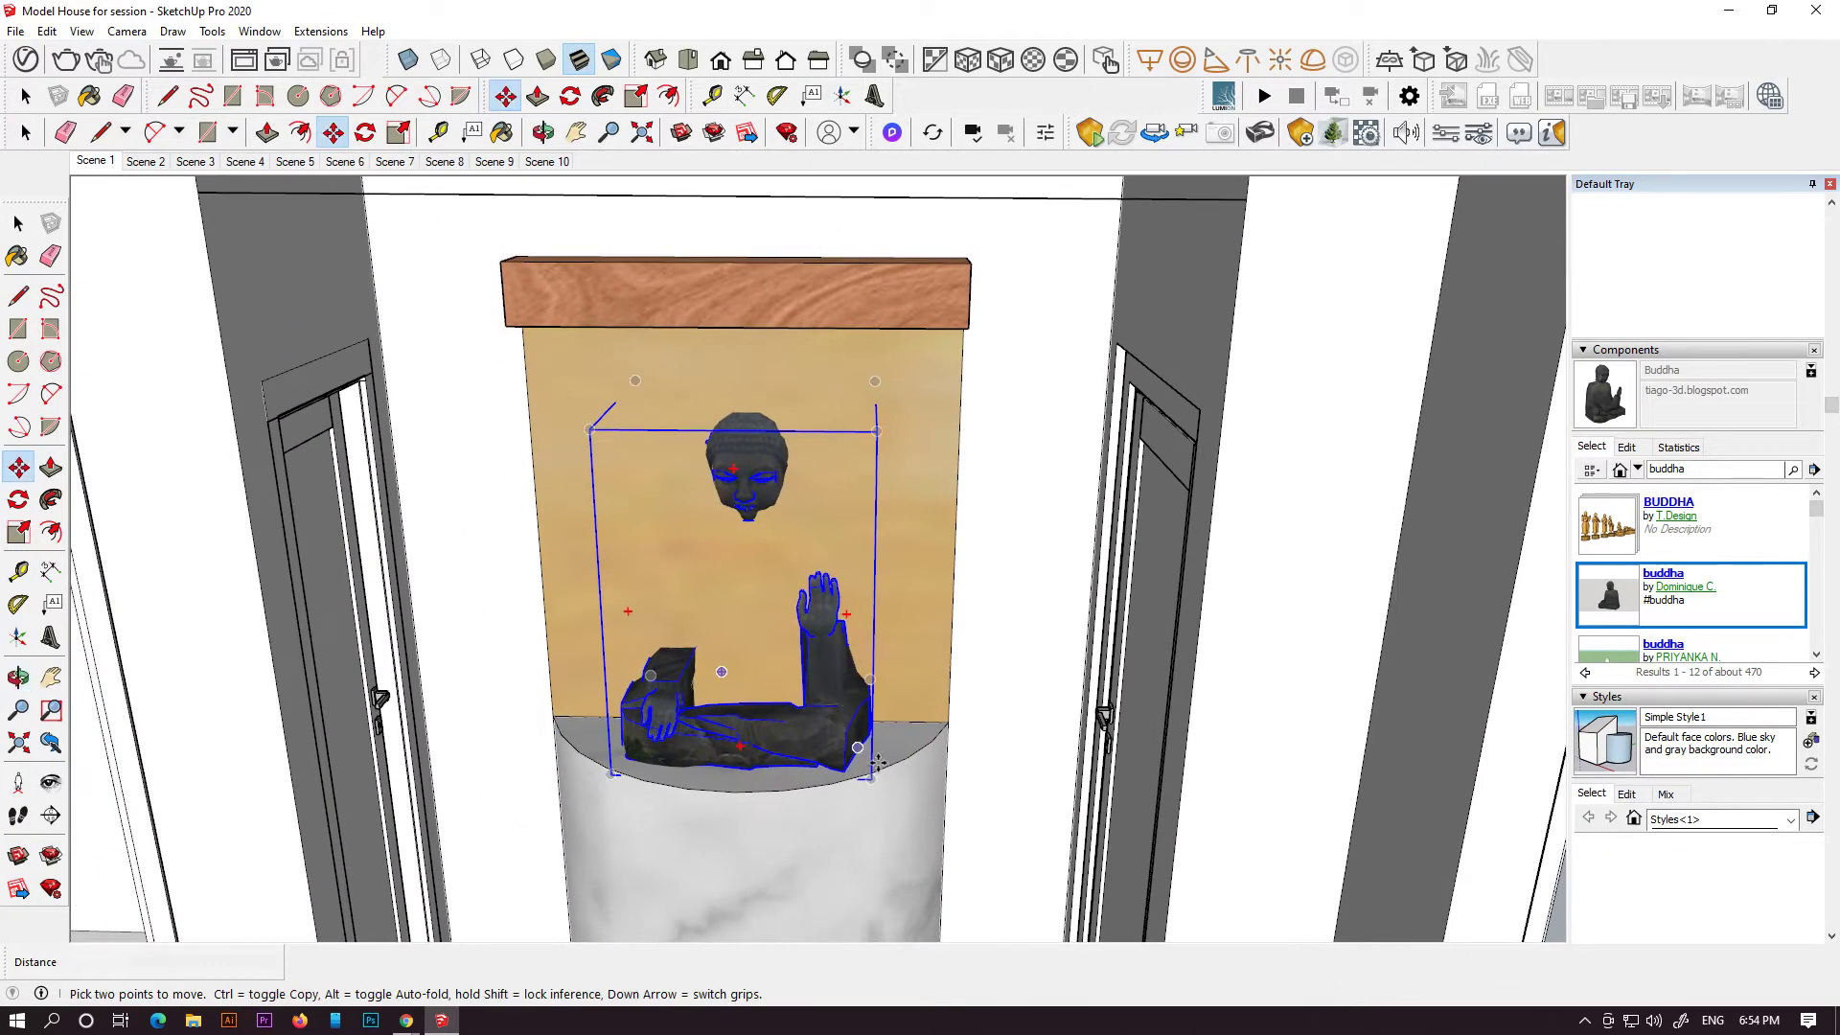
pyautogui.click(861, 819)
# - Scale the Buddha statue down to fit the pedestal and reposition it centrally on the pedestal's top
pyautogui.press('s')
pyautogui.moveTo(877, 460); pyautogui.dragTo(837, 604)
pyautogui.press('m')
pyautogui.click(776, 774)
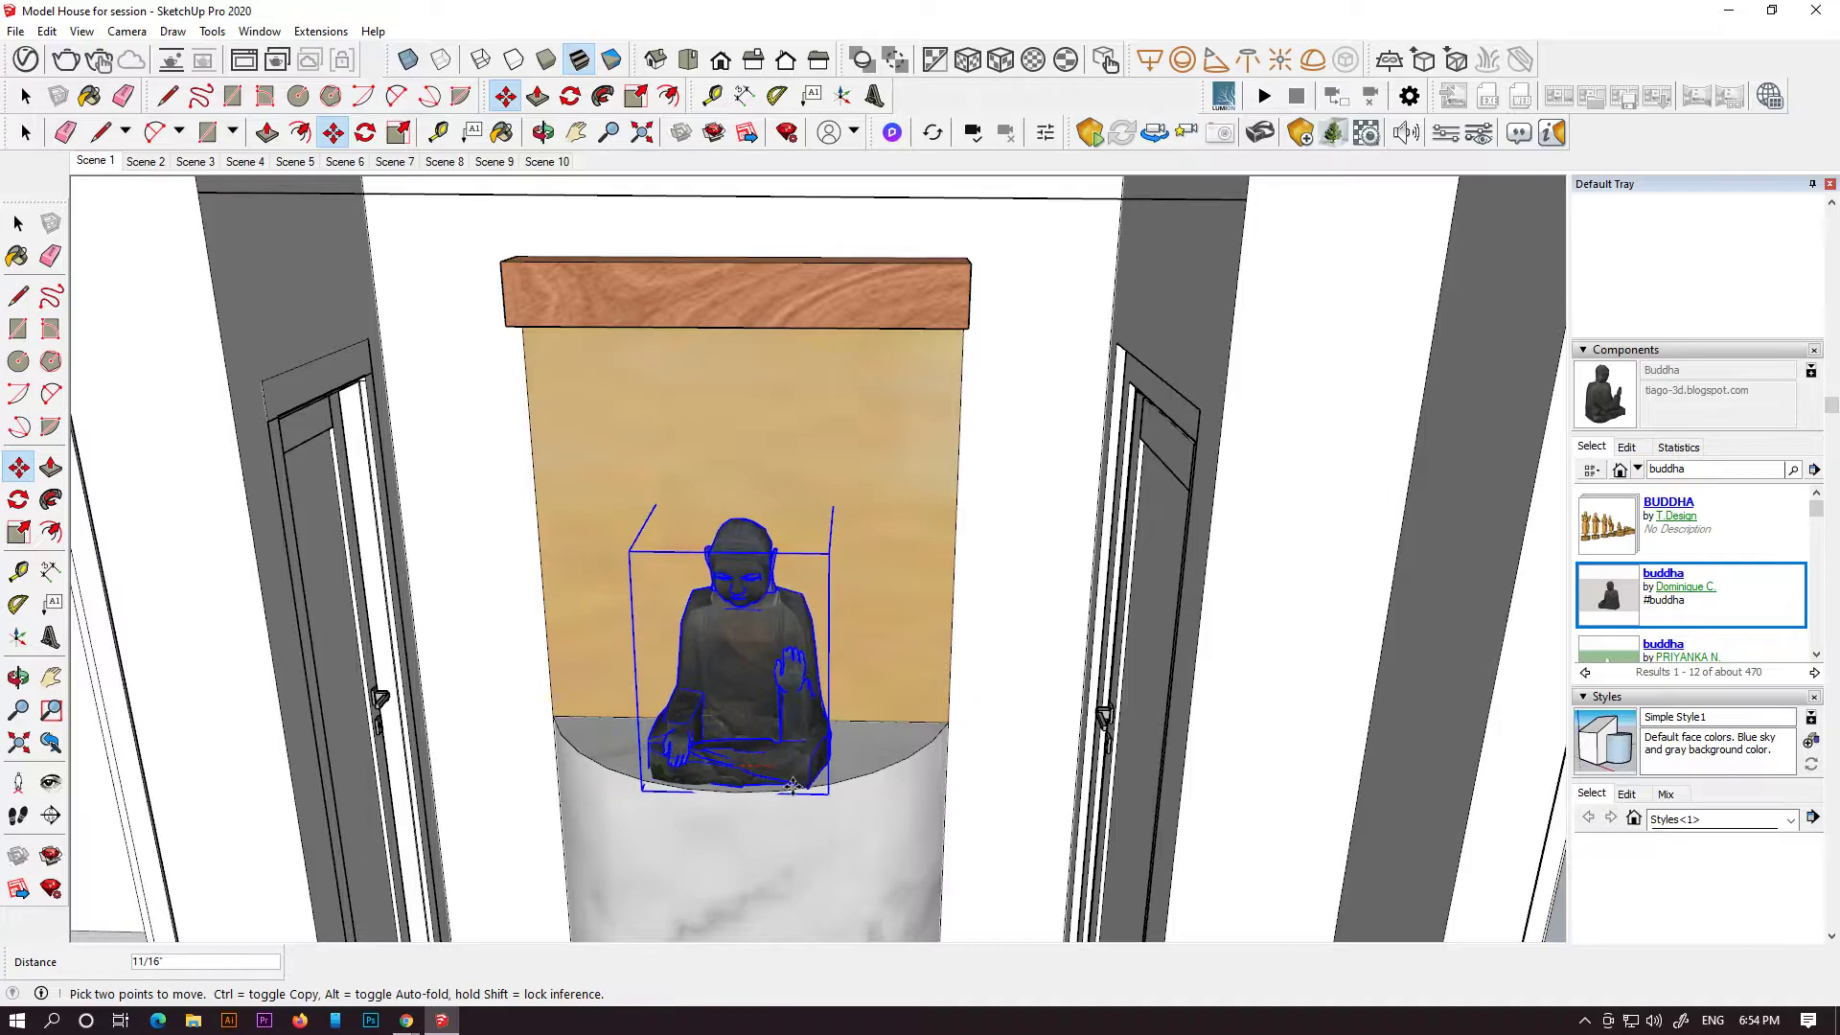
pyautogui.click(792, 795)
# - Draw two concentric circles on the underside of the wooden ledge, the inner one with a radius of about 1/4"
pyautogui.moveTo(791, 795); pyautogui.dragTo(733, 383, button='middle')
pyautogui.scroll(8, 731, 382)
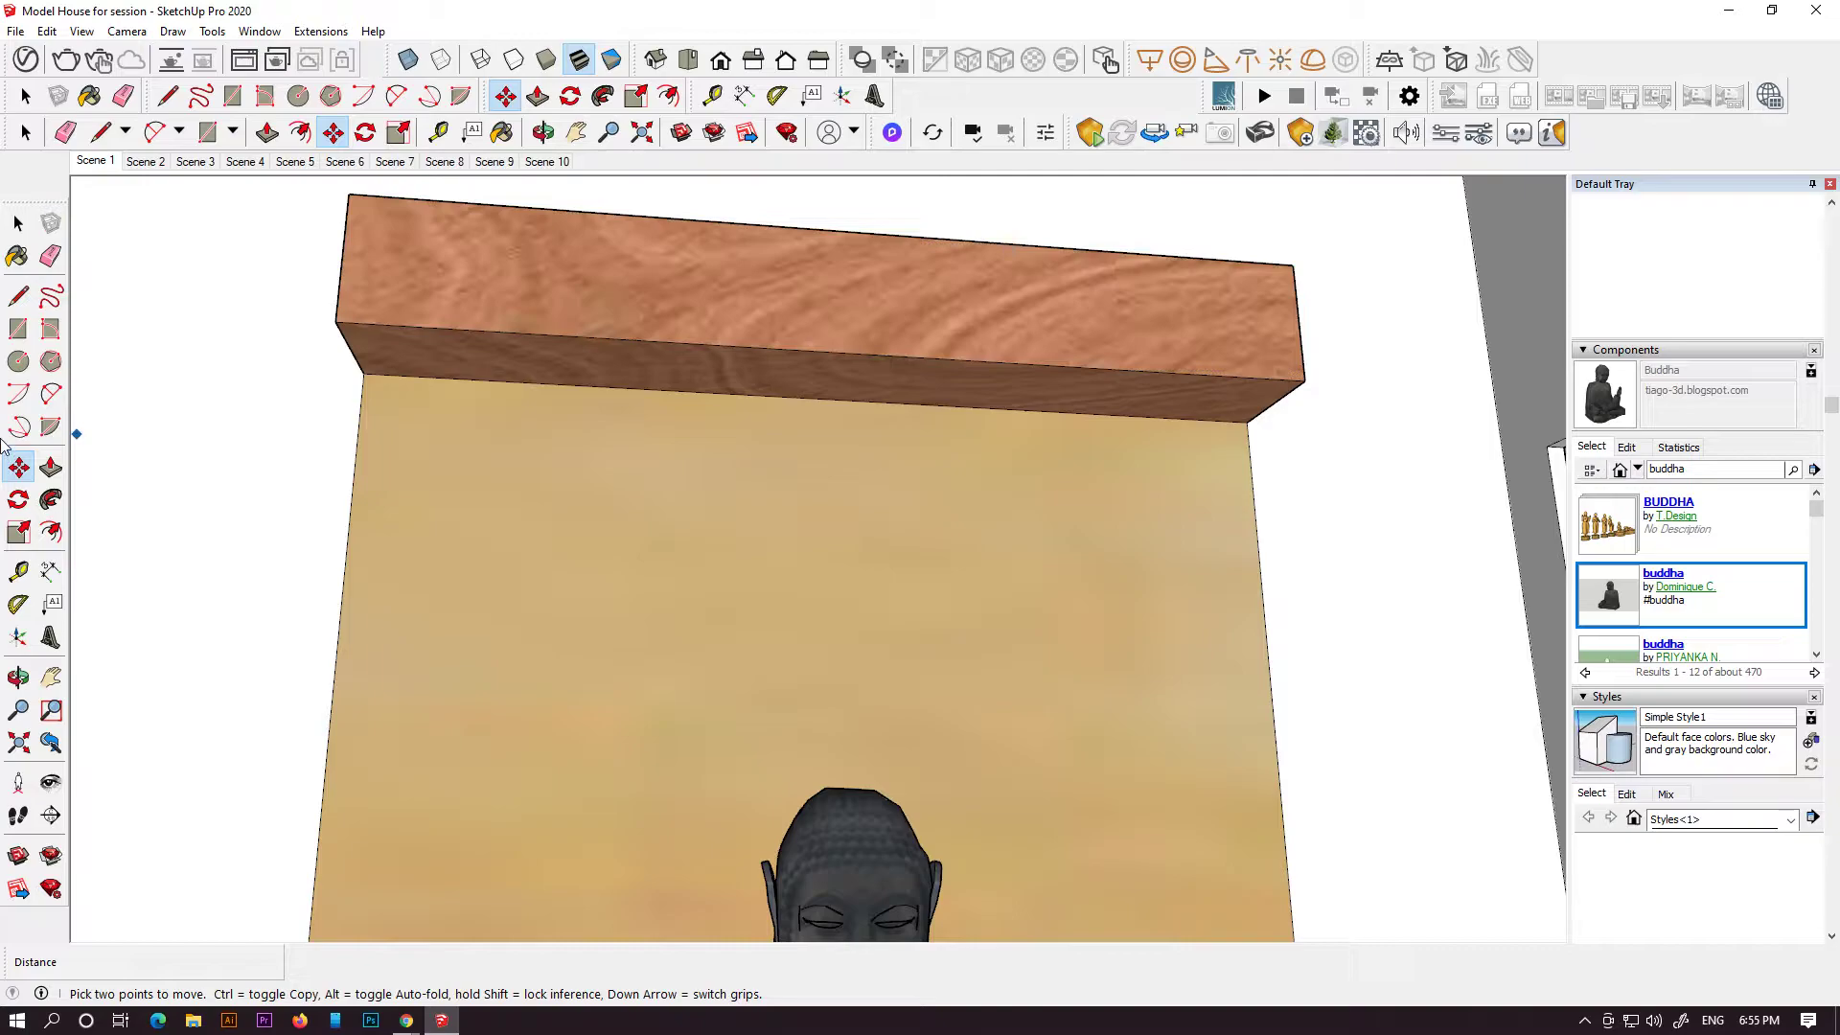
pyautogui.click(18, 361)
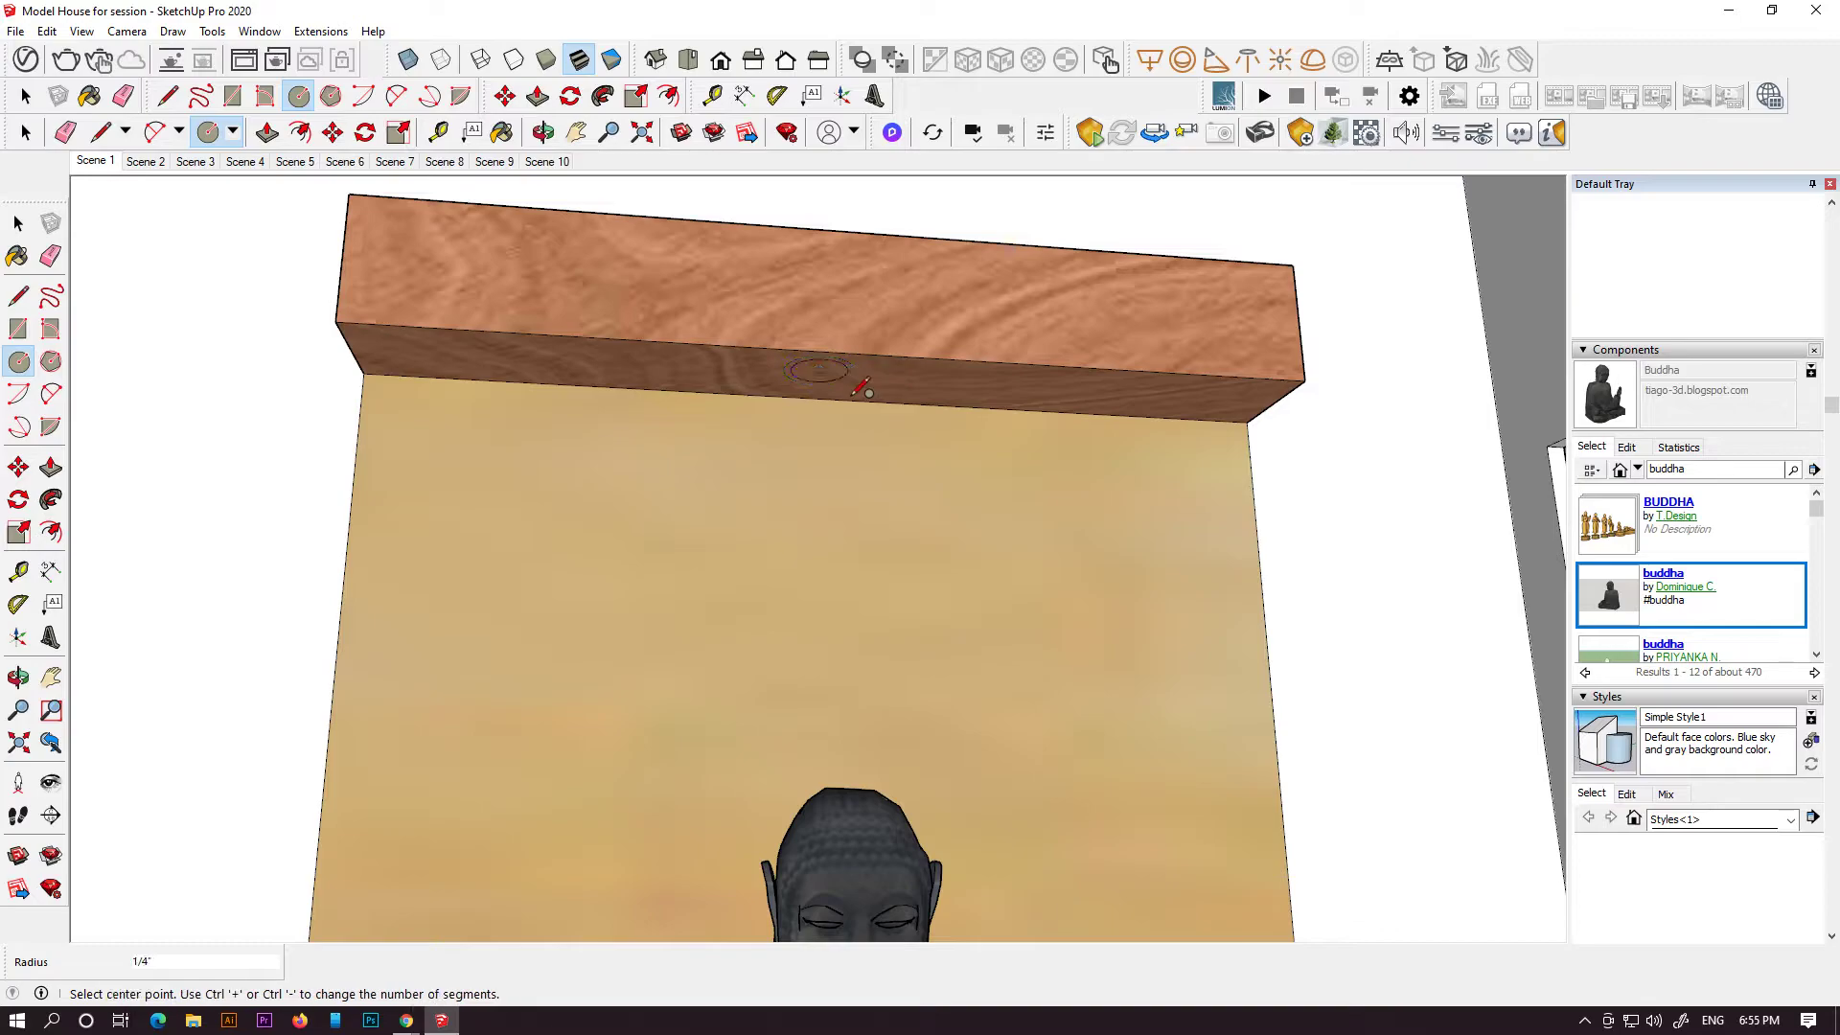
pyautogui.click(817, 370)
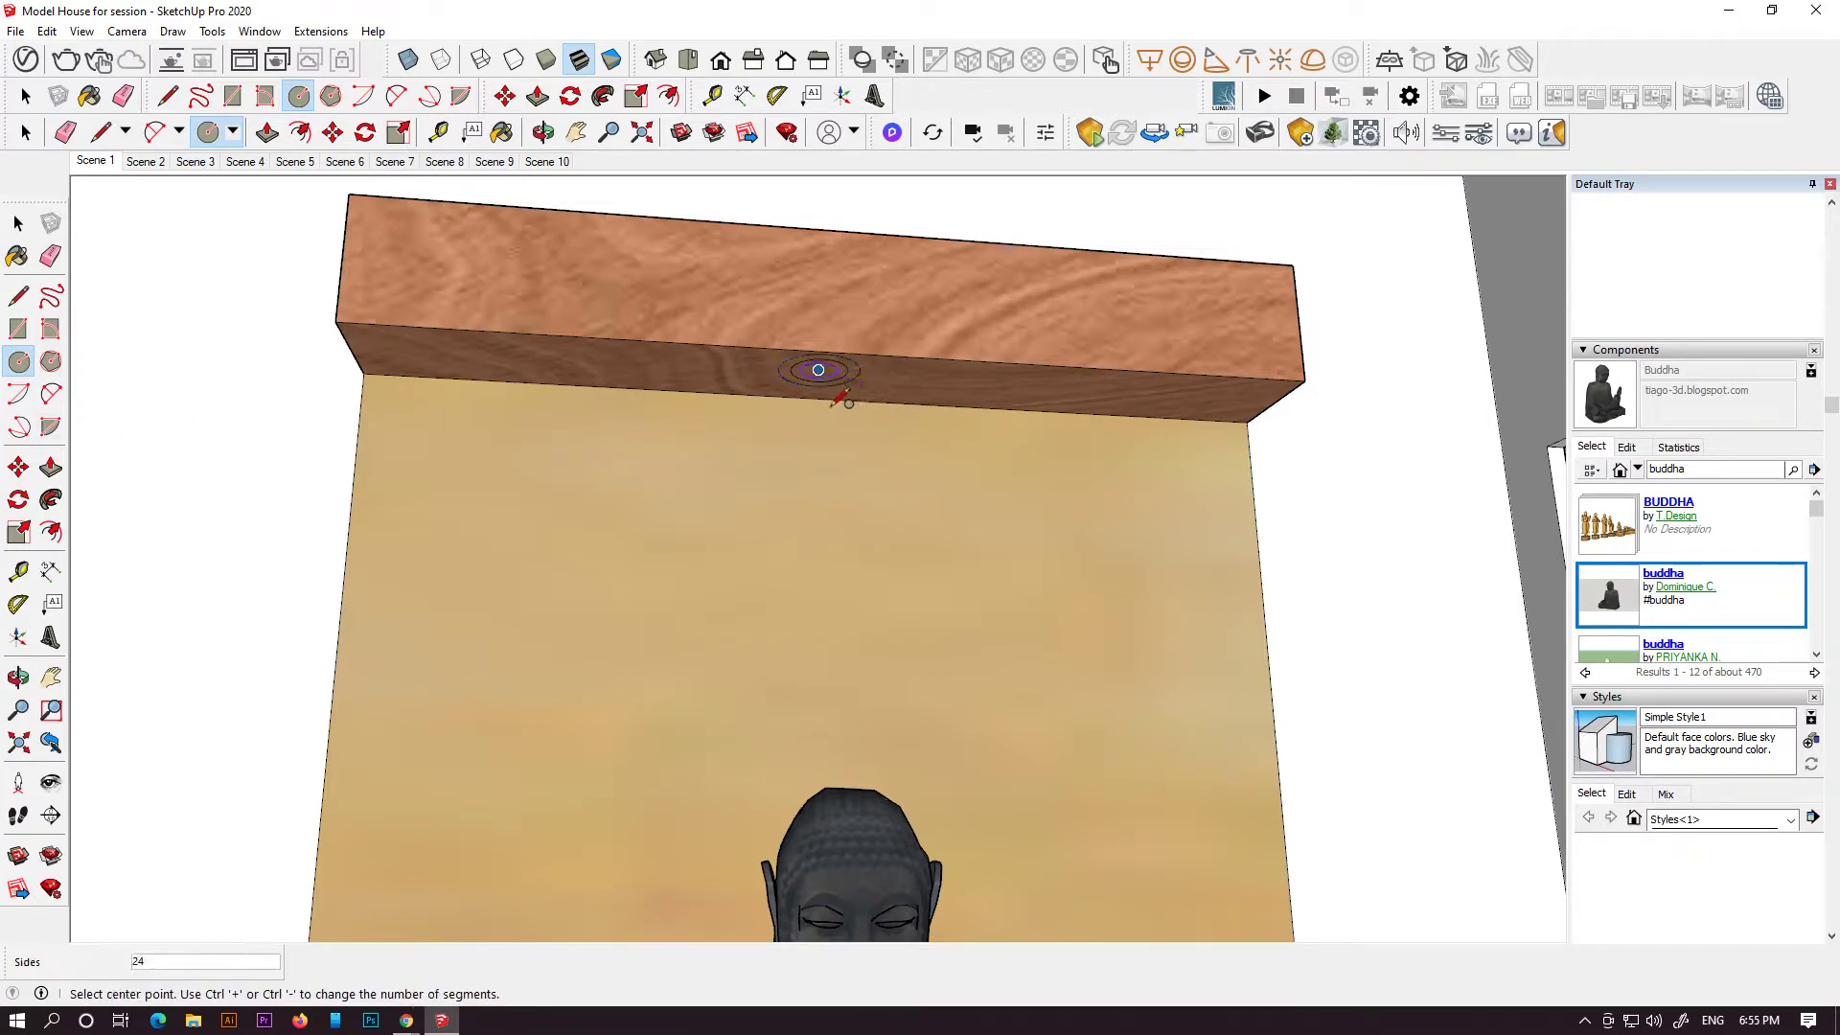
pyautogui.click(51, 466)
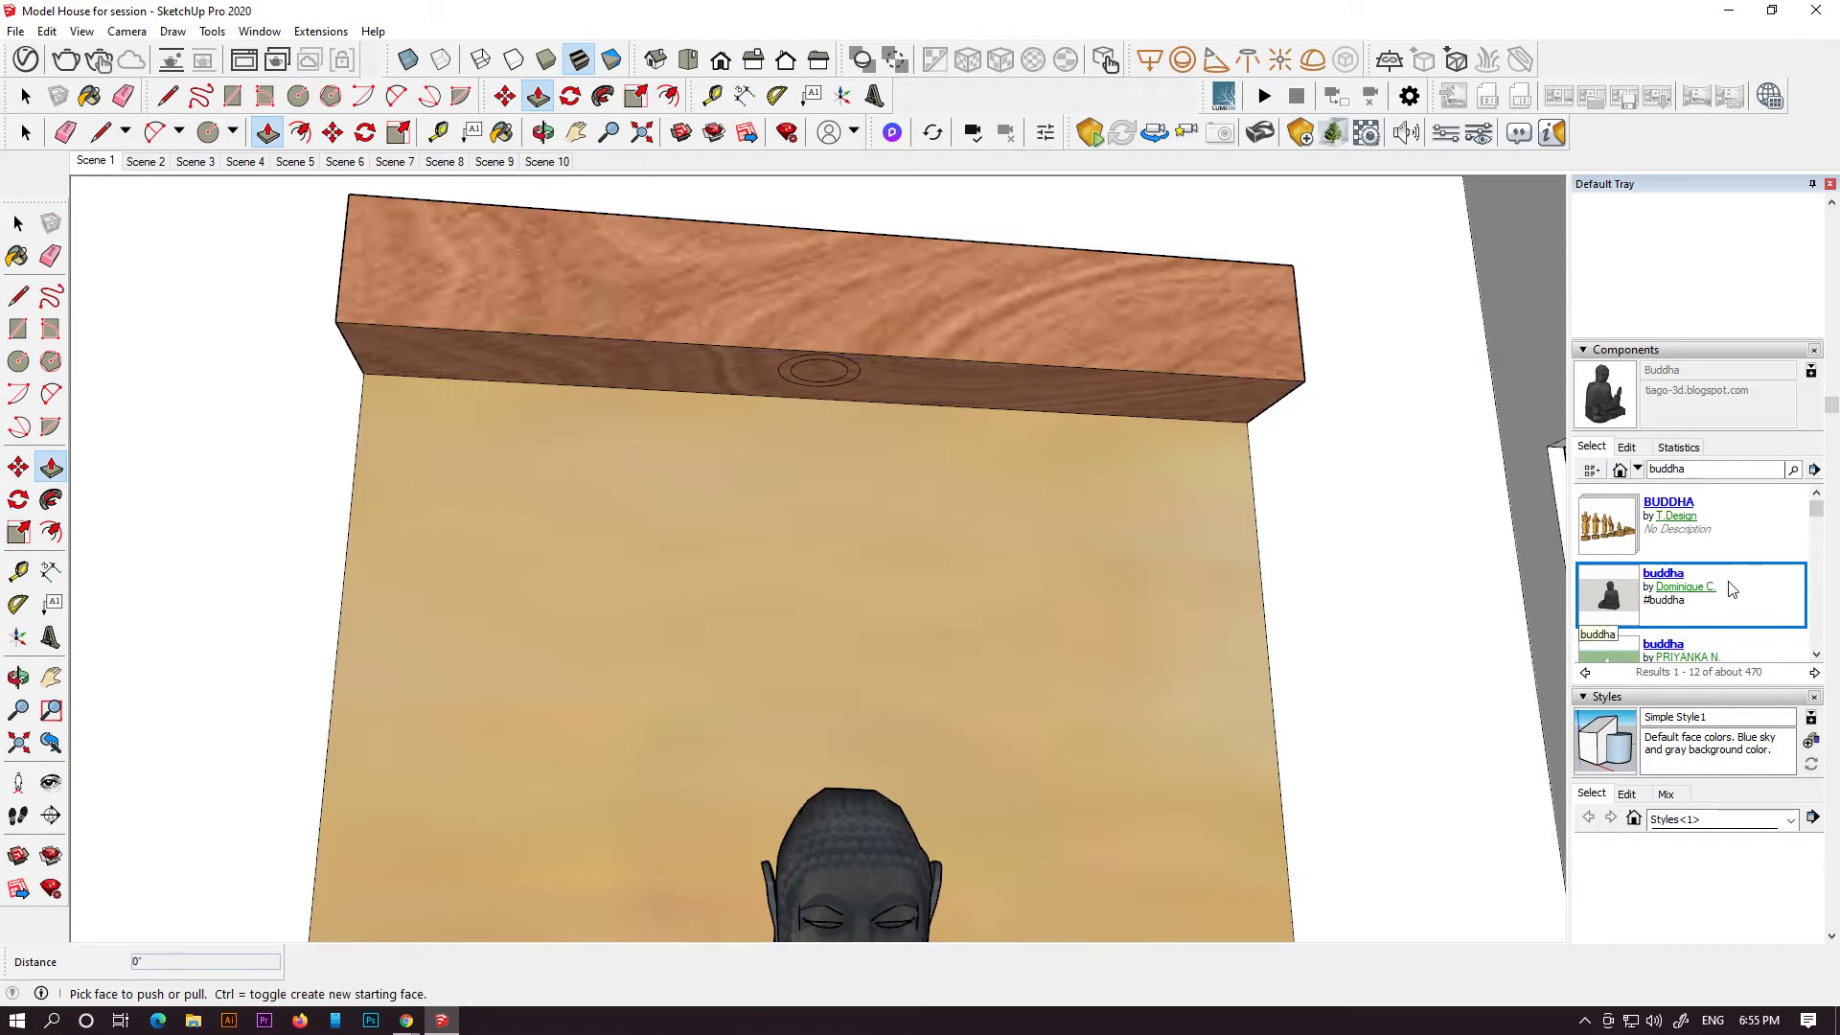
# - Paint the two concentric circles under the ledge white from the Colors materials
pyautogui.scroll(2, 1728, 757)
pyautogui.click(1671, 284)
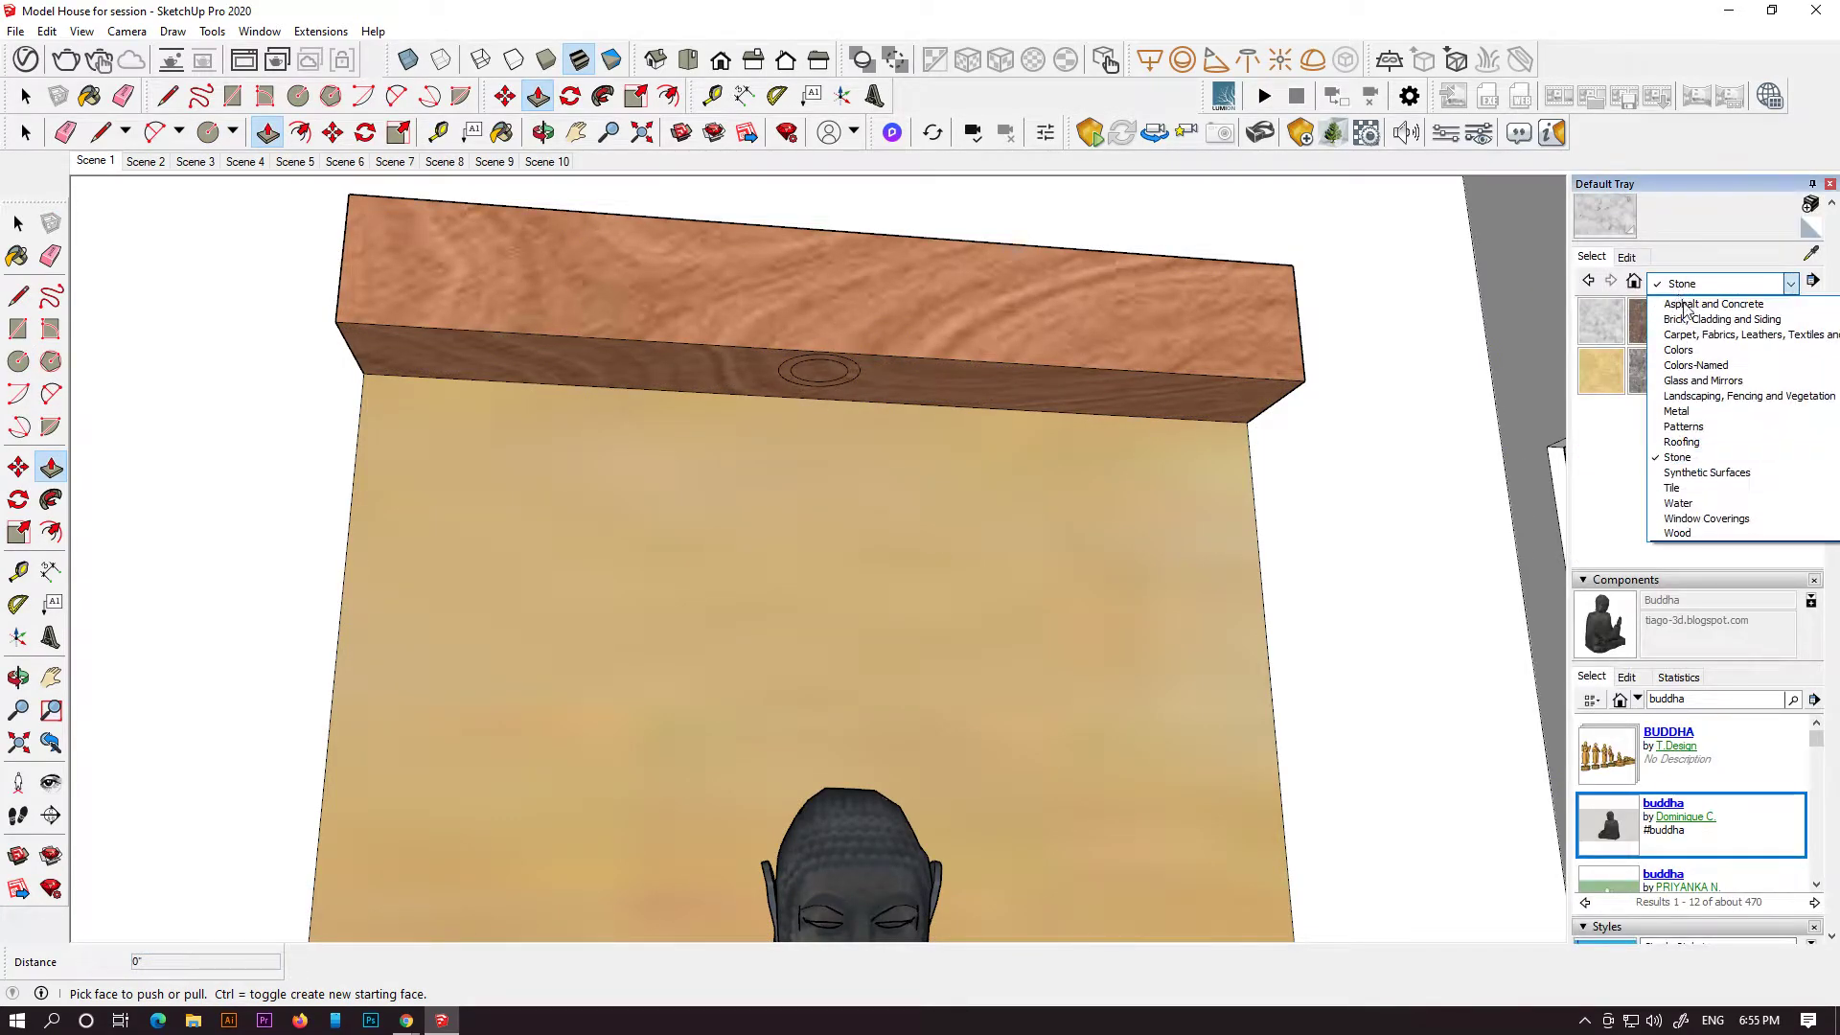
pyautogui.click(1700, 364)
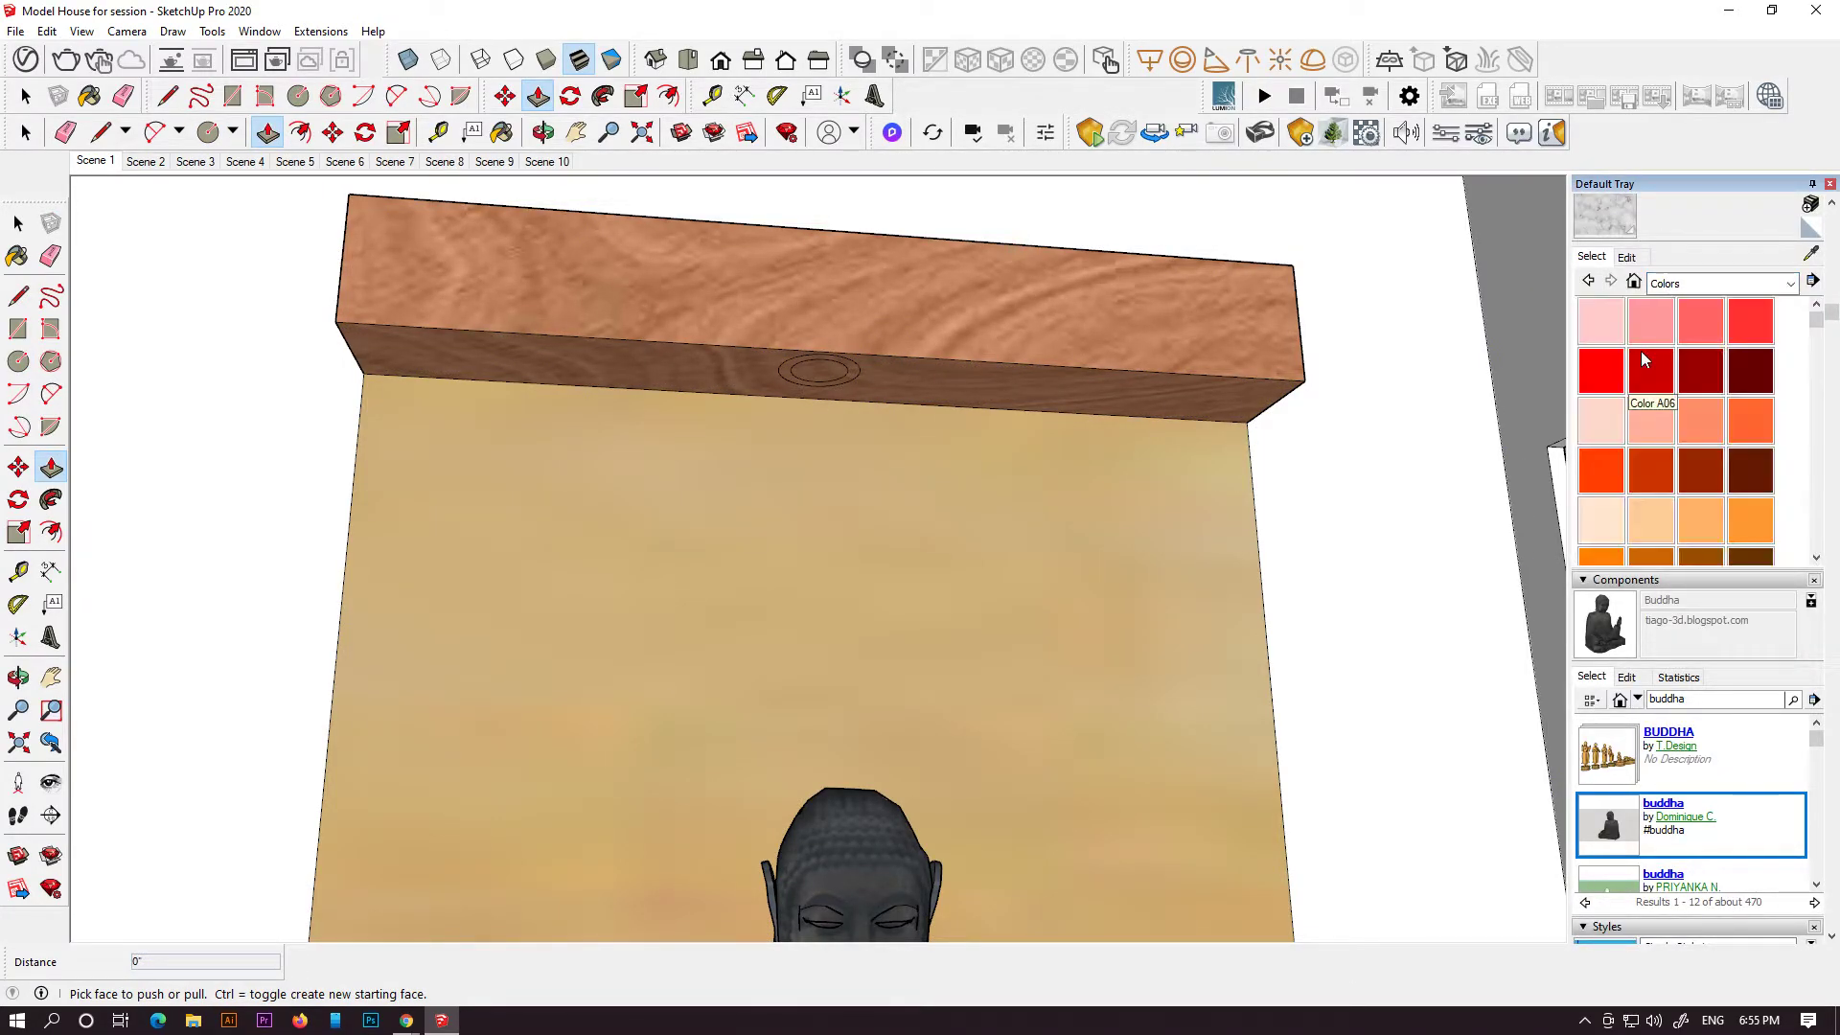
pyautogui.scroll(-5, 1648, 451)
pyautogui.click(1600, 367)
pyautogui.scroll(3, 889, 388)
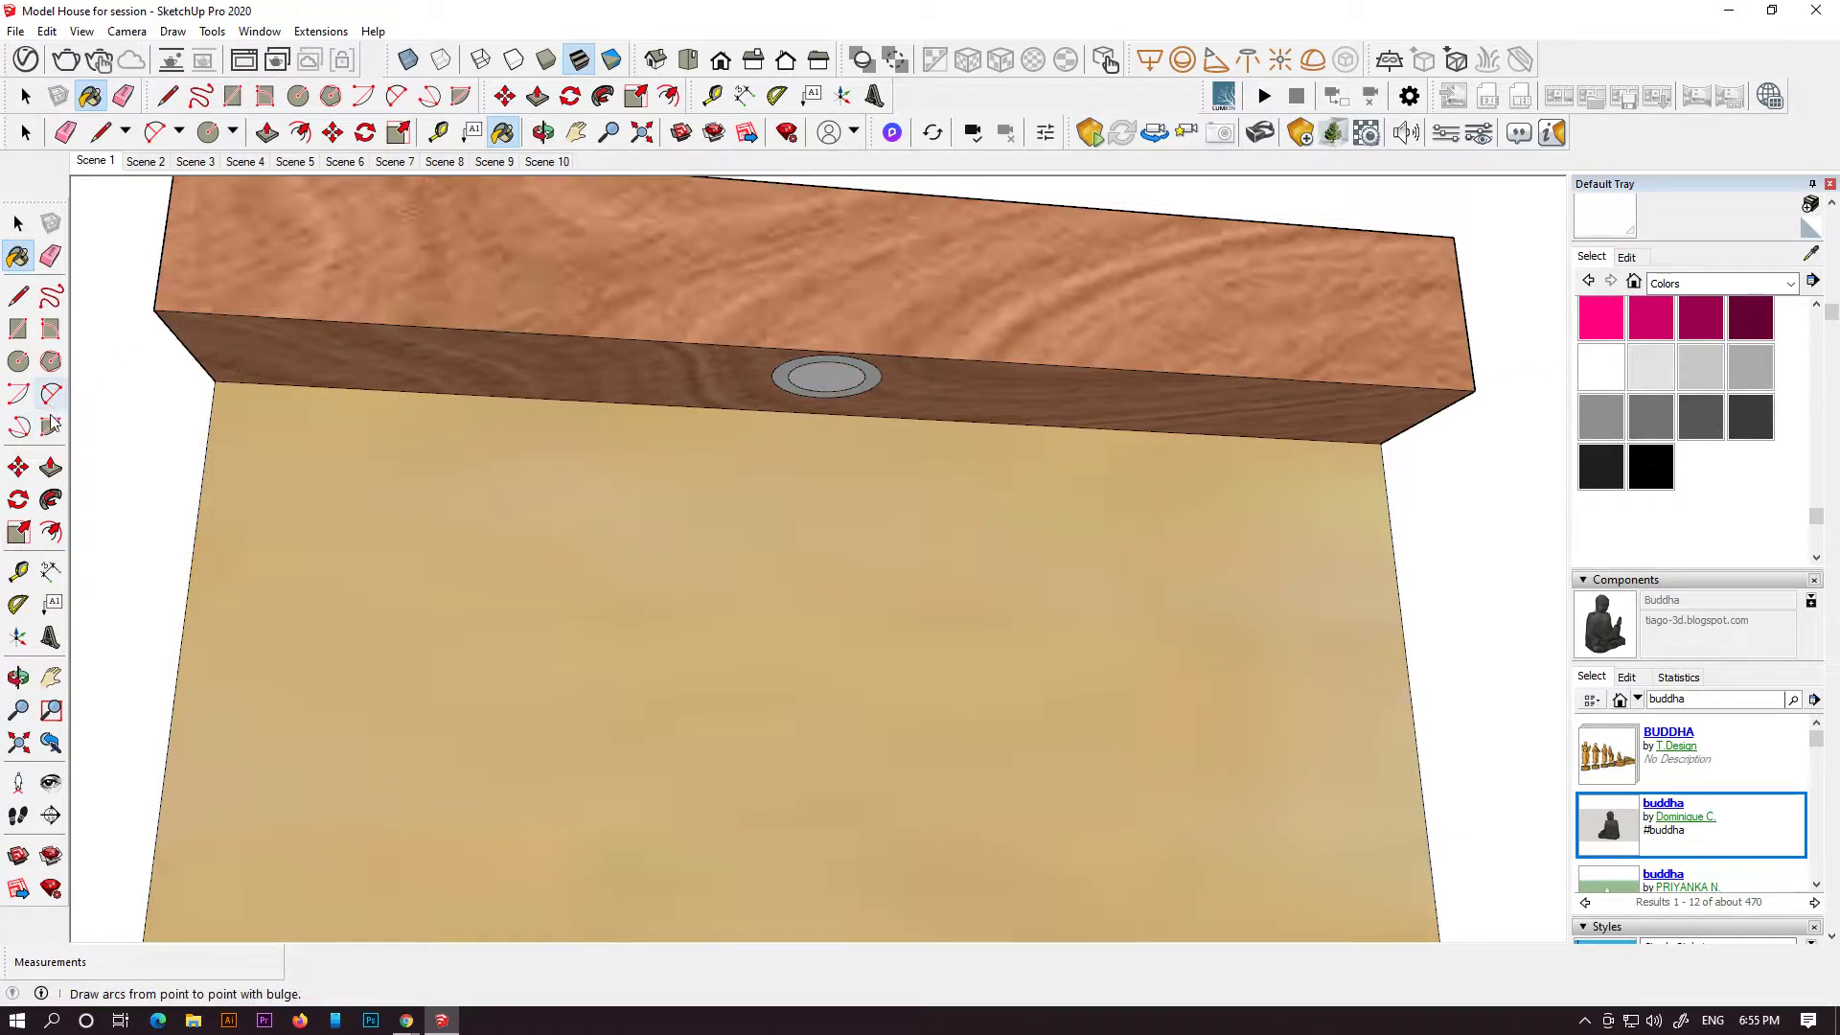
# - Use Push/Pull on the outer ring of the white circle under the ledge to give the round lamp a slight depth
pyautogui.click(51, 465)
pyautogui.click(890, 390)
pyautogui.click(891, 398)
pyautogui.scroll(-6, 824, 498)
pyautogui.scroll(-10, 779, 484)
pyautogui.moveTo(779, 484); pyautogui.dragTo(733, 676, button='middle')
pyautogui.keyDown('shift'); pyautogui.moveTo(664, 490); pyautogui.dragTo(743, 528, button='middle'); pyautogui.keyUp('shift')
pyautogui.scroll(-2, 619, 515)
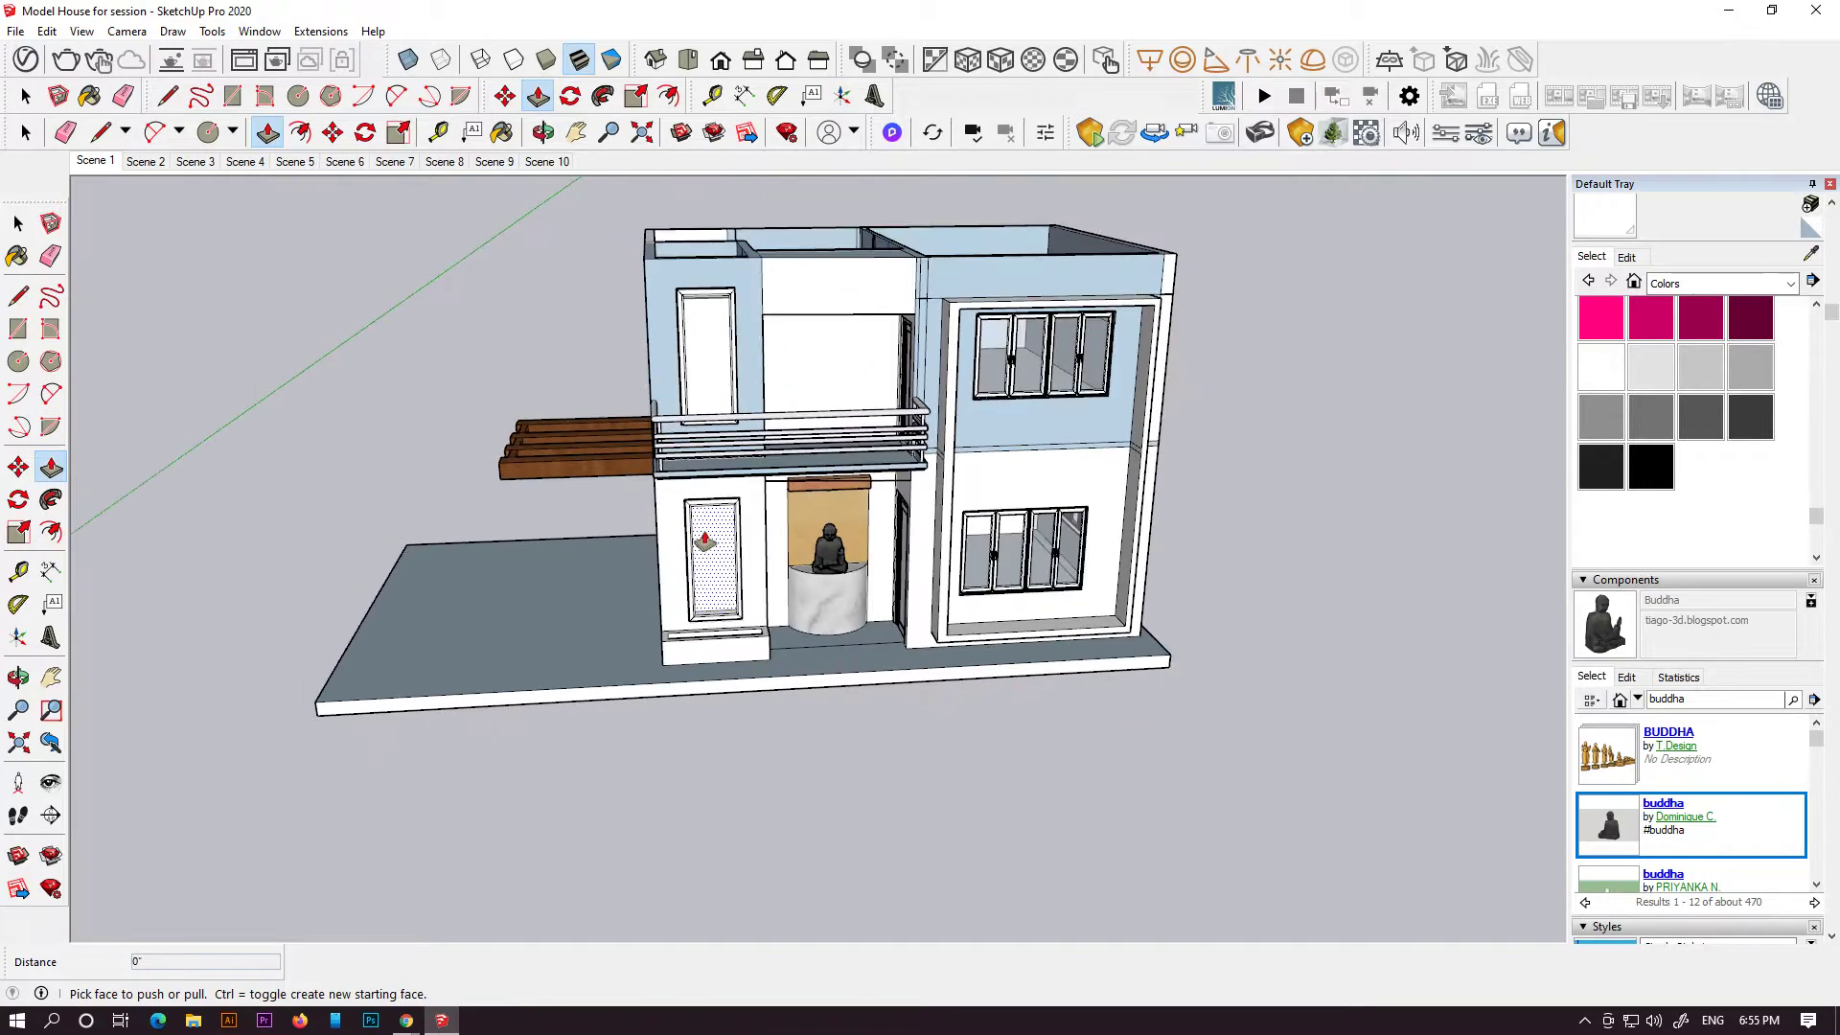
pyautogui.click(20, 329)
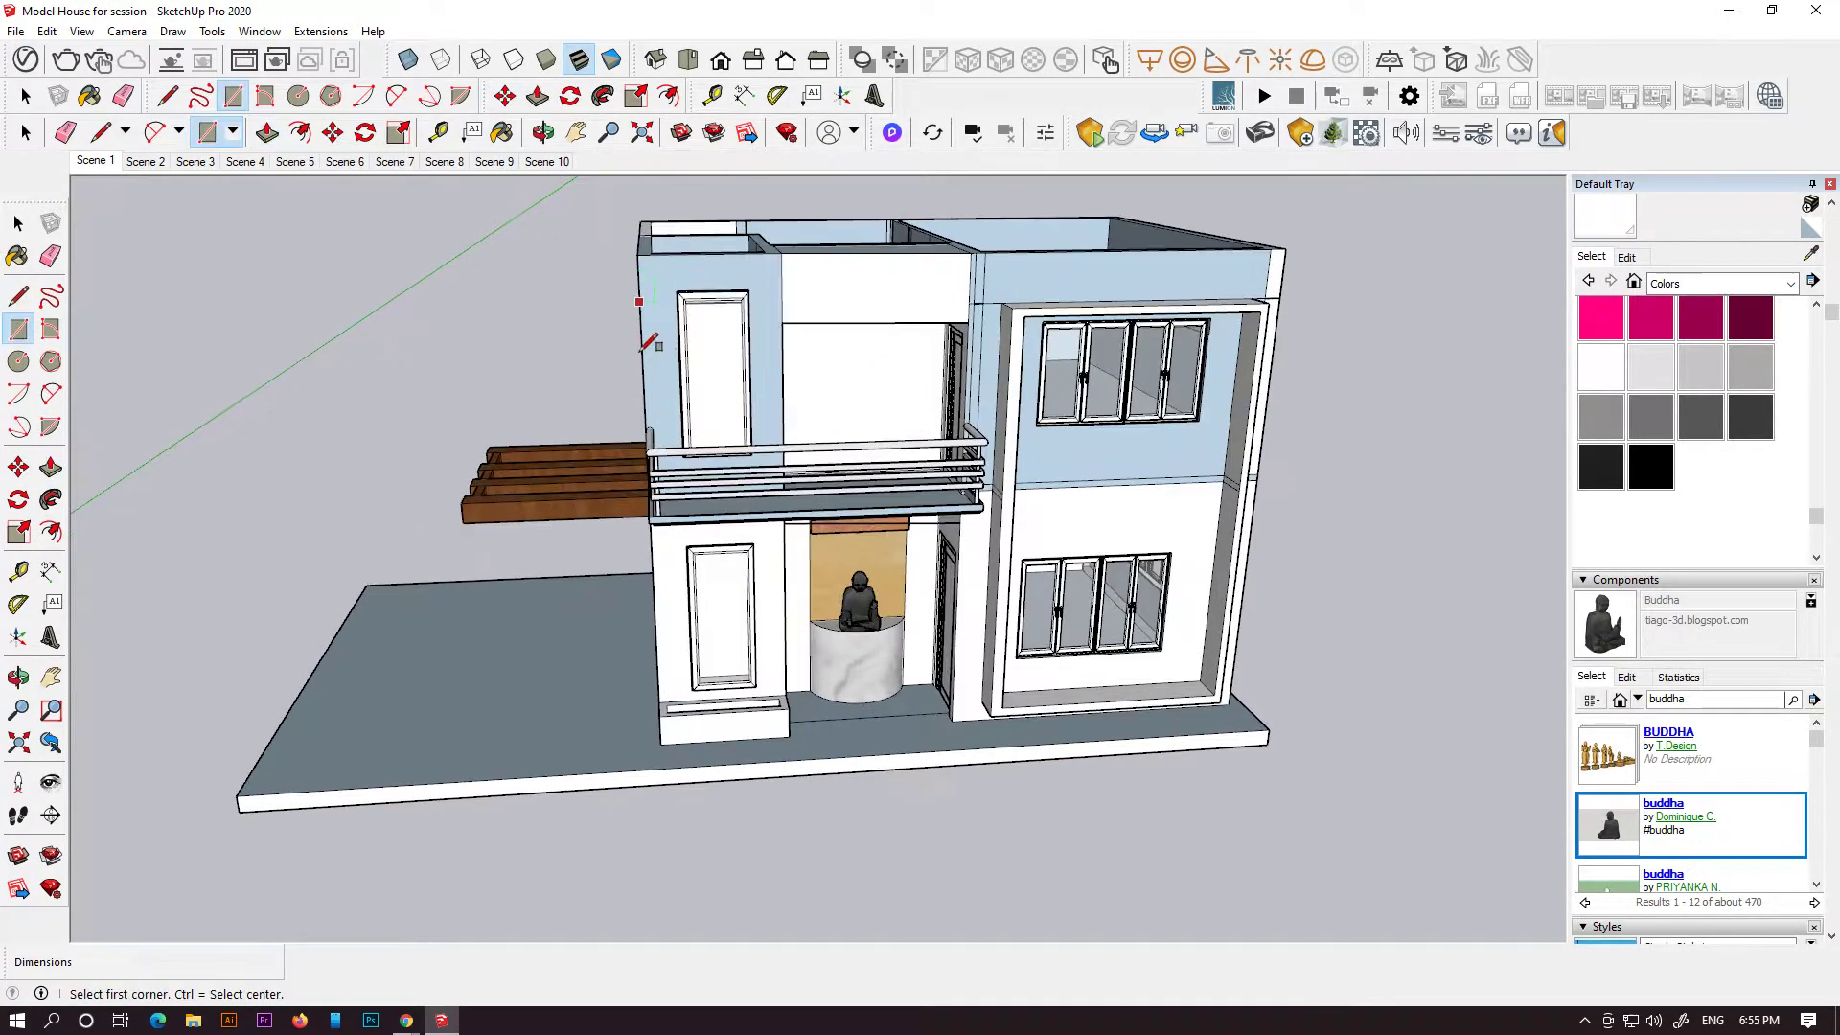
pyautogui.scroll(3, 649, 321)
pyautogui.moveTo(1046, 461); pyautogui.dragTo(826, 456, button='middle')
pyautogui.press('r')
pyautogui.scroll(2, 752, 414)
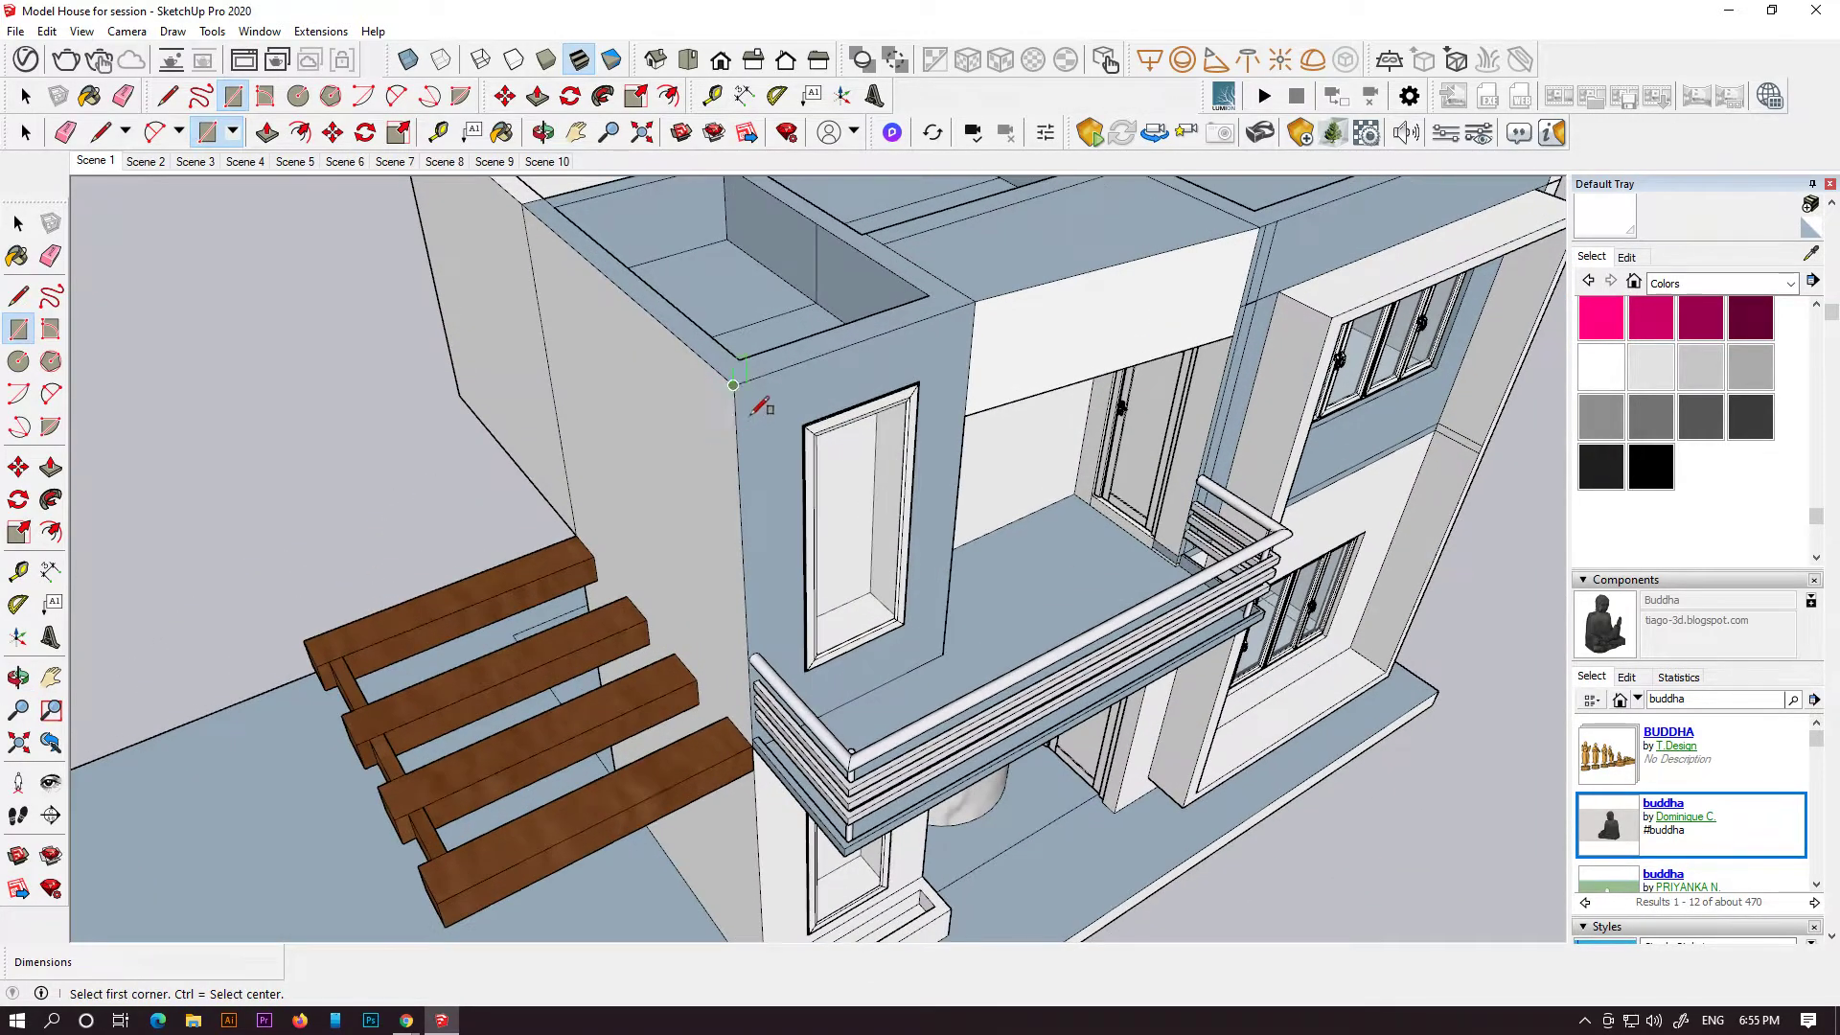
pyautogui.scroll(-2, 1098, 393)
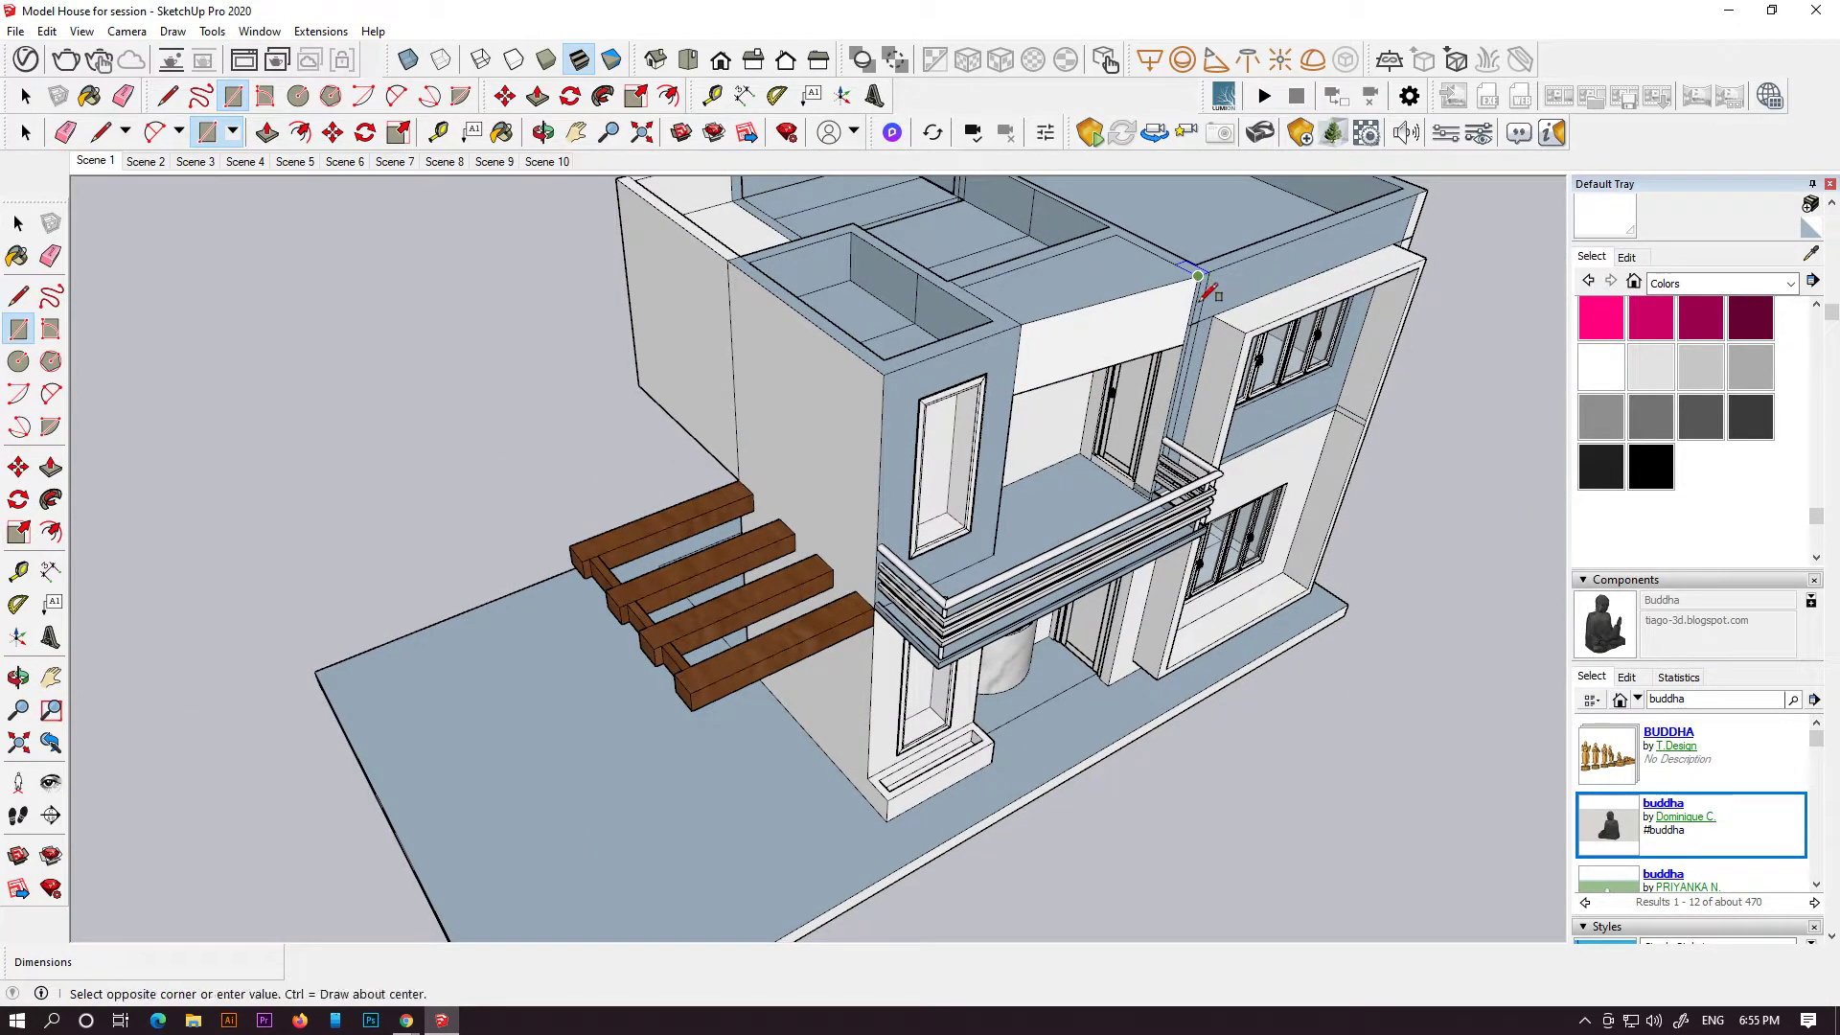
pyautogui.press('Escape')
# - Draw a small rectangle at the top of the upper wall between the balcony opening and the window frame, erasing the lines crossing it
pyautogui.moveTo(1095, 421); pyautogui.dragTo(1186, 302, button='middle')
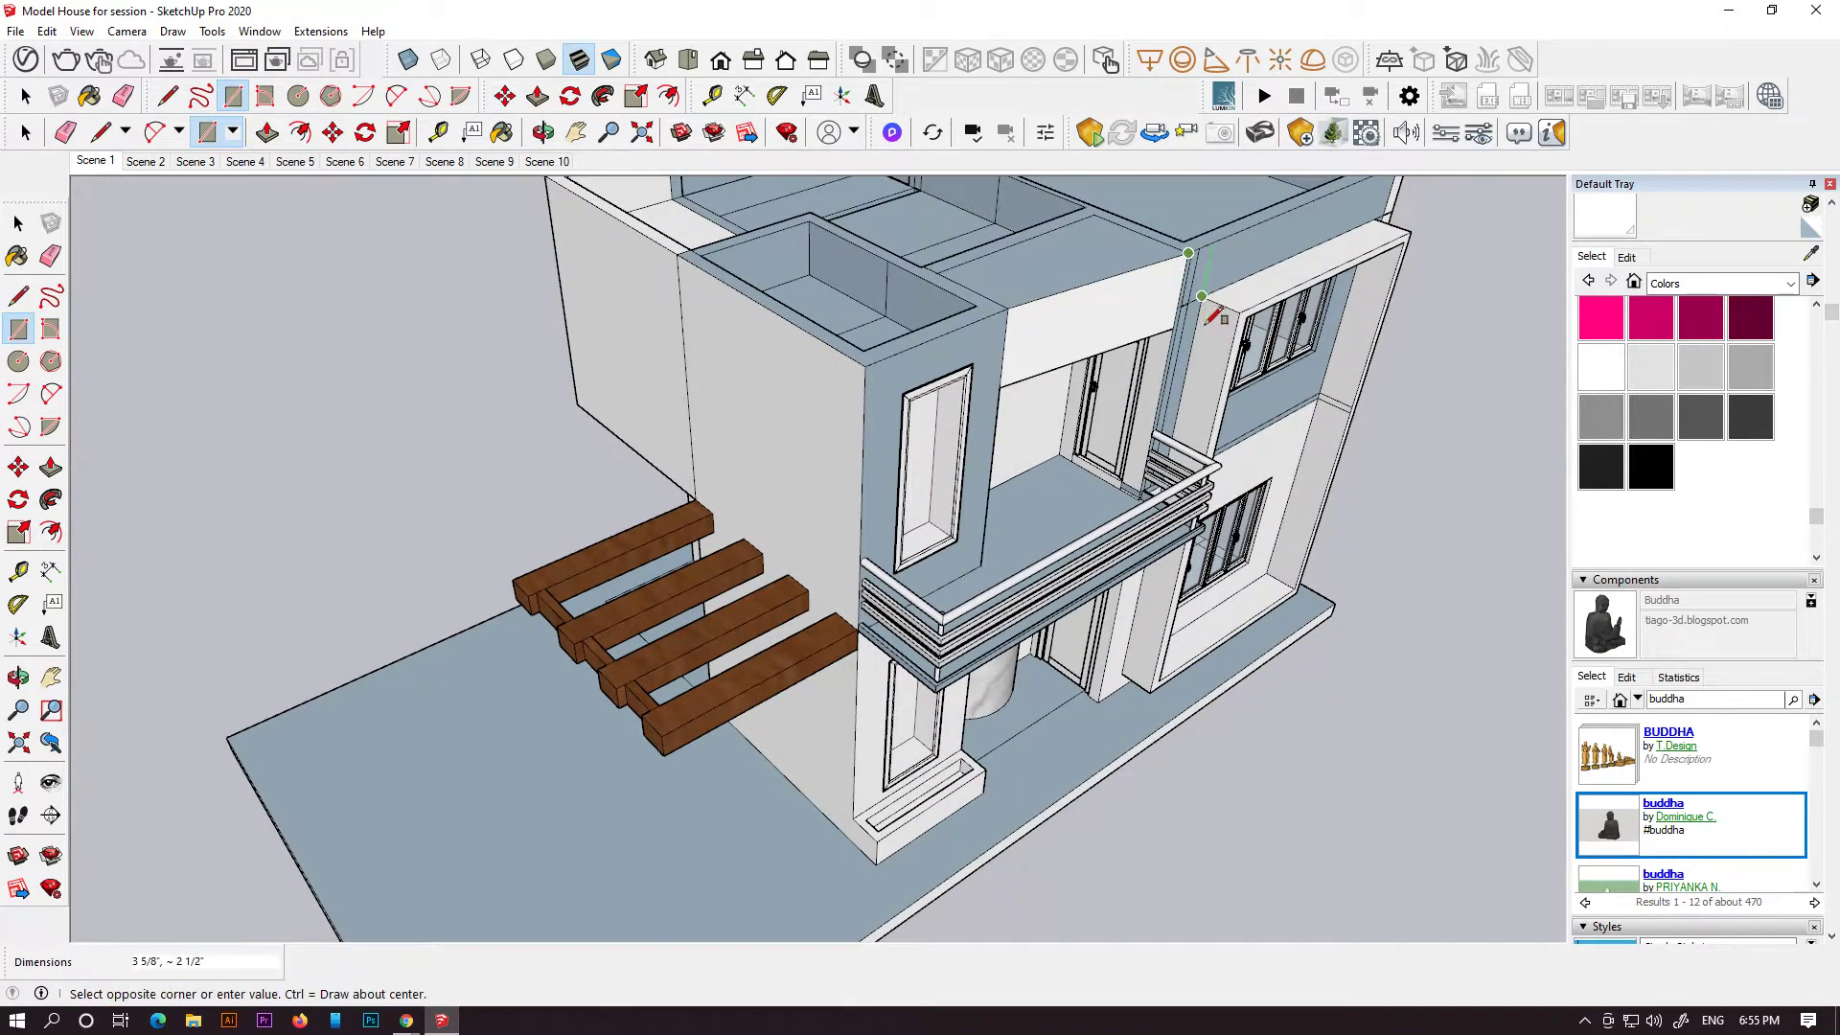
pyautogui.scroll(5, 1211, 316)
pyautogui.press('e')
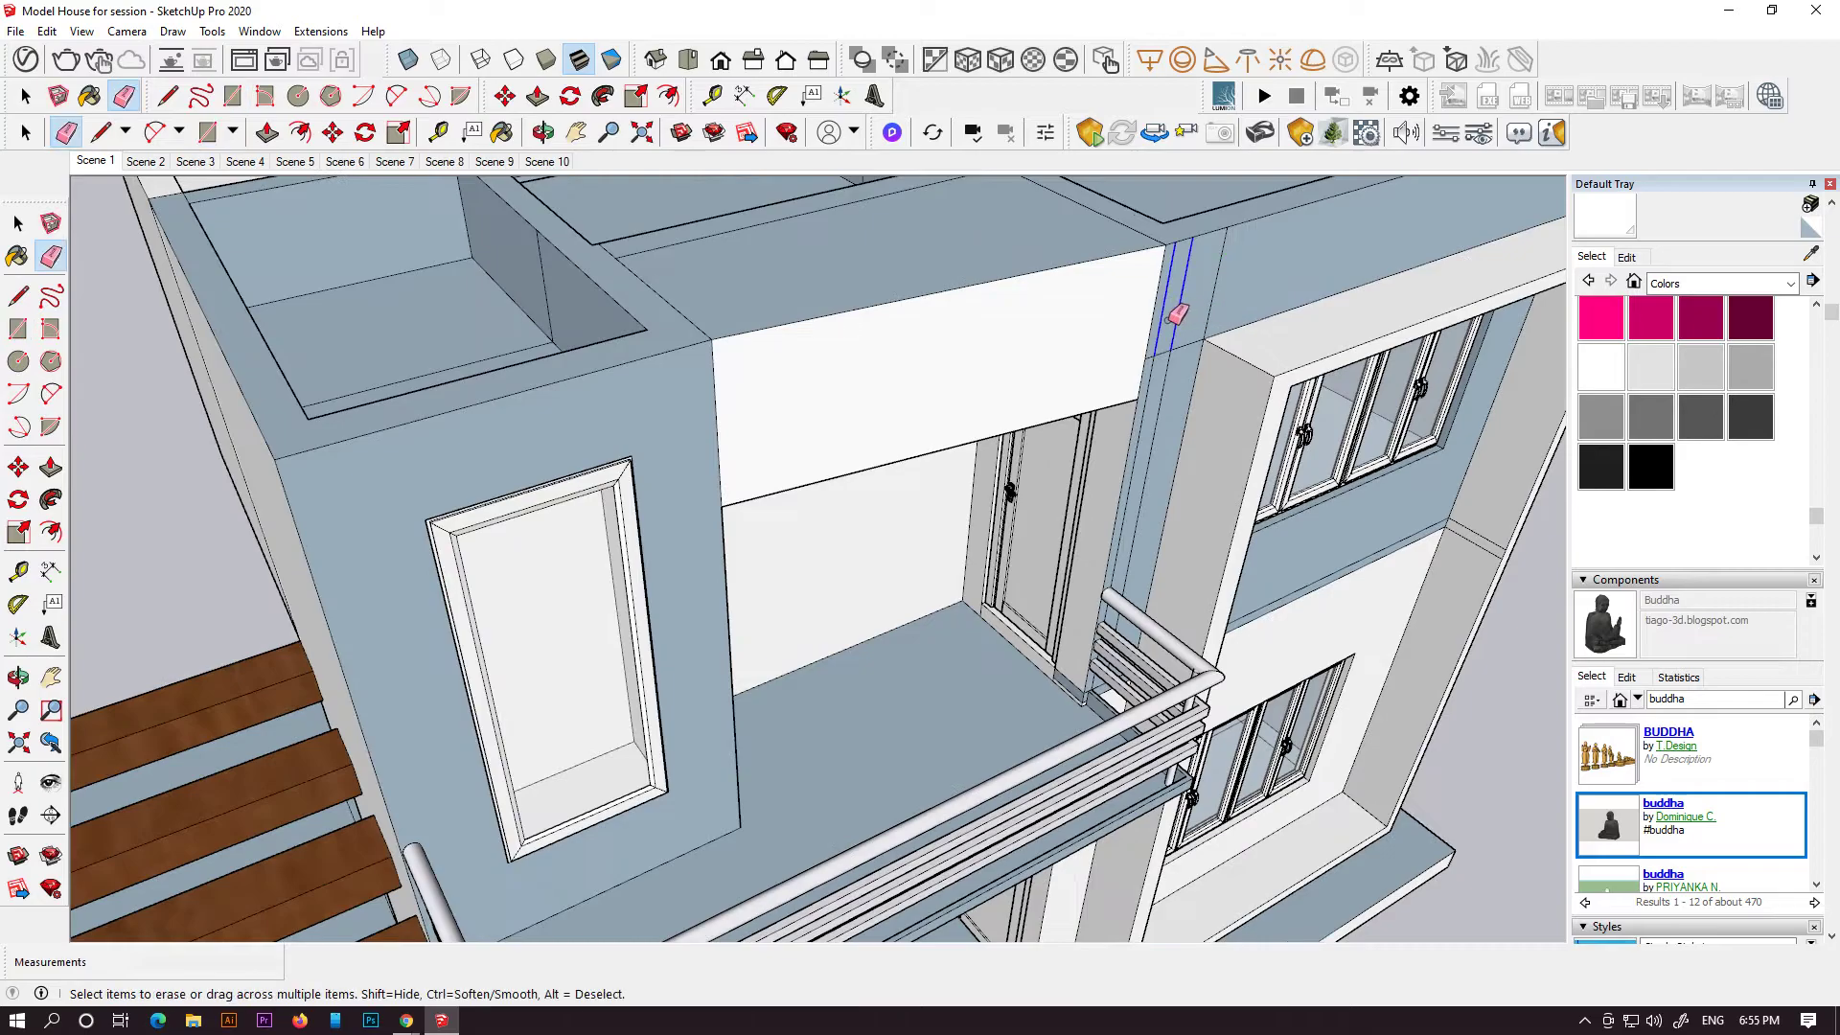
pyautogui.scroll(-1, 1200, 319)
# - Push/Pull the rectangle beside the window frame outward into a roof beam projecting from the front wall
pyautogui.click(51, 466)
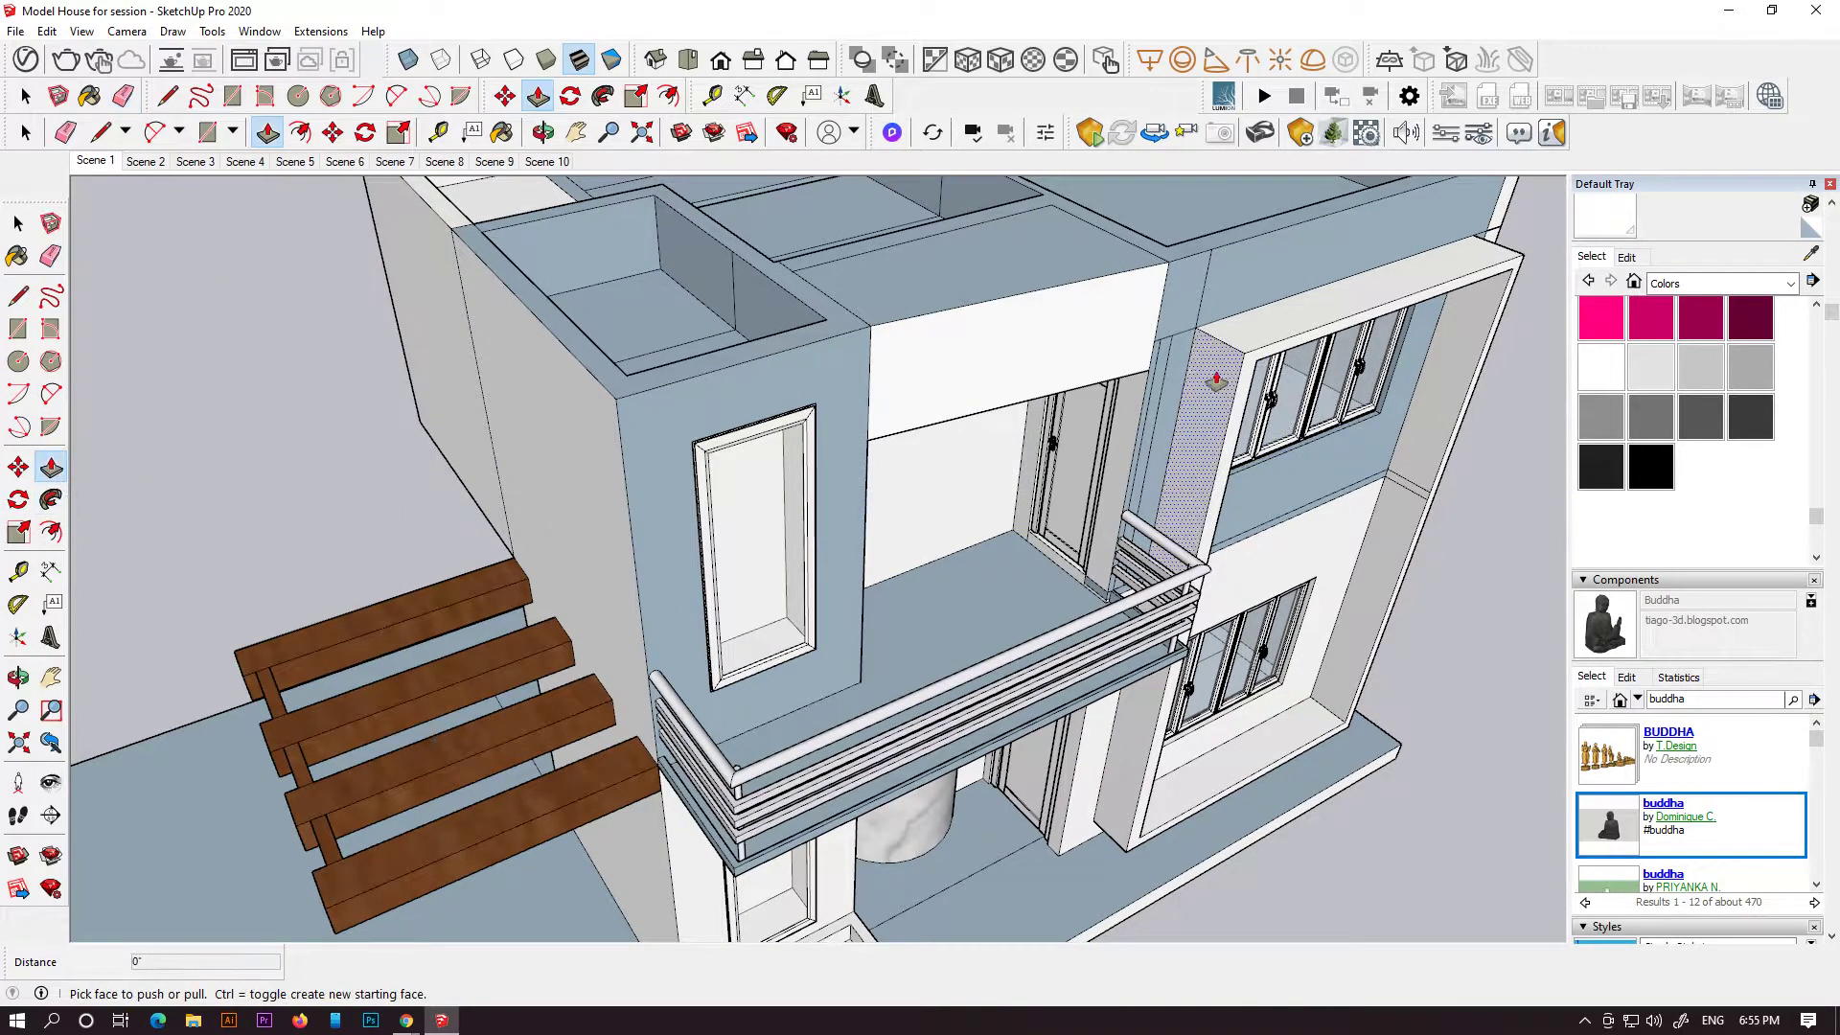
pyautogui.click(1188, 326)
pyautogui.moveTo(1239, 393); pyautogui.dragTo(1437, 412, button='middle')
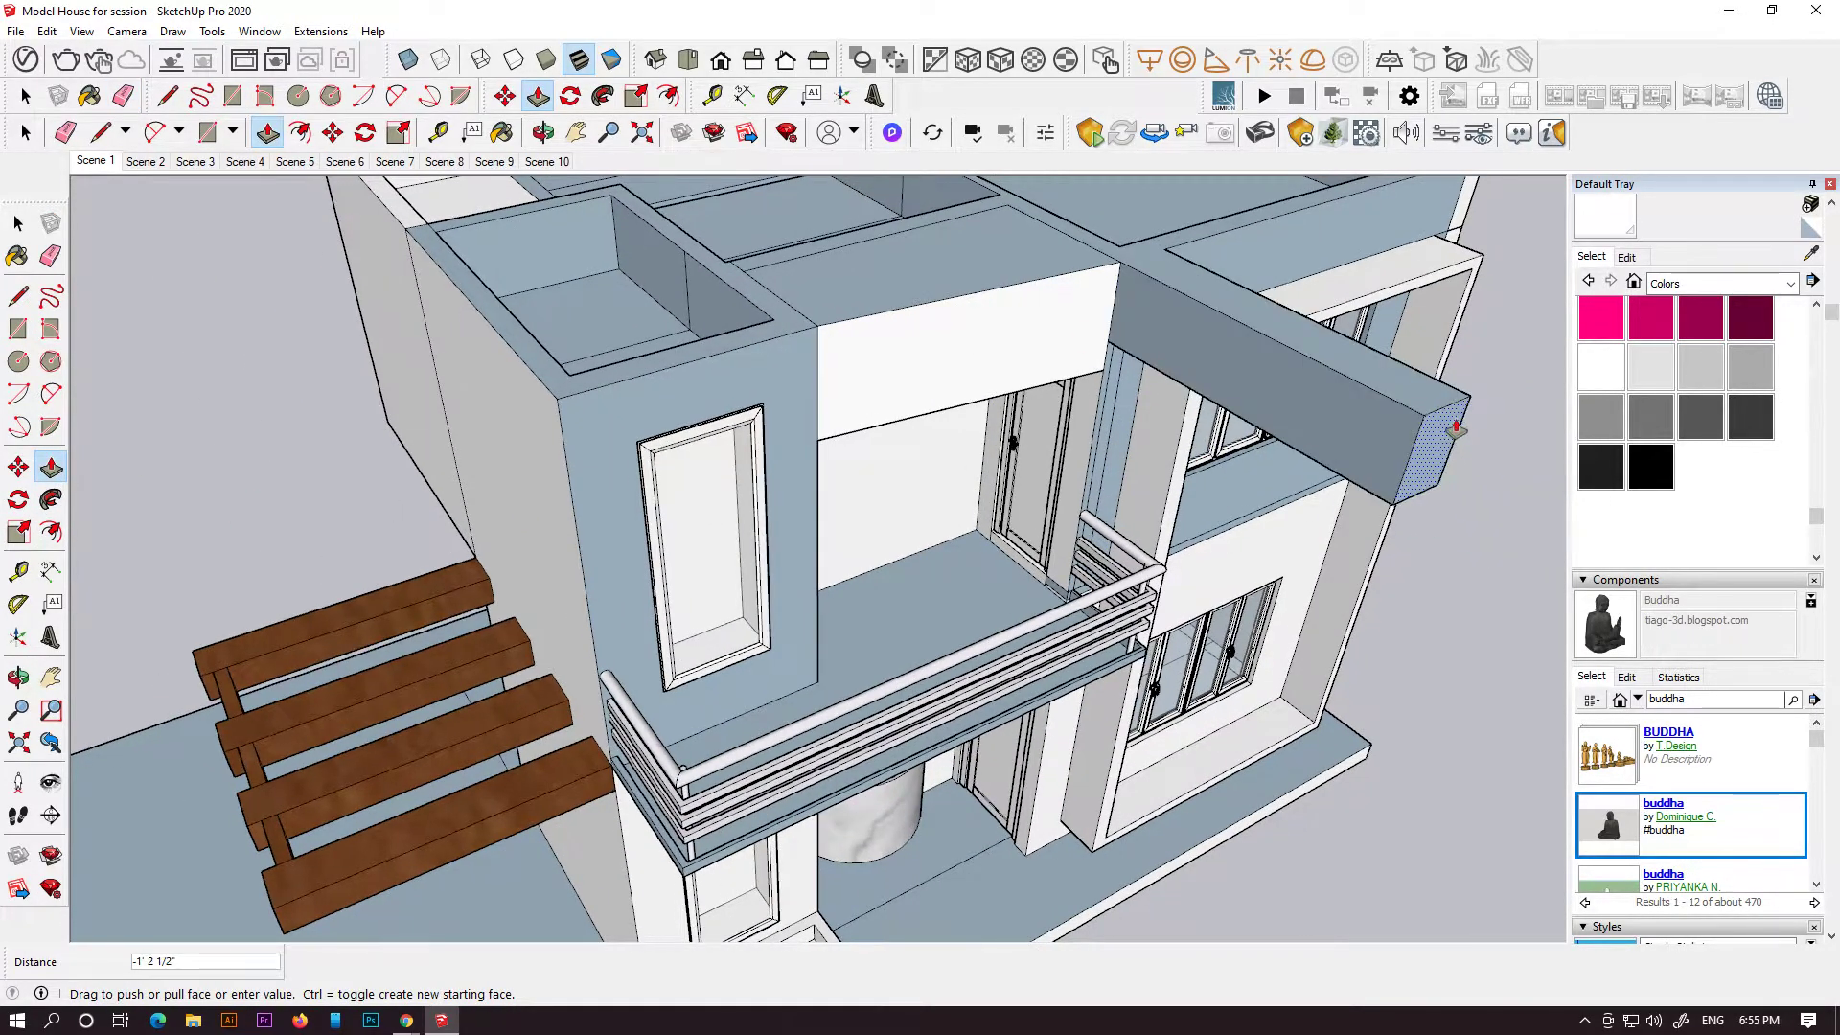
pyautogui.click(1285, 436)
# - Draw a rectangle about 3 15/16" by 1 5/16" at the pergola-side top corner of the front wall and extrude it about 6 13/16" outward
pyautogui.click(26, 328)
pyautogui.click(556, 398)
pyautogui.click(608, 506)
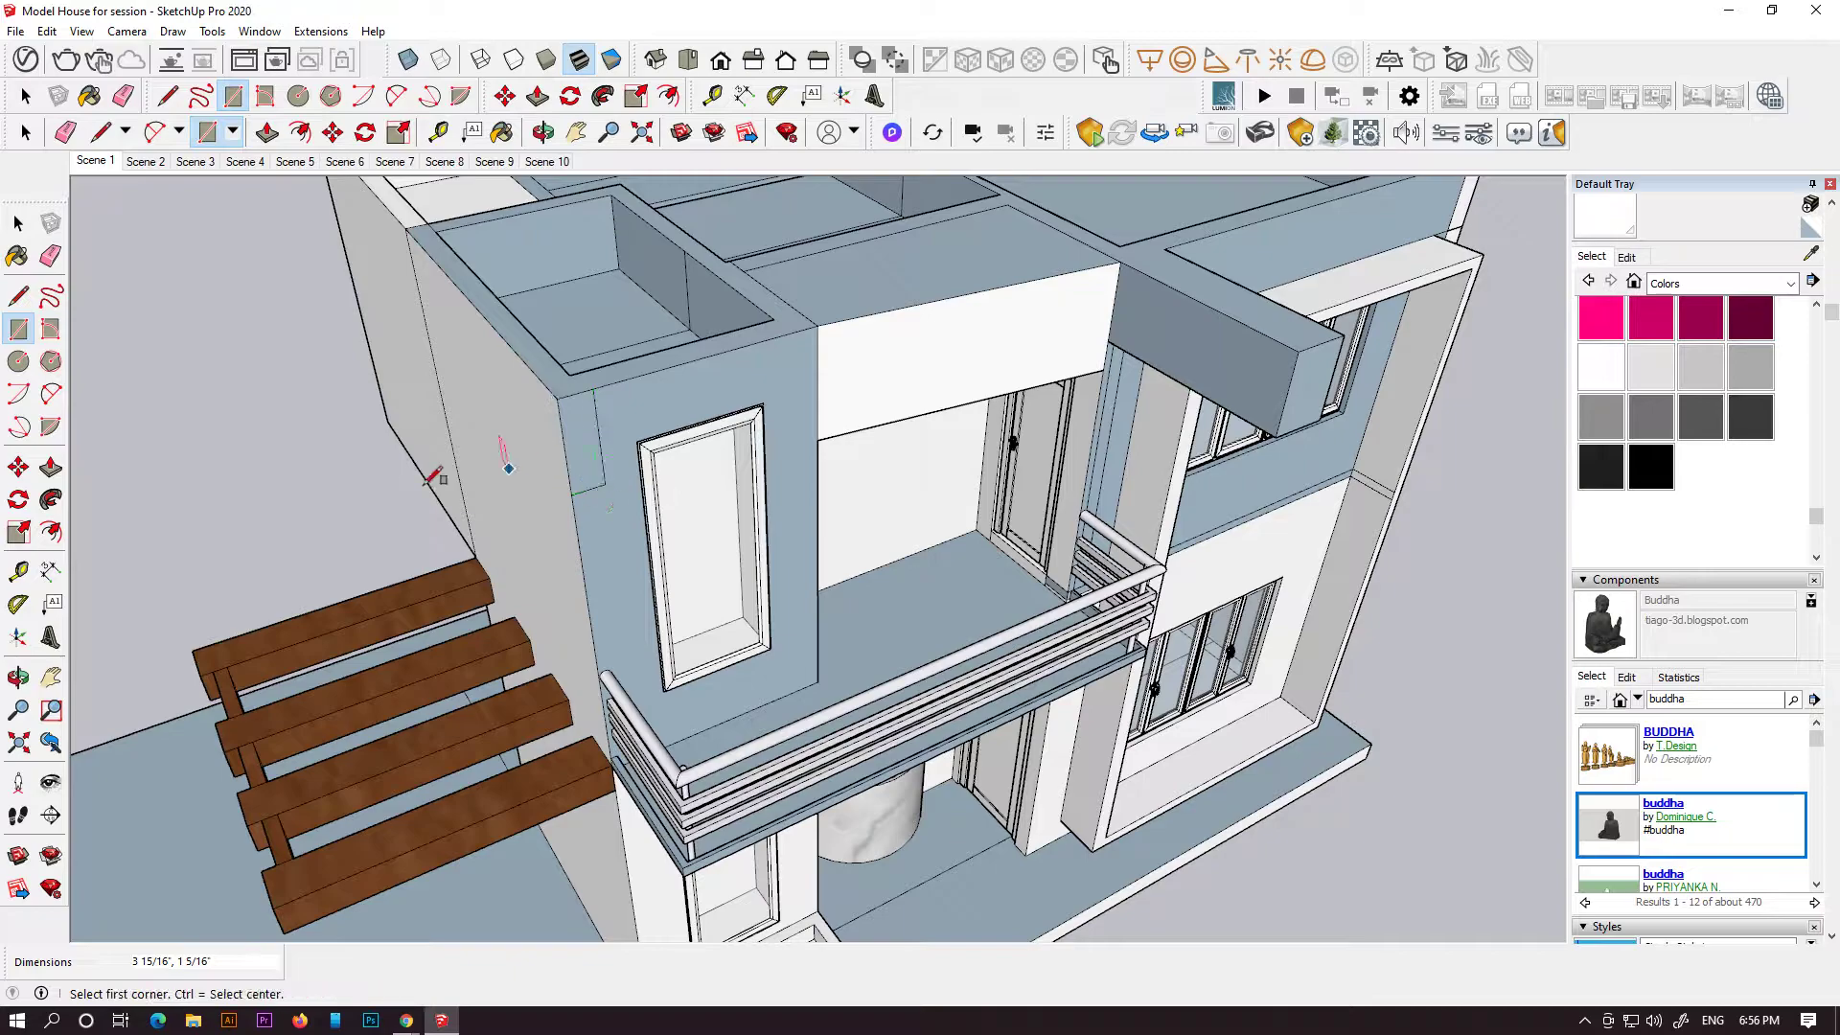
pyautogui.click(50, 466)
pyautogui.click(605, 475)
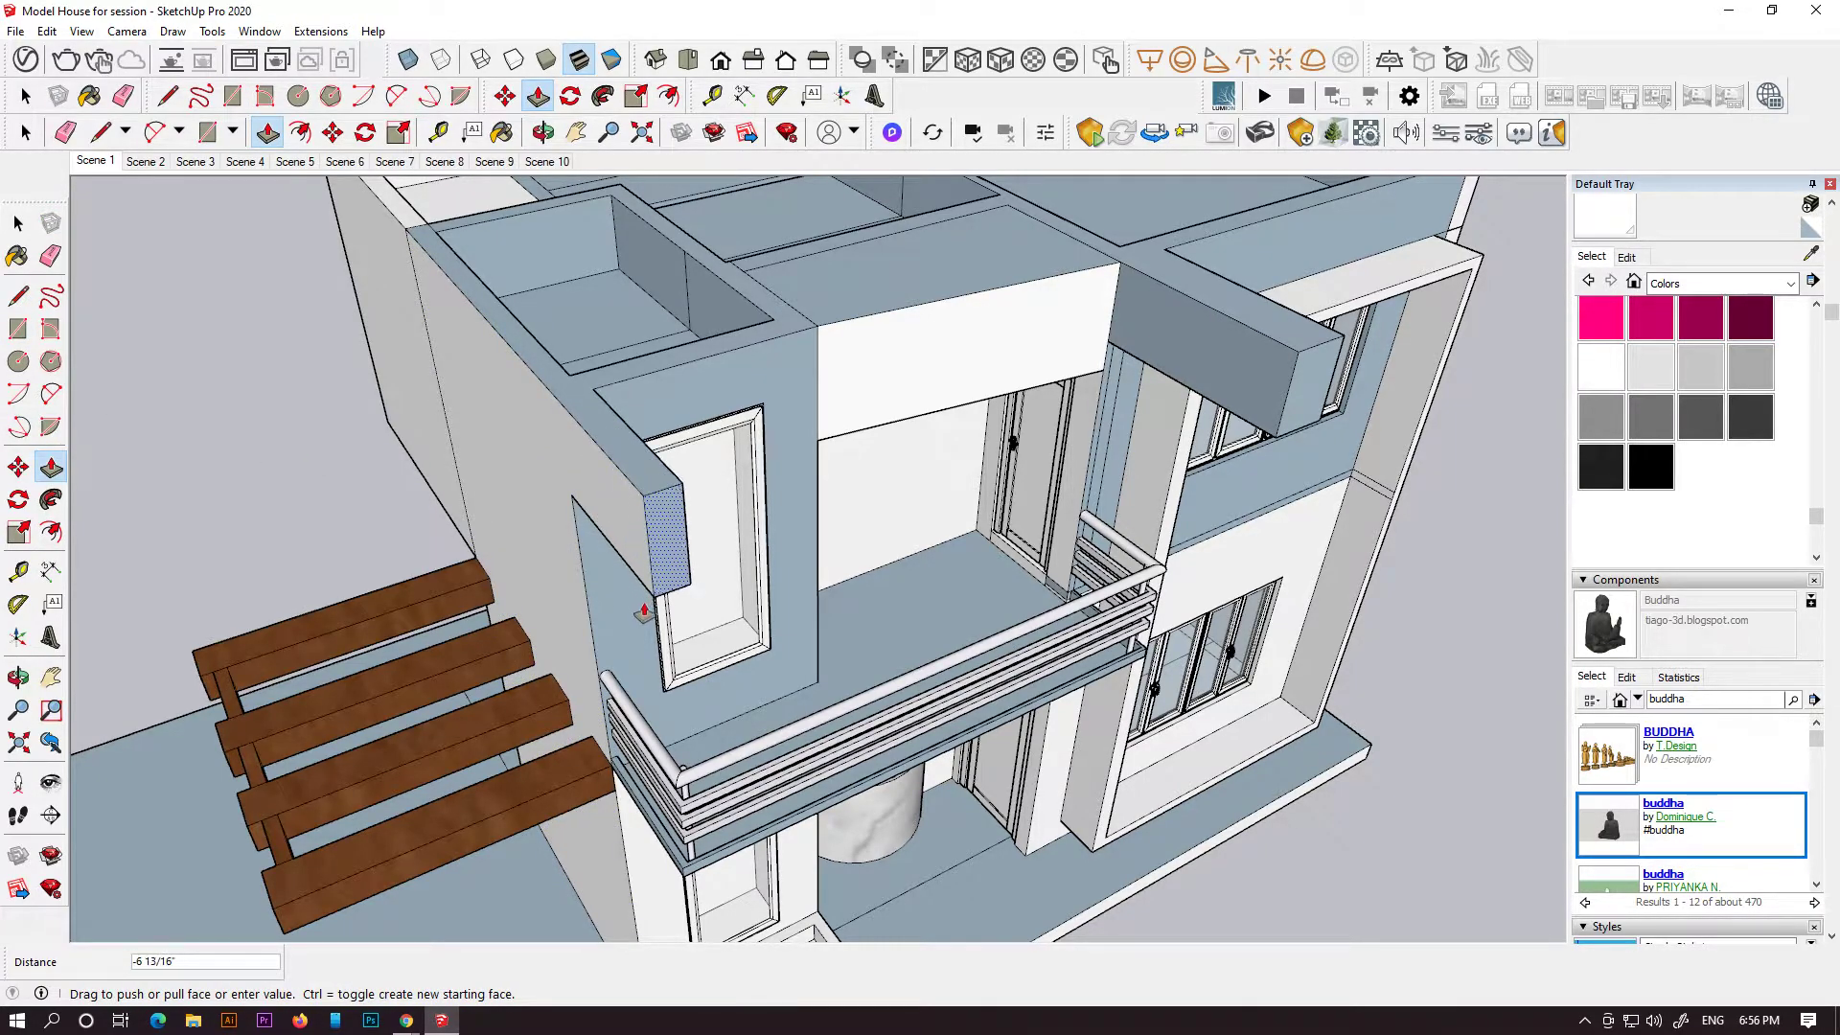
pyautogui.click(688, 798)
pyautogui.moveTo(688, 798); pyautogui.dragTo(651, 716, button='middle')
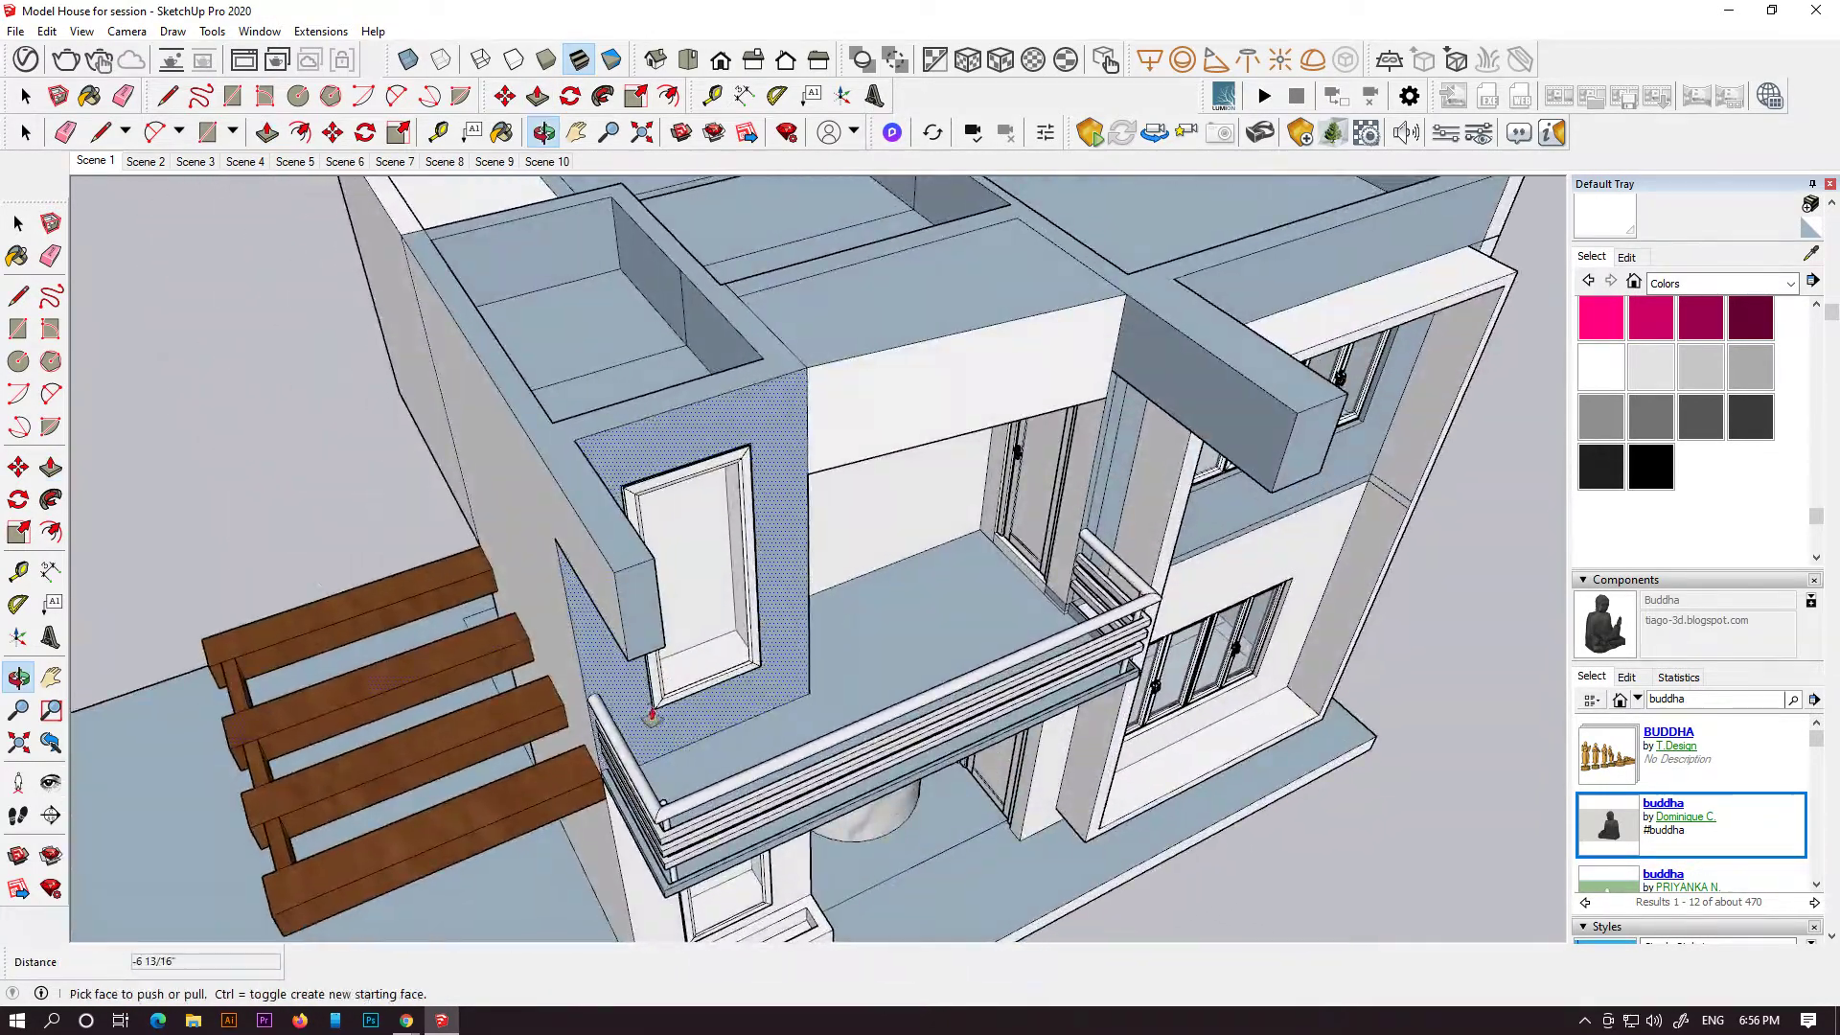
# - Draw lines joining the upper and lower corners of the two projecting beams' front ends to form a front fascia
pyautogui.click(23, 296)
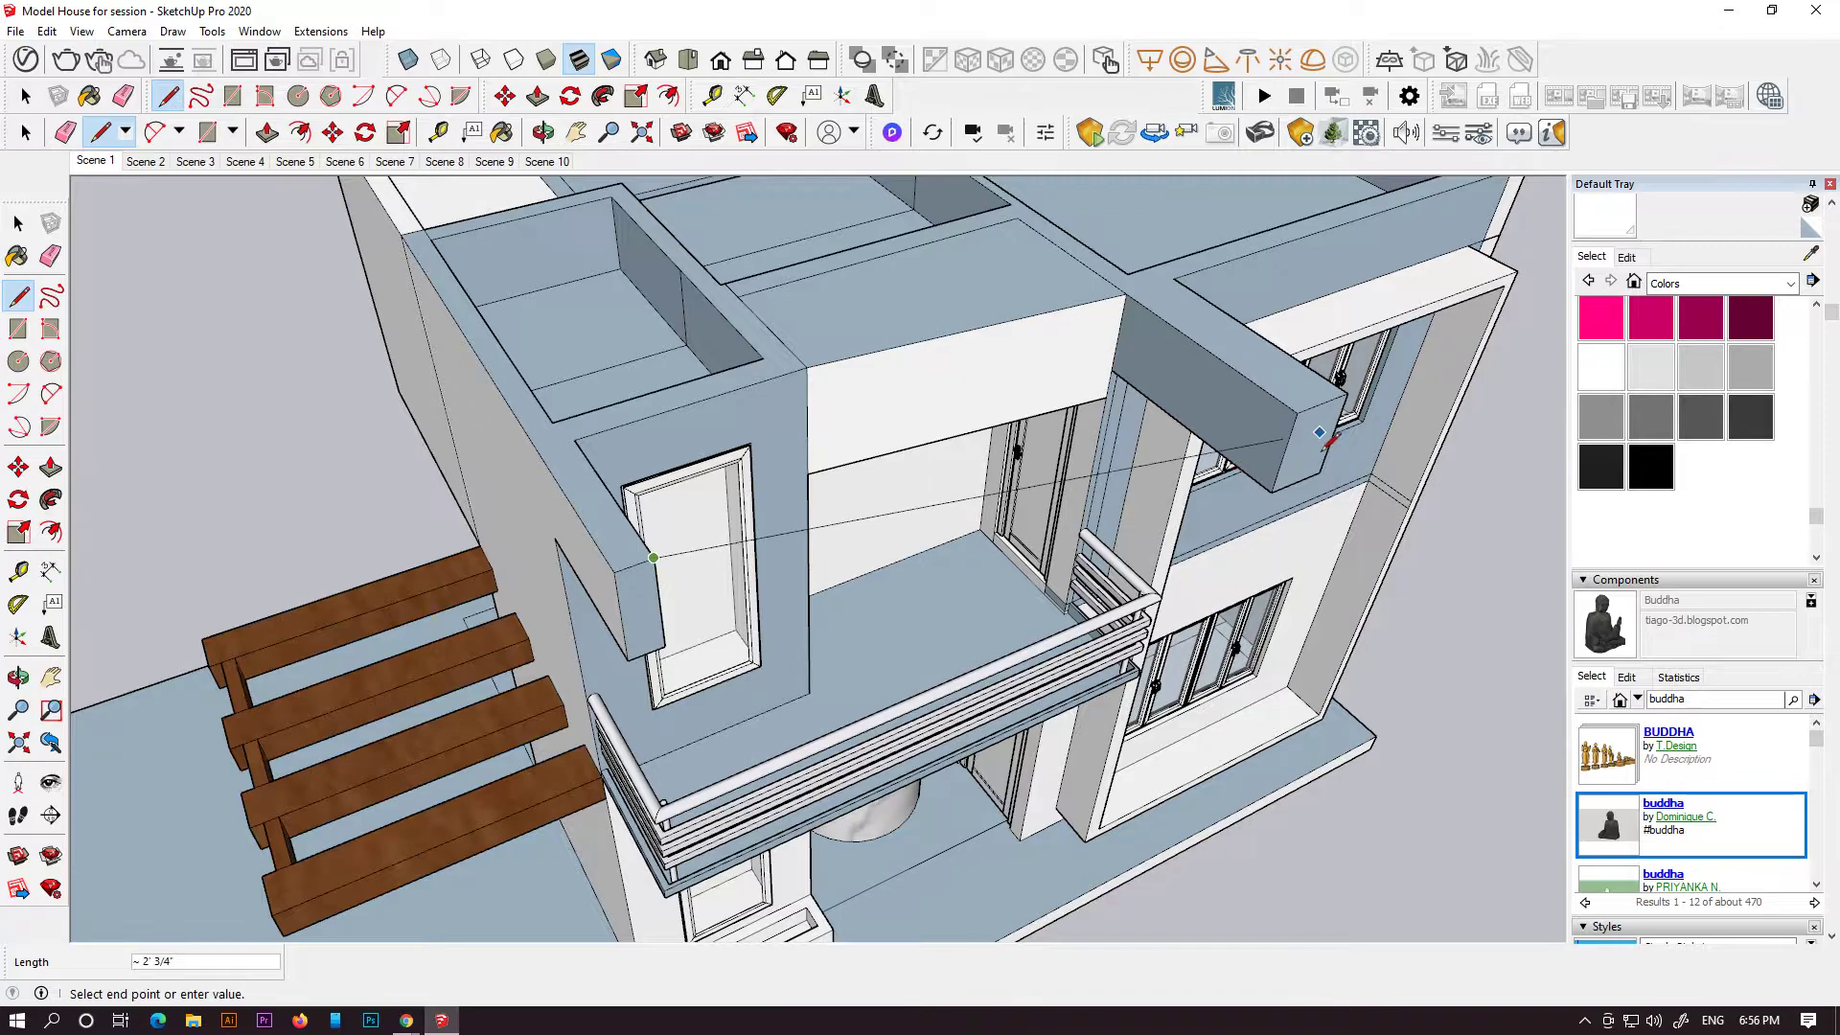
pyautogui.click(1276, 514)
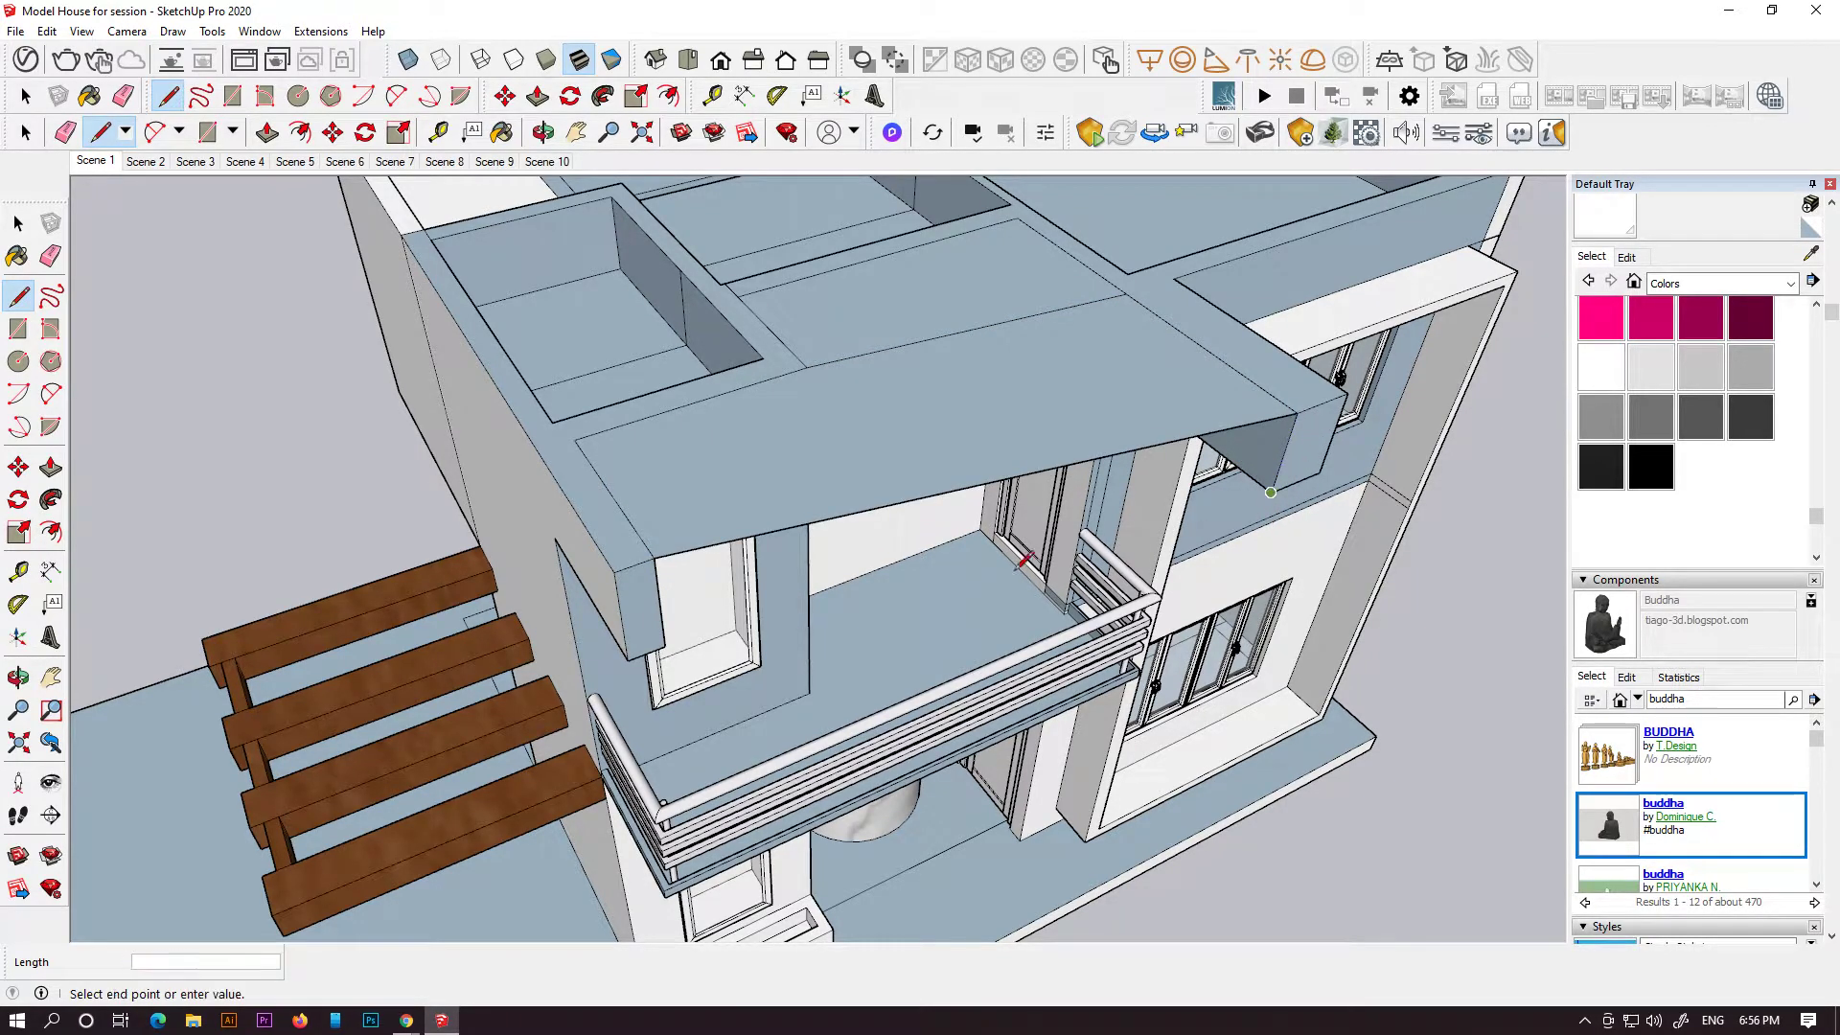
pyautogui.click(687, 652)
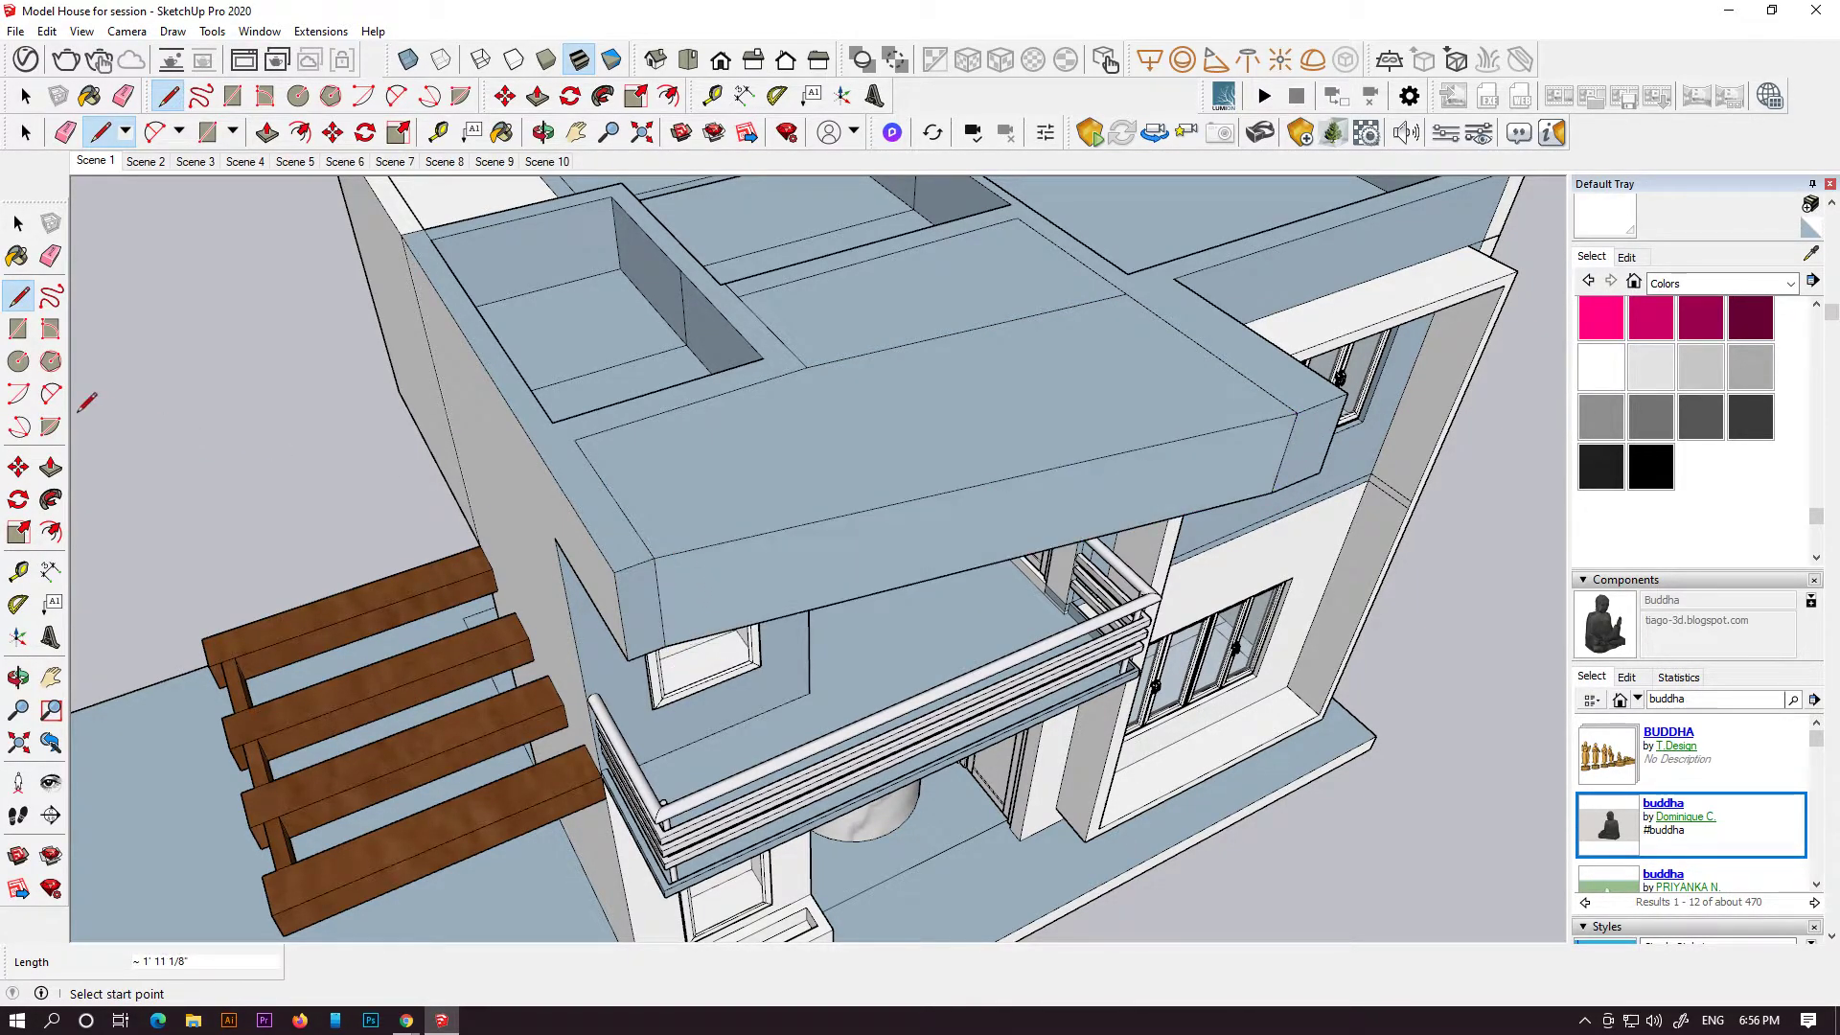
# - Delete the top face spanning the two beams above the balcony
pyautogui.click(18, 224)
pyautogui.click(848, 428)
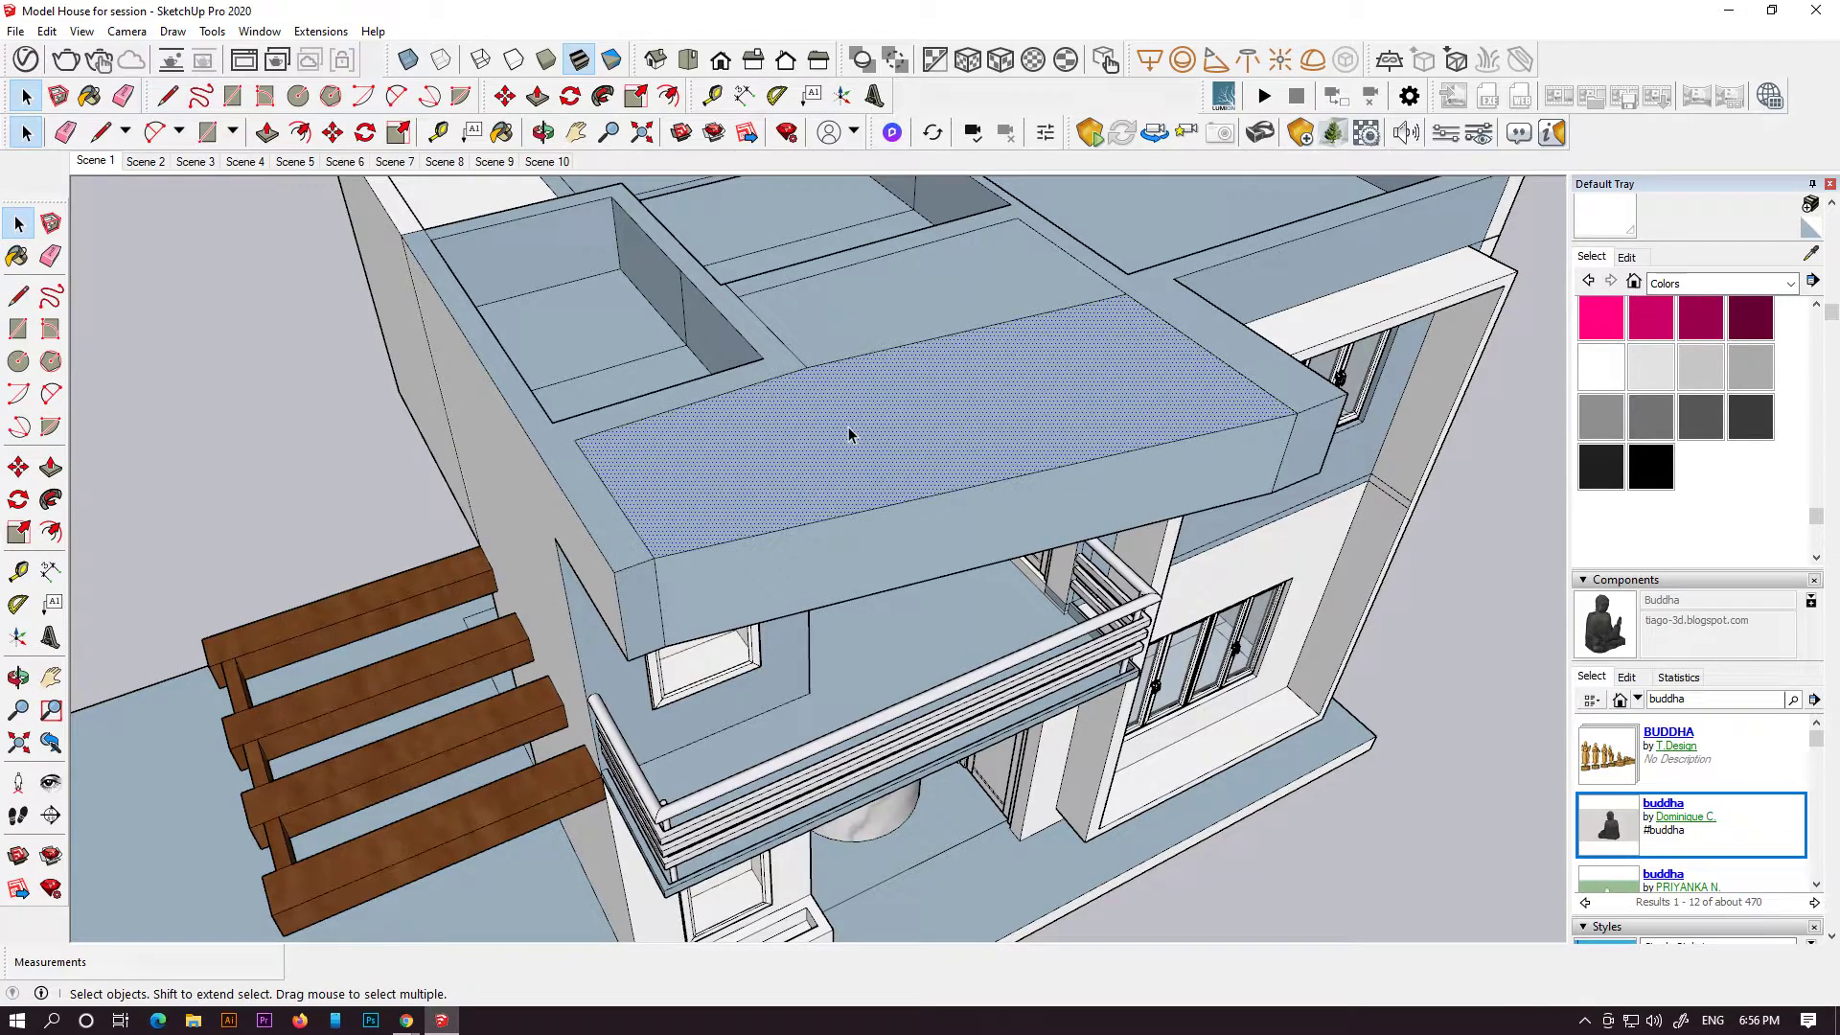
pyautogui.press('Delete')
pyautogui.moveTo(940, 579); pyautogui.dragTo(86, 445, button='middle')
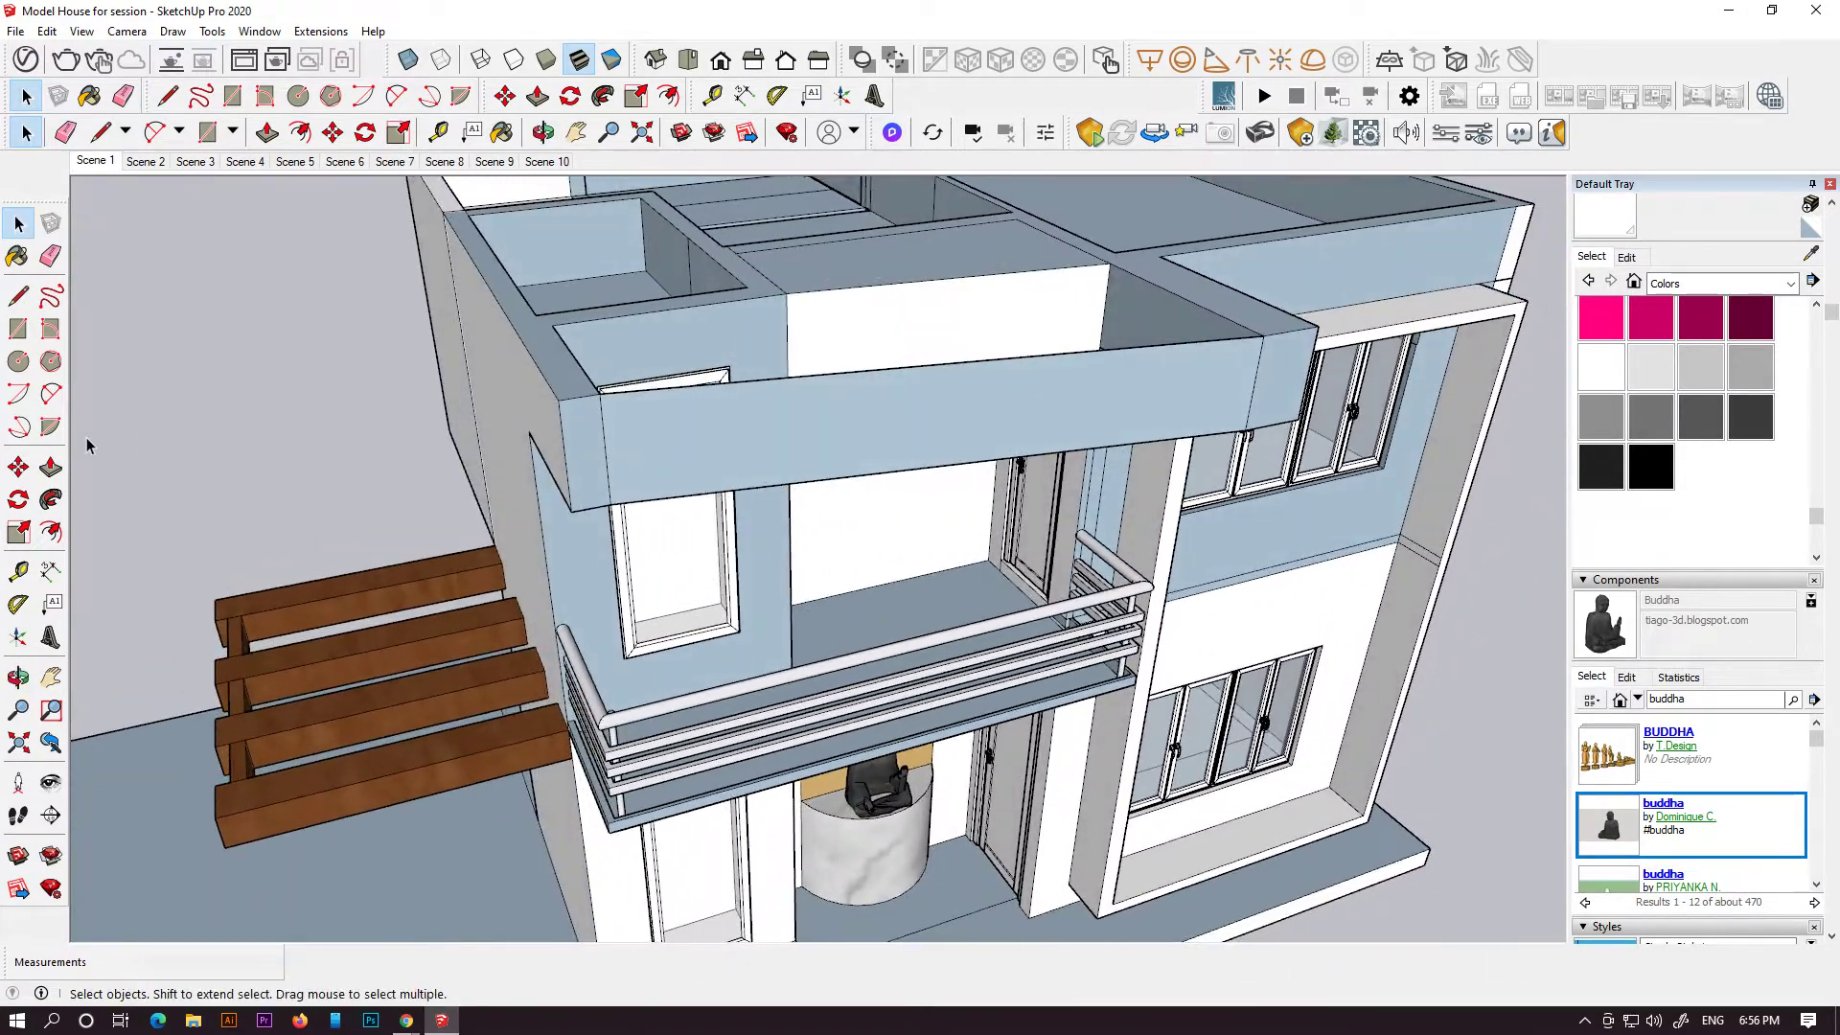
# - Push/Pull the front fascia face outward about 5/8" to give it thickness
pyautogui.click(51, 467)
pyautogui.click(690, 424)
pyautogui.click(612, 452)
# - Extend the fascia's pergola-side end with Push/Pull until it is flush with the outer face of the adjoining beam
pyautogui.moveTo(612, 453); pyautogui.dragTo(952, 479, button='middle')
pyautogui.scroll(3, 929, 469)
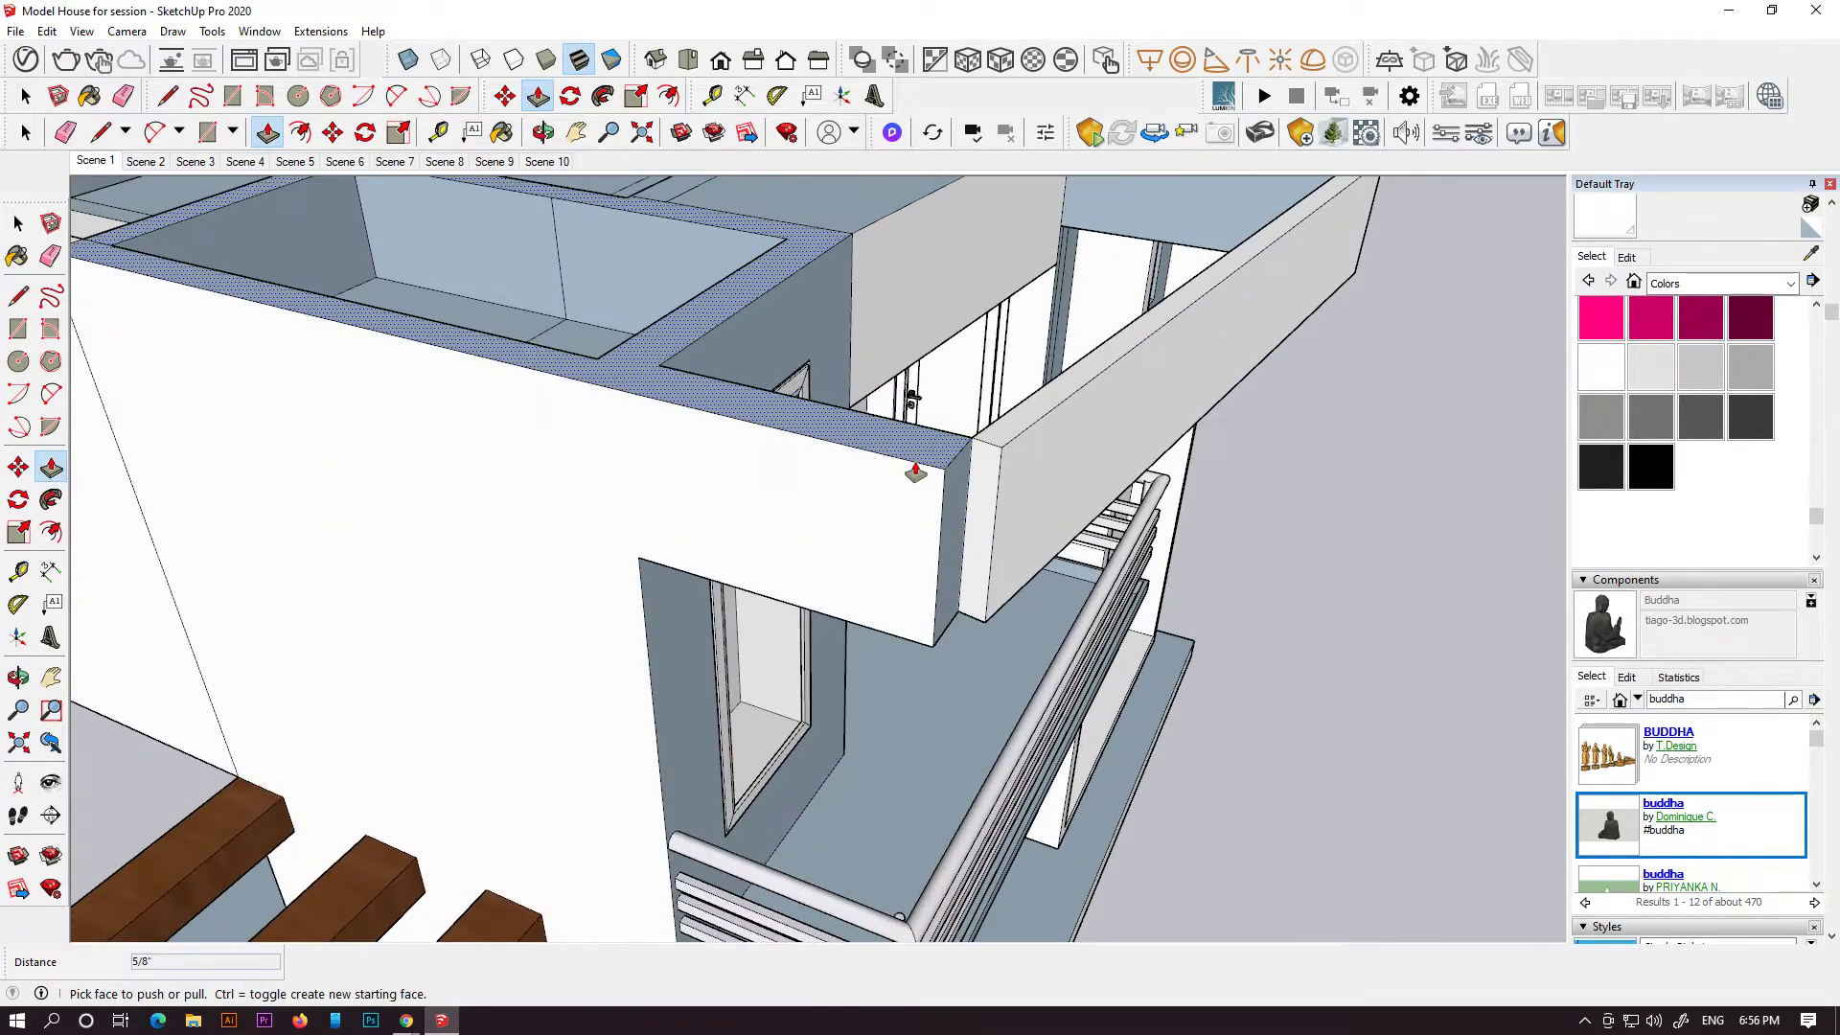
pyautogui.click(953, 506)
pyautogui.click(942, 502)
pyautogui.scroll(-3, 943, 502)
# - Extend the fascia's window-frame end with Push/Pull so it covers the full width of the beam on that side
pyautogui.moveTo(1130, 594); pyautogui.dragTo(555, 511, button='middle')
pyautogui.scroll(3, 670, 469)
pyautogui.click(670, 487)
pyautogui.click(668, 500)
pyautogui.click(694, 512)
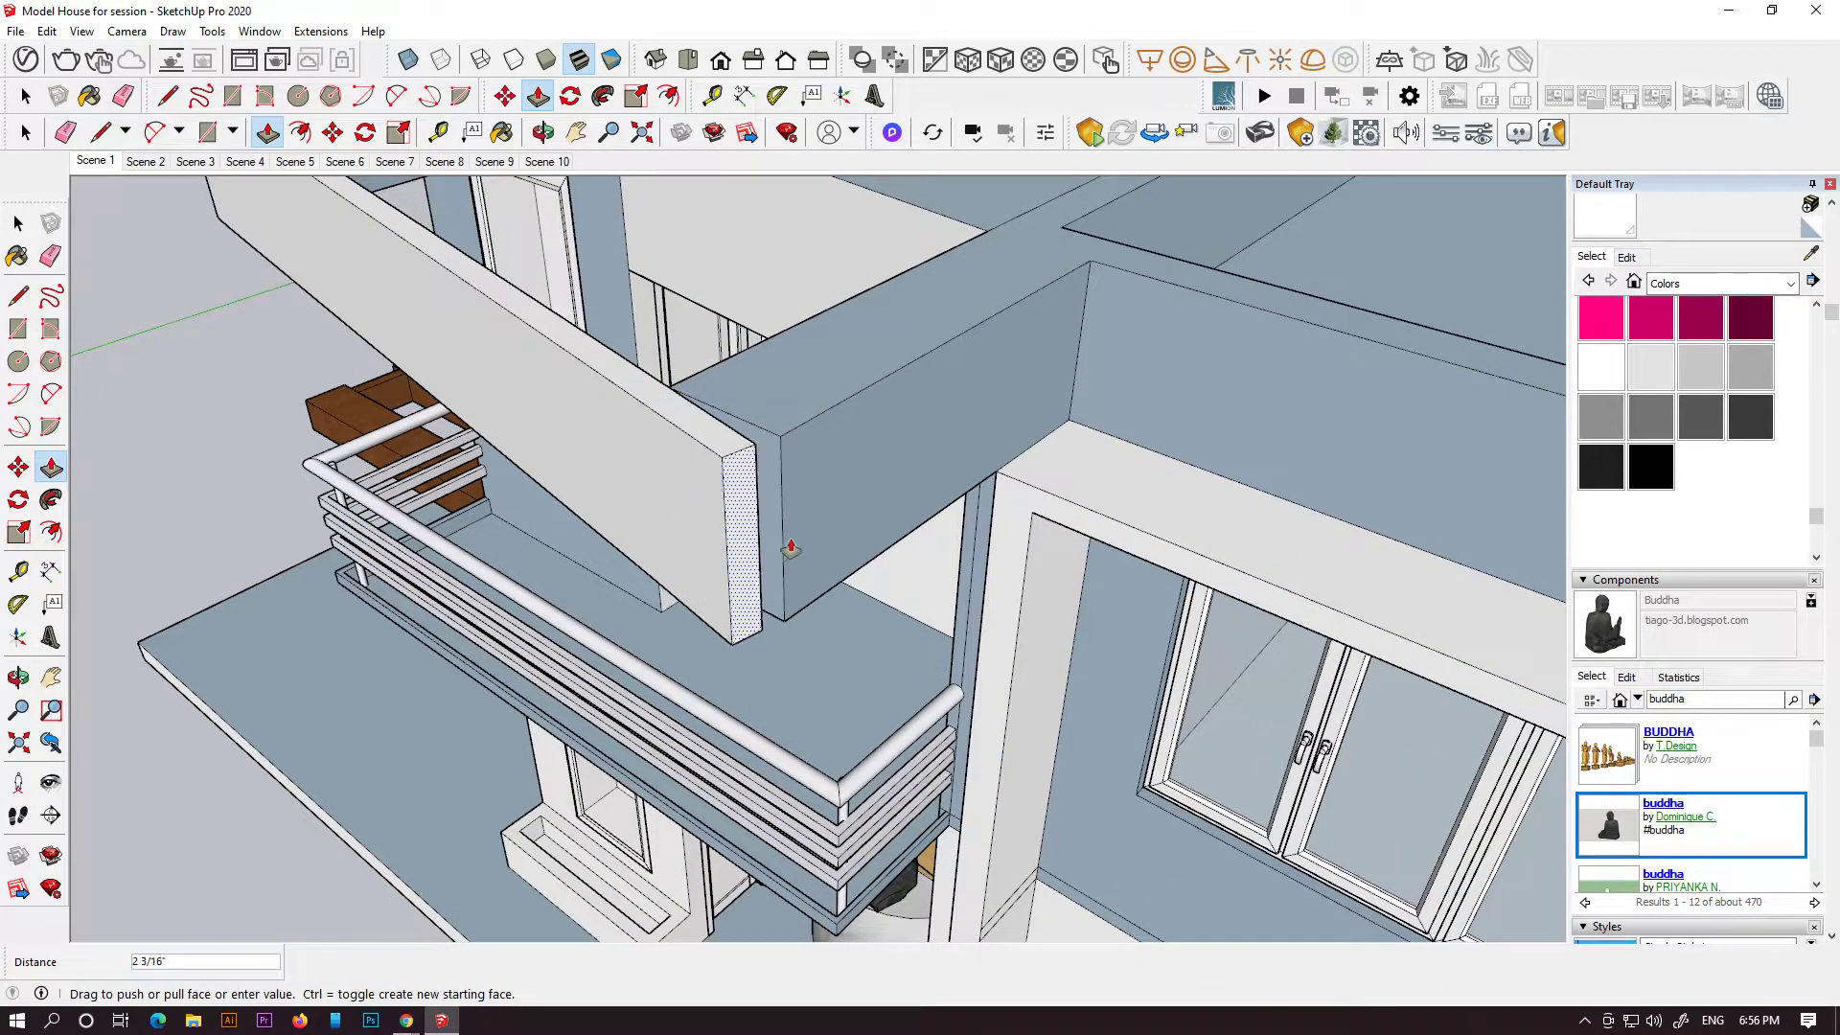
pyautogui.click(801, 456)
pyautogui.scroll(-10, 801, 451)
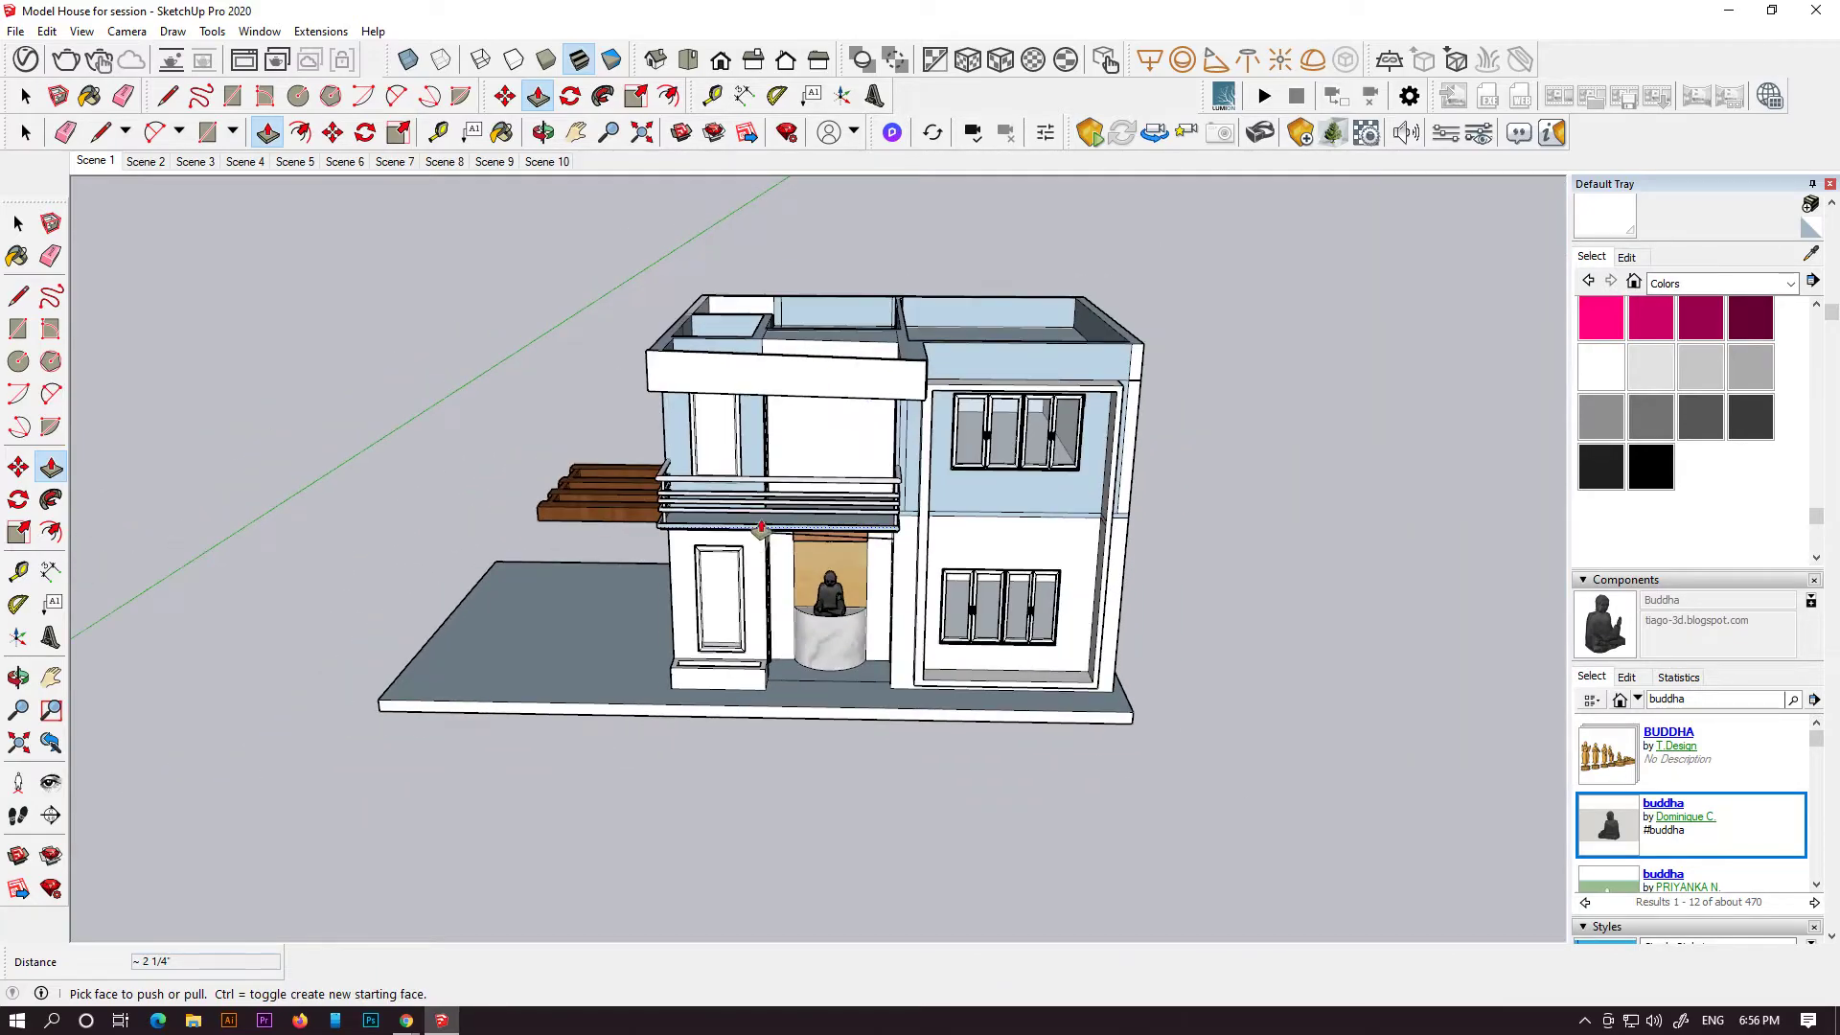
pyautogui.moveTo(761, 527); pyautogui.dragTo(834, 403, button='middle')
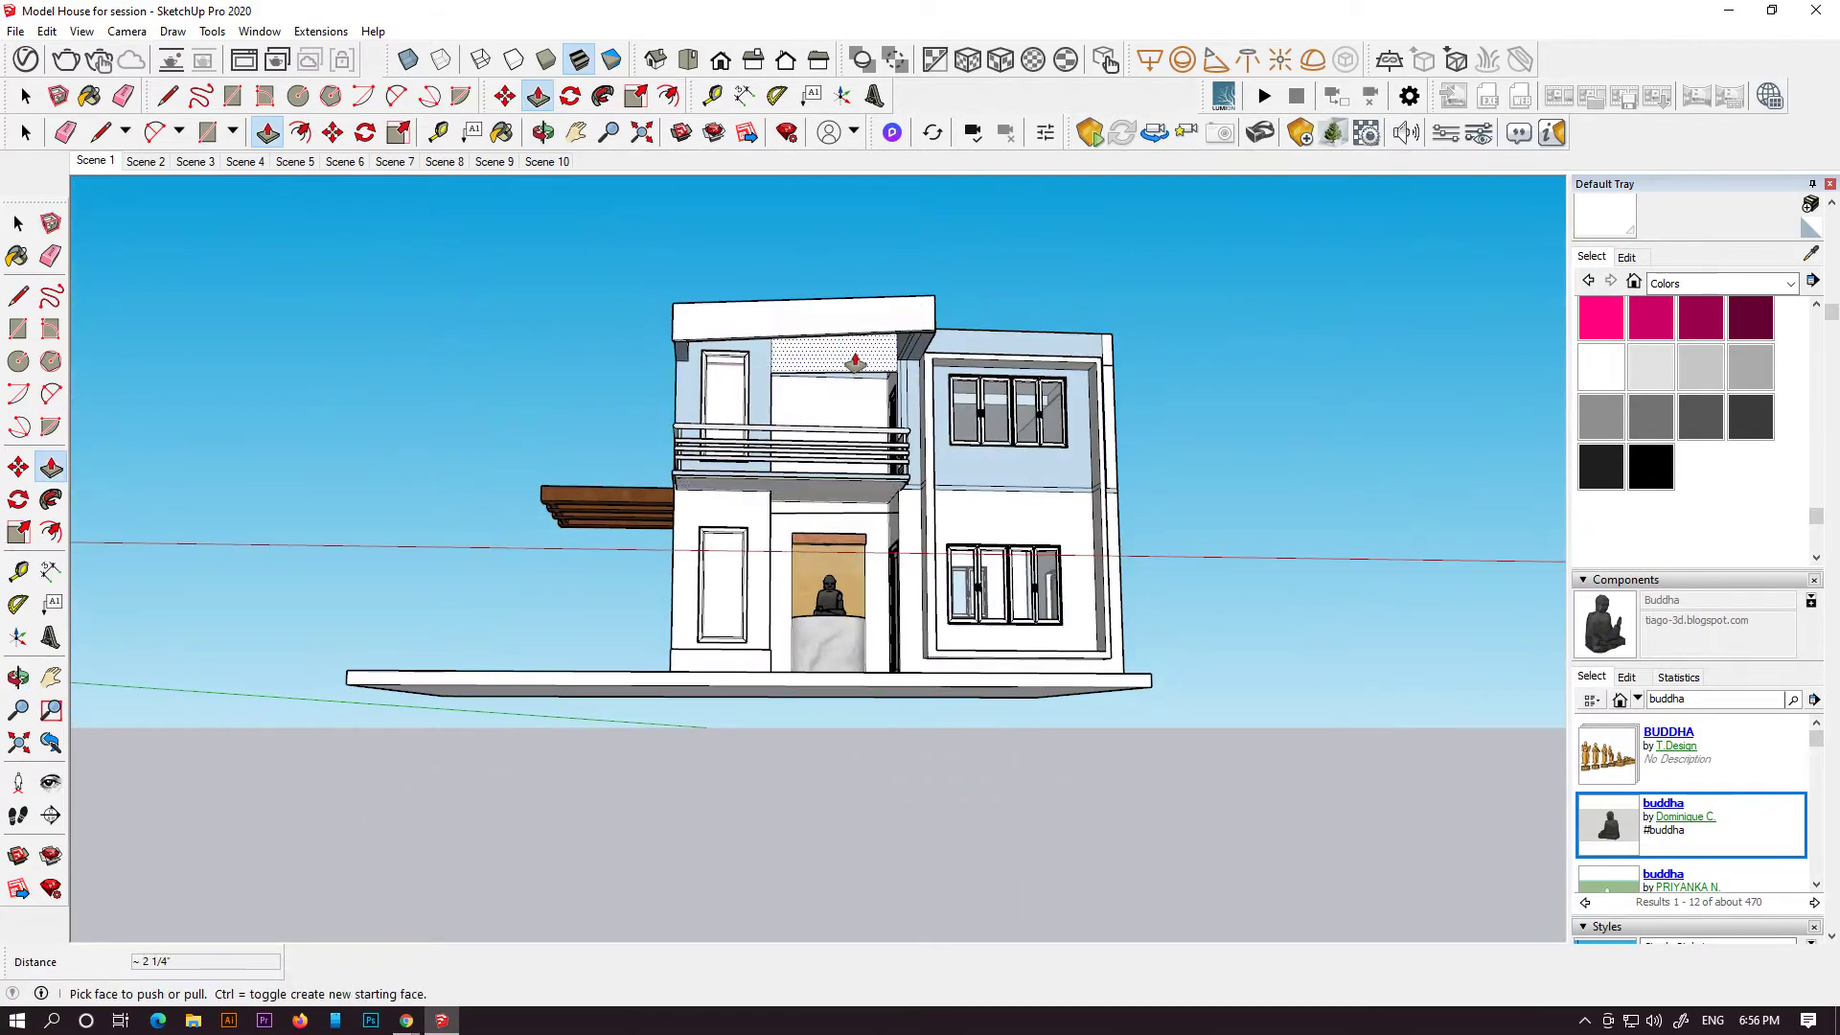
# - Close the roof opening between the two beams and the fascia by drawing a line across it, and erase the dividing line
pyautogui.scroll(5, 843, 393)
pyautogui.scroll(-5, 859, 388)
pyautogui.moveTo(763, 320); pyautogui.dragTo(671, 622, button='middle')
pyautogui.click(392, 500)
pyautogui.click(1082, 672)
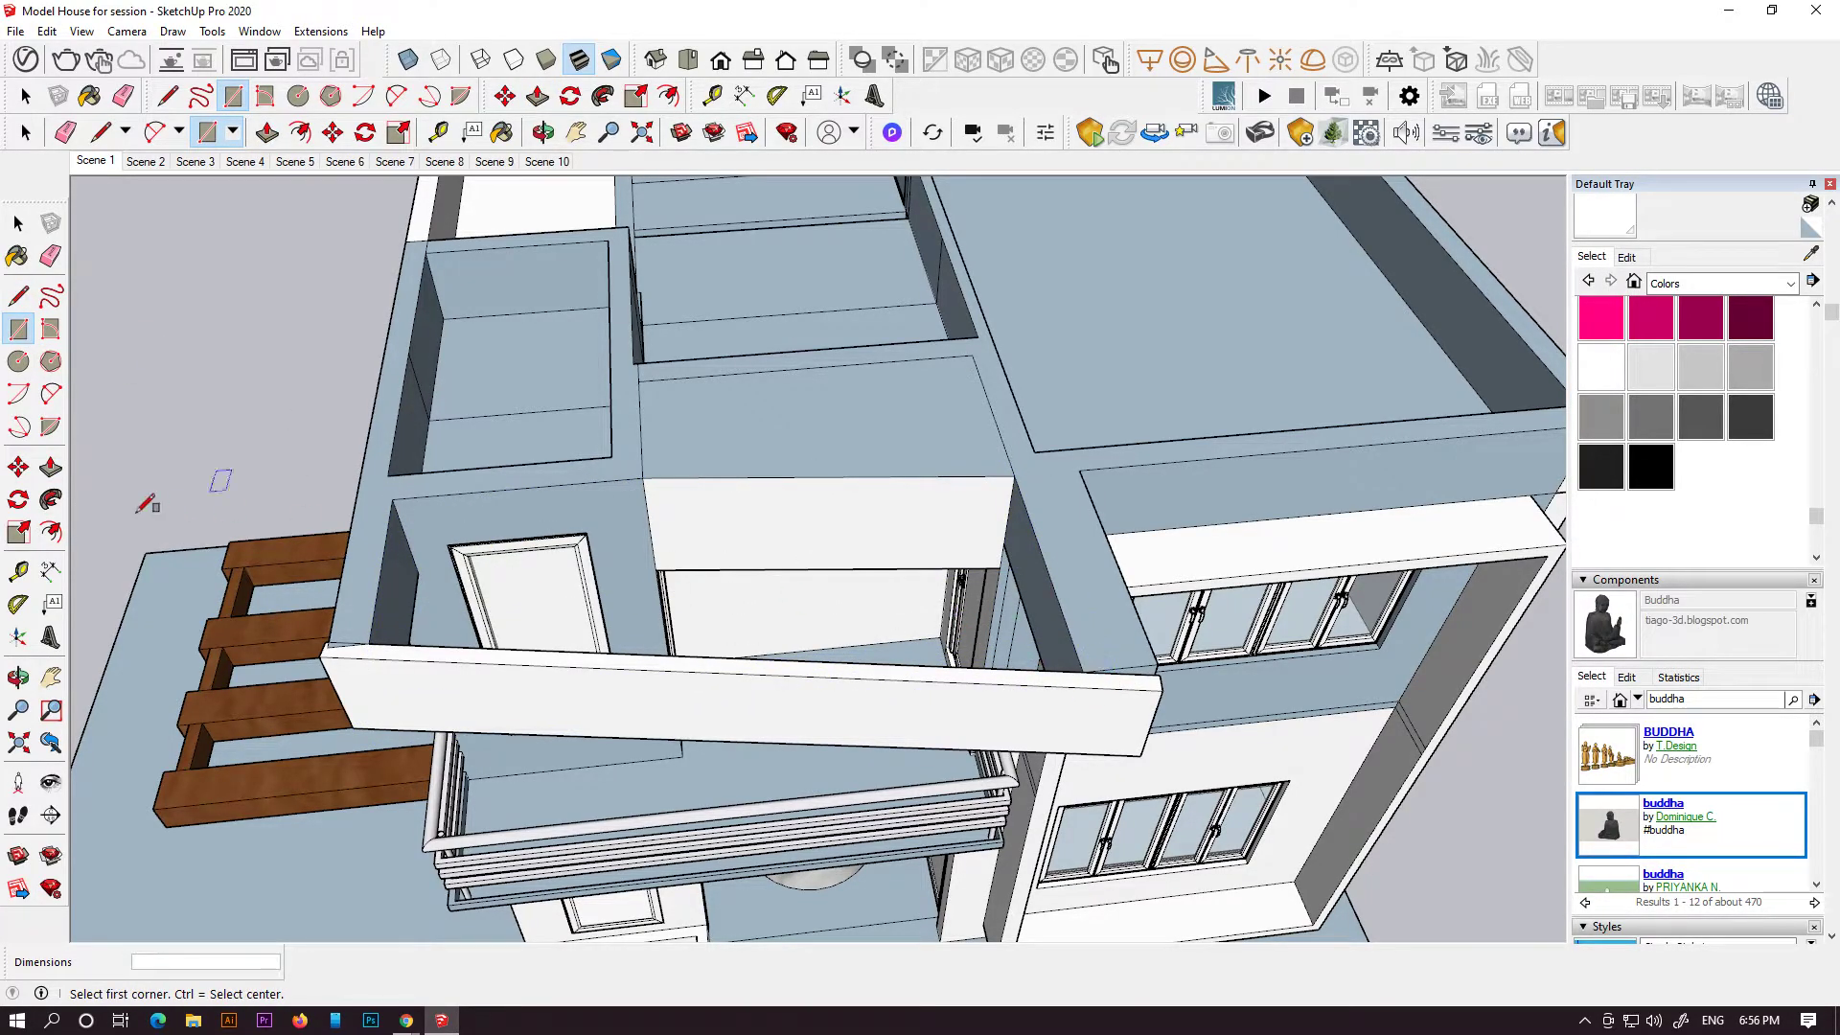
pyautogui.click(20, 298)
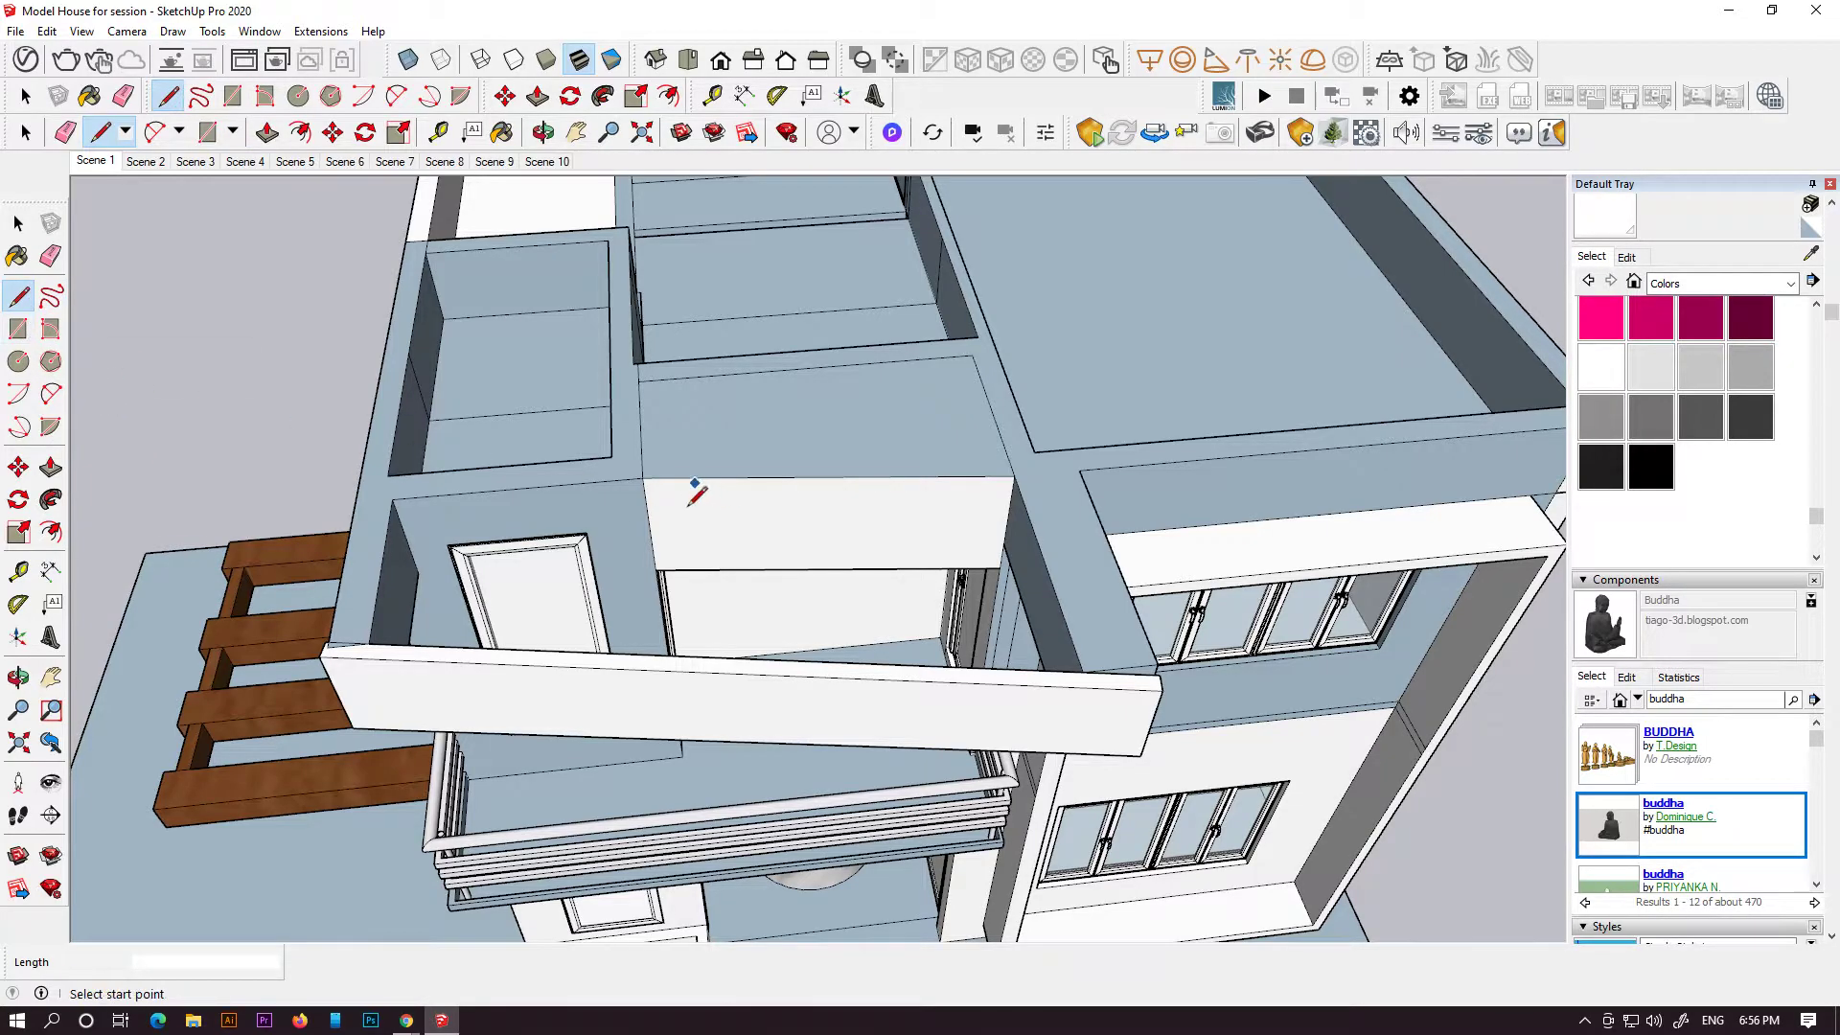
pyautogui.click(1074, 650)
pyautogui.press('e')
pyautogui.click(842, 560)
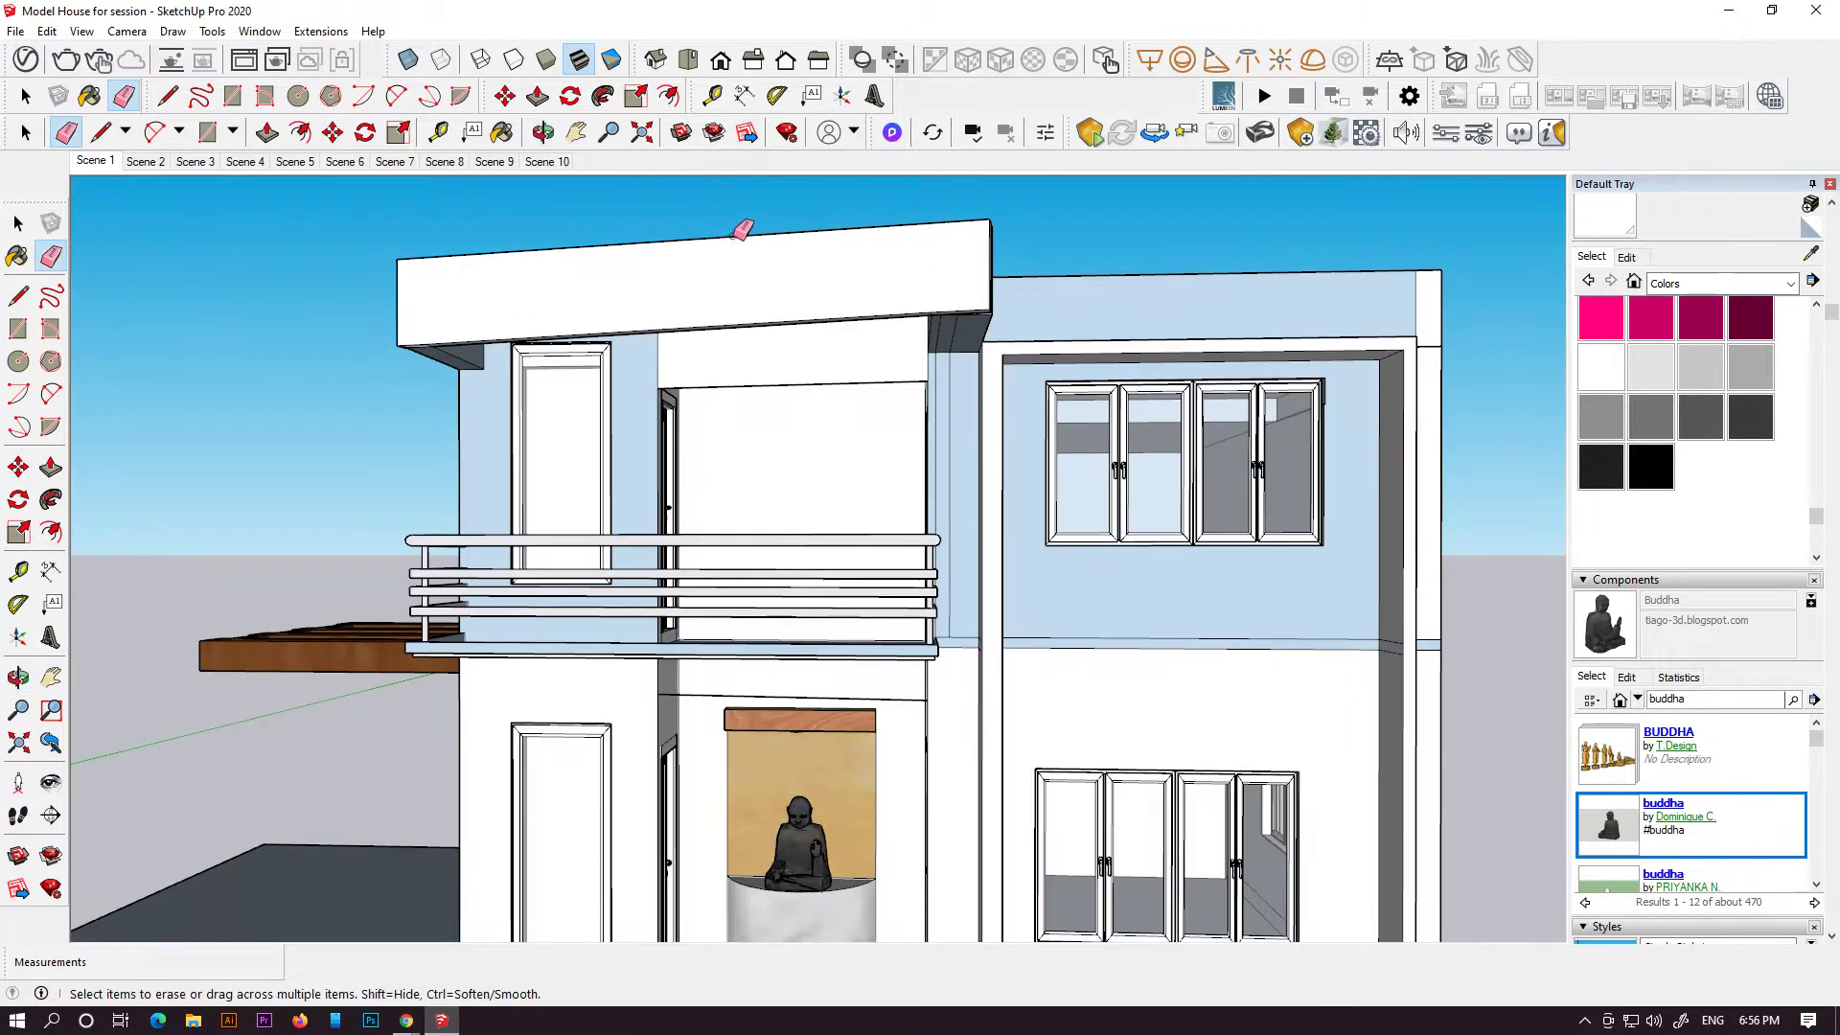
pyautogui.moveTo(742, 230); pyautogui.dragTo(977, 549, button='middle')
pyautogui.scroll(5, 762, 586)
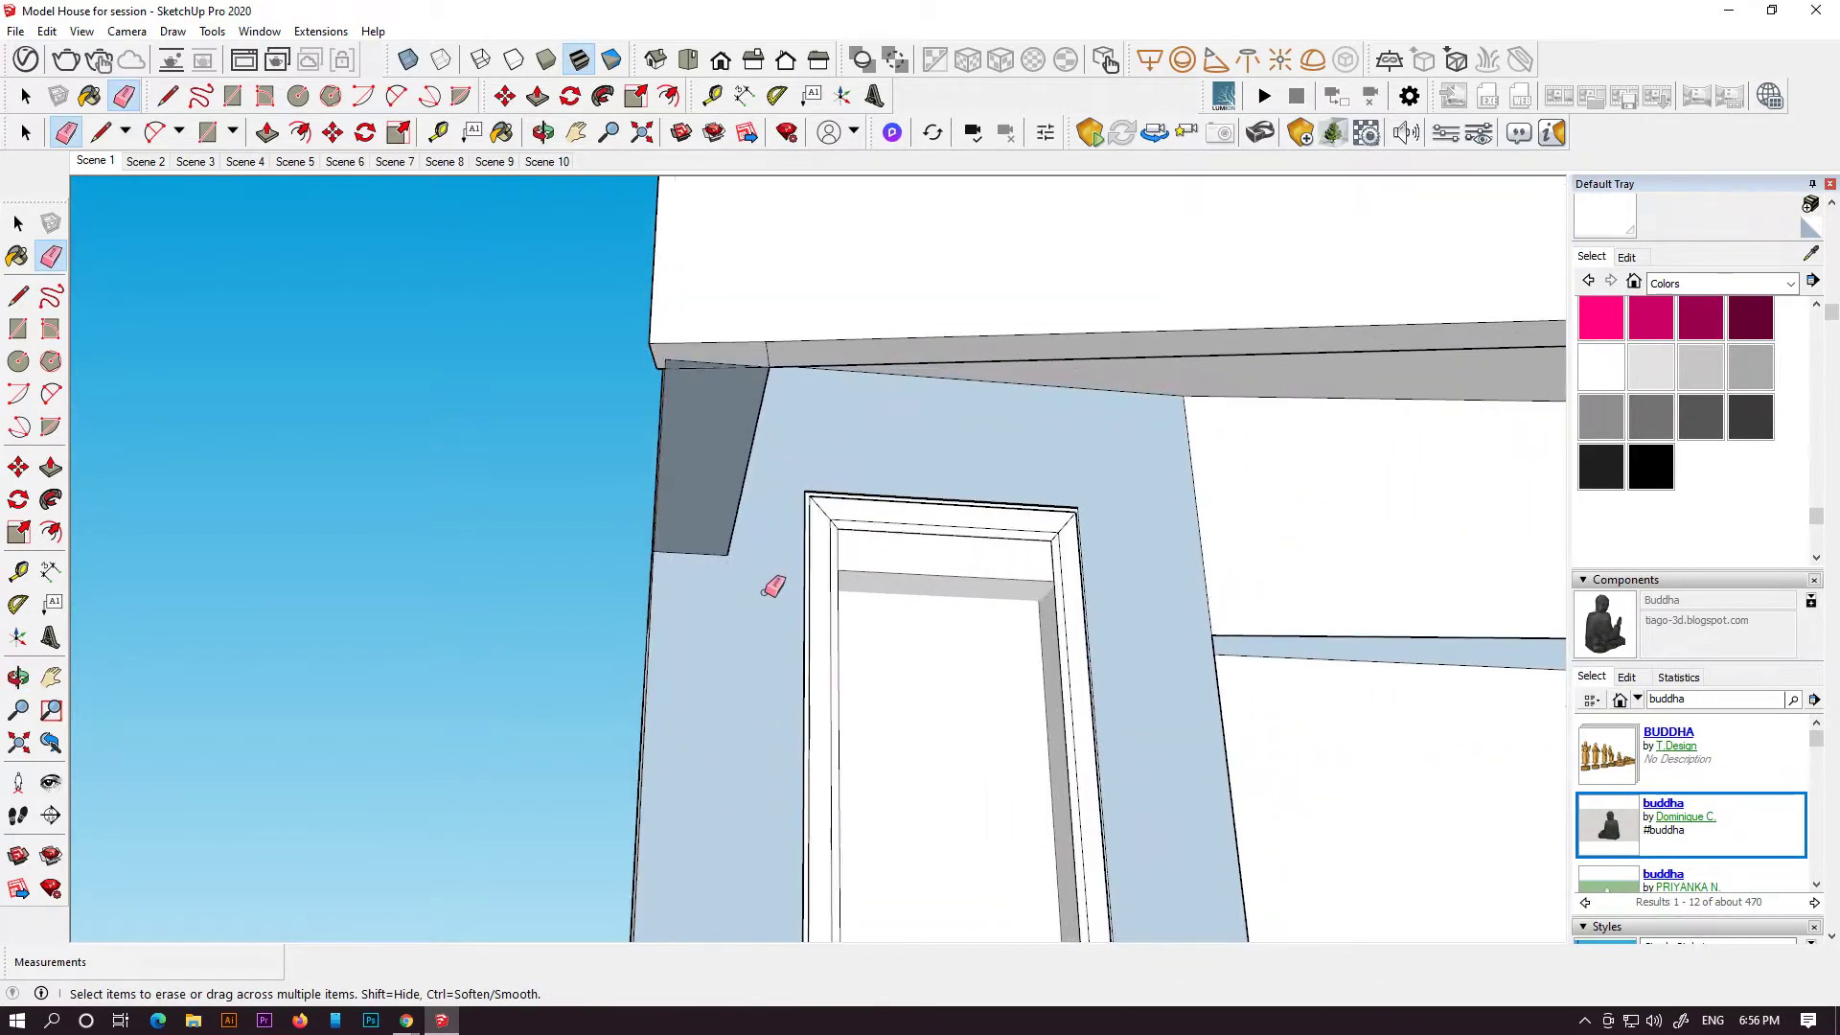
# - Draw two concentric circles on the underside of the canopy's window-side beam, with radii of about 7/16' and 1/4'
pyautogui.keyDown('shift'); pyautogui.moveTo(726, 586); pyautogui.dragTo(648, 609, button='middle'); pyautogui.keyUp('shift')
pyautogui.click(19, 361)
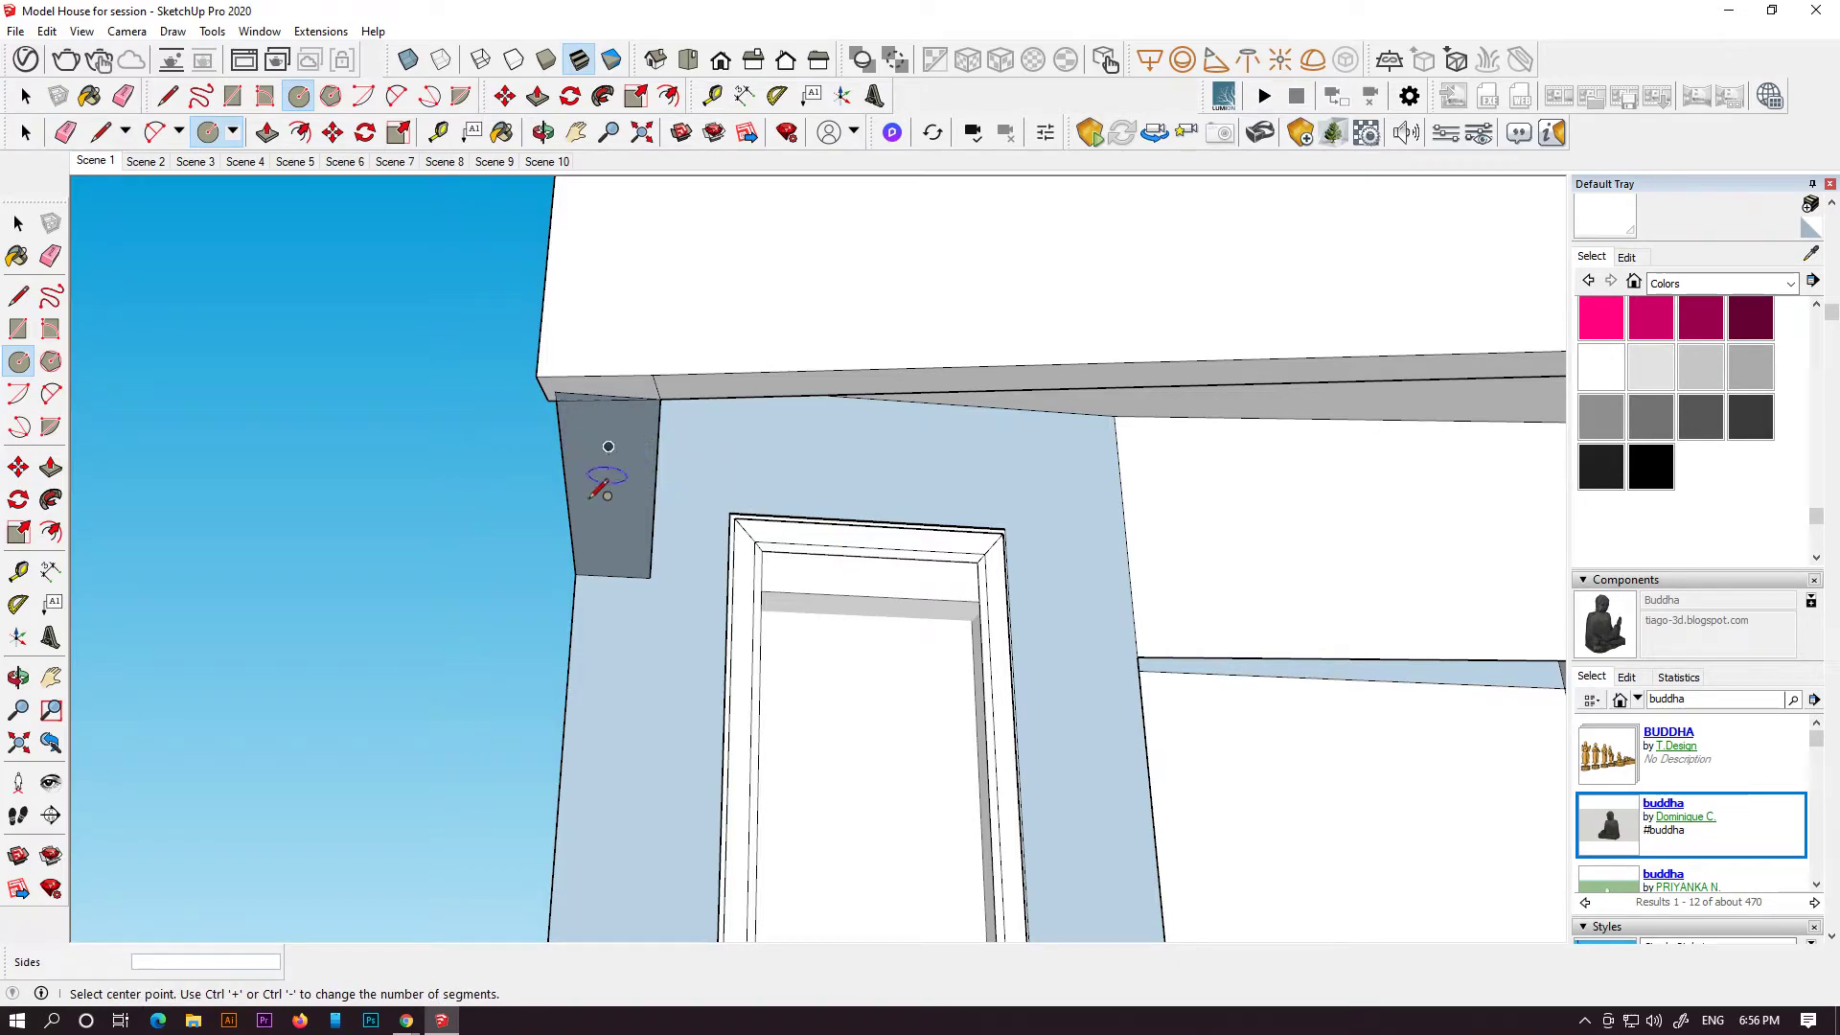
pyautogui.scroll(2, 604, 465)
pyautogui.click(606, 433)
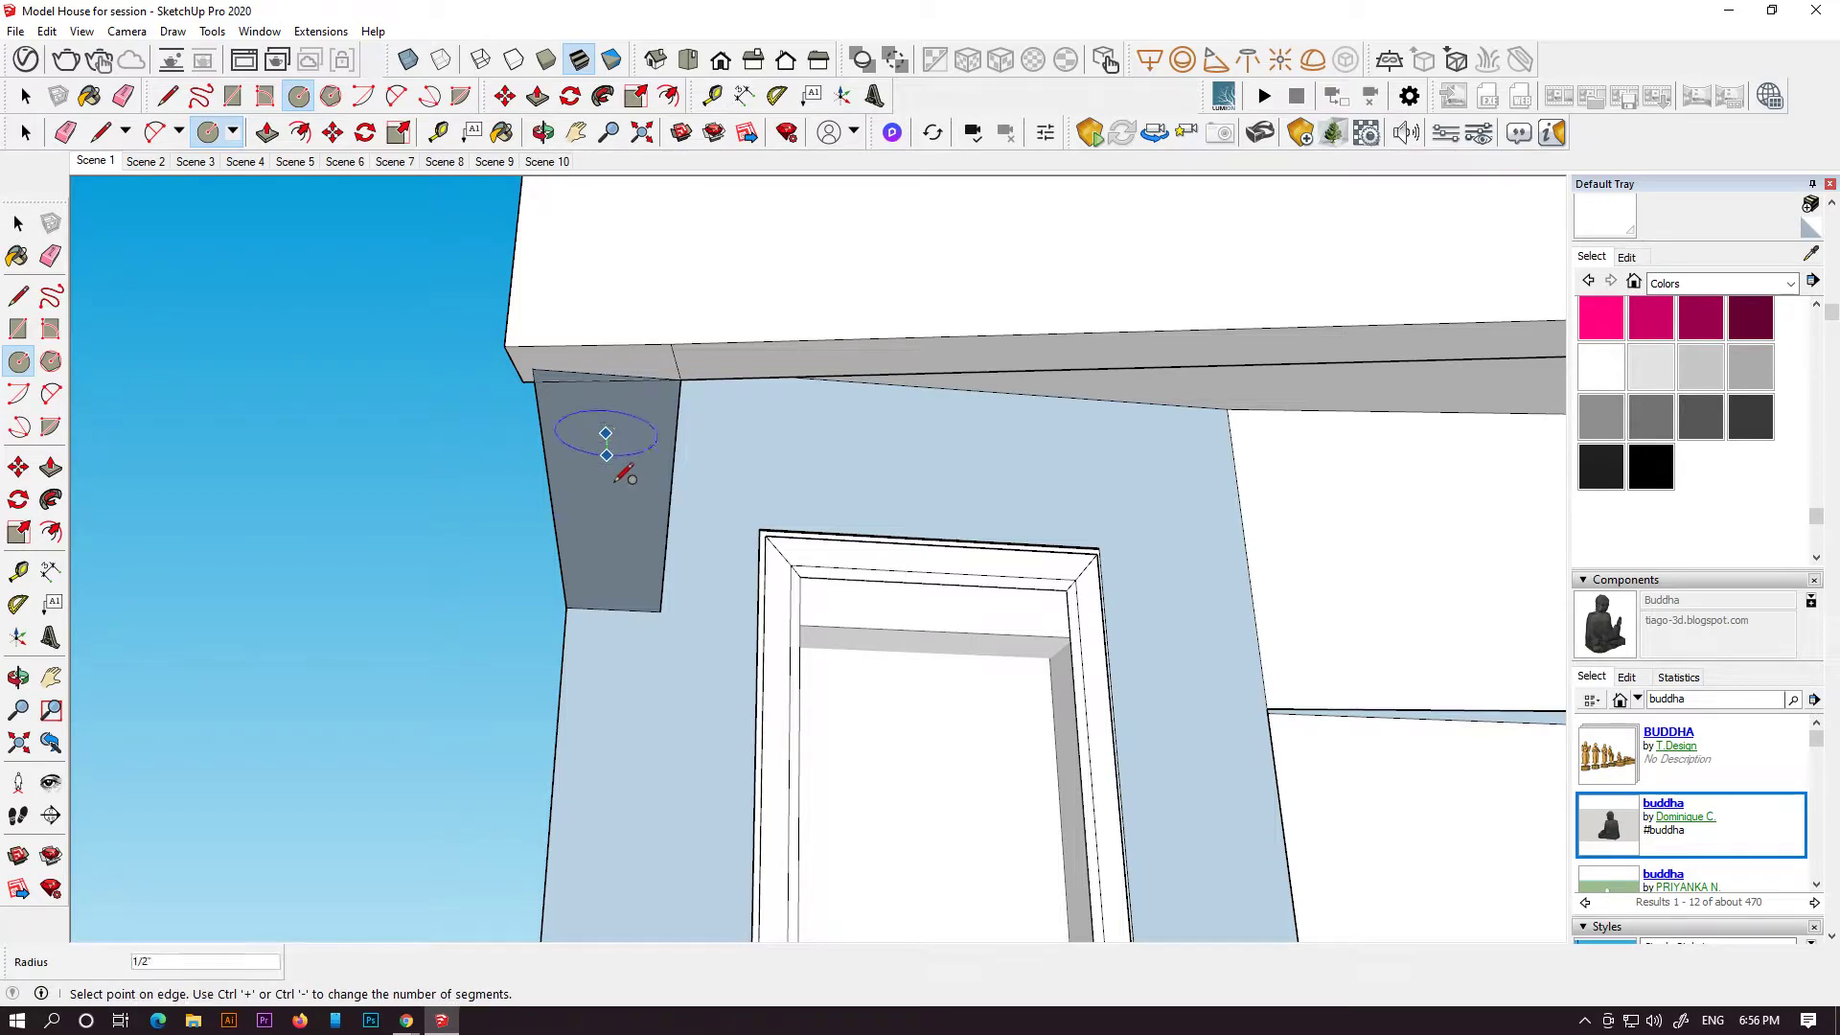
pyautogui.click(607, 451)
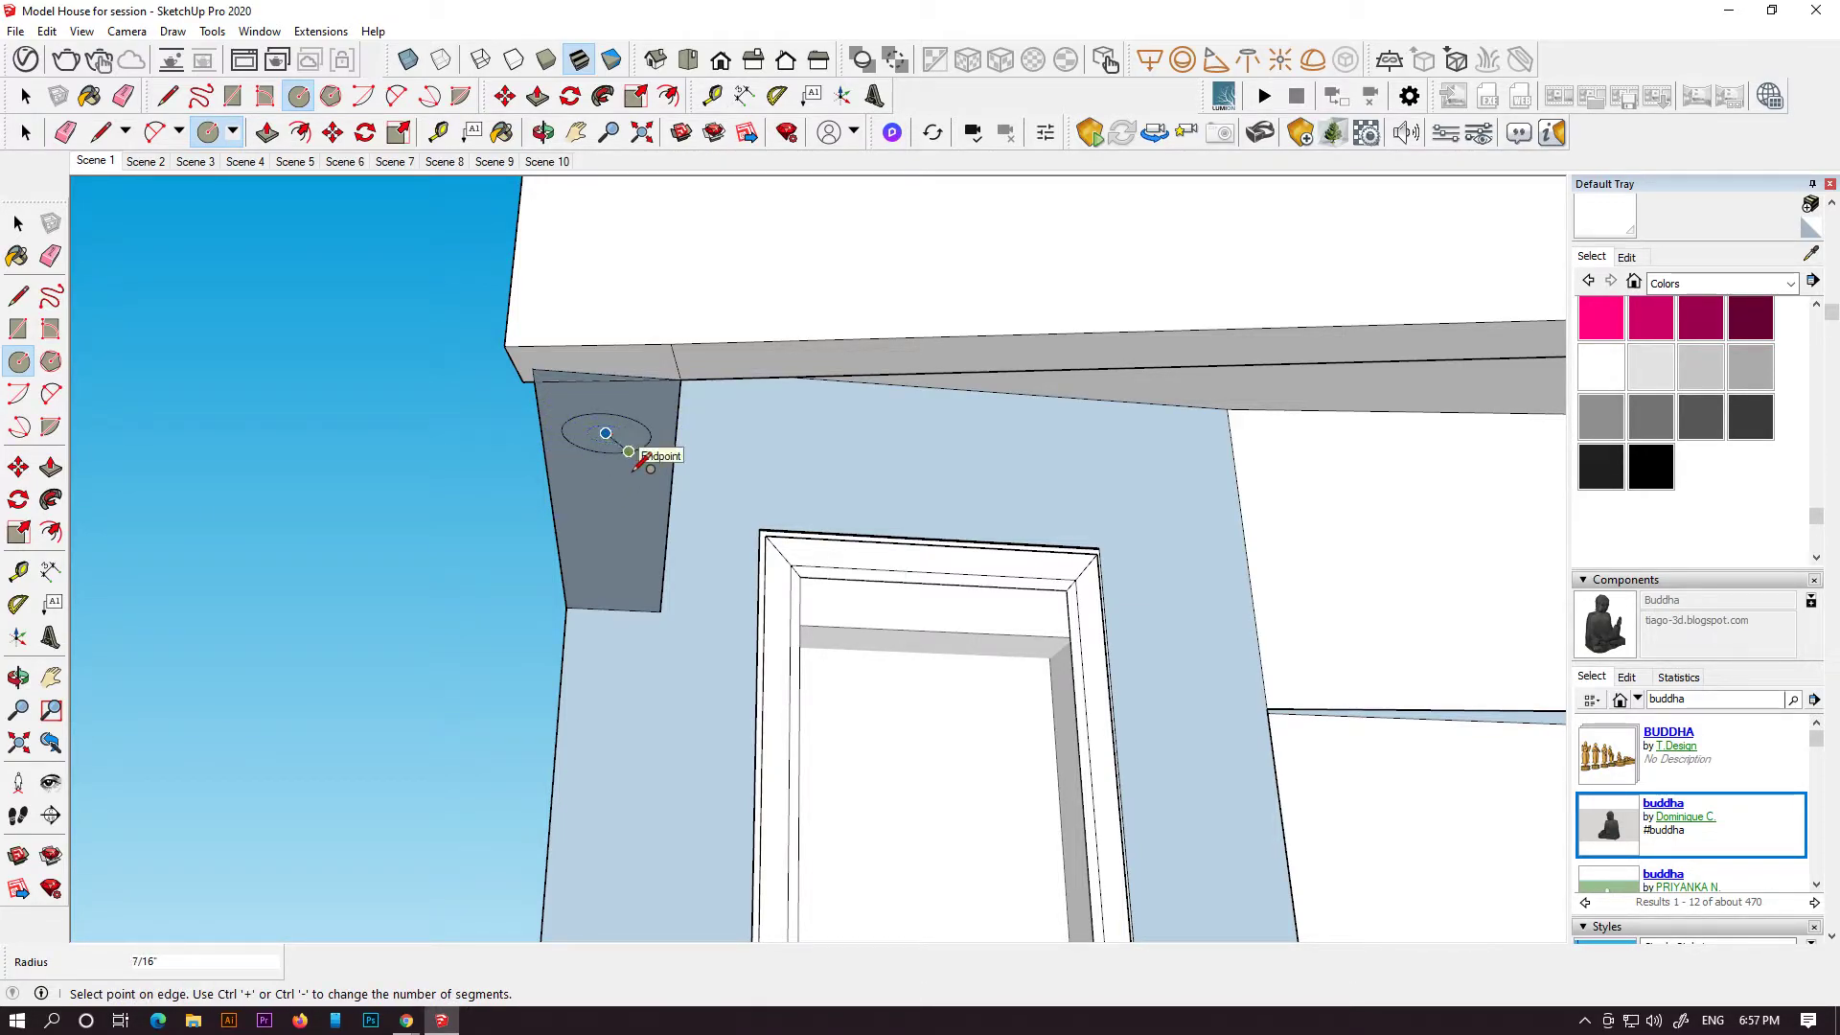
pyautogui.scroll(1, 640, 464)
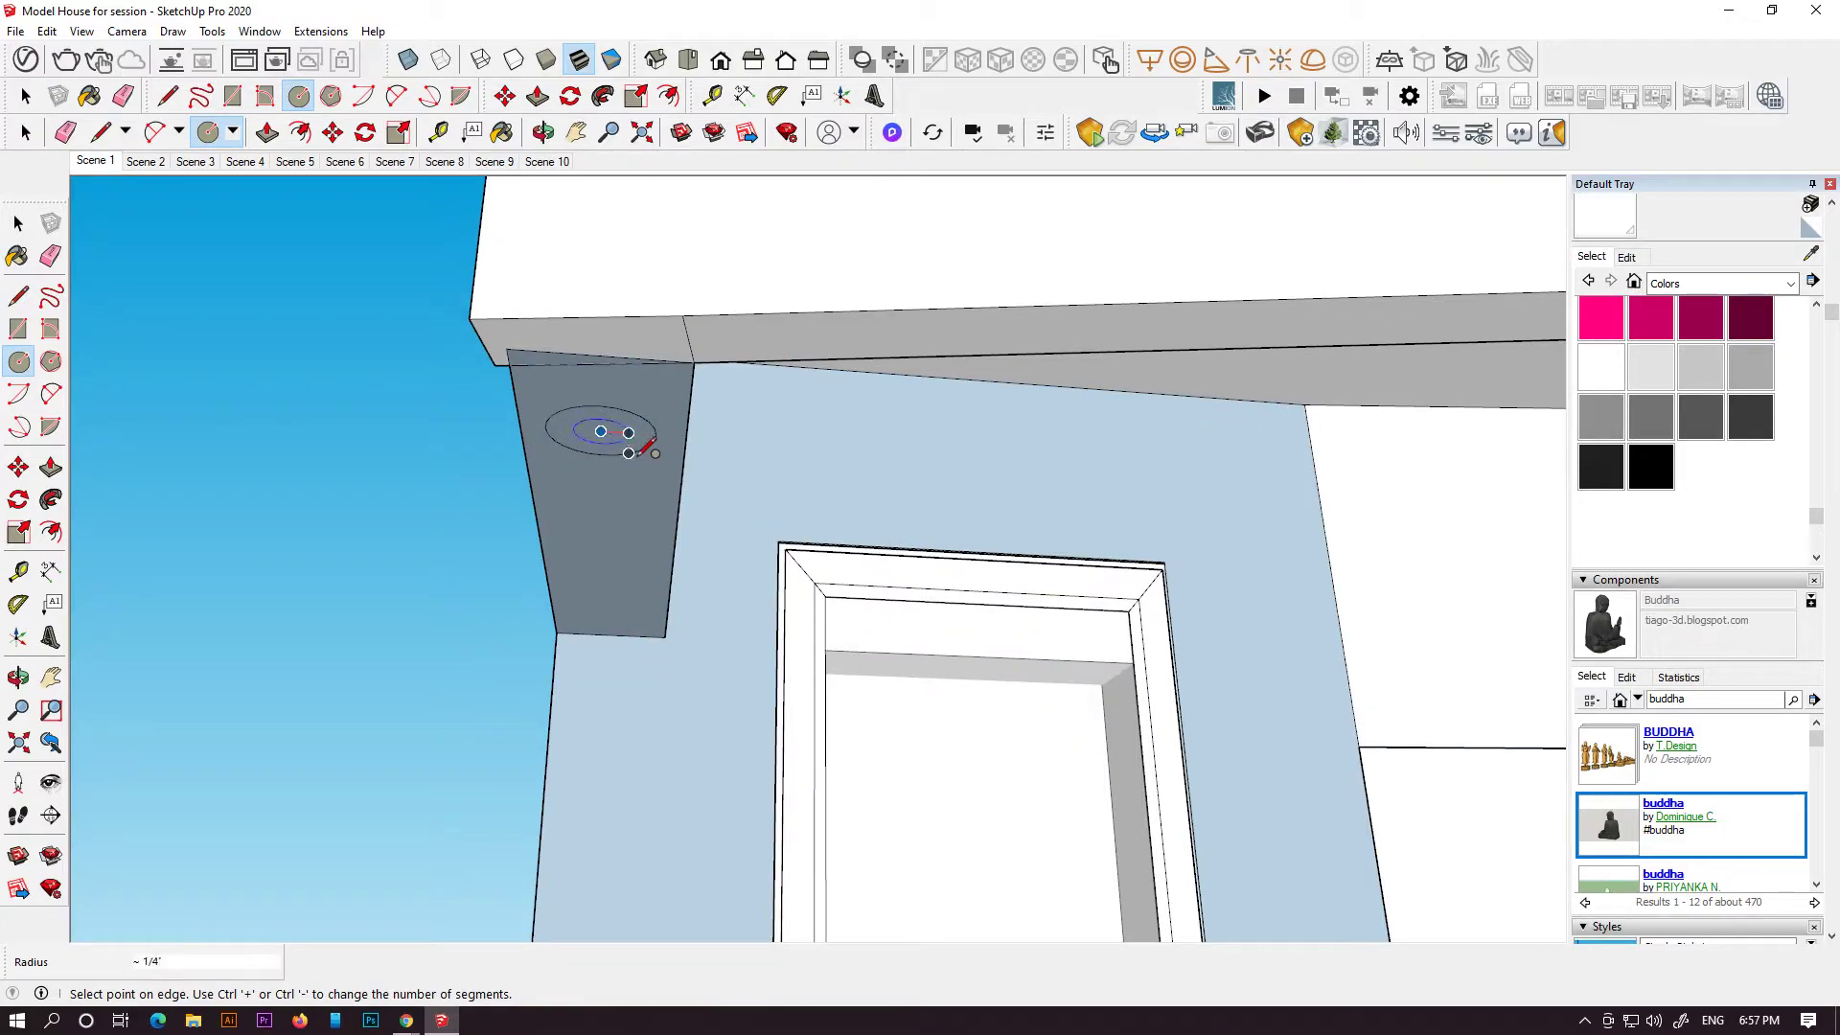
# - Paint the inner circle white and the surrounding ring light grey, and Push/Pull the ring slightly downward to form a downlight
pyautogui.click(1620, 377)
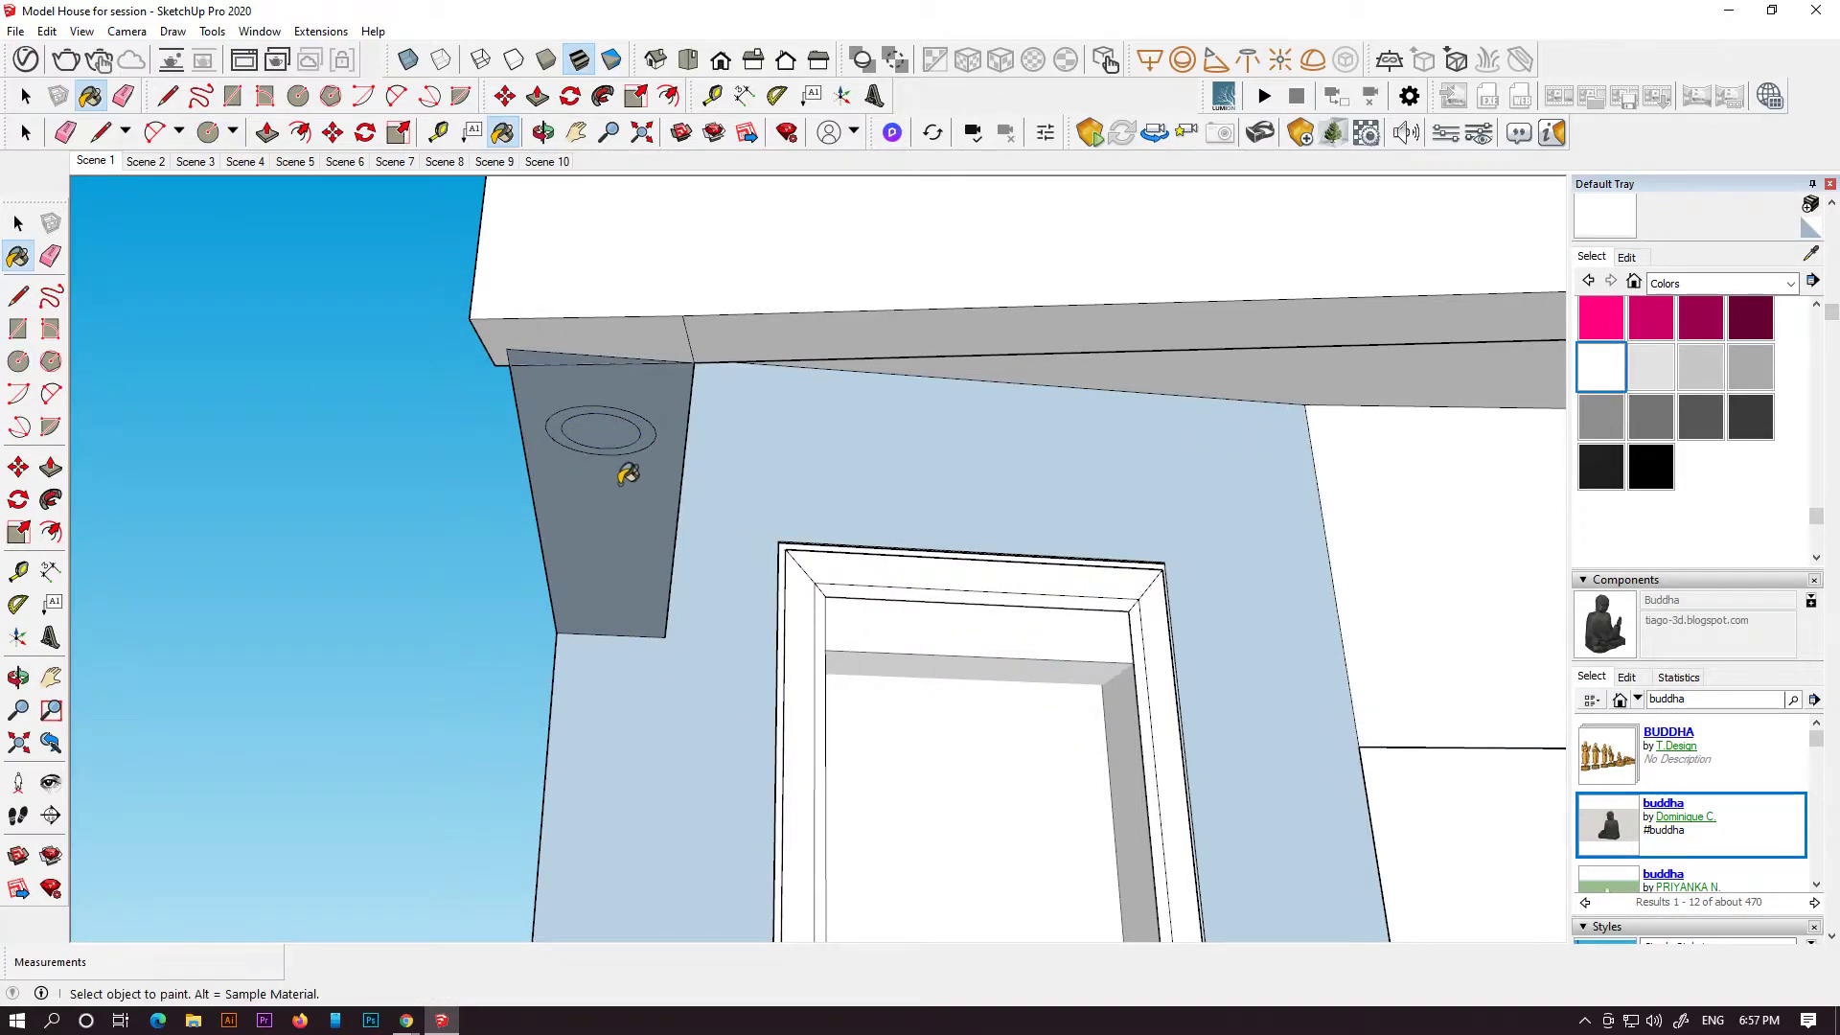
pyautogui.click(1642, 379)
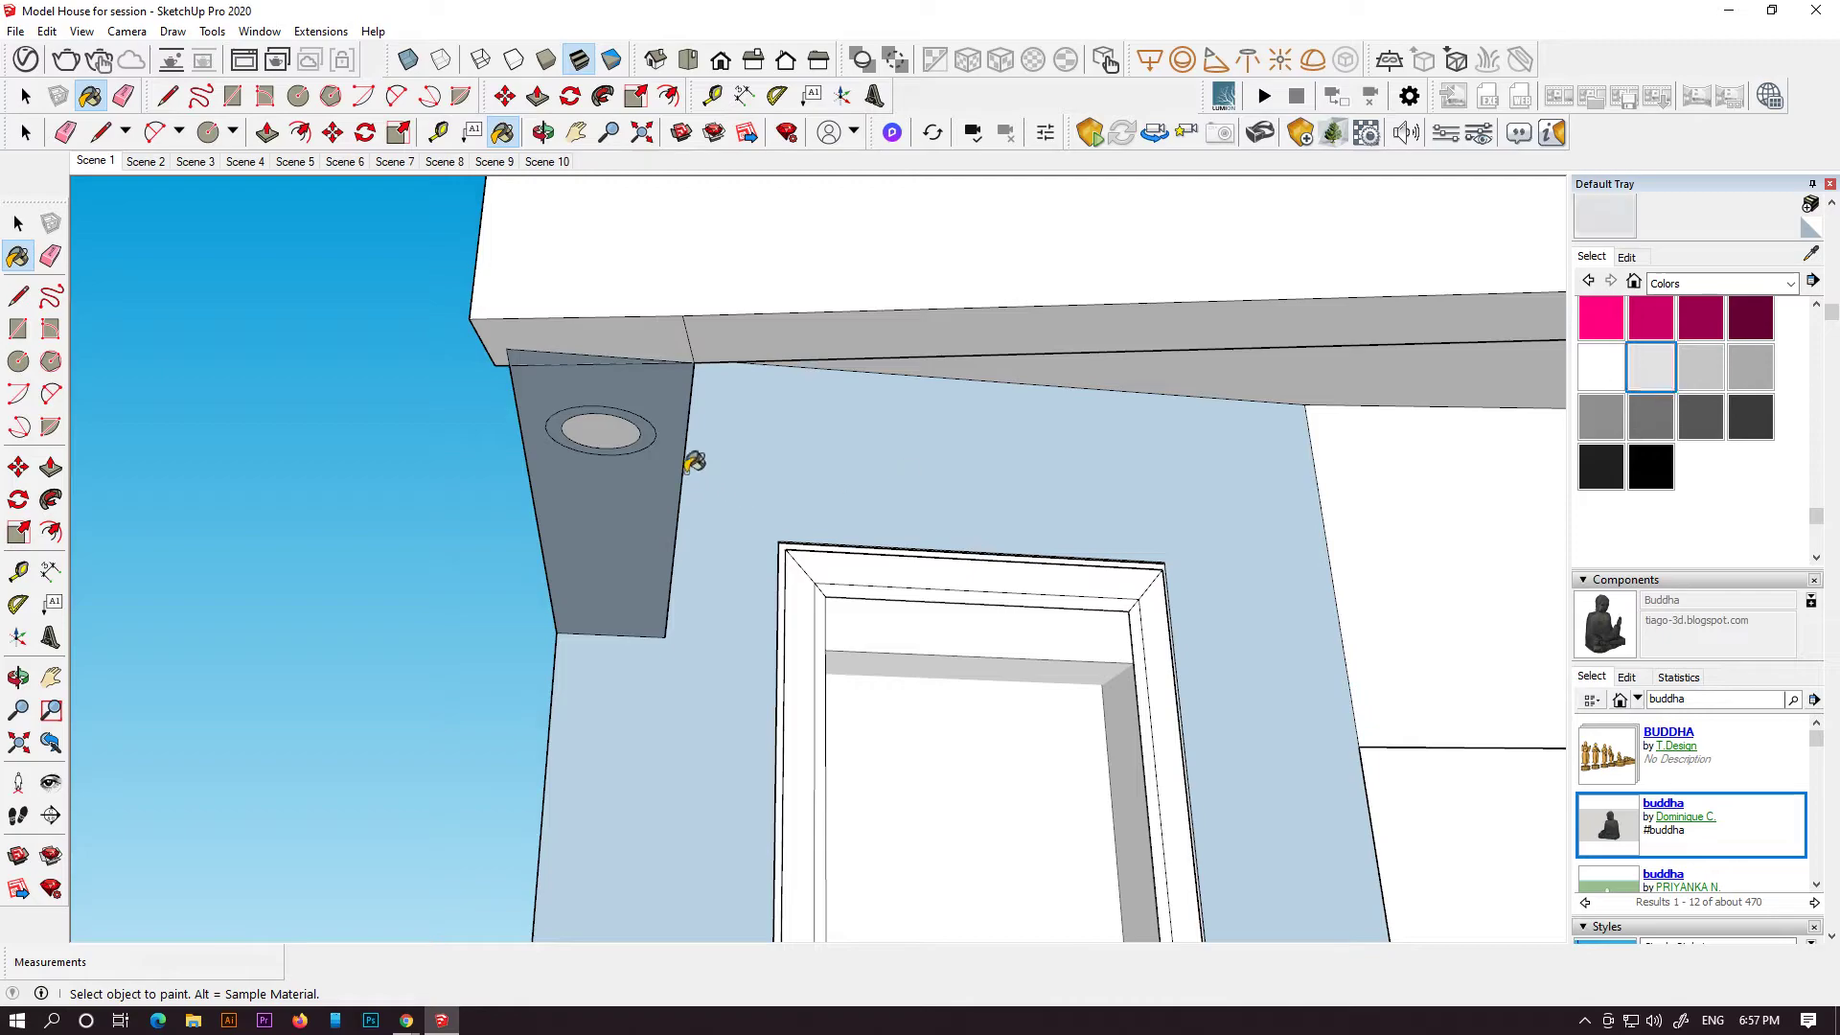
pyautogui.click(51, 467)
pyautogui.click(664, 440)
pyautogui.click(459, 443)
pyautogui.click(23, 222)
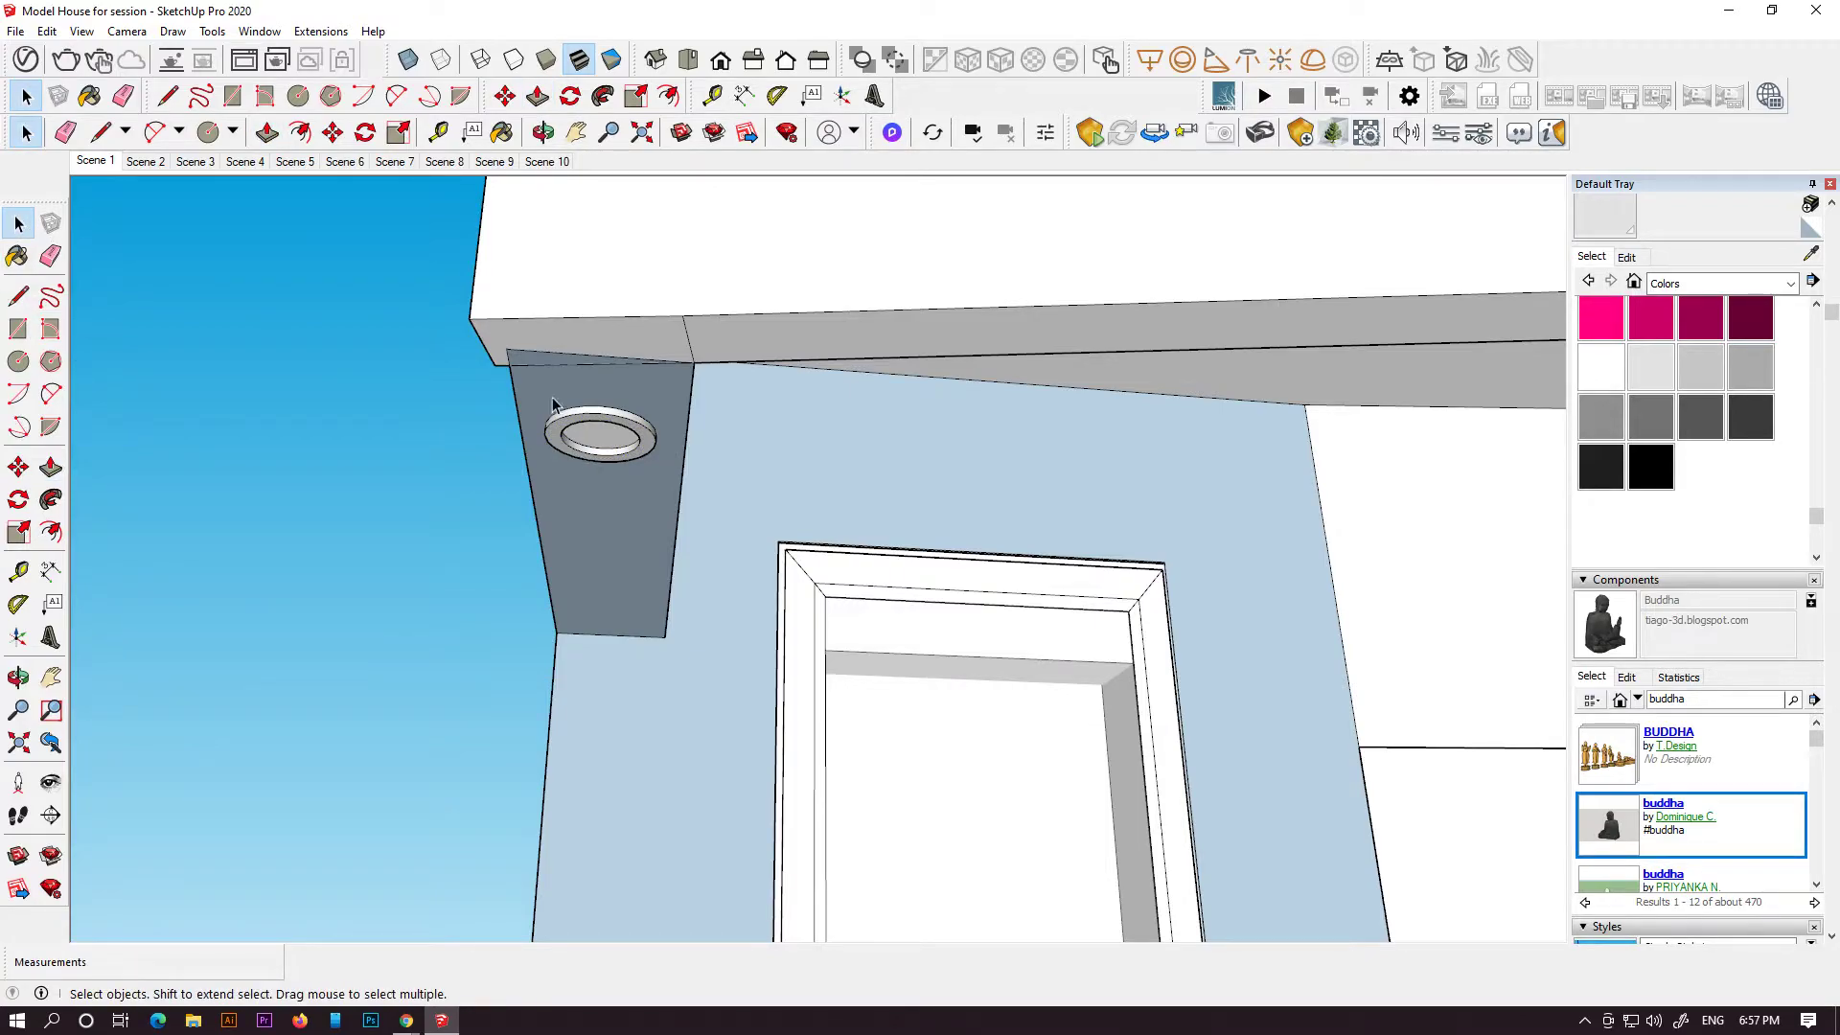
# - Make the downlight's ring and disc into a component named "Component light"
pyautogui.doubleClick(632, 448)
pyautogui.rightClick(616, 441)
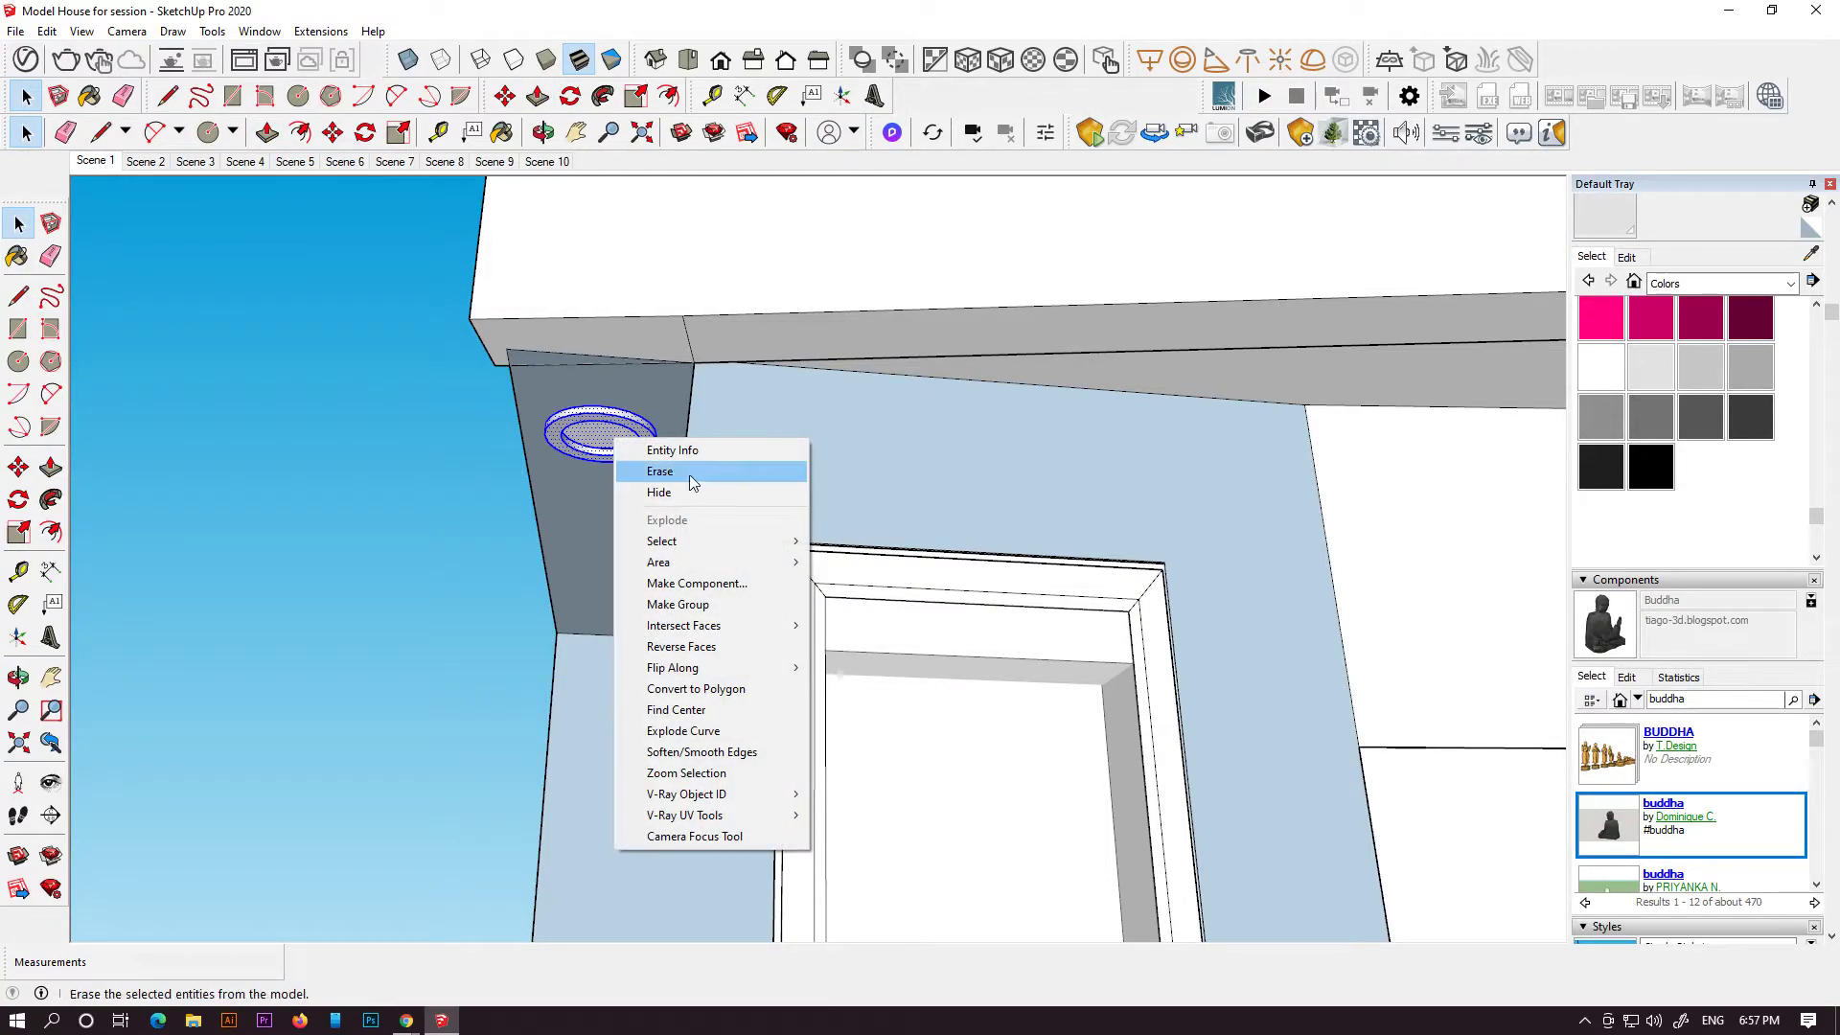
pyautogui.click(706, 582)
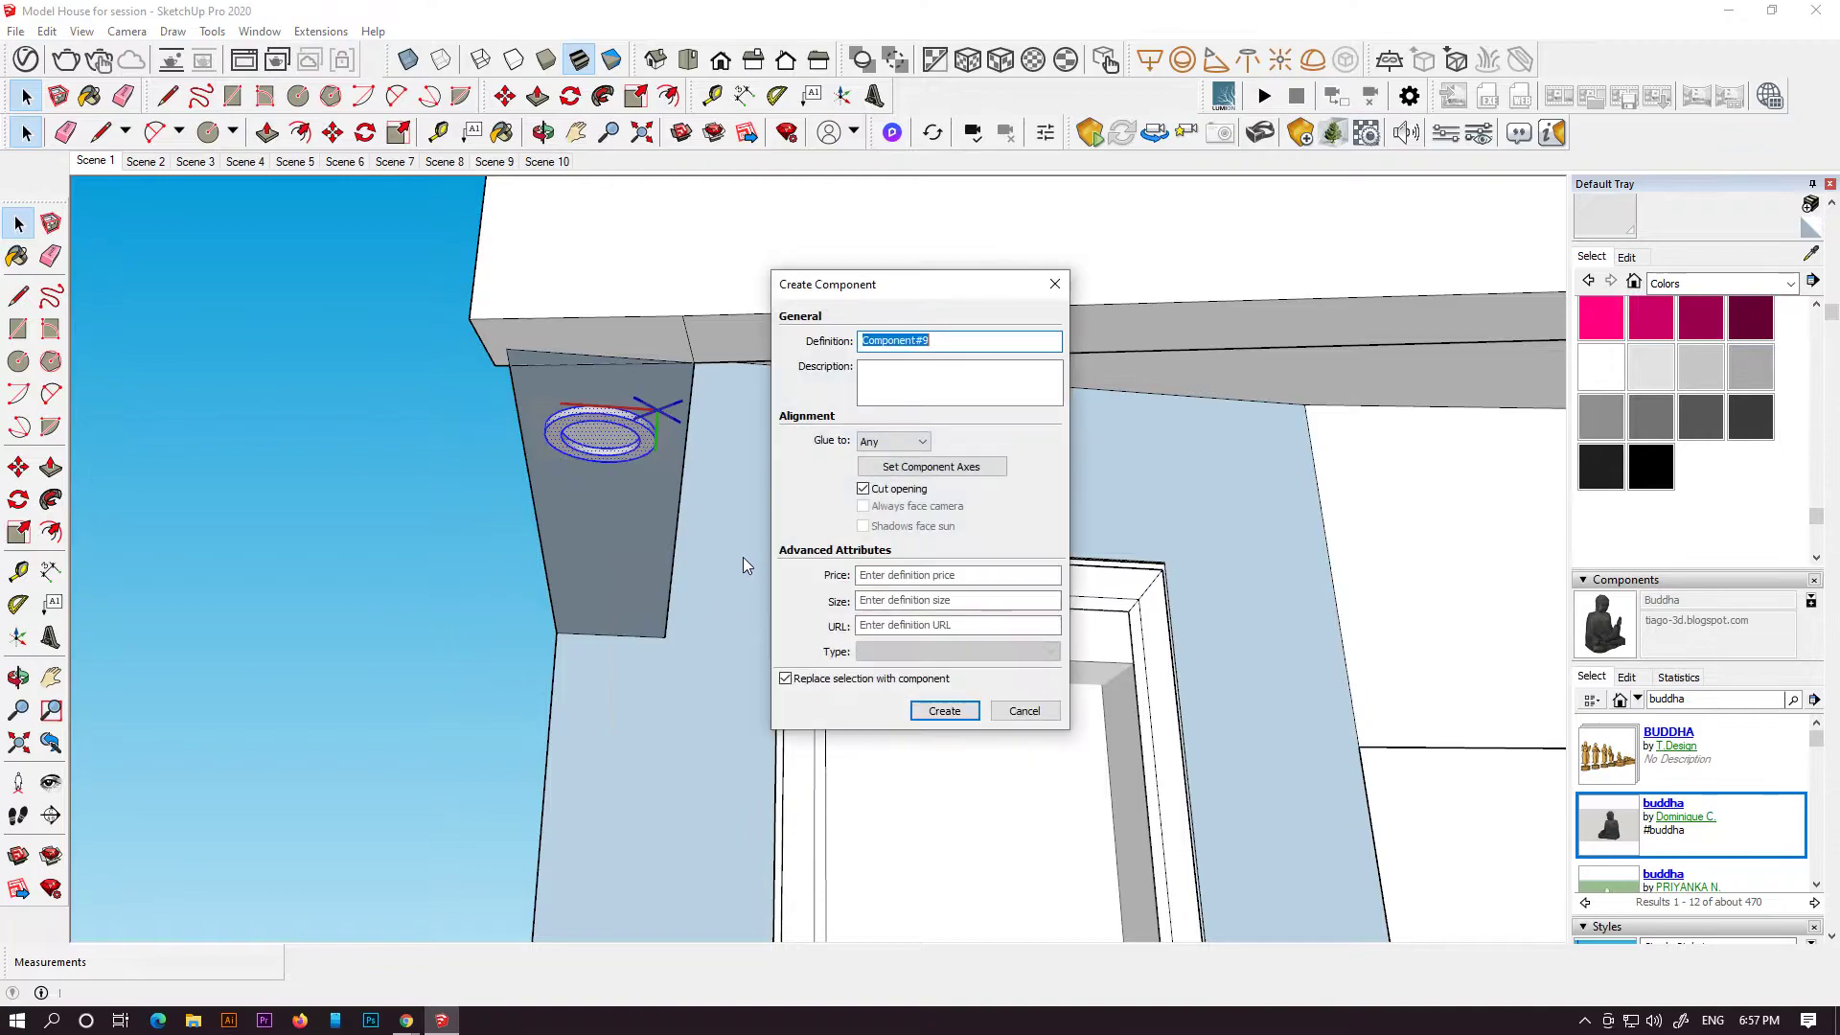
pyautogui.write('Component light')
pyautogui.press('Return')
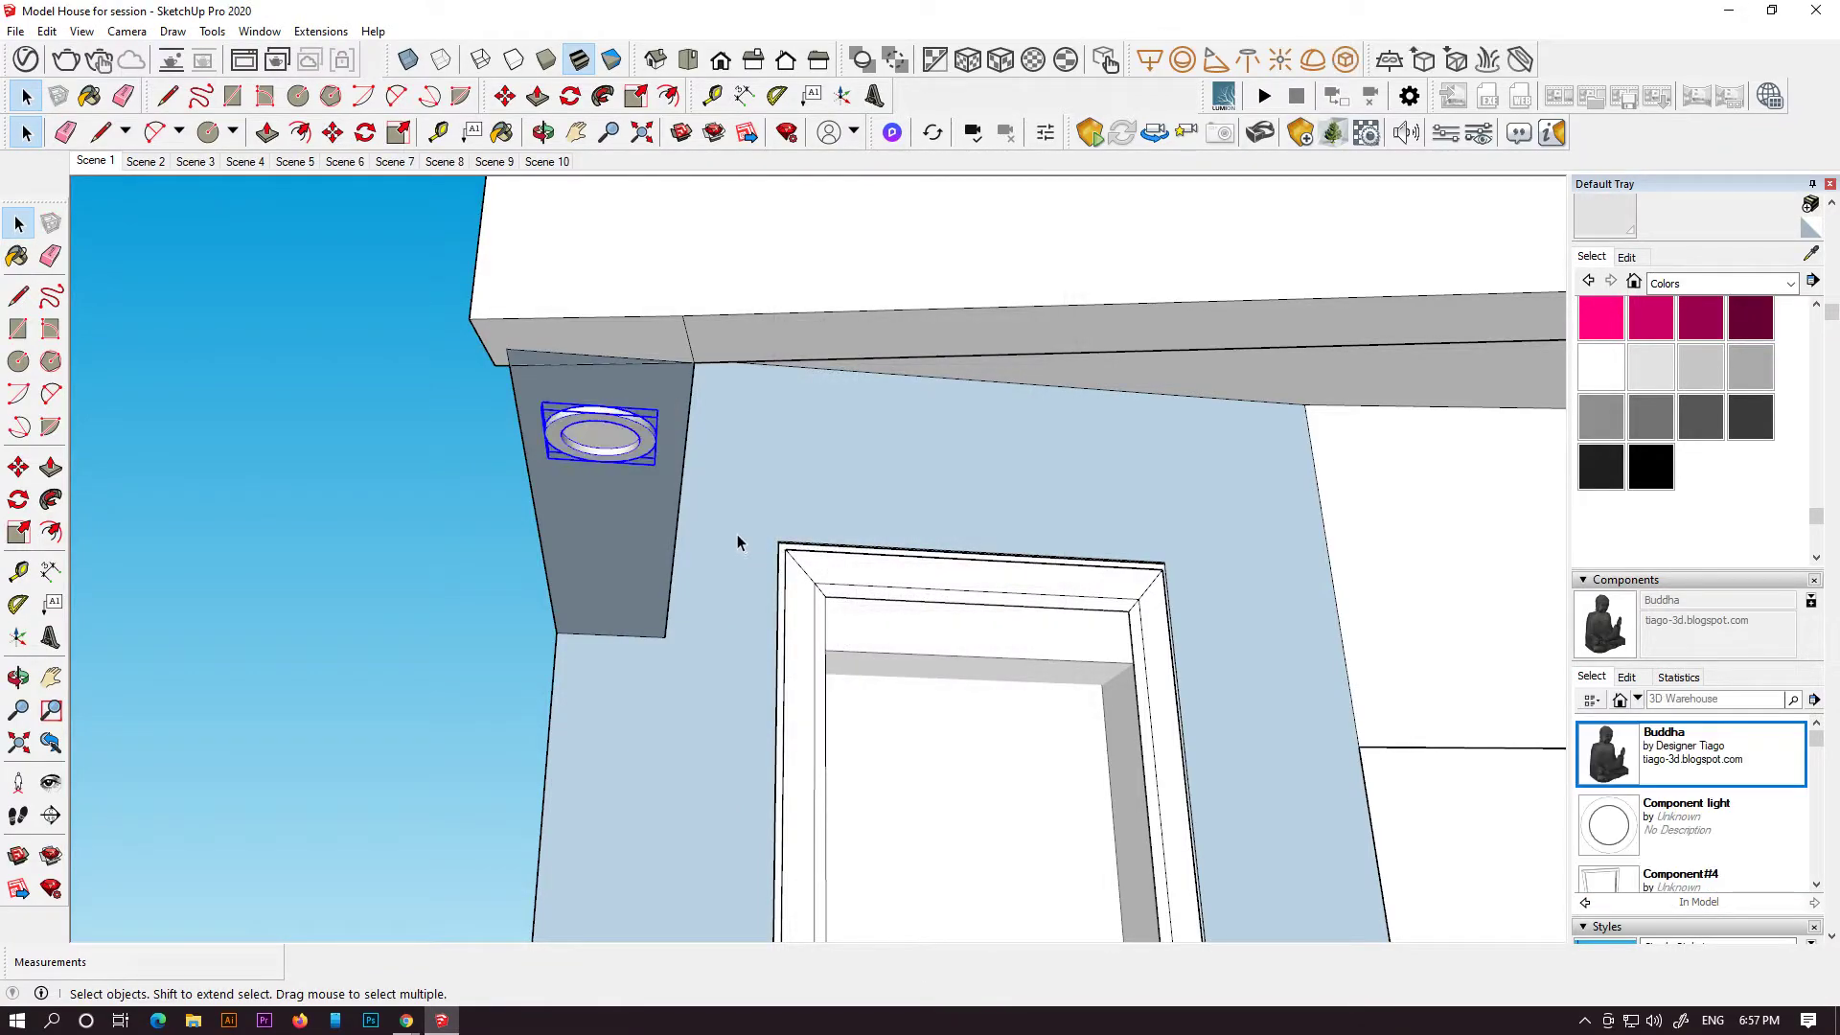
pyautogui.scroll(-3, 671, 506)
pyautogui.press('m')
pyautogui.click(673, 468)
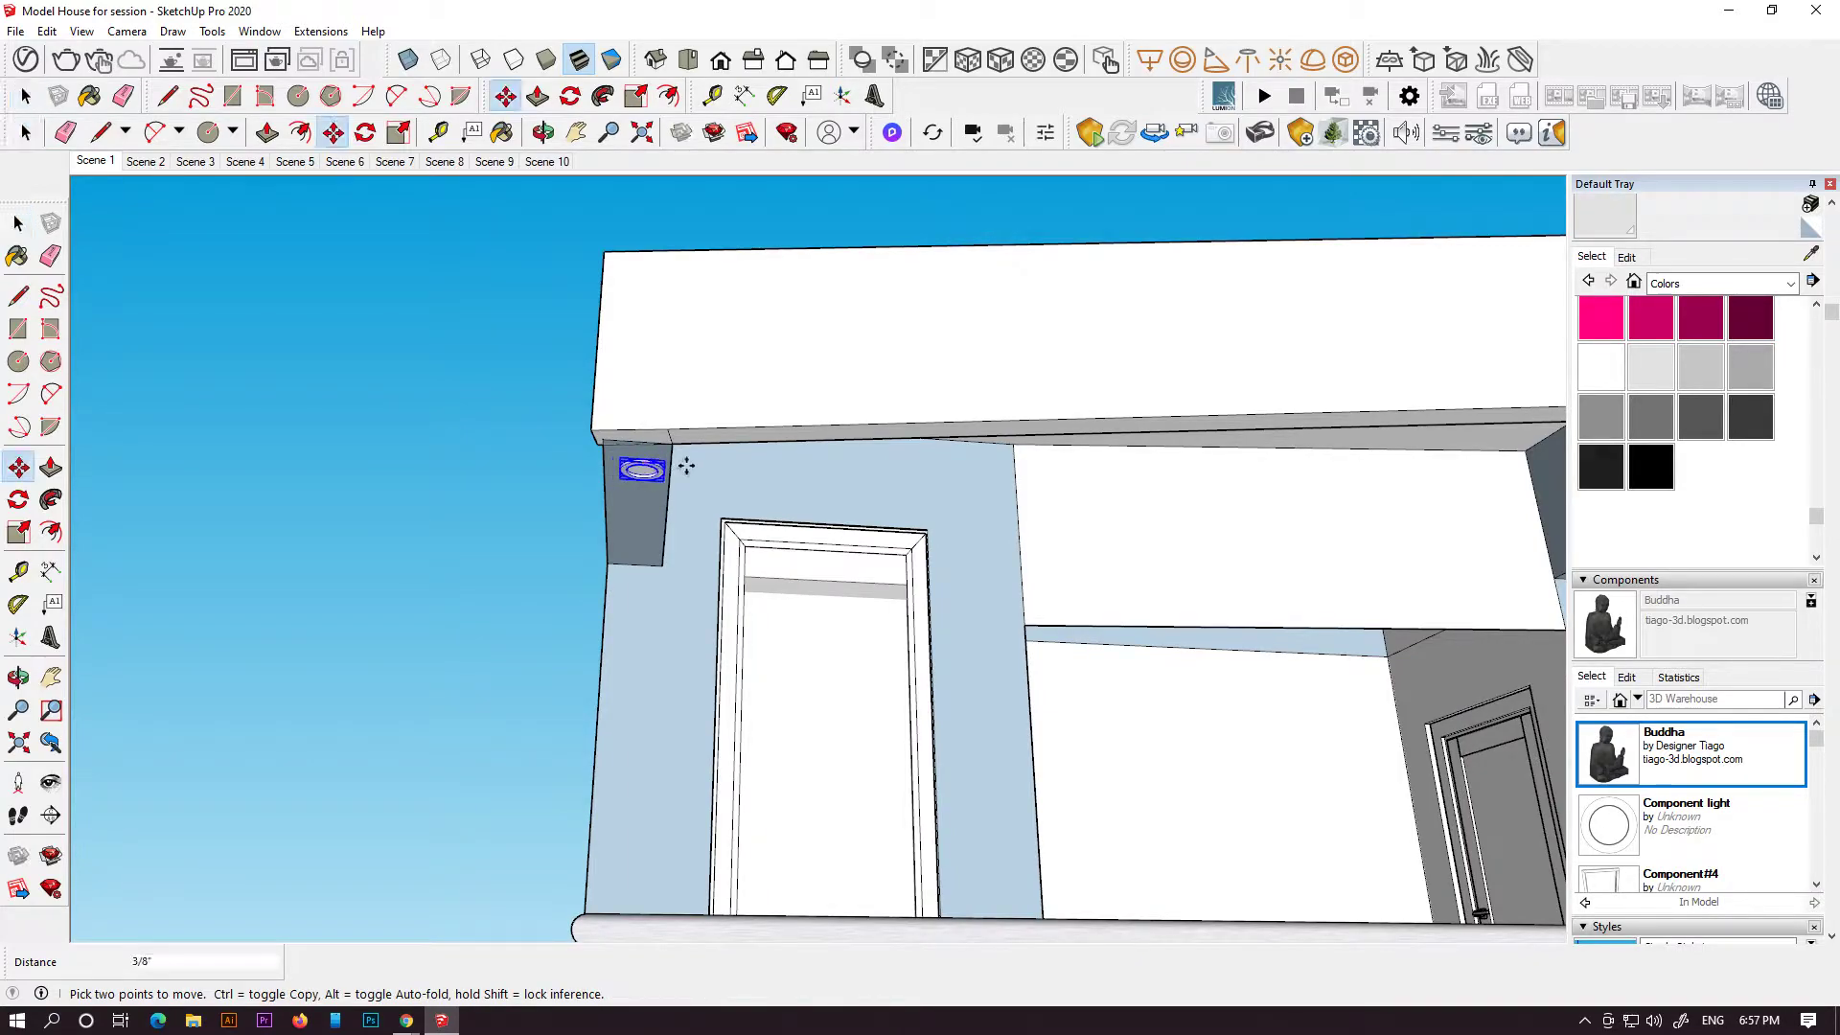
pyautogui.scroll(5, 750, 442)
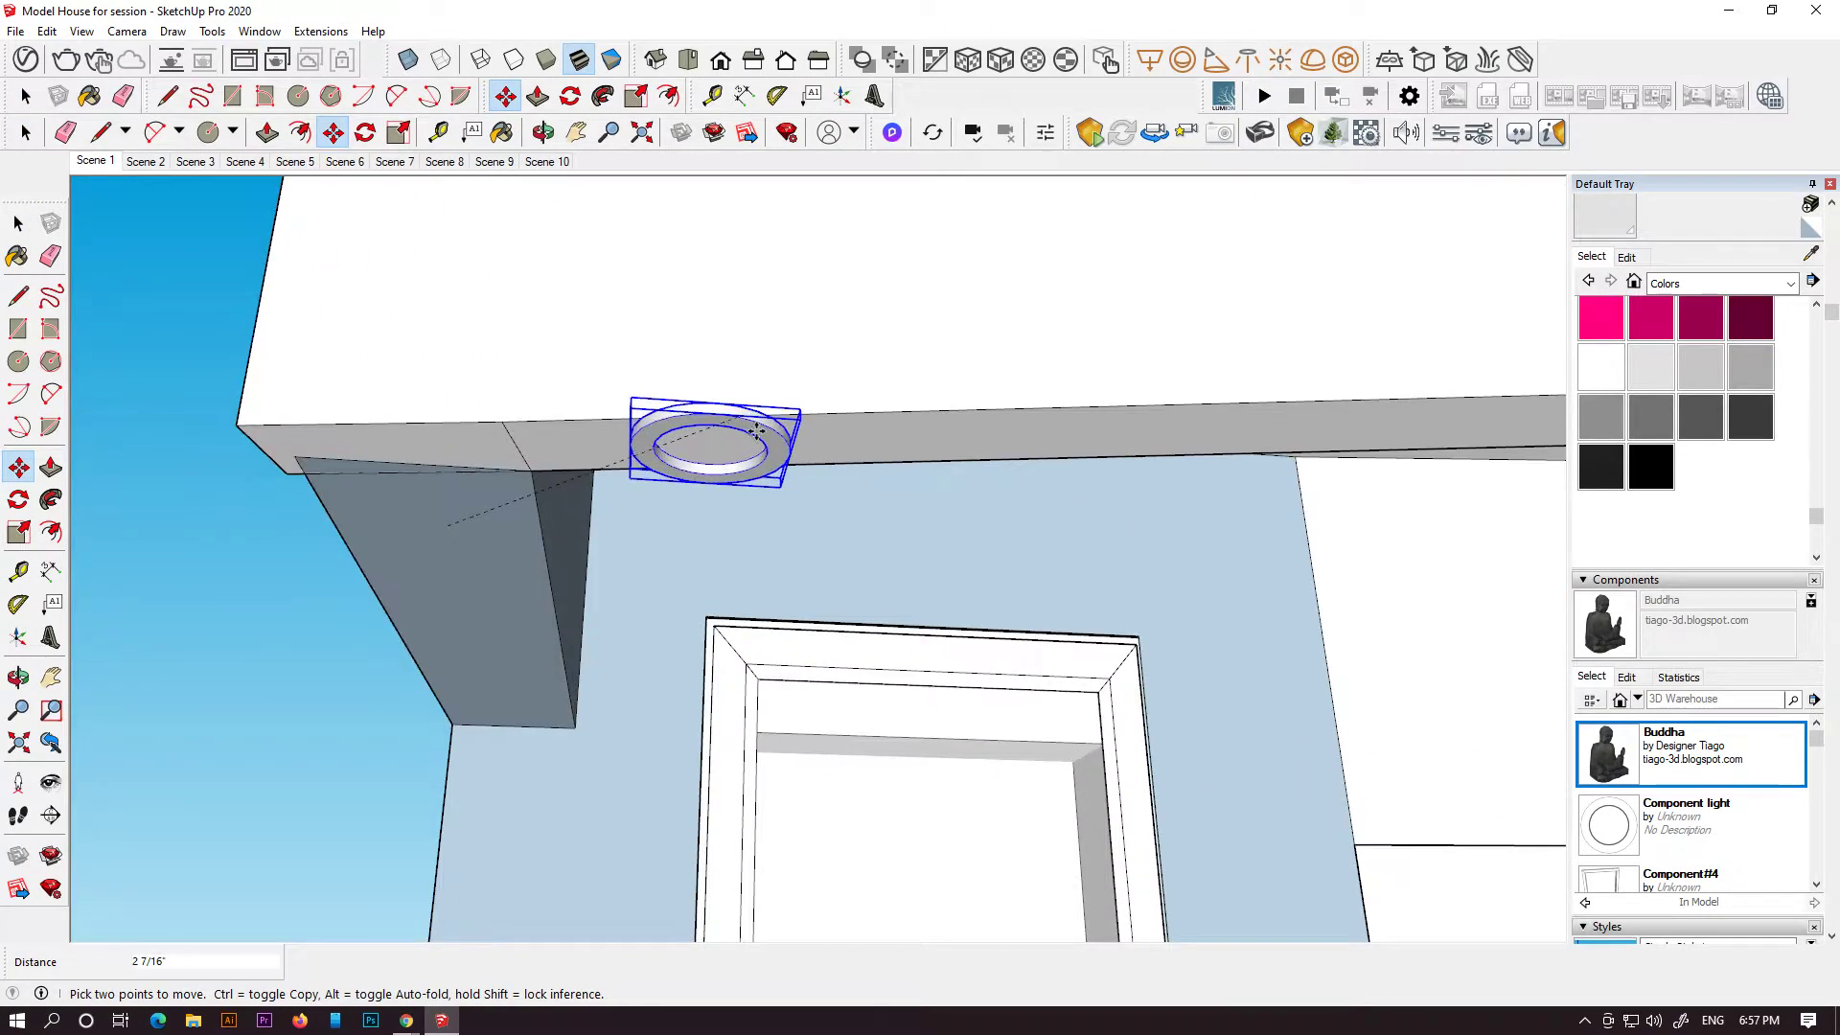
pyautogui.moveTo(755, 437); pyautogui.dragTo(136, 525, button='middle')
pyautogui.press('Escape')
# - Thicken the canopy's front fascia by pulling its front face slightly outward with Push/Pull
pyautogui.click(51, 467)
pyautogui.click(485, 406)
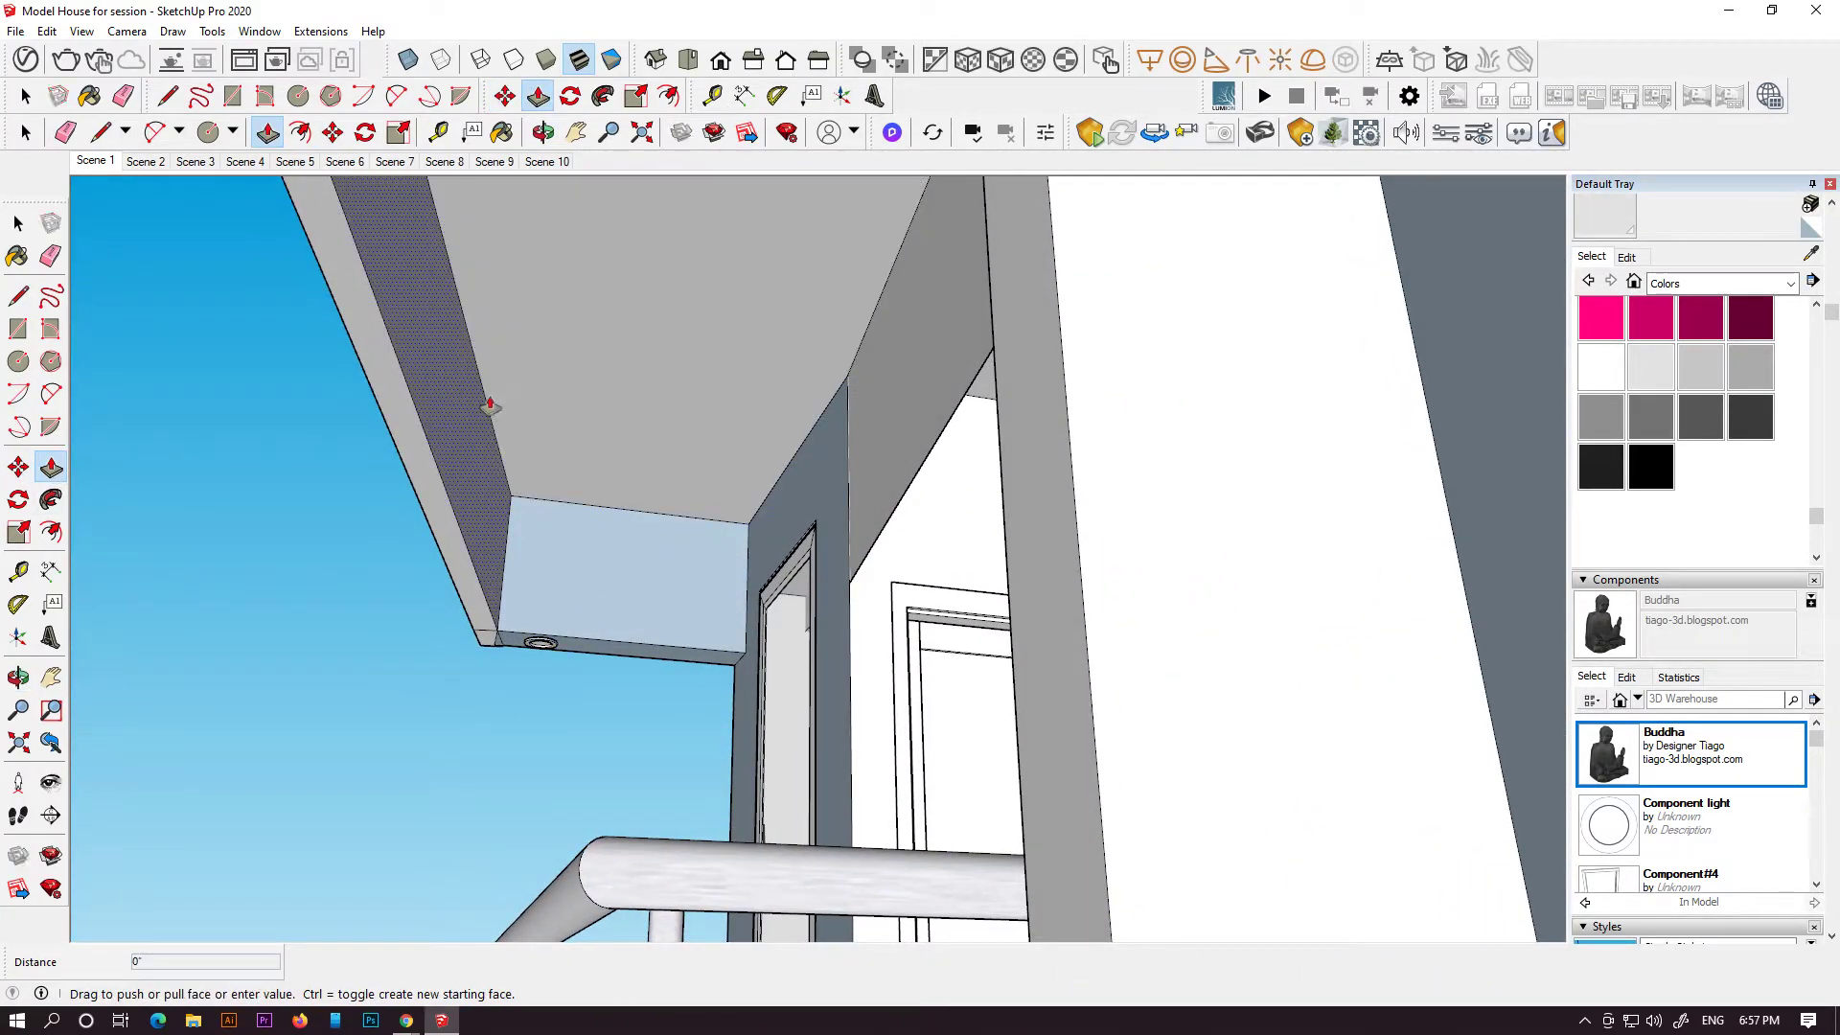
pyautogui.click(502, 497)
pyautogui.moveTo(579, 501); pyautogui.dragTo(476, 357, button='middle')
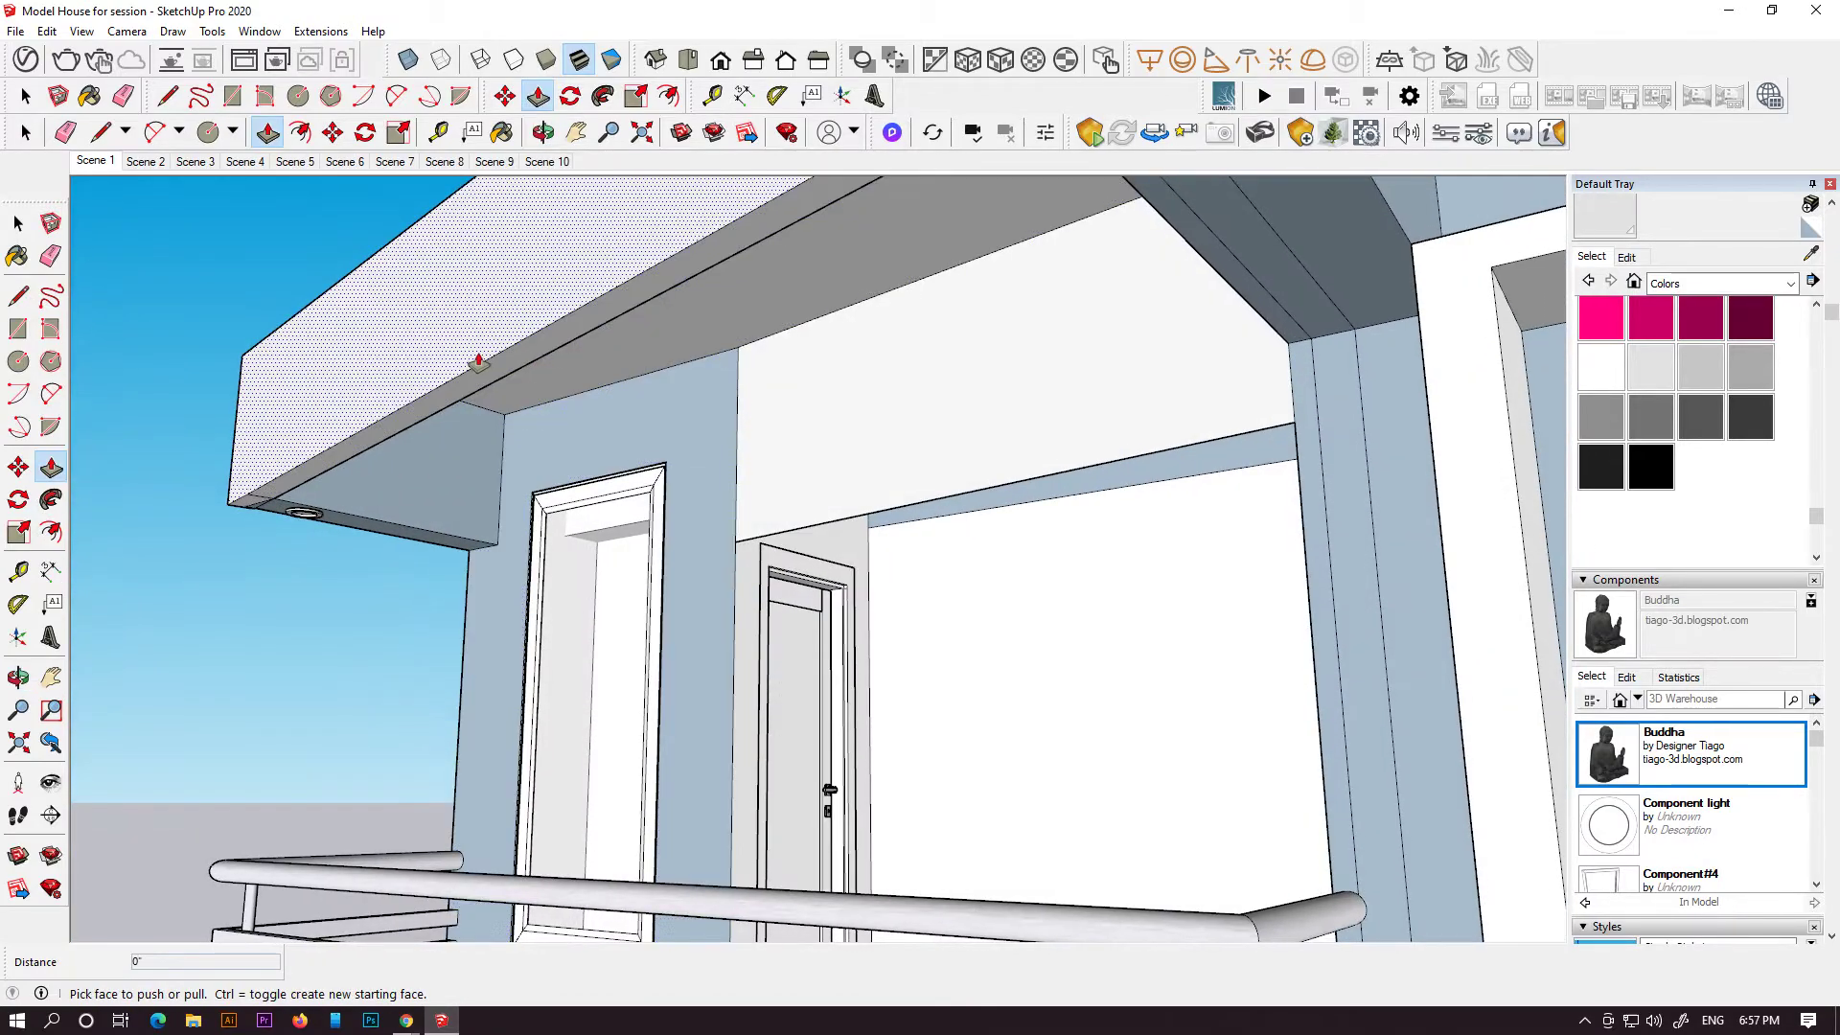
pyautogui.click(474, 356)
pyautogui.click(444, 349)
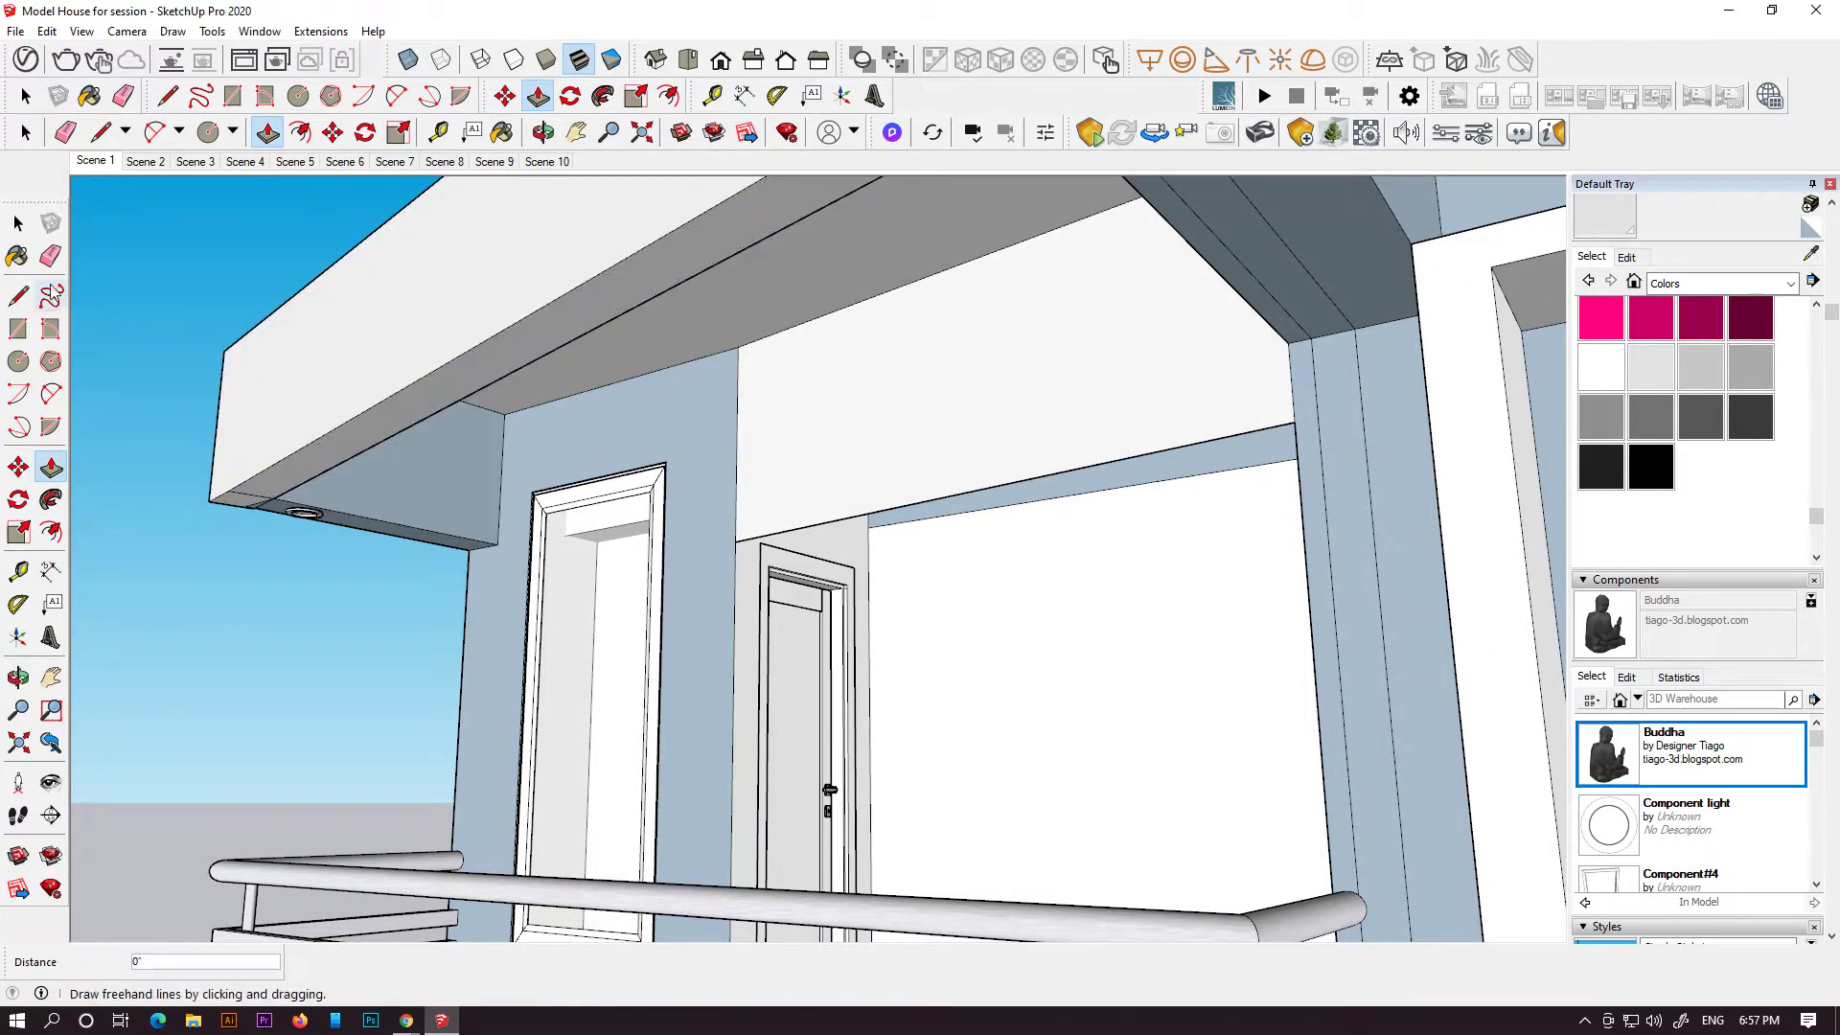
# - Copy the downlight from the beam onto the near end of the front fascia's underside
pyautogui.press('space')
pyautogui.scroll(3, 342, 536)
pyautogui.click(343, 542)
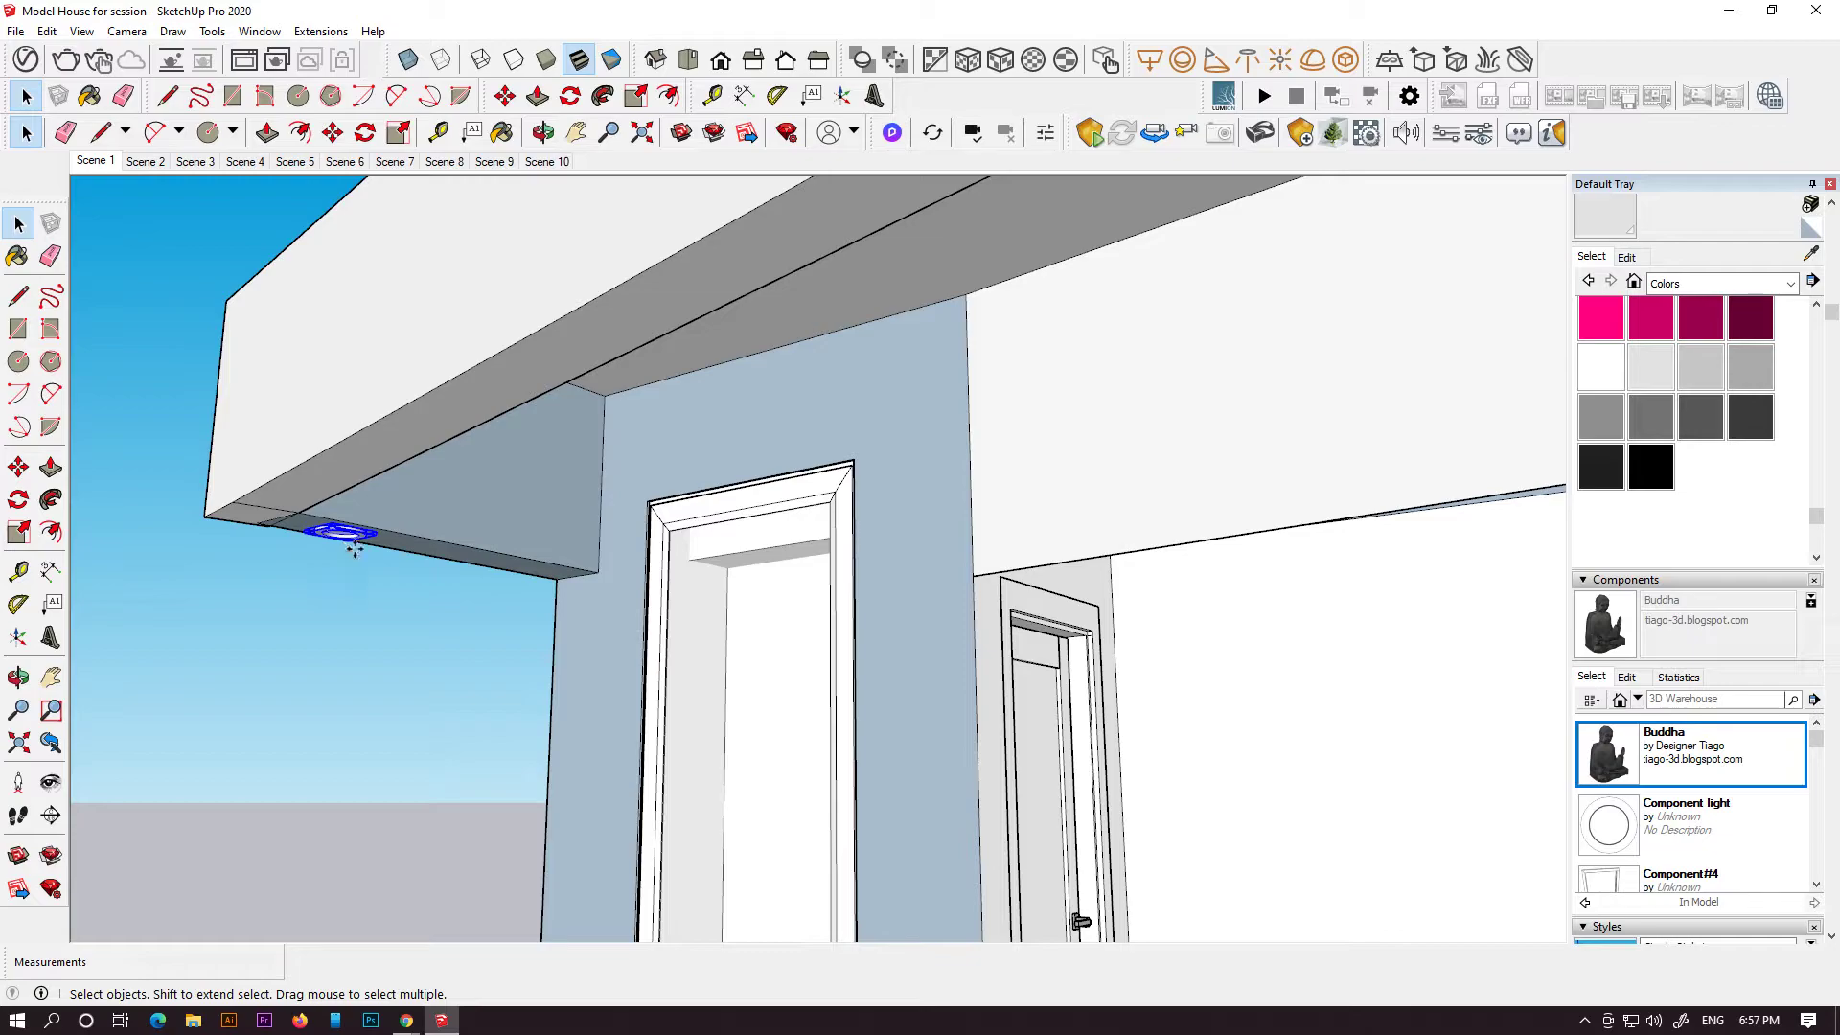
pyautogui.press('m')
pyautogui.click(343, 539)
pyautogui.press('ctrl')
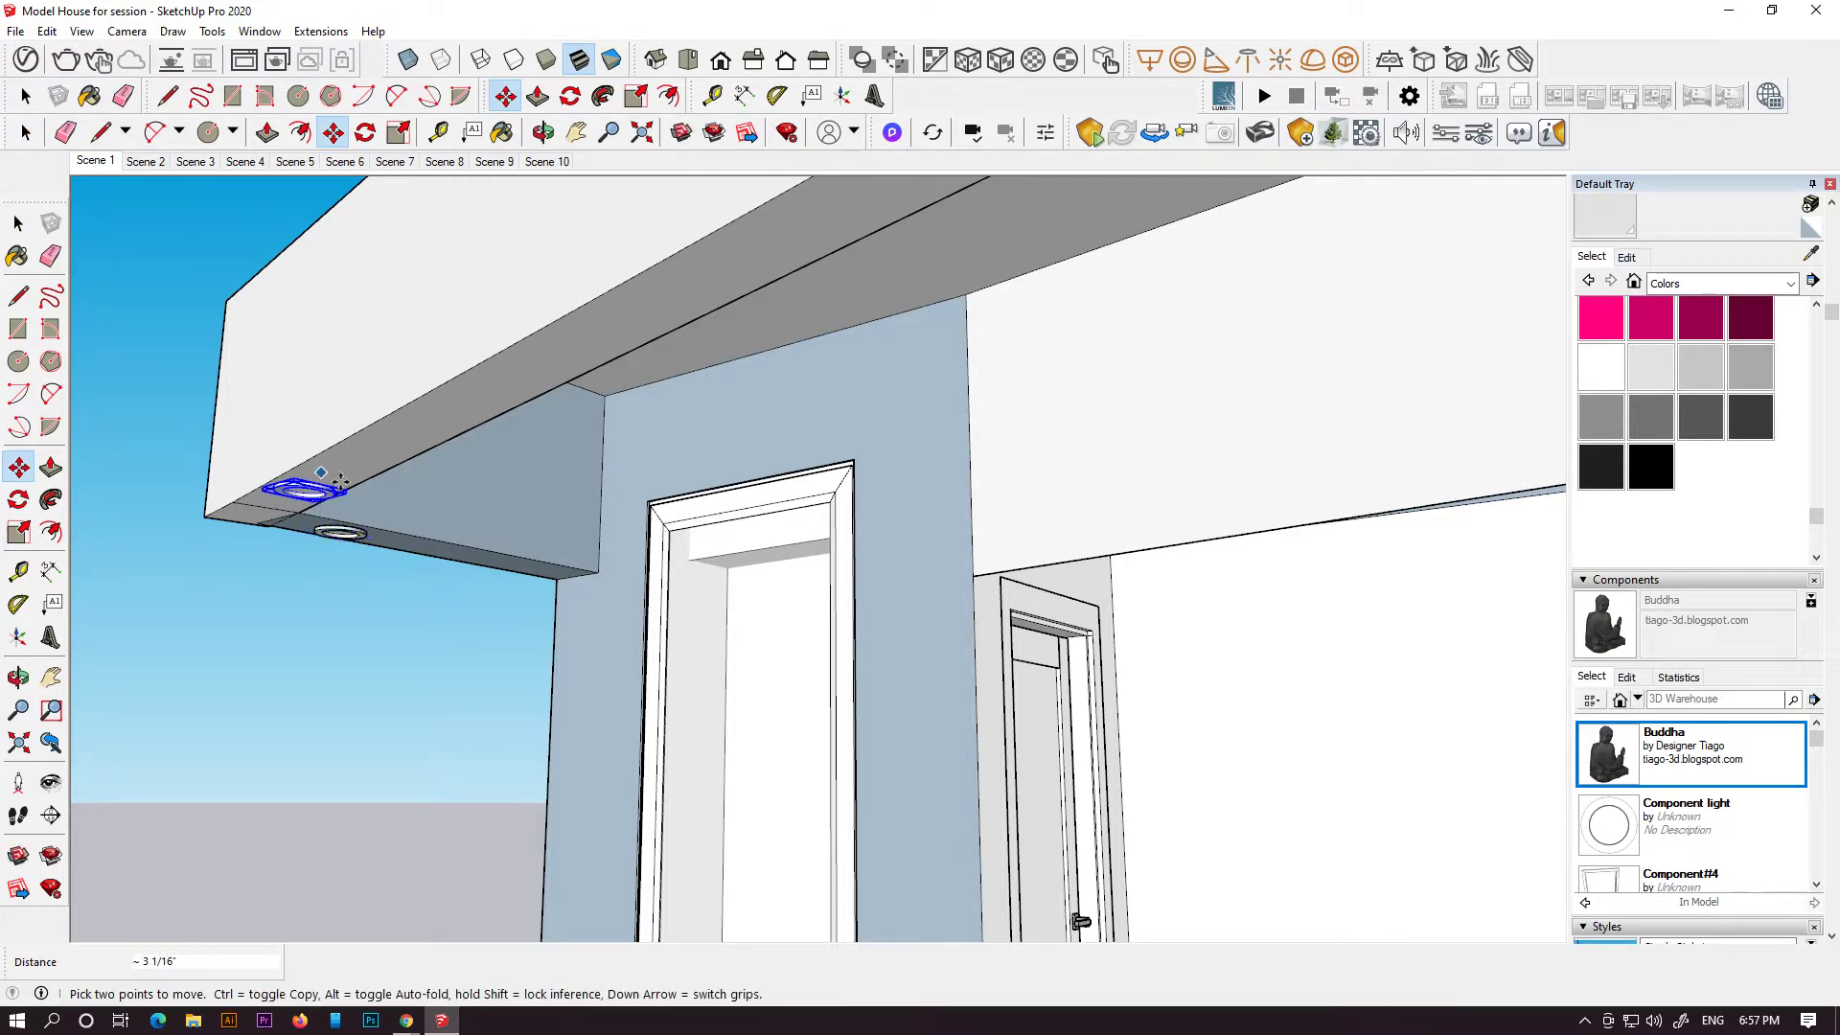
# - Try to place another copy of the downlight farther along the fascia's underside, and undo the copy
pyautogui.click(579, 362)
pyautogui.moveTo(579, 362); pyautogui.dragTo(632, 402, button='middle')
pyautogui.click(621, 260)
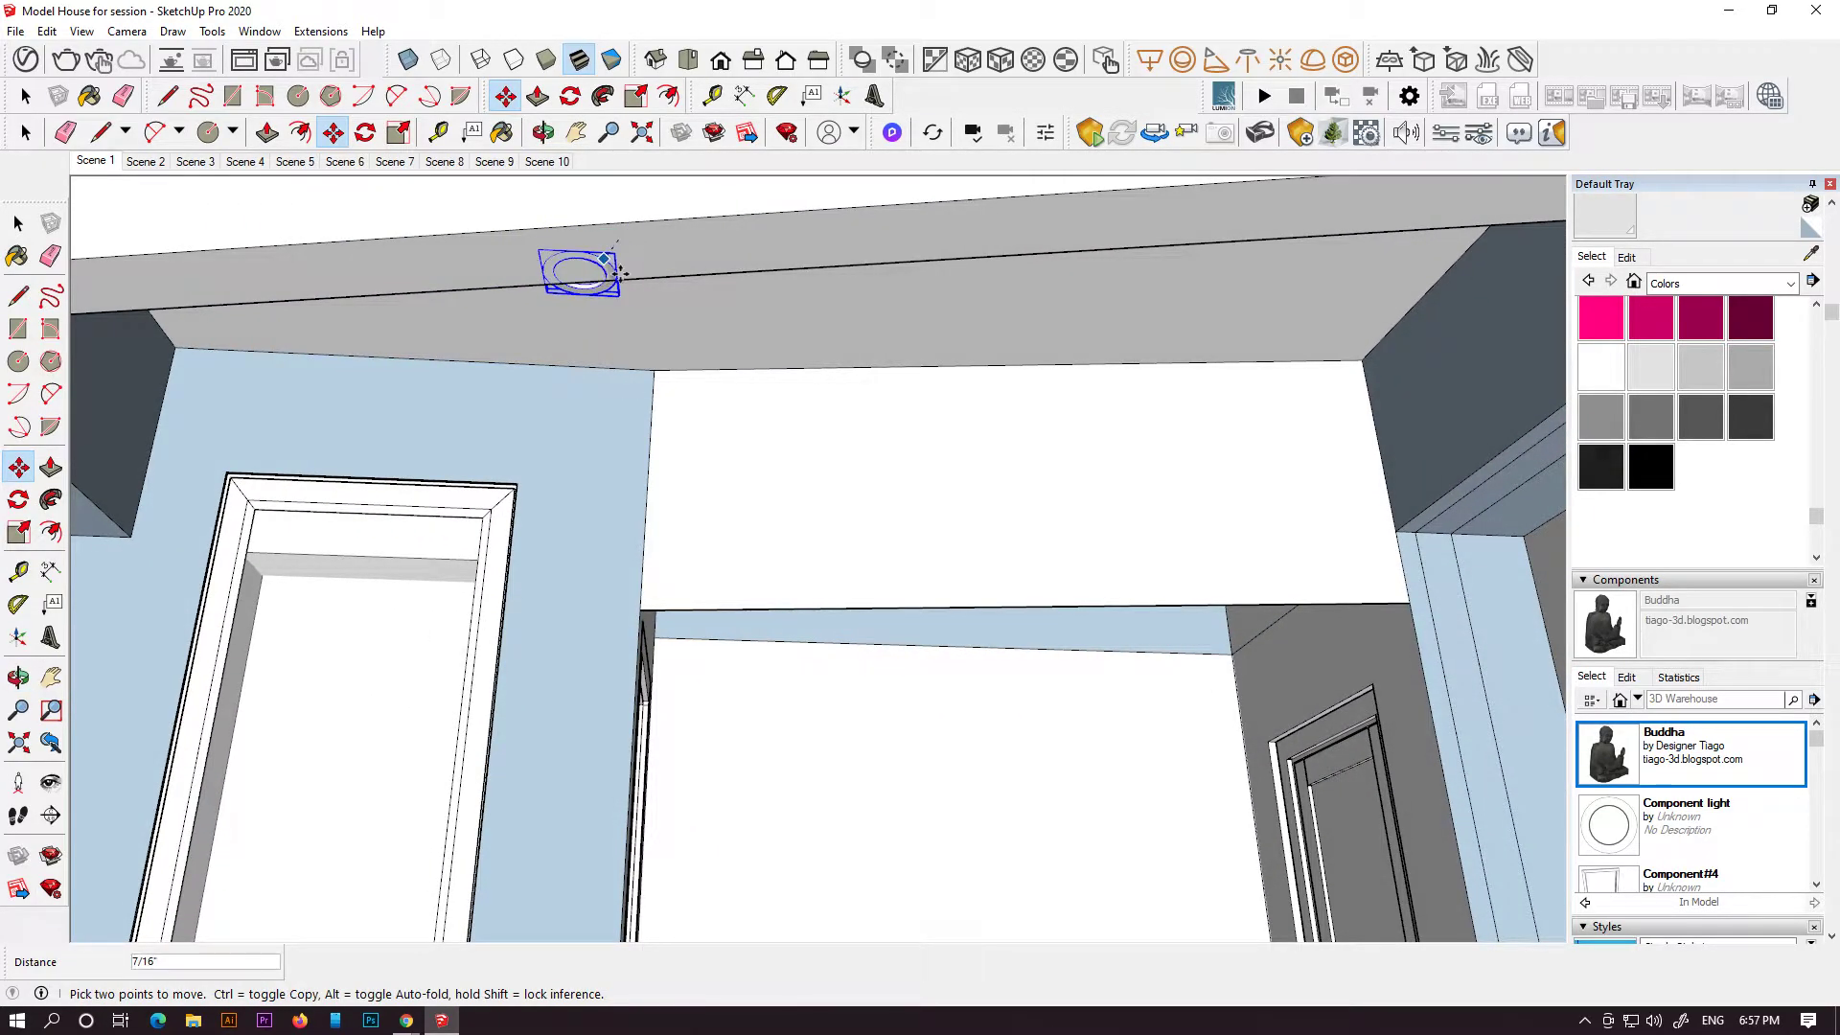
pyautogui.press('Escape')
pyautogui.scroll(-2, 573, 383)
pyautogui.hotkey('ctrl', 'z')
# - Copy the downlight at the fascia's near end to a spot farther along the fascia's underside
pyautogui.moveTo(251, 374); pyautogui.dragTo(280, 330, button='middle')
pyautogui.scroll(3, 273, 299)
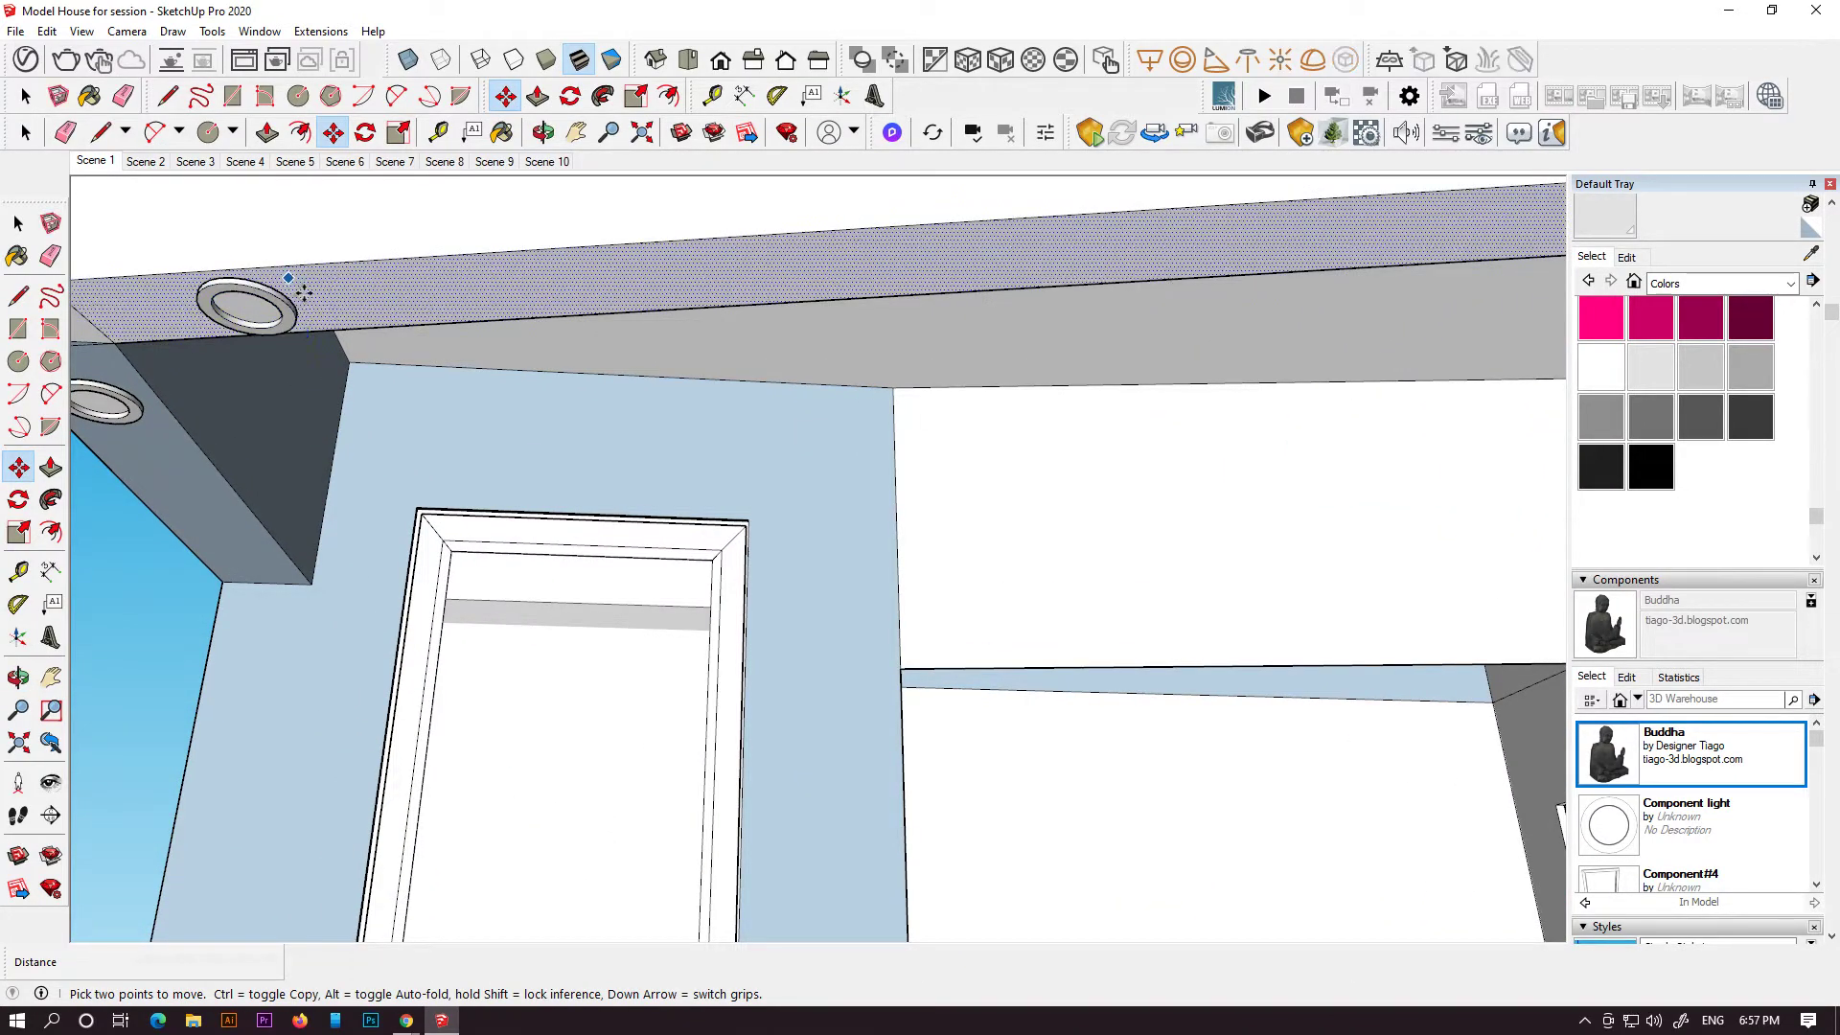
pyautogui.click(297, 295)
pyautogui.press('ctrl')
pyautogui.moveTo(882, 287); pyautogui.dragTo(698, 431, button='middle')
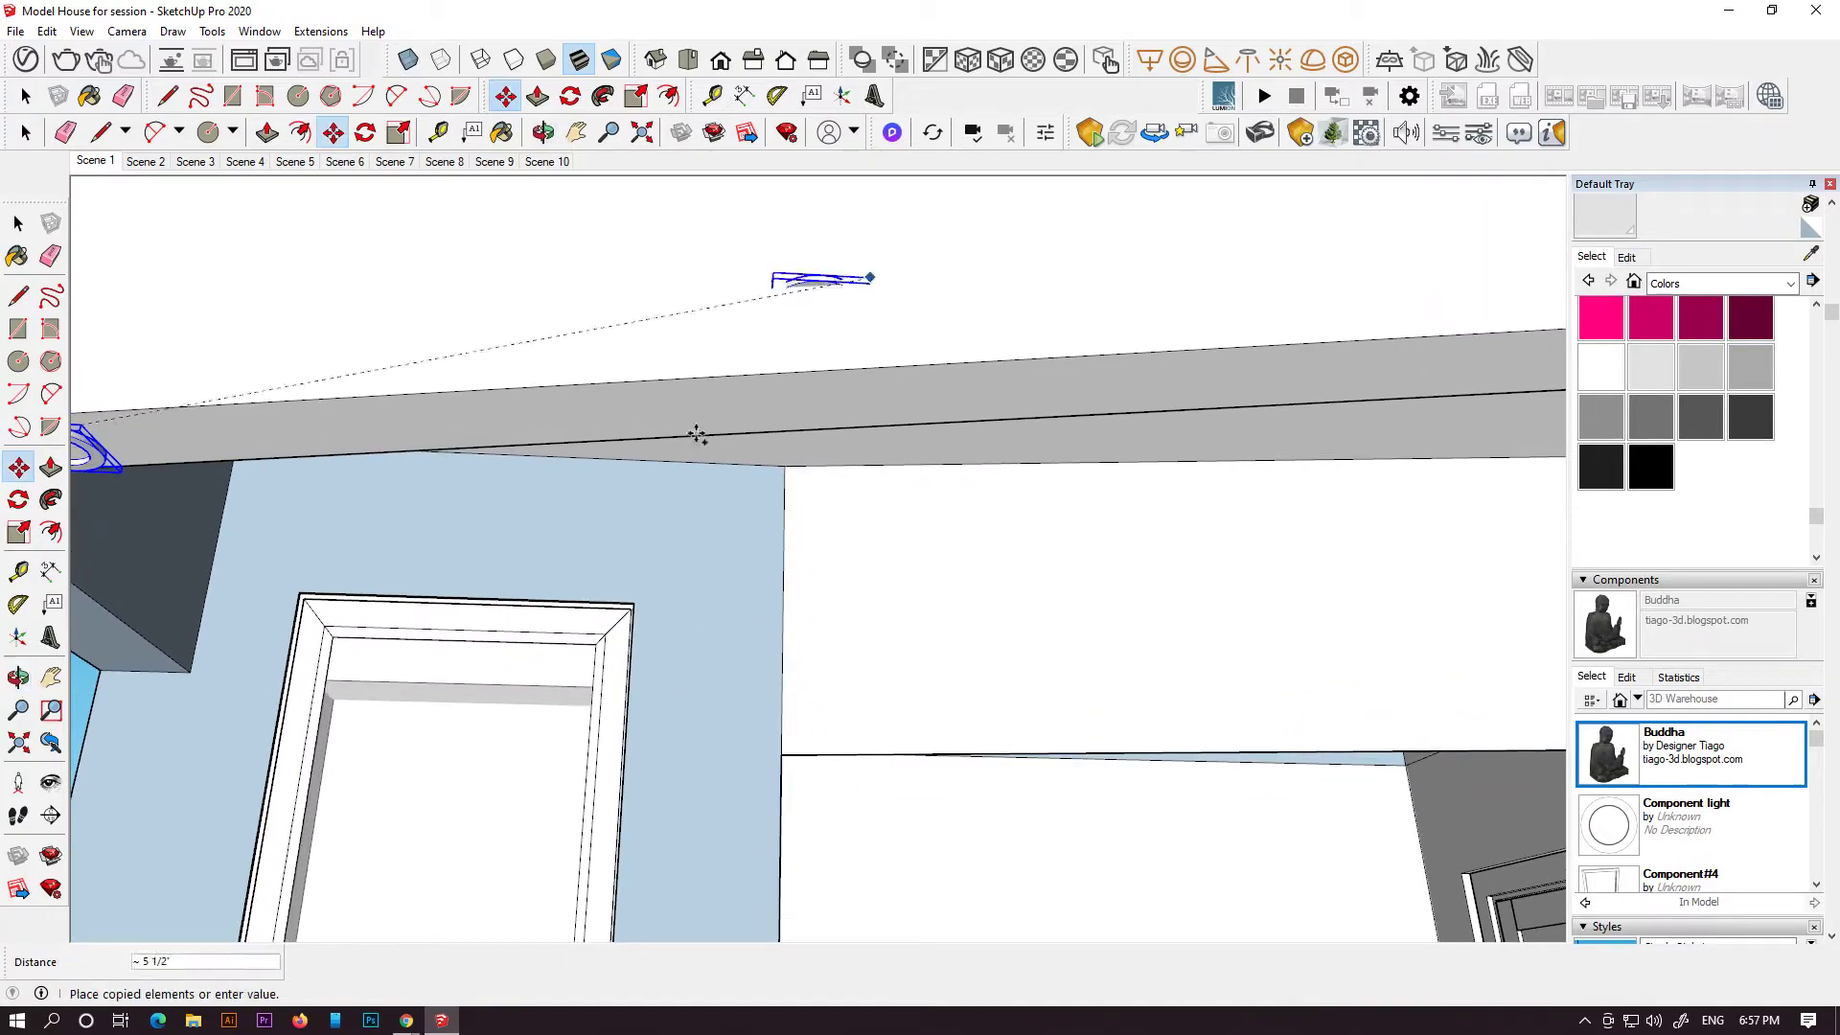
pyautogui.click(799, 395)
# - Move the new downlight copy about 5/16' to centre it across the width of the fascia's underside
pyautogui.moveTo(799, 394); pyautogui.dragTo(412, 335, button='middle')
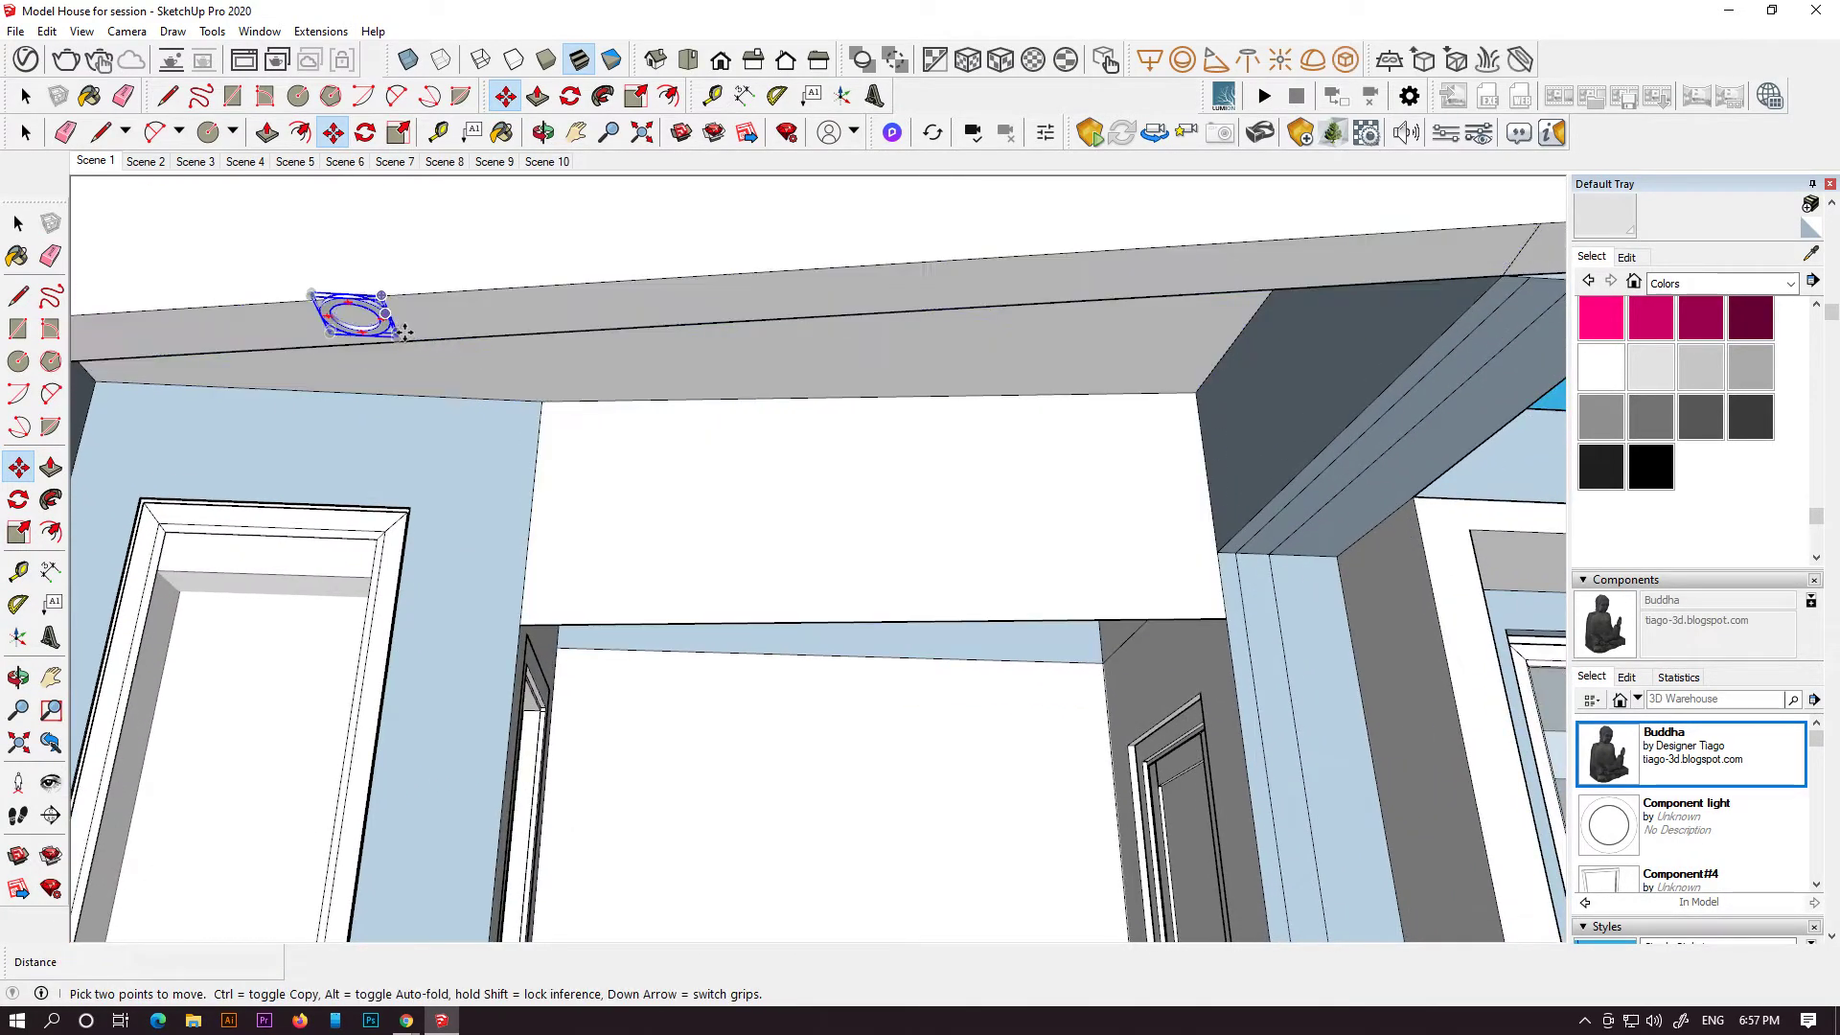
pyautogui.press('q')
pyautogui.press('m')
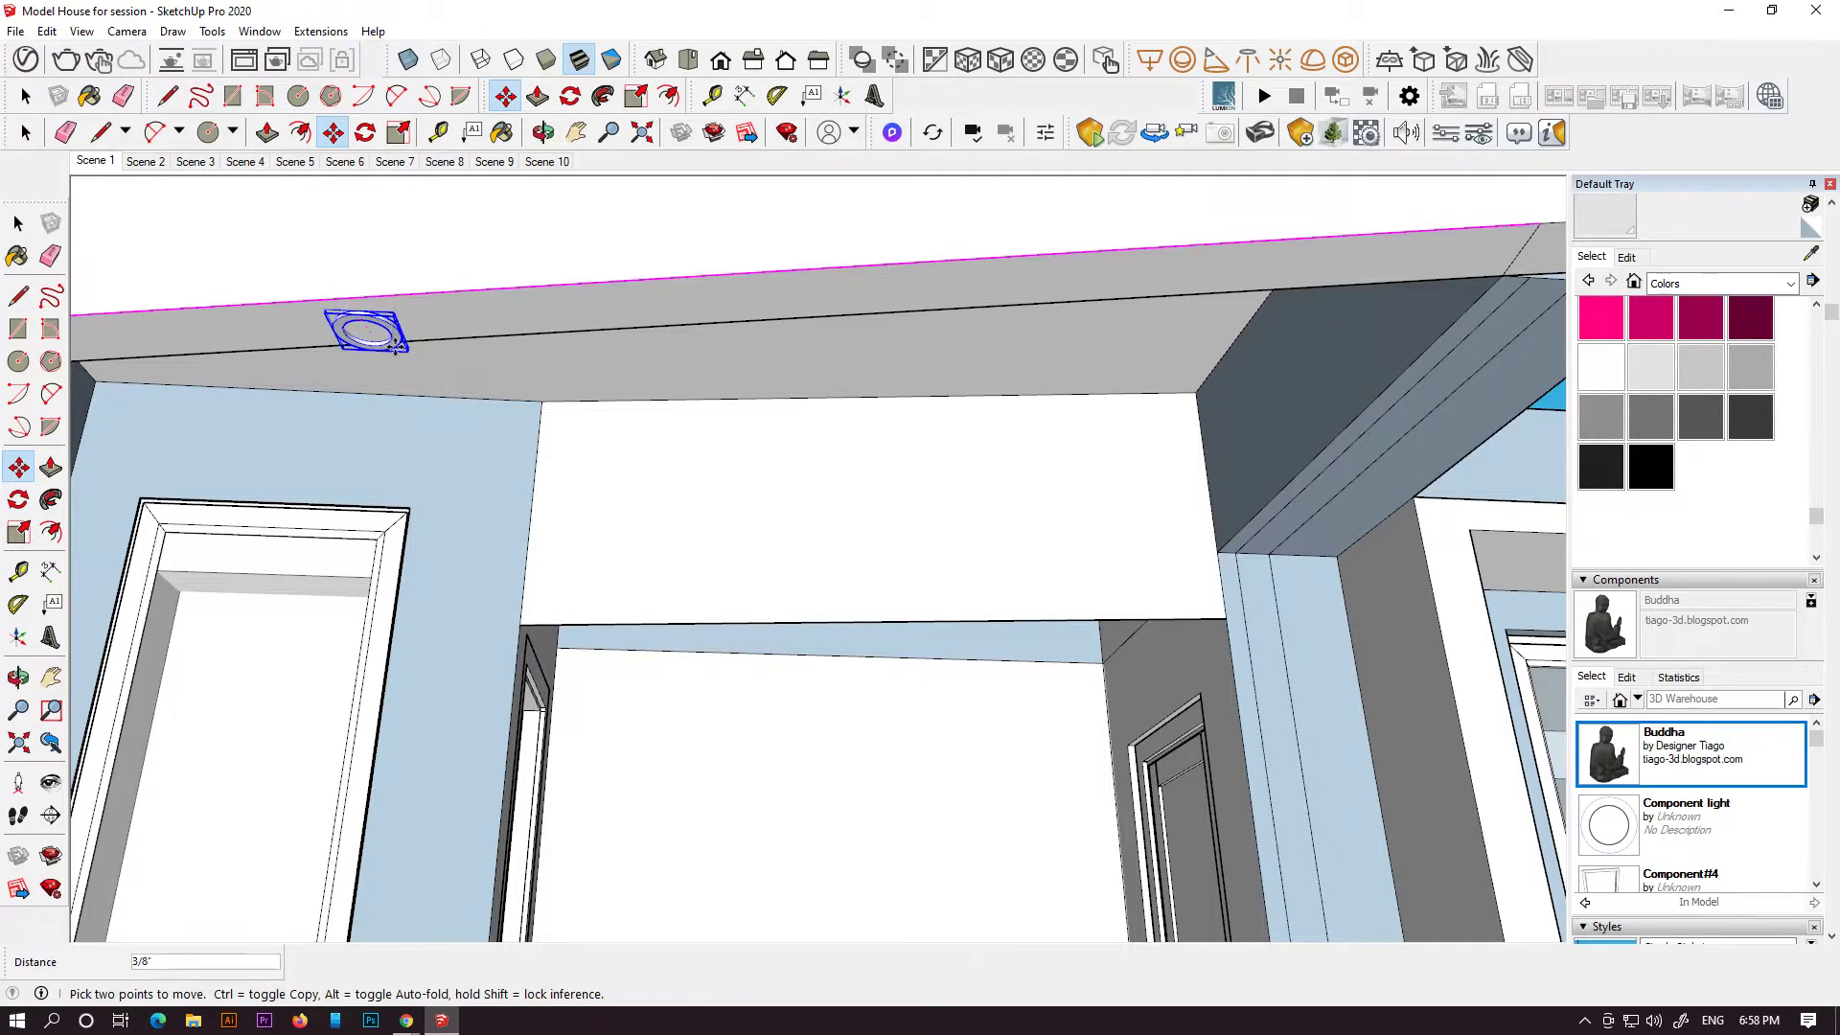
pyautogui.scroll(3, 393, 337)
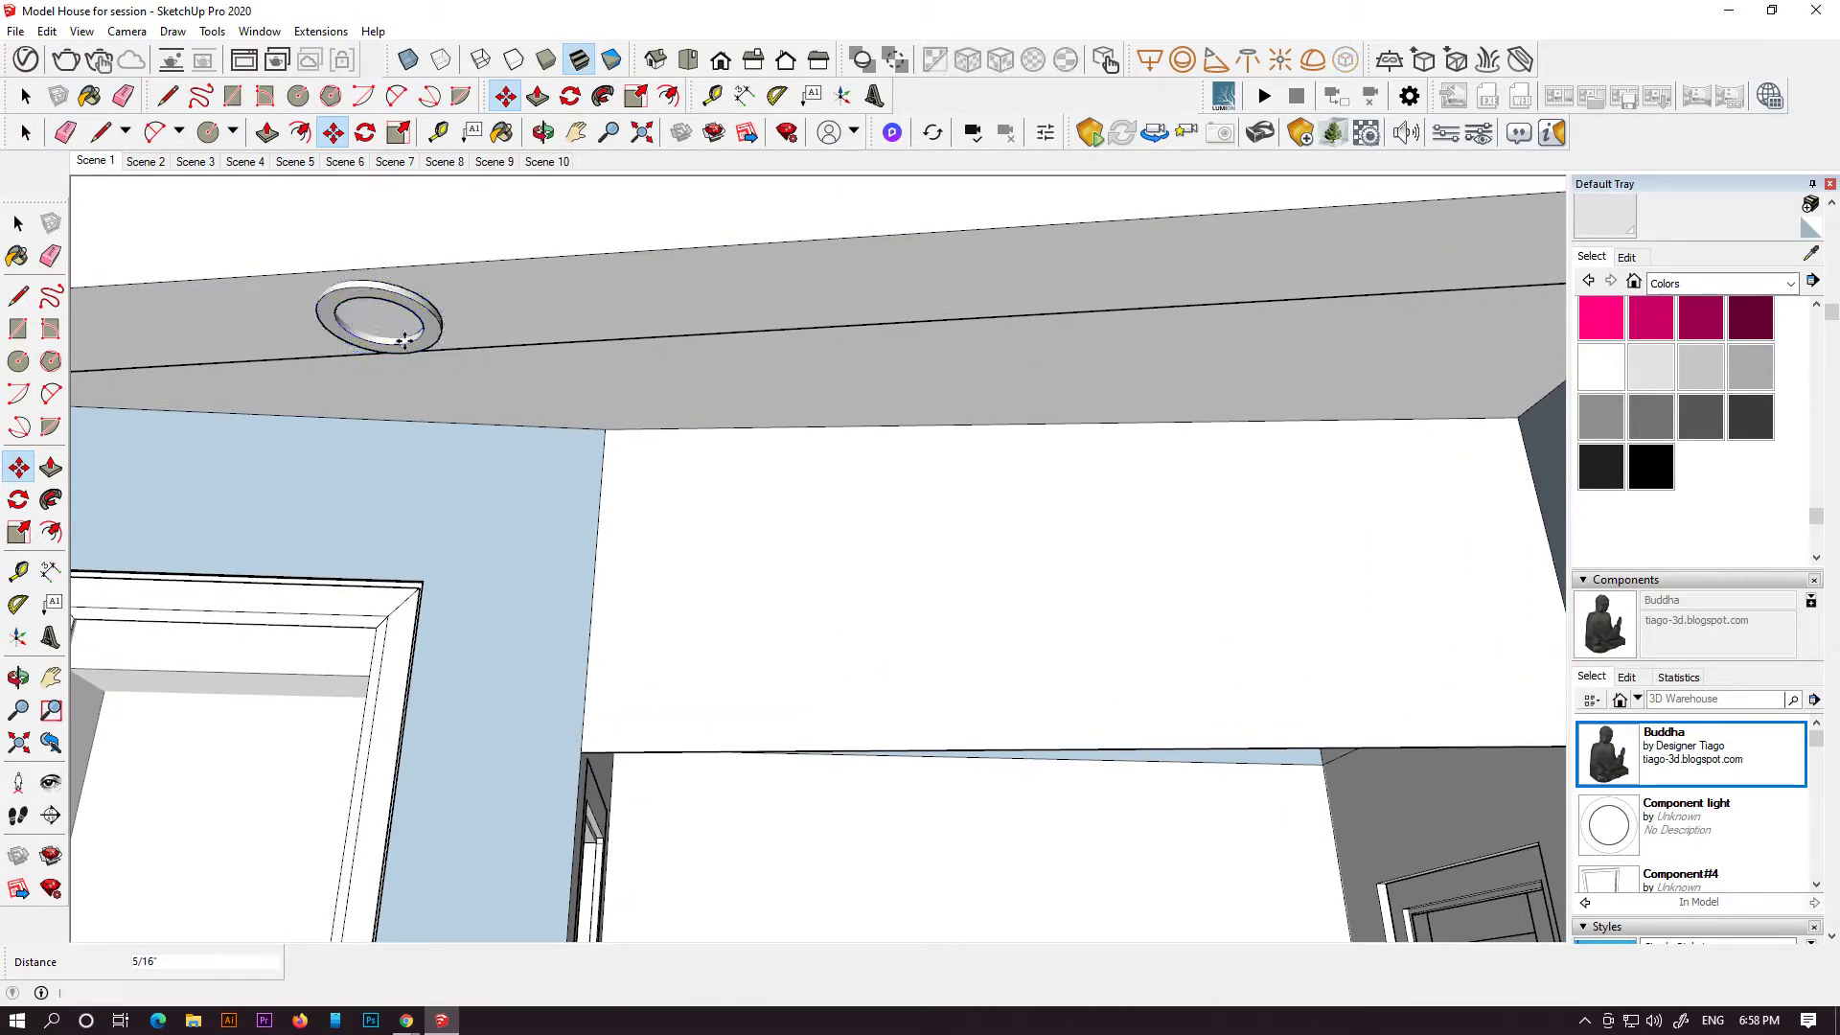
# - Place three more downlight copies at roughly even spacing along the fascia's underside up to its far end
pyautogui.scroll(-6, 404, 339)
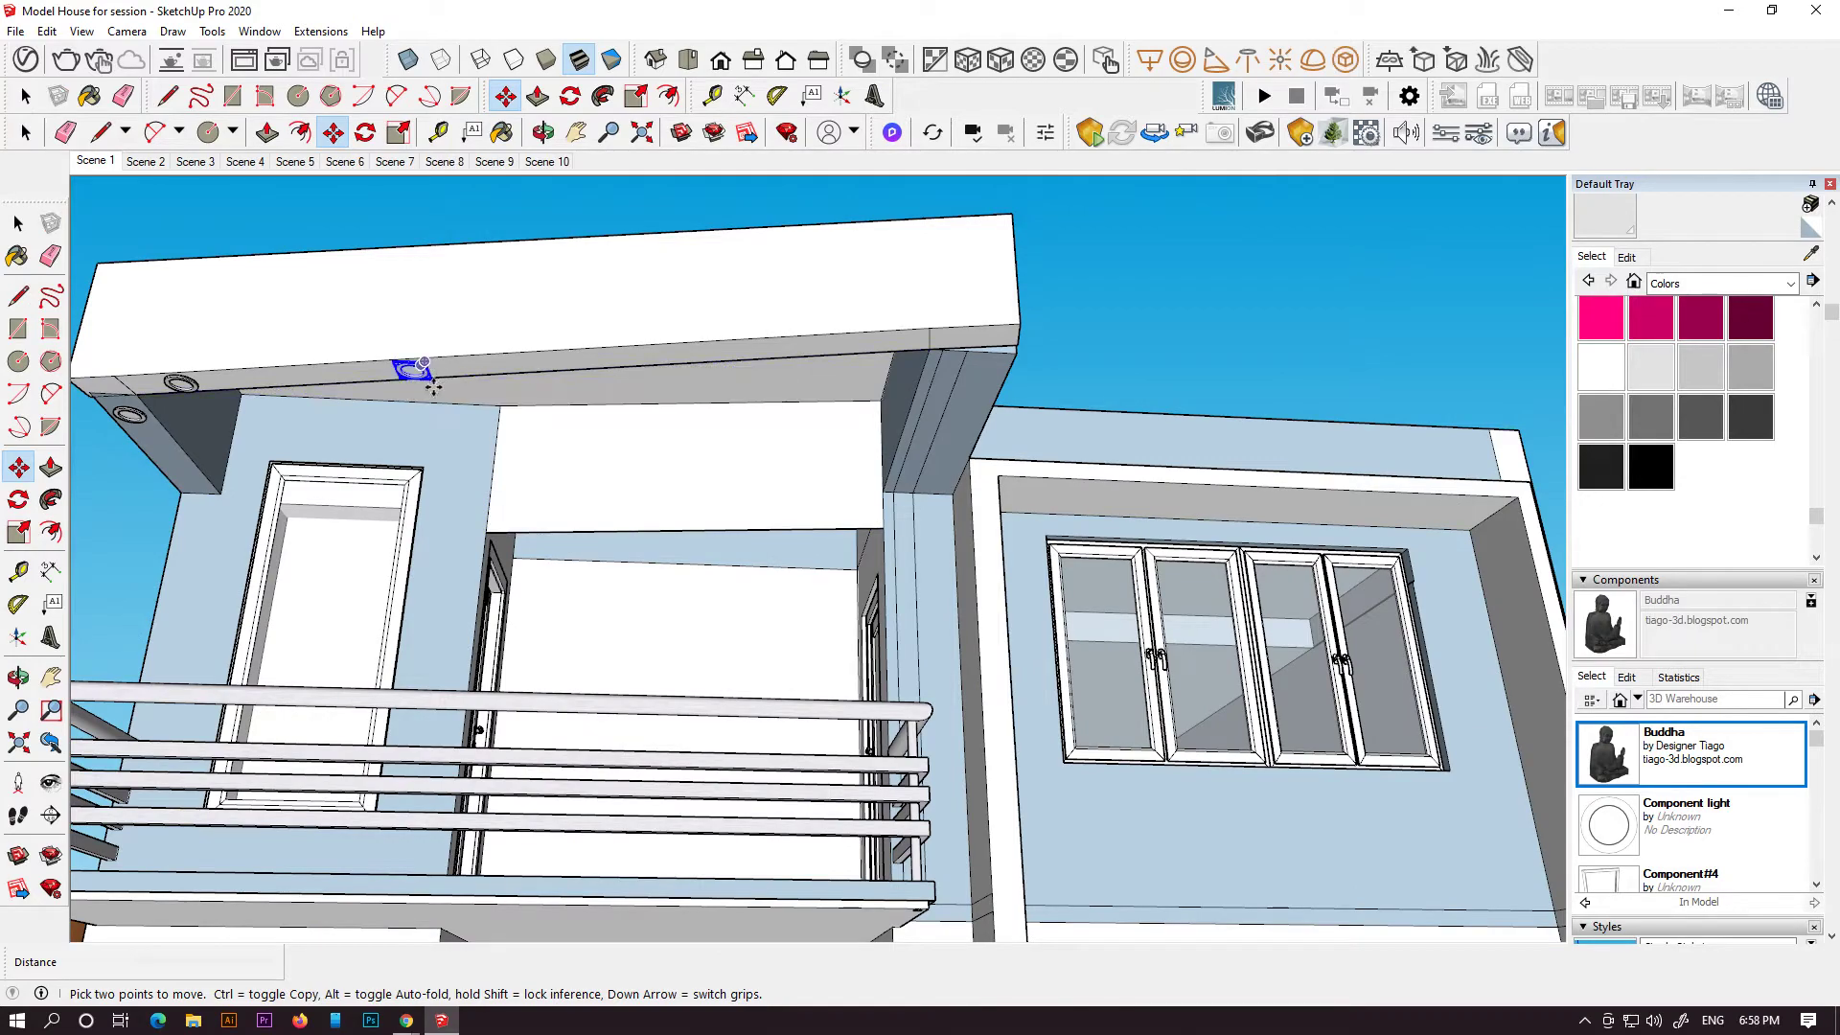
pyautogui.click(441, 381)
pyautogui.click(652, 369)
pyautogui.click(659, 374)
pyautogui.click(855, 358)
pyautogui.click(860, 363)
pyautogui.click(997, 350)
pyautogui.scroll(-6, 514, 402)
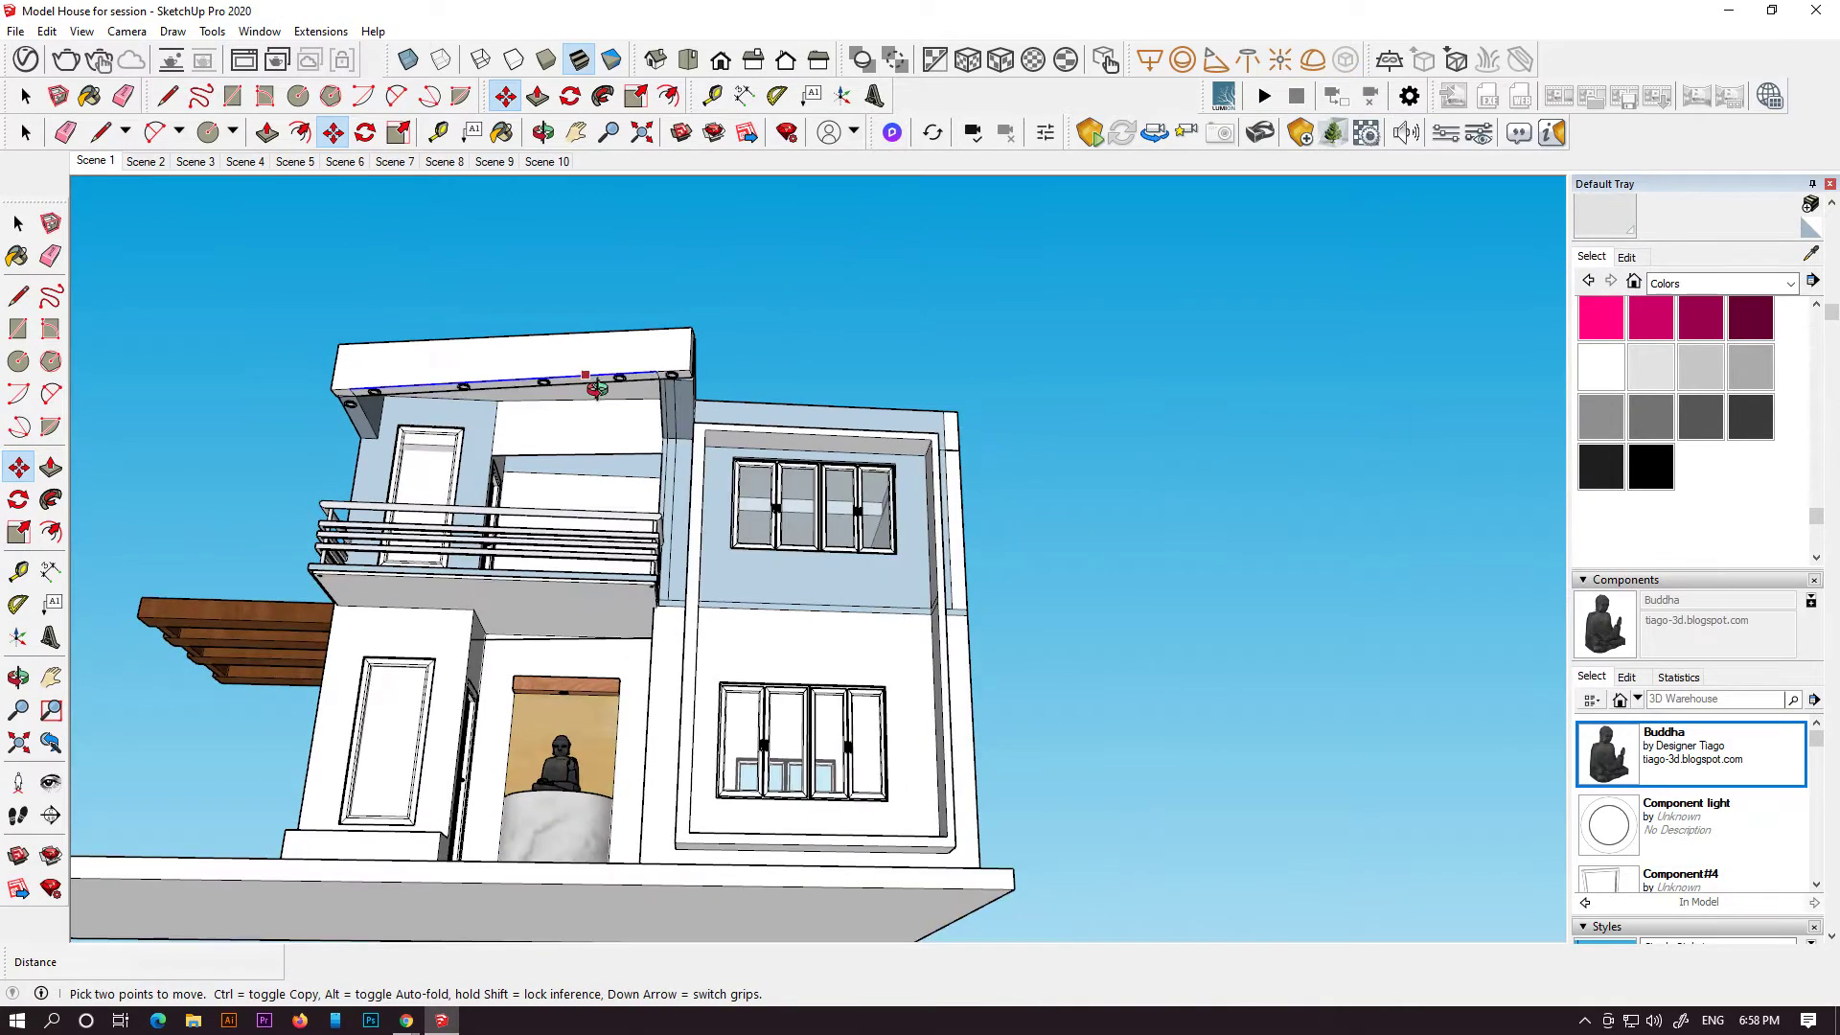
# - Examine the whole front of the house from Scene 1, including the canopy with its lights and the tall window frame
pyautogui.moveTo(598, 391); pyautogui.dragTo(503, 670, button='middle')
pyautogui.keyDown('shift'); pyautogui.moveTo(388, 743); pyautogui.dragTo(735, 518, button='middle'); pyautogui.keyUp('shift')
pyautogui.keyDown('shift'); pyautogui.moveTo(736, 518); pyautogui.dragTo(939, 657, button='middle'); pyautogui.keyUp('shift')
pyautogui.click(113, 162)
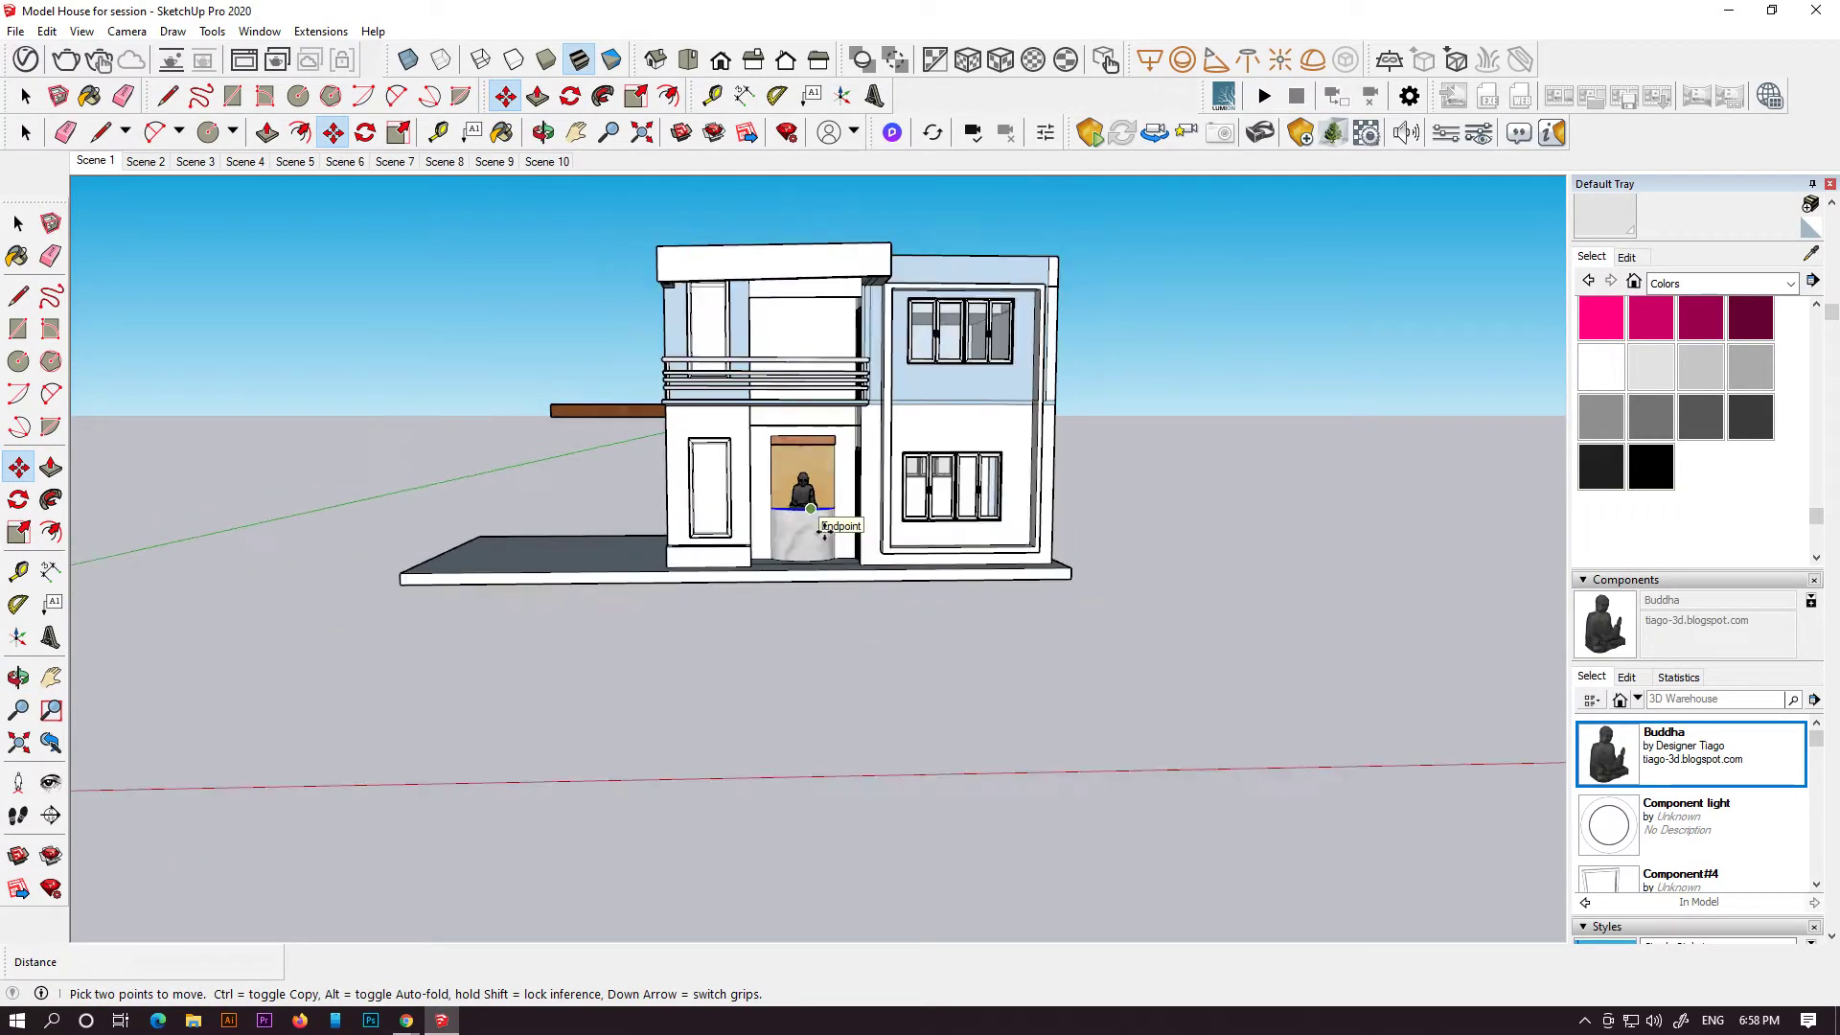
pyautogui.scroll(2, 999, 302)
pyautogui.scroll(3, 1000, 301)
pyautogui.keyDown('shift'); pyautogui.moveTo(1047, 420); pyautogui.dragTo(860, 394, button='middle'); pyautogui.keyUp('shift')
pyautogui.scroll(3, 851, 296)
pyautogui.moveTo(852, 302); pyautogui.dragTo(867, 469, button='middle')
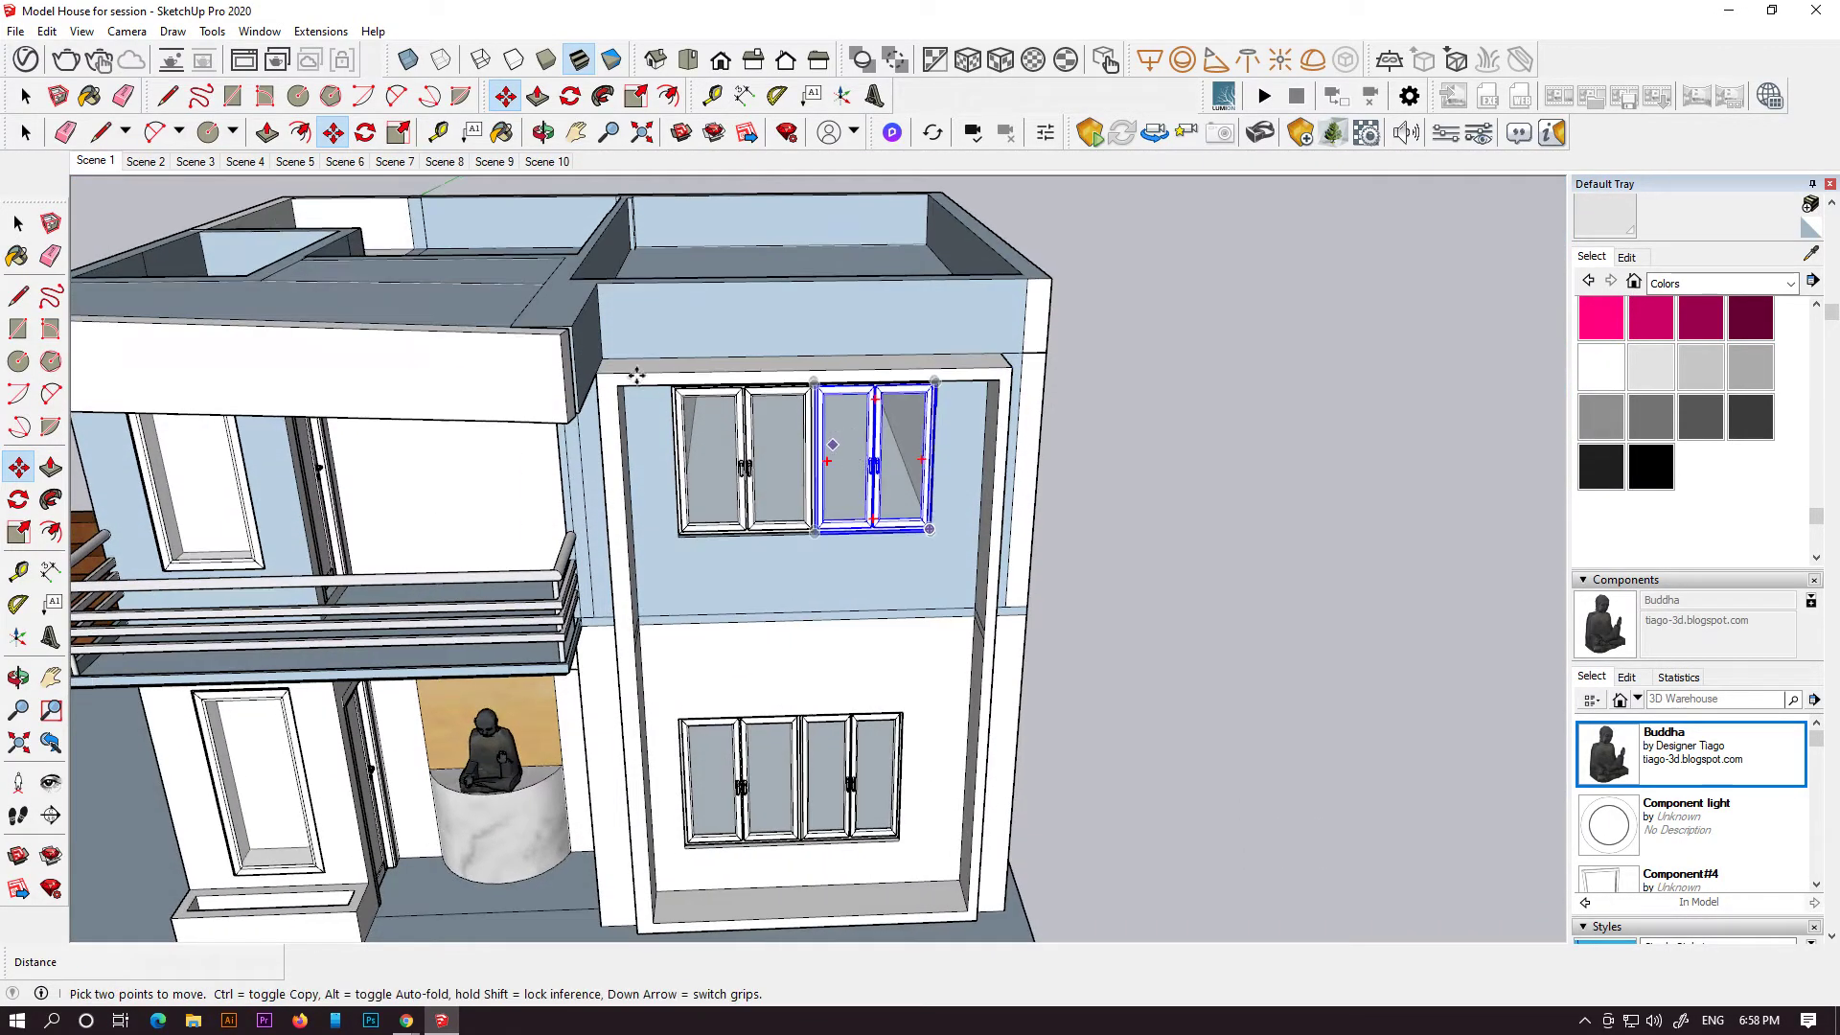
# - Undo the last Push/Pull and adjust the upper part of the tall window frame's inner side face with Push/Pull
pyautogui.click(52, 467)
pyautogui.scroll(2, 985, 516)
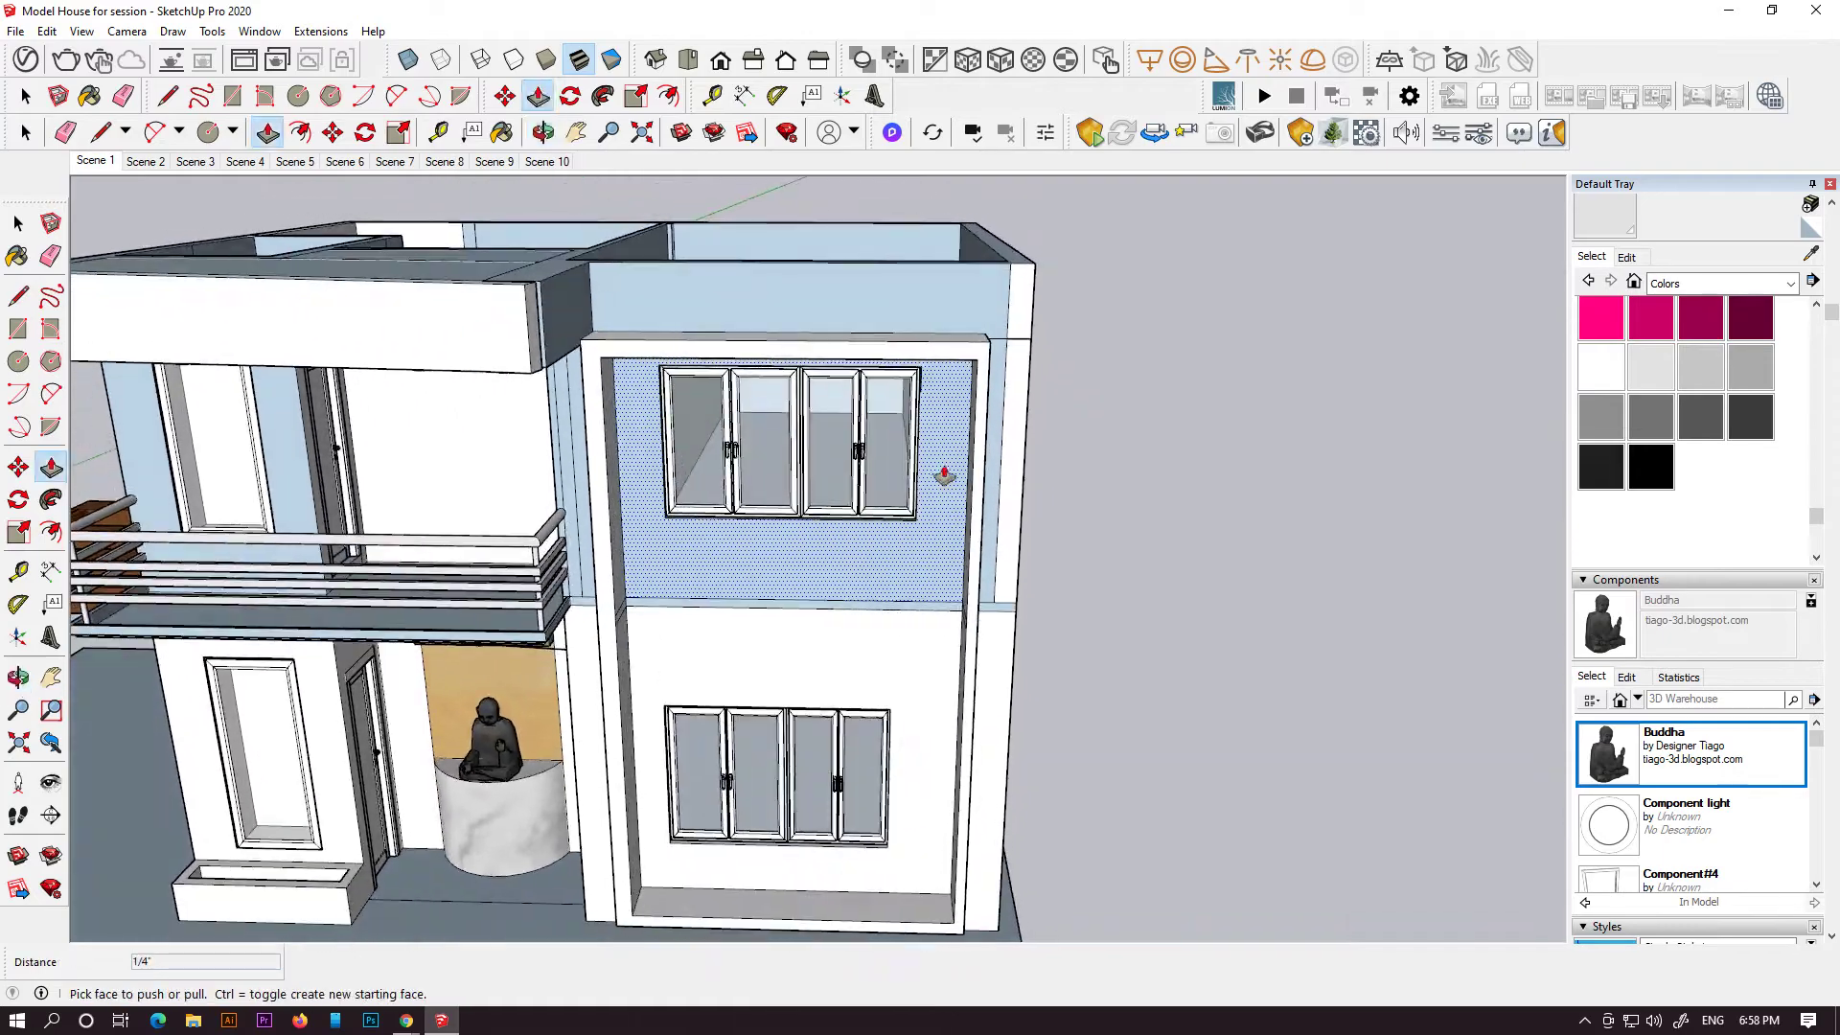
pyautogui.hotkey('ctrl', 'z')
pyautogui.moveTo(972, 500); pyautogui.dragTo(1006, 499, button='middle')
pyautogui.click(1063, 497)
pyautogui.click(1055, 497)
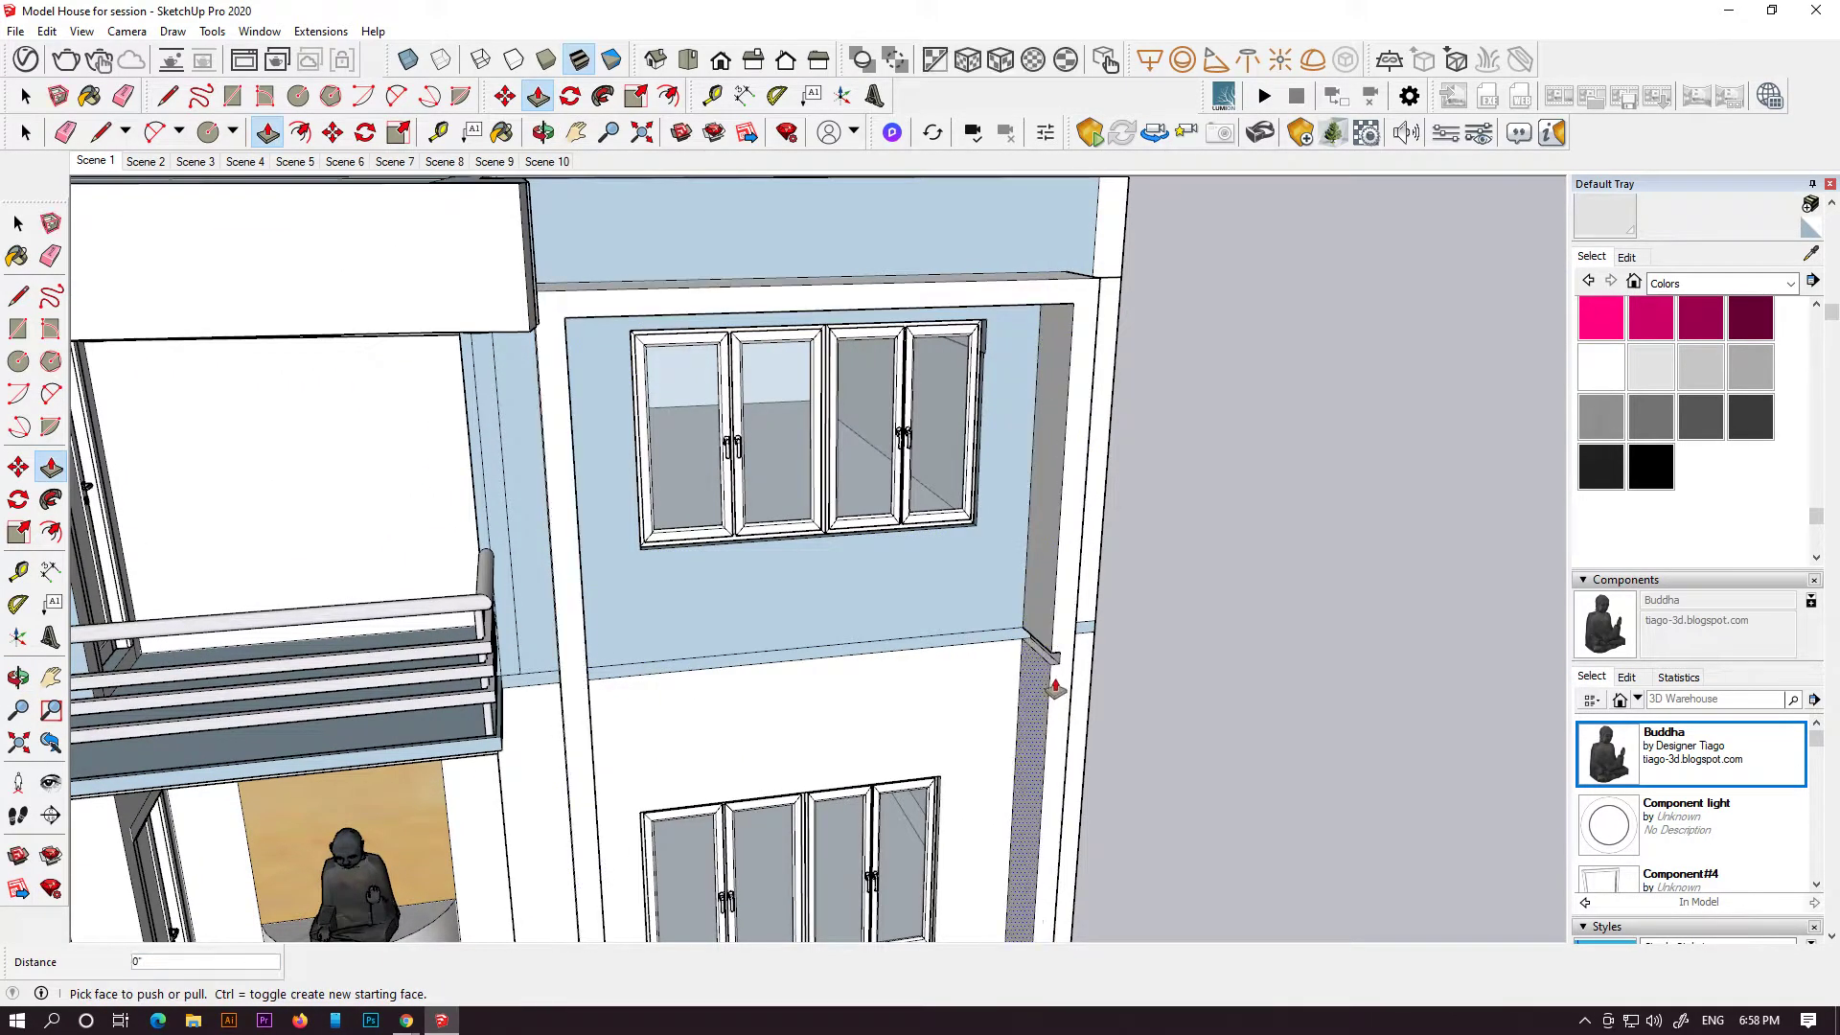
pyautogui.scroll(3, 1059, 670)
pyautogui.scroll(-5, 1040, 665)
# - Offset the outer edges of the ground slab's top face inward to create a narrow border strip around the lot
pyautogui.moveTo(994, 690); pyautogui.dragTo(739, 645, button='middle')
pyautogui.keyDown('shift'); pyautogui.moveTo(594, 655); pyautogui.dragTo(1084, 687, button='middle'); pyautogui.keyUp('shift')
pyautogui.moveTo(671, 573); pyautogui.dragTo(936, 566, button='middle')
pyautogui.moveTo(1498, 661); pyautogui.dragTo(1203, 656, button='middle')
pyautogui.click(51, 532)
pyautogui.click(793, 743)
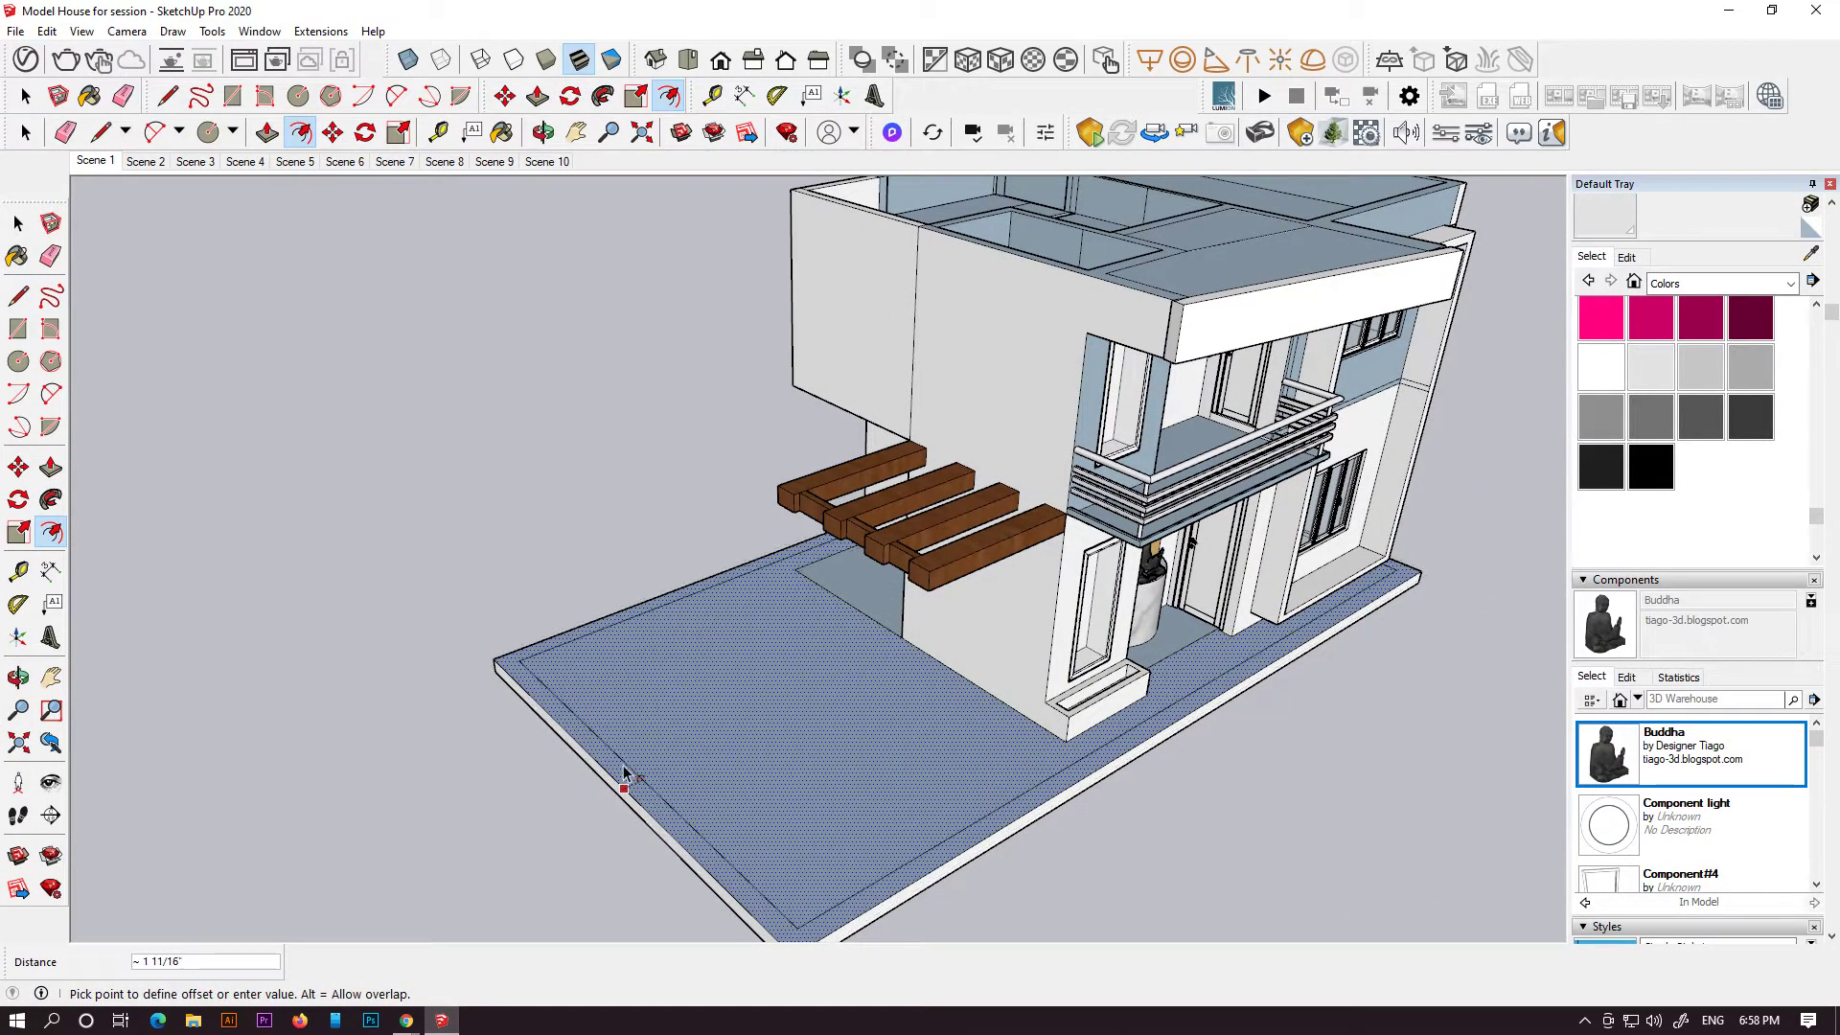
pyautogui.click(737, 811)
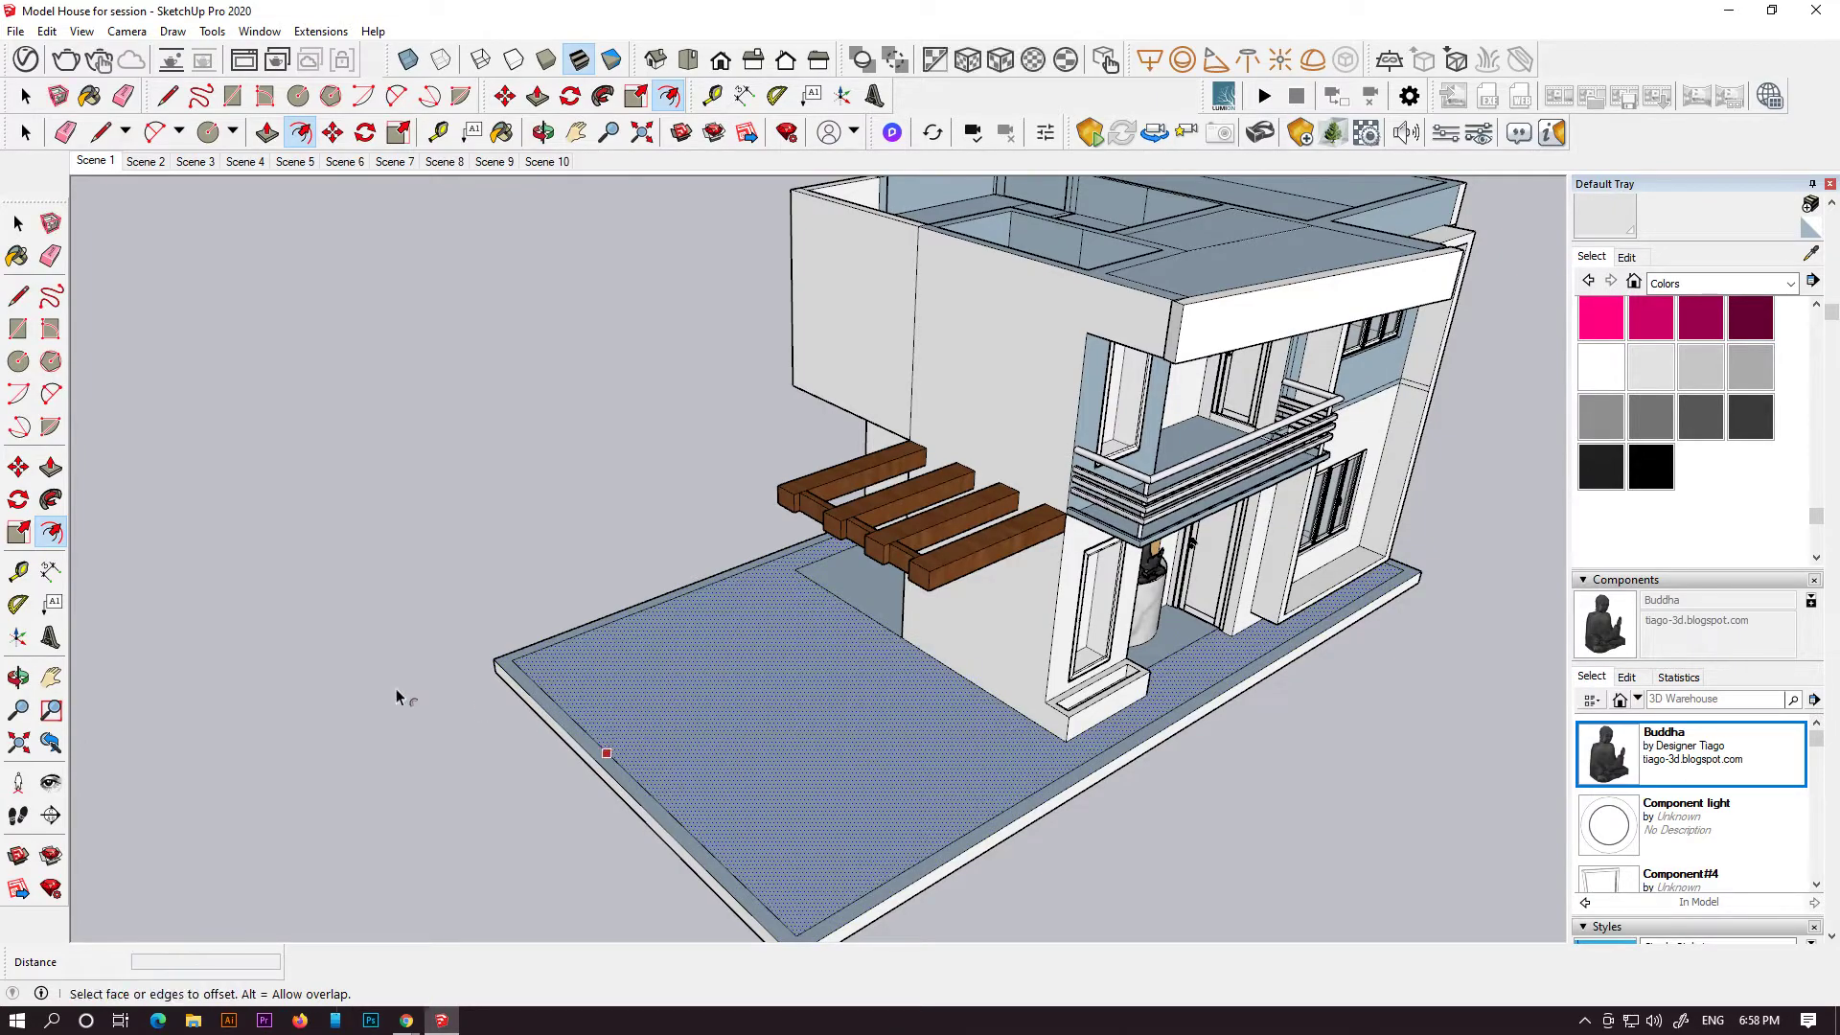
# - Draw short lines from the border's inner corners to the slab edge at both front ends, separating the front strip
pyautogui.press('l')
pyautogui.keyDown('shift'); pyautogui.moveTo(785, 936); pyautogui.dragTo(723, 778, button='middle'); pyautogui.keyUp('shift')
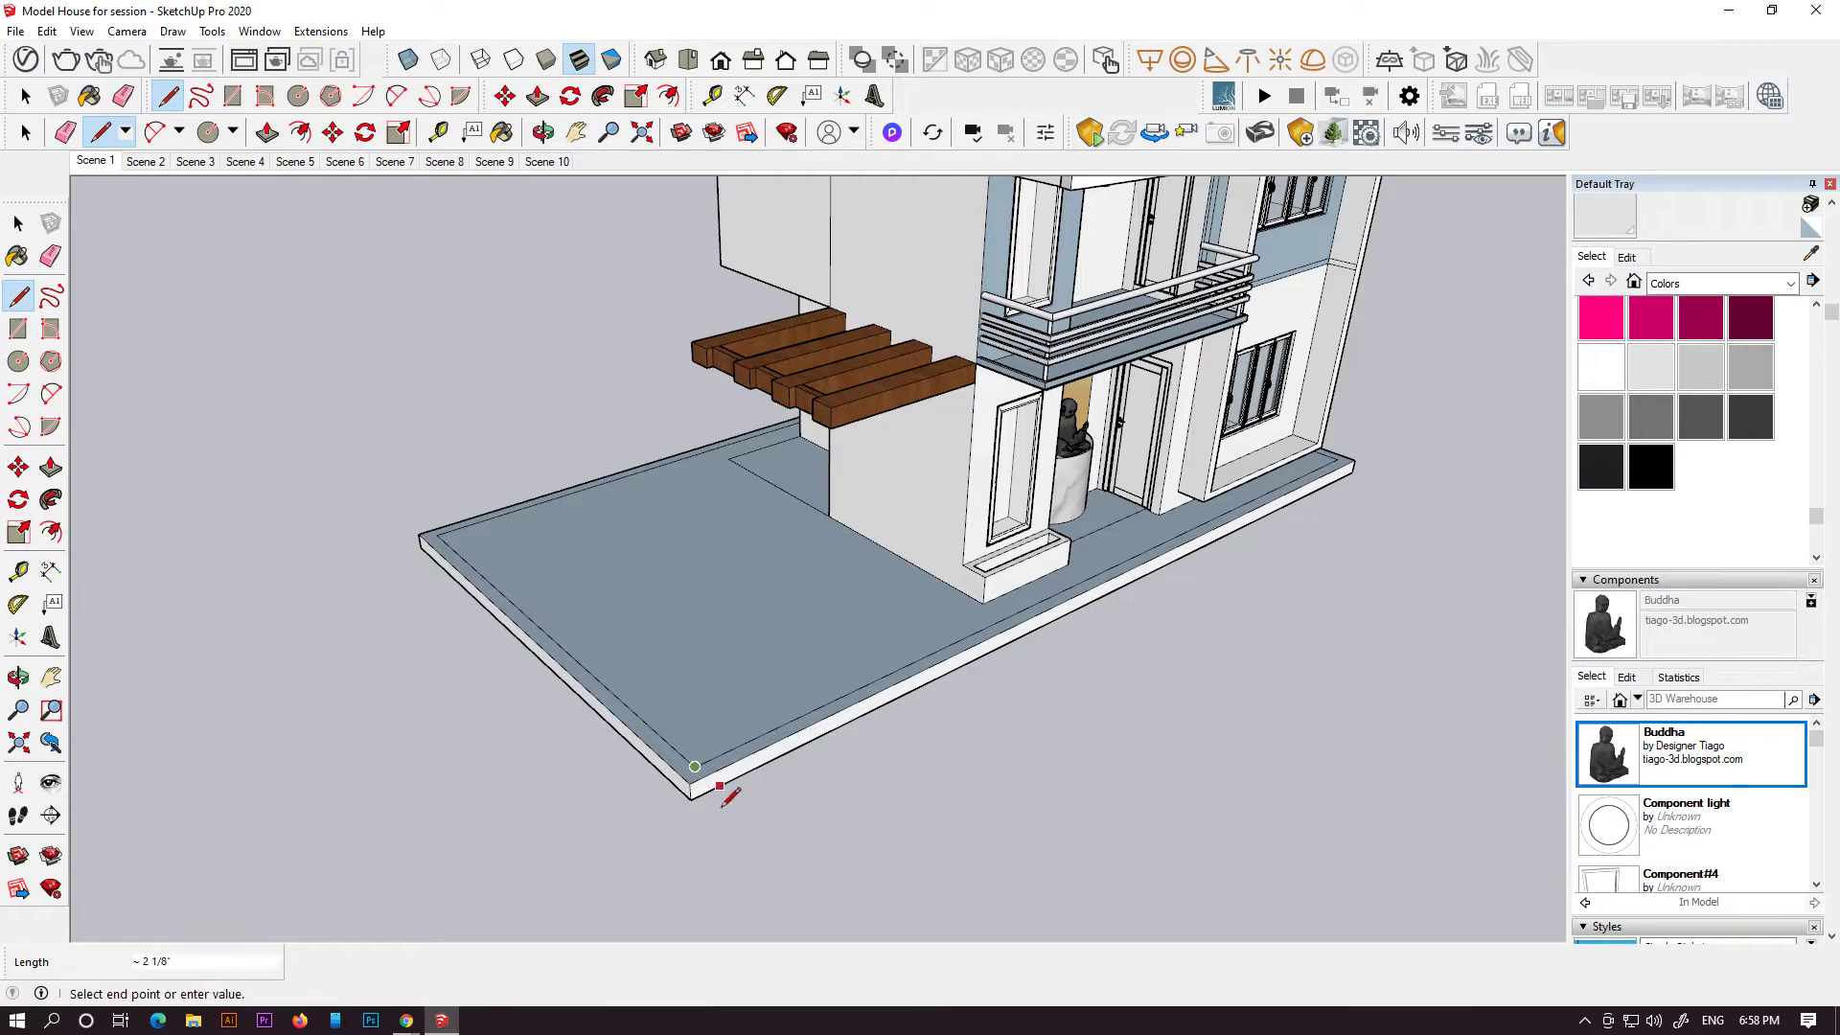
pyautogui.press('Escape')
pyautogui.scroll(-3, 1039, 718)
pyautogui.scroll(6, 1010, 648)
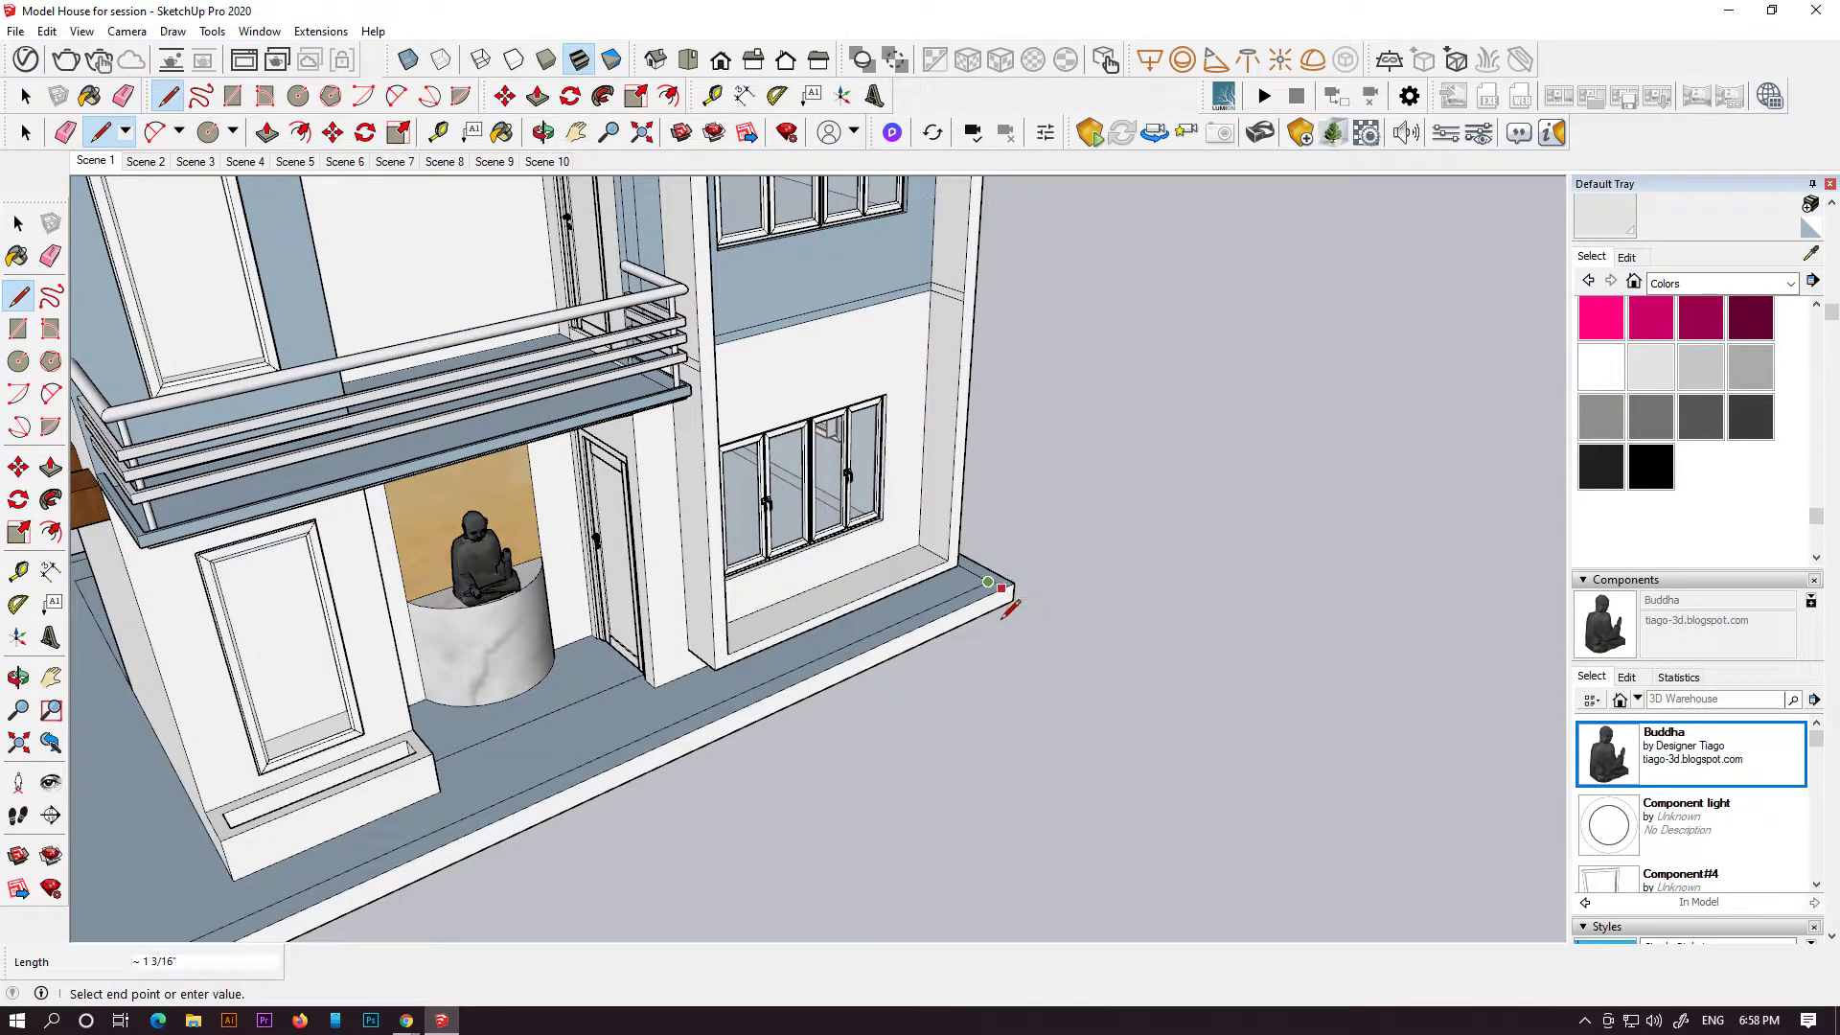
pyautogui.click(50, 467)
pyautogui.scroll(-4, 325, 709)
pyautogui.moveTo(326, 766); pyautogui.dragTo(620, 870, button='middle')
pyautogui.click(637, 850)
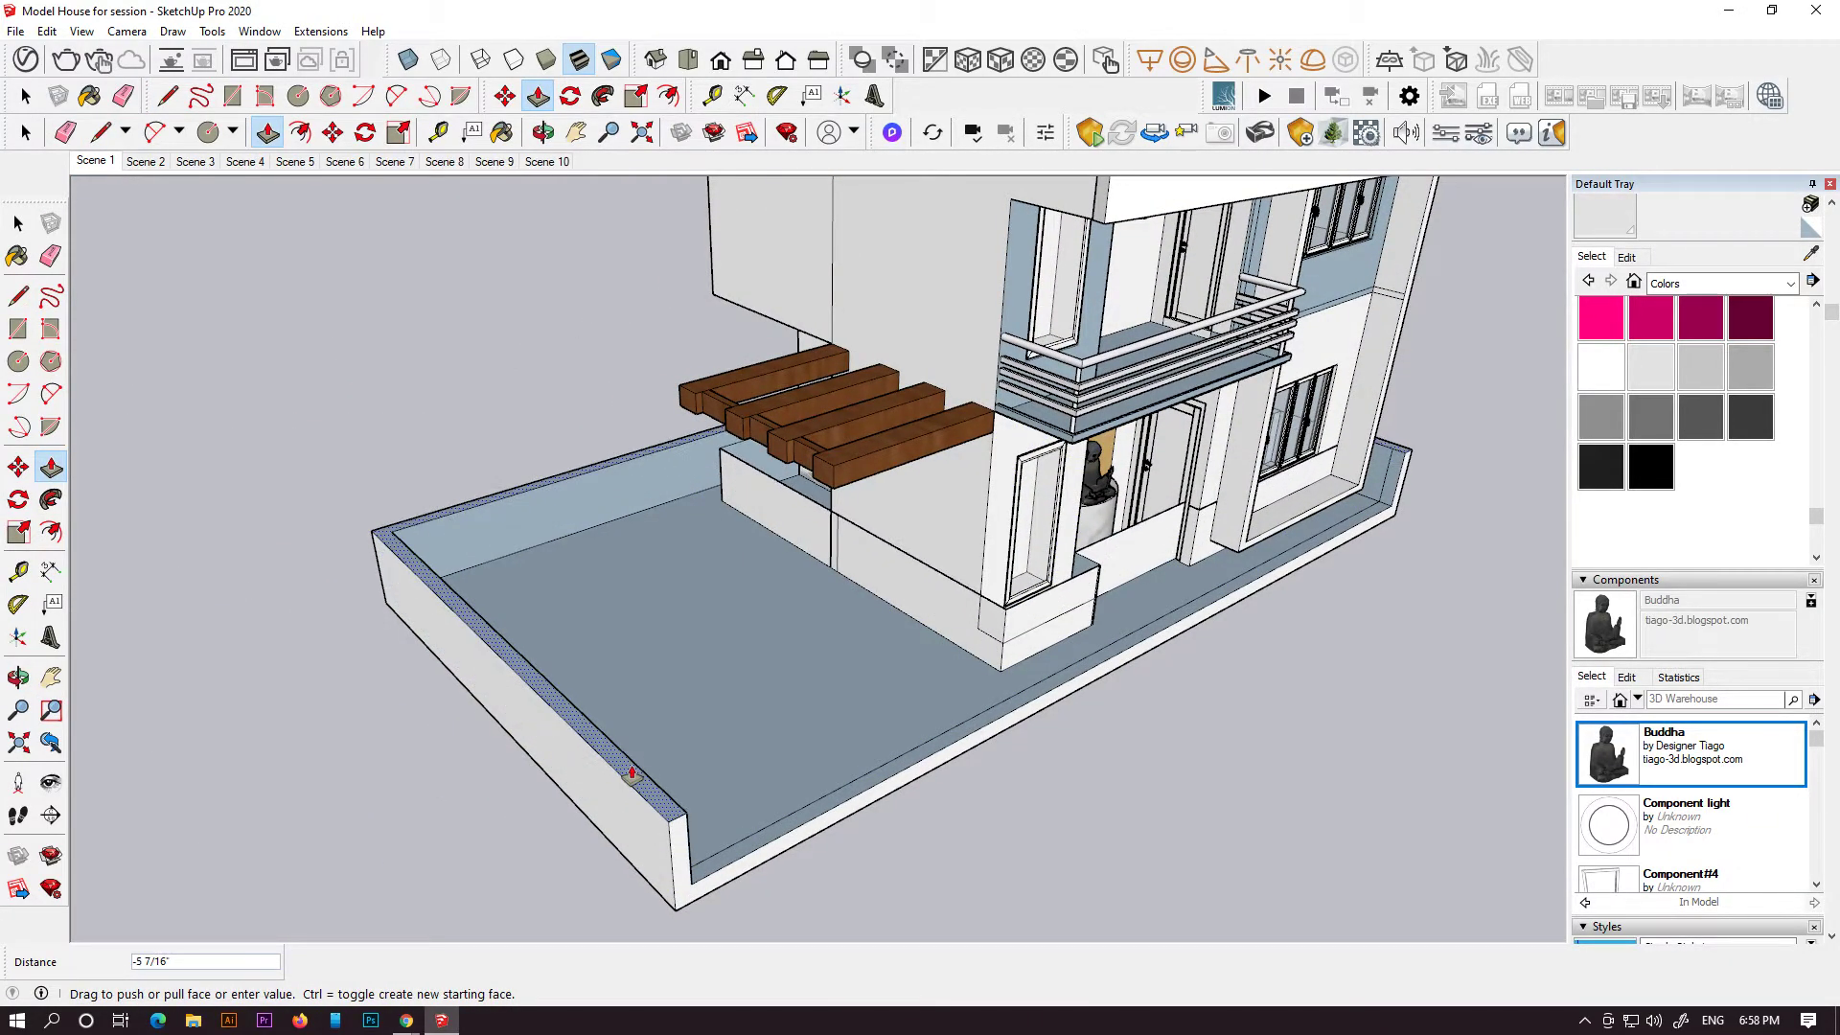
pyautogui.press('Escape')
pyautogui.scroll(2, 859, 617)
pyautogui.scroll(3, 724, 475)
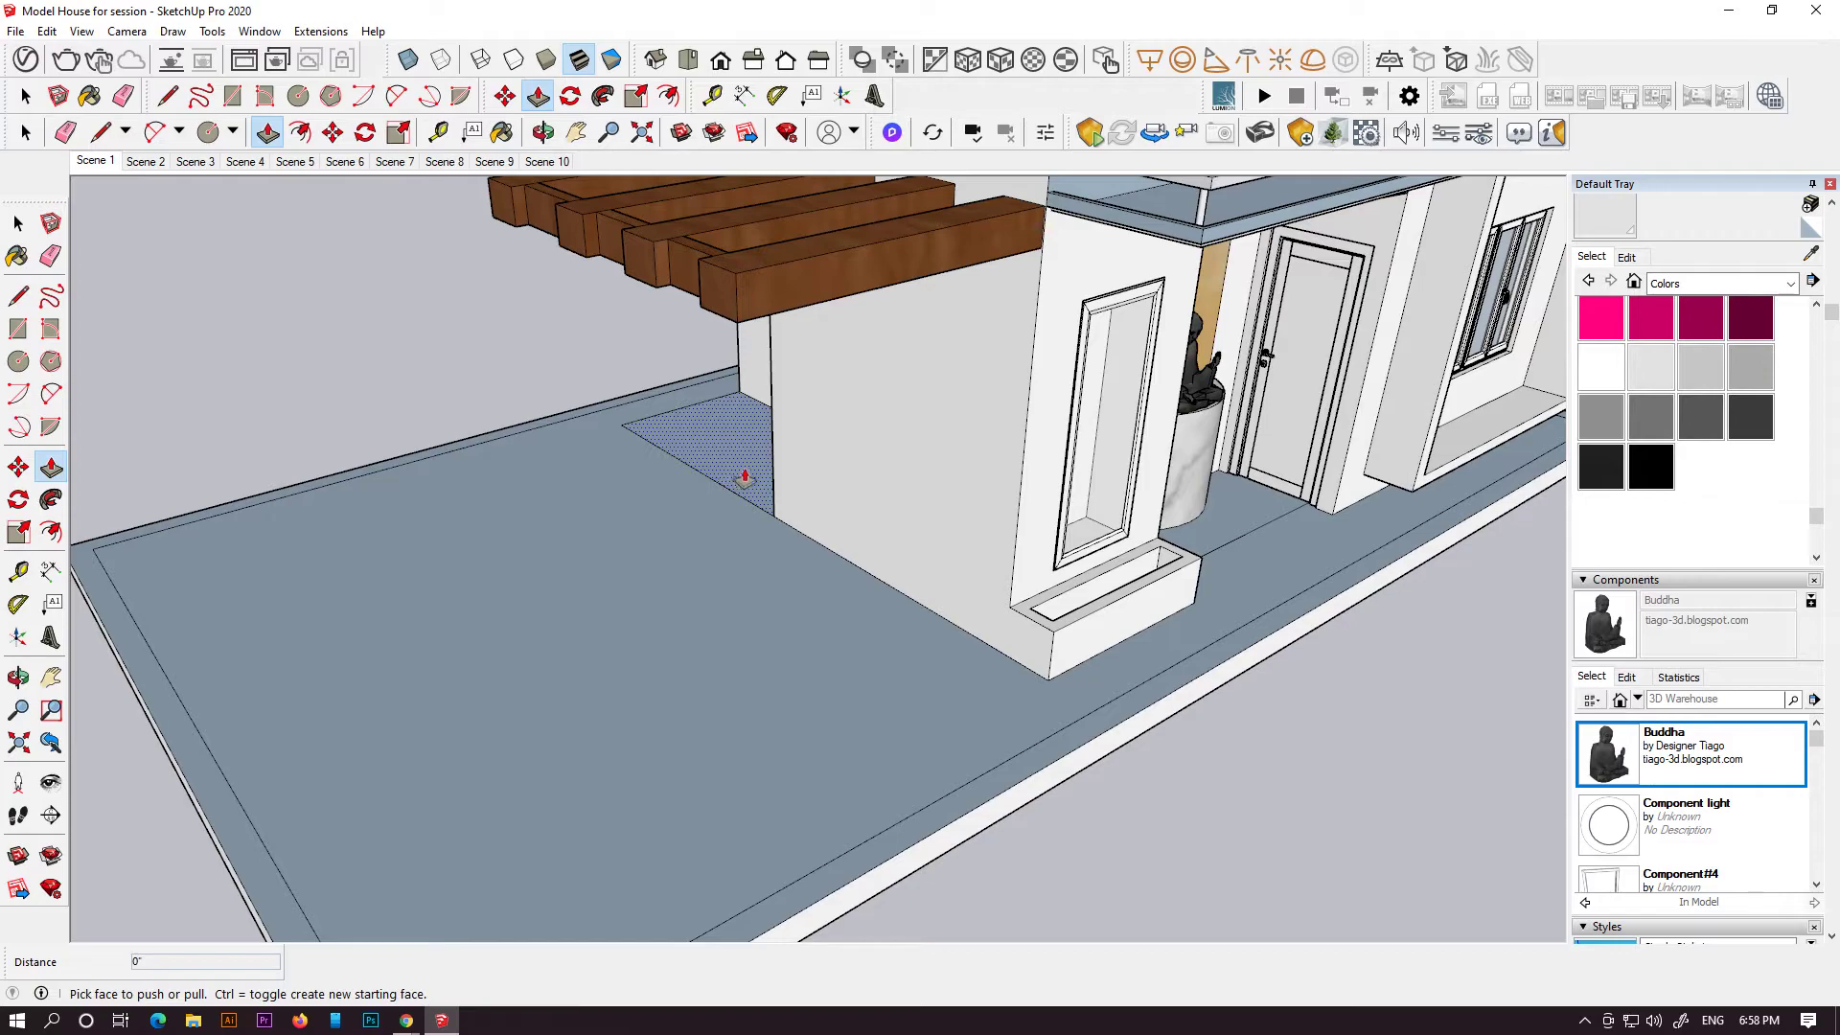
# - Erase the edge of the small leftover floor face beside the pergola-side wall of the house
pyautogui.moveTo(663, 429); pyautogui.dragTo(665, 452)
pyautogui.press('Escape')
pyautogui.click(673, 412)
pyautogui.scroll(-4, 670, 541)
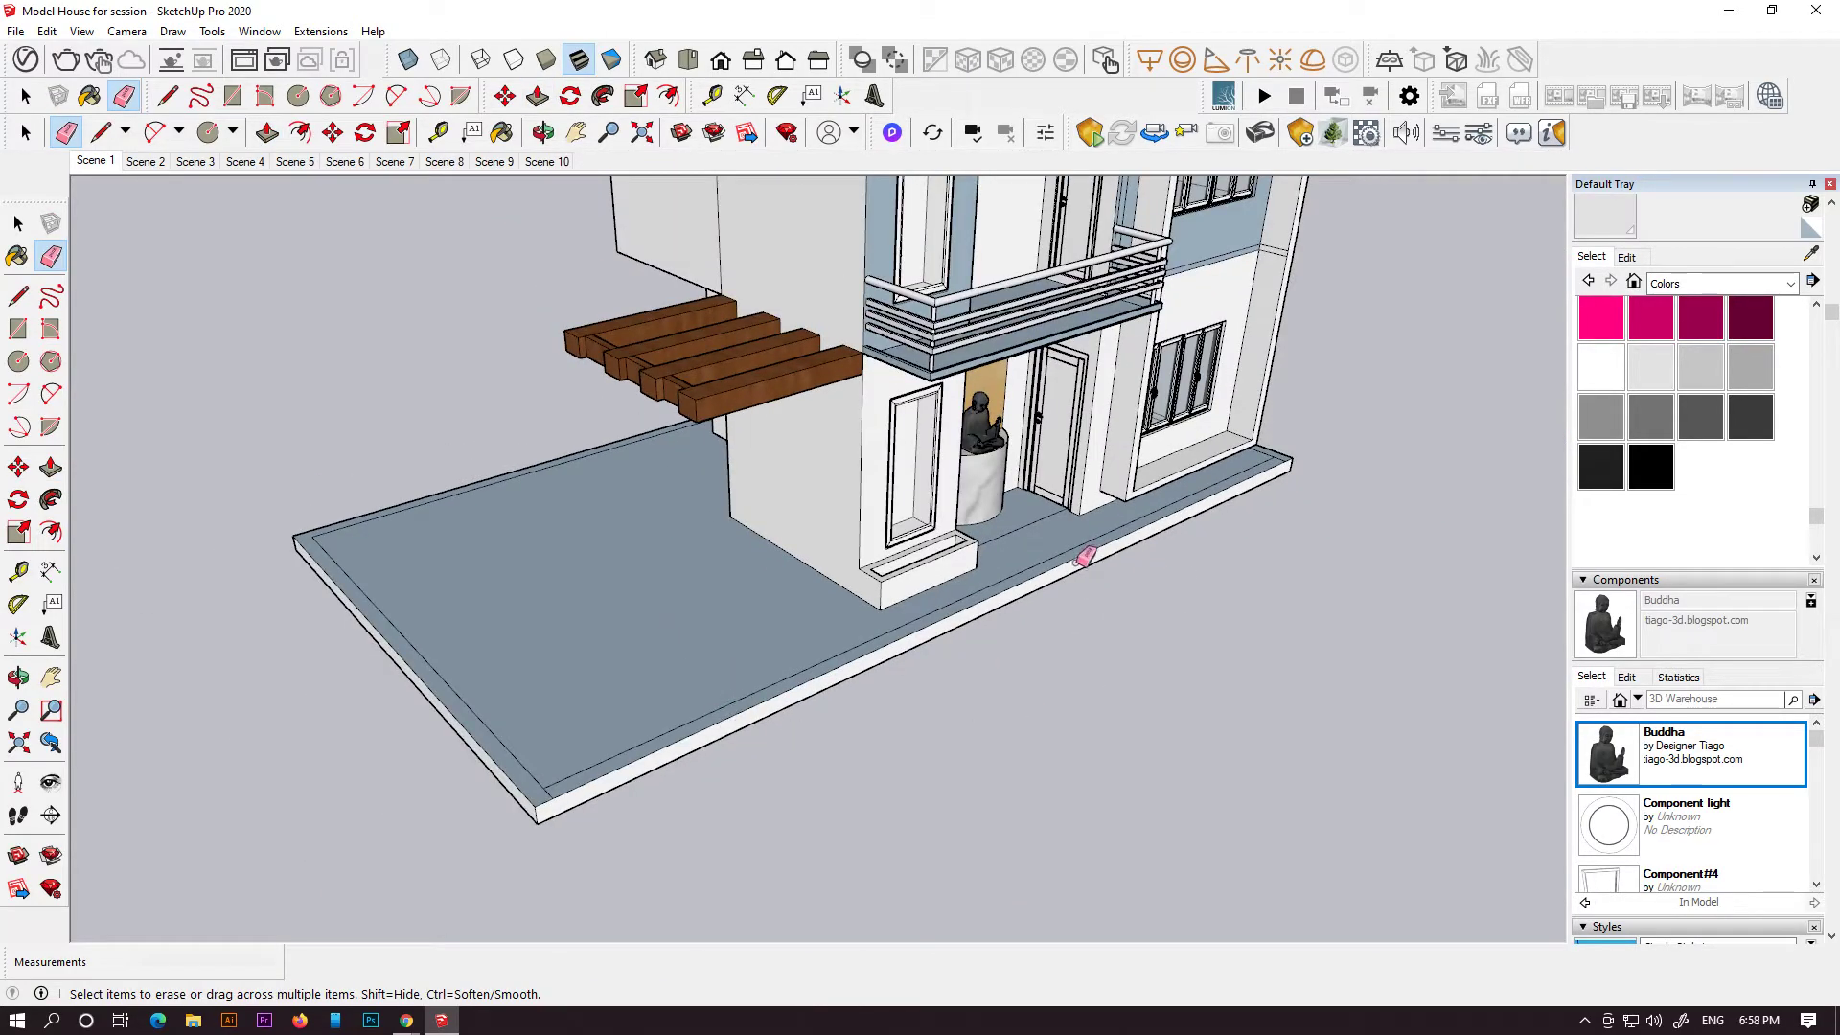
pyautogui.scroll(1, 1090, 563)
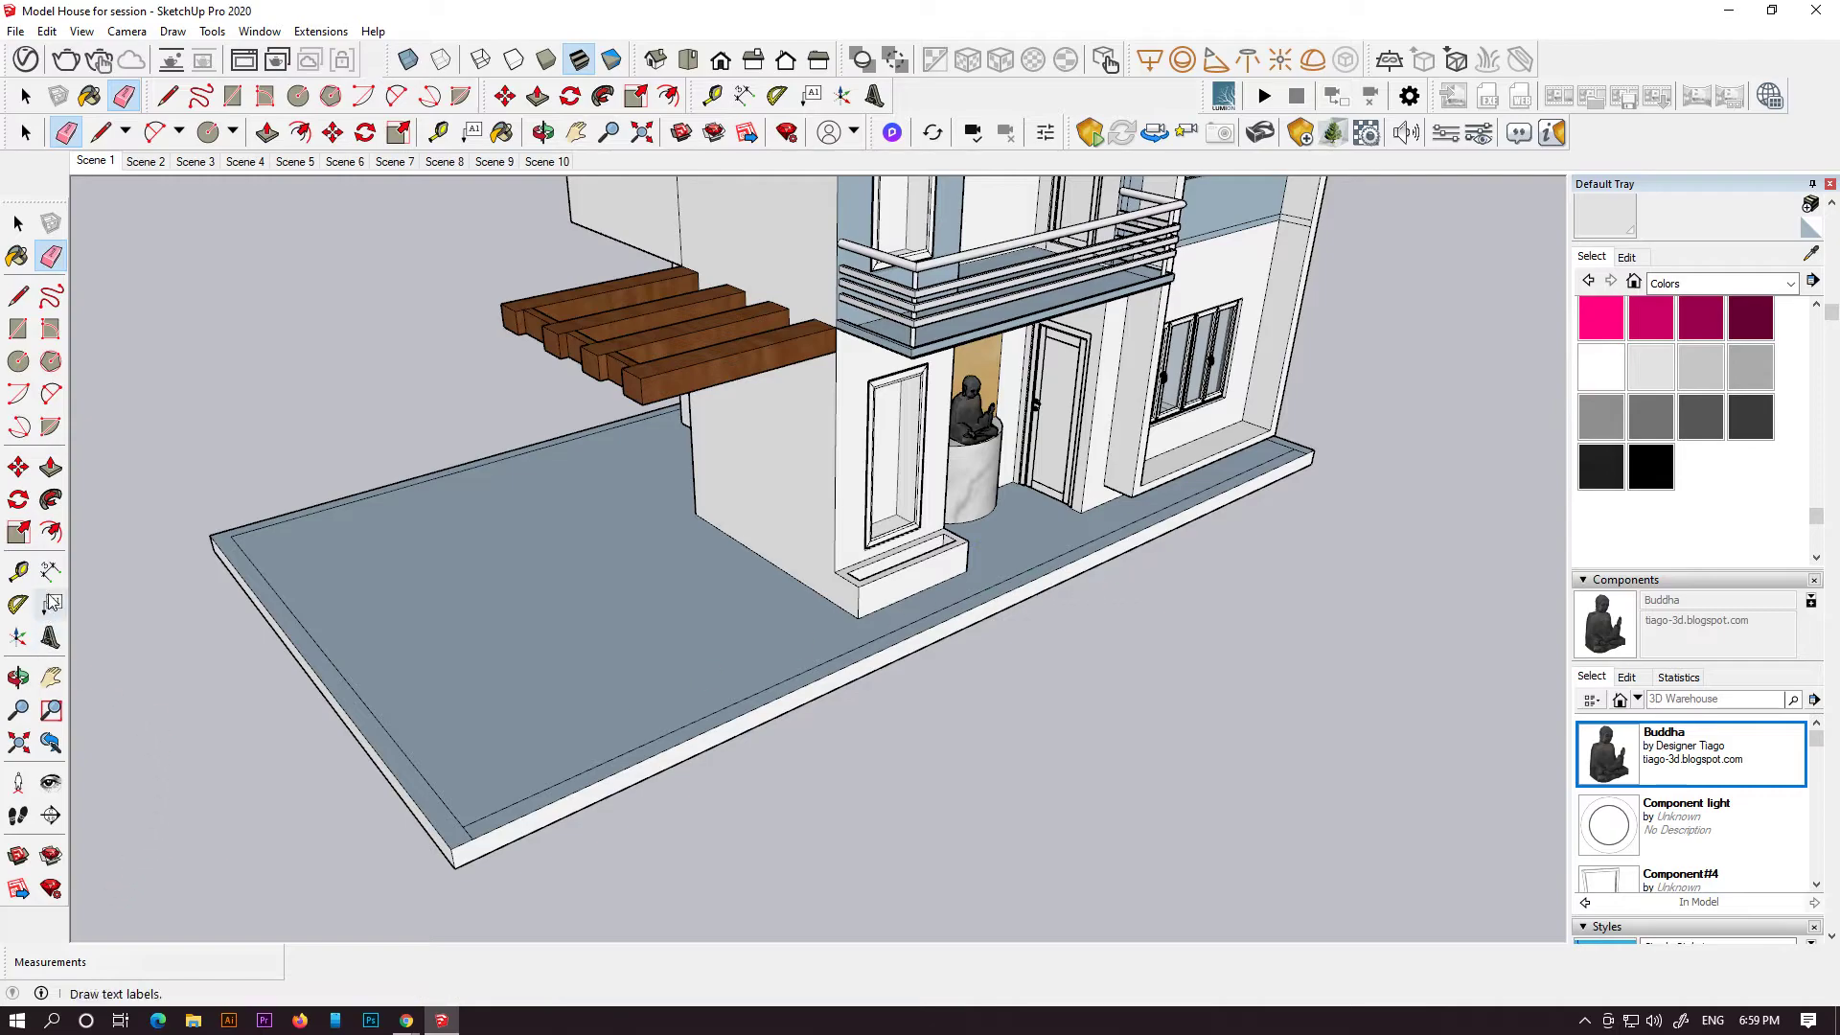
# - Try to pull the side and rear border strip up into a perimeter wall with Push/Pull
pyautogui.click(51, 466)
pyautogui.click(356, 714)
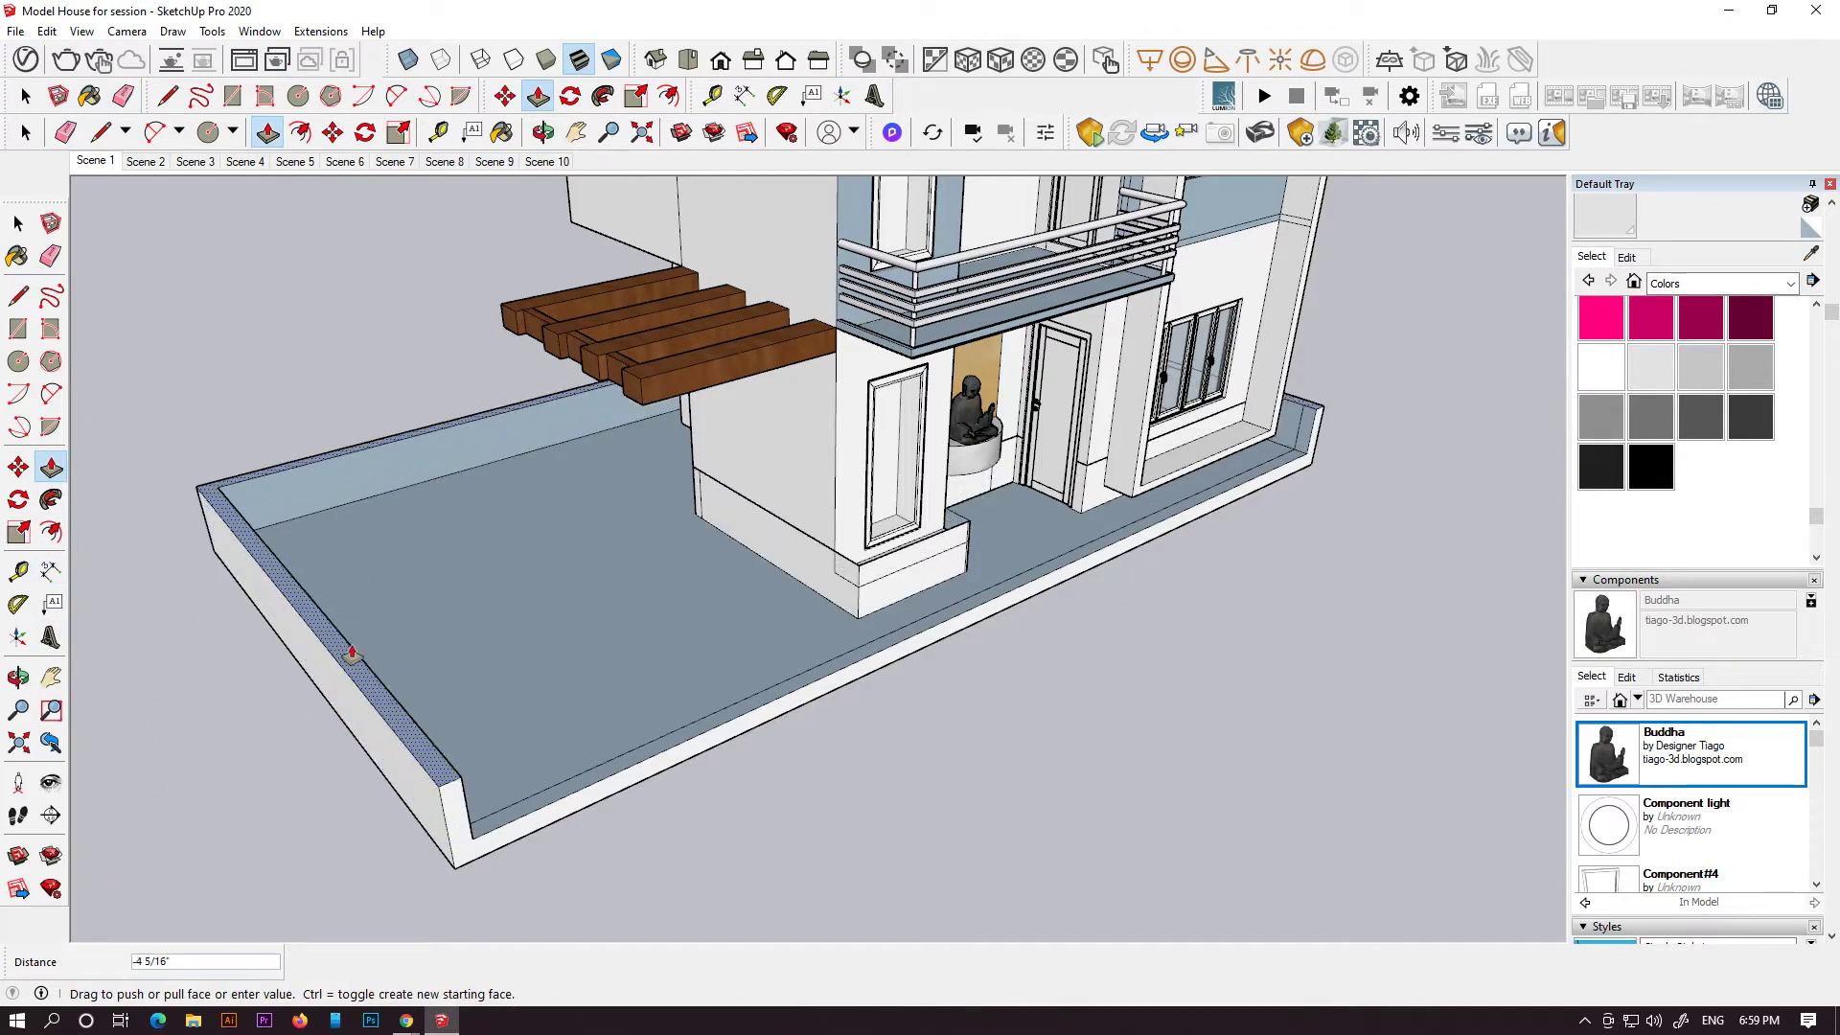
pyautogui.click(331, 517)
# - Draw a short line across the border strip from the rear house corner to the slab edge
pyautogui.scroll(3, 767, 575)
pyautogui.scroll(3, 876, 657)
pyautogui.moveTo(855, 655); pyautogui.dragTo(1231, 614, button='middle')
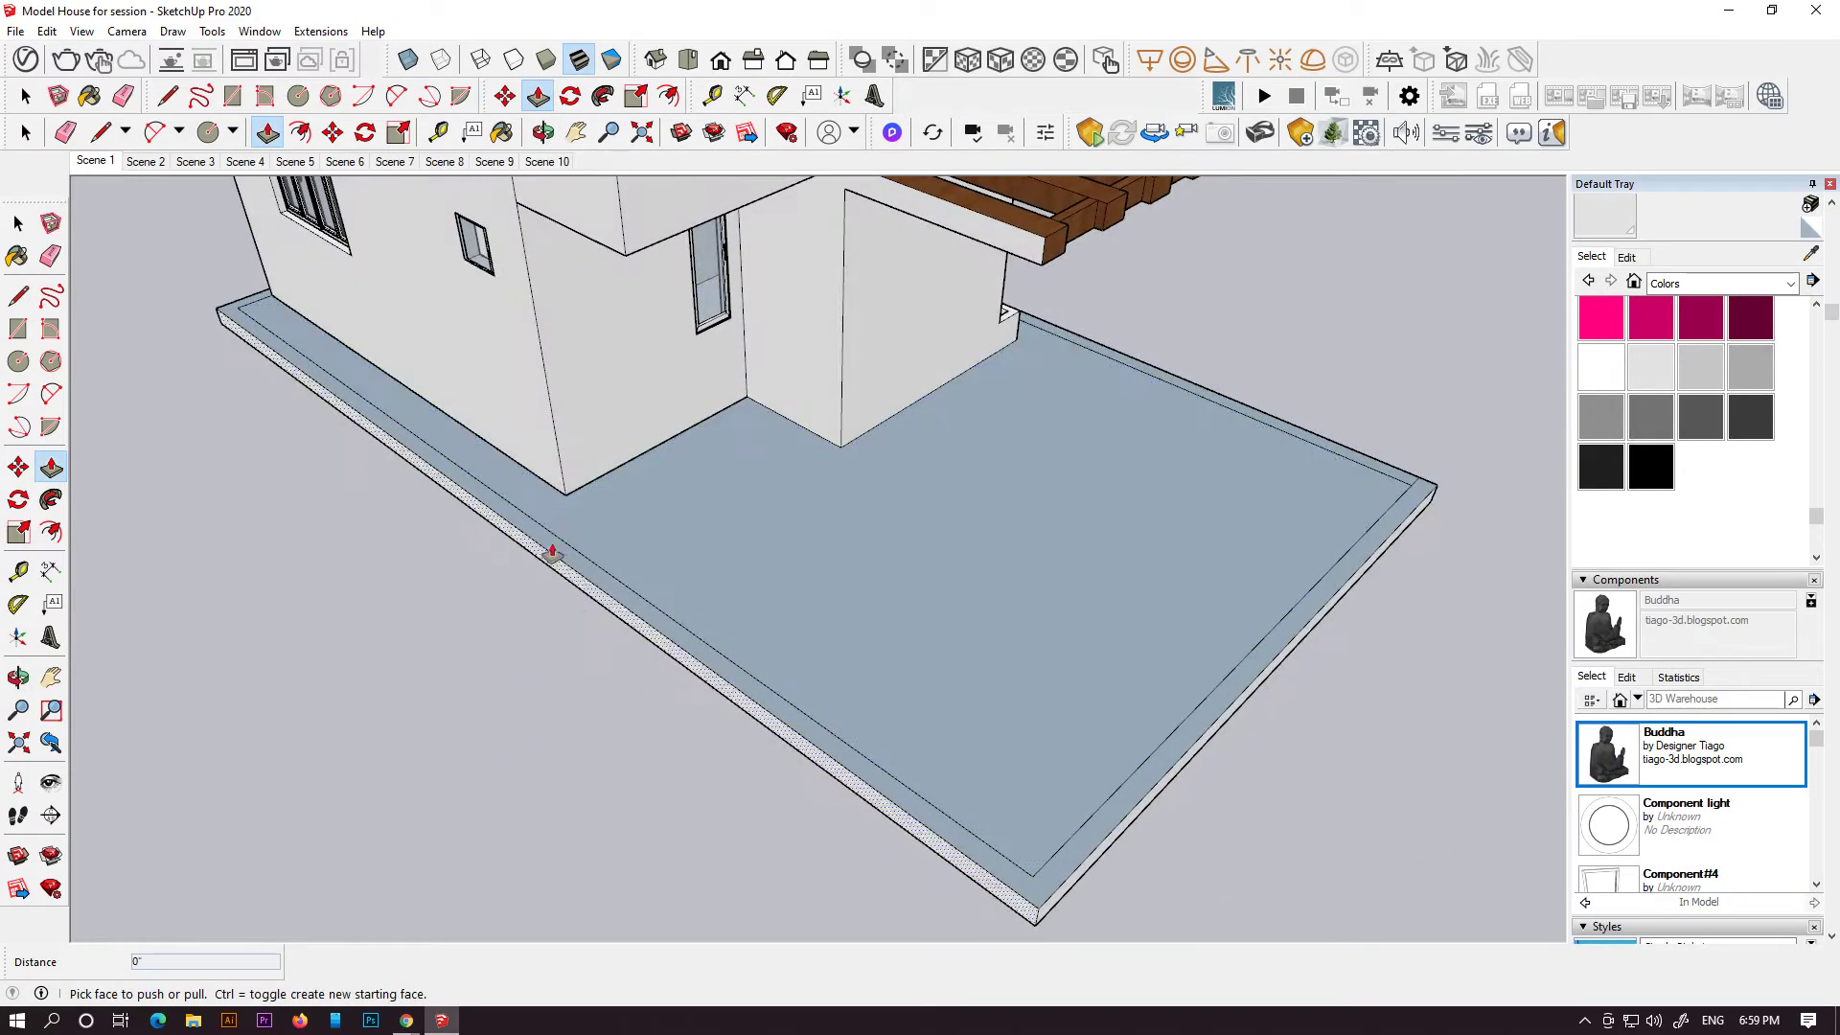
pyautogui.moveTo(534, 550); pyautogui.dragTo(996, 565, button='middle')
pyautogui.moveTo(243, 574); pyautogui.dragTo(1021, 565, button='middle')
pyautogui.scroll(2, 790, 706)
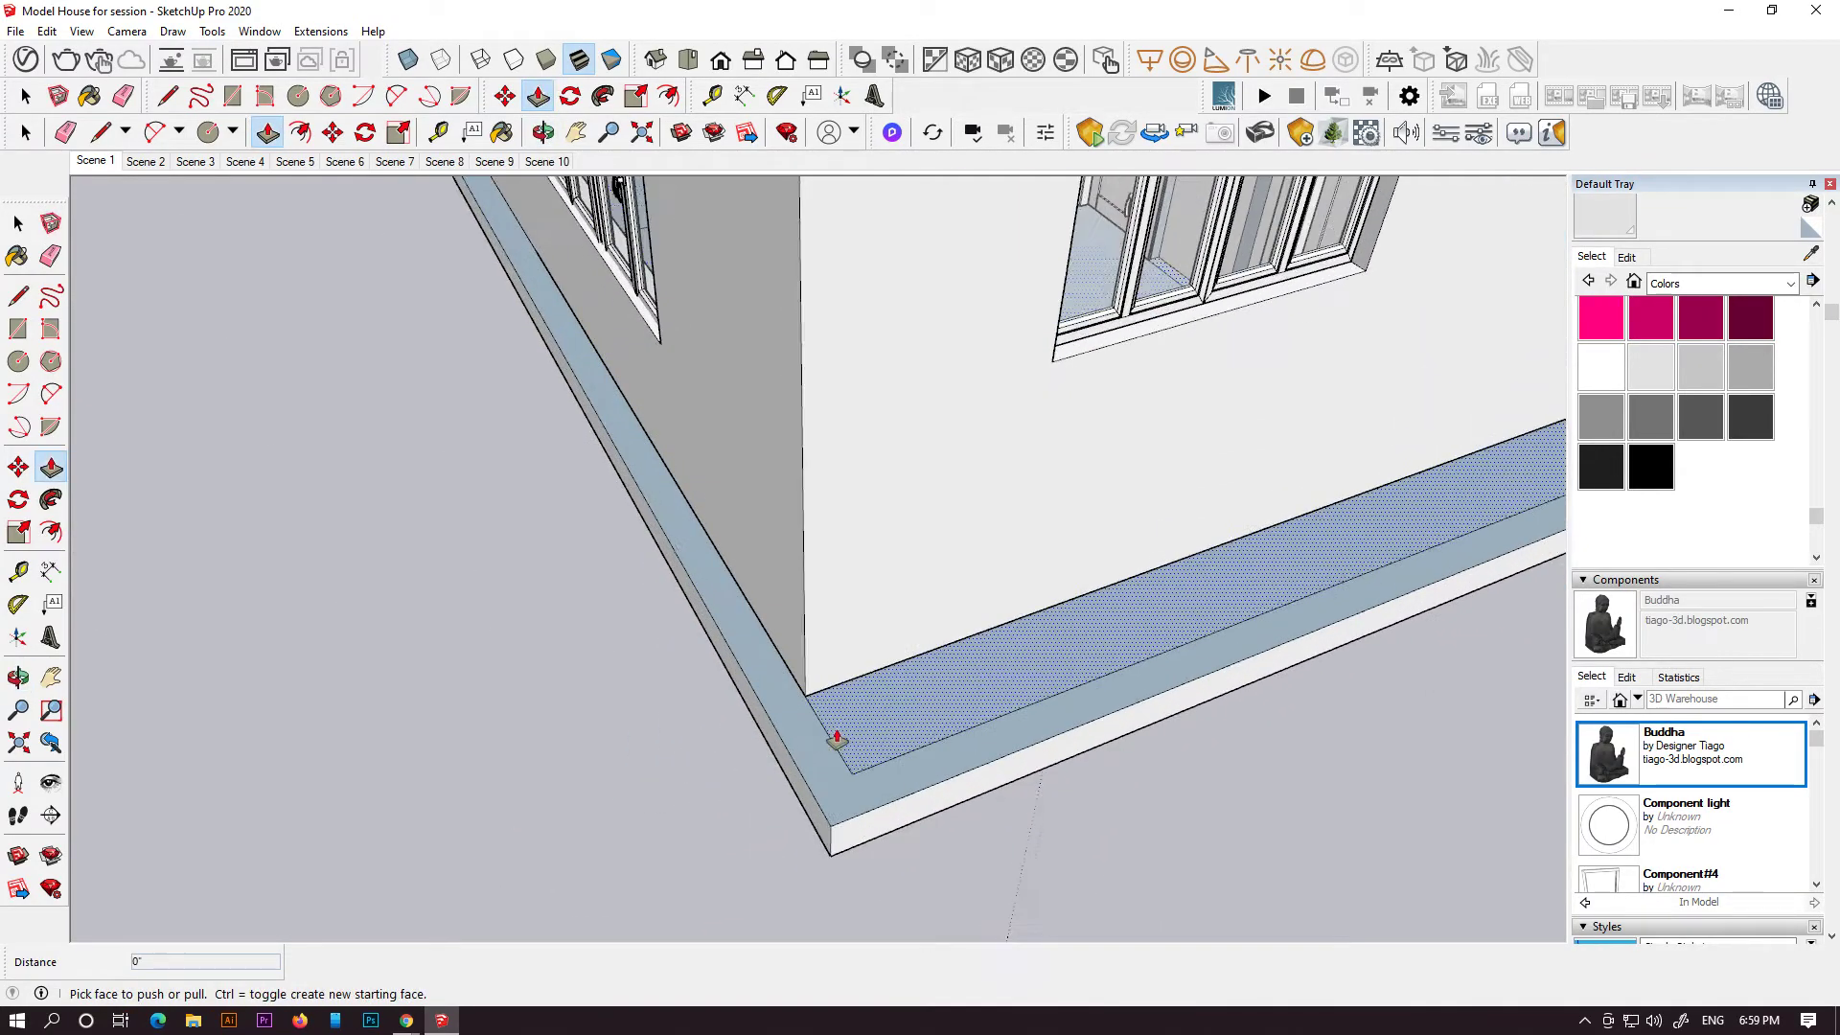
pyautogui.press('c')
pyautogui.press('l')
pyautogui.click(805, 696)
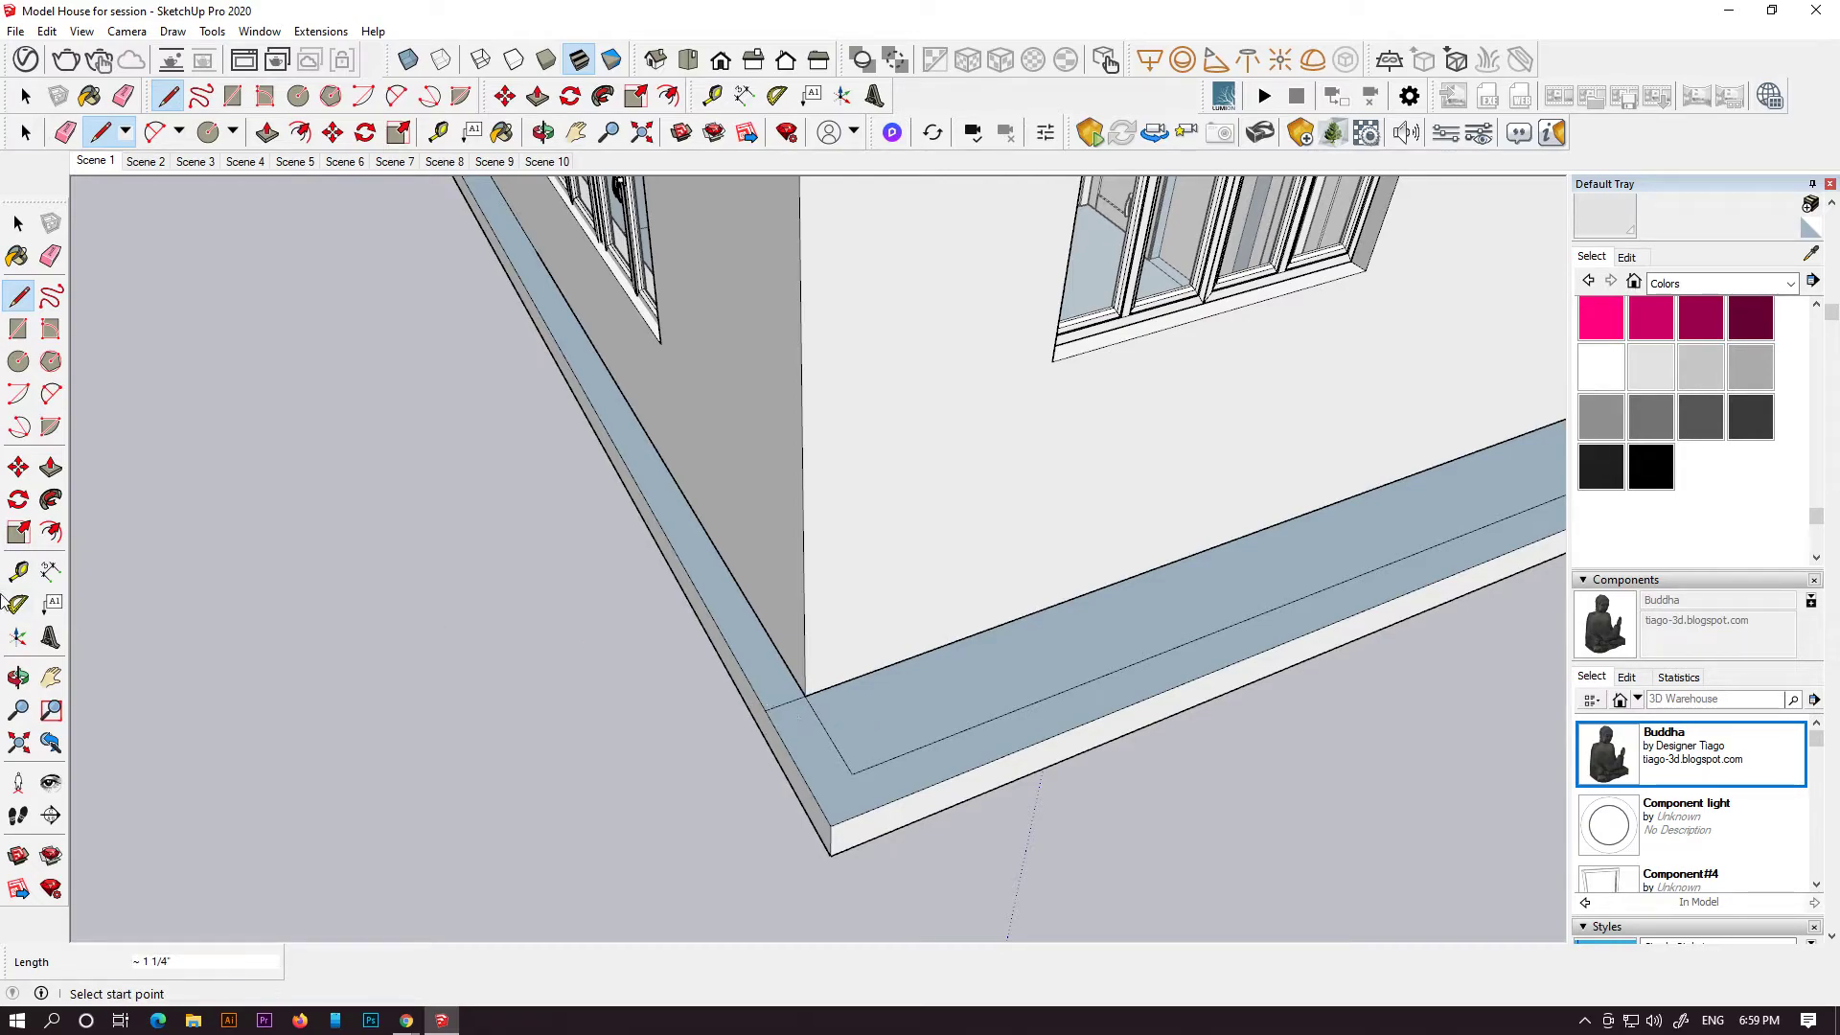
# - Try to raise the divided border strip section at the rear house corner with Push/Pull
pyautogui.click(50, 468)
pyautogui.click(854, 786)
pyautogui.scroll(-2, 830, 659)
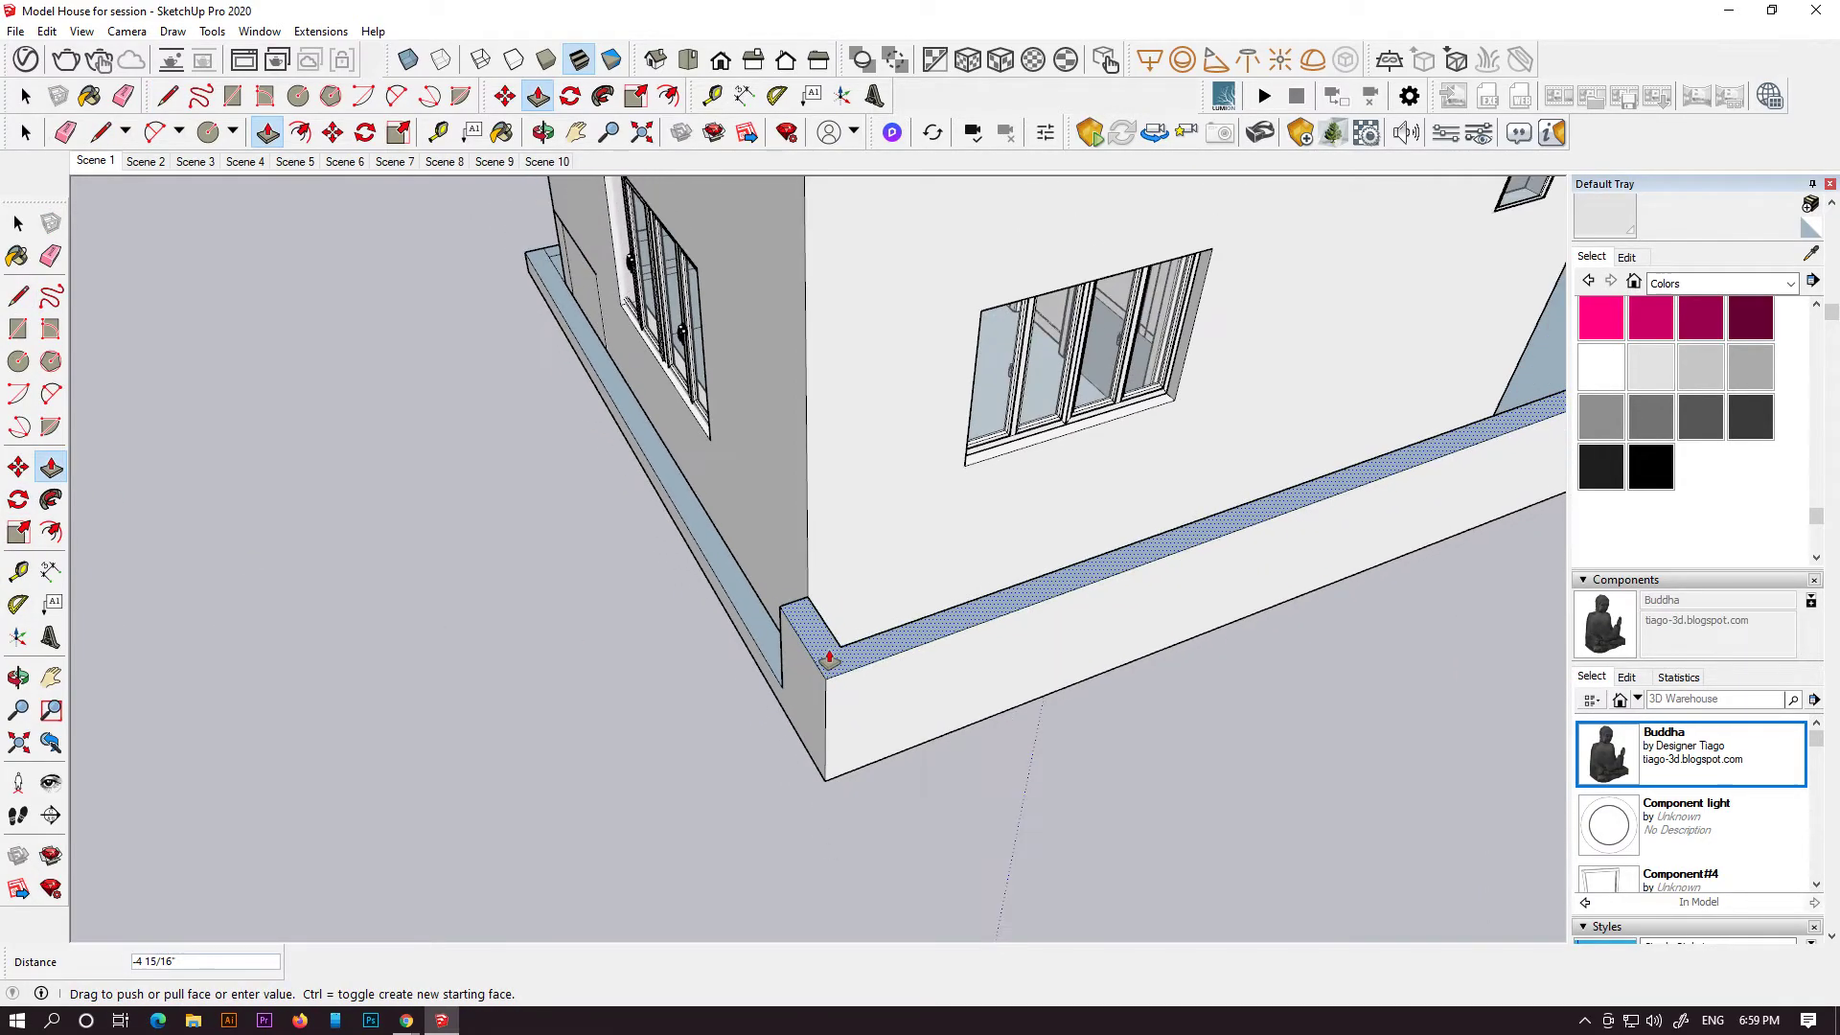
pyautogui.scroll(-3, 830, 659)
pyautogui.moveTo(915, 652); pyautogui.dragTo(144, 580, button='middle')
pyautogui.moveTo(620, 624); pyautogui.dragTo(564, 617, button='middle')
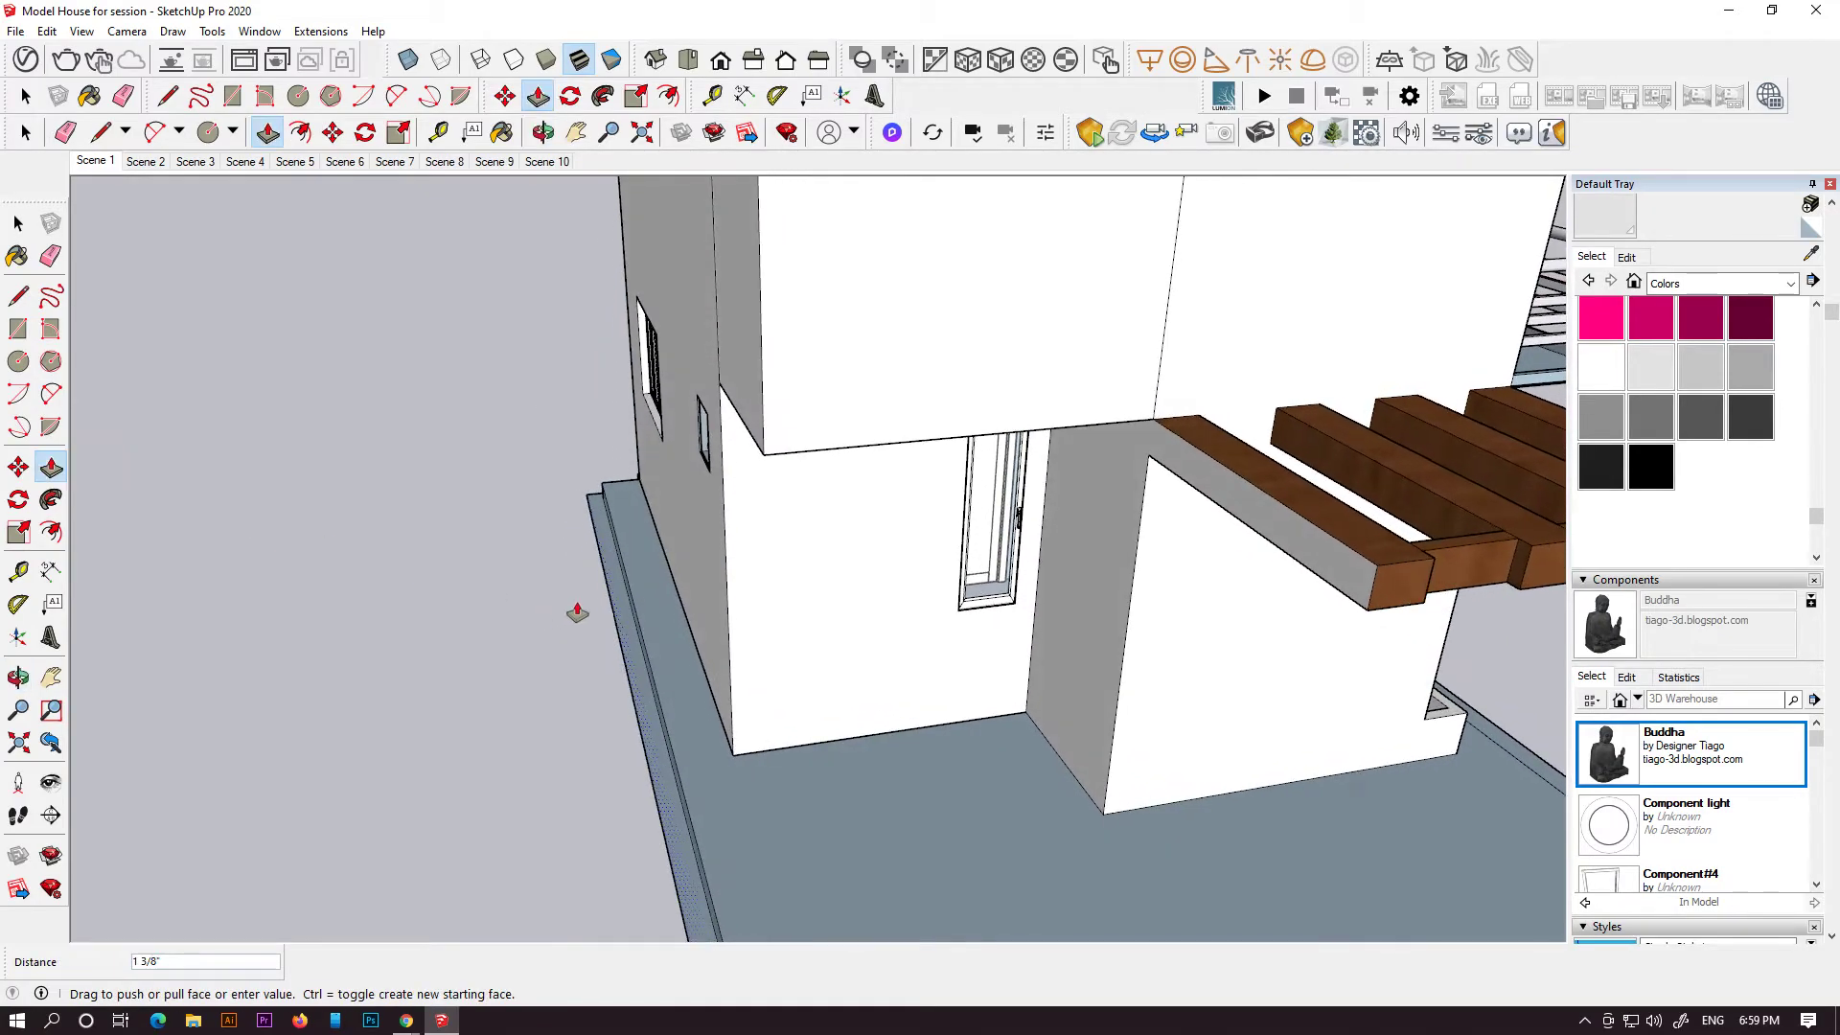
pyautogui.click(735, 529)
# - Offset the ground slab's top face outward by about 2 1/8" to create a border strip around the lot
pyautogui.scroll(-6, 735, 529)
pyautogui.moveTo(735, 529); pyautogui.dragTo(374, 470, button='middle')
pyautogui.moveTo(579, 611); pyautogui.dragTo(546, 588, button='middle')
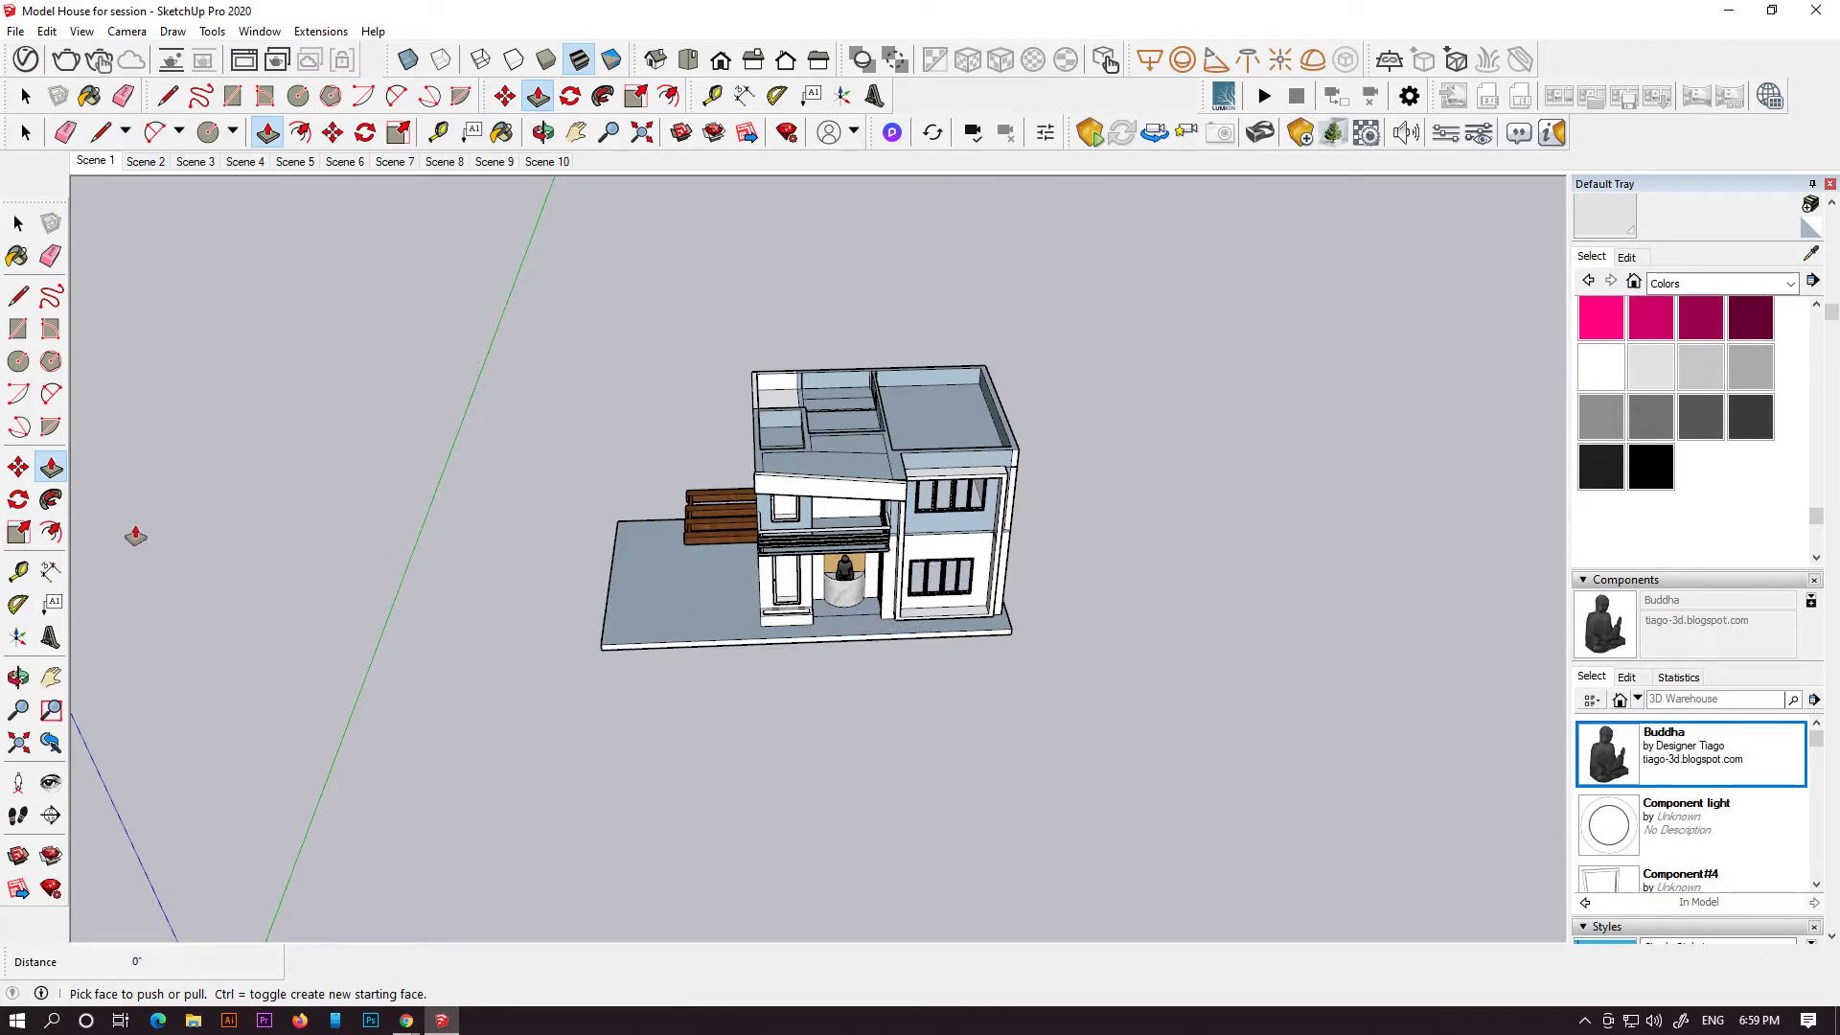
pyautogui.click(50, 532)
pyautogui.click(657, 641)
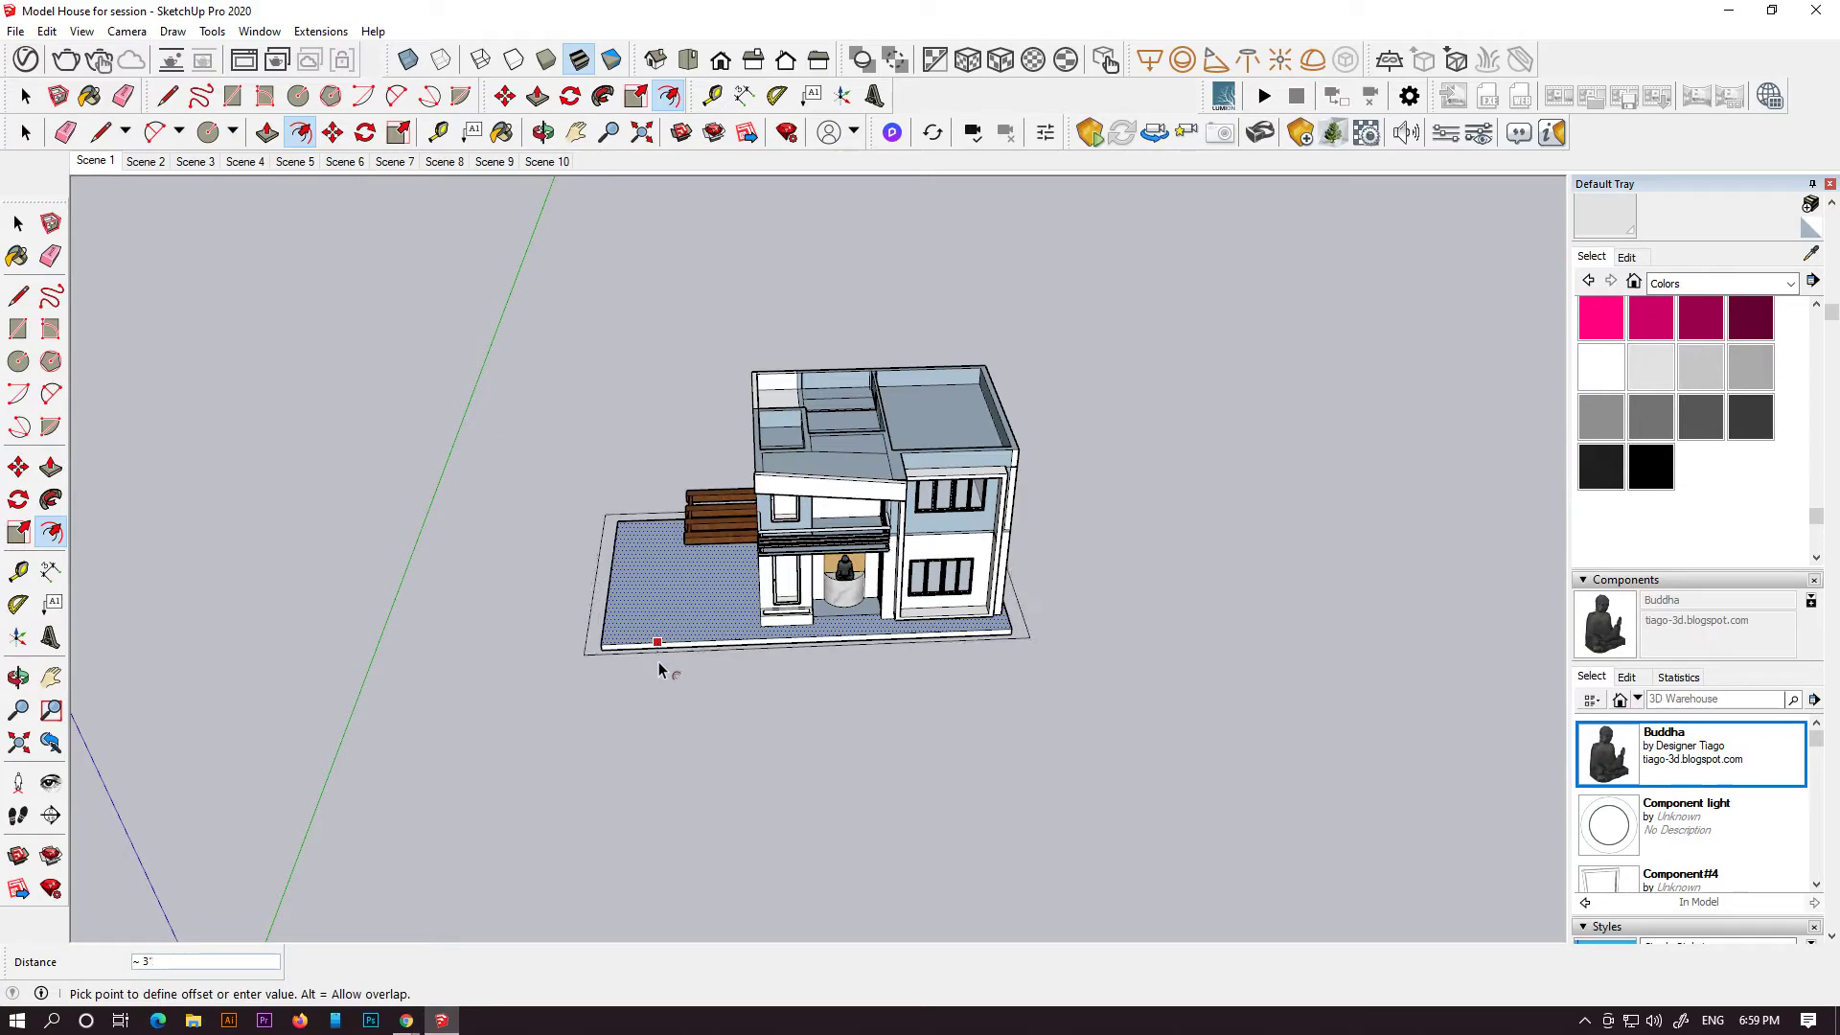
pyautogui.scroll(4, 659, 669)
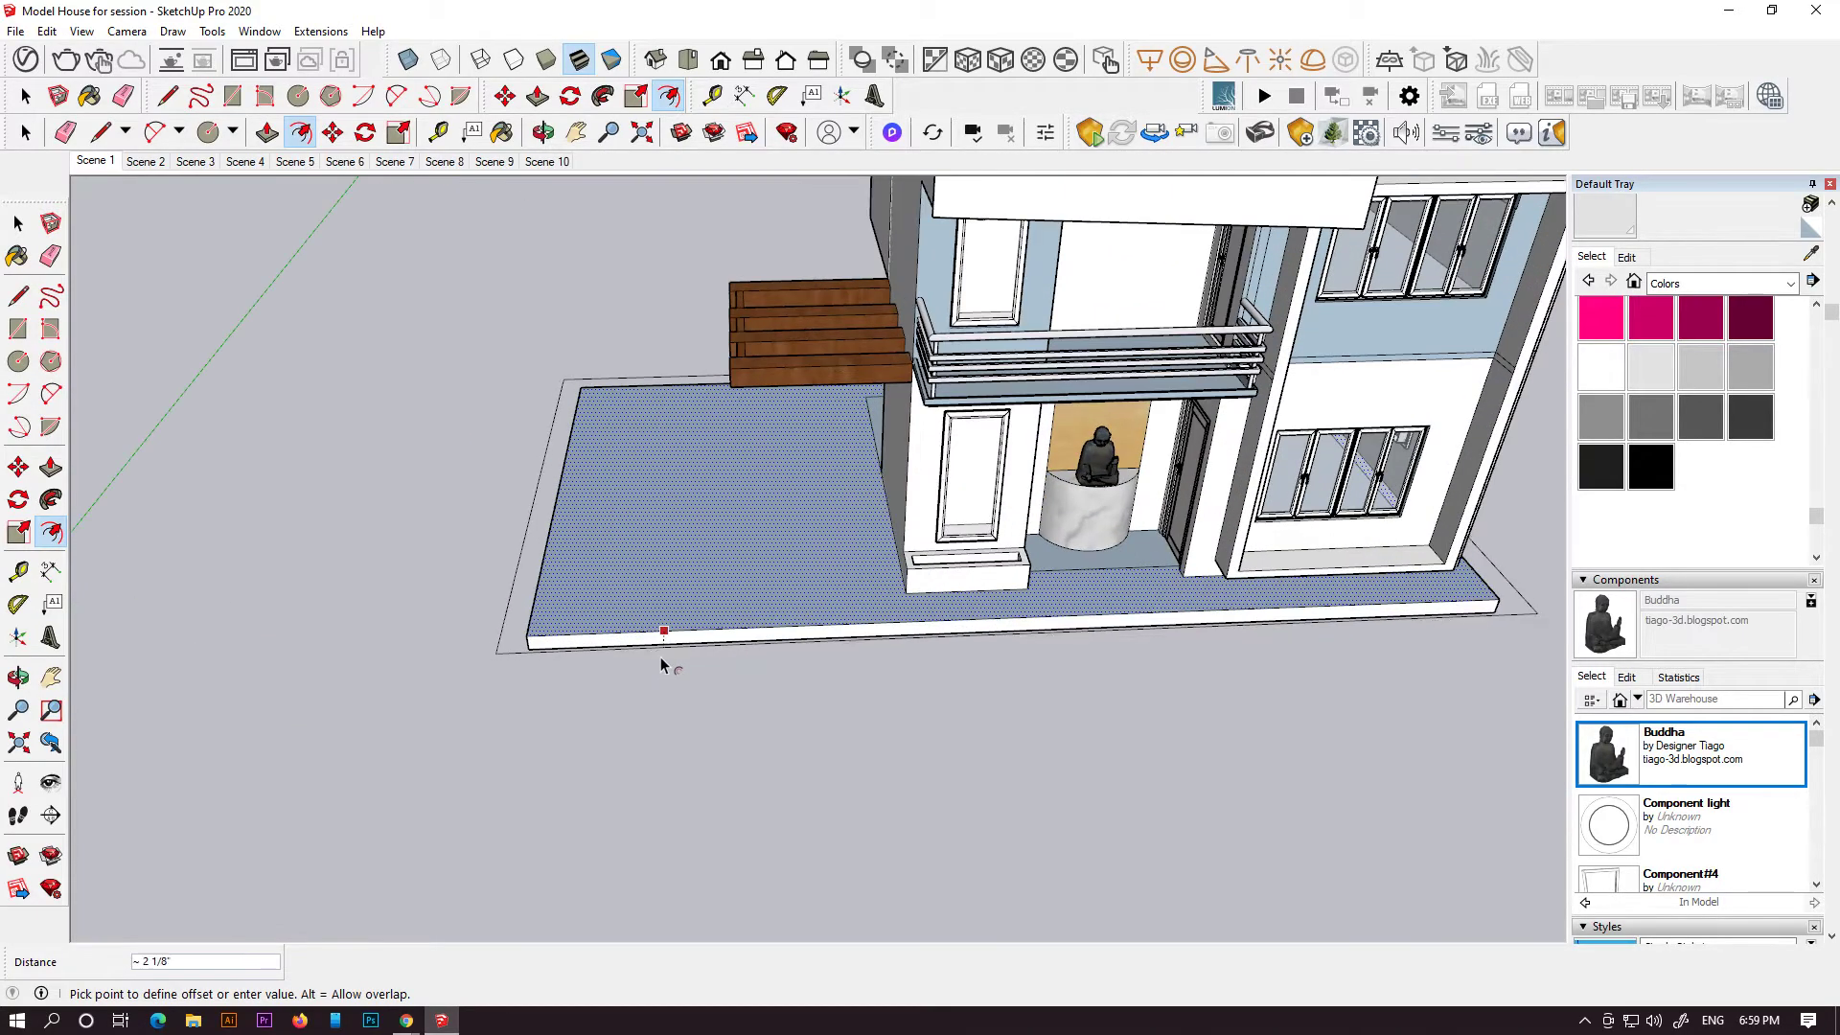
pyautogui.click(660, 659)
pyautogui.scroll(4, 575, 659)
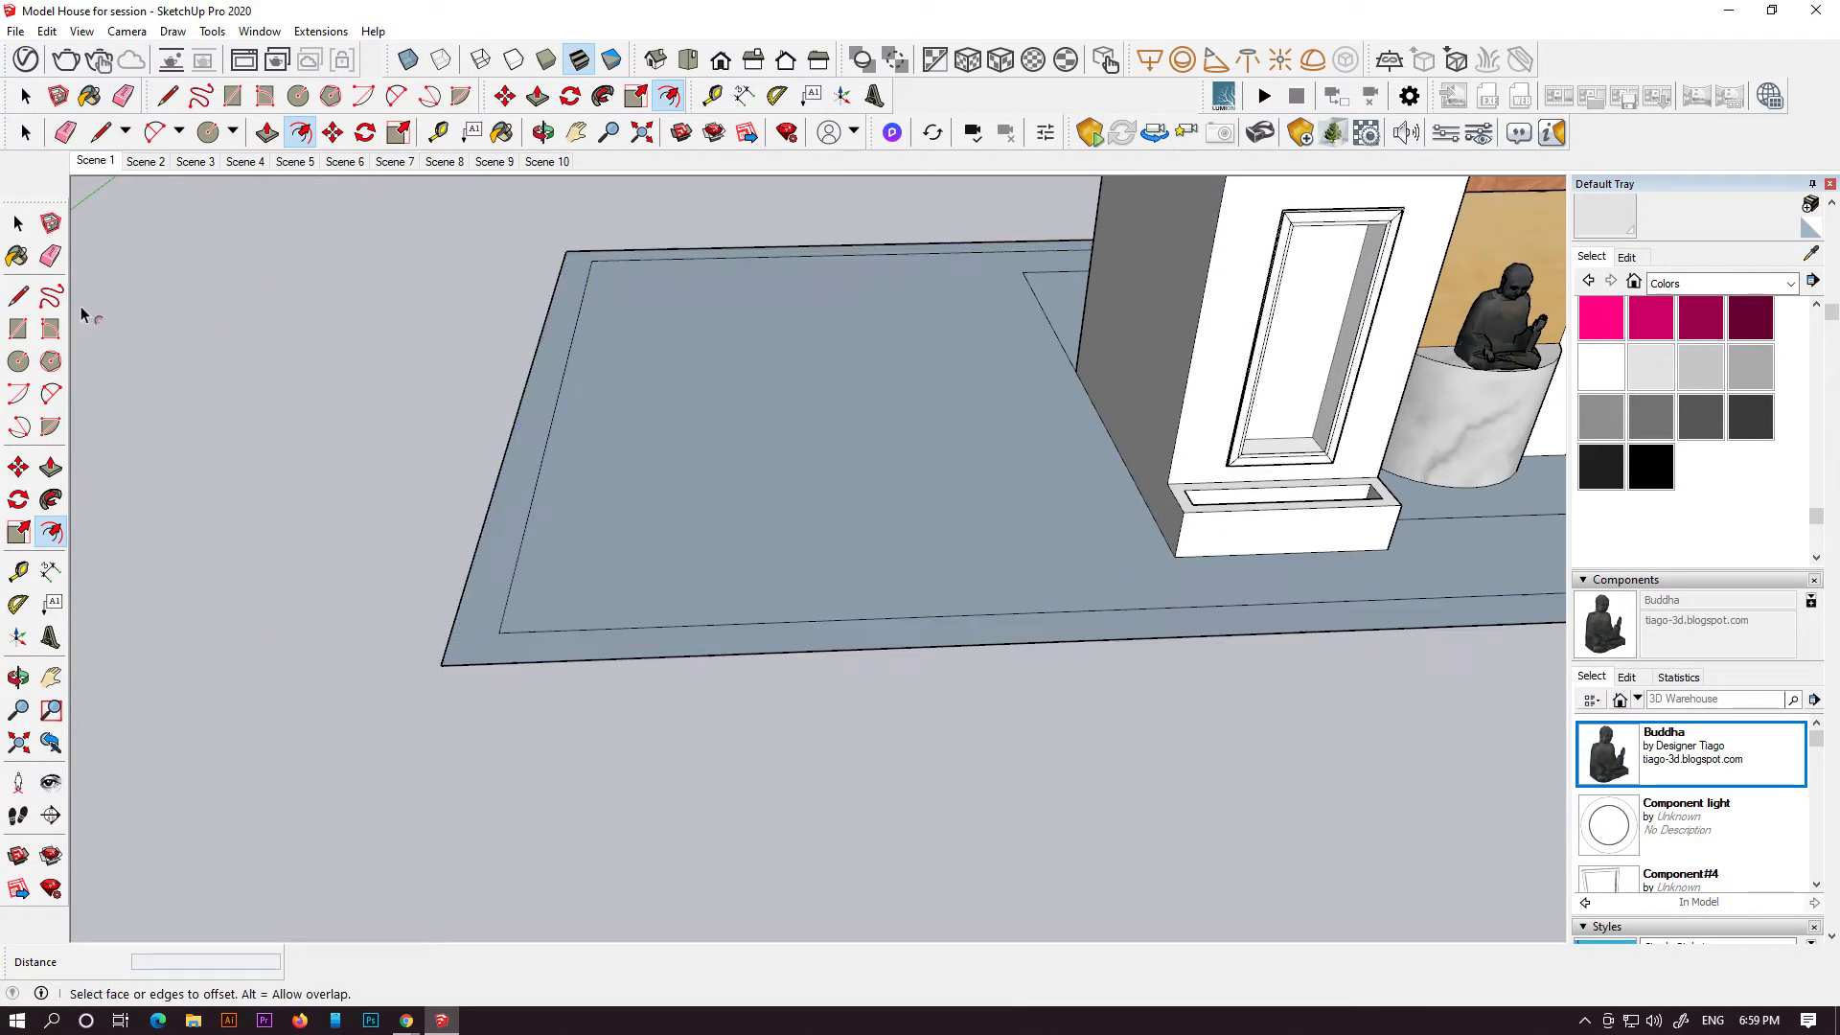
# - Draw short lines from the border's inner corners to its outer edge at both front ends
pyautogui.click(18, 295)
pyautogui.click(498, 633)
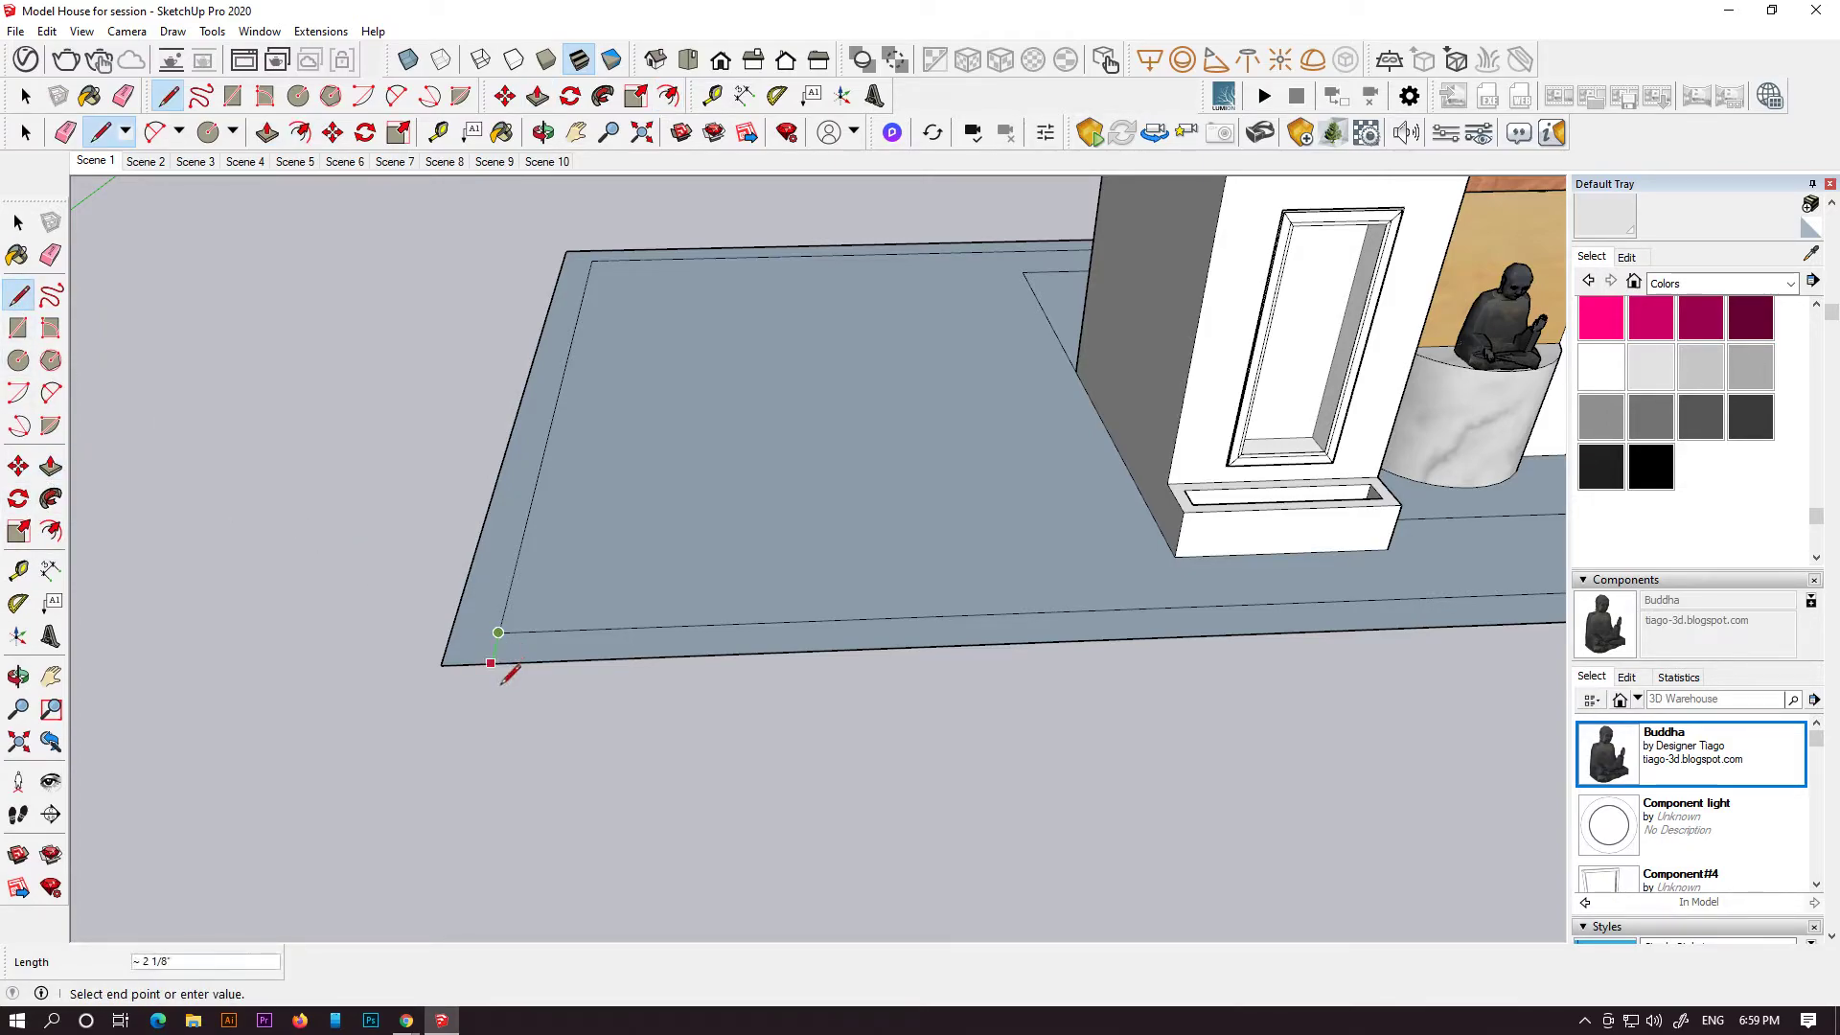
pyautogui.click(492, 664)
pyautogui.scroll(-2, 484, 661)
pyautogui.keyDown('shift'); pyautogui.moveTo(1083, 686); pyautogui.dragTo(345, 717, button='middle'); pyautogui.keyUp('shift')
pyautogui.click(923, 616)
# - Pull the side and rear border strip up about 1' 2 1/2" to form the perimeter wall, leaving the front open
pyautogui.scroll(-5, 863, 698)
pyautogui.press('p')
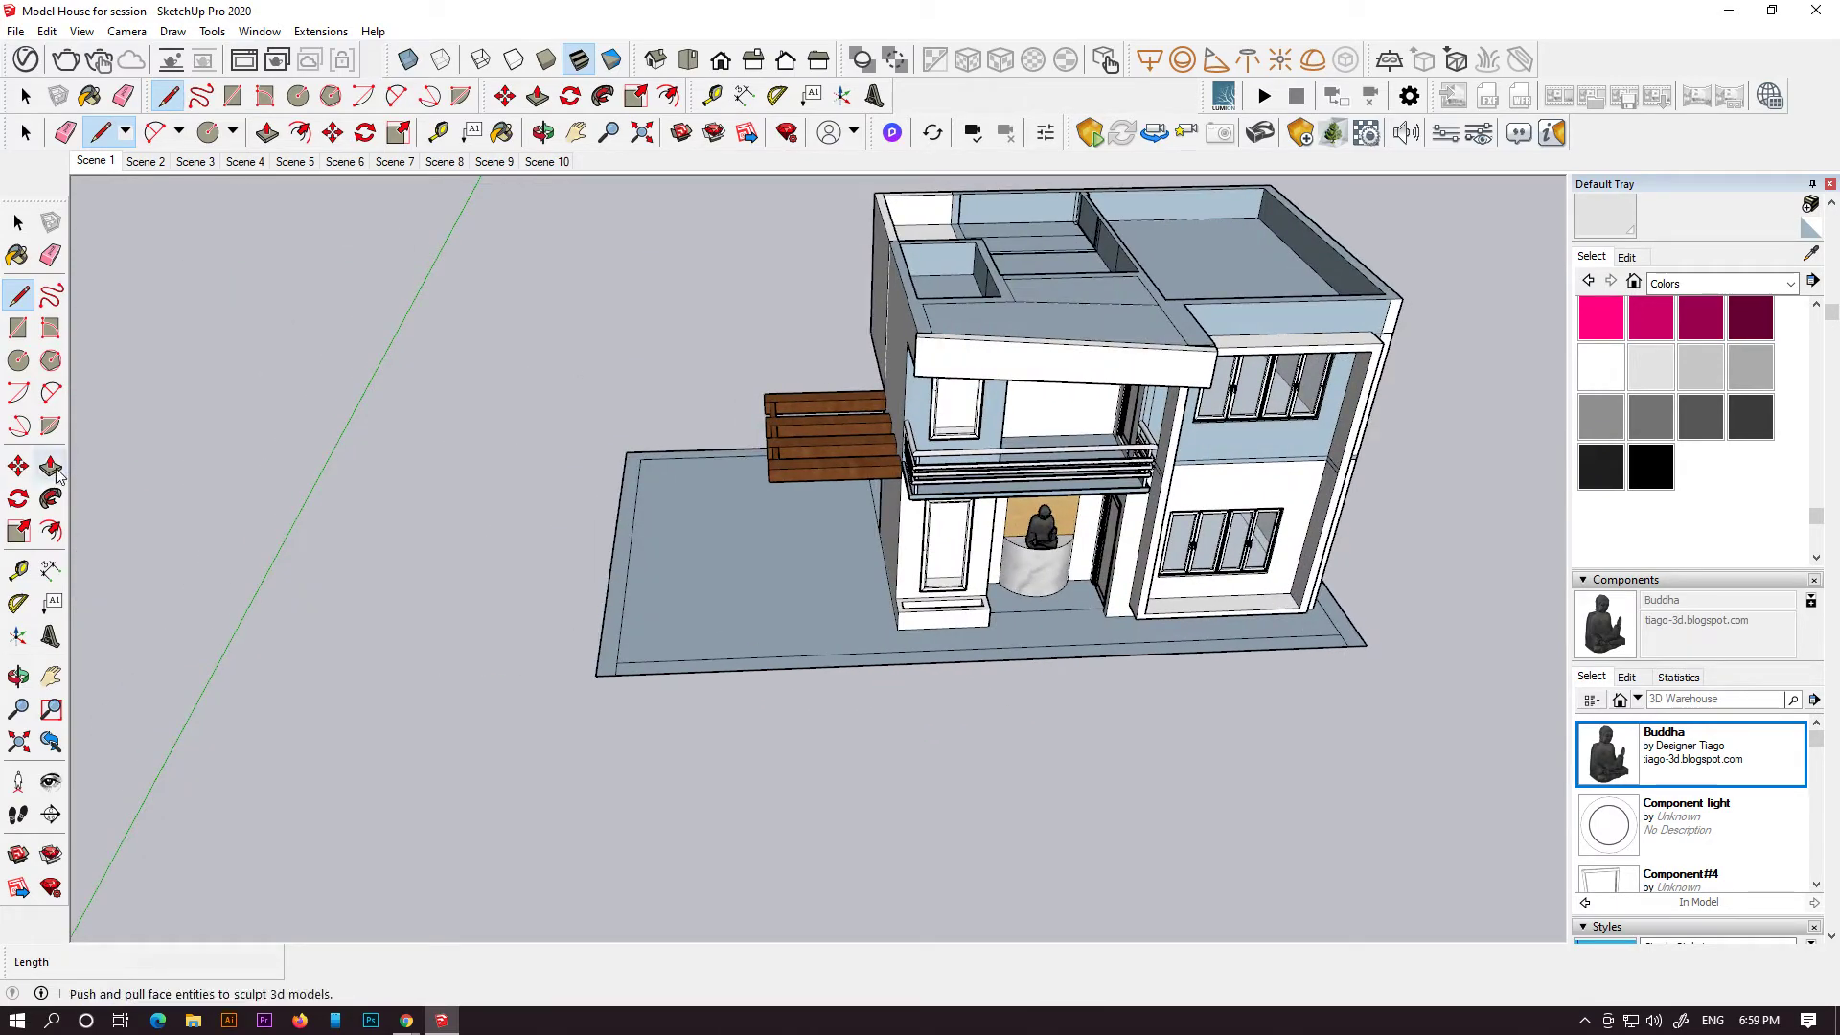
pyautogui.click(625, 600)
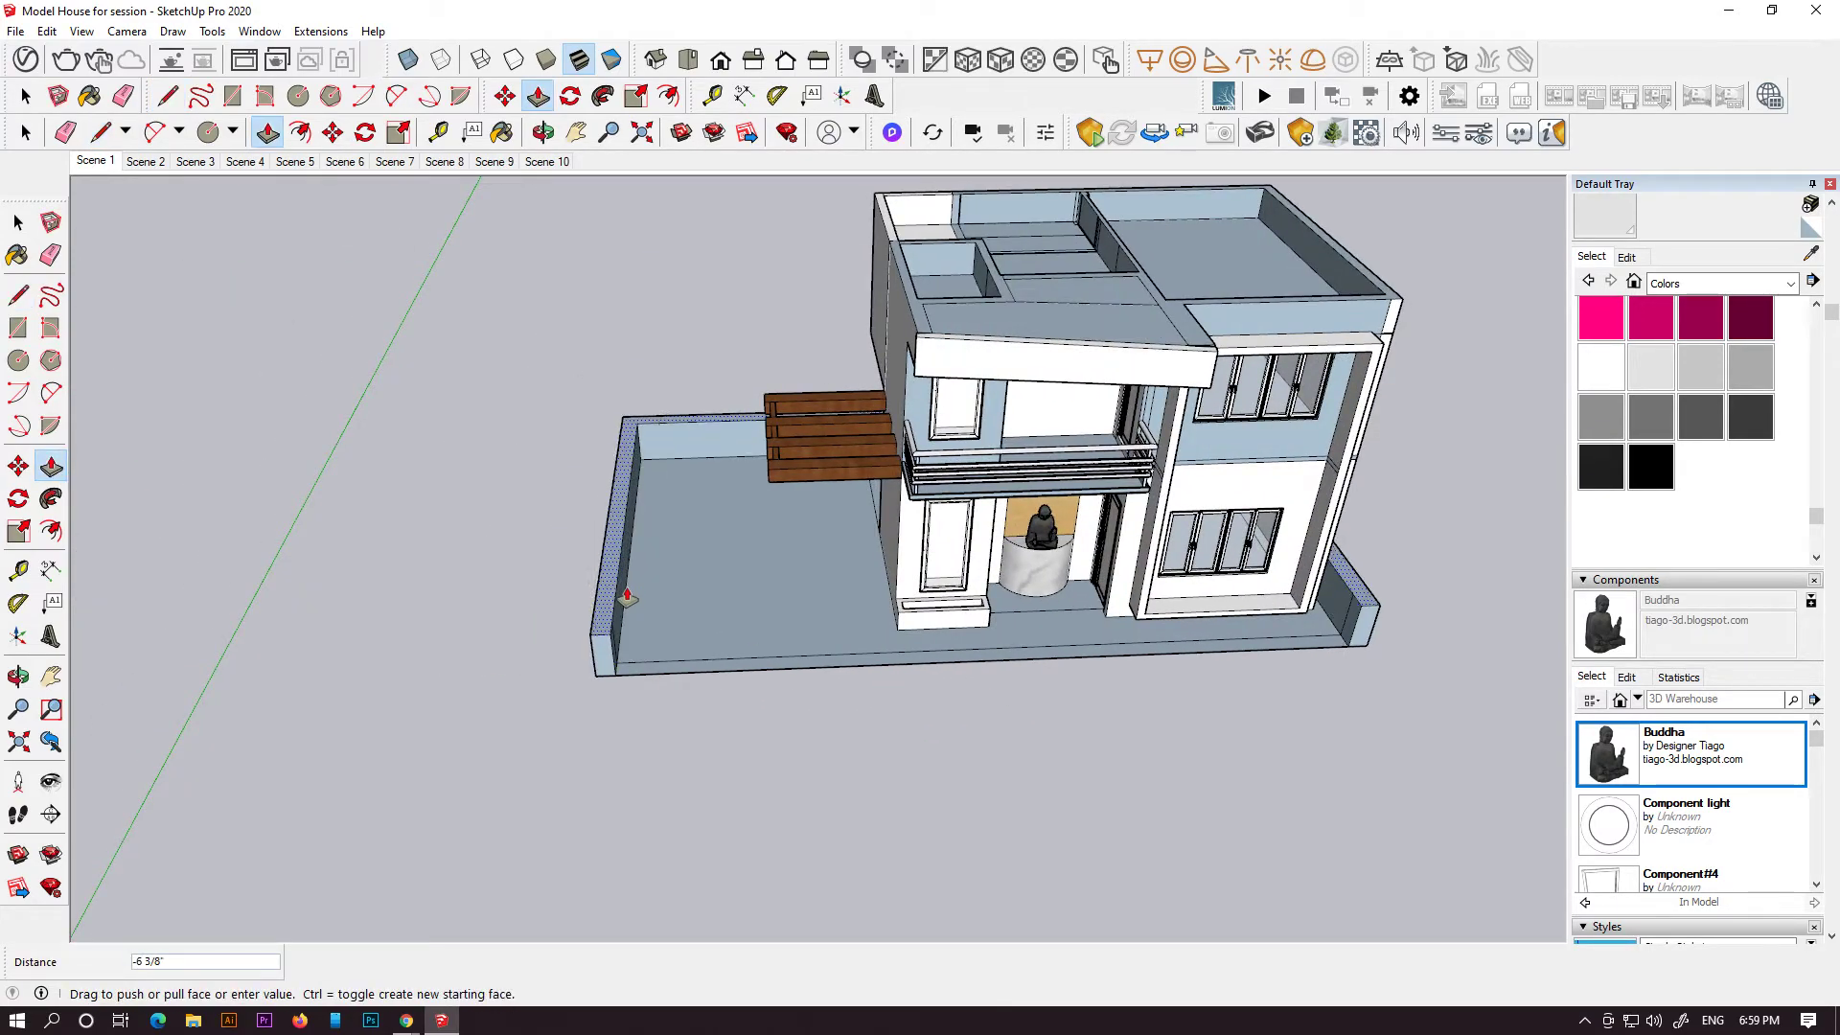
pyautogui.click(631, 538)
# - Examine the house and its perimeter wall from the front, above and the pergola side
pyautogui.moveTo(1135, 714); pyautogui.dragTo(1216, 647, button='middle')
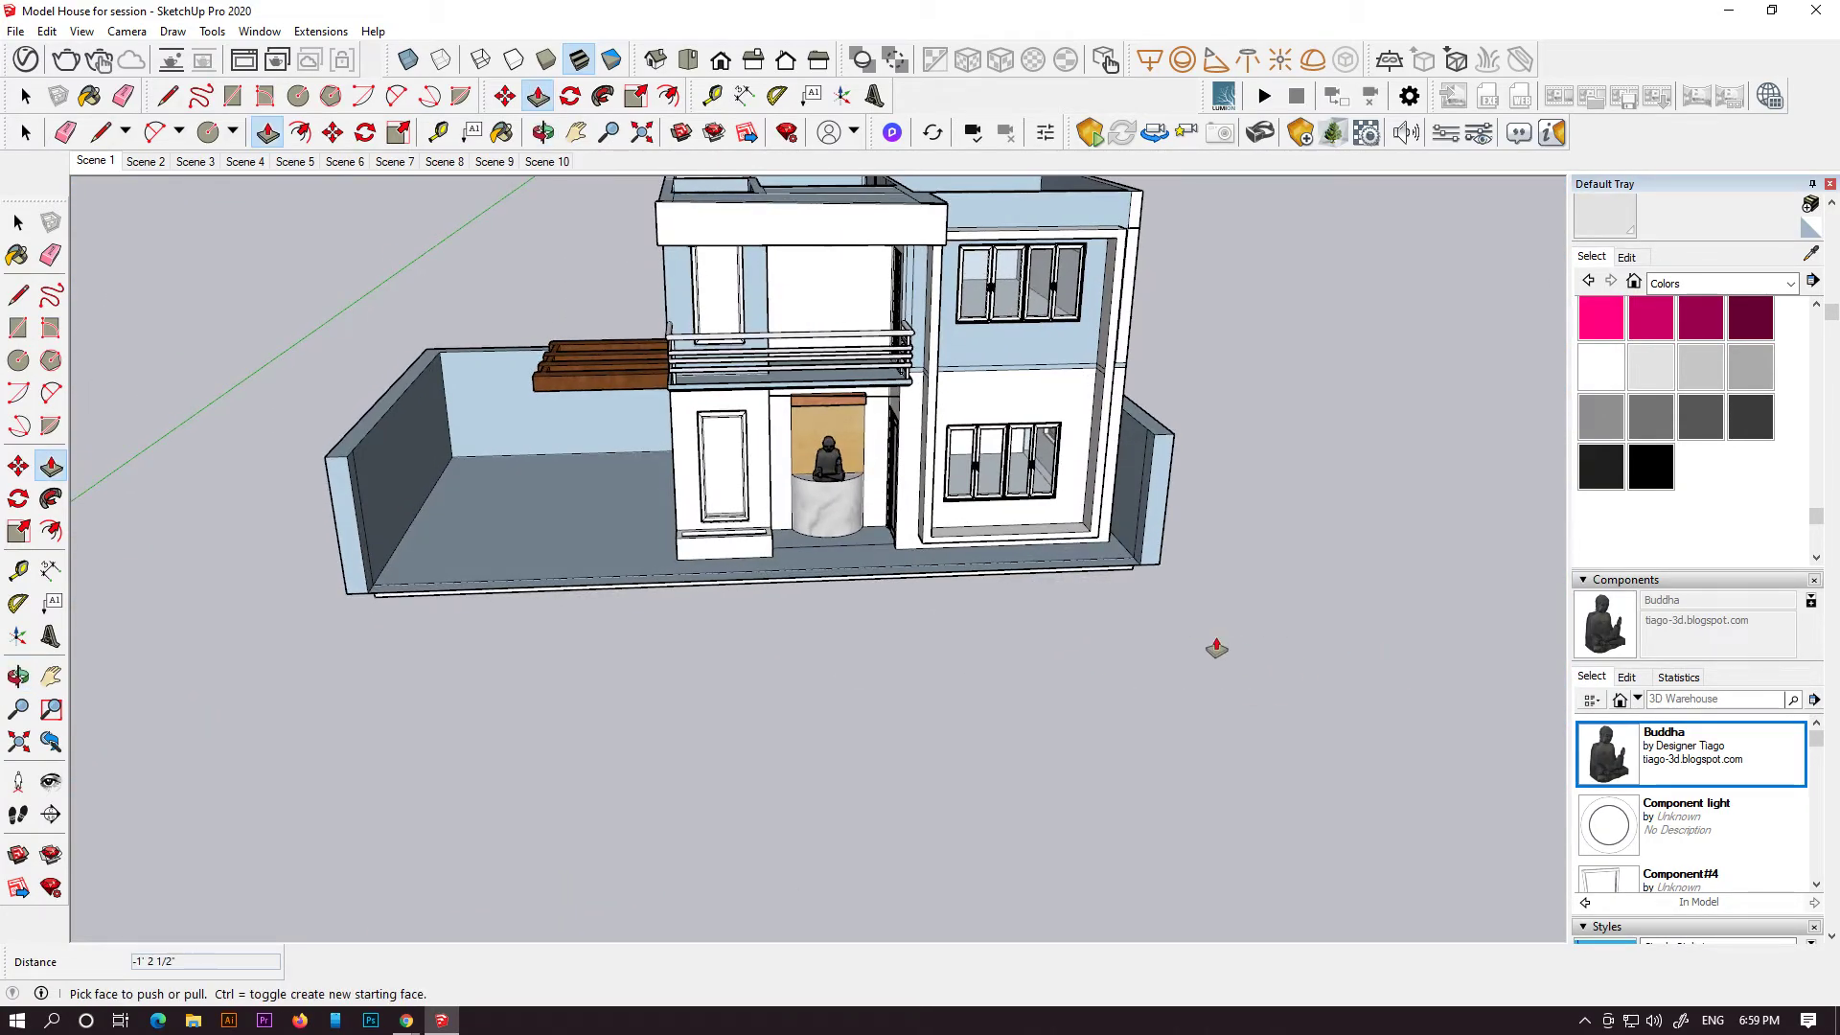
pyautogui.scroll(-4, 867, 546)
pyautogui.moveTo(793, 546); pyautogui.dragTo(933, 435, button='middle')
pyautogui.scroll(4, 933, 435)
pyautogui.moveTo(754, 601); pyautogui.dragTo(1121, 488, button='middle')
pyautogui.press('p')
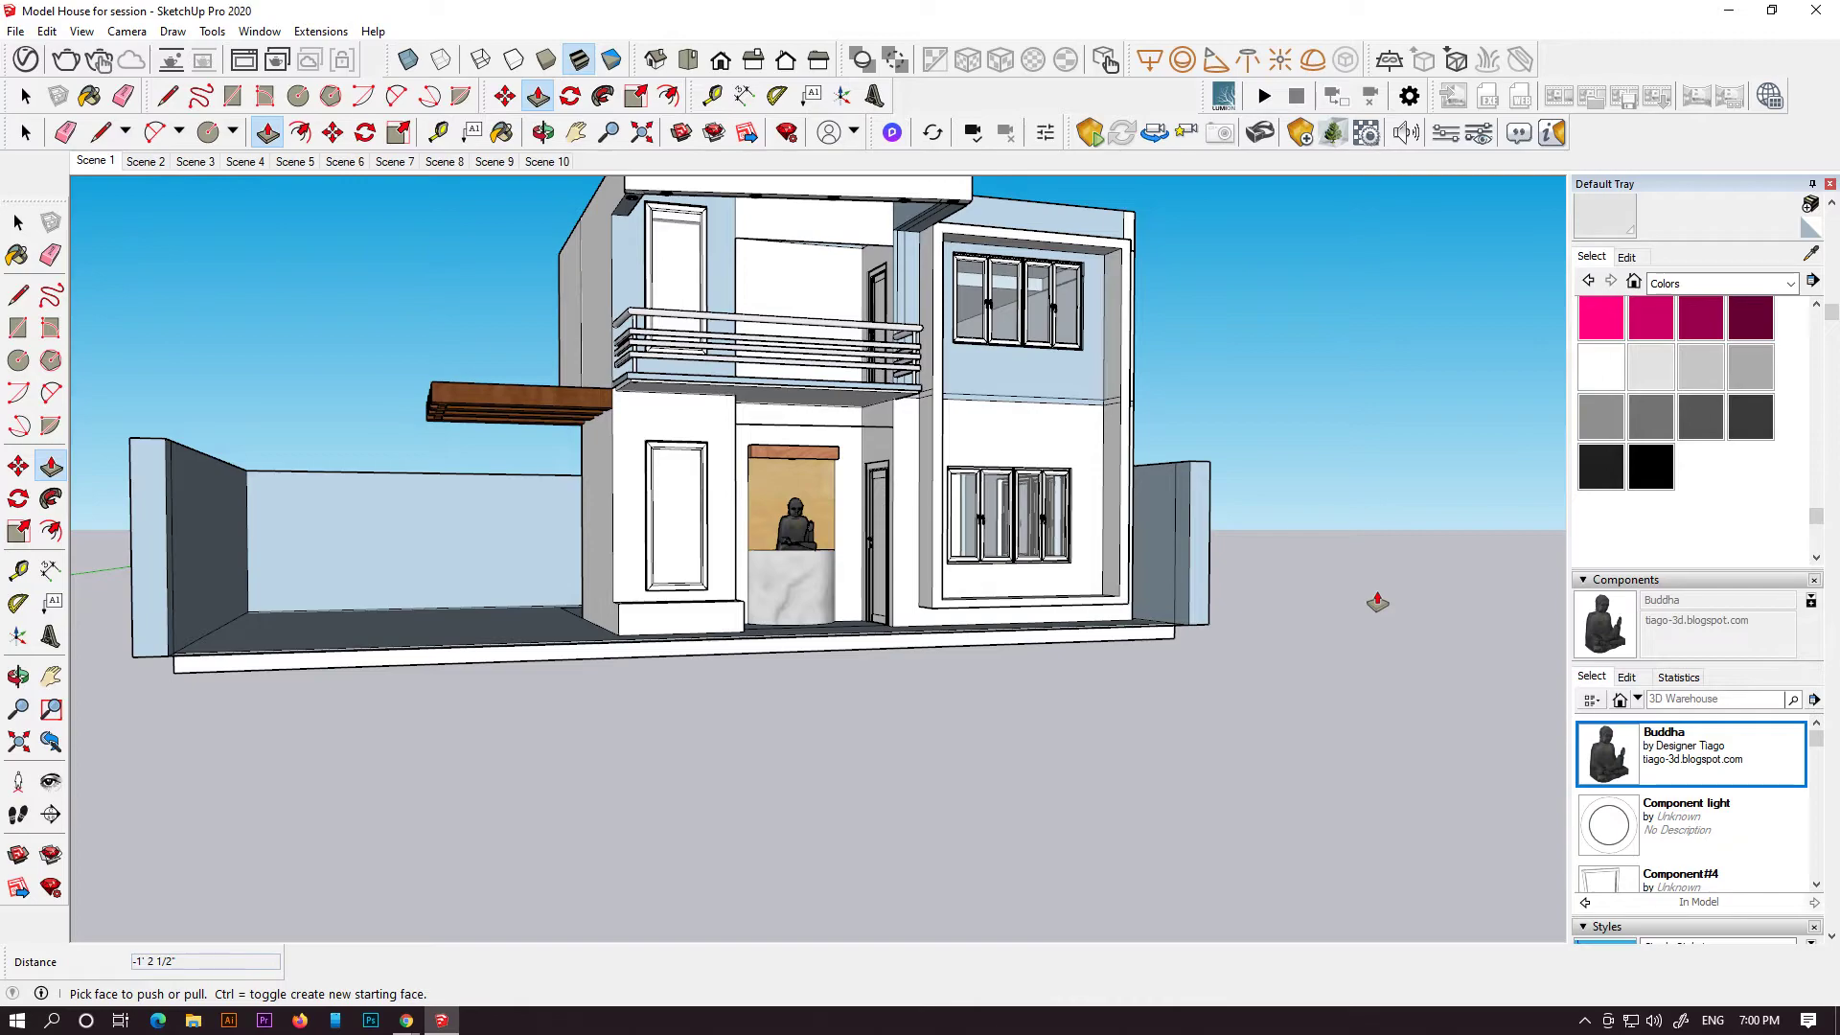
pyautogui.scroll(-4, 1203, 698)
pyautogui.moveTo(848, 621); pyautogui.dragTo(911, 751, button='middle')
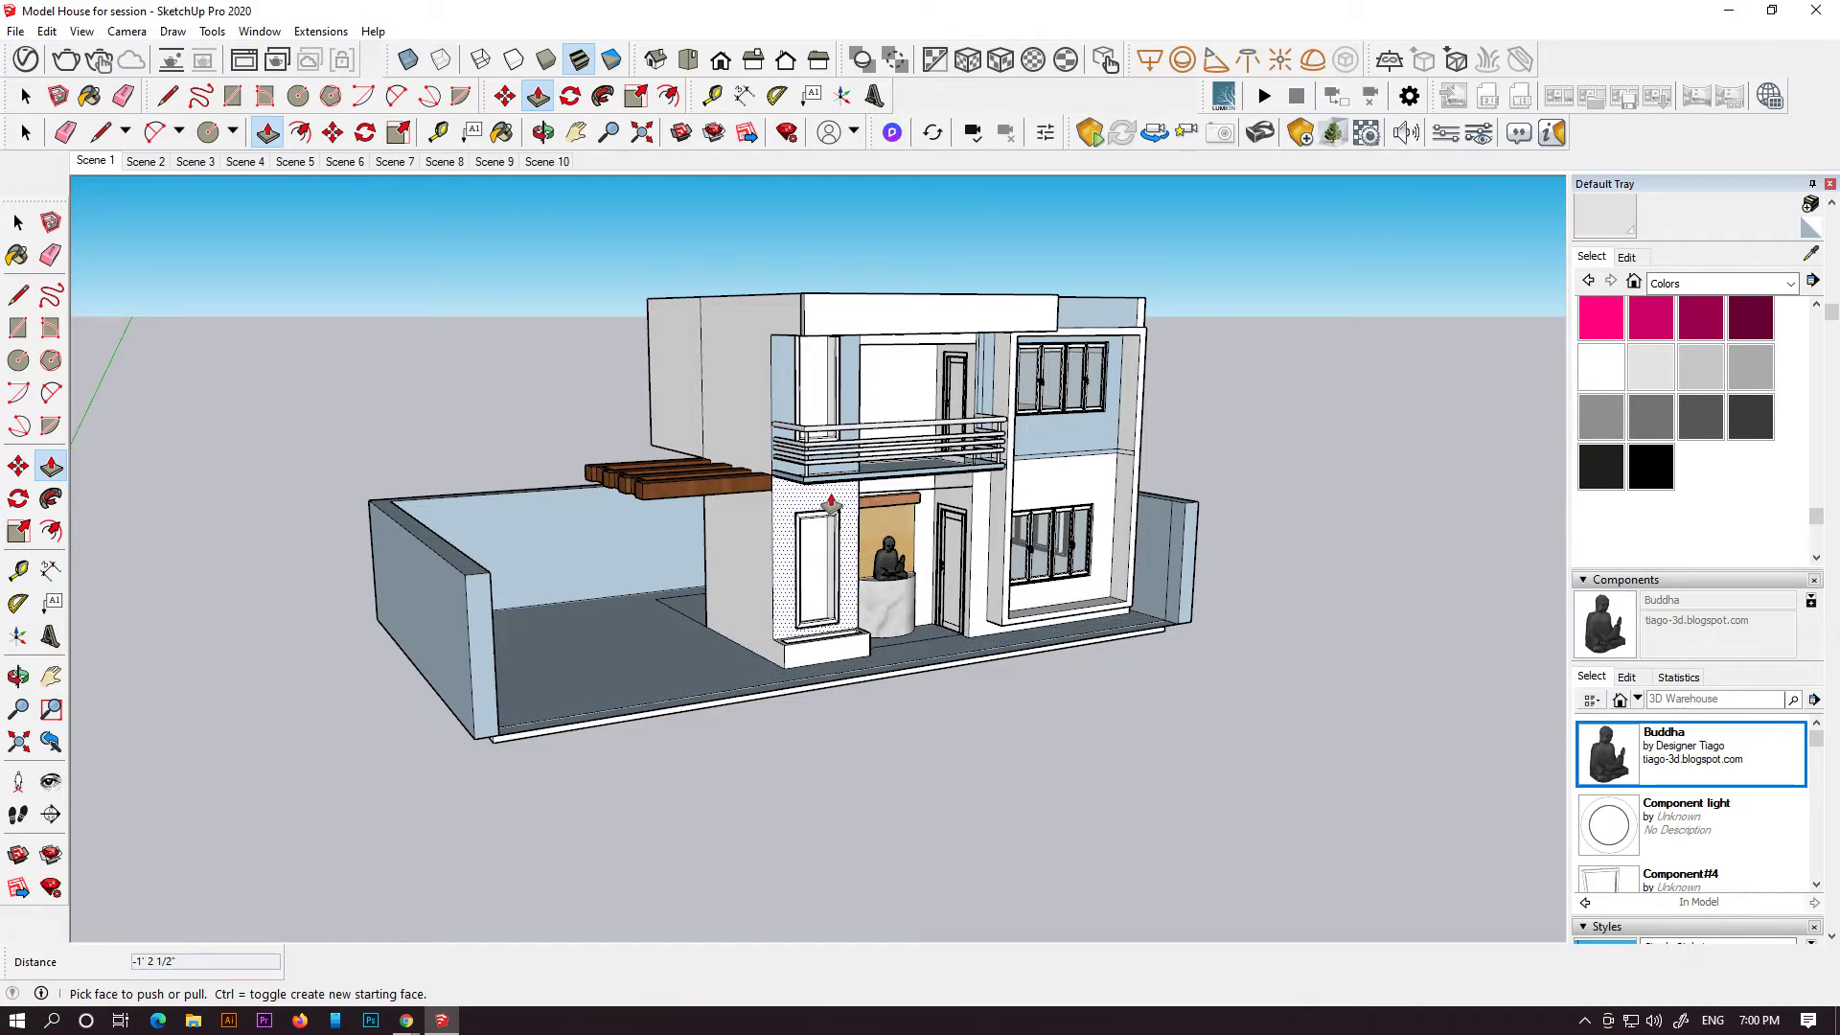
pyautogui.moveTo(920, 756); pyautogui.dragTo(885, 685, button='middle')
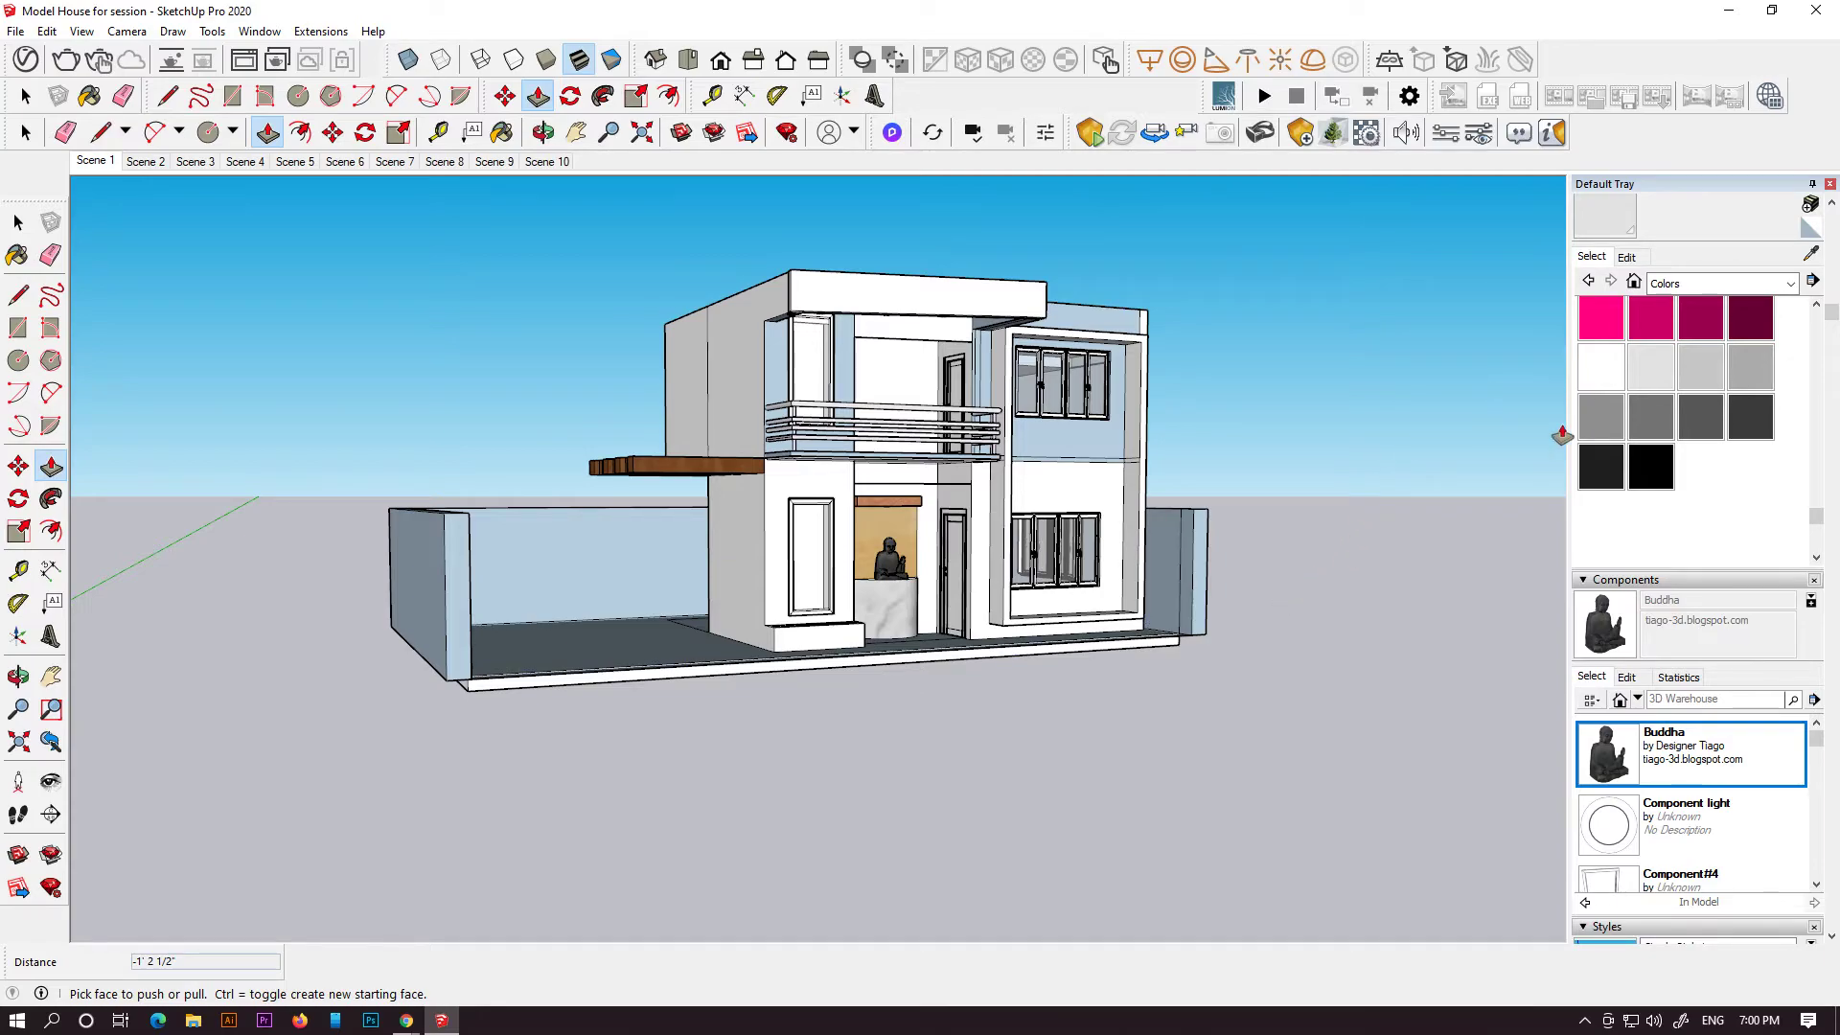
# - Paint the ground-floor front walls above the planter and around the window with the light lilac Color J01
pyautogui.scroll(5, 1693, 396)
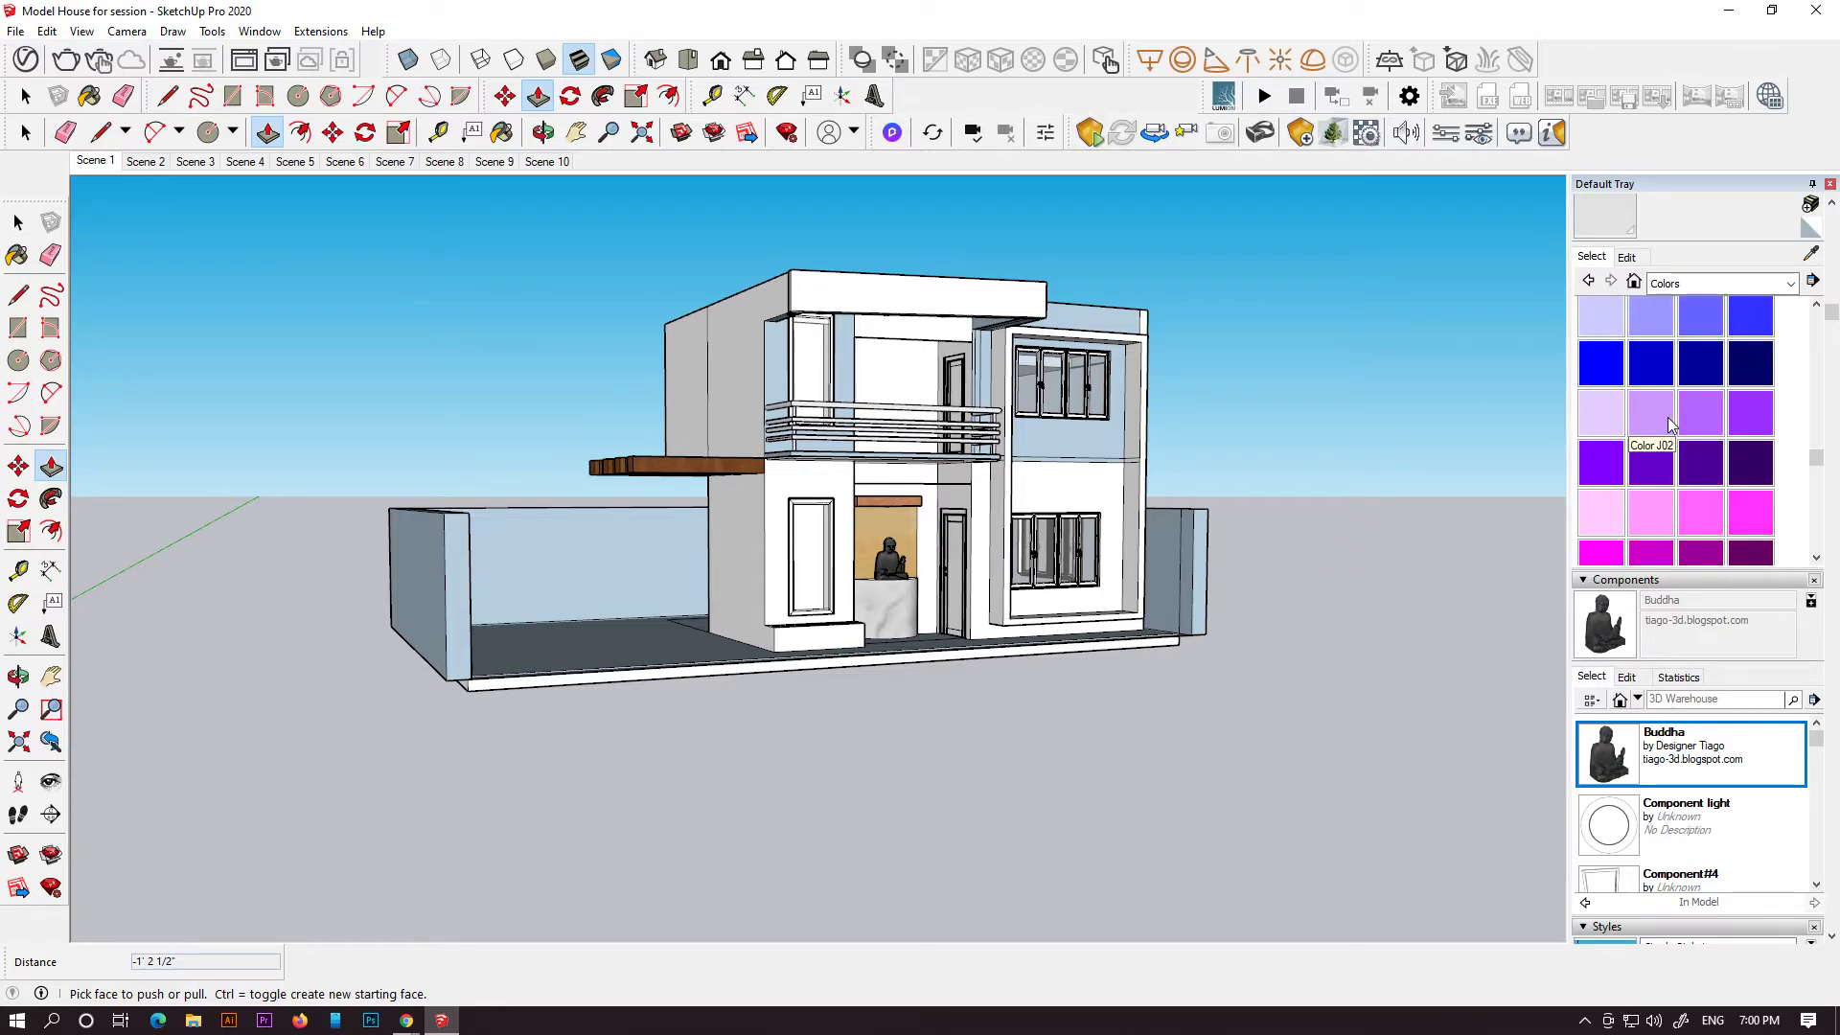
pyautogui.click(1582, 431)
pyautogui.scroll(3, 1617, 335)
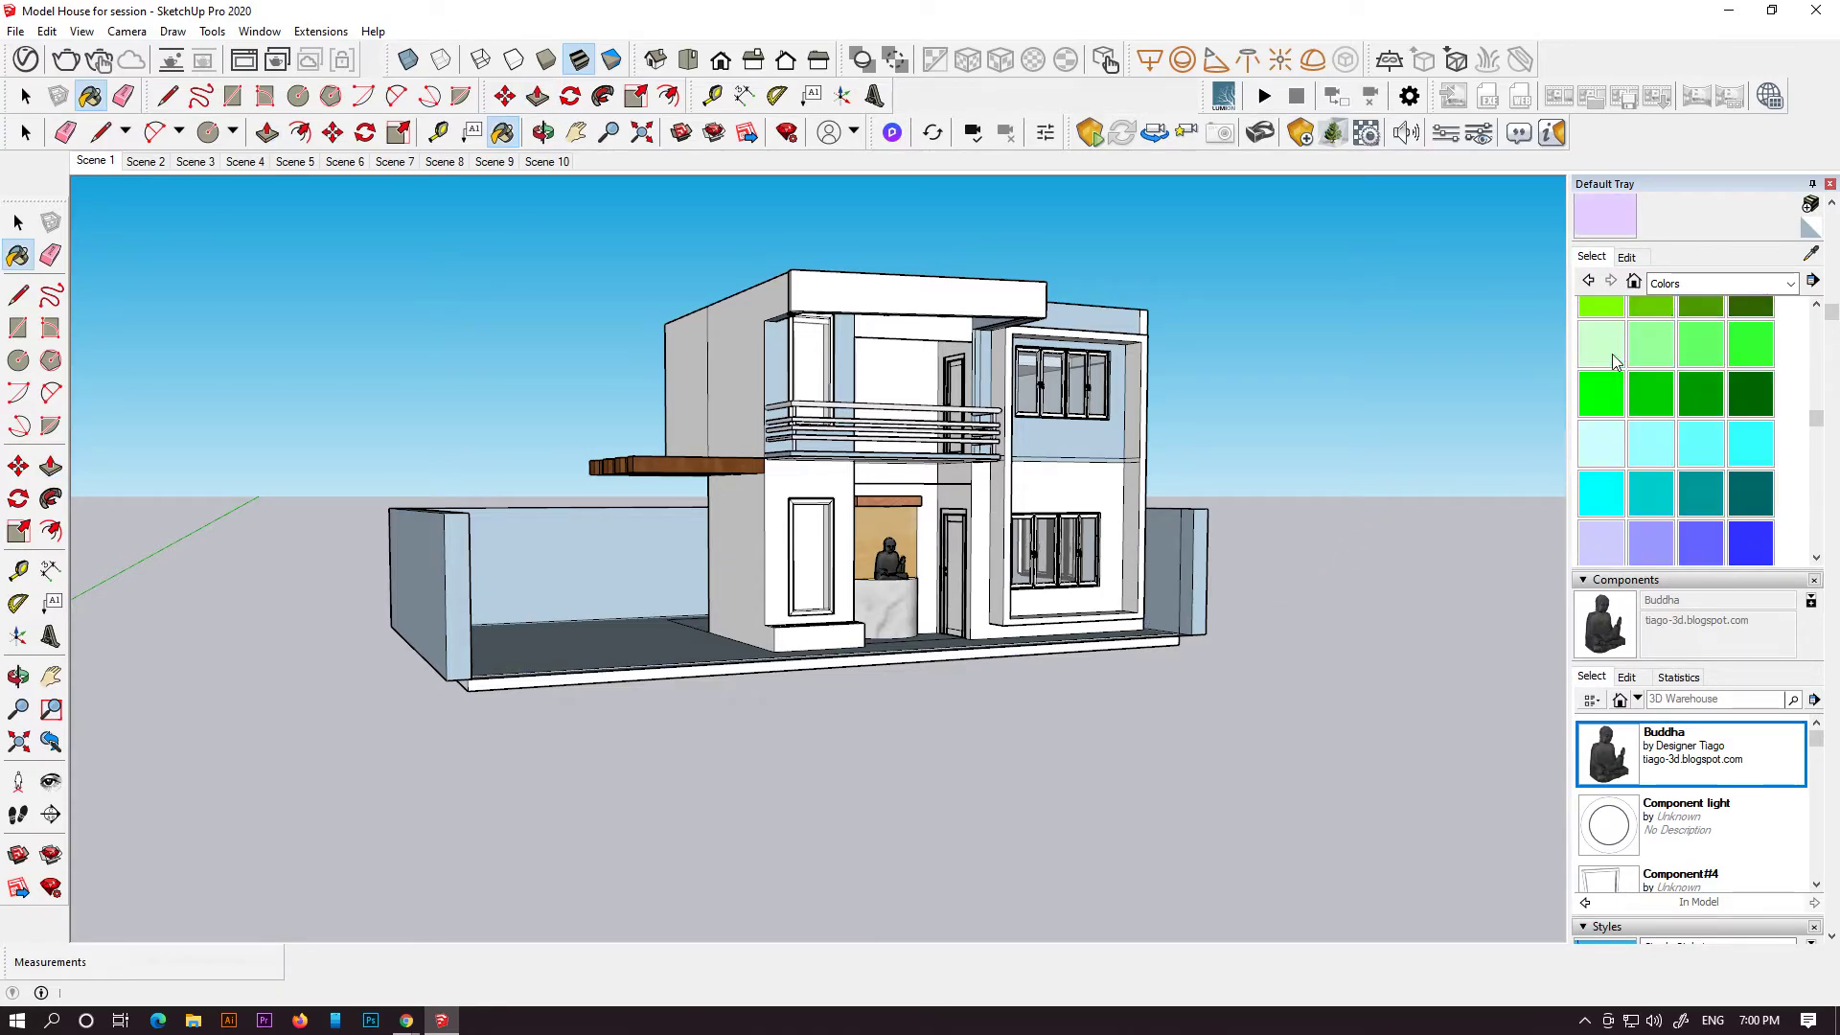
pyautogui.scroll(2, 1835, 412)
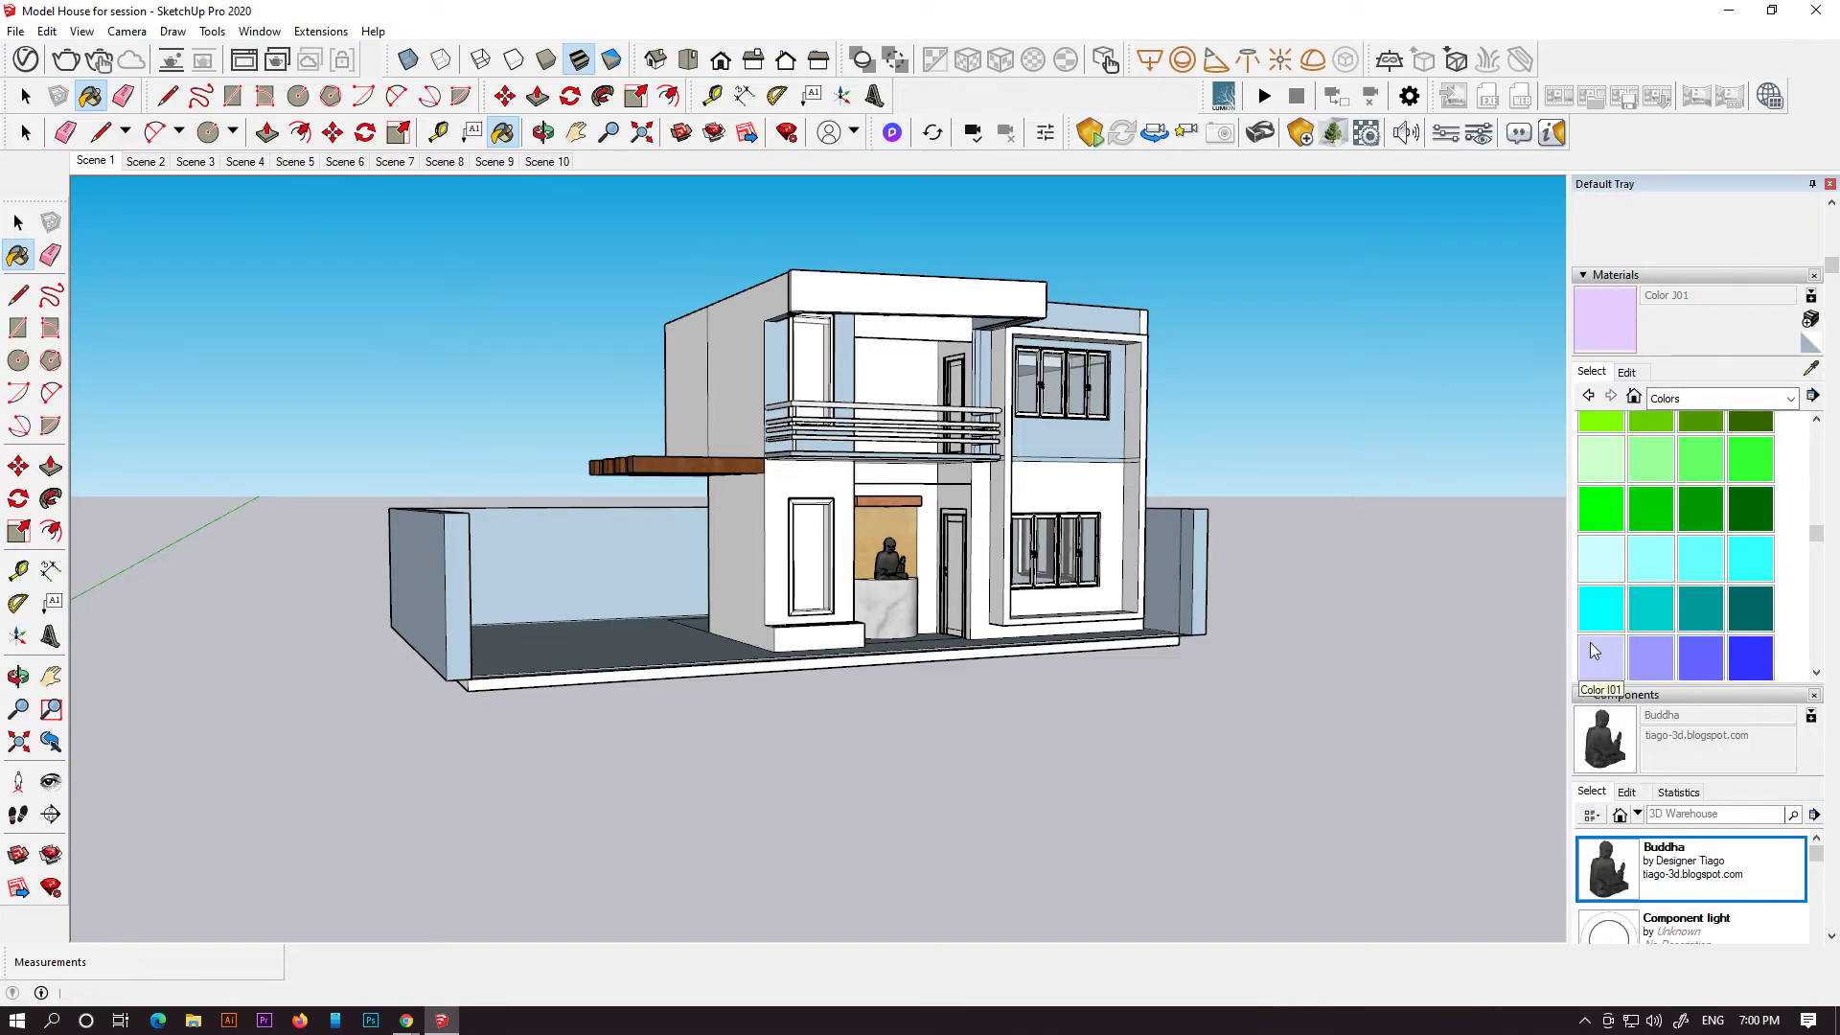
pyautogui.scroll(-3, 1605, 640)
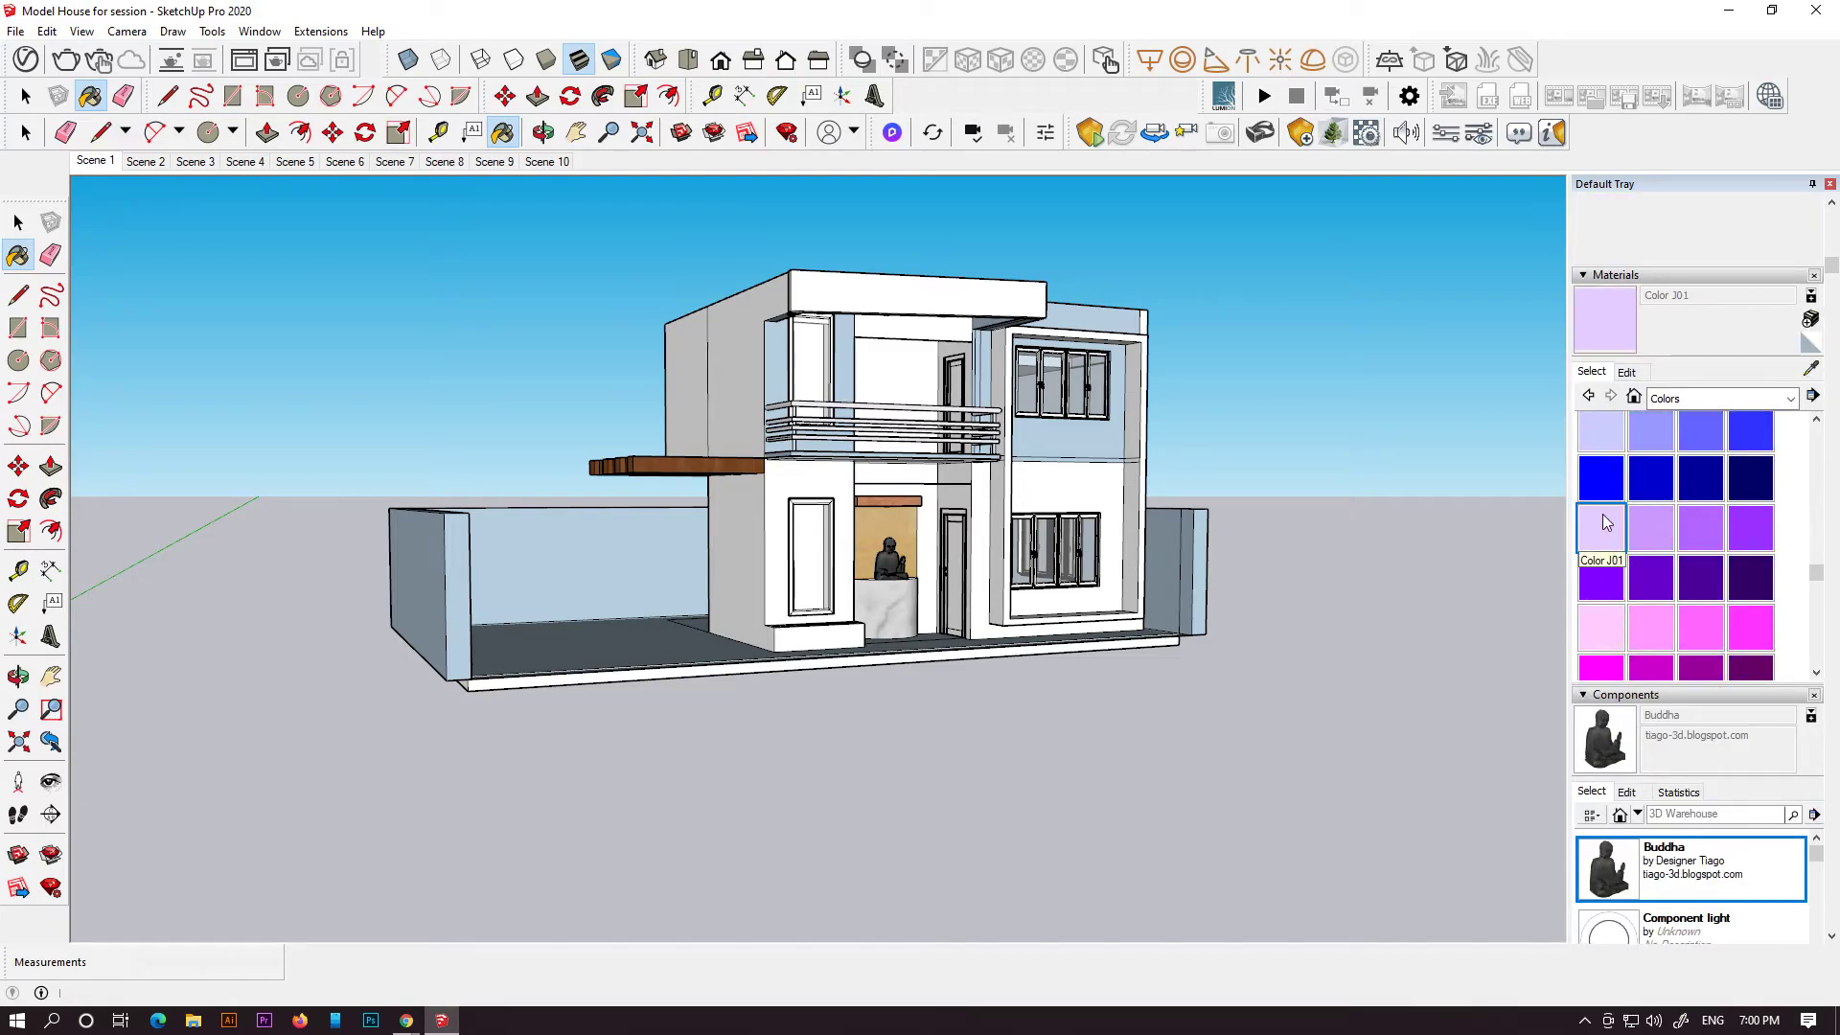
pyautogui.scroll(2, 861, 532)
pyautogui.click(817, 490)
pyautogui.click(1183, 502)
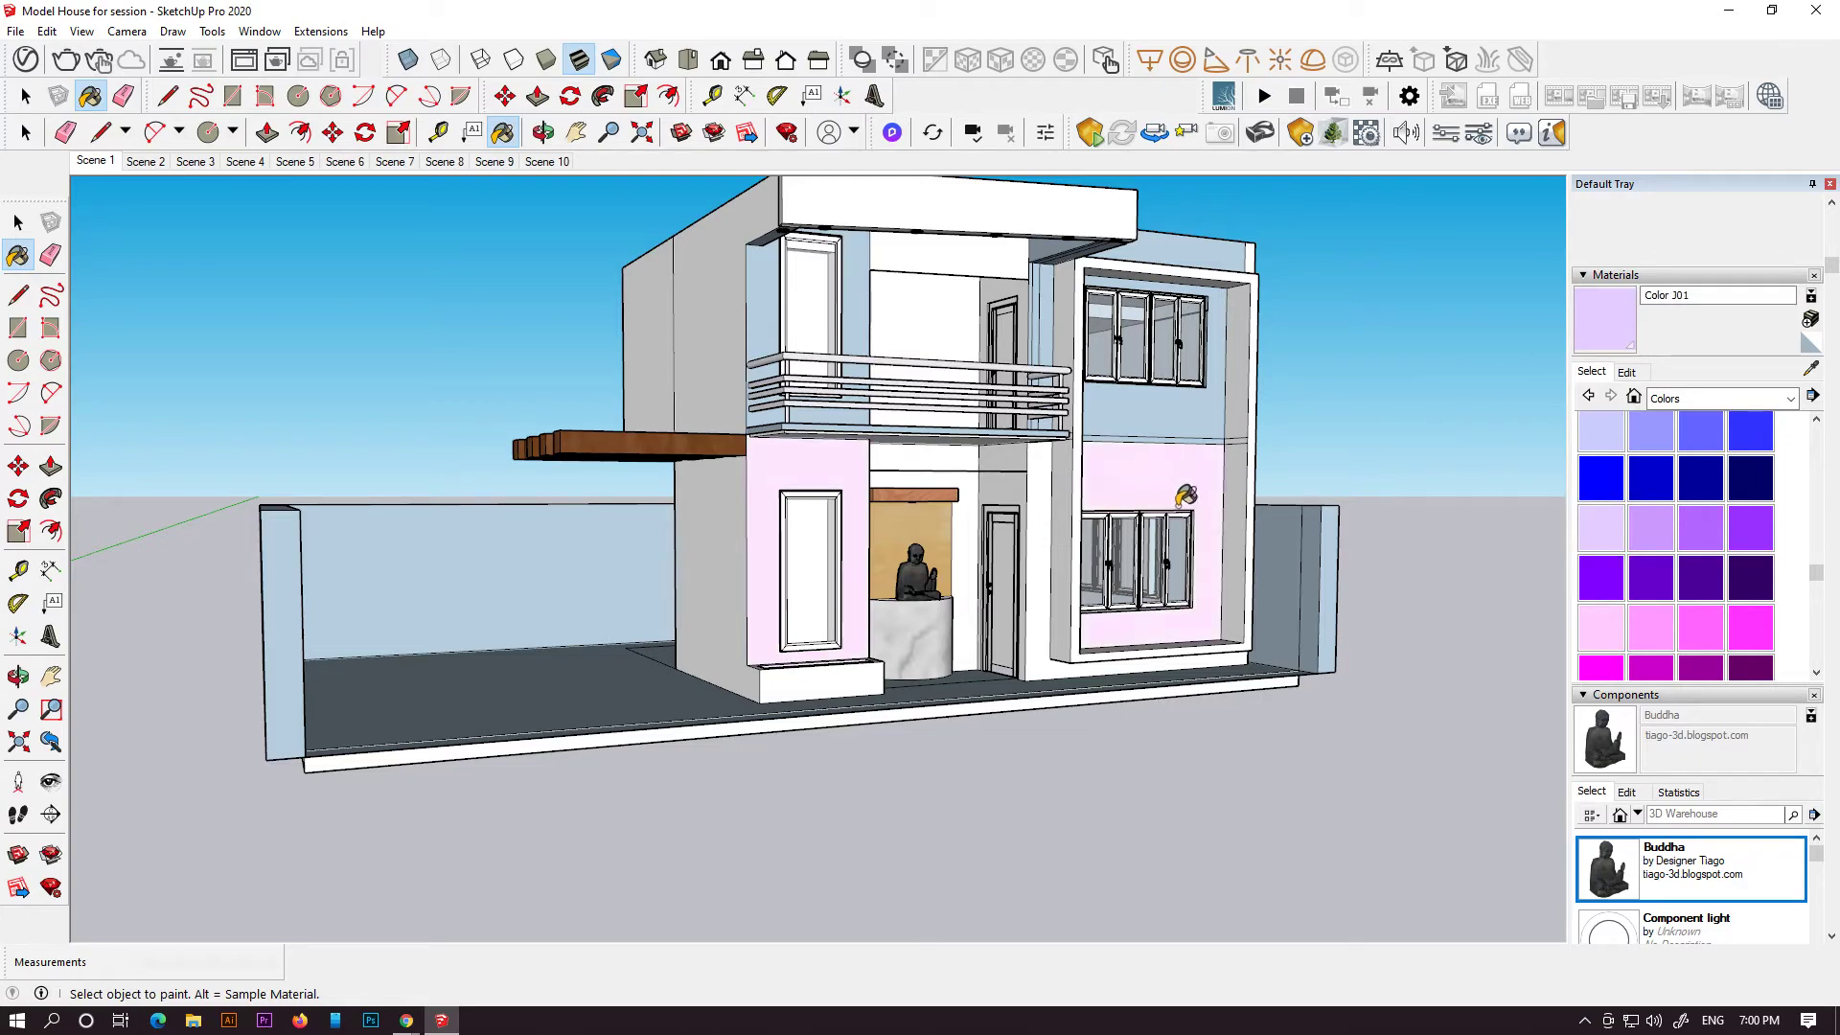
# - Paint the entrance-side wall, the upper window wall and the upper wall beside the balcony with Color J01
pyautogui.moveTo(1186, 494); pyautogui.dragTo(1032, 517, button='middle')
pyautogui.click(1039, 541)
pyautogui.click(1112, 417)
pyautogui.scroll(-2, 1121, 439)
pyautogui.scroll(1, 807, 352)
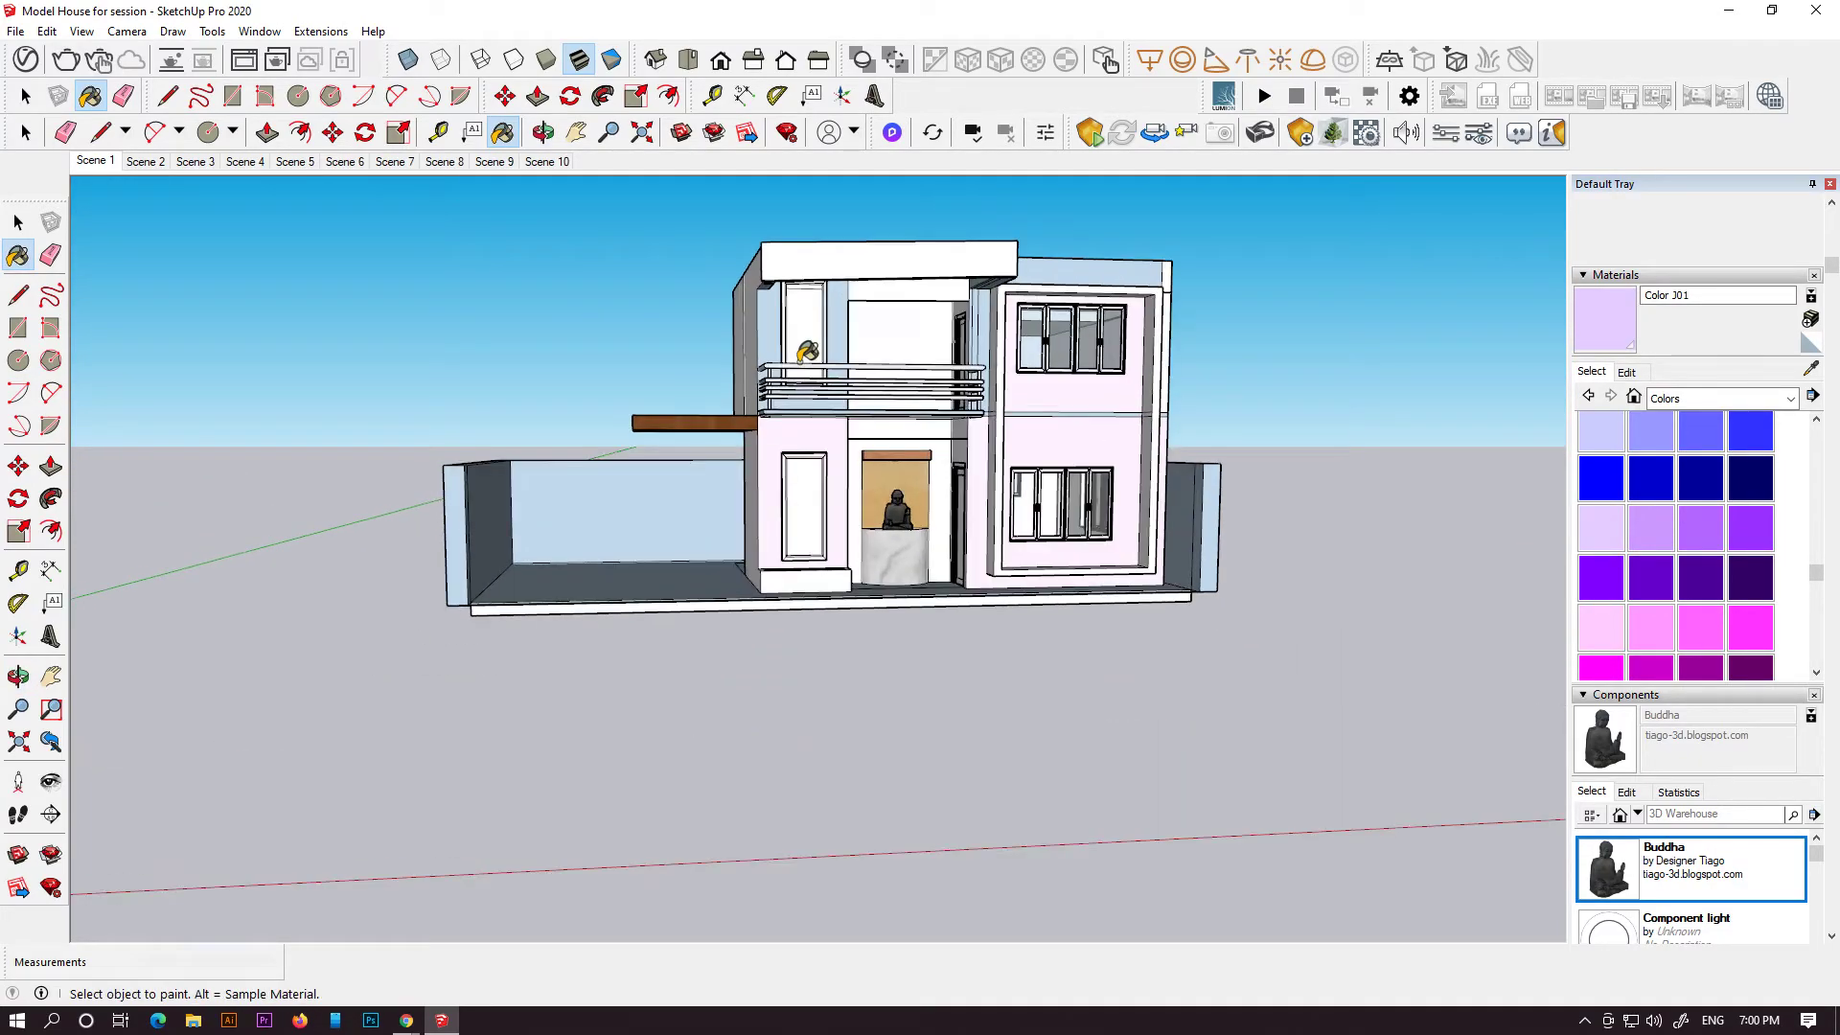
pyautogui.scroll(3, 803, 358)
pyautogui.click(772, 353)
# - Paint the remaining walls around the entrance recess and behind the balcony with Color J01
pyautogui.scroll(-2, 906, 368)
pyautogui.moveTo(845, 418)
pyautogui.mouseDown(button='middle')
pyautogui.moveTo(1070, 256)
pyautogui.moveTo(1039, 479)
pyautogui.moveTo(915, 355)
pyautogui.moveTo(706, 372)
pyautogui.mouseUp(button='middle')
pyautogui.scroll(3, 1033, 494)
pyautogui.click(1000, 487)
pyautogui.click(934, 470)
pyautogui.click(905, 322)
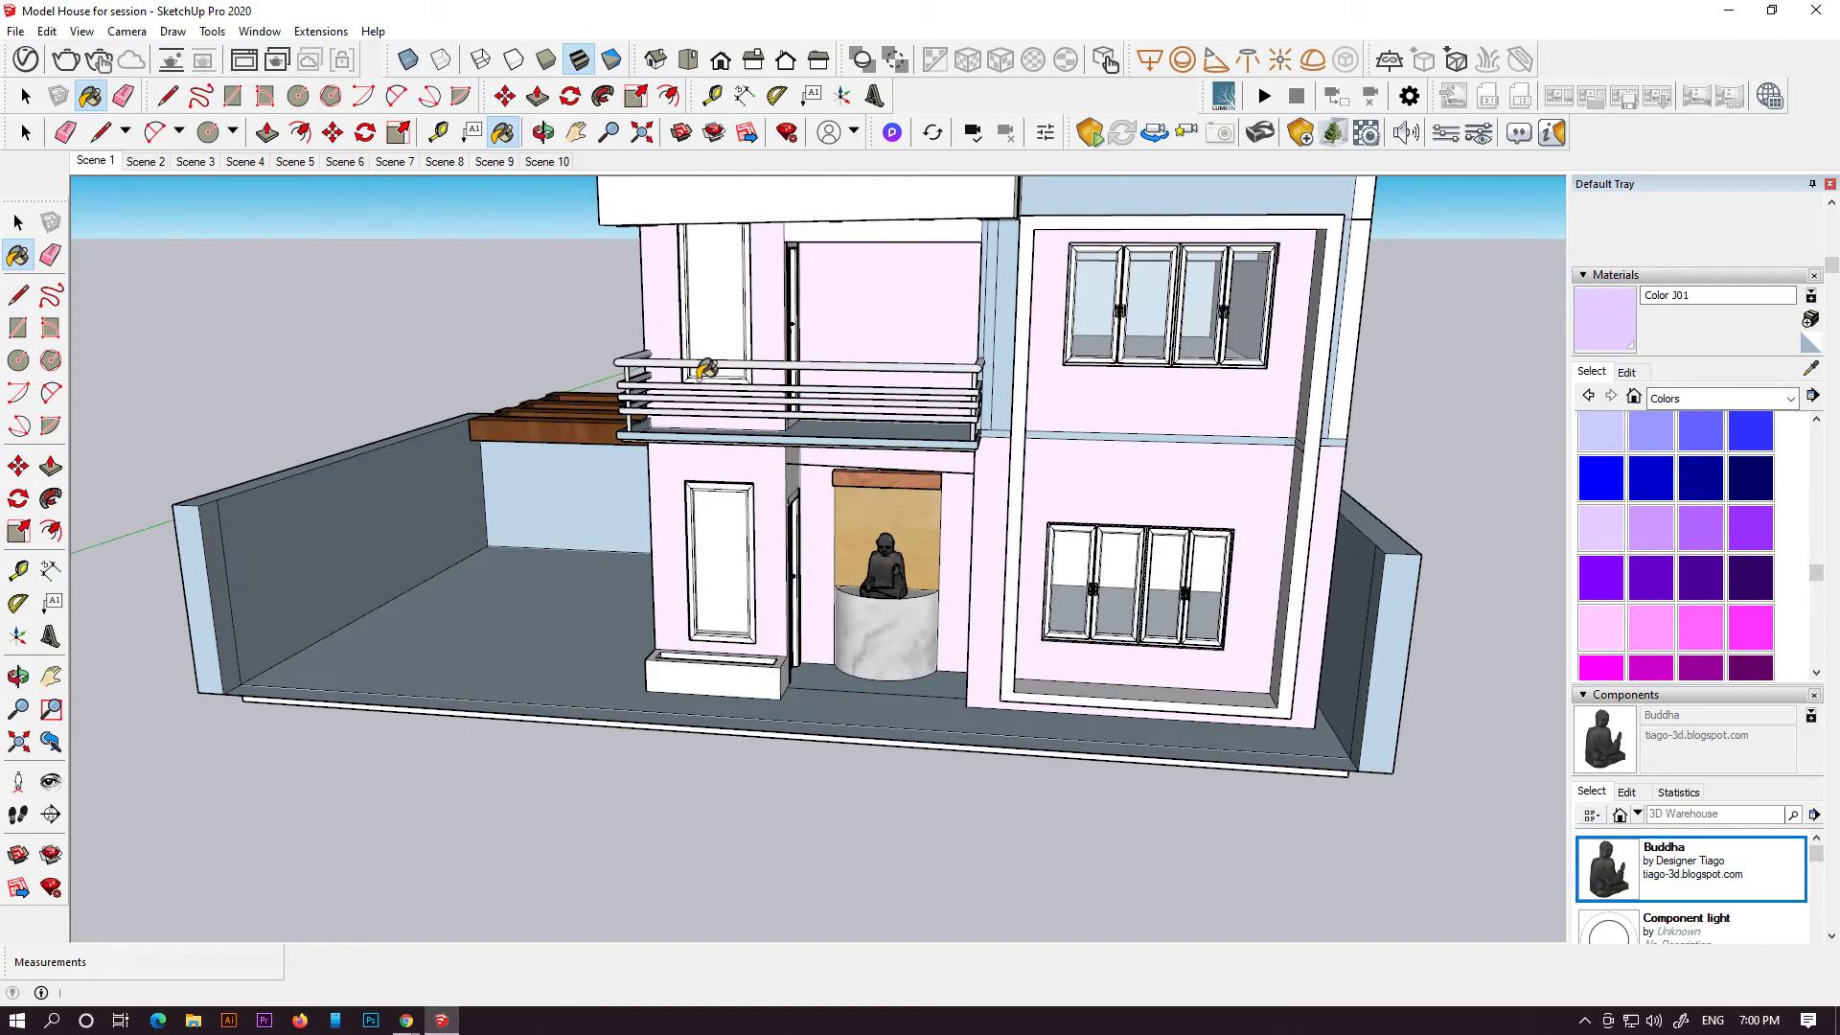
pyautogui.moveTo(909, 324); pyautogui.dragTo(786, 369, button='middle')
pyautogui.click(804, 504)
# - Paint the front fascia of the roof canopy with Color J01
pyautogui.moveTo(813, 495)
pyautogui.mouseDown(button='middle')
pyautogui.moveTo(1069, 409)
pyautogui.moveTo(1081, 308)
pyautogui.mouseUp(button='middle')
pyautogui.moveTo(1207, 351); pyautogui.dragTo(1080, 246, button='middle')
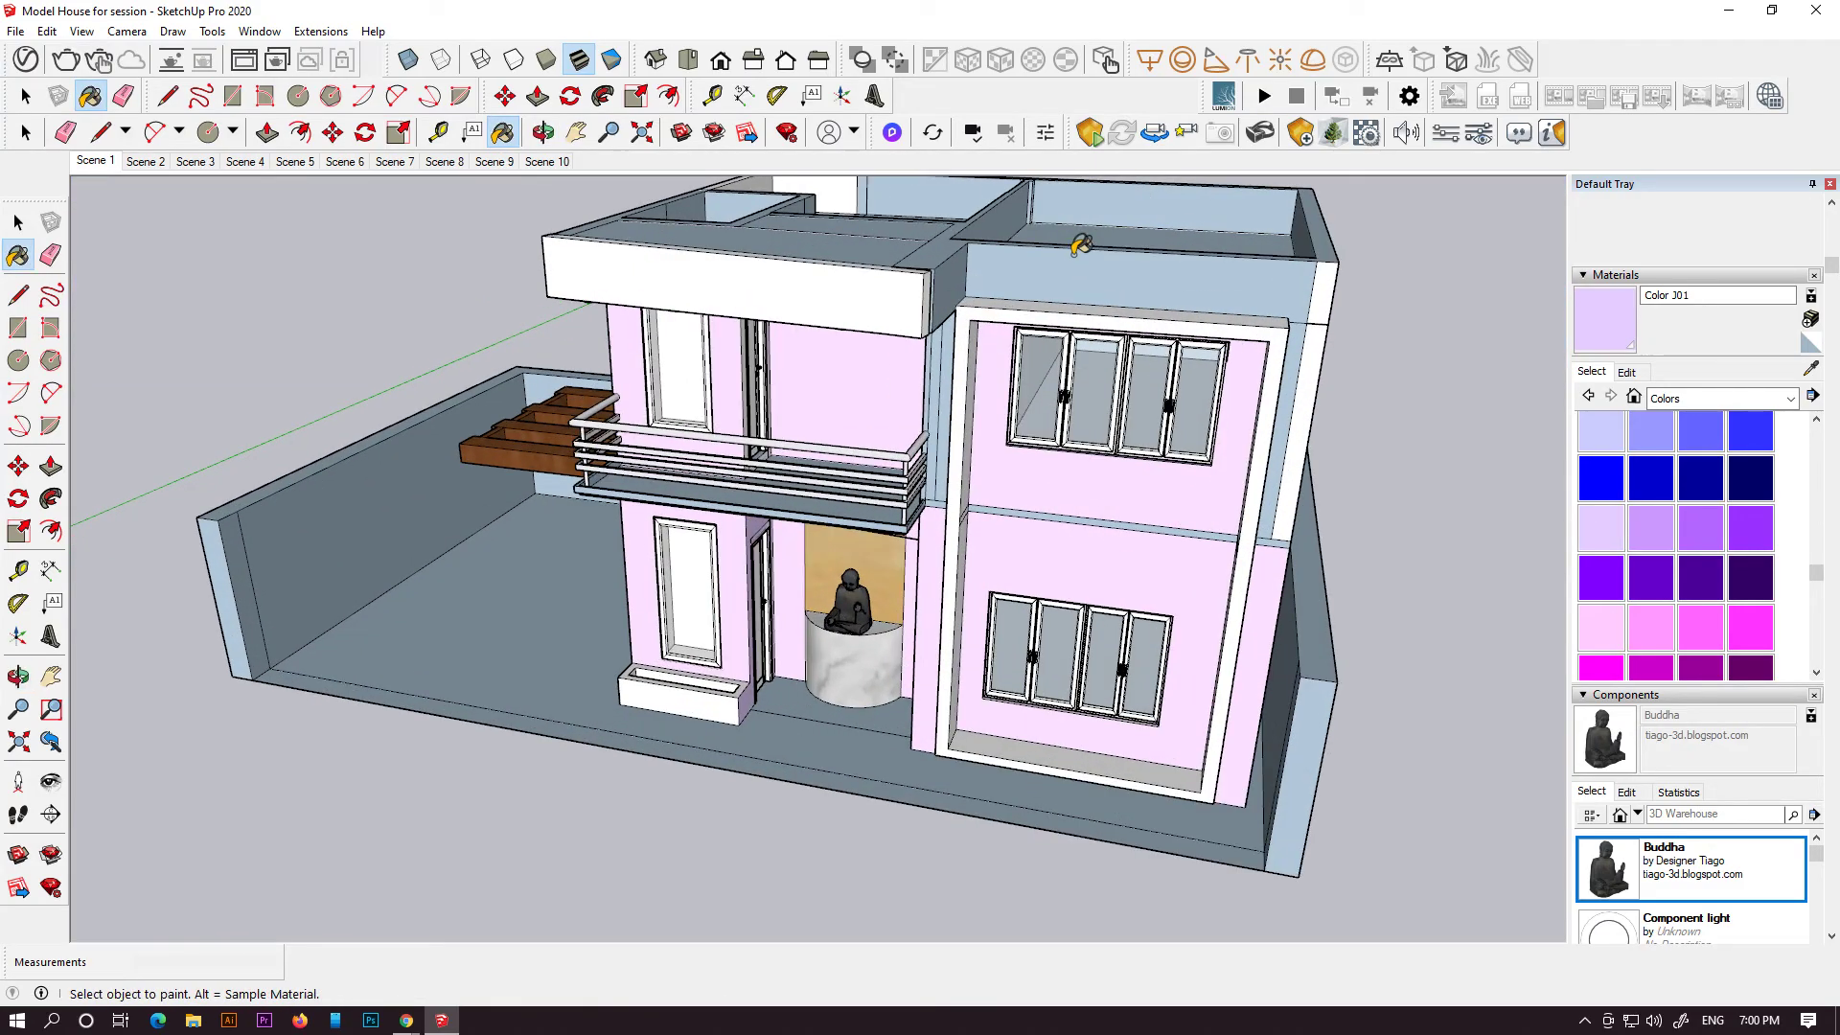
pyautogui.click(852, 331)
pyautogui.moveTo(753, 311); pyautogui.dragTo(1064, 312)
# - Try to split the canopy fascia with a vertical line and paint one part dark blue
pyautogui.scroll(4, 793, 276)
pyautogui.click(18, 295)
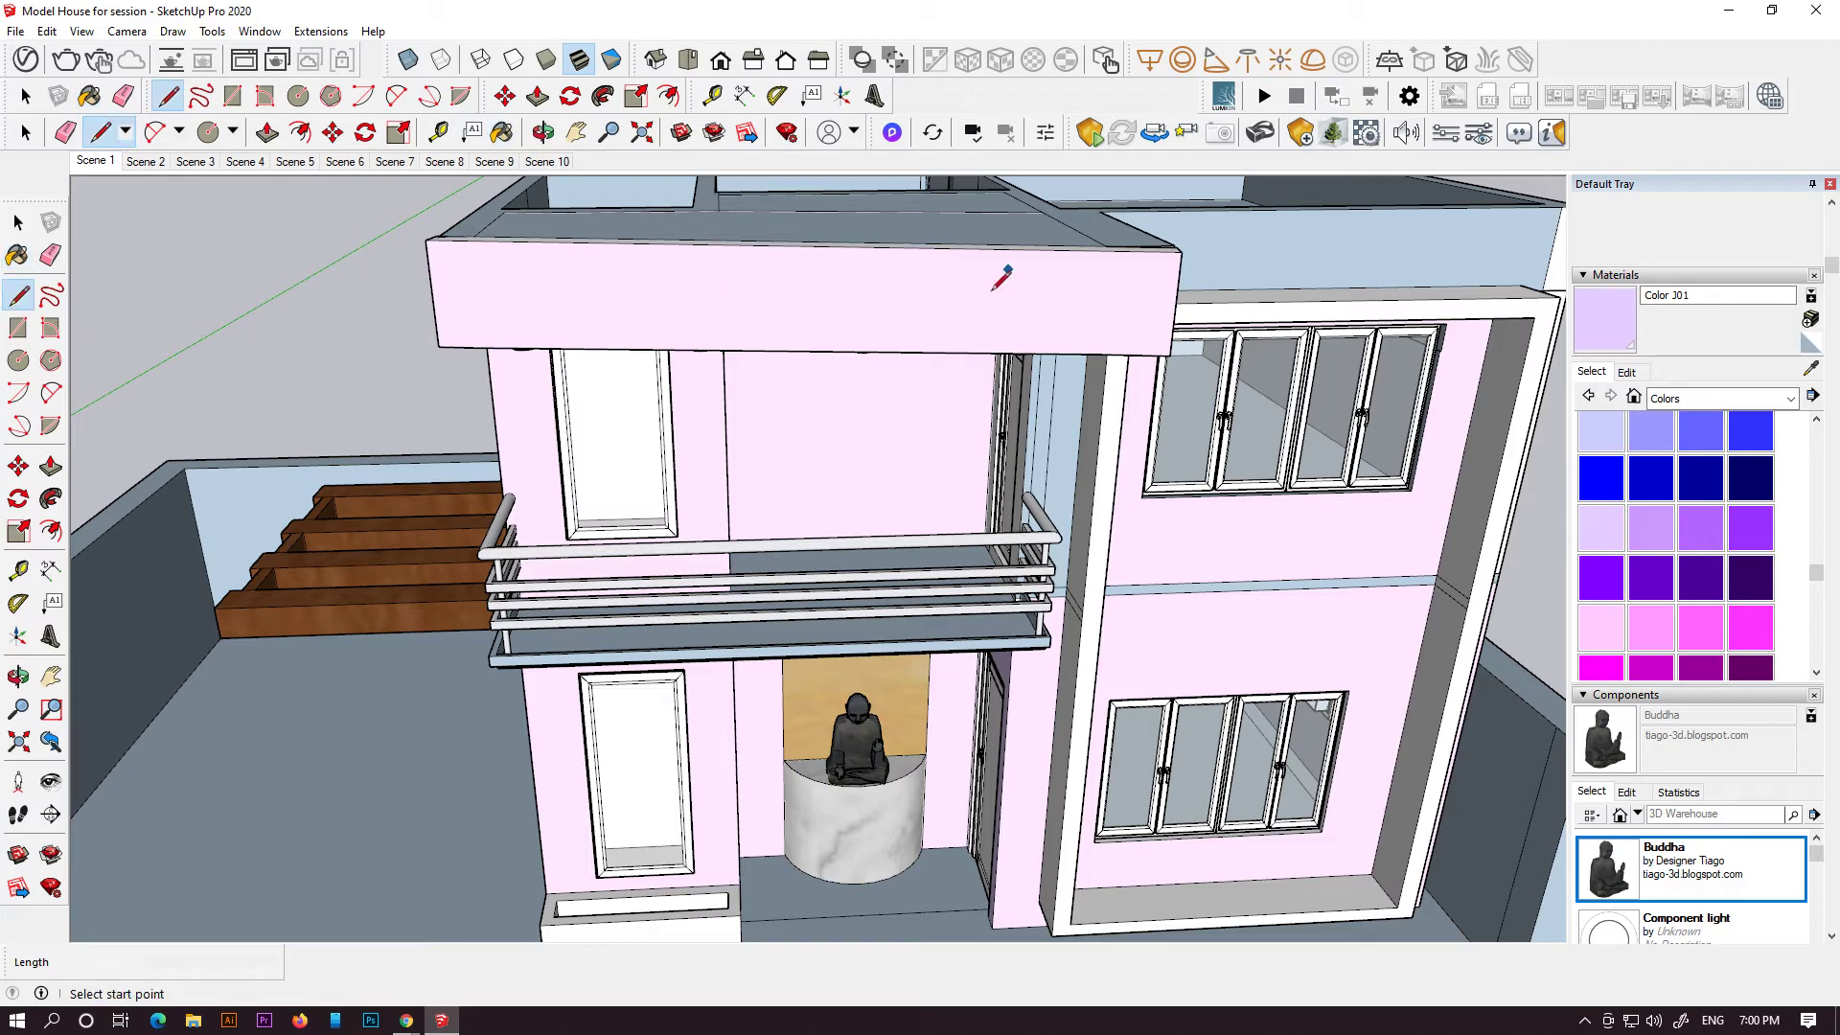
pyautogui.click(778, 246)
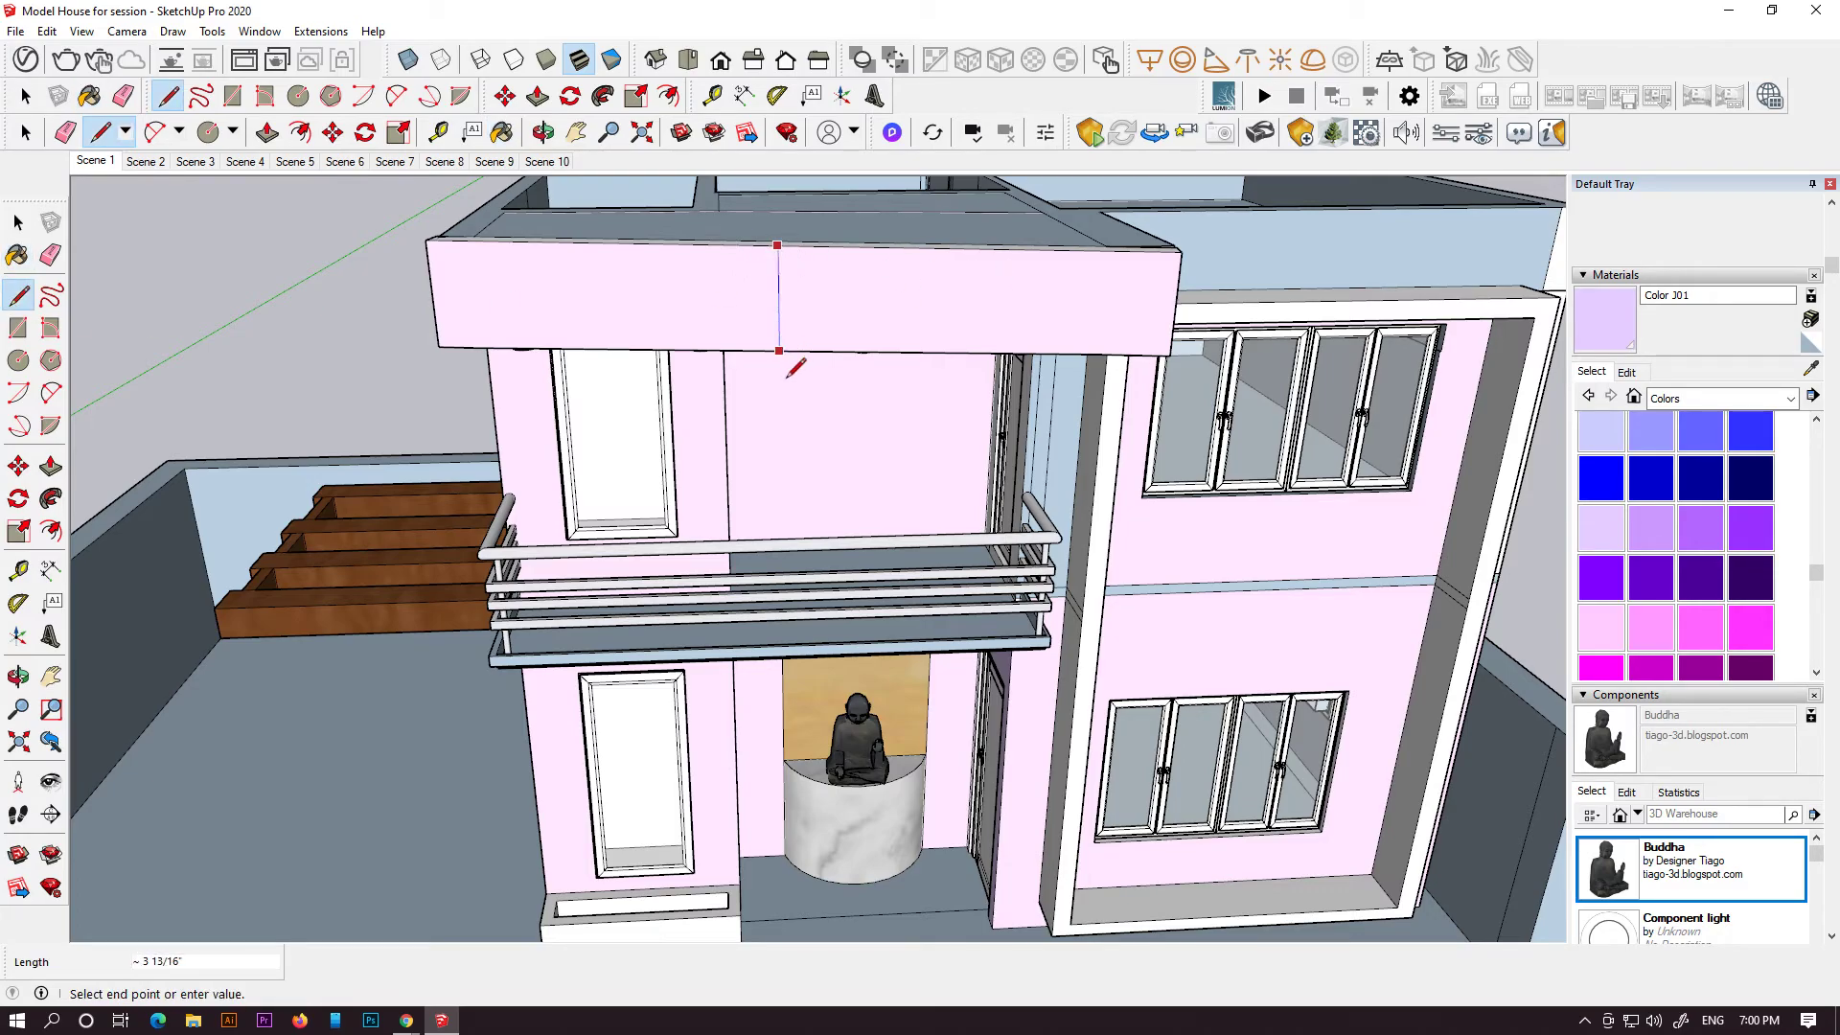
pyautogui.click(1651, 477)
pyautogui.click(863, 316)
pyautogui.moveTo(1068, 364)
pyautogui.mouseDown(button='middle')
pyautogui.moveTo(862, 423)
pyautogui.moveTo(801, 485)
pyautogui.moveTo(1249, 380)
pyautogui.mouseUp(button='middle')
pyautogui.scroll(-2, 772, 422)
pyautogui.hotkey('ctrl', 'z')
pyautogui.hotkey('ctrl', 'z')
# - Examine the painted house and perimeter wall from the front, both sides and above
pyautogui.scroll(-2, 842, 451)
pyautogui.moveTo(1023, 518); pyautogui.dragTo(954, 451, button='middle')
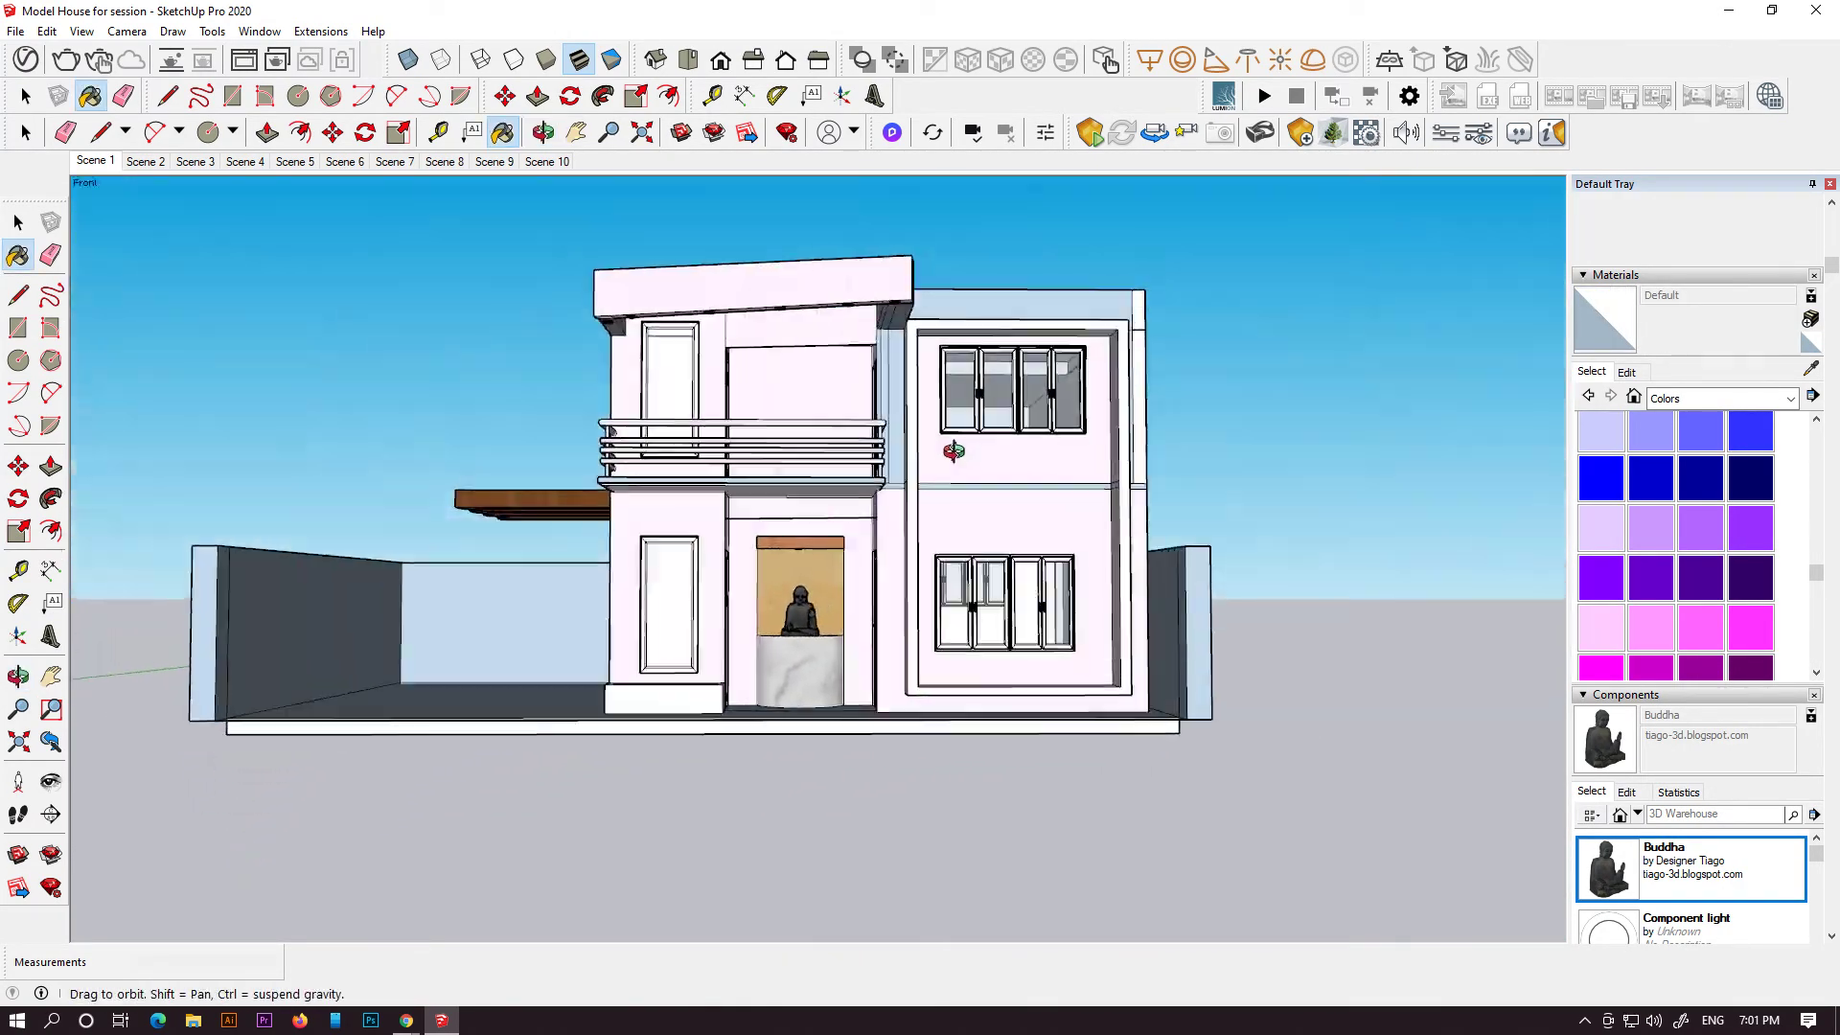
pyautogui.scroll(-3, 863, 611)
pyautogui.moveTo(863, 612); pyautogui.dragTo(1035, 653, button='middle')
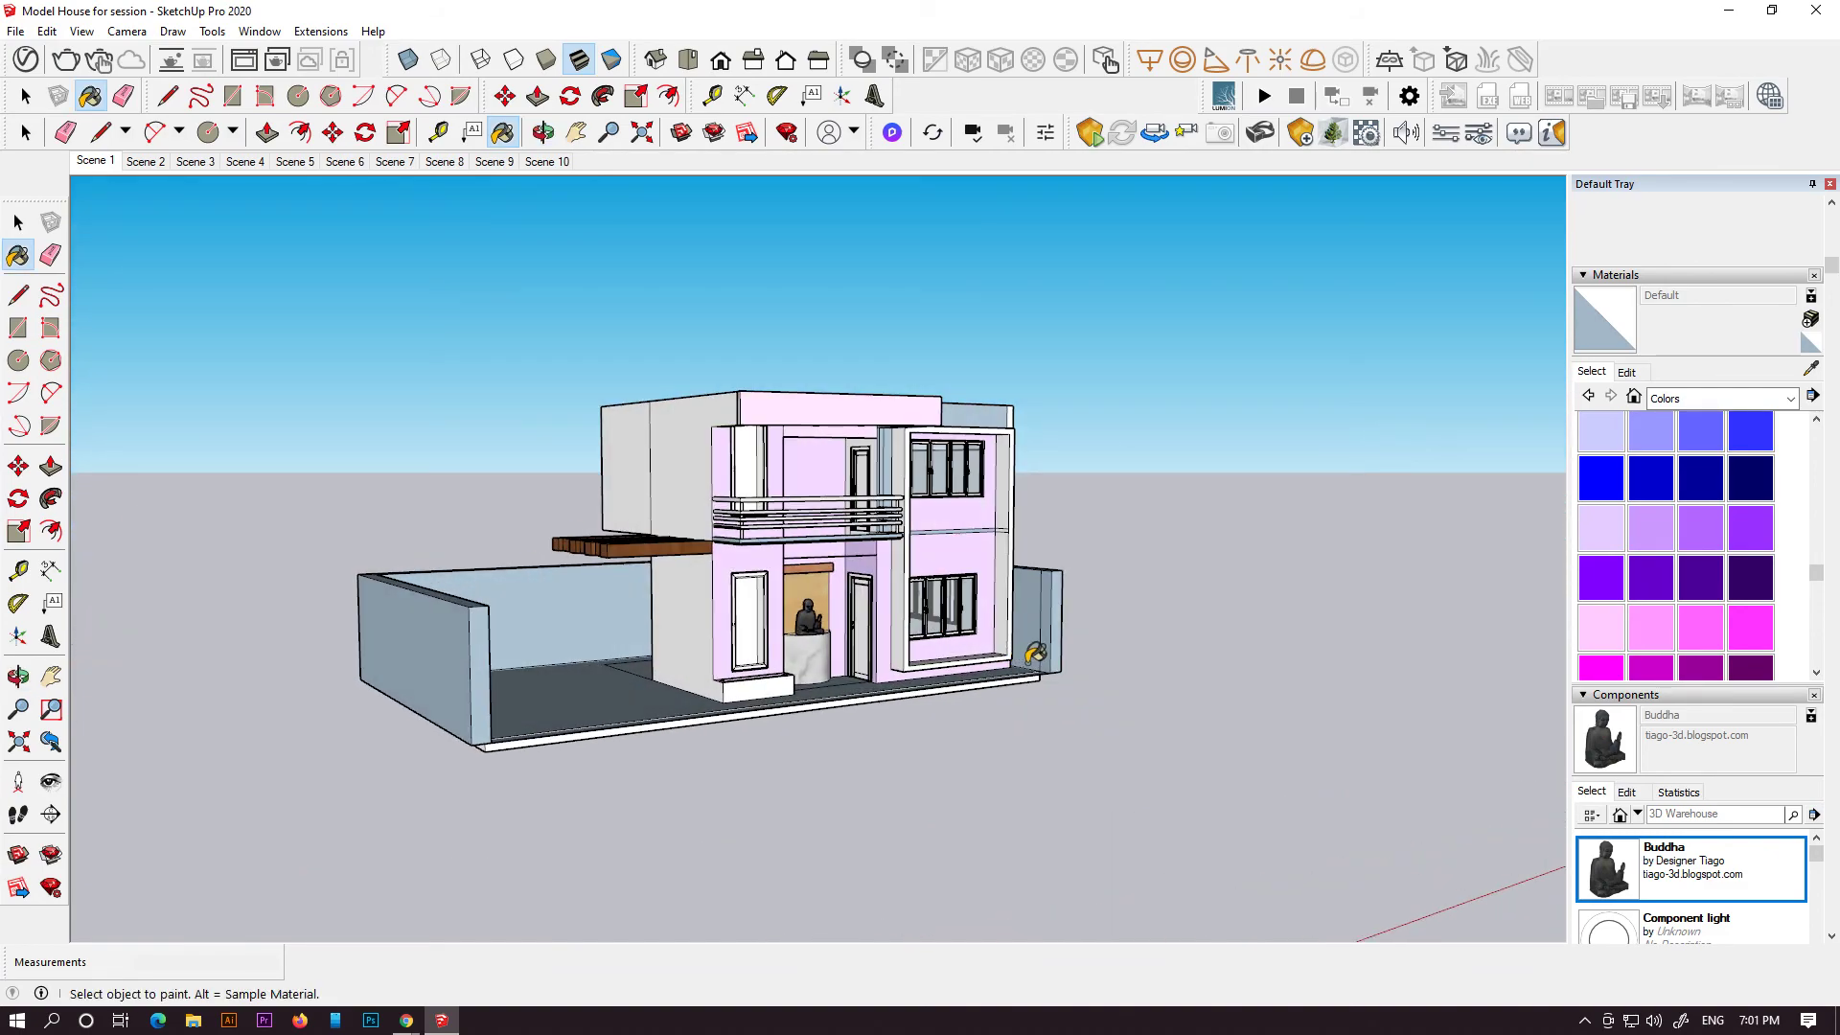
pyautogui.scroll(-2, 1096, 670)
pyautogui.moveTo(1096, 670); pyautogui.dragTo(875, 739, button='middle')
pyautogui.scroll(3, 887, 717)
pyautogui.scroll(-1, 887, 717)
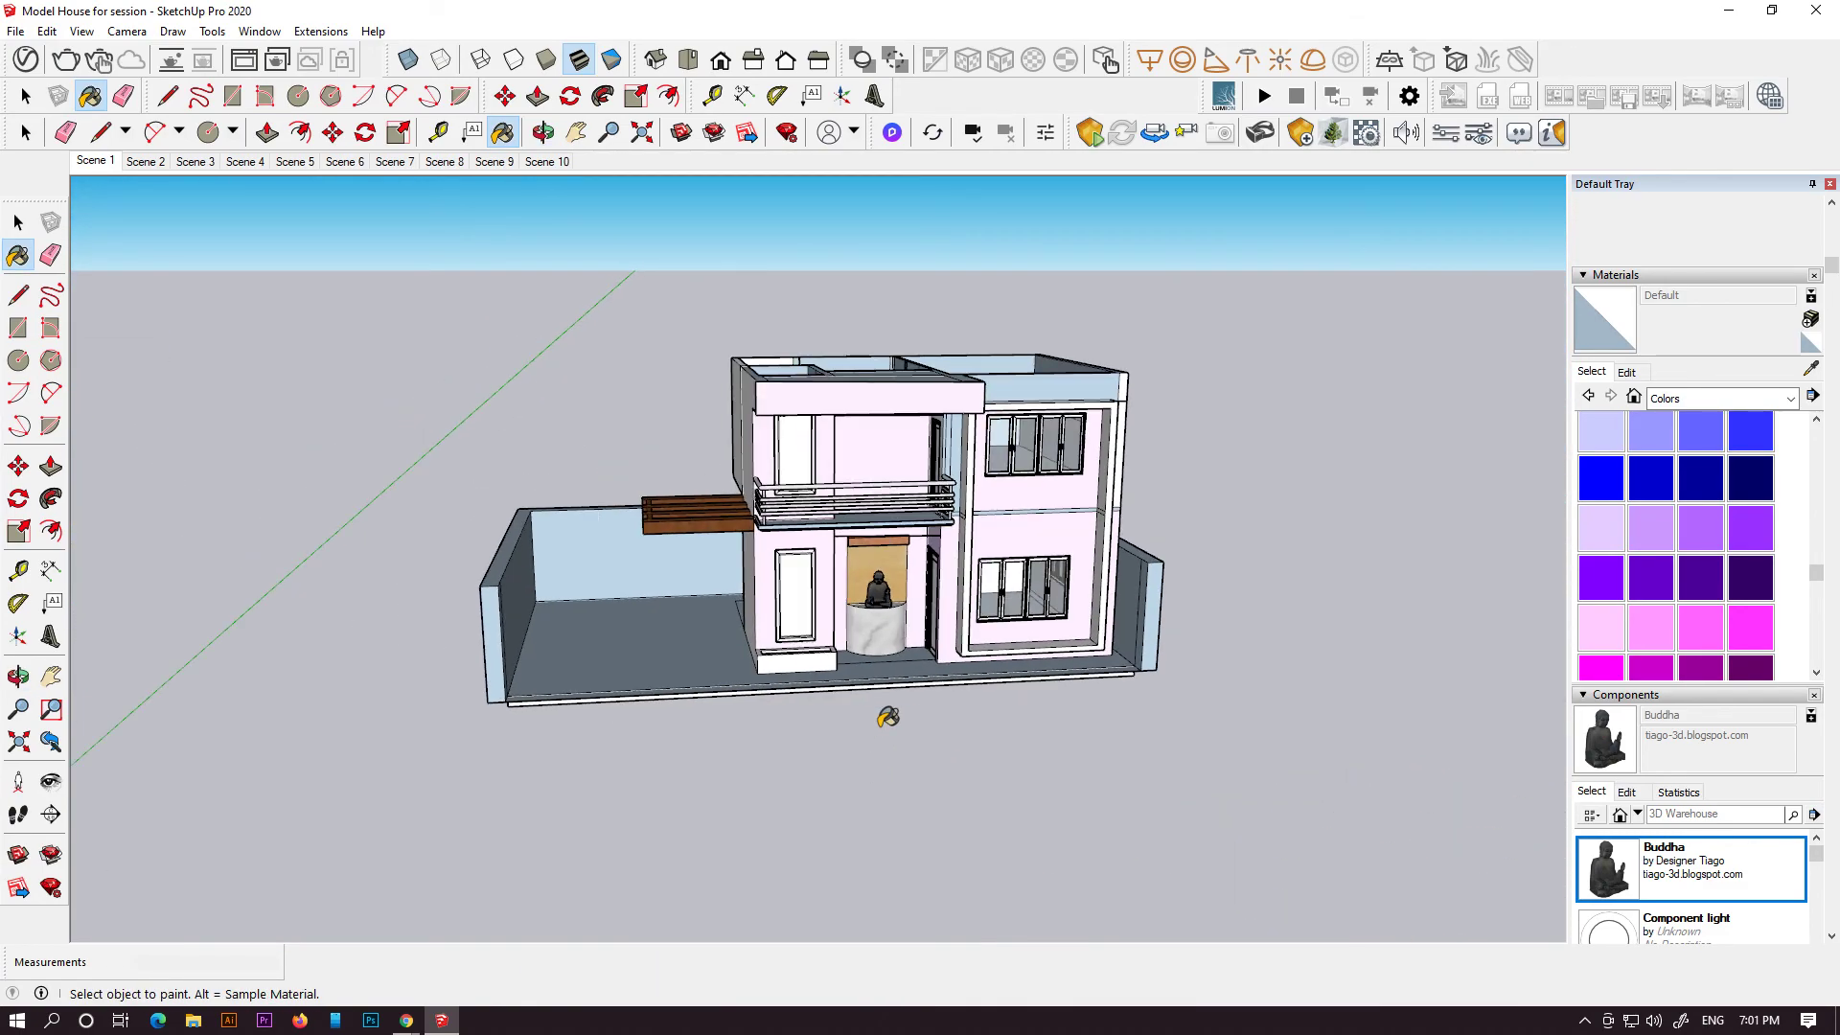
pyautogui.moveTo(1100, 752); pyautogui.dragTo(973, 665, button='middle')
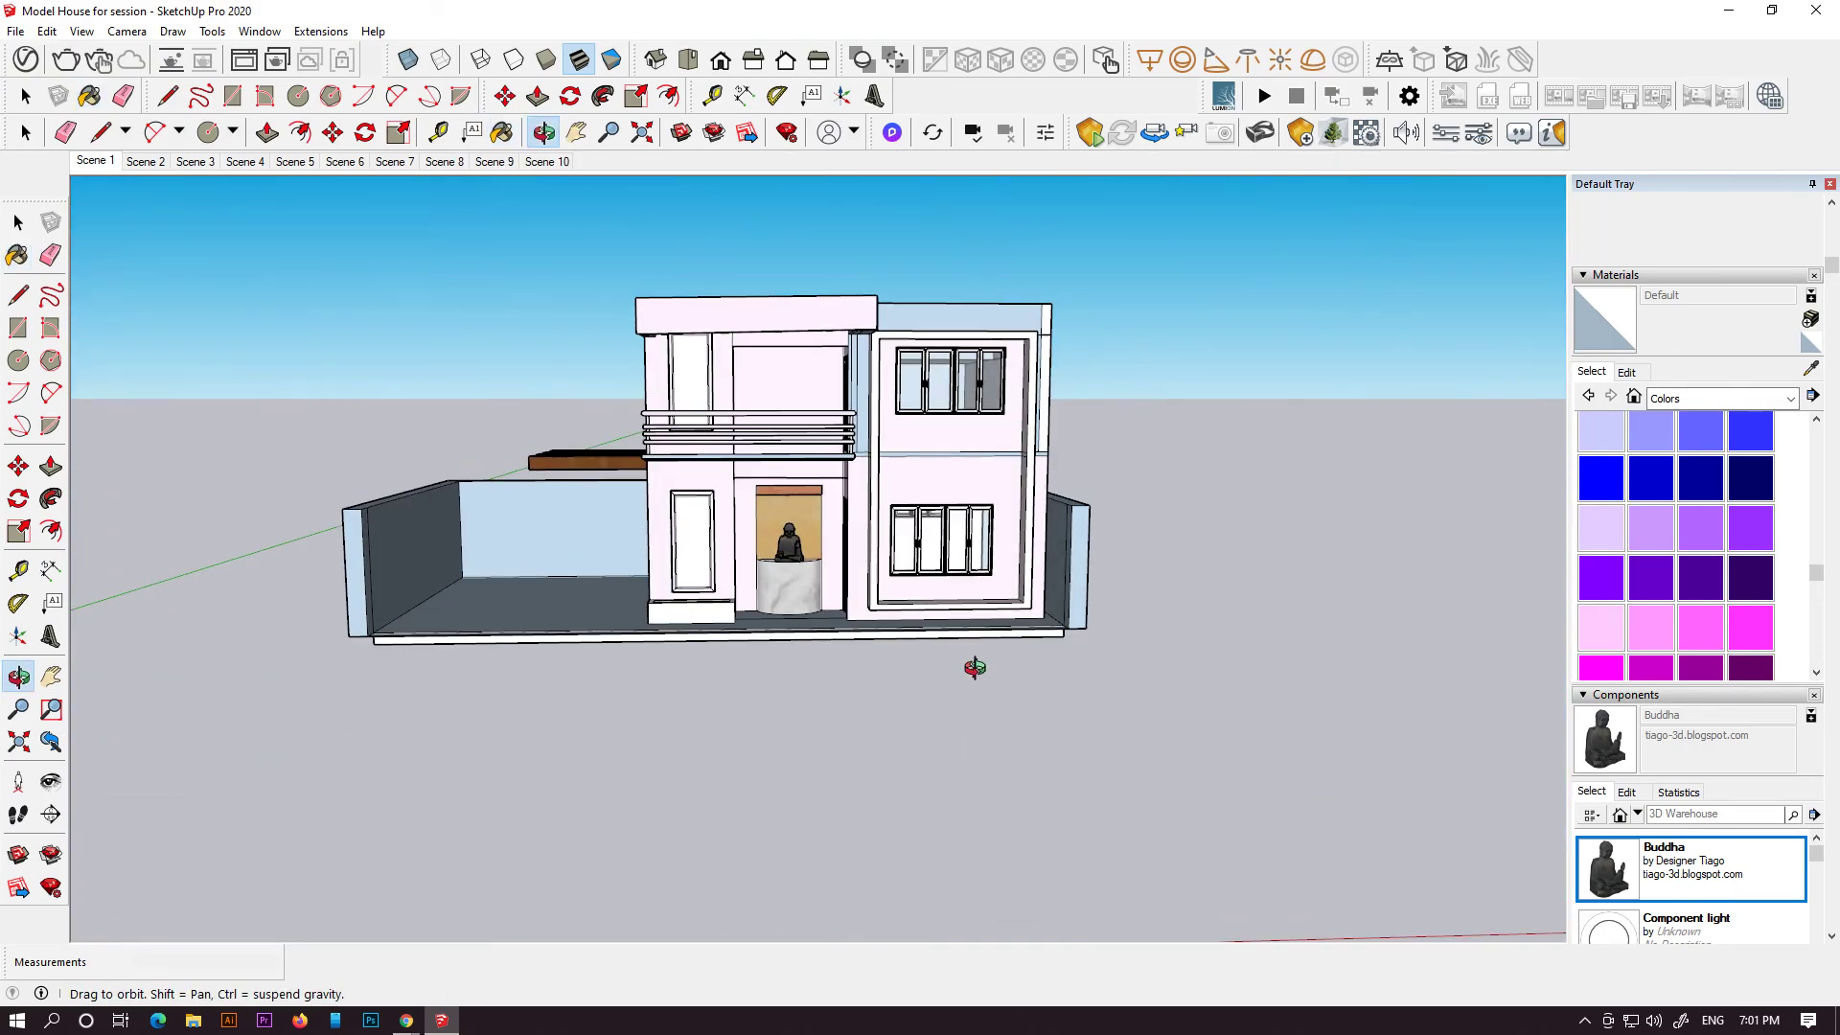
pyautogui.moveTo(1284, 382); pyautogui.dragTo(1115, 614, button='middle')
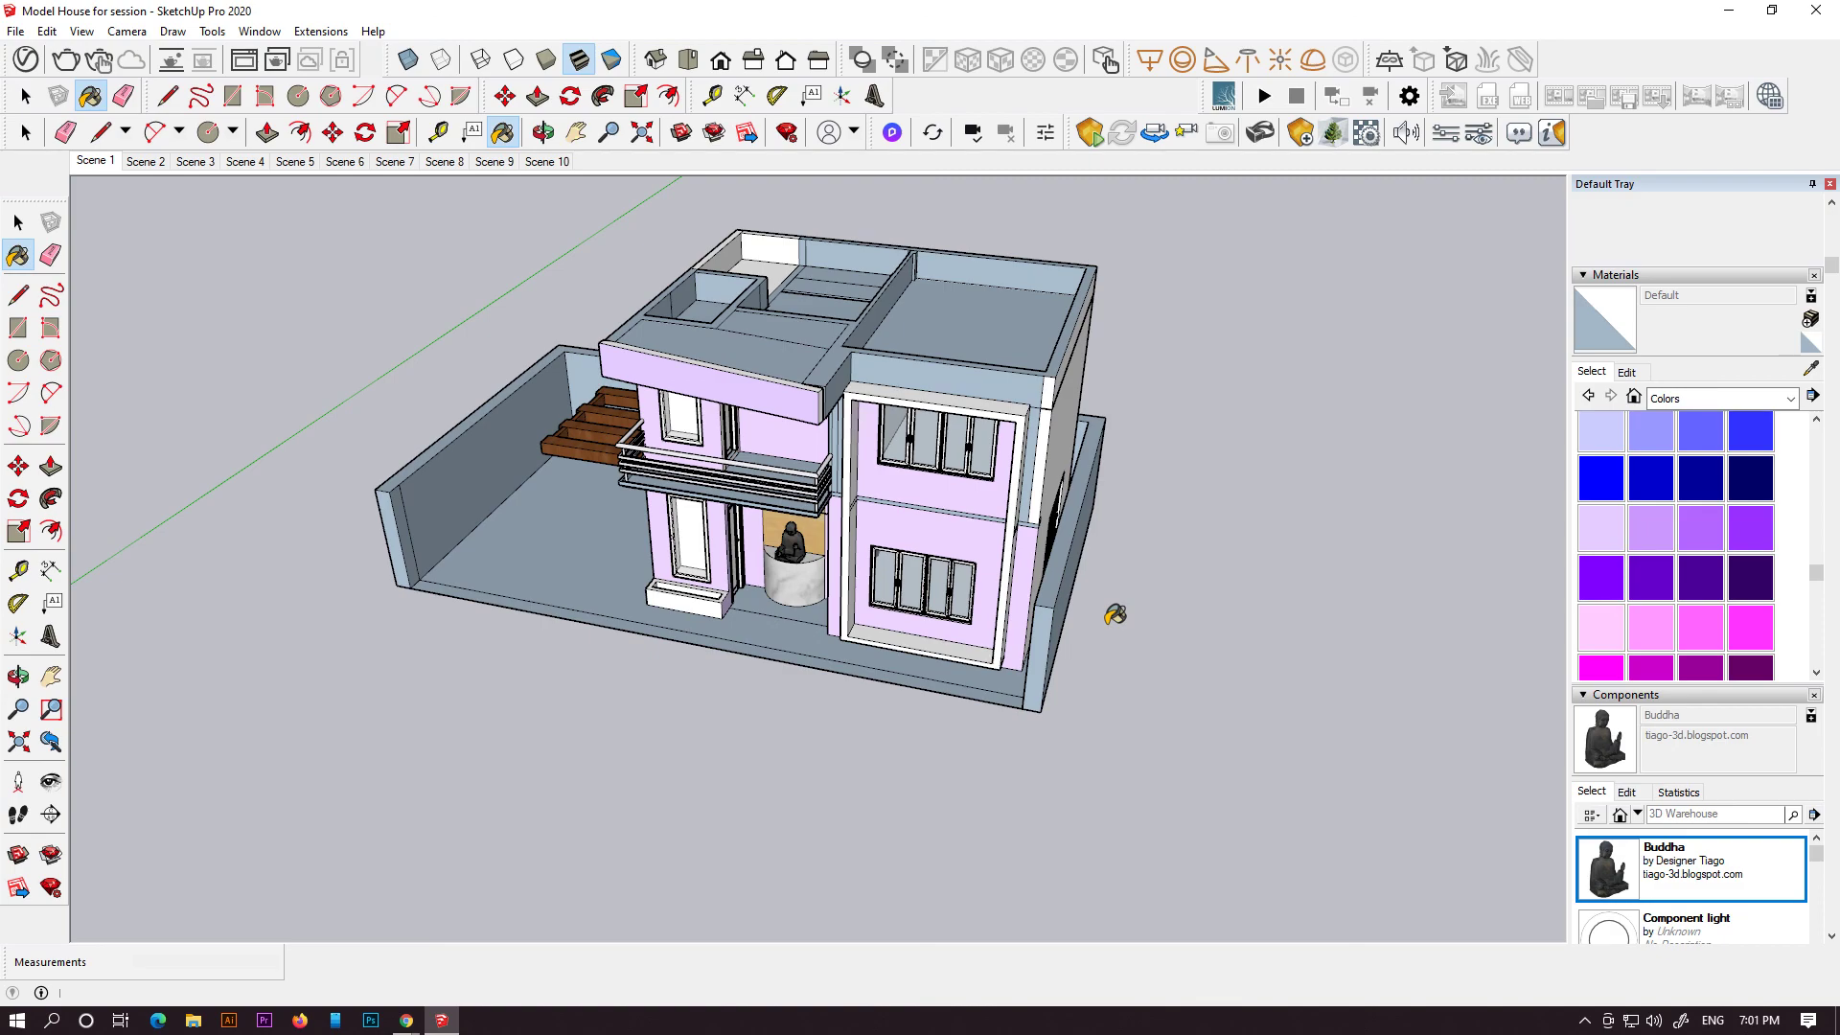